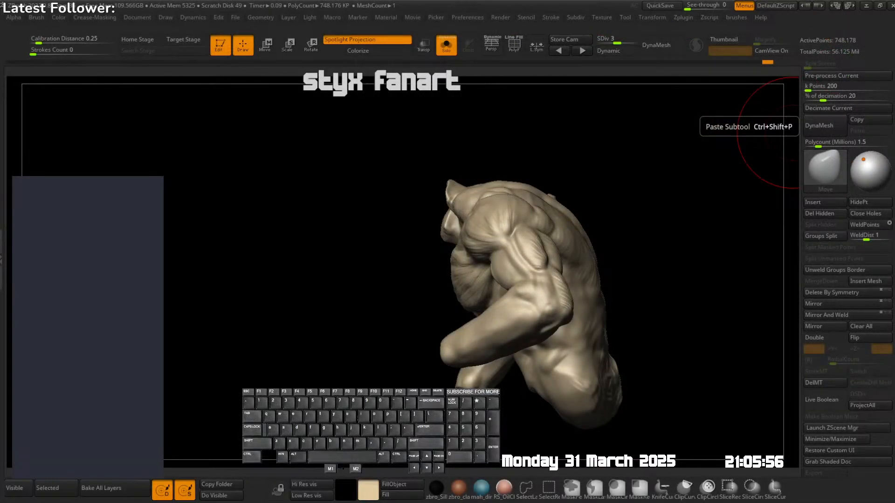
- Sculpt muscle-fibre strokes across the pectorals with the U_buildup brush and lightly smooth the figure's left pectoral
mouse_move(788, 134)
right_down()
mouse_move(606, 186)
mouse_move(523, 231)
mouse_move(406, 218)
right_up()
key(shift+space)
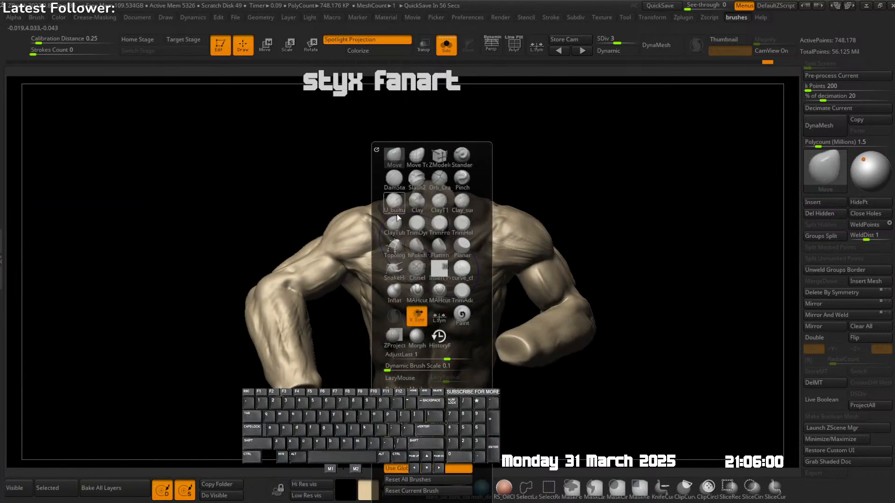
click(396, 205)
mouse_move(580, 91)
ctrl+right_down()
mouse_move(414, 292)
mouse_move(405, 288)
ctrl+right_up()
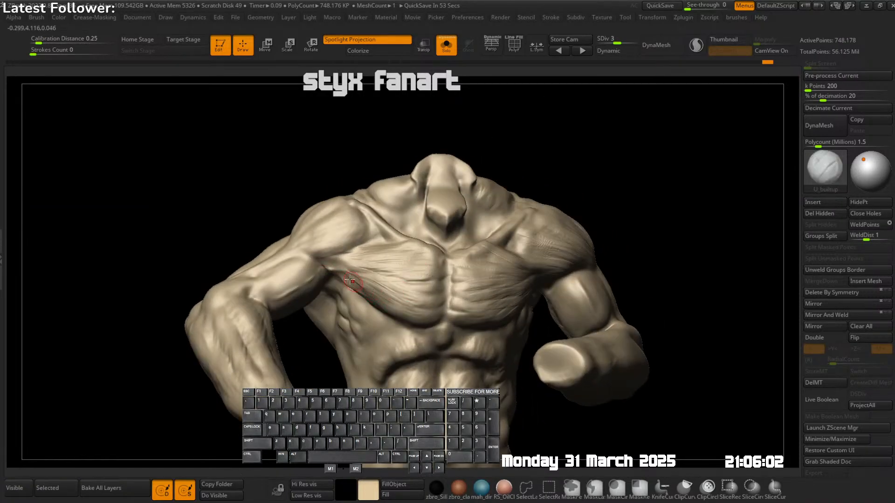
right_drag(341, 279, 339, 280)
alt+drag(338, 280, 411, 307)
mouse_move(411, 307)
right_down()
mouse_move(444, 260)
mouse_move(394, 304)
right_up()
drag(393, 304, 428, 308)
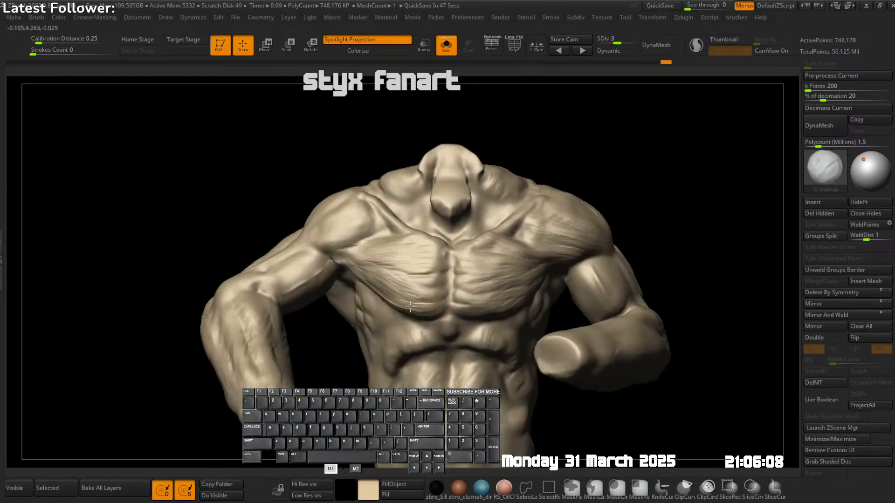
right_drag(443, 305, 466, 280)
shift+drag(540, 294, 512, 300)
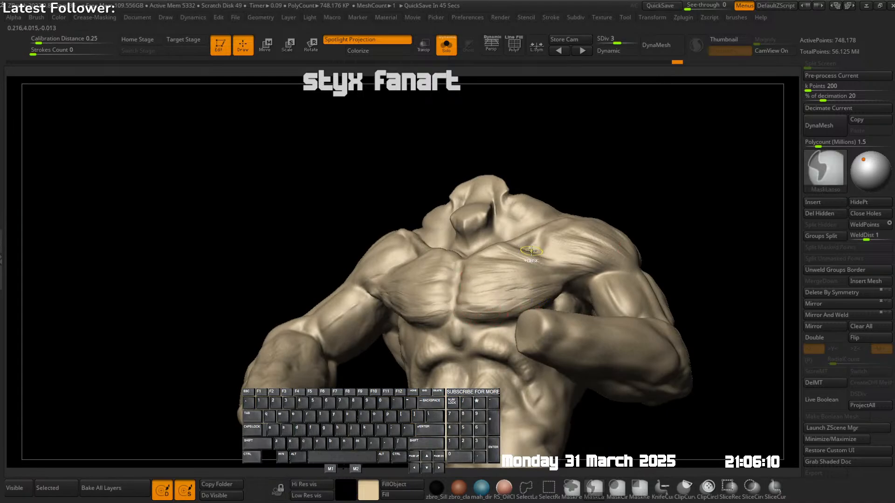
mouse_move(498, 270)
right_down()
mouse_move(526, 279)
mouse_move(456, 290)
right_up()
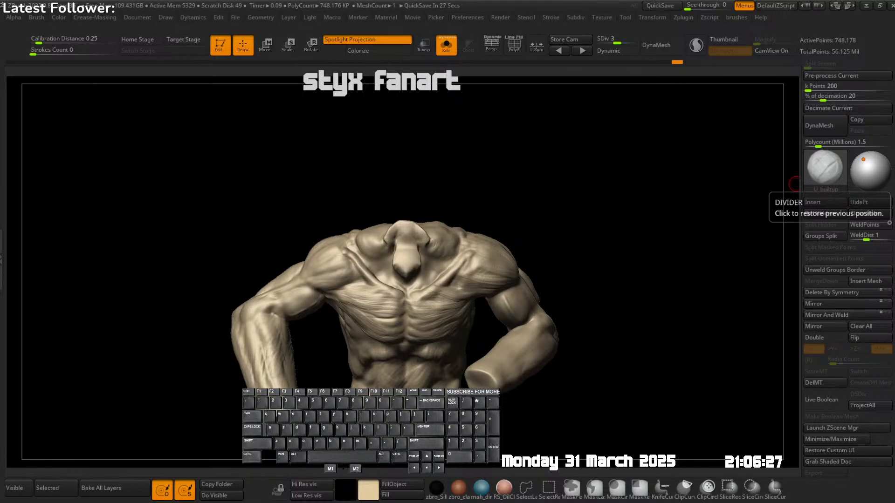
key(BackSpace)
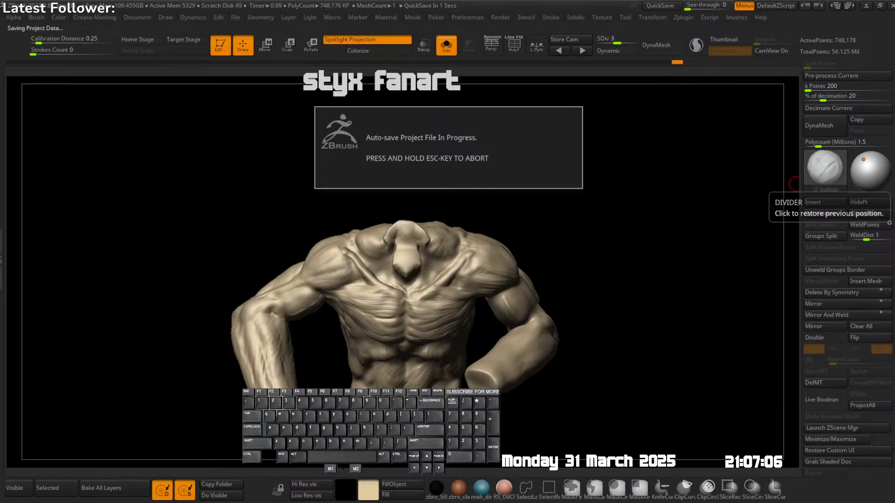
click(796, 184)
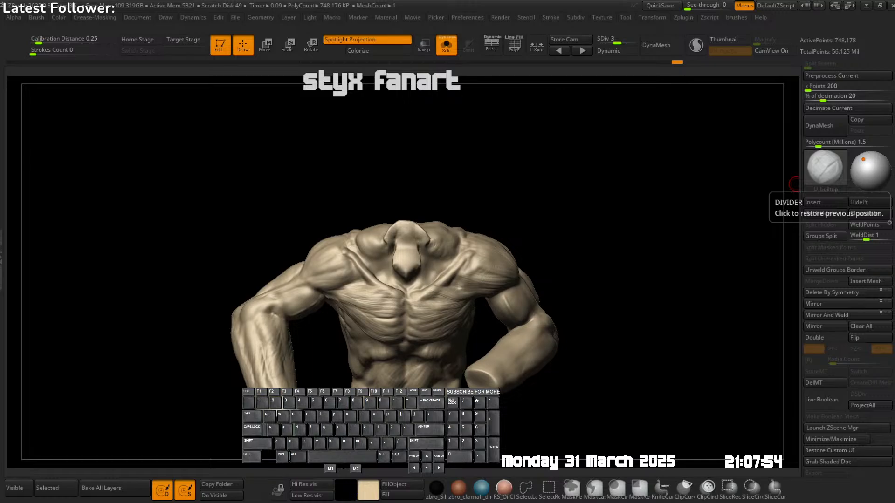
- Build up muscle-fibre strokes on the figure's left shoulder and upper arm
mouse_move(773, 196)
right_down()
mouse_move(631, 266)
mouse_move(572, 261)
mouse_move(585, 266)
mouse_move(541, 308)
mouse_move(543, 295)
mouse_move(509, 295)
mouse_move(455, 332)
mouse_move(452, 295)
mouse_move(455, 320)
mouse_move(471, 308)
right_up()
drag(455, 292, 446, 337)
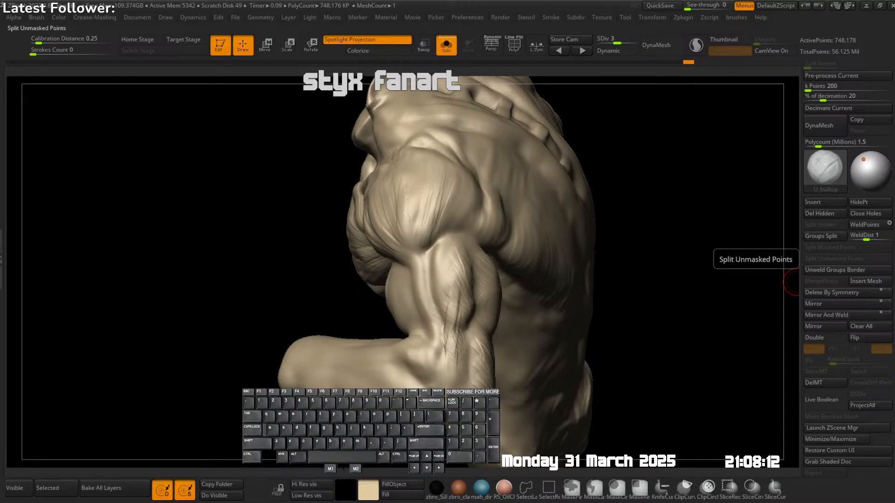
mouse_move(676, 257)
mouse_down()
mouse_move(635, 240)
mouse_move(517, 315)
mouse_move(536, 244)
mouse_up()
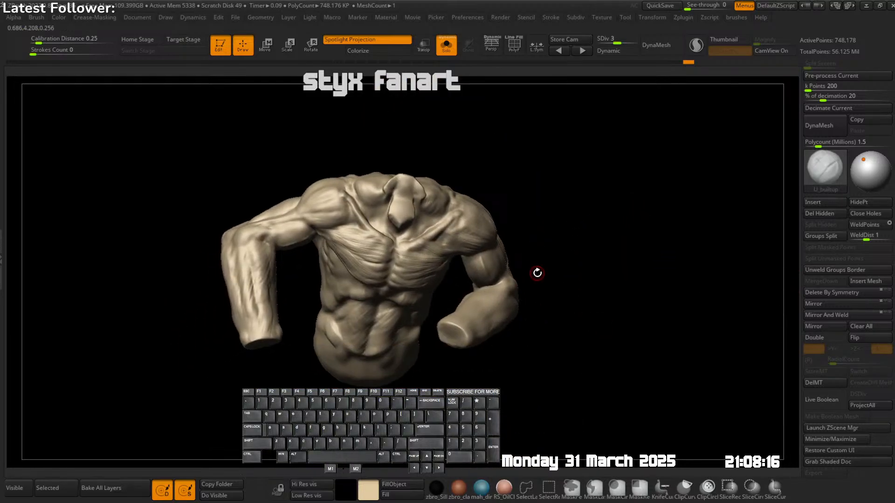
- Isolate the figure's left arm with a SelectLasso selection, hiding the rest of the torso
key(ctrl)
mouse_move(499, 298)
right_down()
mouse_move(482, 322)
mouse_move(567, 289)
mouse_move(568, 220)
right_up()
mouse_move(530, 270)
right_down()
mouse_move(569, 233)
mouse_move(510, 315)
mouse_move(515, 264)
right_up()
click(527, 493)
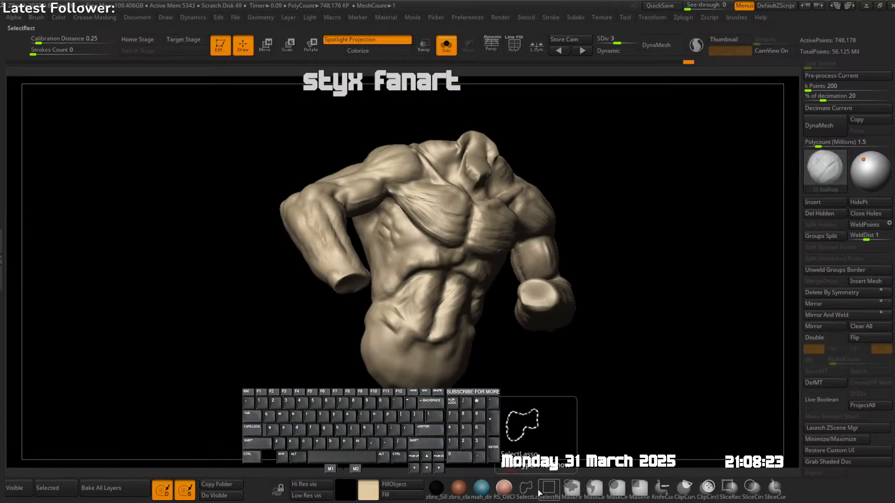
mouse_move(624, 245)
ctrl+shift+mouse_down()
mouse_move(620, 313)
mouse_move(500, 368)
mouse_move(504, 251)
ctrl+shift+mouse_up()
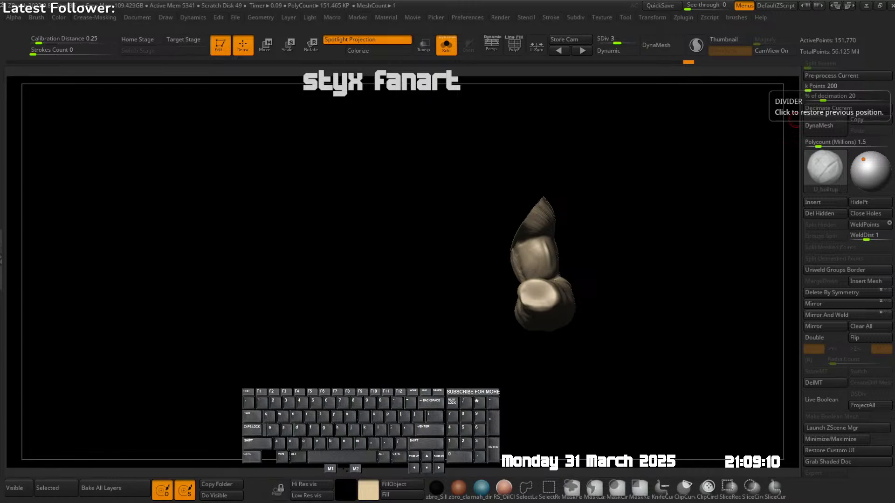
- Adjust the brush size and sculpt the bony form of the elbow, adding and carving strokes around its outer side
right_drag(606, 229, 655, 225)
mouse_move(536, 256)
right_down()
mouse_move(585, 260)
mouse_move(541, 291)
mouse_move(553, 280)
mouse_move(535, 271)
right_up()
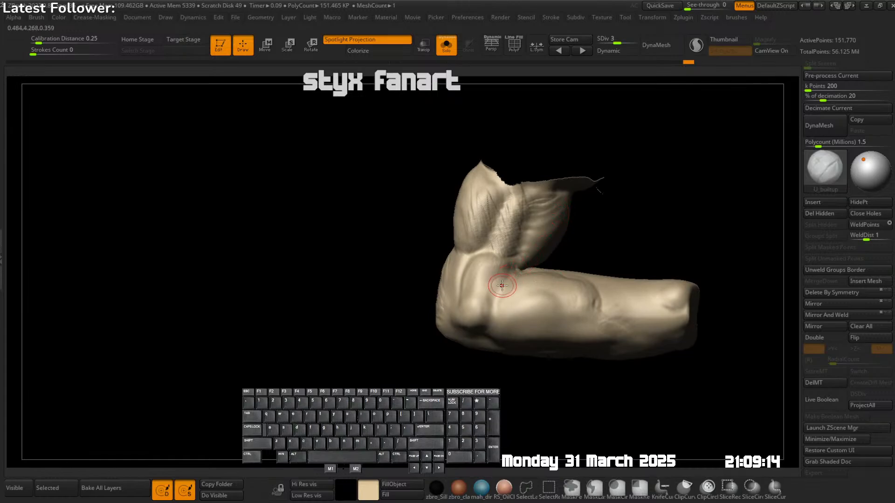
key(s)
mouse_move(477, 291)
mouse_down()
mouse_move(462, 300)
mouse_move(470, 308)
mouse_up()
right_drag(470, 308, 487, 301)
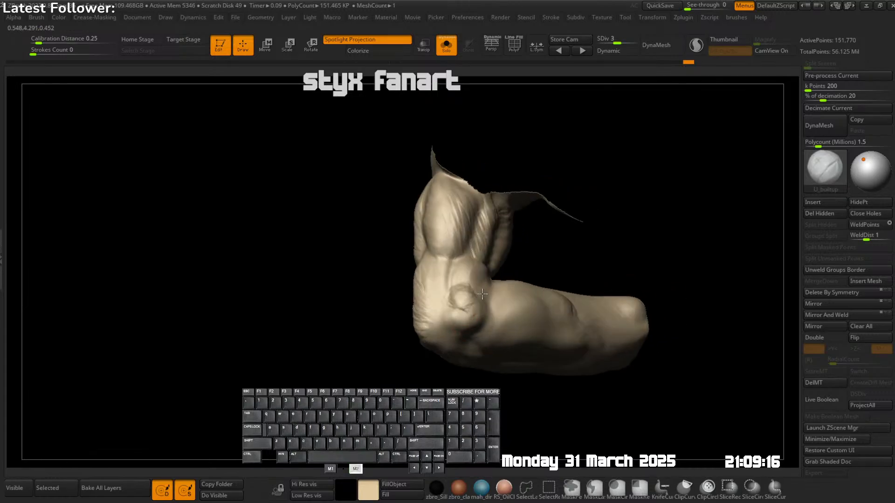
alt+drag(453, 310, 459, 325)
right_drag(462, 321, 446, 332)
mouse_move(471, 323)
alt+mouse_down()
mouse_move(462, 316)
mouse_move(466, 324)
alt+mouse_up()
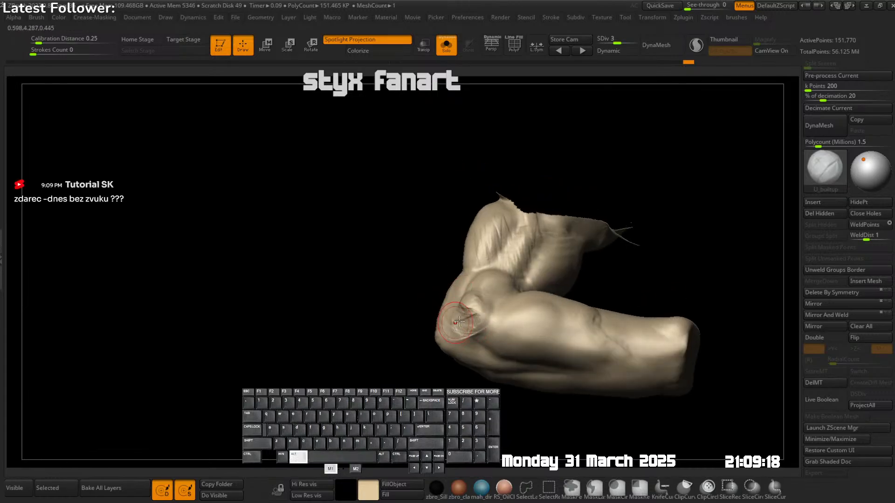
right_drag(481, 306, 471, 304)
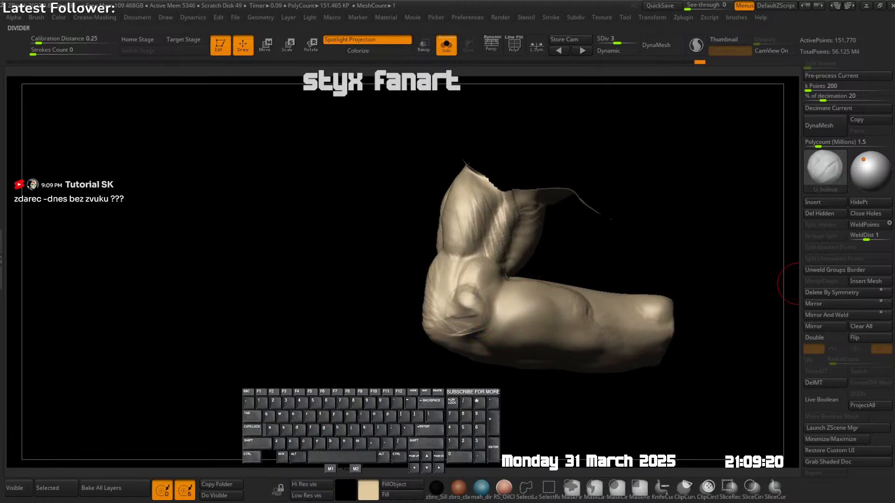
click(785, 280)
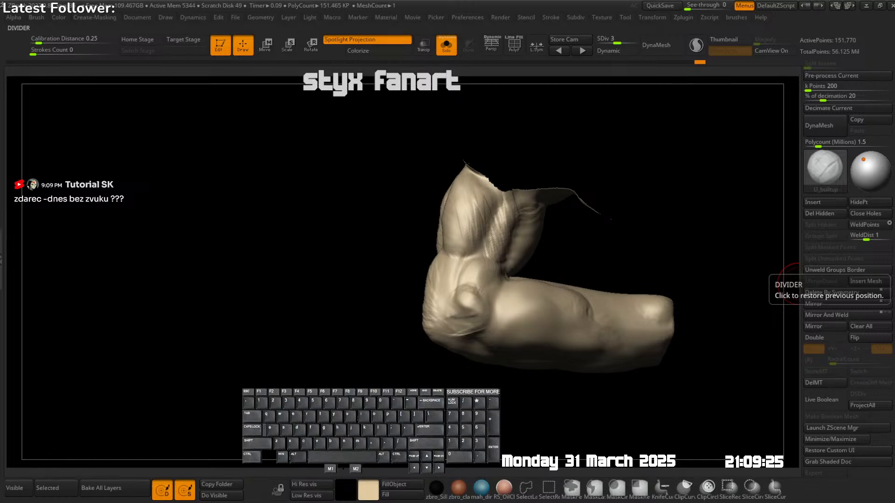
click(785, 282)
key(e)
key(BackSpace)
key(BackSpace)
key(a)
key(z)
key(space)
key(l)
key(BackSpace)
key(p)
key(s)
key(o)
key(u)
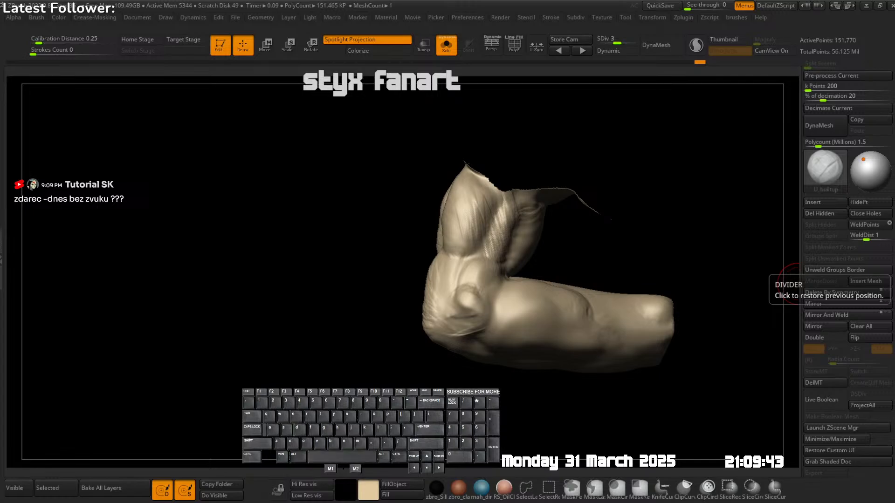
key(space)
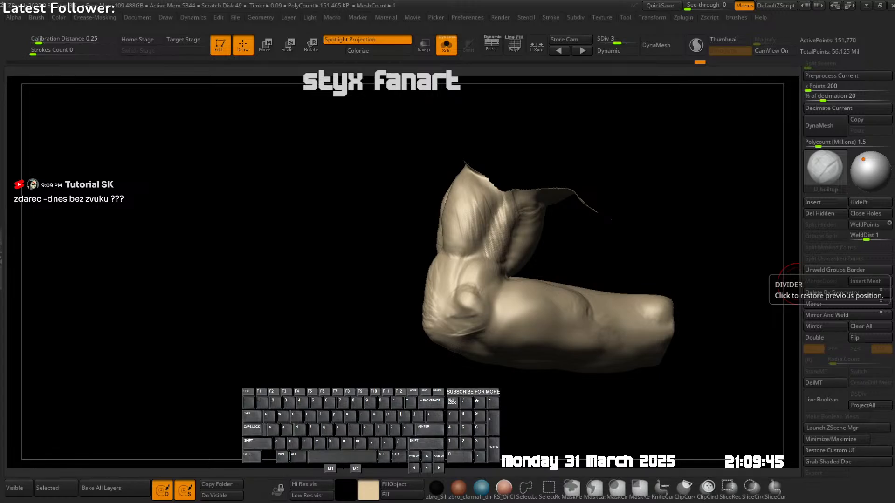
key(p)
key(a)
key(t)
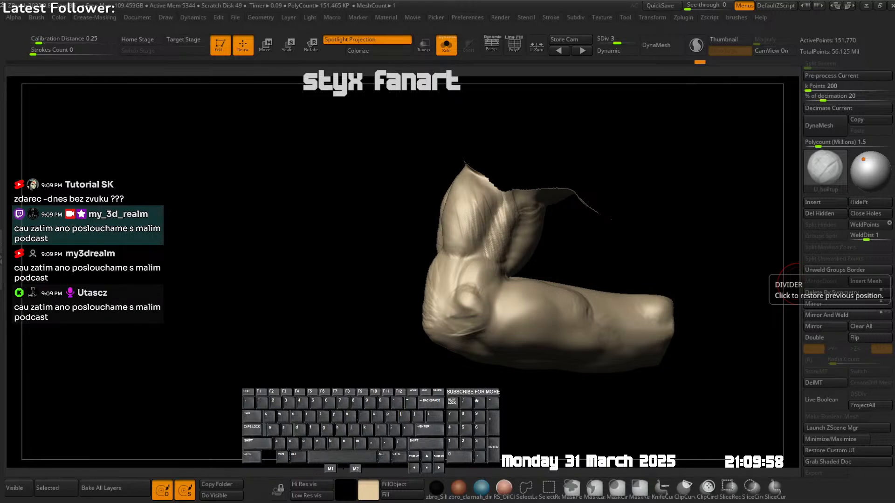
- Sculpt diagonal muscle-fibre strokes across the upper outer forearm below the elbow
mouse_move(513, 279)
mouse_down()
mouse_move(419, 274)
mouse_move(461, 181)
mouse_up()
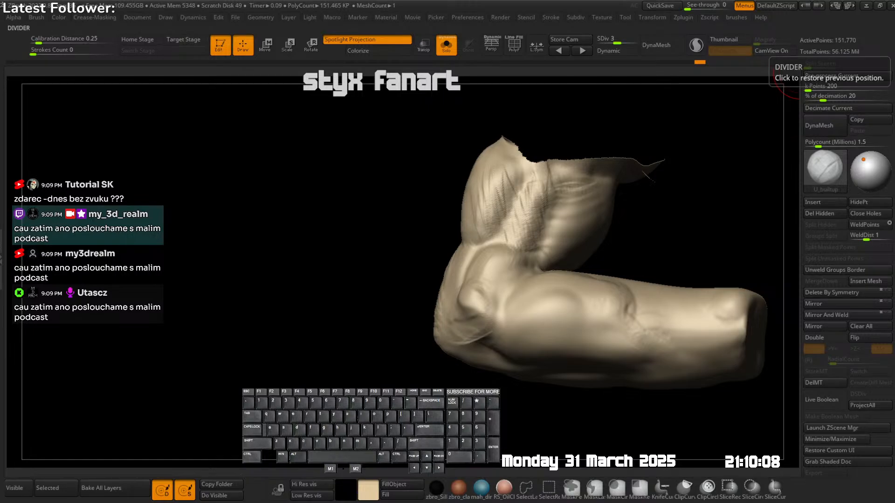
mouse_move(580, 256)
right_down()
mouse_move(615, 271)
mouse_move(468, 281)
right_up()
mouse_move(473, 278)
mouse_down()
mouse_move(443, 303)
mouse_move(450, 313)
mouse_up()
mouse_move(503, 282)
mouse_down()
mouse_move(462, 319)
mouse_move(492, 320)
mouse_move(520, 293)
mouse_up()
drag(543, 301, 516, 330)
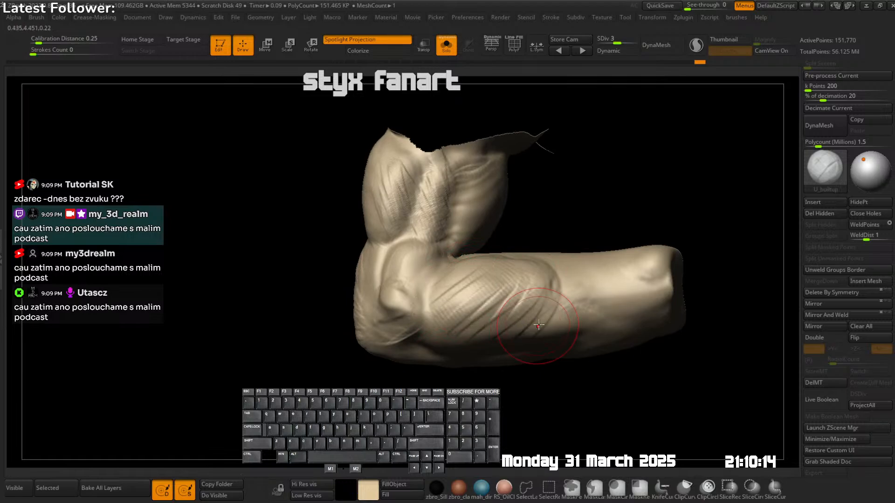
- Carve and build up long muscle strands along the outer forearm from the muscle bulge toward the wrist, adjusting the brush size
mouse_move(569, 289)
alt+right_down()
mouse_move(542, 274)
mouse_move(567, 285)
mouse_move(548, 302)
alt+right_up()
alt+drag(546, 302, 534, 288)
right_drag(545, 285, 561, 304)
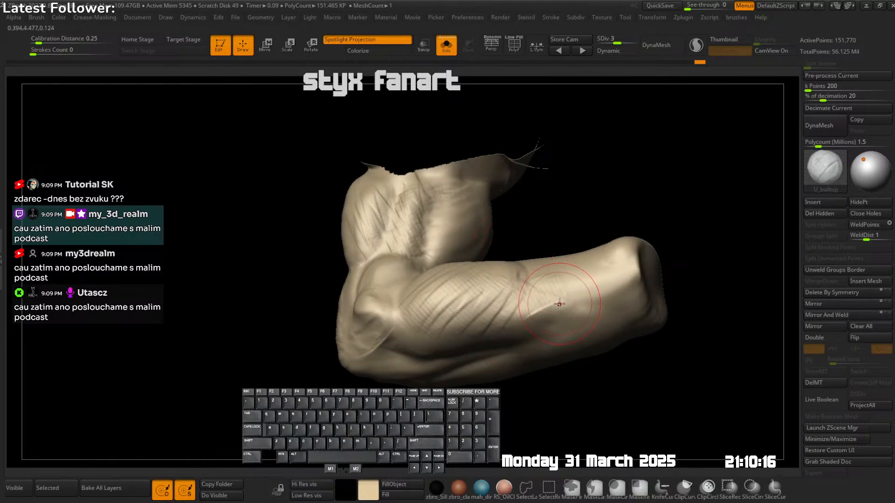
alt+drag(575, 284, 526, 309)
drag(580, 314, 532, 333)
right_drag(555, 295, 546, 302)
key(s)
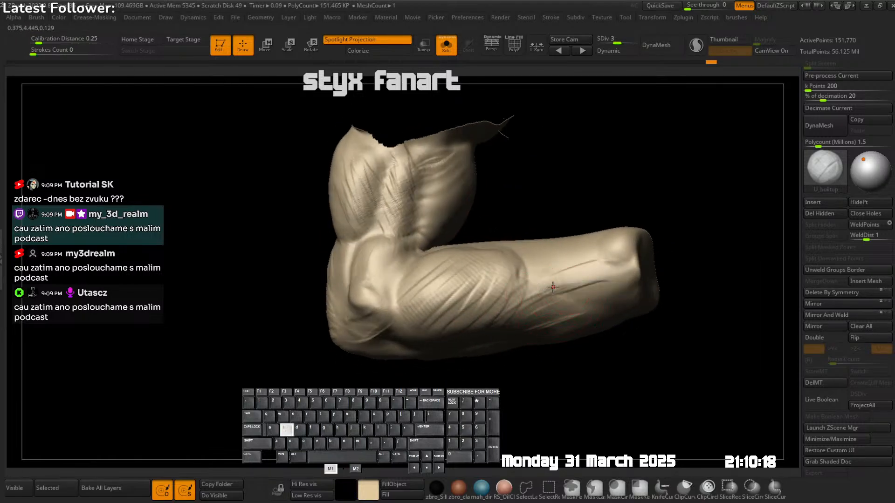
right_drag(582, 275, 514, 265)
mouse_move(518, 275)
mouse_down()
mouse_move(507, 287)
mouse_move(498, 282)
mouse_up()
right_drag(513, 267, 509, 274)
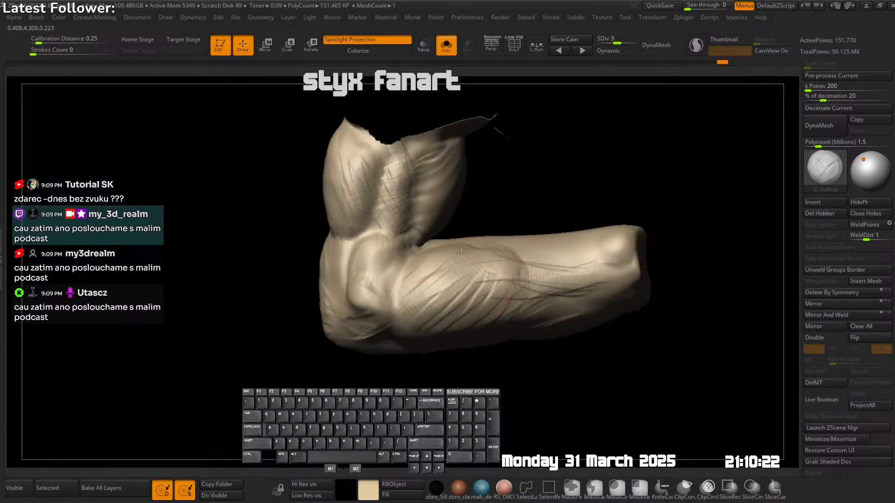
- Switch to the DamStandard brush and cut skin creases where the forearm meets the biceps at the inner elbow
mouse_move(516, 224)
right_down()
mouse_move(503, 244)
mouse_move(514, 200)
right_up()
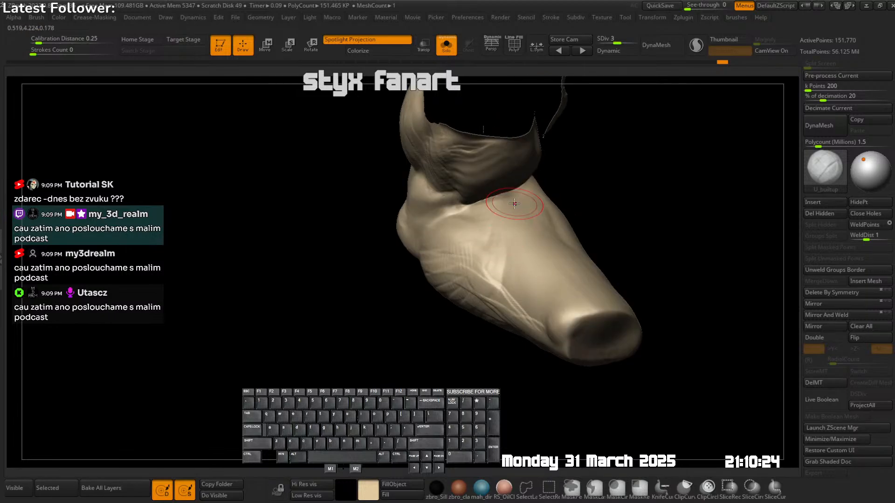
key(b)
click(524, 266)
mouse_move(450, 209)
mouse_down()
mouse_move(498, 218)
mouse_move(488, 212)
mouse_up()
right_drag(481, 214, 499, 231)
drag(476, 210, 502, 218)
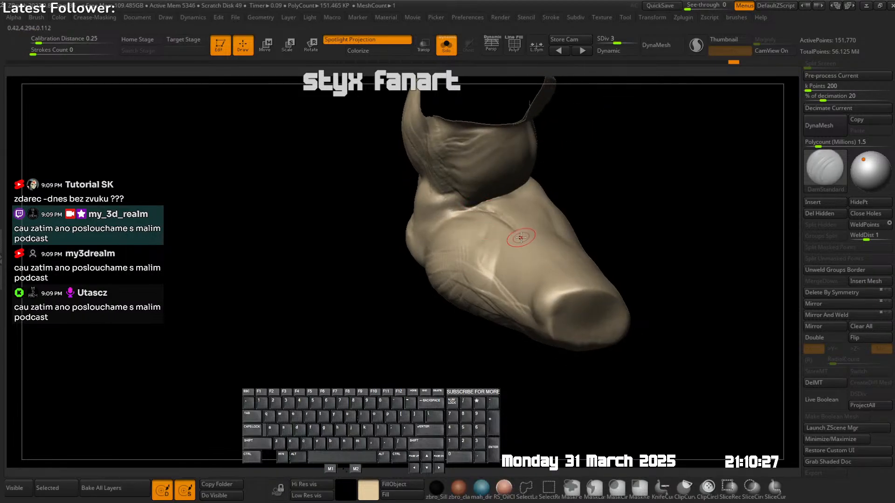
right_drag(524, 237, 515, 227)
drag(551, 191, 520, 209)
right_drag(517, 236, 533, 230)
mouse_move(483, 217)
mouse_down()
mouse_move(506, 217)
mouse_move(511, 202)
mouse_up()
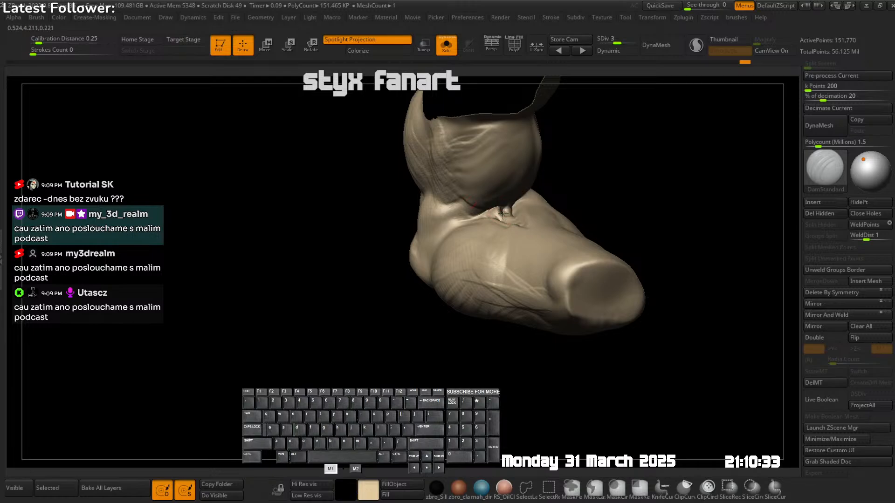
- Smooth the creases at the inner bend of the elbow
right_drag(502, 214, 507, 204)
key(shift)
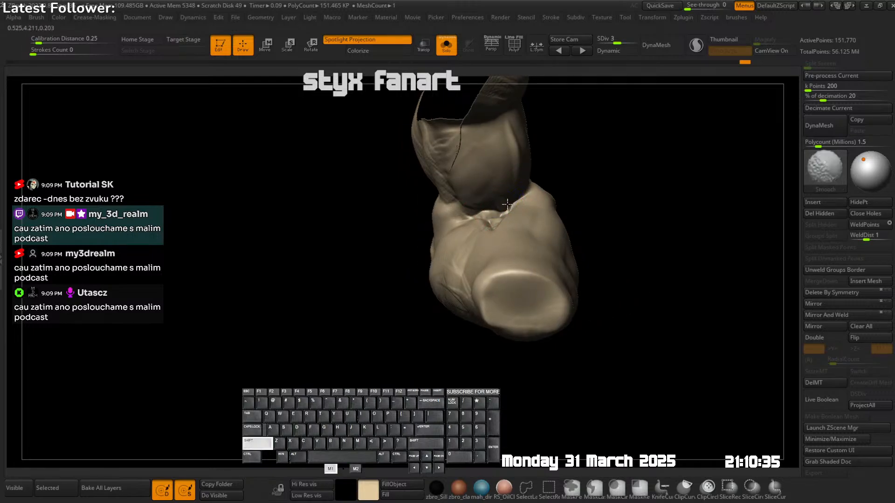
shift+drag(494, 213, 504, 209)
right_drag(523, 195, 498, 200)
shift+drag(498, 203, 507, 208)
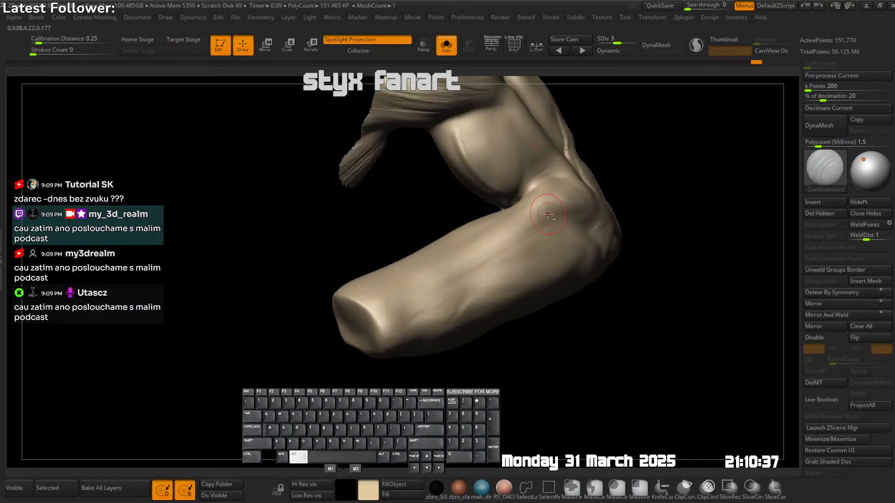
mouse_move(550, 213)
alt+right_down()
mouse_move(548, 238)
mouse_move(536, 237)
mouse_move(535, 214)
alt+right_up()
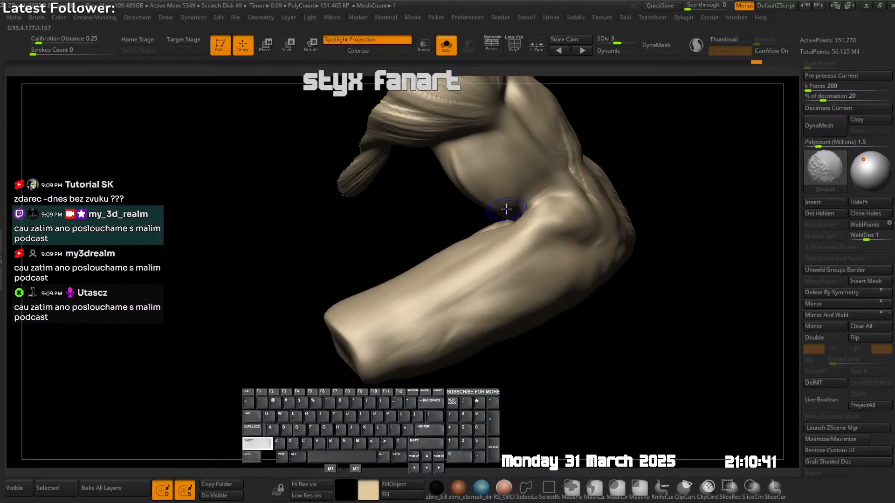
- Switch back to the U_buildup brush, build up the inner forearm near the elbow crease and smooth the strokes
key(space)
click(479, 201)
drag(669, 93, 499, 254)
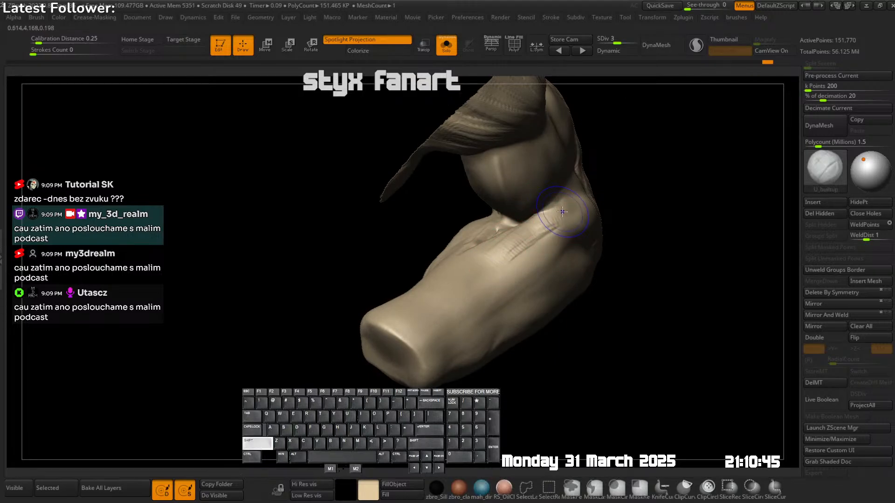
shift+drag(543, 227, 551, 224)
right_drag(558, 237, 595, 212)
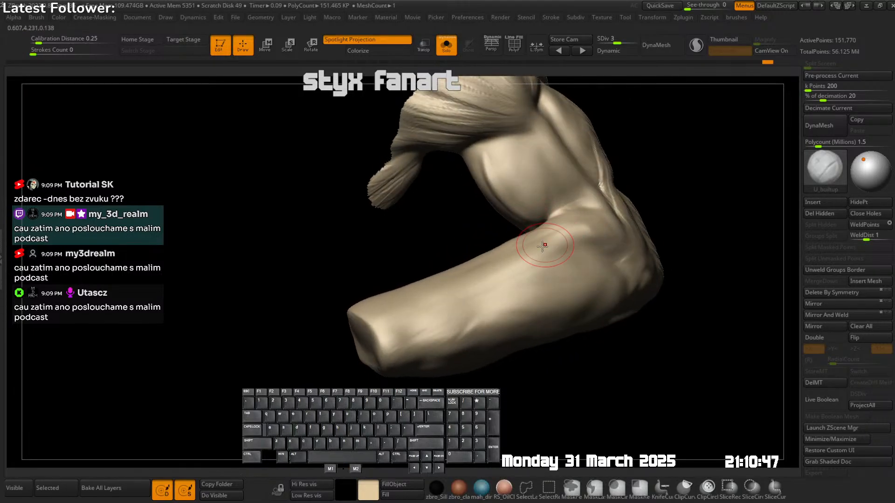
- Sculpt muscle-fibre strokes along the inner forearm from the elbow toward the wrist and soften them with smoothing
drag(441, 278, 456, 266)
right_drag(456, 265, 436, 297)
mouse_move(449, 276)
mouse_down()
mouse_move(431, 311)
mouse_move(420, 312)
mouse_move(475, 263)
mouse_move(560, 247)
mouse_up()
mouse_move(563, 249)
right_down()
mouse_move(602, 211)
mouse_move(559, 239)
right_up()
mouse_move(559, 238)
mouse_down()
mouse_move(541, 251)
mouse_move(557, 259)
mouse_up()
mouse_move(557, 248)
shift+mouse_down()
mouse_move(564, 238)
mouse_move(563, 255)
mouse_move(451, 294)
shift+mouse_up()
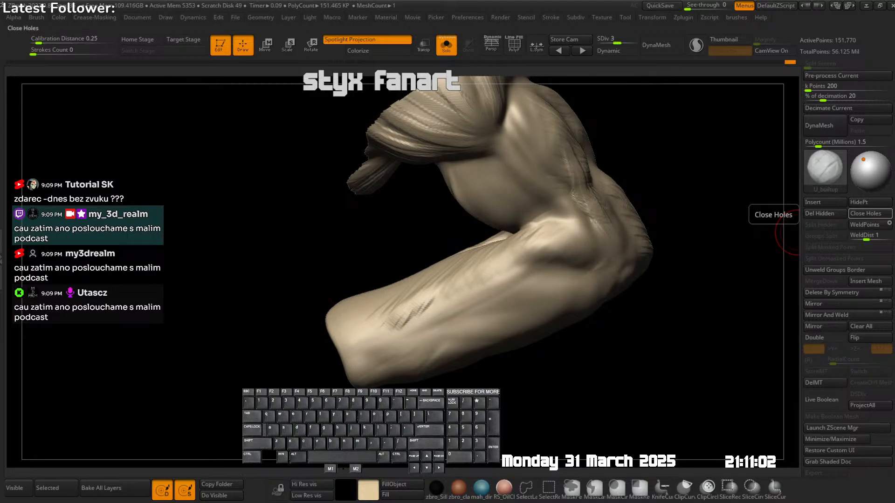
key(l)
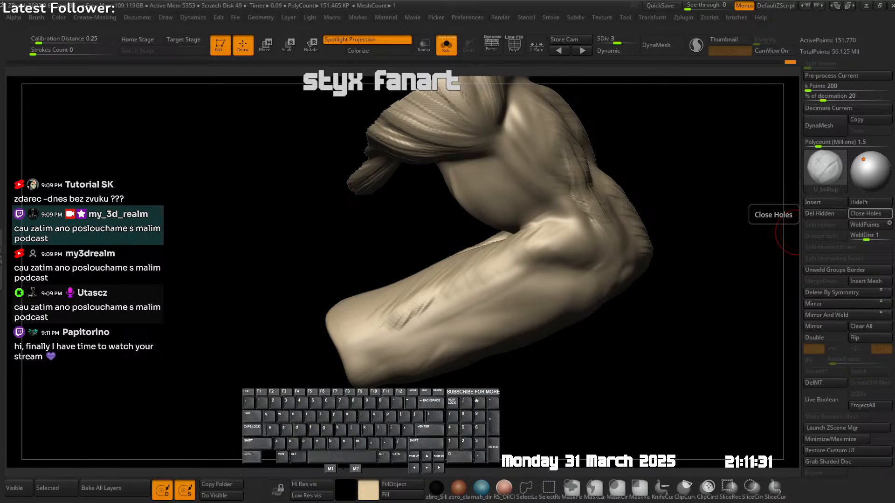
text(p)
key(t)
key(shift+i)
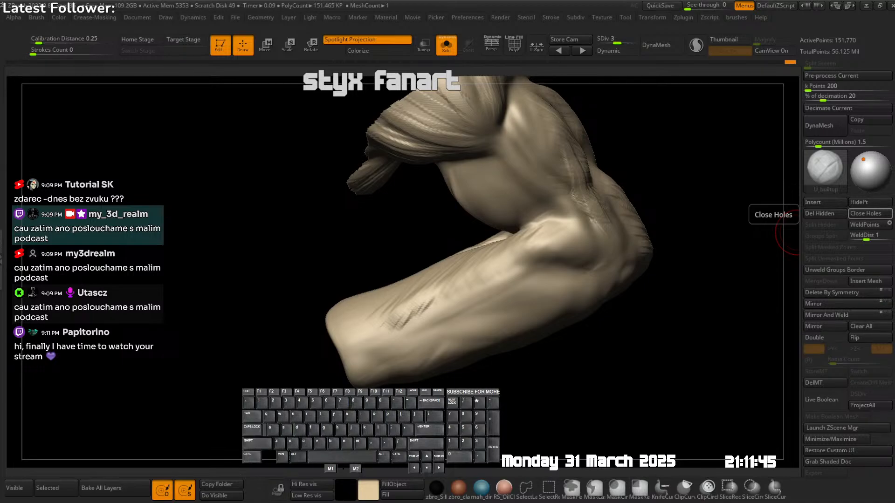
- Post a stream-chat reply saying cam and mic are added in 20 minutes and the son will go to bed soon
key(m)
key(space)
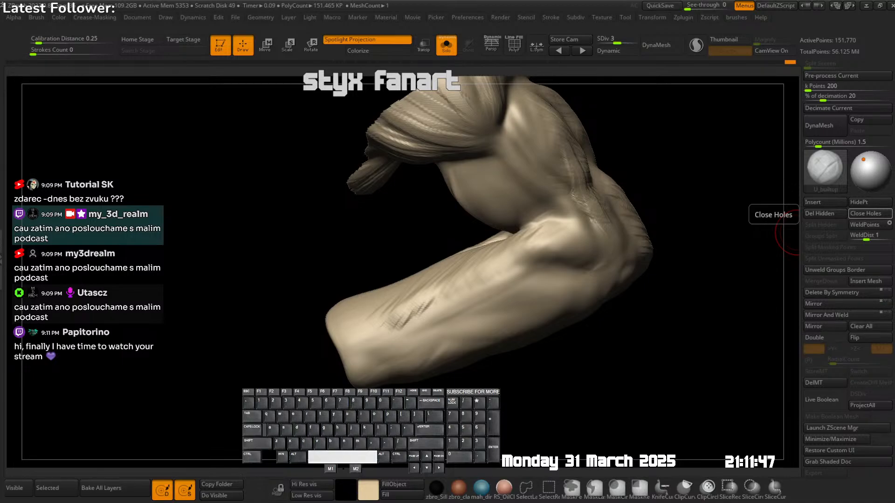
key(space)
key(space)
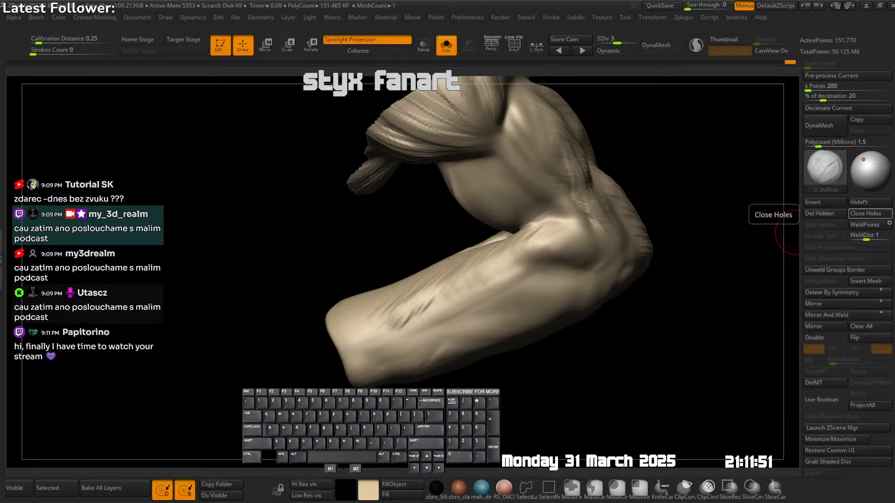
key(e)
key(shift)
key(space)
key(l)
key(space)
key(shift)
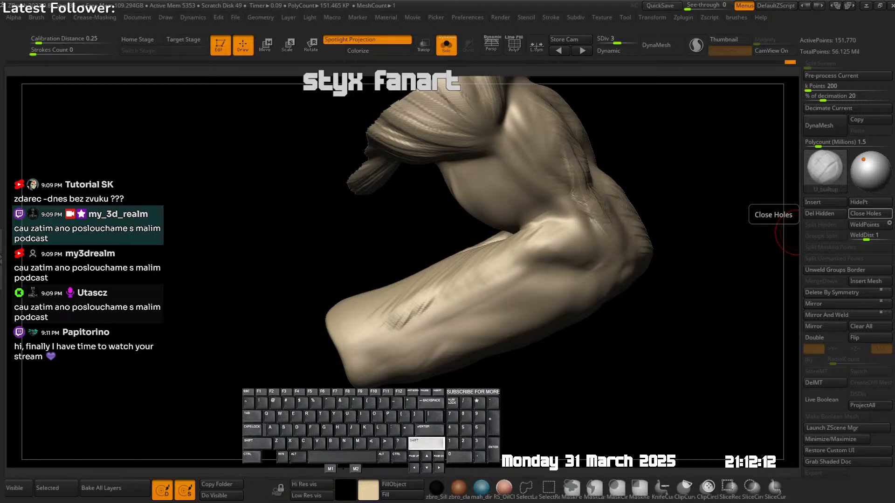
text(soon :))
key(Return)
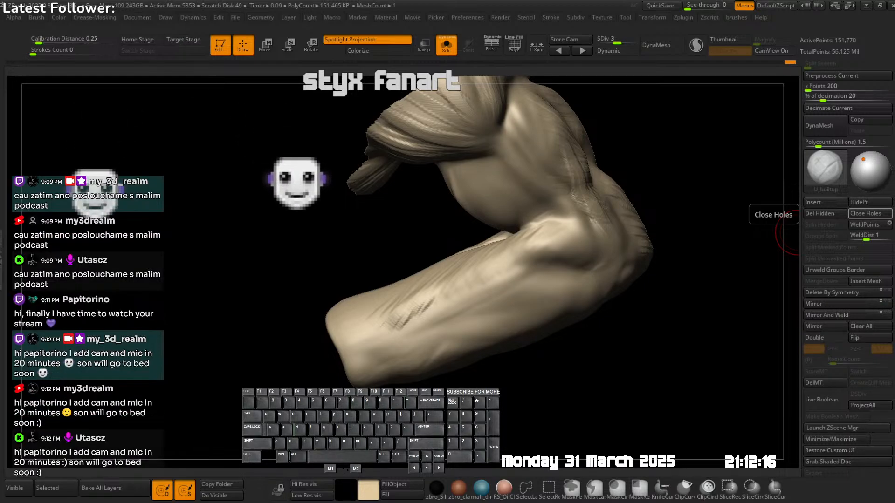
right_drag(465, 264, 561, 221)
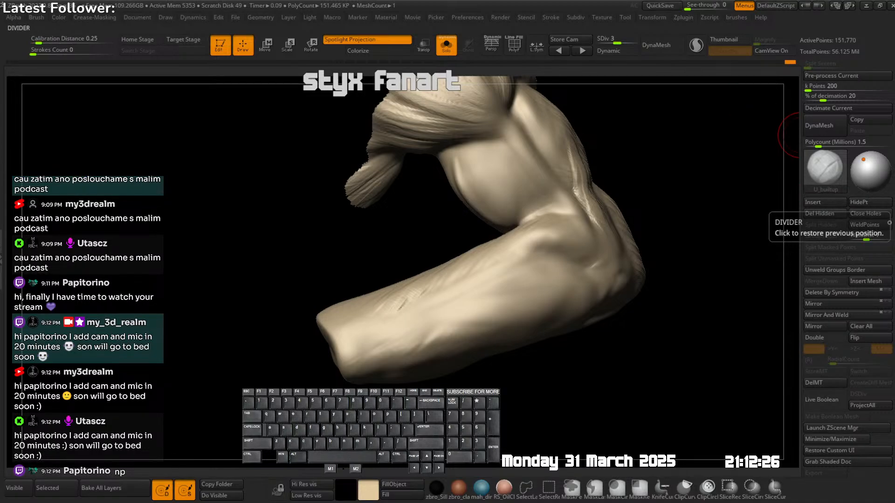
click(800, 135)
key(a)
key(Return)
key(Up)
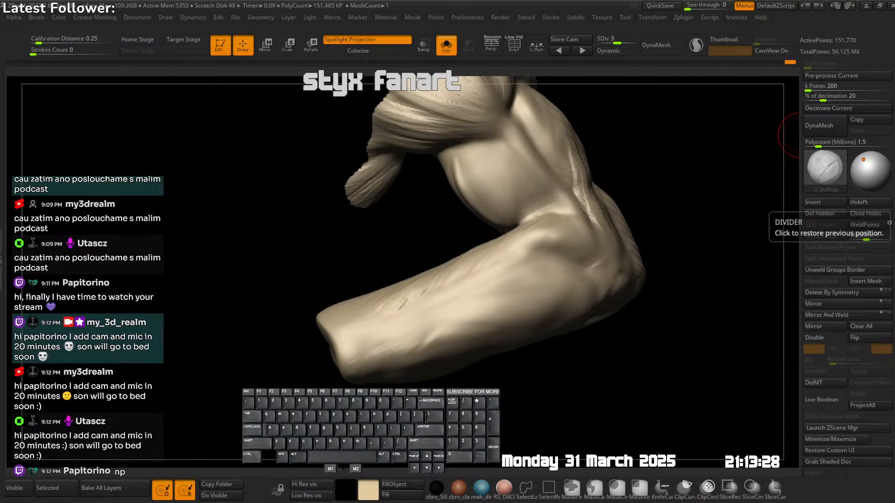
key(Up)
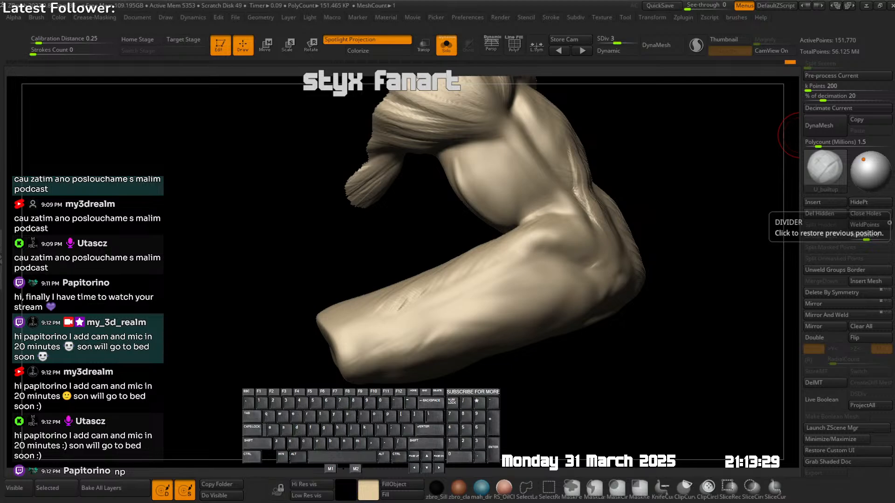
key(Up)
- Build up a stroke where the deltoid meets the upper biceps and smooth the deltoid's lower tip
right_drag(592, 194, 545, 221)
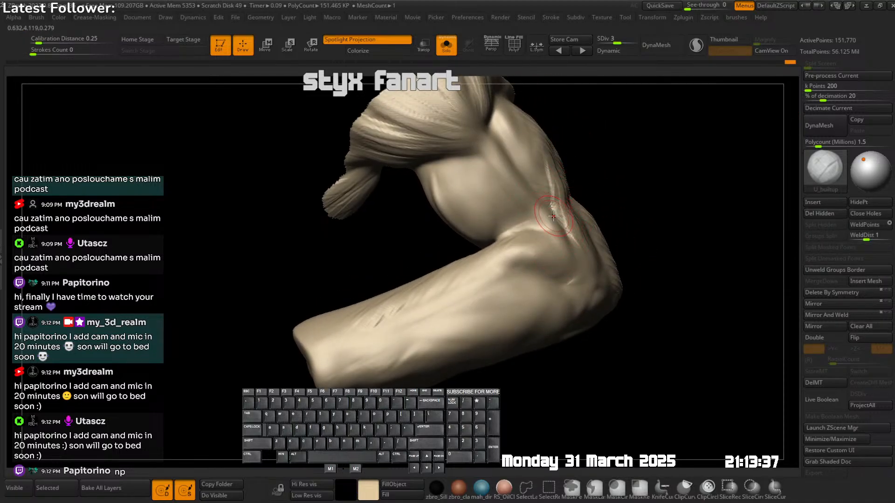
right_drag(580, 181, 529, 234)
alt+right_drag(529, 233, 540, 276)
right_drag(566, 213, 555, 217)
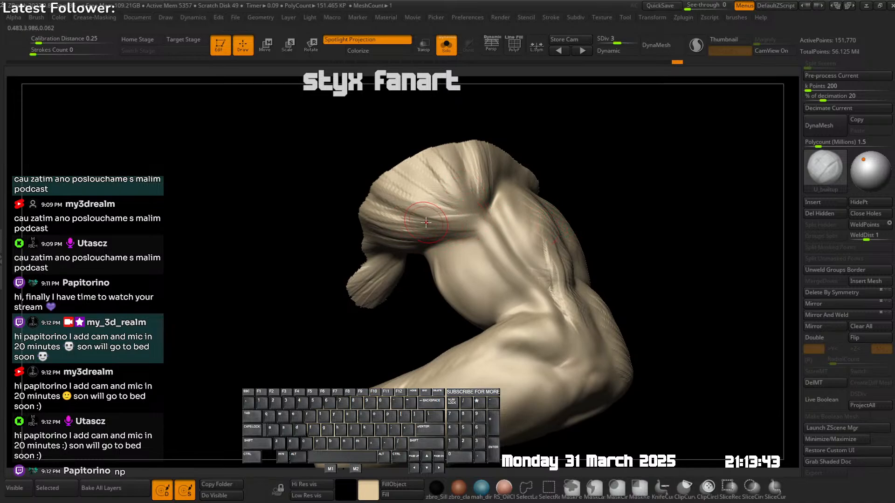
drag(461, 228, 505, 226)
shift+drag(476, 177, 470, 212)
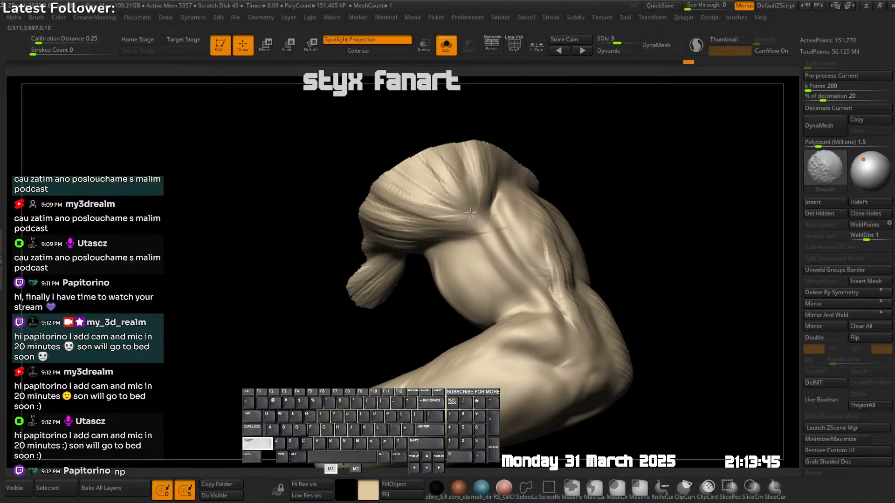
- Sculpt muscle-fibre strokes down the front and inner side of the biceps with the U_buildup brush
right_drag(475, 256, 456, 281)
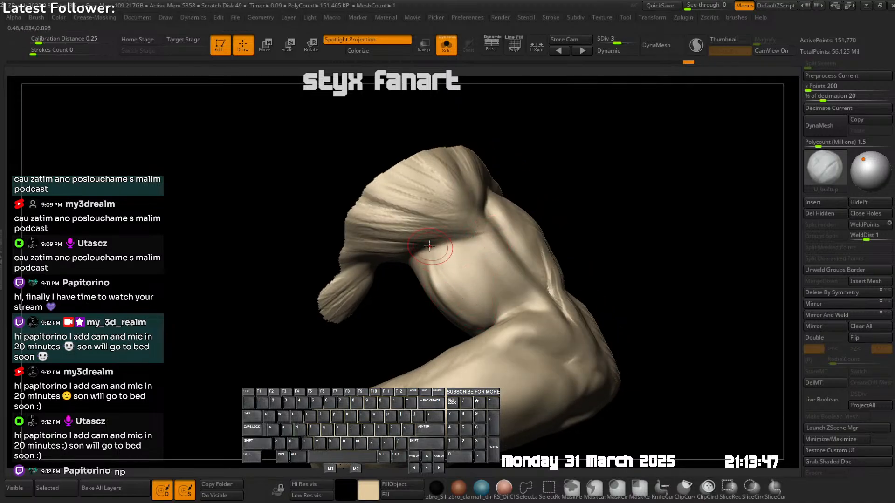
drag(440, 255, 466, 294)
mouse_move(459, 256)
mouse_down()
mouse_move(486, 291)
mouse_move(495, 284)
mouse_up()
right_drag(524, 261, 494, 235)
drag(425, 294, 451, 340)
right_drag(471, 322, 455, 261)
right_drag(406, 294, 396, 266)
drag(380, 287, 399, 321)
drag(389, 291, 408, 345)
mouse_move(415, 301)
mouse_down()
mouse_move(425, 331)
mouse_move(399, 363)
mouse_move(421, 365)
mouse_up()
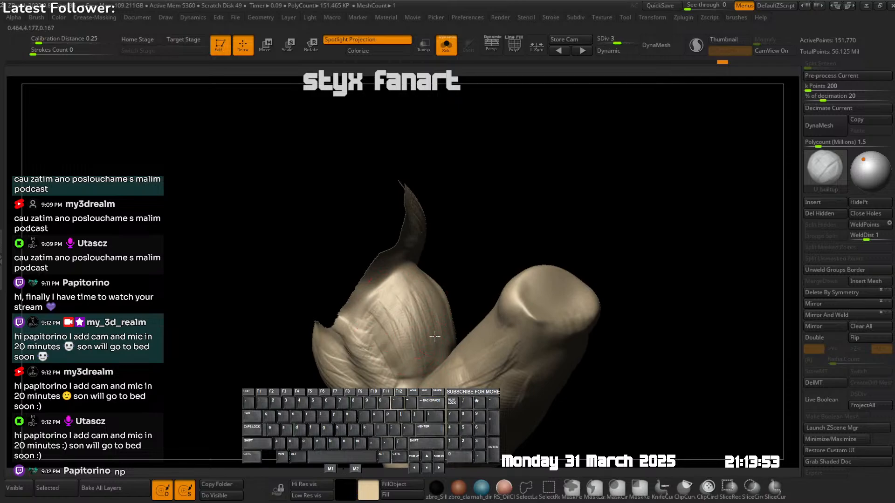
- Add another fibre stroke on the upper biceps, soften it and adjust the biceps form with the Move brush
right_drag(435, 336, 487, 233)
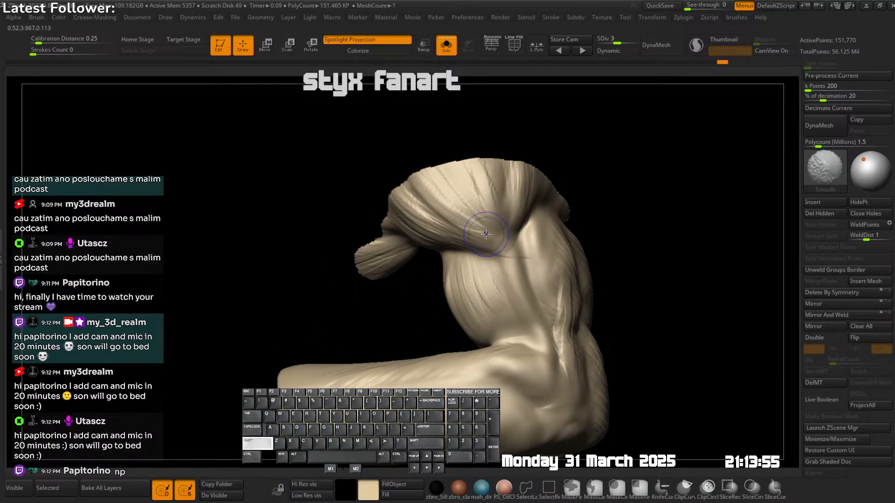
right_click(480, 294)
drag(459, 264, 455, 301)
key(shift)
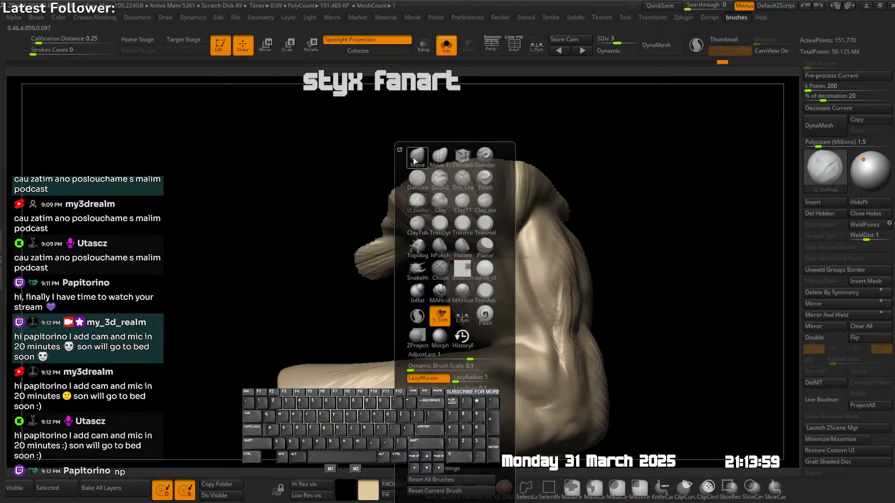
click(416, 157)
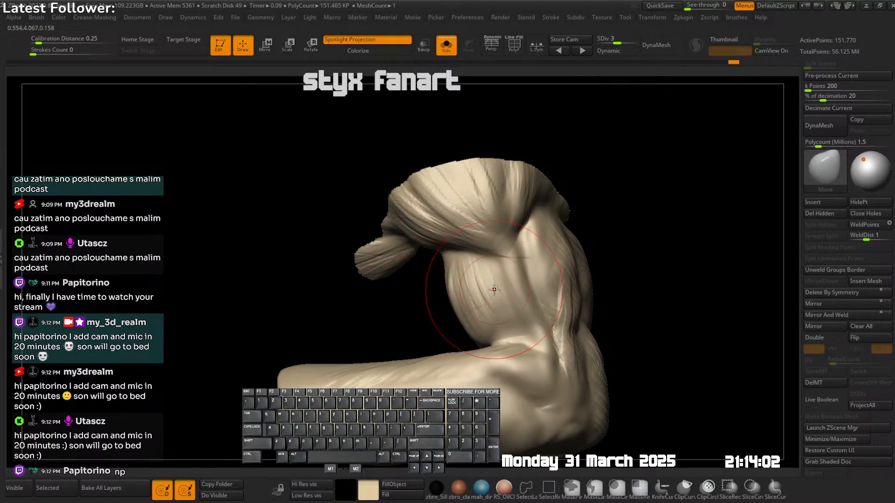
alt+right_drag(494, 289, 467, 271)
key(shift)
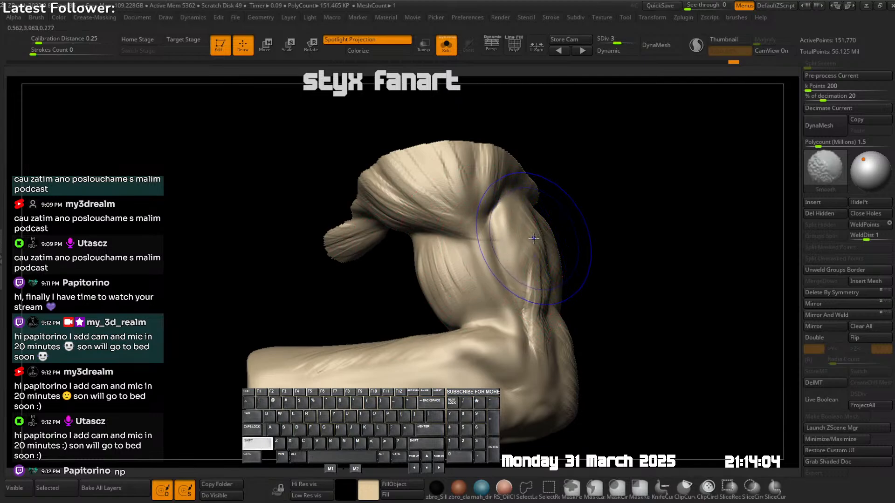
- Switch back to the U_buildup brush, resize it and sculpt diagonal fibres between the biceps and triceps down to the elbow
key(b)
click(498, 201)
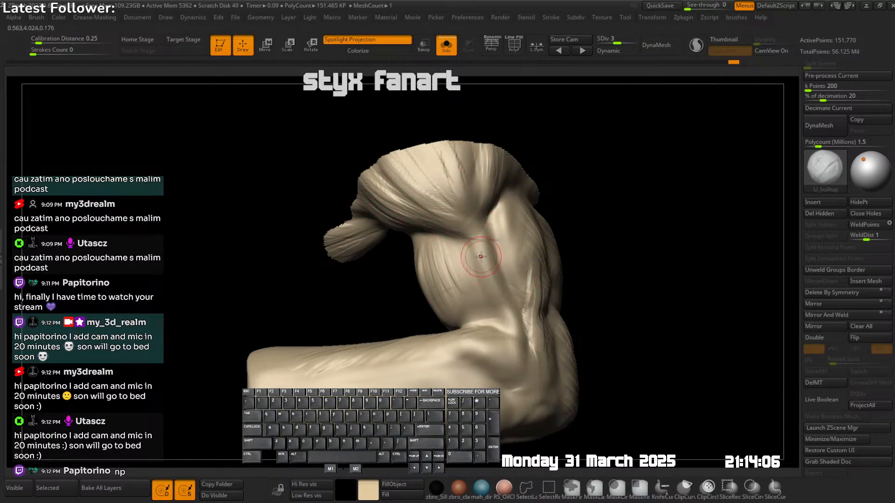
key(s)
drag(482, 242, 476, 241)
mouse_move(482, 239)
mouse_down()
mouse_move(471, 258)
mouse_move(481, 288)
mouse_up()
mouse_move(509, 280)
mouse_down()
mouse_move(488, 300)
mouse_move(513, 303)
mouse_move(503, 304)
mouse_up()
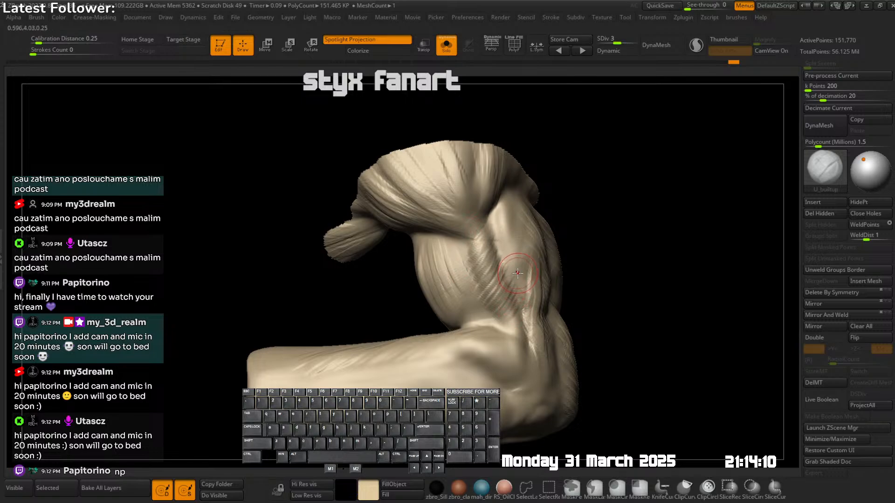
mouse_move(524, 256)
mouse_down()
mouse_move(515, 309)
mouse_move(499, 322)
mouse_up()
alt+right_drag(510, 305, 530, 281)
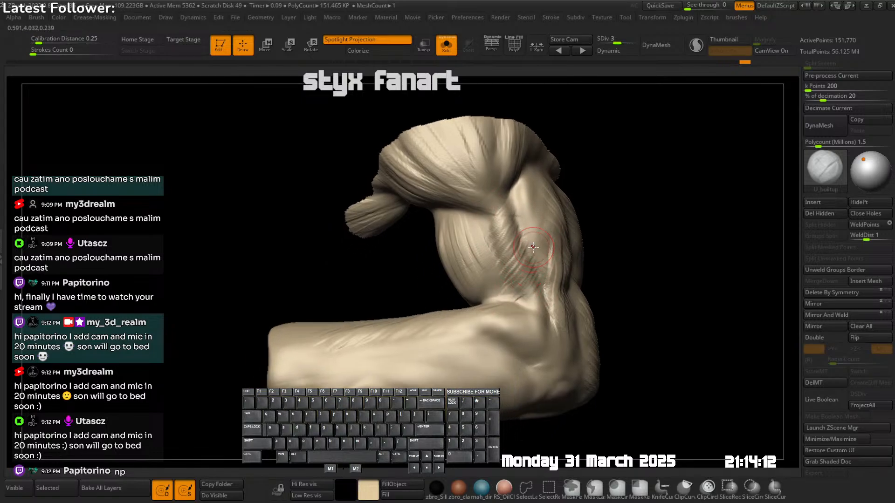
- Build up fibre strokes on top of the forearm where it meets the elbow, smoothing between passes
mouse_move(525, 292)
mouse_down()
mouse_move(478, 323)
mouse_move(487, 315)
mouse_up()
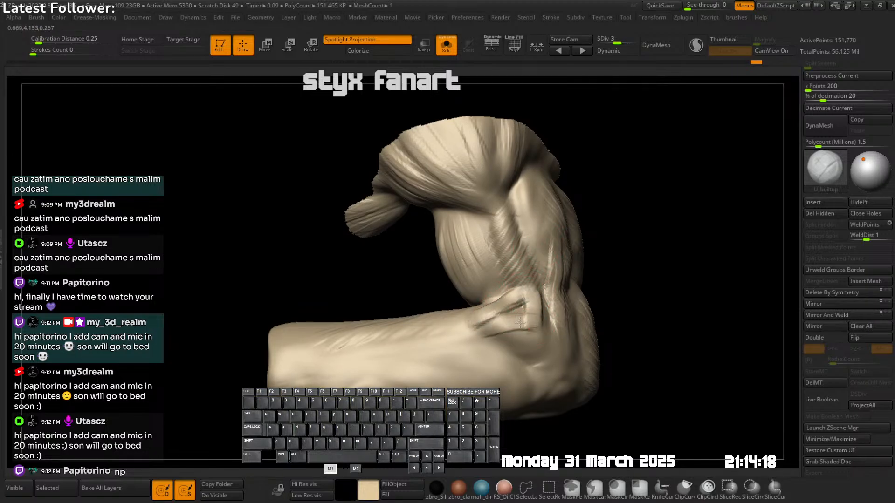
key(shift)
shift+drag(527, 304, 499, 315)
right_drag(480, 322, 466, 321)
drag(529, 304, 474, 333)
drag(527, 323, 478, 322)
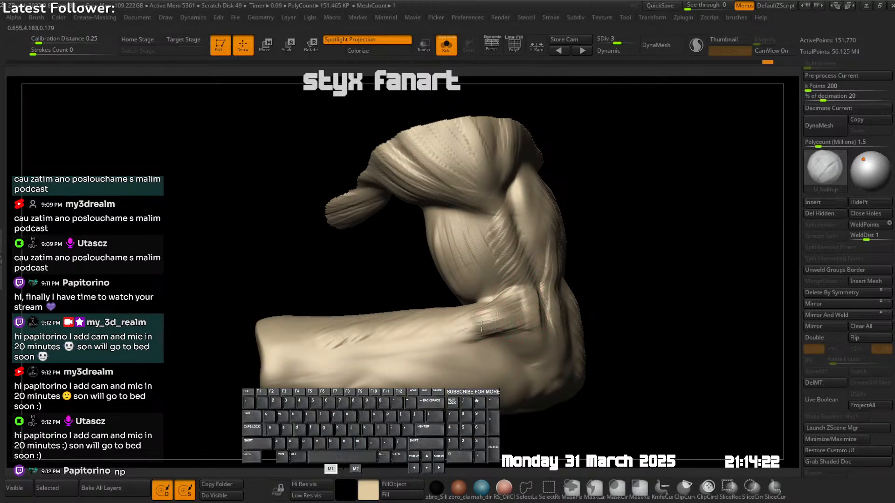
- Extend the fibre strokes along the top of the forearm toward the wrist
drag(421, 330, 390, 330)
right_drag(411, 317, 417, 328)
mouse_move(374, 317)
mouse_down()
mouse_move(483, 320)
mouse_move(331, 322)
mouse_up()
mouse_move(447, 321)
right_down()
mouse_move(516, 268)
mouse_move(539, 277)
mouse_move(513, 300)
right_up()
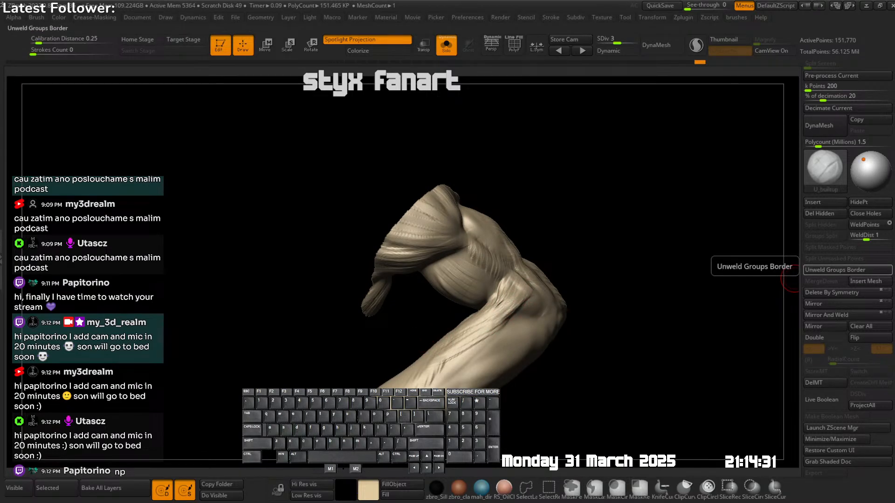
click(795, 279)
key(f)
key(o)
key(e)
key(space)
key(n)
key(t)
key(space)
key(e)
key(e)
- Add short build-up strokes on the outer elbow and upper forearm and smooth them
mouse_move(652, 286)
right_down()
mouse_move(525, 301)
mouse_move(536, 298)
mouse_move(543, 313)
mouse_move(588, 293)
mouse_move(614, 299)
right_up()
drag(605, 305, 609, 322)
mouse_move(643, 321)
right_down()
mouse_move(620, 318)
mouse_move(623, 286)
right_up()
right_drag(548, 273, 559, 278)
mouse_move(557, 277)
mouse_down()
mouse_move(567, 276)
mouse_move(559, 279)
mouse_up()
drag(557, 281, 554, 296)
shift+drag(550, 295, 559, 283)
- Define the forearm muscle below the elbow crease with strokes on its outer and body-facing sides
ctrl+right_drag(557, 289, 545, 262)
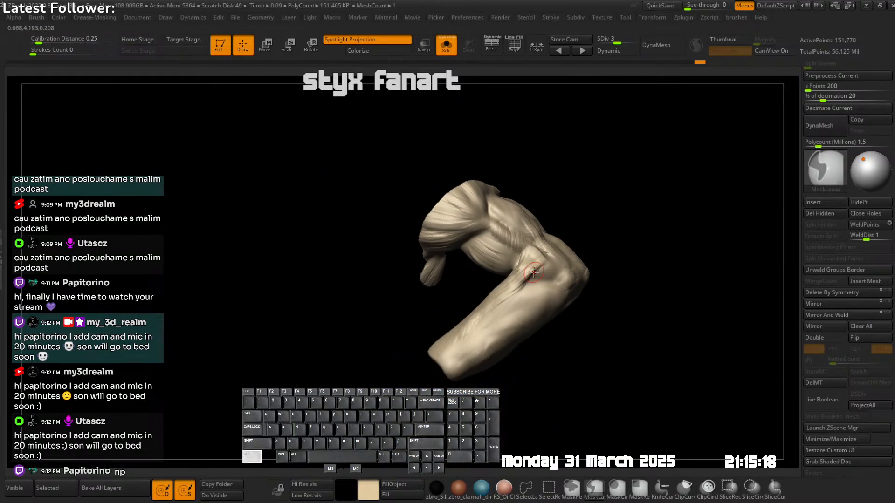
right_drag(539, 297, 548, 283)
mouse_move(532, 264)
mouse_down()
mouse_move(539, 278)
mouse_move(530, 282)
mouse_up()
mouse_move(541, 291)
right_down()
mouse_move(549, 296)
mouse_move(545, 285)
right_up()
mouse_move(530, 298)
mouse_down()
mouse_move(546, 282)
mouse_move(504, 297)
mouse_up()
mouse_move(500, 290)
right_down()
mouse_move(448, 313)
mouse_move(461, 304)
right_up()
drag(453, 299, 458, 309)
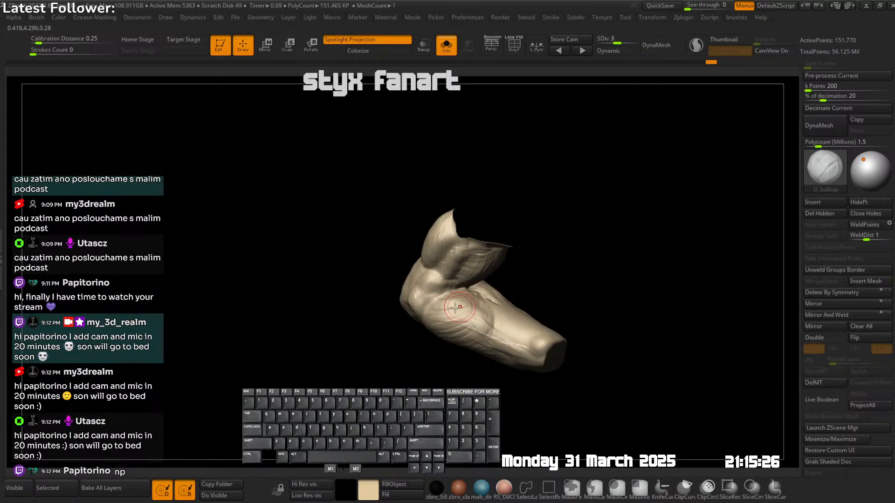
- Build up strokes around the elbow, from the body-facing side to the back of the joint
right_drag(457, 308, 447, 294)
mouse_move(441, 294)
mouse_down()
mouse_move(418, 302)
mouse_move(421, 288)
mouse_move(407, 308)
mouse_move(418, 306)
mouse_up()
right_drag(418, 305, 453, 292)
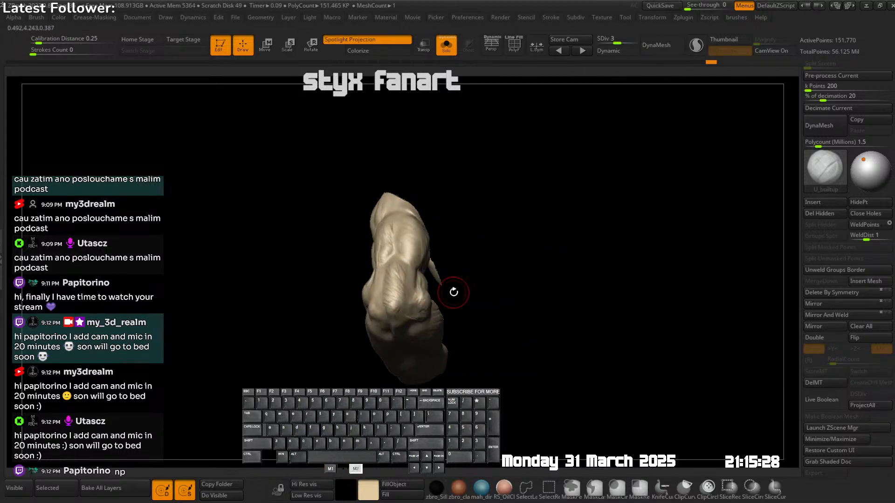
drag(419, 299, 416, 283)
right_drag(399, 293, 443, 265)
drag(420, 269, 406, 237)
- Sculpt short muscle strokes on the back of the upper arm just above the elbow
mouse_move(404, 239)
right_down()
mouse_move(423, 236)
mouse_move(402, 226)
right_up()
mouse_move(403, 226)
mouse_down()
mouse_move(398, 233)
mouse_move(417, 246)
mouse_up()
right_drag(417, 241, 433, 225)
drag(424, 243, 431, 257)
mouse_move(416, 261)
right_down()
mouse_move(437, 256)
mouse_move(431, 246)
right_up()
- Show the whole character again and carve a stroke at the inner elbow above the forearm guard
mouse_move(369, 259)
right_down()
mouse_move(389, 258)
mouse_move(434, 189)
right_up()
key(s)
right_drag(406, 265, 518, 248)
mouse_move(466, 280)
right_down()
mouse_move(433, 294)
mouse_move(432, 311)
mouse_move(452, 290)
right_up()
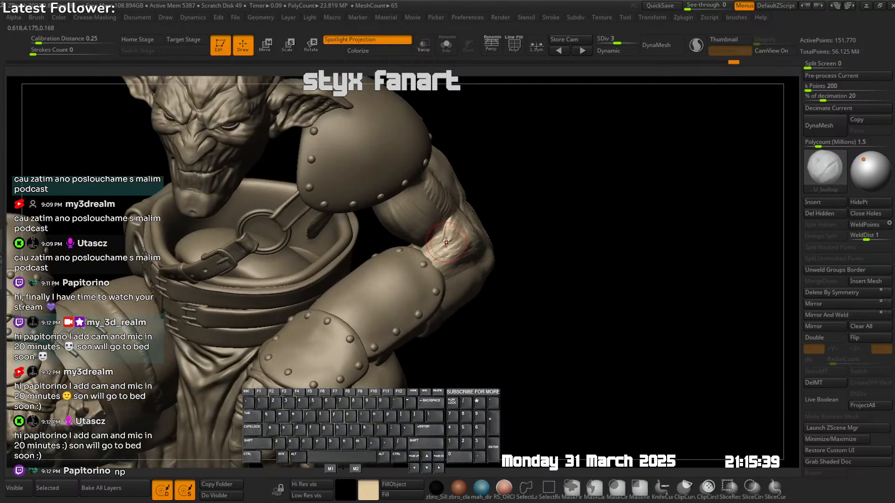
alt+drag(441, 245, 434, 258)
- Sculpt long fibre strokes on the exposed forearm around the guard's straps, resizing the brush between passes
mouse_move(367, 317)
right_down()
mouse_move(404, 256)
mouse_move(447, 282)
mouse_move(450, 302)
right_up()
drag(445, 324, 442, 327)
mouse_move(443, 326)
right_down()
mouse_move(454, 305)
mouse_move(447, 322)
right_up()
drag(441, 329, 412, 362)
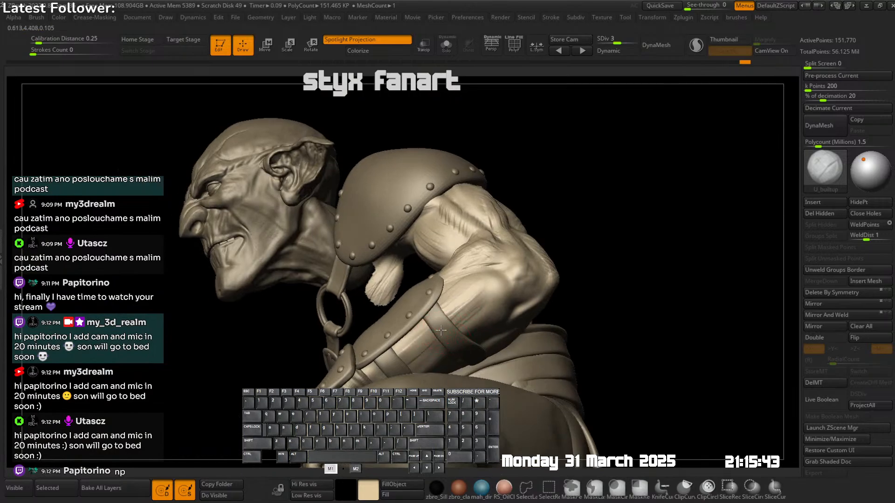
key(s)
right_drag(459, 340, 459, 310)
mouse_move(449, 324)
mouse_down()
mouse_move(407, 377)
mouse_move(414, 377)
mouse_up()
- Continue the fibre strokes across the outer forearm toward its rear edge beside the strap
mouse_move(457, 336)
mouse_down()
mouse_move(448, 349)
mouse_move(465, 341)
mouse_up()
mouse_move(476, 331)
alt+right_down()
mouse_move(473, 299)
mouse_move(485, 320)
alt+right_up()
mouse_move(466, 341)
mouse_down()
mouse_move(436, 369)
mouse_move(452, 362)
mouse_up()
drag(486, 320, 476, 363)
drag(513, 325, 502, 356)
- Isolate the arm and sculpt muscle-fibre strokes along the underside of the forearm
ctrl+right_drag(514, 356, 513, 386)
mouse_move(513, 387)
right_down()
mouse_move(513, 366)
mouse_move(577, 236)
right_up()
key(alt+s)
right_drag(470, 257, 452, 254)
key(alt+s)
mouse_move(534, 312)
right_down()
mouse_move(559, 322)
mouse_move(539, 294)
mouse_move(515, 309)
right_up()
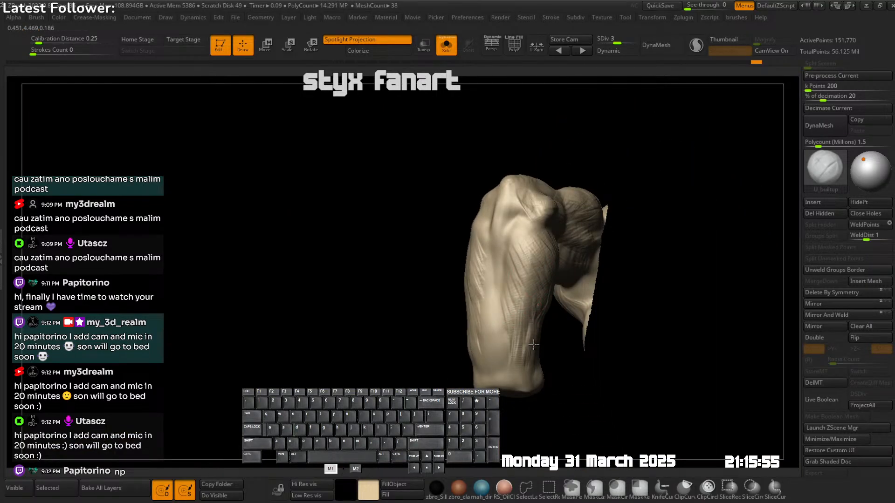
right_drag(534, 345, 483, 364)
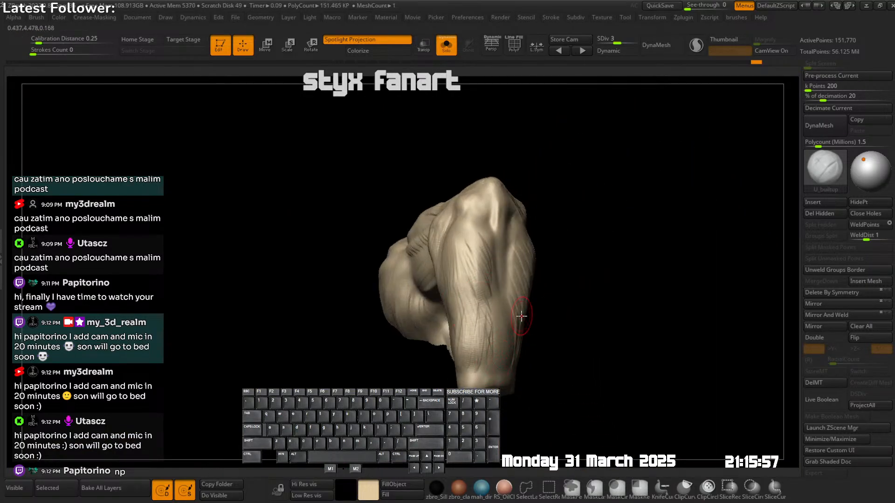
- Carry the fibre strokes around the inner and outer faces of the forearm toward the wrist
right_drag(489, 327, 510, 335)
right_drag(561, 303, 559, 339)
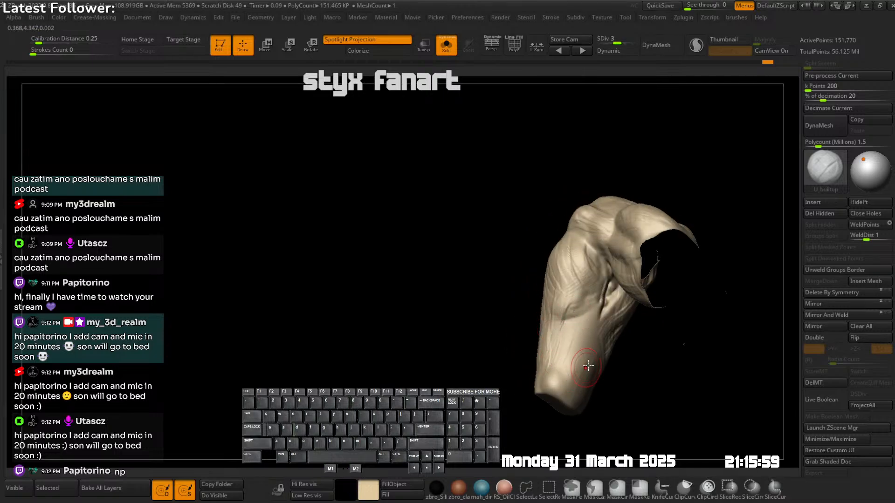
right_drag(588, 366, 568, 318)
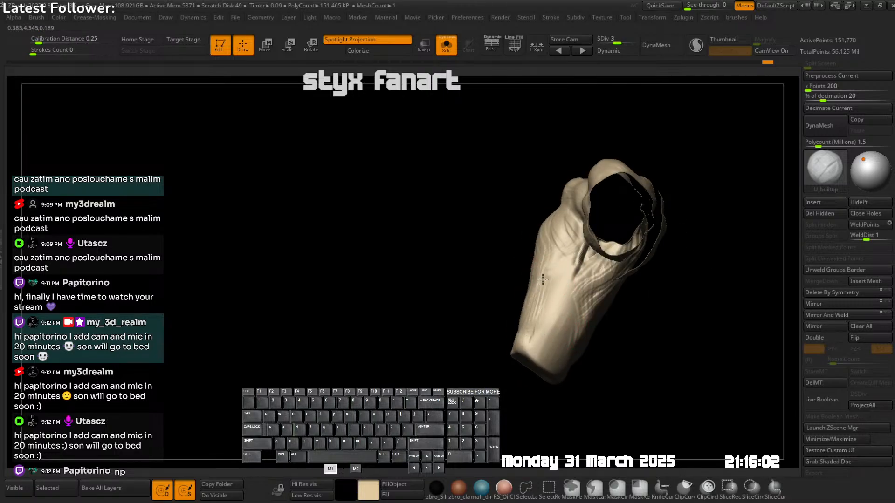
right_drag(558, 353, 538, 294)
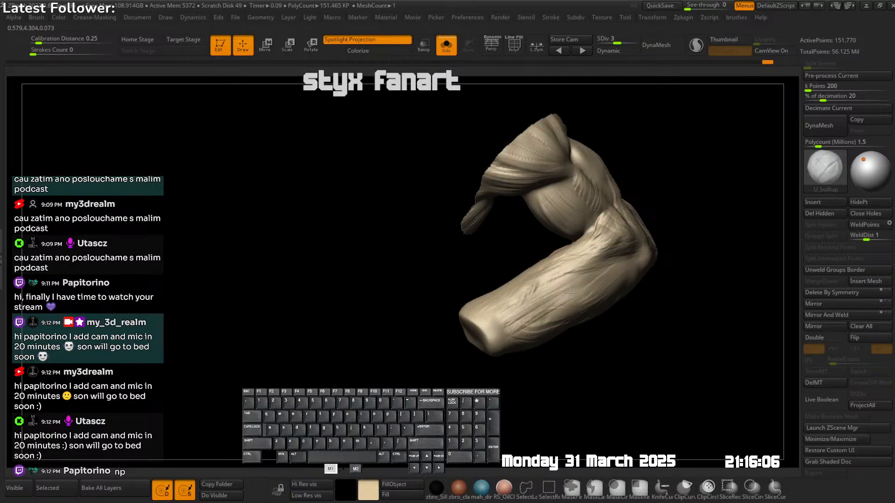
shift+right_drag(610, 286, 630, 200)
- Bring back the full character and build up the upper forearm beside the outer elbow
key(s)
right_drag(620, 273, 550, 294)
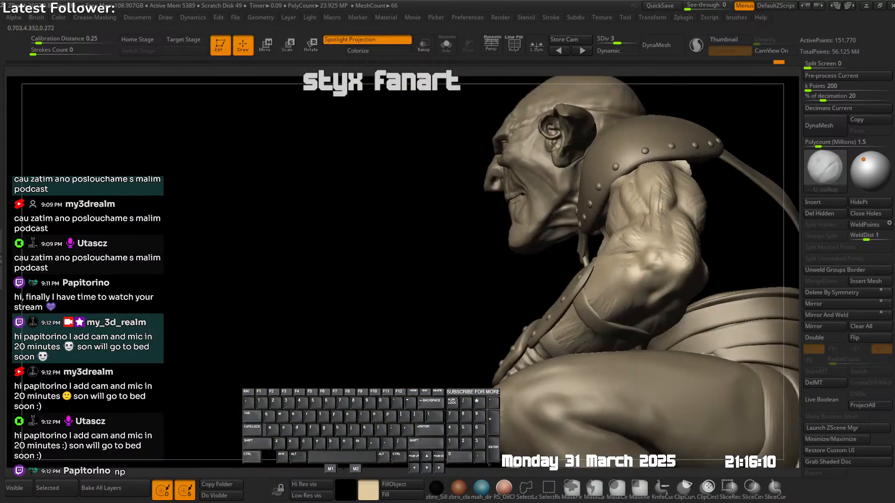
right_drag(676, 261, 549, 254)
mouse_move(526, 254)
right_down()
mouse_move(560, 255)
mouse_move(534, 250)
right_up()
drag(630, 248, 607, 252)
right_drag(607, 252, 630, 249)
drag(630, 248, 622, 277)
- Sculpt fibre strokes from the elbow down the rear of the forearm to the guard's strap
right_drag(550, 255, 578, 242)
mouse_move(578, 242)
mouse_down()
mouse_move(590, 255)
mouse_move(604, 247)
mouse_up()
right_drag(604, 247, 570, 295)
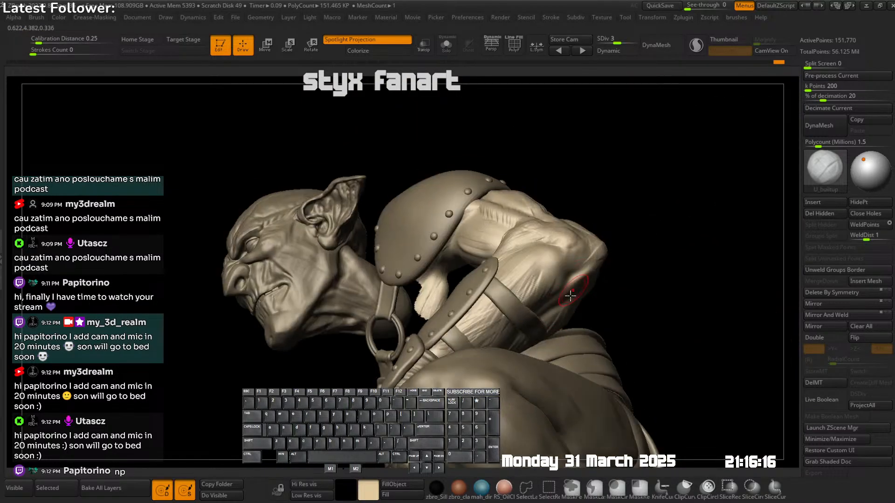
drag(559, 297, 555, 303)
right_drag(555, 303, 566, 294)
drag(566, 293, 518, 338)
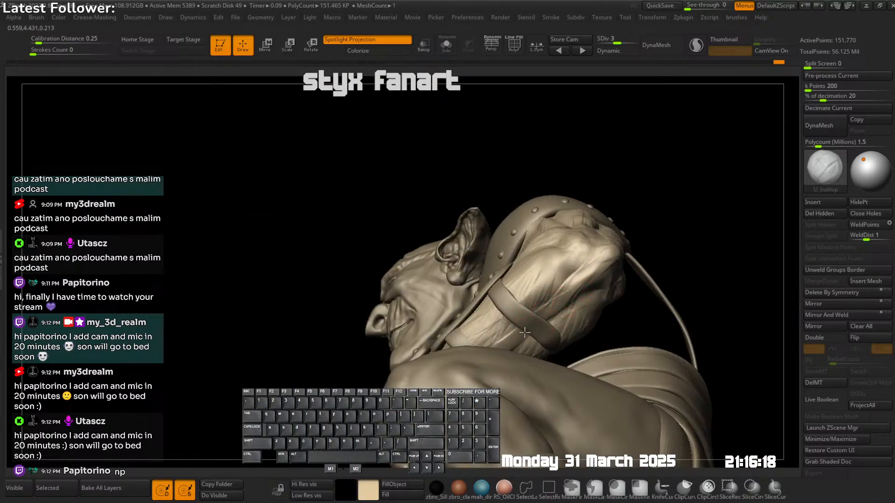
- Isolate the arm, sculpt fibre strokes along the rear of the forearm, and bring back the full character
key(ctrl+shift+s)
drag(569, 294, 519, 339)
drag(602, 264, 517, 342)
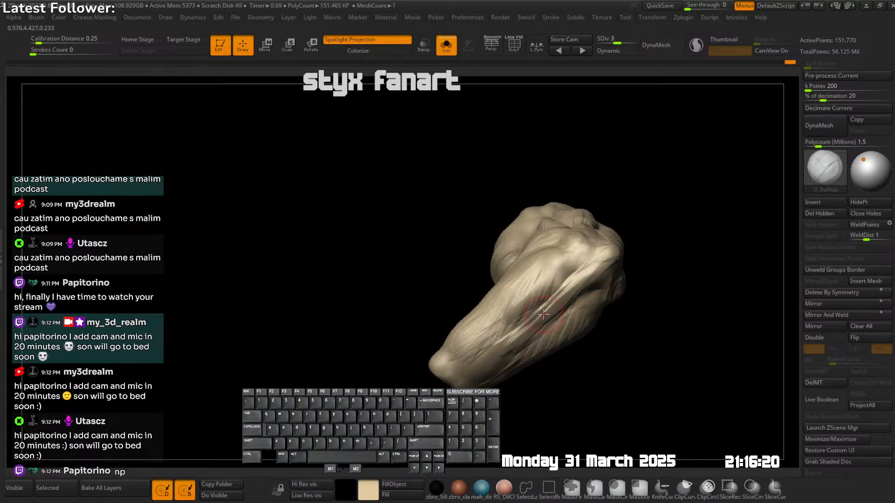
drag(569, 299, 531, 338)
shift+right_drag(569, 285, 648, 218)
key(ctrl+shift+s)
right_drag(569, 265, 606, 263)
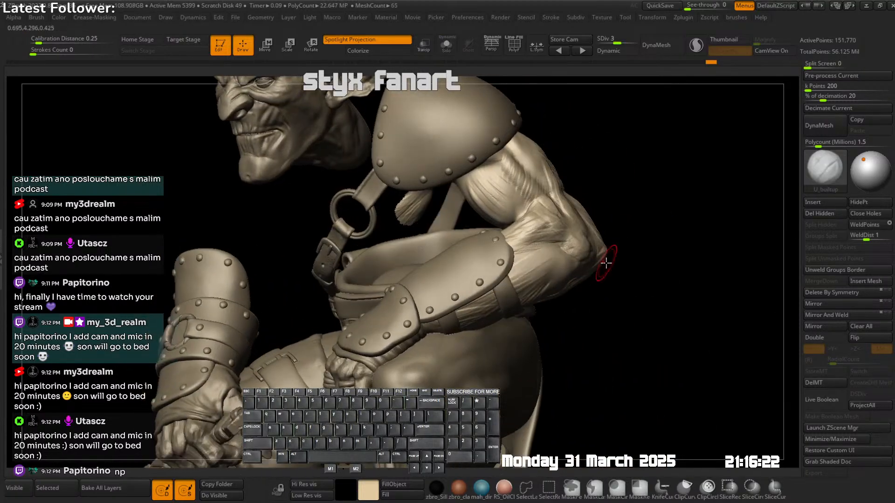
- Carve and build up short fibre strokes in the elbow crease beside the forearm guard's upper edge
right_drag(526, 230, 555, 240)
alt+drag(529, 219, 496, 240)
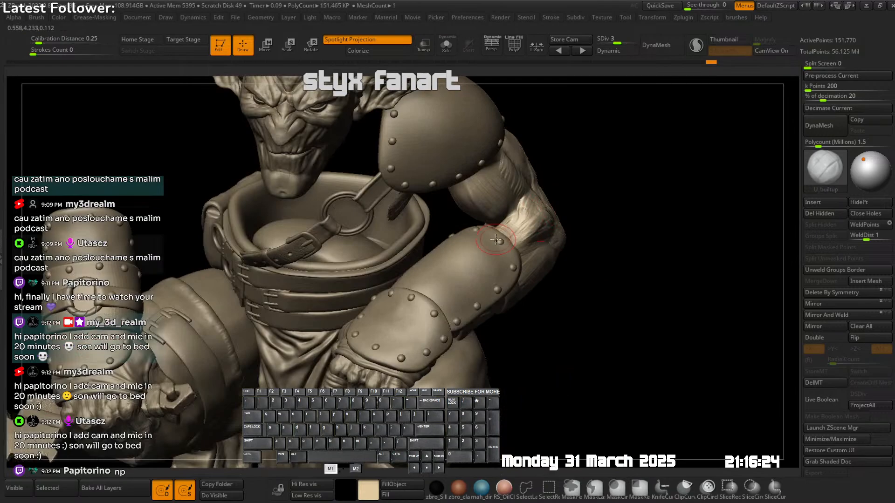
drag(521, 211, 502, 230)
mouse_move(530, 214)
mouse_down()
mouse_move(502, 235)
mouse_move(508, 242)
mouse_up()
right_drag(557, 228, 527, 221)
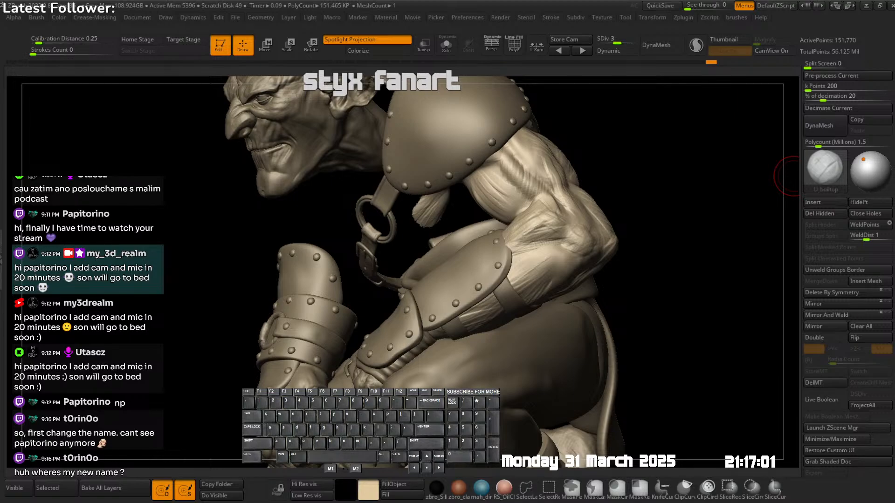
- Sculpt fibre strokes on the outer forearm between the elbow and the guard, carving in beside its rim
right_drag(488, 276, 517, 263)
drag(518, 263, 544, 285)
right_drag(545, 291, 510, 285)
mouse_move(561, 254)
mouse_down()
mouse_move(546, 274)
mouse_move(555, 286)
mouse_up()
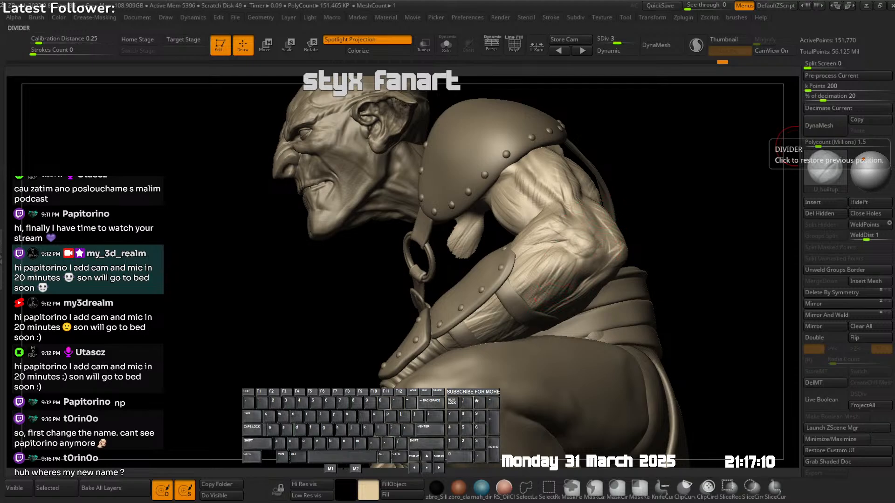
mouse_move(746, 201)
right_down()
mouse_move(552, 255)
mouse_move(550, 292)
right_up()
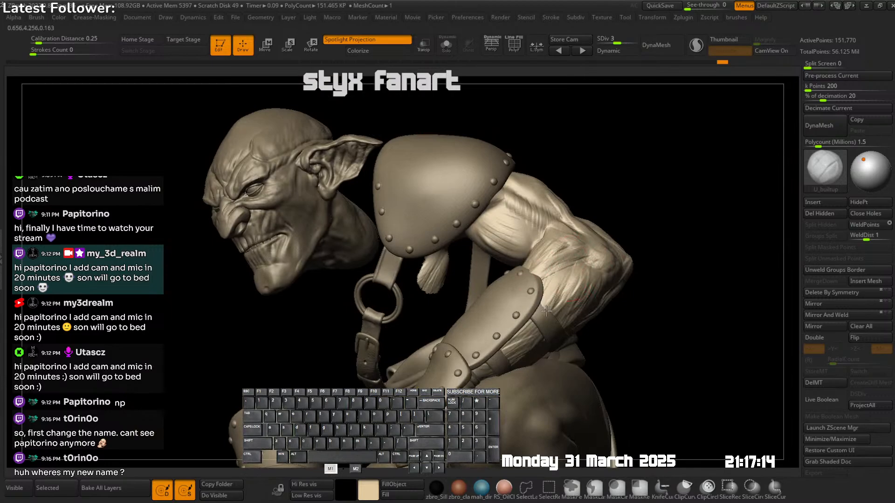
drag(546, 311, 572, 285)
right_drag(613, 257, 565, 265)
alt+drag(564, 262, 559, 274)
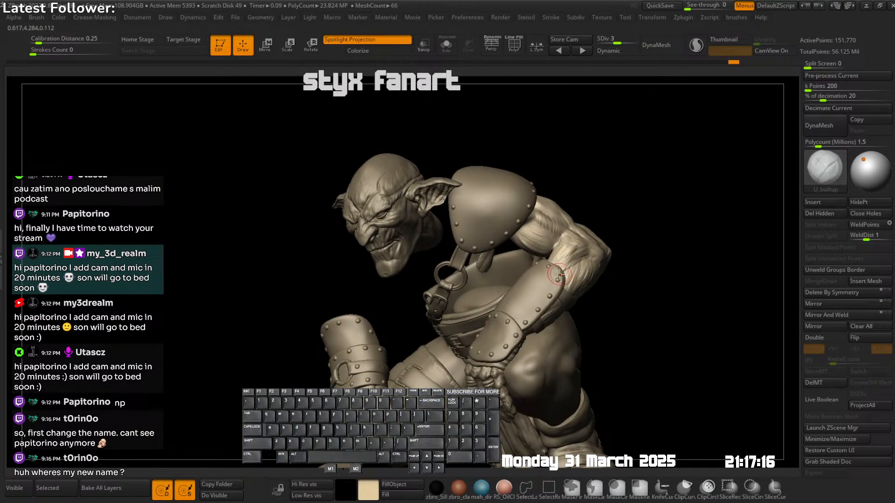
- Isolate the arm, add muscle strokes on the inner forearm and elbow, and restore the full character
right_drag(503, 272, 568, 289)
key(shift+s)
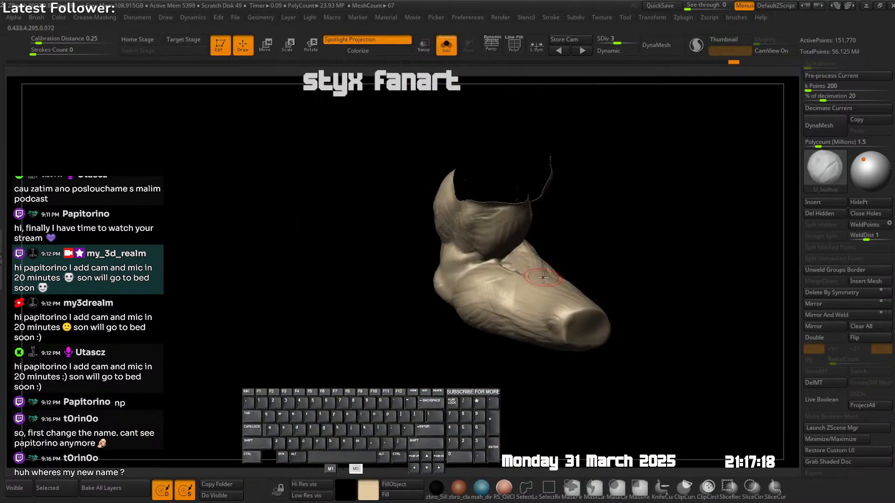
mouse_move(495, 273)
mouse_down()
mouse_move(475, 279)
mouse_move(482, 318)
mouse_up()
right_drag(471, 285, 504, 288)
right_drag(438, 259, 459, 253)
mouse_move(447, 254)
mouse_down()
mouse_move(439, 283)
mouse_move(451, 268)
mouse_move(416, 292)
mouse_up()
mouse_move(445, 298)
ctrl+right_down()
mouse_move(446, 280)
mouse_move(488, 285)
mouse_move(453, 258)
mouse_move(430, 308)
ctrl+right_up()
key(shift+s)
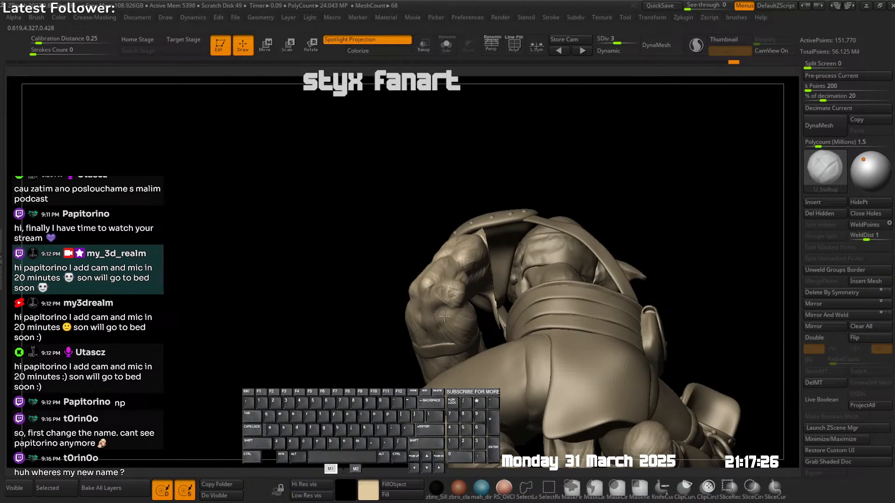
- Build up the rear of the forearm below the elbow tip, isolating the arm to continue the strokes
drag(458, 329, 455, 337)
mouse_move(456, 326)
right_down()
mouse_move(474, 295)
mouse_move(473, 268)
mouse_move(466, 280)
right_up()
key(shift+s)
drag(459, 291, 454, 305)
mouse_move(448, 289)
right_down()
mouse_move(476, 277)
mouse_move(428, 319)
right_up()
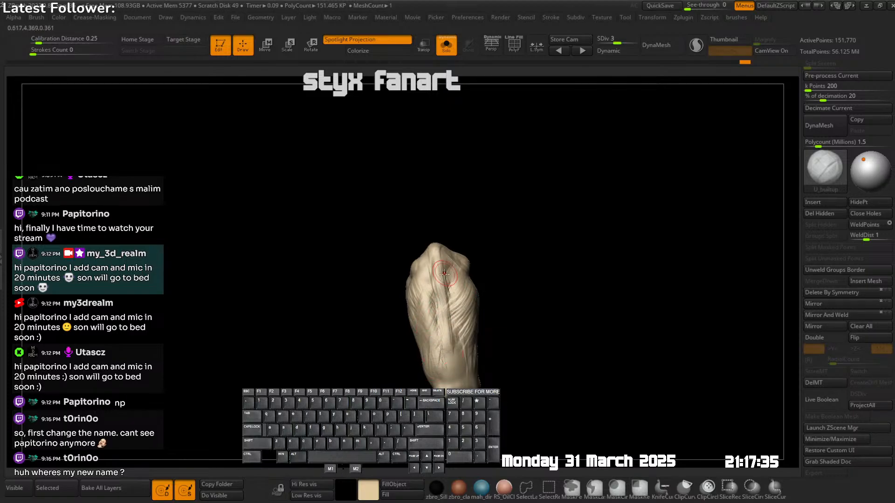
mouse_move(445, 274)
right_down()
mouse_move(427, 282)
mouse_move(450, 267)
right_up()
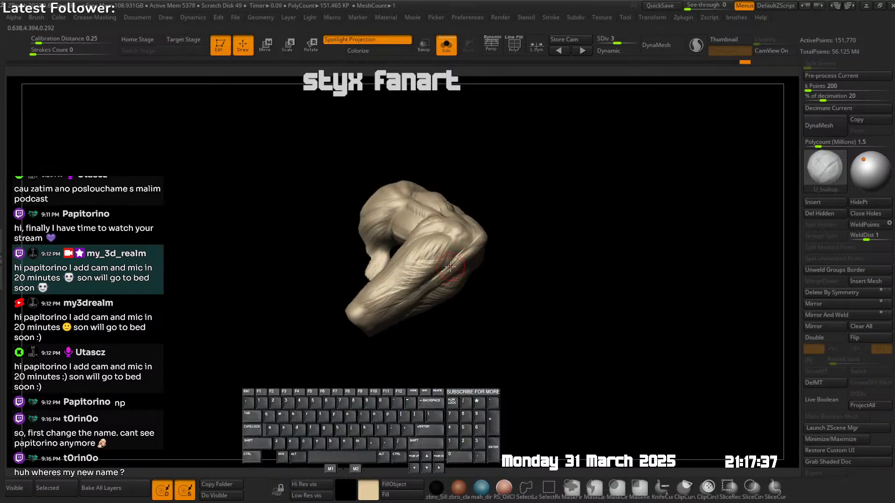
mouse_move(405, 305)
right_down()
mouse_move(463, 290)
mouse_move(456, 261)
mouse_move(454, 285)
right_up()
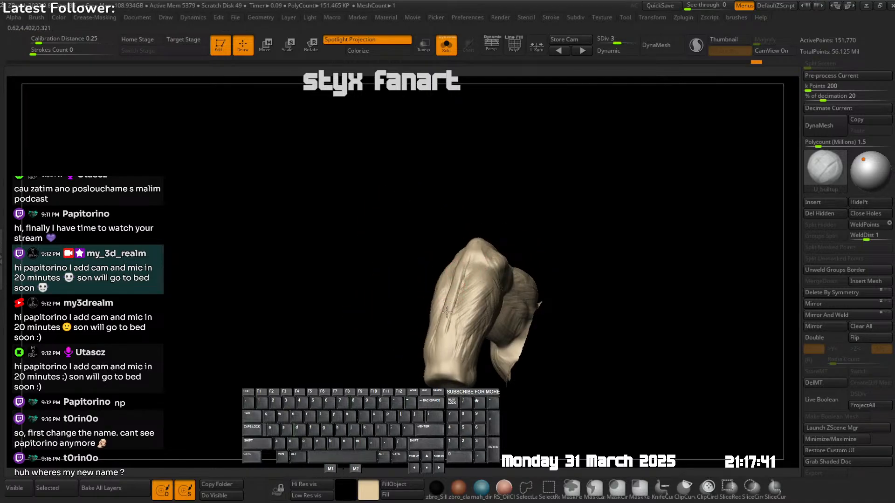
right_drag(440, 326, 518, 256)
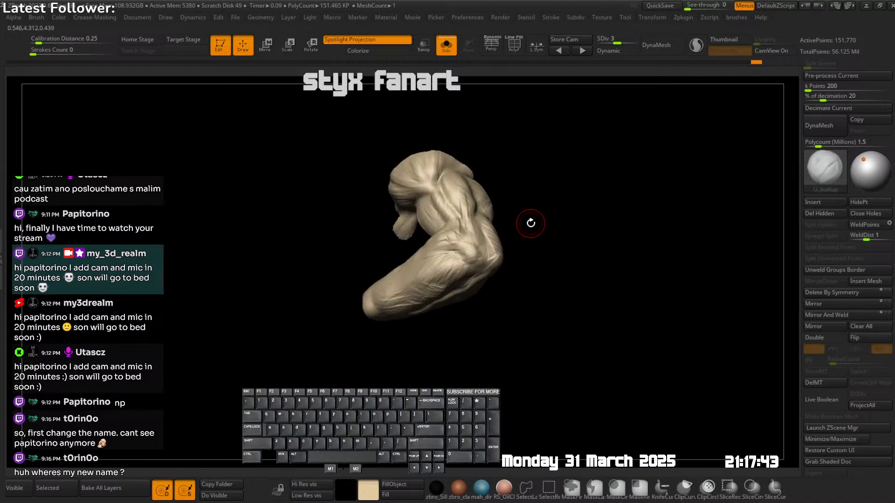
- Show the full character and adjust the forearm and elbow silhouette with the Move brush
key(s)
mouse_move(529, 224)
right_down()
mouse_move(469, 286)
mouse_move(480, 292)
mouse_move(466, 243)
right_up()
key(shift+Tab)
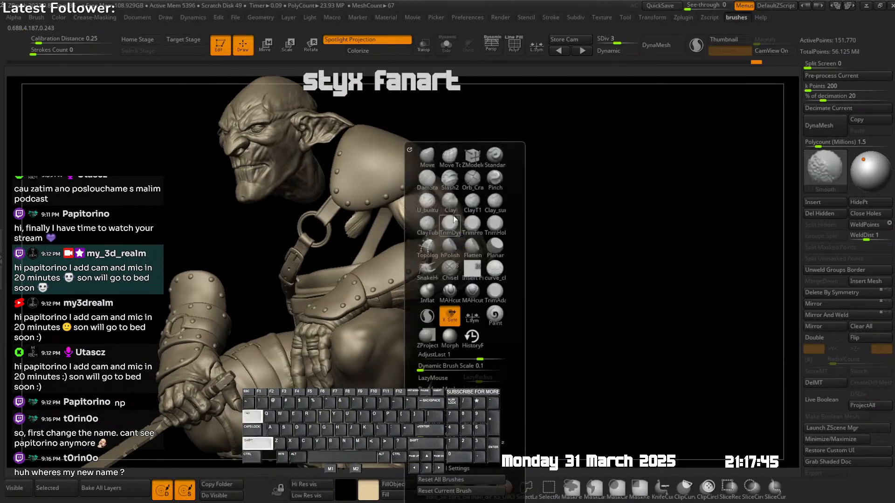
click(427, 159)
right_drag(432, 196, 409, 304)
key(s)
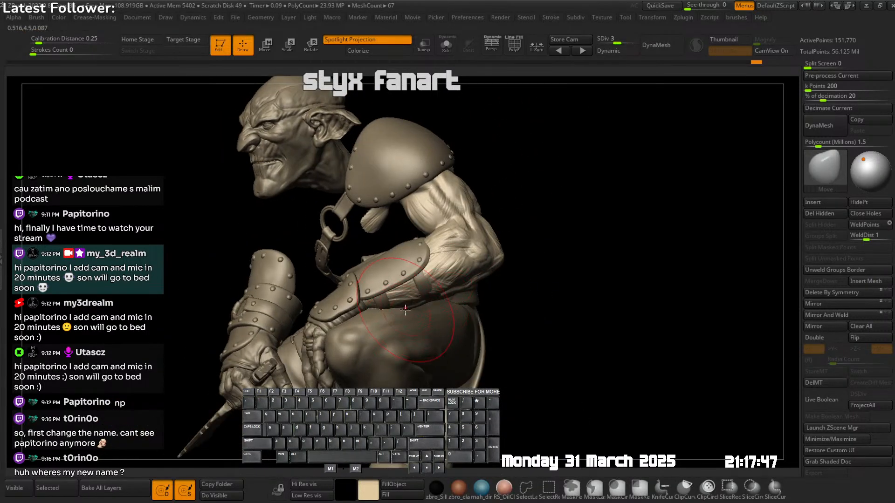
click(404, 307)
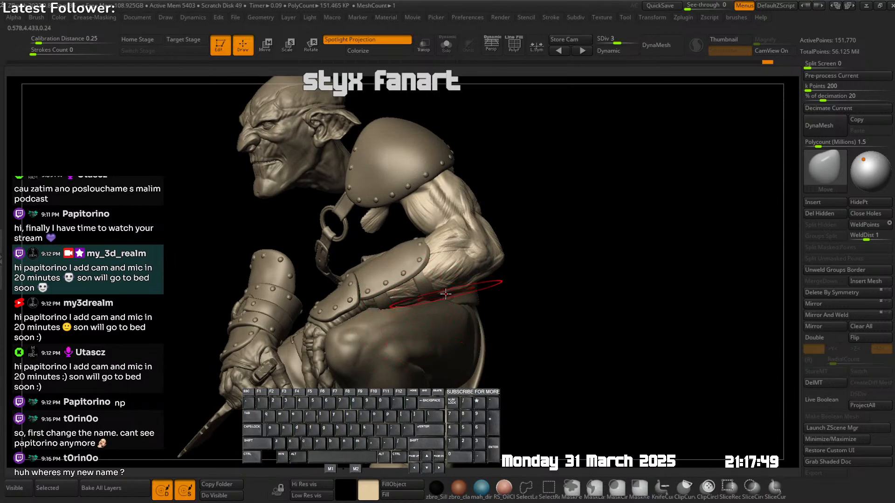
right_drag(462, 282, 463, 284)
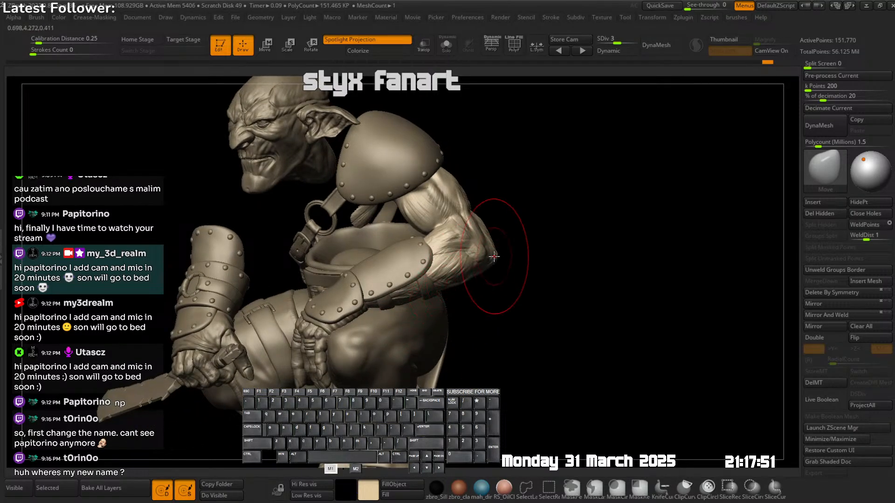
drag(494, 257, 496, 257)
mouse_move(514, 257)
right_down()
mouse_move(500, 259)
mouse_move(509, 250)
right_up()
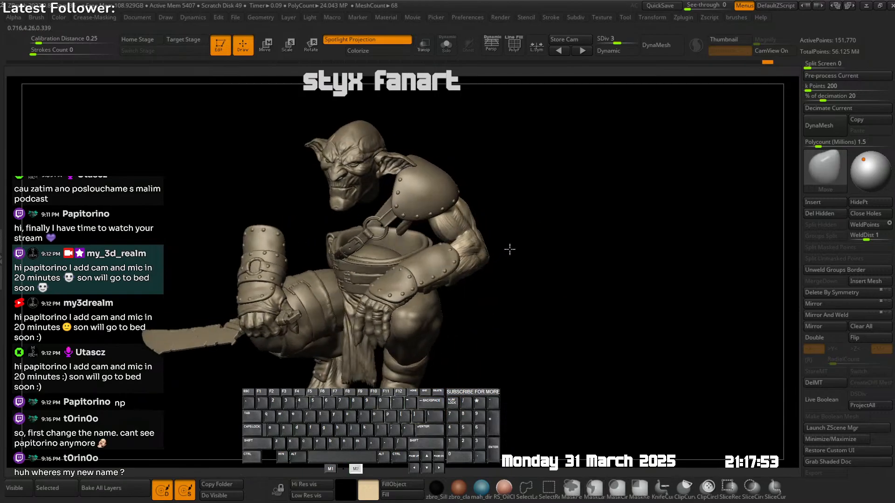
- Inspect the forearm guard's fit at the elbow, selecting its knife2_5, knife2_9 and knife2 subtools
right_drag(442, 261, 501, 321)
alt+click(468, 275)
alt+click(467, 270)
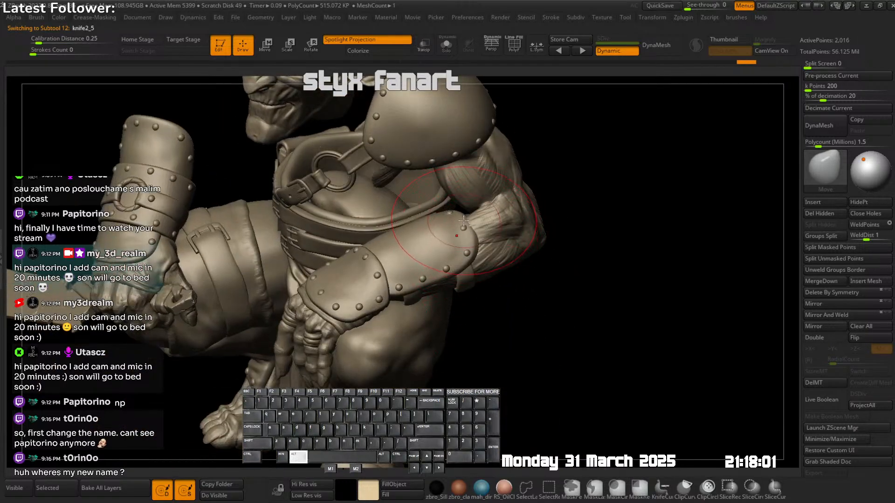
mouse_move(468, 220)
ctrl+right_down()
mouse_move(494, 247)
mouse_move(466, 229)
ctrl+right_up()
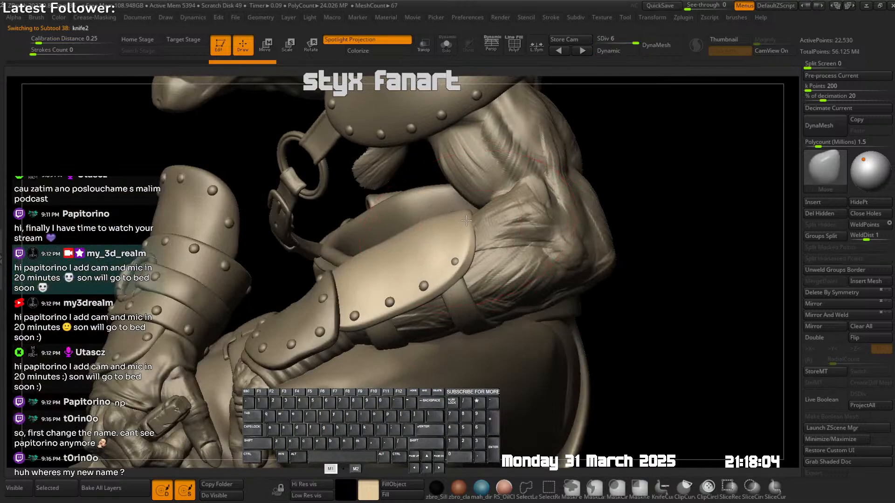
alt+click(466, 221)
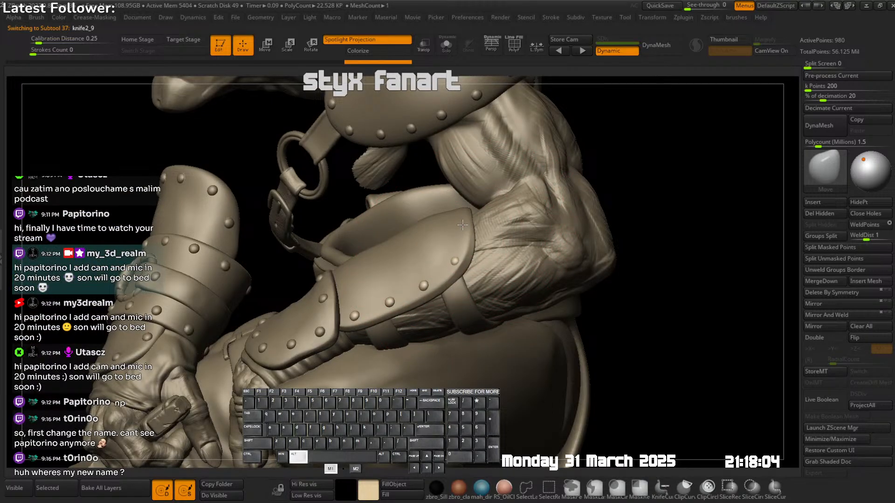
mouse_move(463, 225)
right_down()
mouse_move(455, 213)
mouse_move(474, 210)
mouse_move(459, 276)
mouse_move(488, 256)
mouse_move(494, 219)
mouse_move(511, 208)
mouse_move(467, 202)
mouse_move(473, 240)
right_up()
alt+click(445, 208)
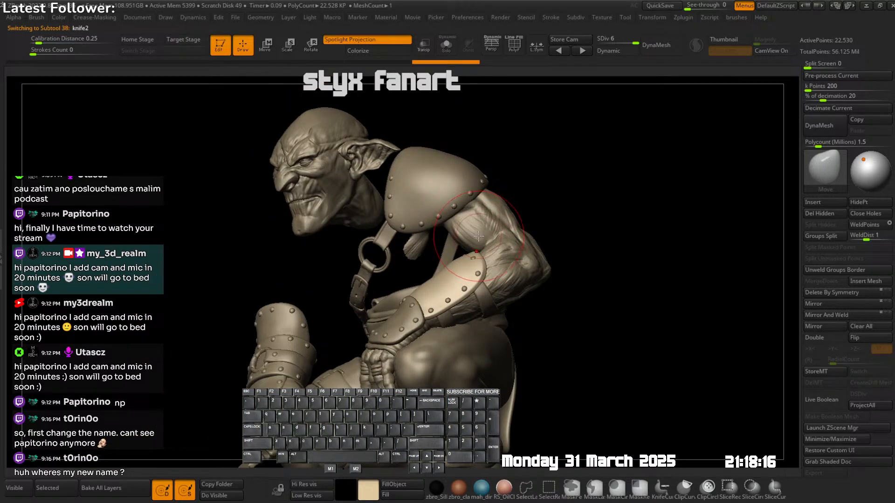
- Select the body_hp subtool, isolate the arm, and sculpt the shoulder muscle with the build-up brush
alt+click(479, 239)
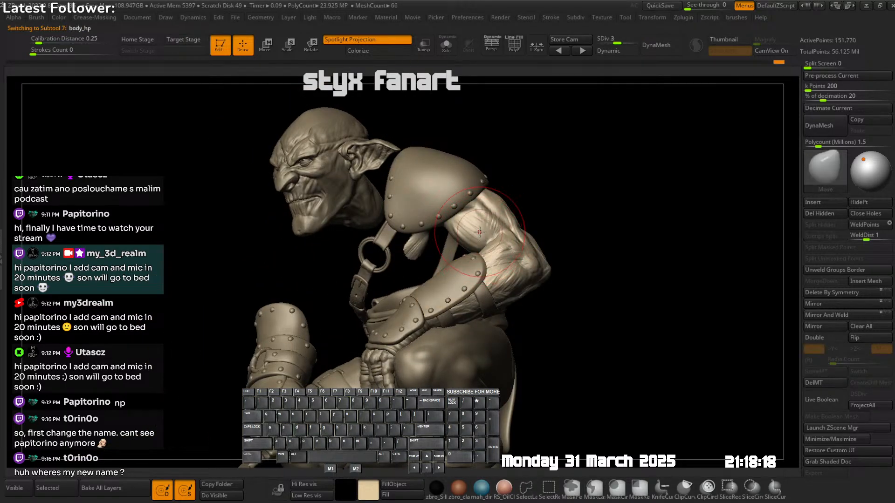
right_drag(479, 232, 462, 226)
key(i)
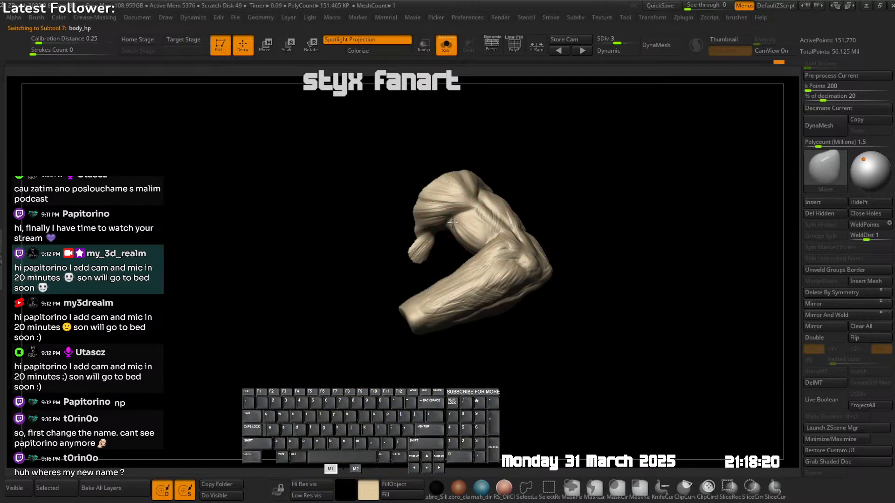
right_drag(456, 220, 531, 232)
key(shift)
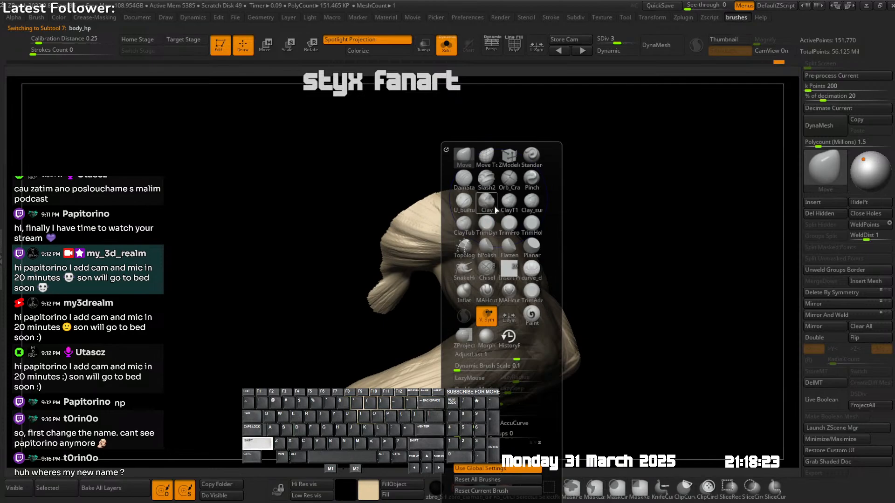
click(467, 213)
right_drag(467, 213, 462, 224)
drag(468, 223, 470, 237)
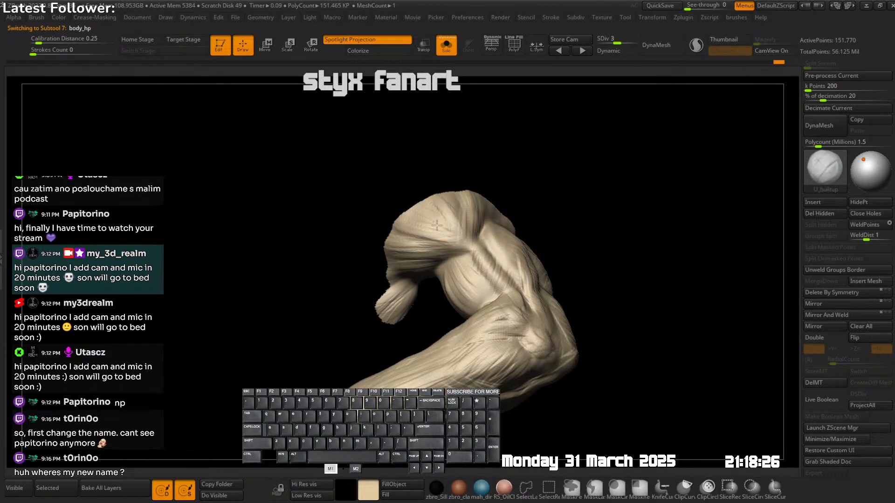
- Turn on the polyframe display, give the detailed arm its own polygroup, and unhide the whole torso
ctrl+right_drag(606, 203, 546, 198)
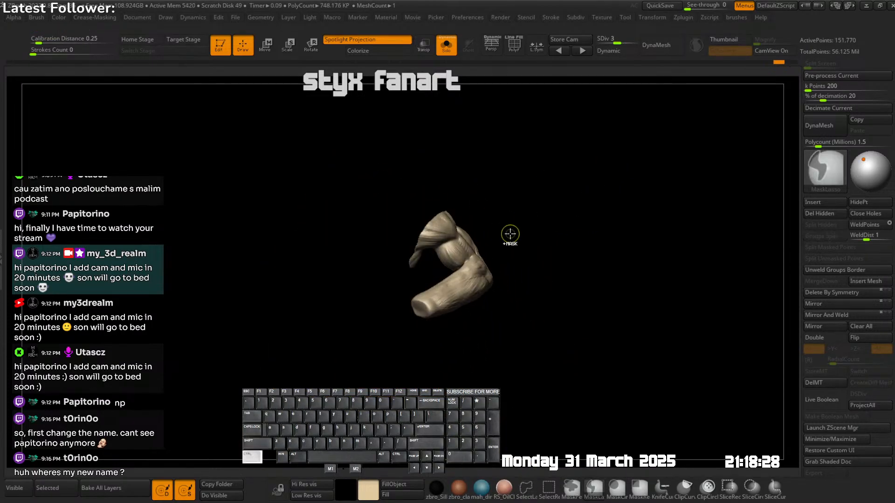
ctrl+right_drag(510, 234, 531, 233)
right_drag(532, 233, 510, 230)
key(shift+f)
ctrl+alt+shift+drag(337, 283, 412, 298)
key(ctrl+w)
ctrl+shift+click(572, 230)
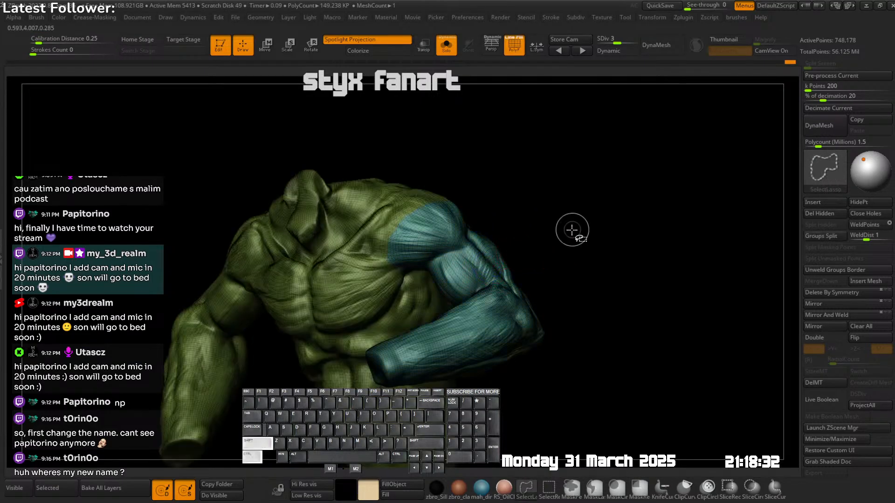
alt+right_drag(363, 261, 509, 188)
mouse_move(509, 188)
ctrl+right_down()
mouse_move(449, 219)
mouse_move(483, 240)
ctrl+right_up()
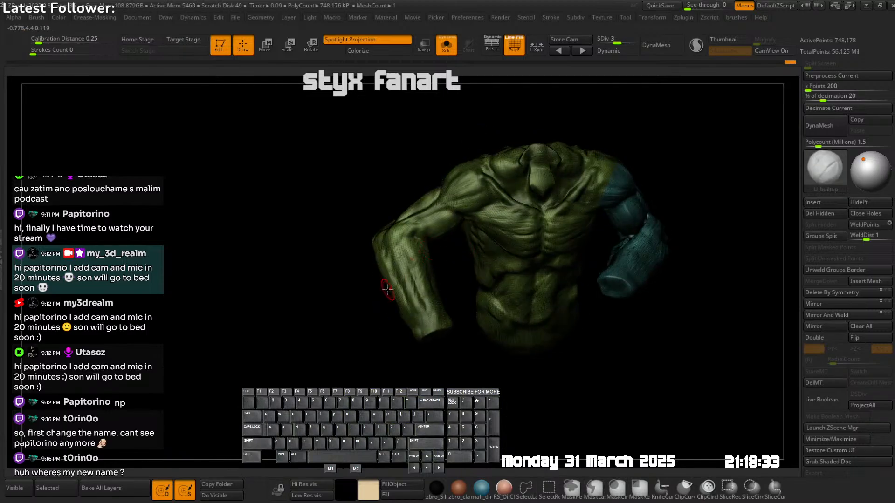
- Isolate the opposite arm with a lasso to group it, and restore the full torso without polyframe
right_drag(387, 289, 335, 256)
mouse_move(336, 256)
ctrl+shift+mouse_down()
mouse_move(485, 343)
mouse_move(474, 242)
mouse_move(480, 218)
mouse_move(409, 141)
ctrl+shift+mouse_up()
right_drag(445, 218, 500, 212)
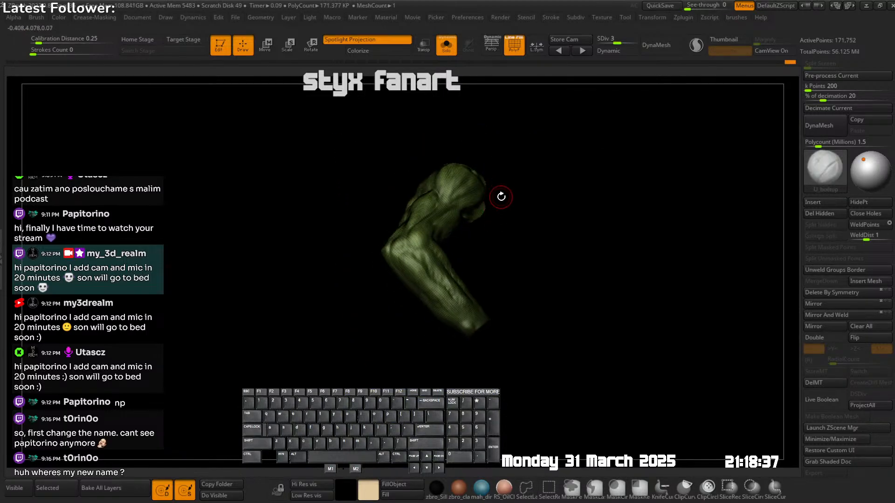
key(shift+w)
key(shift+f)
mouse_move(461, 234)
ctrl+right_down()
mouse_move(561, 246)
mouse_move(540, 236)
mouse_move(490, 261)
ctrl+right_up()
ctrl+shift+click(577, 248)
mouse_move(490, 261)
right_down()
mouse_move(488, 274)
mouse_move(518, 275)
mouse_move(455, 262)
mouse_move(475, 257)
right_up()
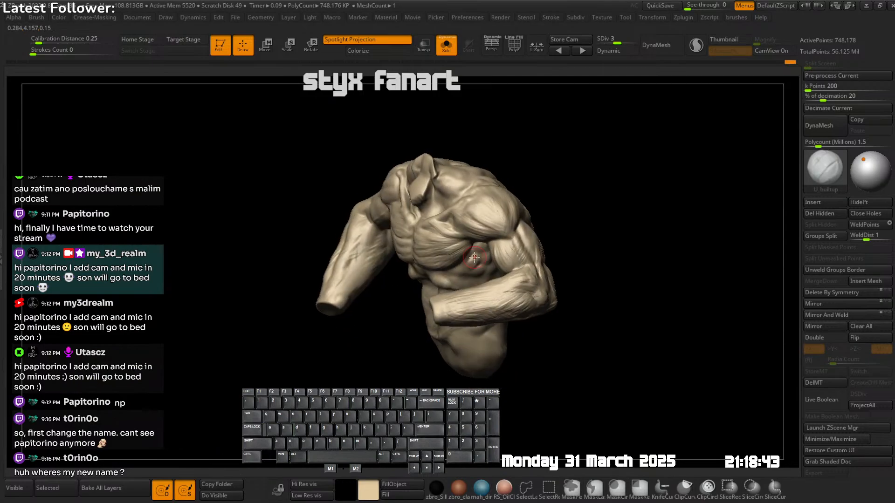
- Choose the Move brush and frame the upper torso from the front at the opposite shoulder
key(b)
key(m)
key(v)
key(f)
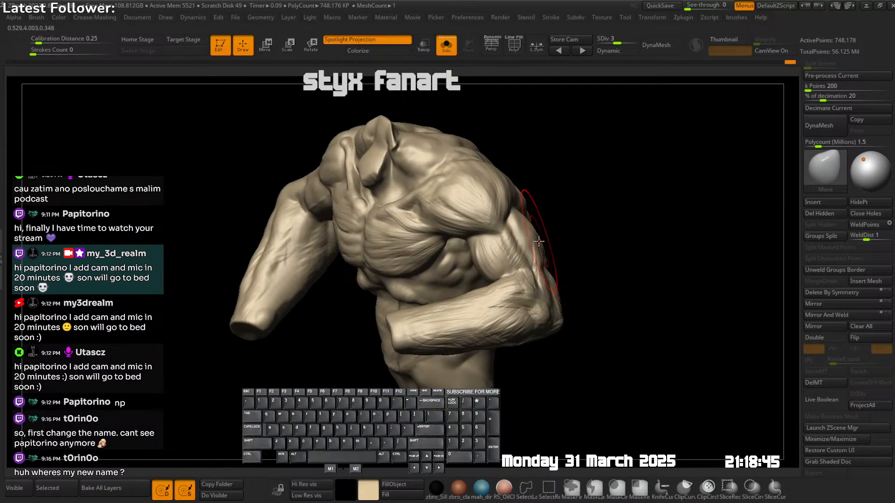
right_drag(538, 241, 490, 217)
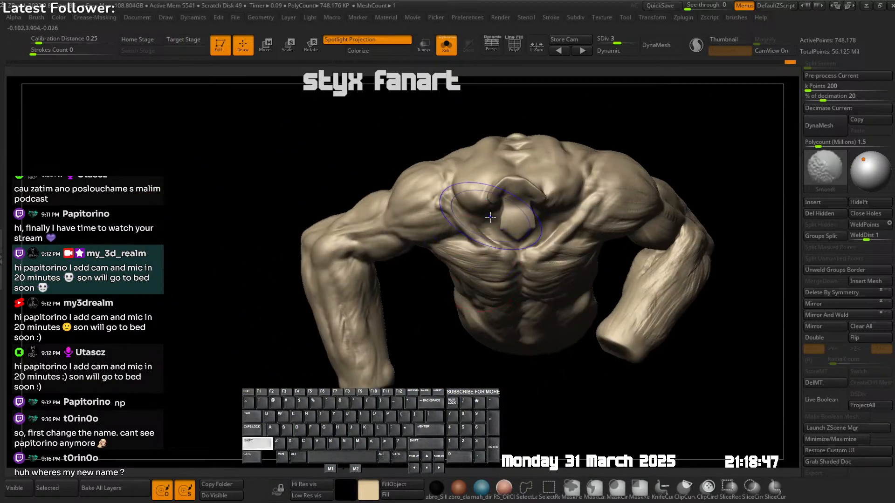
right_drag(414, 203, 427, 195)
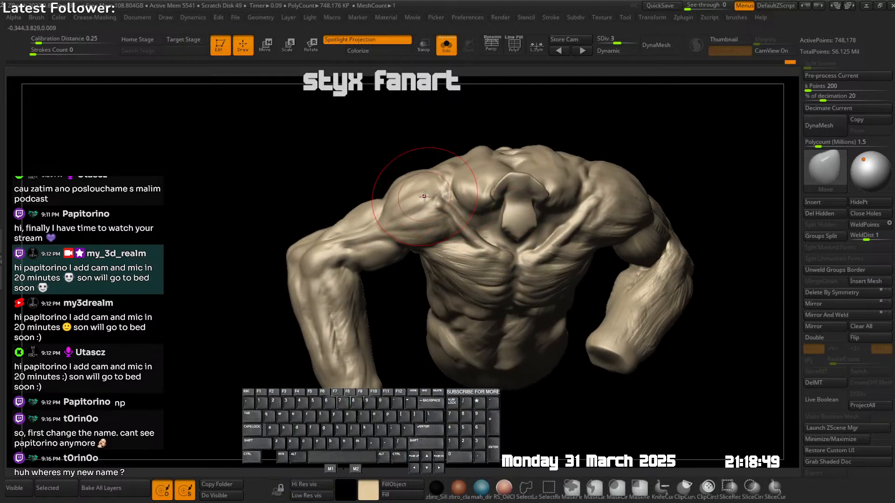
- Measure both upper arms between elbow and shoulder with the Transpose line to compare their lengths
key(w)
key(y)
right_drag(406, 256, 438, 237)
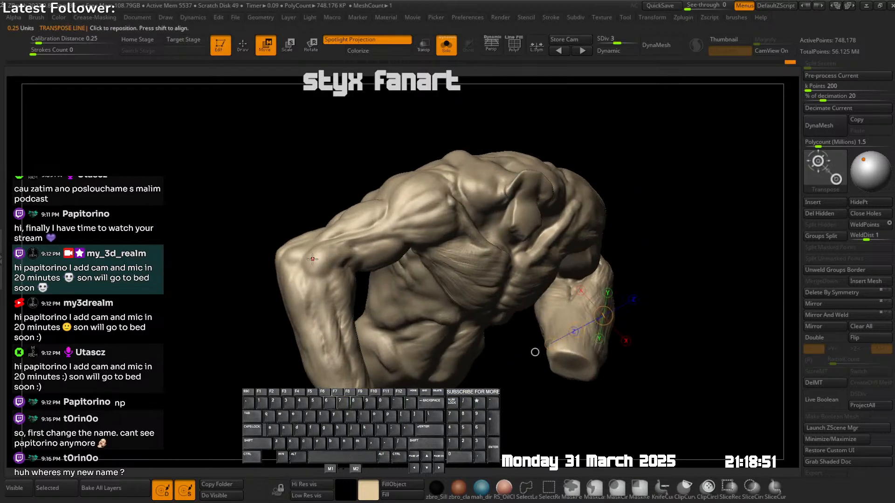
drag(277, 257, 429, 204)
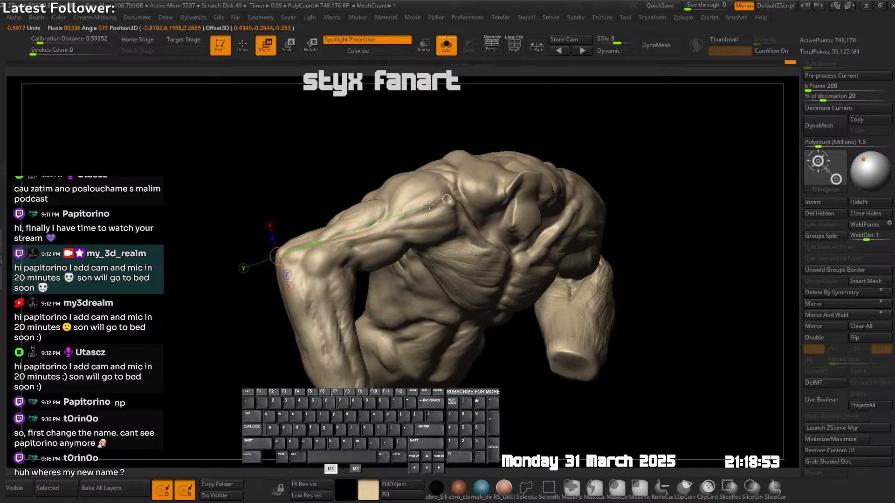
right_drag(429, 203, 447, 205)
drag(447, 206, 561, 280)
right_drag(575, 289, 642, 326)
drag(443, 211, 302, 275)
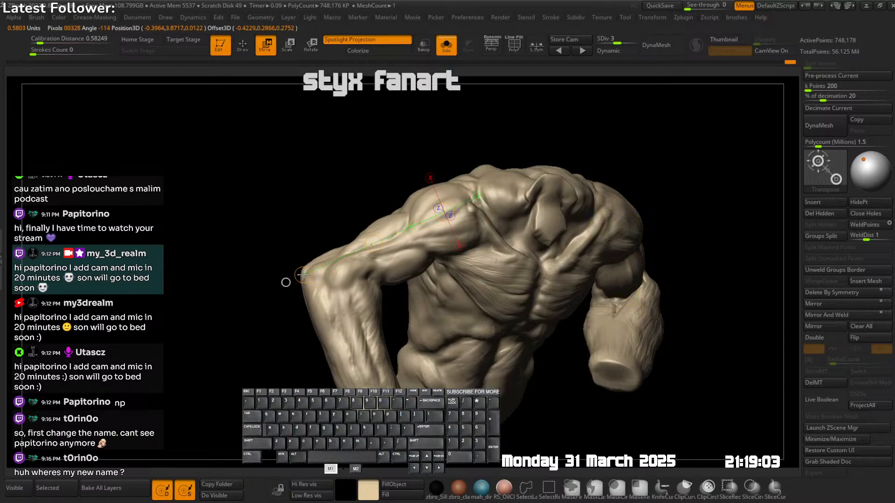
right_drag(302, 275, 533, 213)
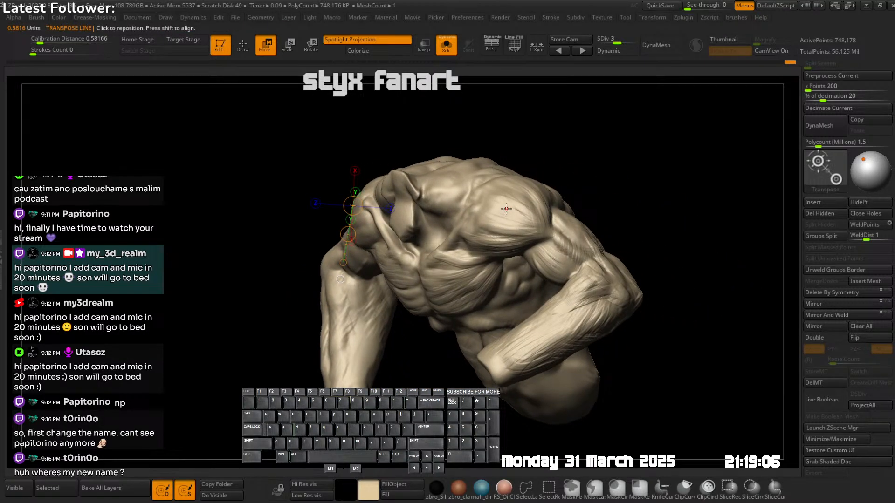
drag(507, 208, 641, 295)
key(shift)
- Adjust the elbow and shoulder shape of the detailed arm with the Move brush
click(638, 163)
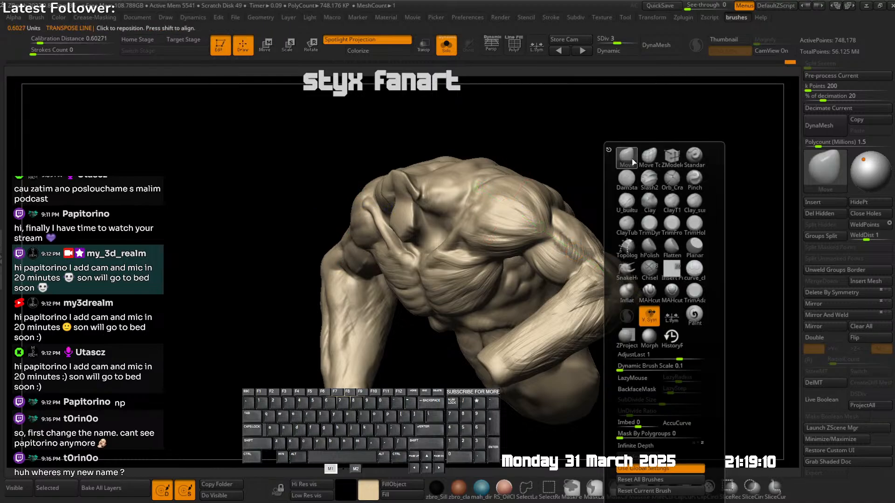
key(q)
right_drag(658, 269, 642, 297)
key(s)
click(642, 297)
drag(640, 314, 635, 311)
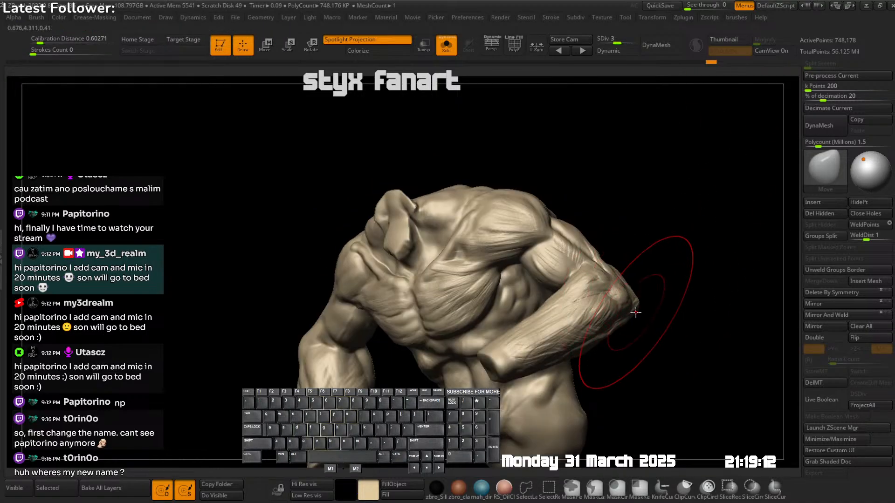
mouse_move(655, 308)
ctrl+right_down()
mouse_move(555, 277)
mouse_move(611, 257)
ctrl+right_up()
mouse_move(531, 322)
right_down()
mouse_move(595, 269)
mouse_move(606, 289)
mouse_move(603, 320)
mouse_move(590, 266)
mouse_move(639, 264)
mouse_move(611, 266)
right_up()
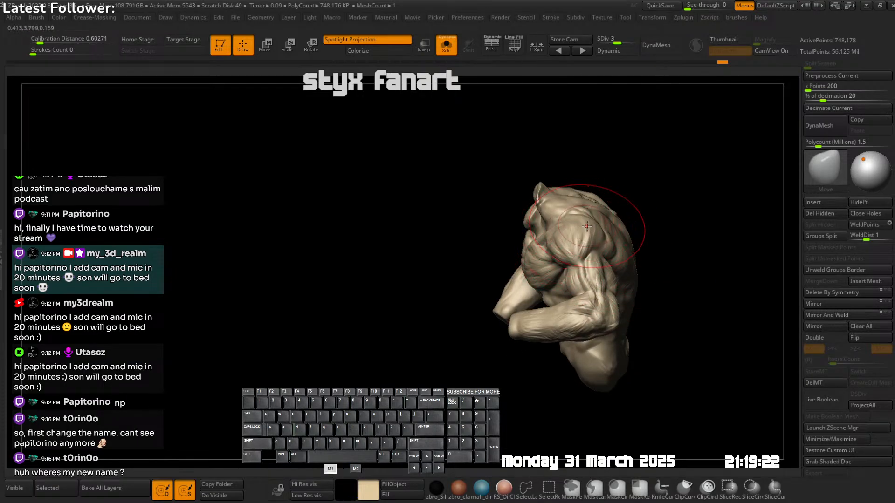
drag(587, 227, 590, 226)
mouse_move(589, 226)
right_down()
mouse_move(635, 212)
mouse_move(624, 215)
mouse_move(632, 227)
mouse_move(601, 233)
mouse_move(575, 260)
mouse_move(565, 248)
mouse_move(590, 250)
mouse_move(605, 238)
mouse_move(571, 226)
mouse_move(572, 275)
mouse_move(600, 236)
mouse_move(603, 264)
mouse_move(593, 230)
mouse_move(542, 276)
mouse_move(580, 254)
mouse_move(554, 243)
mouse_move(552, 254)
right_up()
- Carve the front of the detailed arm's shoulder muscle with the U_buildup brush at a smaller size
key(s)
key(s)
mouse_move(562, 219)
ctrl+right_down()
mouse_move(524, 299)
mouse_move(486, 279)
ctrl+right_up()
key(space)
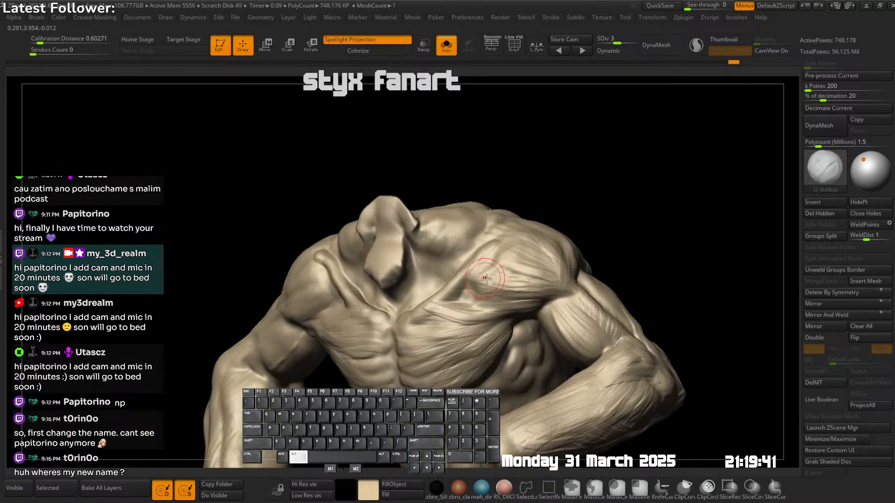
alt+drag(549, 290, 503, 282)
right_drag(559, 275, 535, 267)
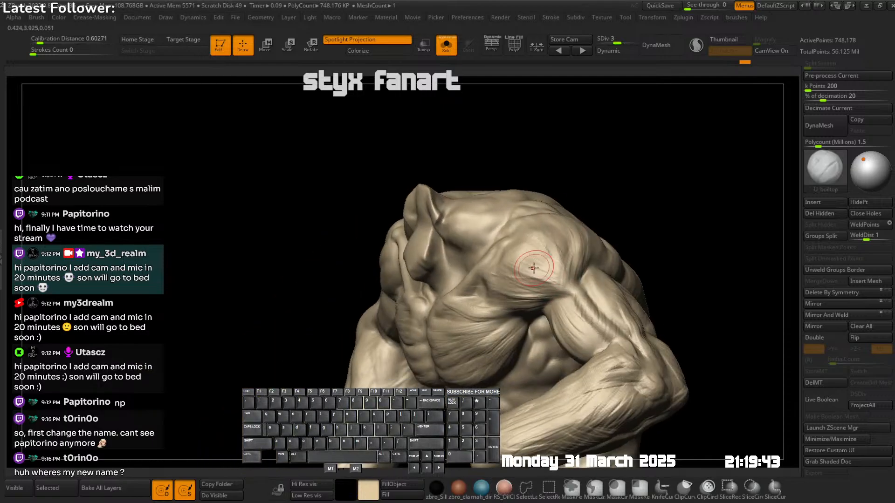
key(s)
mouse_move(535, 267)
mouse_down()
mouse_move(544, 280)
mouse_move(535, 274)
mouse_up()
right_drag(535, 274, 559, 270)
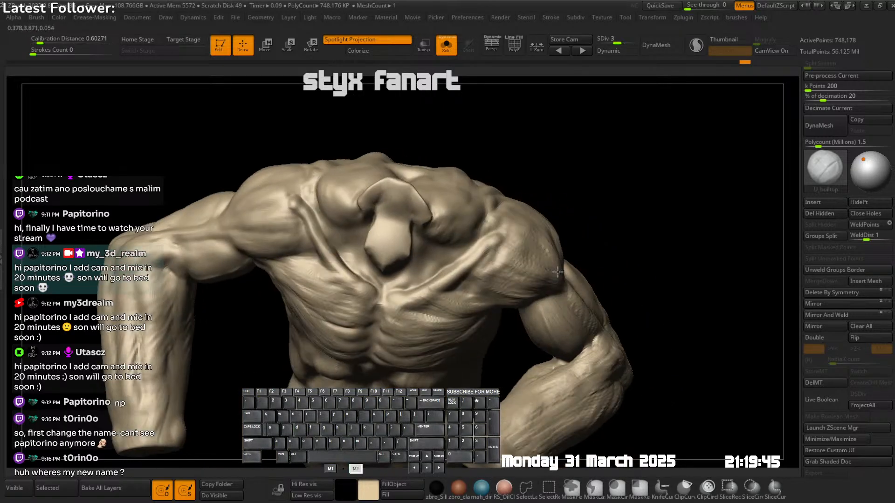
- Build up muscle fibre strands across the deltoid, running from the collarbone towards the upper arm
right_drag(511, 242, 492, 254)
drag(520, 236, 545, 247)
drag(494, 224, 546, 243)
drag(518, 241, 561, 268)
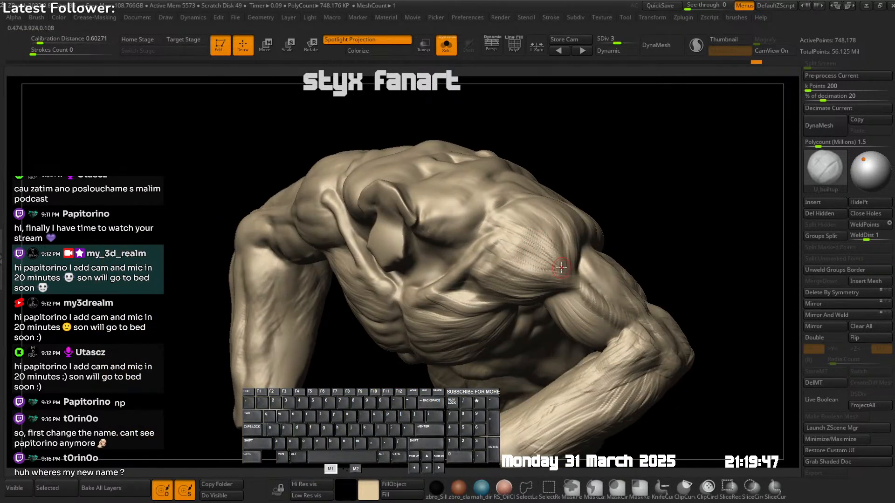
drag(533, 229, 555, 253)
right_drag(596, 249, 566, 241)
mouse_move(546, 231)
mouse_down()
mouse_move(558, 254)
mouse_move(581, 265)
mouse_up()
- Add a fibre on the outer deltoid and carve grooves between the strands on its front
mouse_move(585, 276)
ctrl+right_down()
mouse_move(577, 198)
mouse_move(560, 249)
mouse_move(529, 254)
mouse_move(546, 233)
mouse_move(503, 212)
ctrl+right_up()
drag(504, 221, 508, 257)
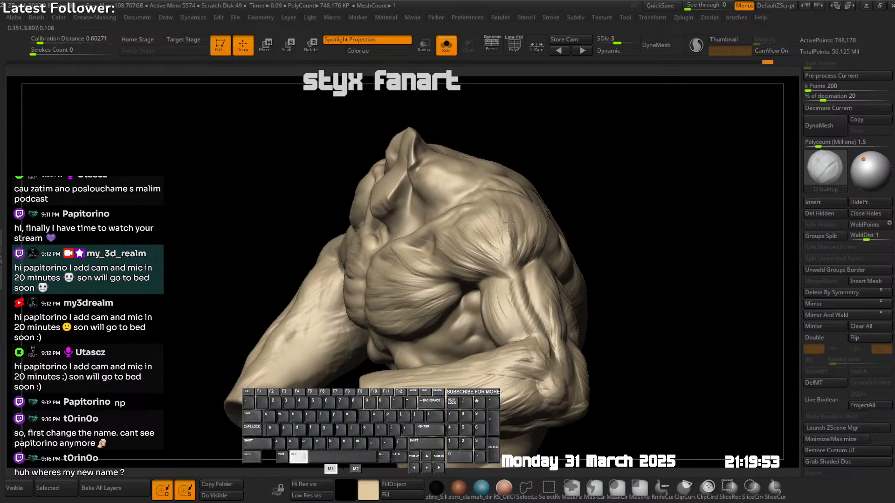
mouse_move(506, 238)
right_down()
mouse_move(516, 231)
mouse_move(507, 233)
right_up()
alt+drag(468, 231, 492, 257)
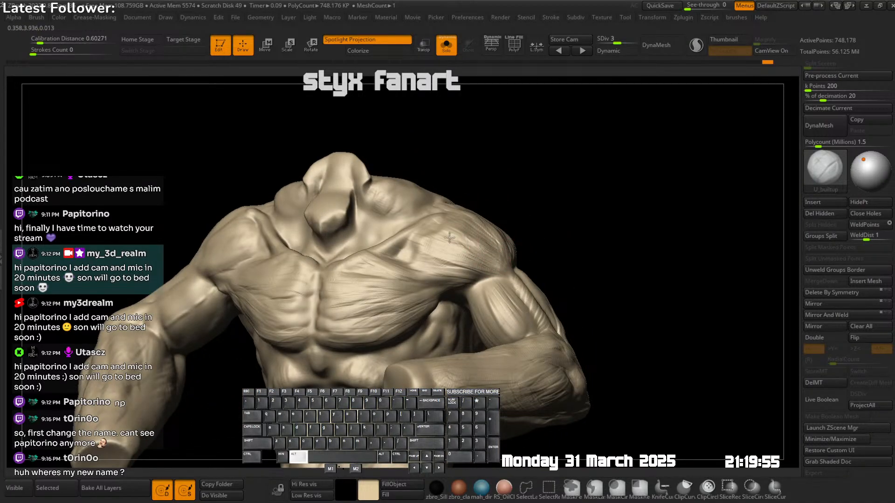
alt+drag(443, 243, 488, 265)
ctrl+right_drag(506, 261, 532, 247)
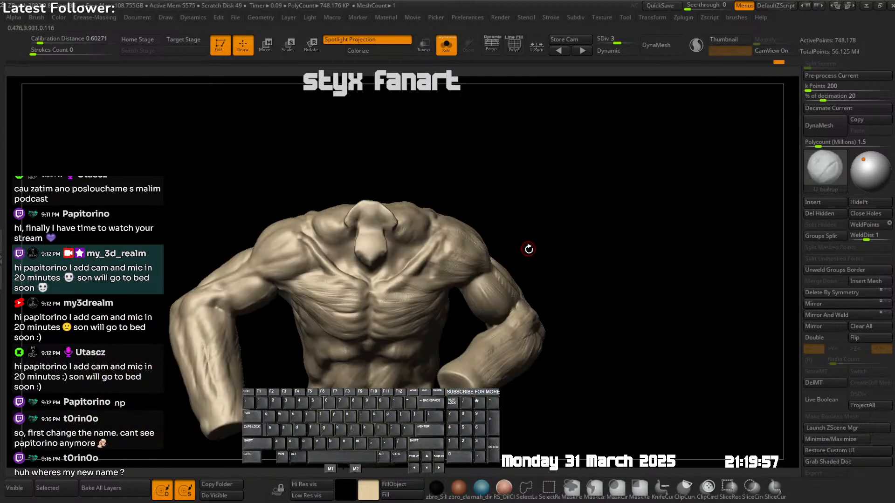
- Refine the shoulder and upper-arm form of the detailed arm with the Move brush
mouse_move(485, 267)
alt+right_down()
mouse_move(509, 279)
mouse_move(511, 298)
mouse_move(510, 241)
alt+right_up()
key(shift+Tab)
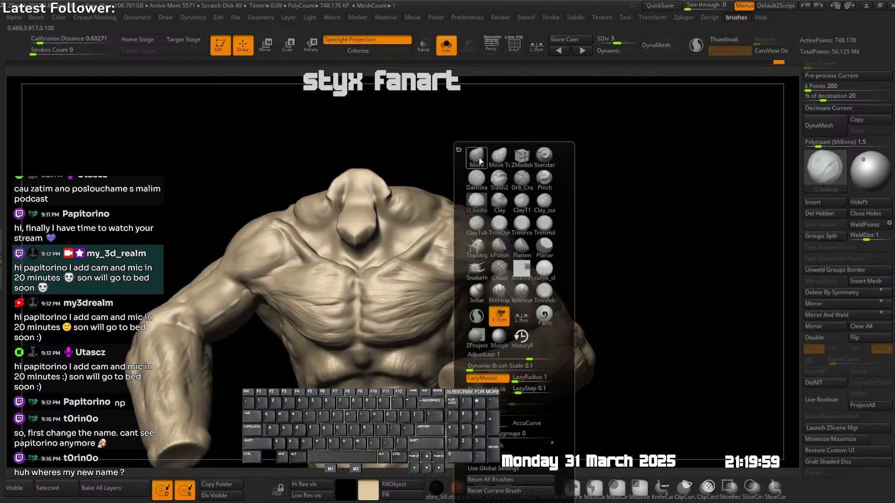
click(477, 159)
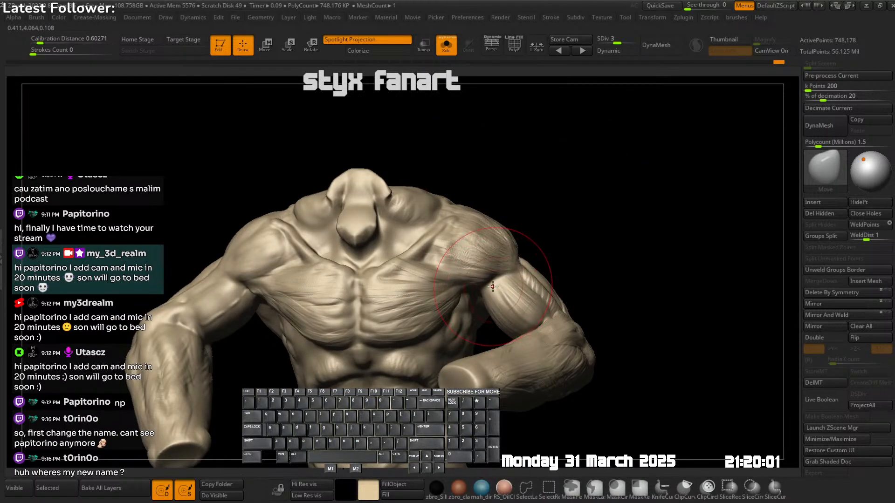
mouse_move(493, 286)
right_down()
mouse_move(534, 270)
mouse_move(557, 297)
mouse_move(540, 261)
mouse_move(504, 242)
right_up()
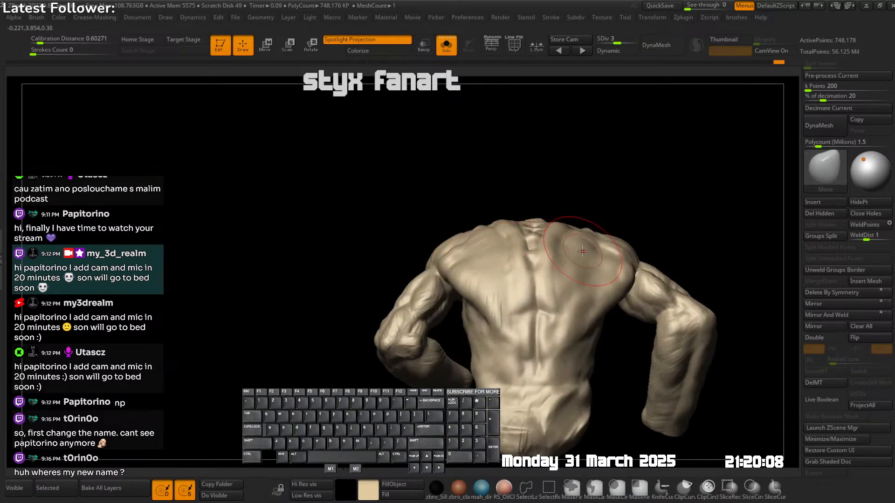
mouse_move(599, 256)
right_down()
mouse_move(649, 260)
mouse_move(609, 277)
mouse_move(591, 311)
right_up()
drag(599, 292, 601, 296)
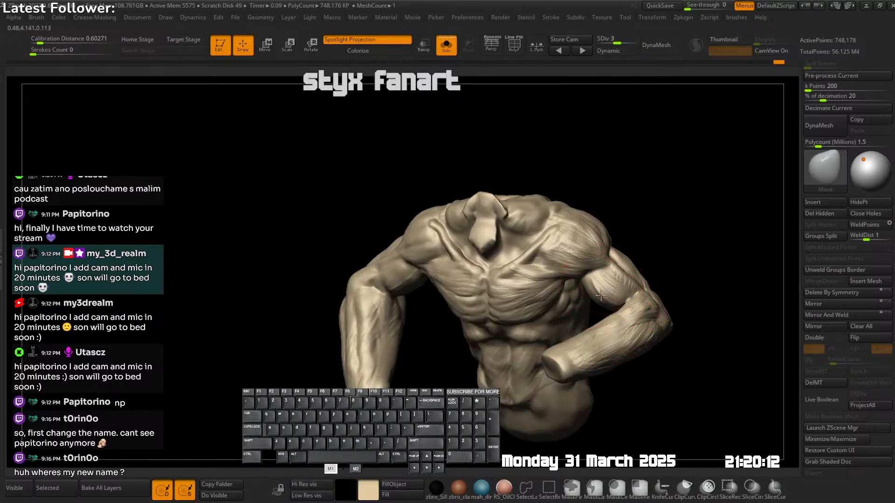
mouse_move(620, 287)
ctrl+right_down()
mouse_move(605, 259)
mouse_move(582, 287)
mouse_move(602, 309)
ctrl+right_up()
- Show the whole armoured character and reshape the elbow and back of the upper arm with the Move brush
key(shift+s)
alt+right_drag(636, 270, 606, 272)
right_drag(606, 273, 592, 267)
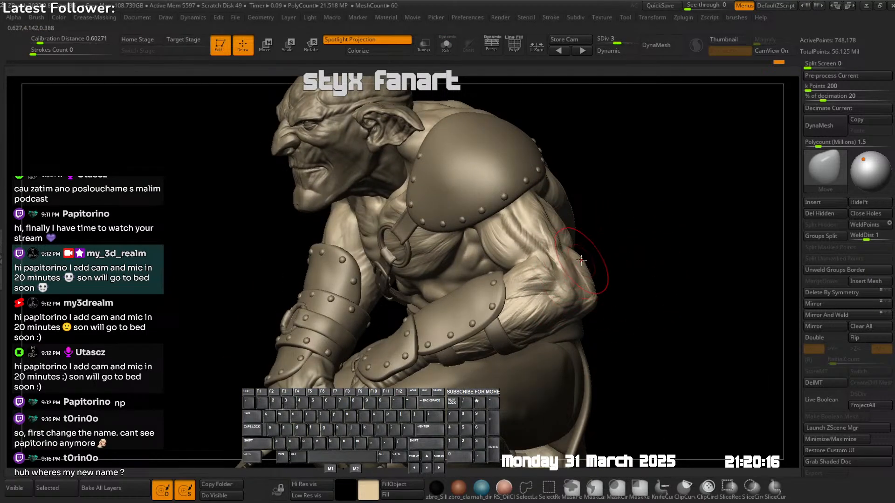
drag(590, 296, 588, 290)
right_drag(588, 264, 553, 256)
drag(552, 221, 547, 214)
ctrl+right_drag(543, 209, 575, 228)
right_drag(576, 228, 563, 206)
- Sculpt the triceps muscle strands below the shoulder pad with the U_buildup brush
key(shift+a)
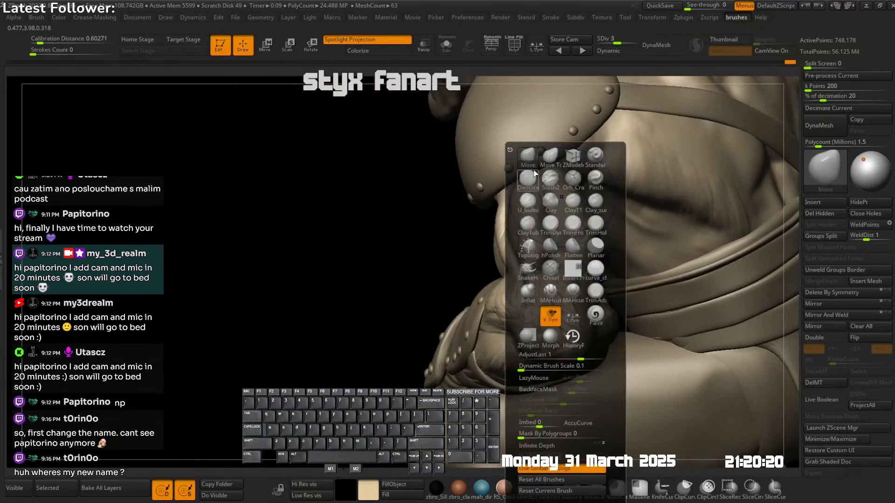
click(528, 185)
right_drag(641, 155, 599, 166)
key(s)
click(536, 216)
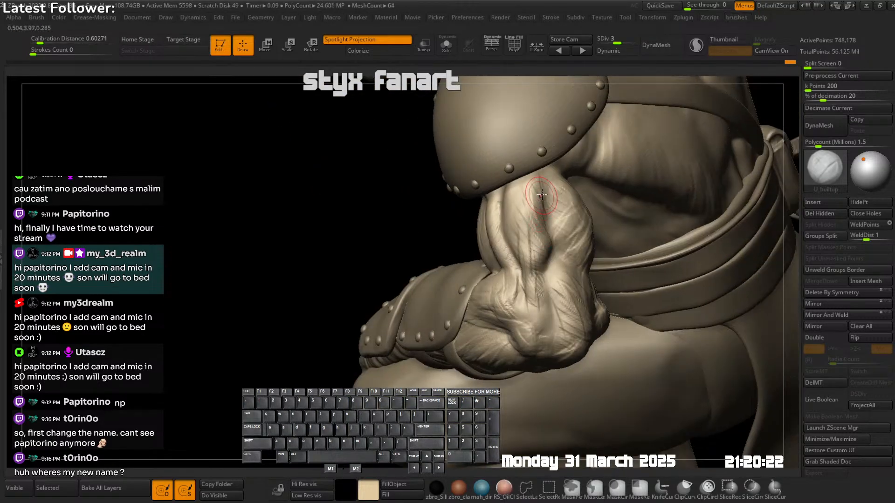
right_drag(520, 218, 545, 183)
drag(547, 194, 526, 211)
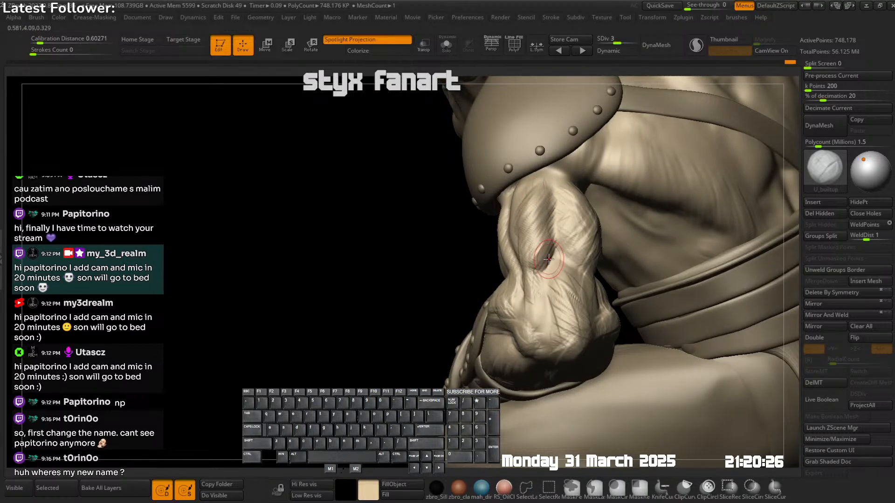
mouse_move(540, 246)
right_down()
mouse_move(544, 217)
mouse_move(509, 206)
right_up()
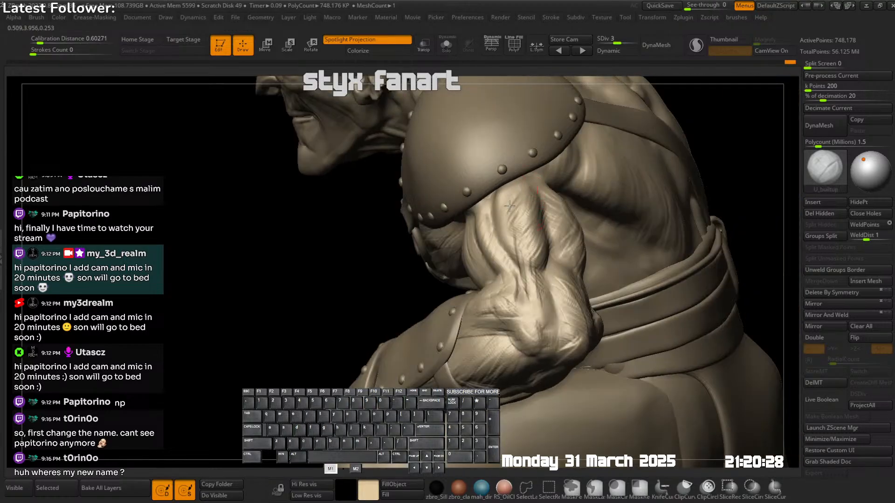
ctrl+right_drag(539, 268, 549, 225)
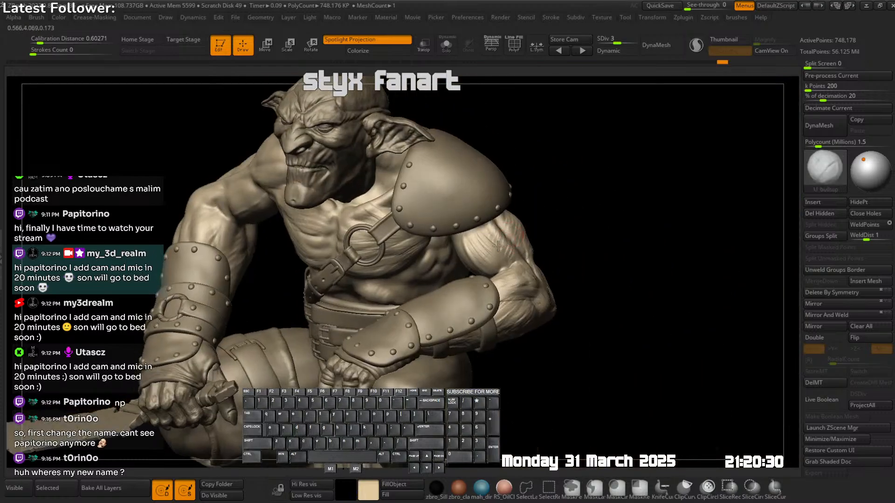
- Nudge the upper arm's shape beneath the shoulder pad with the Move brush
key(shift+Tab)
mouse_move(502, 242)
right_down()
mouse_move(480, 244)
mouse_move(517, 239)
mouse_move(512, 227)
mouse_move(521, 270)
right_up()
click(533, 268)
- Carve separation grooves into the biceps with the U_buildup brush
key(shift+Tab)
click(512, 191)
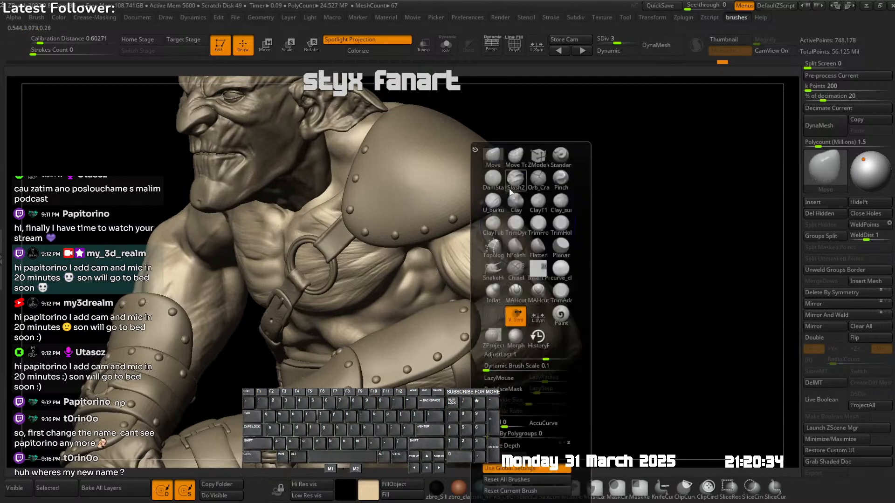
right_drag(615, 186, 552, 194)
right_drag(493, 241, 480, 223)
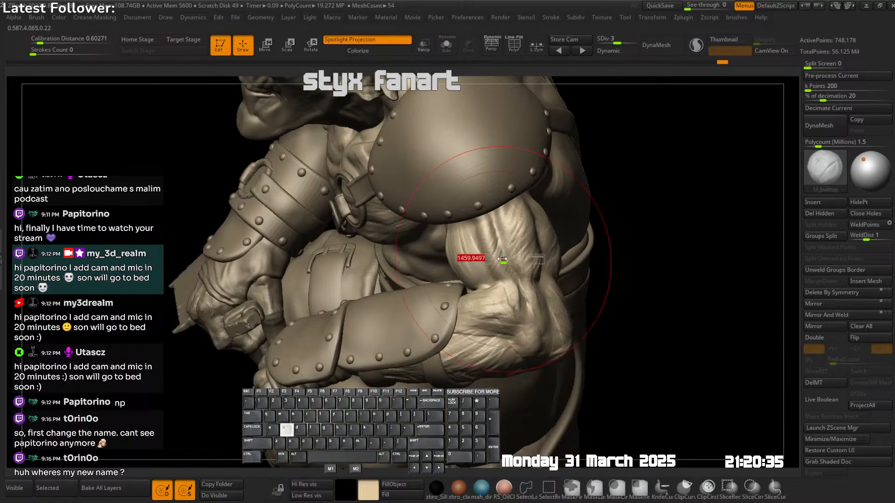
alt+drag(482, 225, 493, 261)
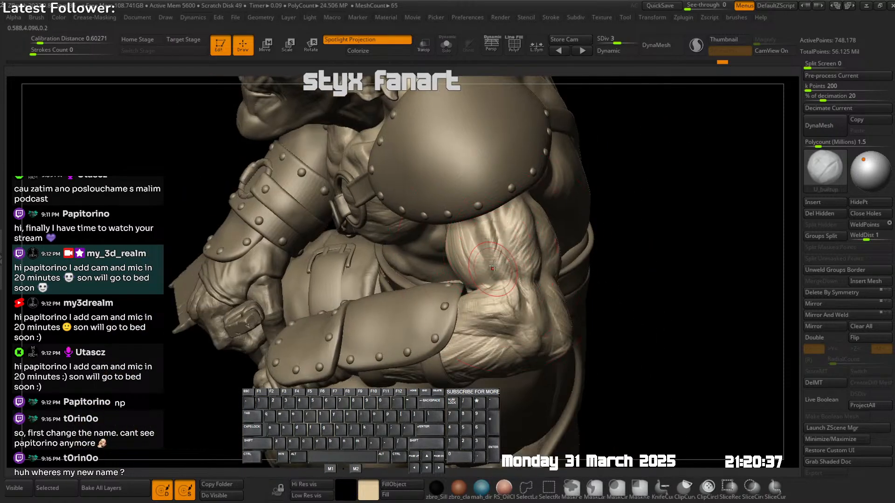
right_drag(495, 263, 489, 233)
alt+drag(488, 233, 488, 237)
alt+drag(505, 266, 508, 273)
- Build up the muscle strands from the lower biceps into the elbow area
right_drag(536, 270, 516, 260)
drag(513, 261, 495, 282)
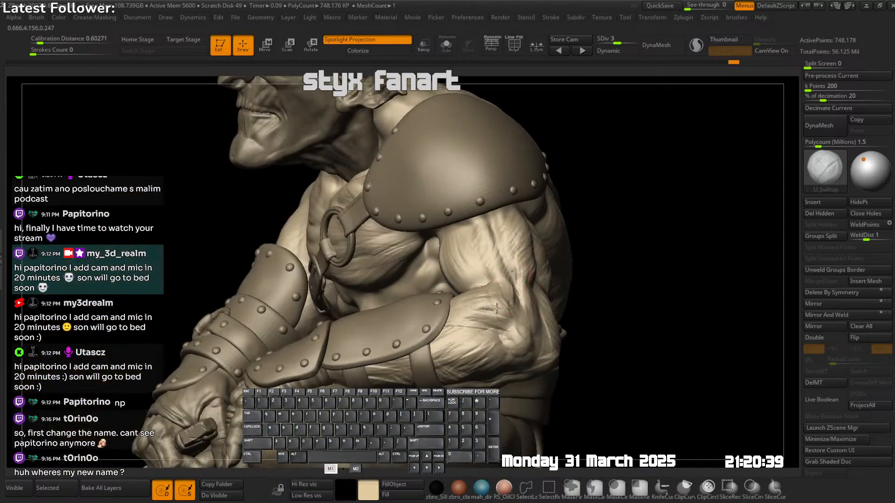
right_drag(552, 291, 515, 315)
mouse_move(518, 322)
mouse_down()
mouse_move(529, 291)
mouse_move(526, 324)
mouse_up()
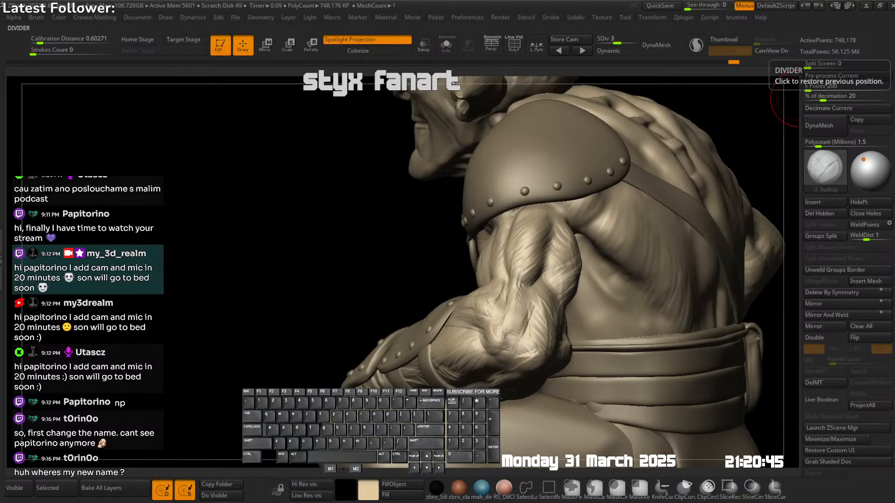
- Sculpt the transition between the biceps and the upper forearm at the inner elbow
right_drag(503, 275, 583, 272)
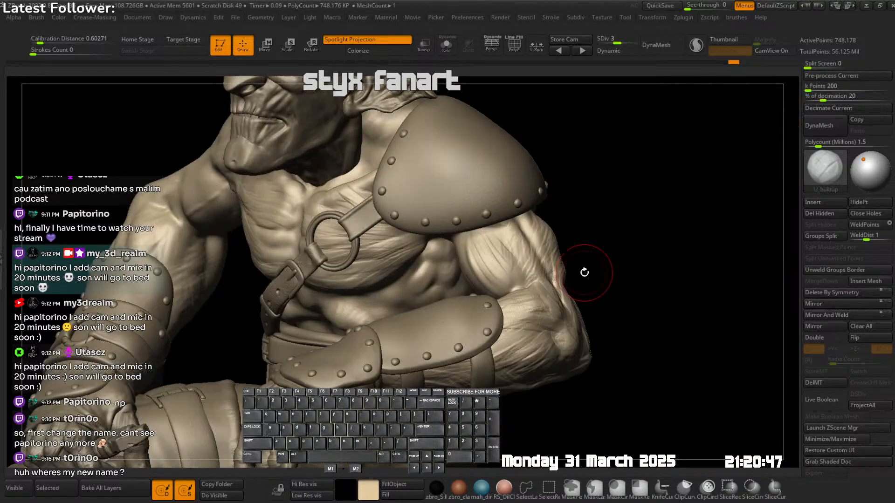
mouse_move(522, 297)
right_down()
mouse_move(578, 242)
mouse_move(552, 289)
mouse_move(508, 321)
mouse_move(567, 326)
mouse_move(570, 276)
mouse_move(564, 286)
mouse_move(582, 285)
right_up()
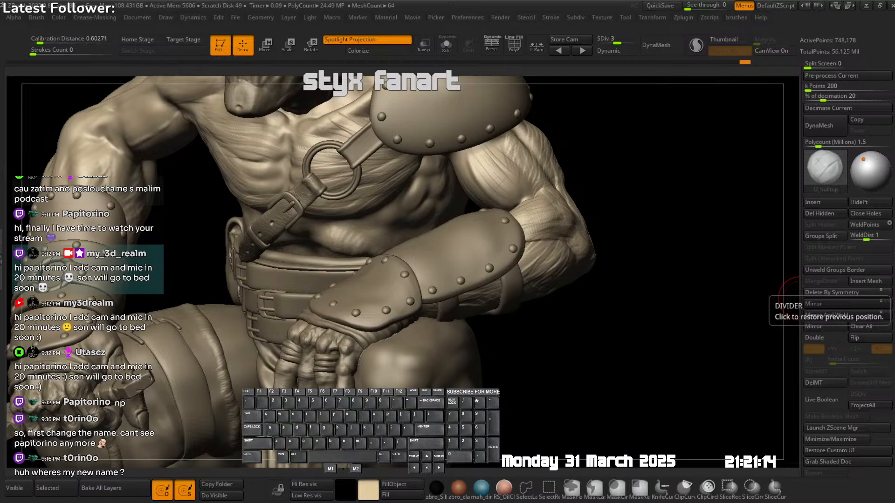
right_drag(746, 280, 601, 238)
alt+right_drag(569, 203, 566, 224)
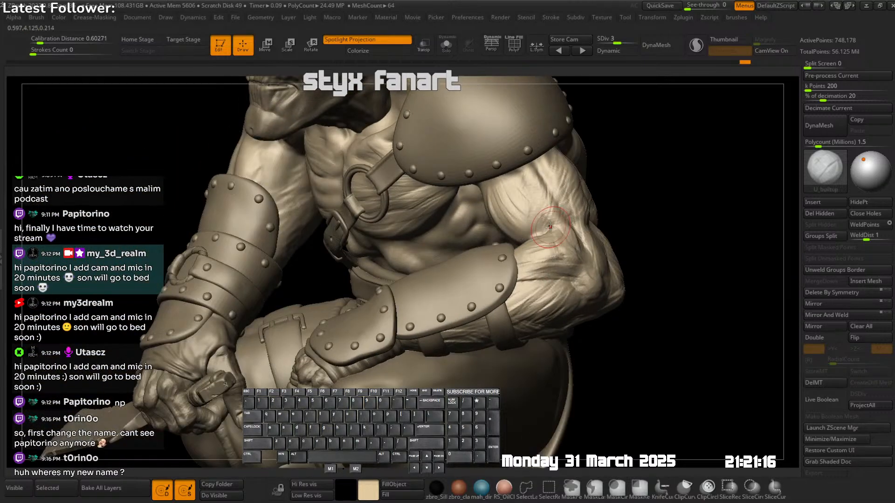
click(557, 223)
right_drag(518, 256, 548, 234)
mouse_move(552, 221)
mouse_down()
mouse_move(536, 241)
mouse_move(549, 226)
mouse_move(569, 227)
mouse_move(537, 232)
mouse_move(522, 254)
mouse_move(546, 247)
mouse_move(521, 265)
mouse_up()
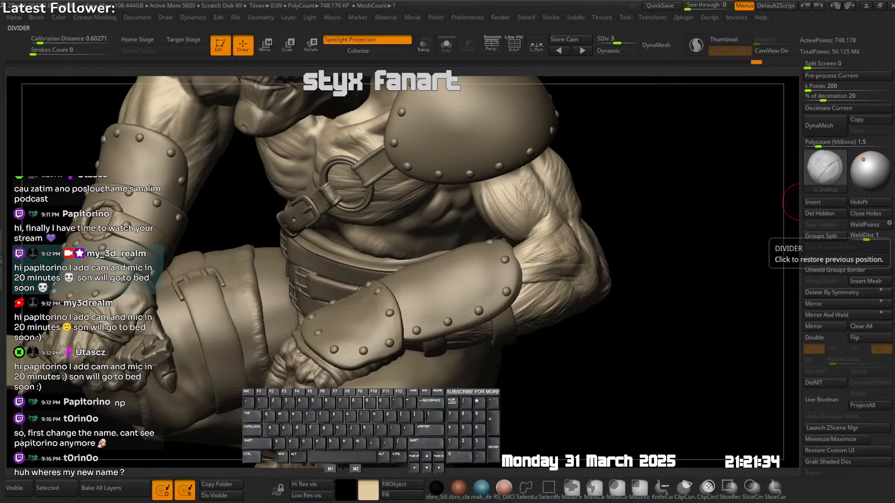
- Inspect the sculpted arm with only the torso shown, and bring back the full armoured character
right_drag(788, 205, 755, 212)
key(alt+s)
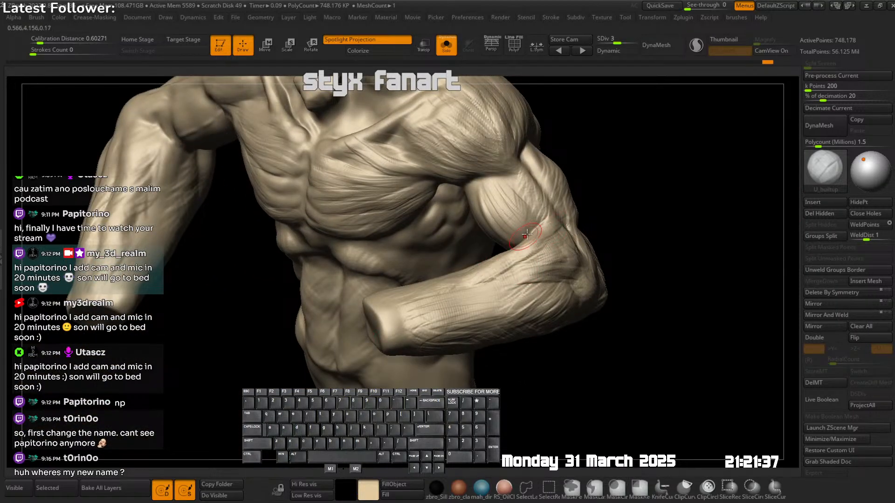
key(alt+s)
mouse_move(506, 255)
right_down()
mouse_move(542, 249)
mouse_move(533, 272)
right_up()
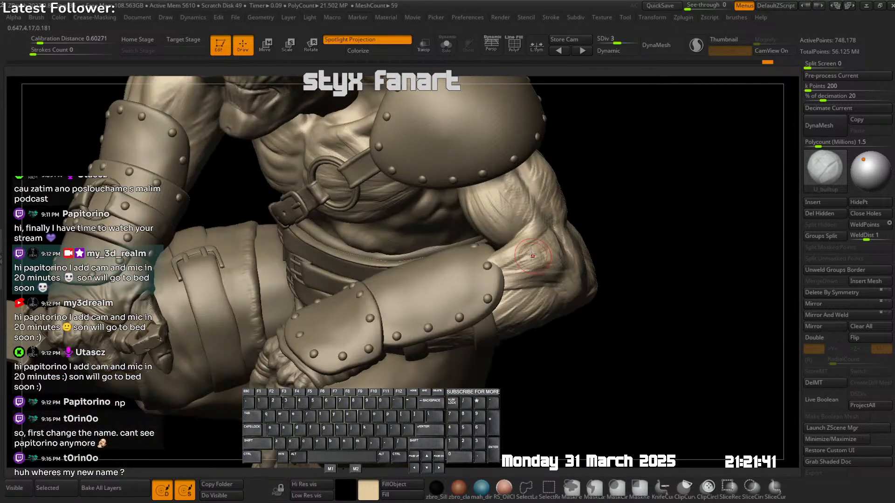
- Carve separation grooves into the upper forearm and around the inner elbow with the U_buildup brush
alt+drag(527, 269, 499, 259)
alt+drag(555, 249, 507, 278)
mouse_move(587, 266)
right_down()
mouse_move(507, 236)
mouse_move(531, 256)
mouse_move(525, 241)
mouse_move(515, 254)
mouse_move(468, 261)
mouse_move(494, 265)
right_up()
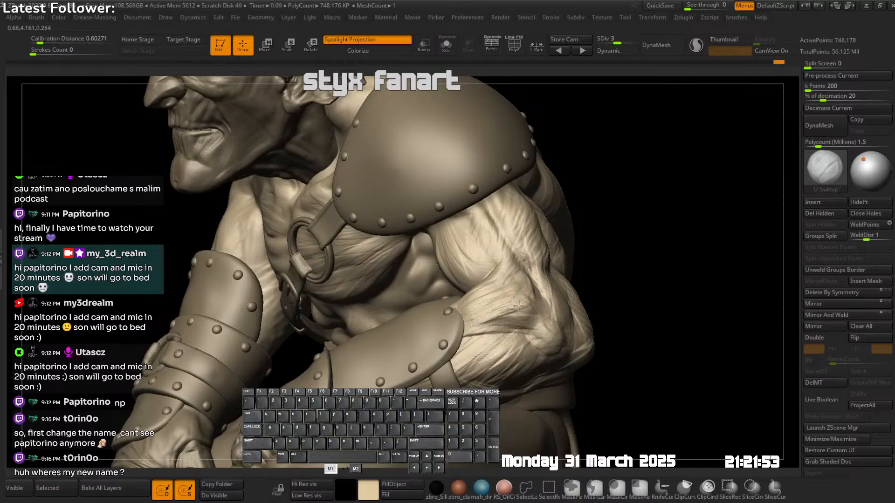
right_drag(502, 326, 542, 264)
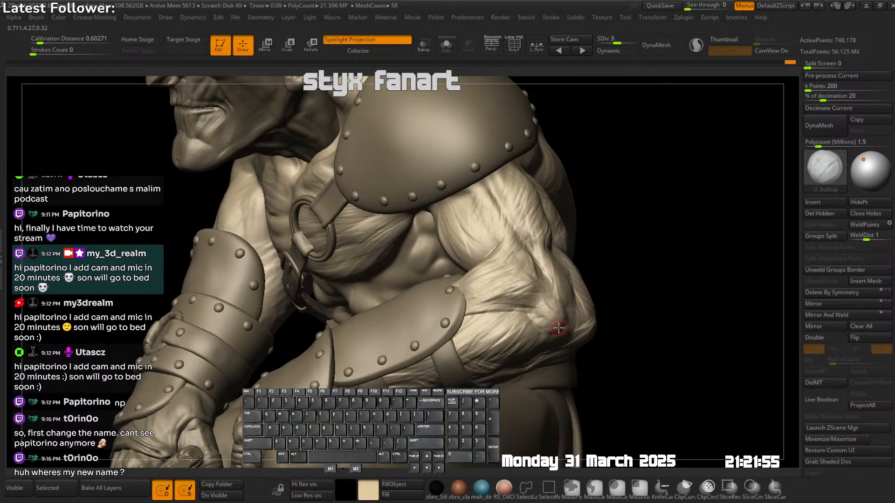
- Reshape the elbow's outline at the back of the arm with the Move brush
right_drag(552, 312, 604, 293)
key(b)
key(m)
key(v)
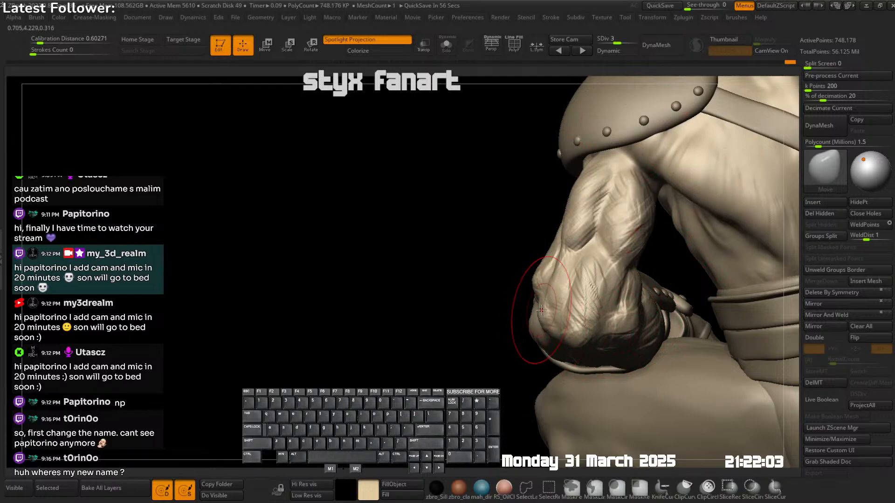
mouse_move(563, 314)
alt+right_down()
mouse_move(561, 299)
mouse_move(597, 270)
mouse_move(580, 326)
mouse_move(604, 251)
mouse_move(588, 244)
mouse_move(588, 205)
mouse_move(559, 240)
mouse_move(489, 245)
mouse_move(562, 247)
mouse_move(570, 269)
mouse_move(594, 231)
mouse_move(573, 210)
alt+right_up()
- Refine the muscle strands and grooves of the upper forearm beside the forearm guard with the U_buildup brush
key(b)
click(537, 189)
mouse_move(560, 261)
right_down()
mouse_move(581, 289)
mouse_move(584, 253)
right_up()
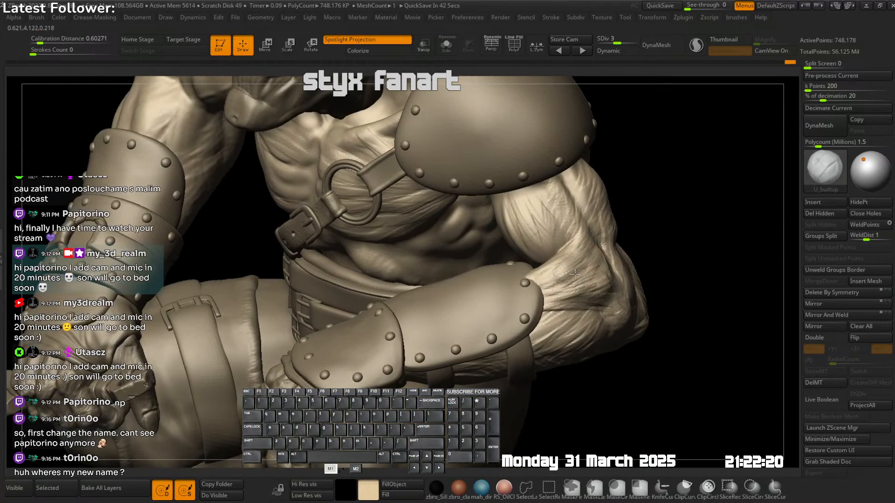
right_drag(584, 290, 560, 282)
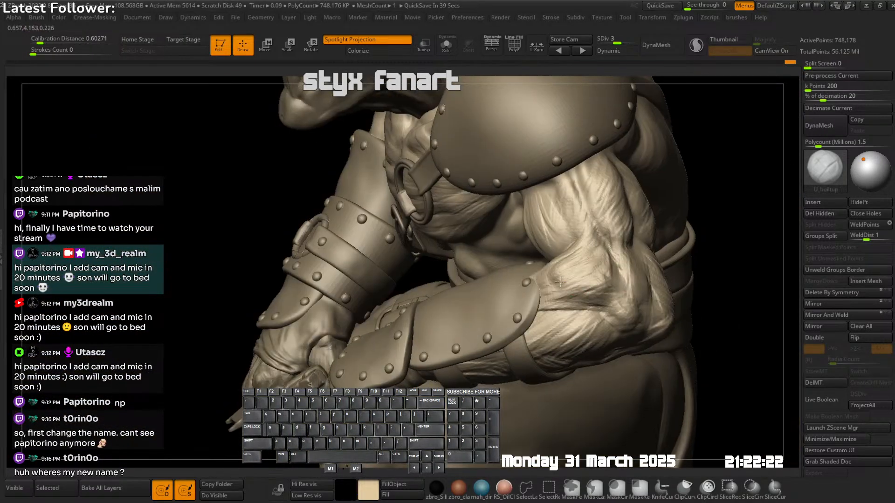
key(alt)
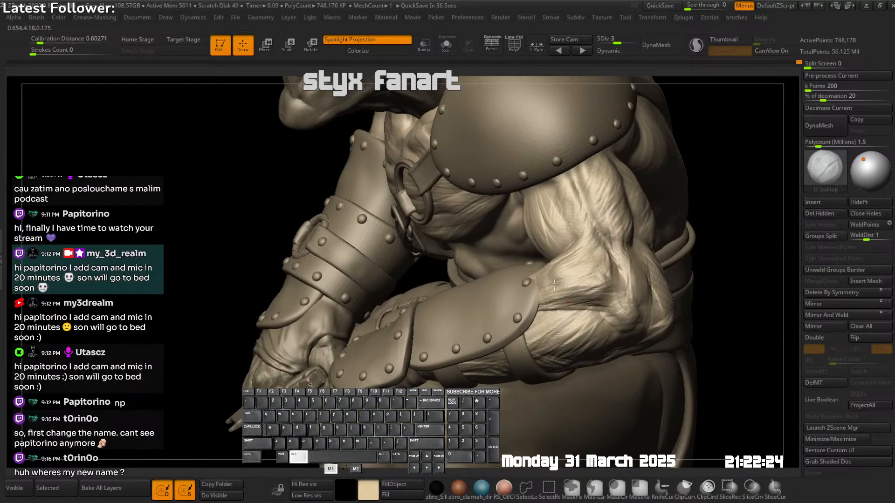
mouse_move(589, 283)
alt+right_down()
mouse_move(563, 232)
mouse_move(577, 282)
alt+right_up()
alt+drag(530, 240, 545, 217)
right_drag(539, 216, 597, 238)
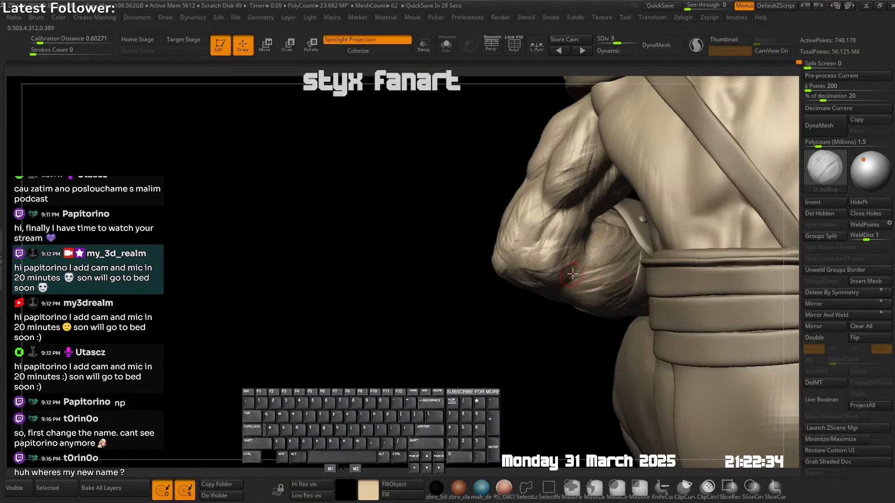
- Adjust the upper end of the forearm guard and its rivets around the forearm with the Move brush
right_drag(572, 274, 550, 216)
alt+click(516, 229)
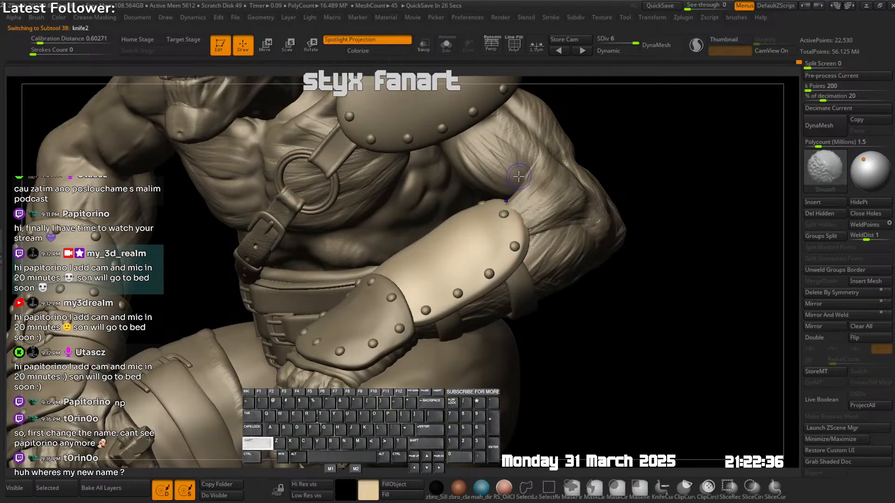
key(b)
key(m)
key(v)
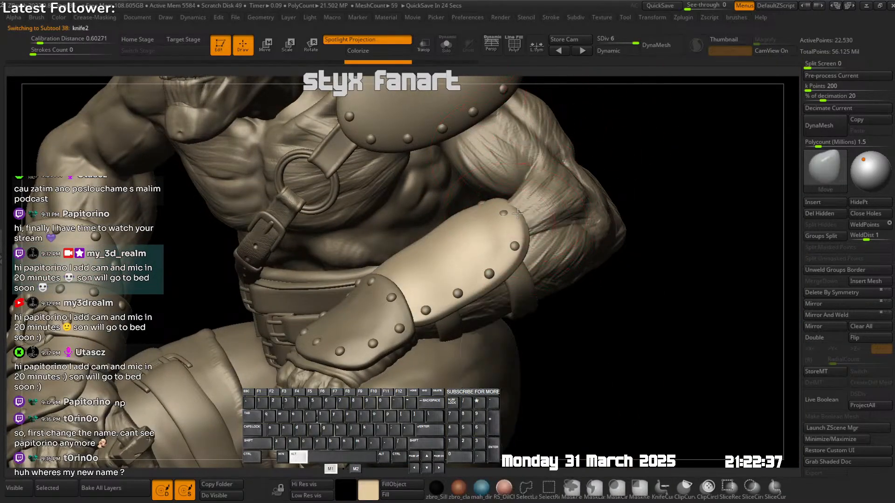
alt+click(516, 241)
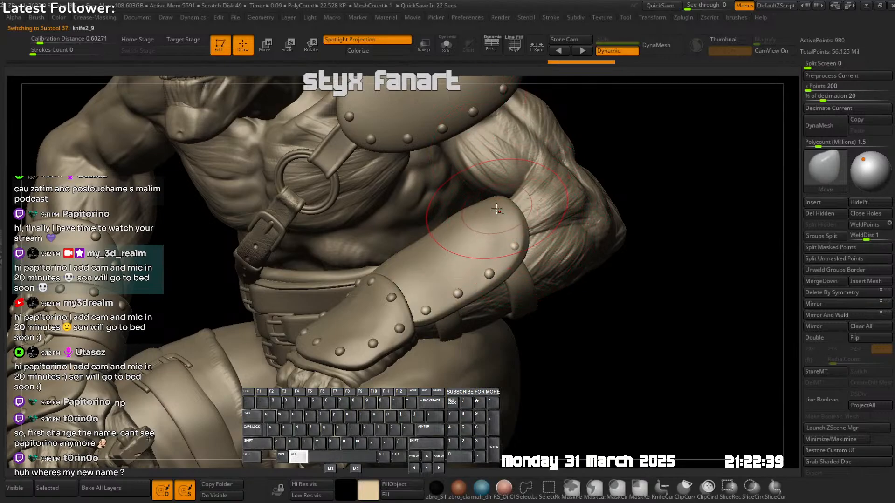
mouse_move(502, 210)
right_down()
mouse_move(467, 197)
mouse_move(479, 156)
mouse_move(546, 206)
mouse_move(565, 164)
right_up()
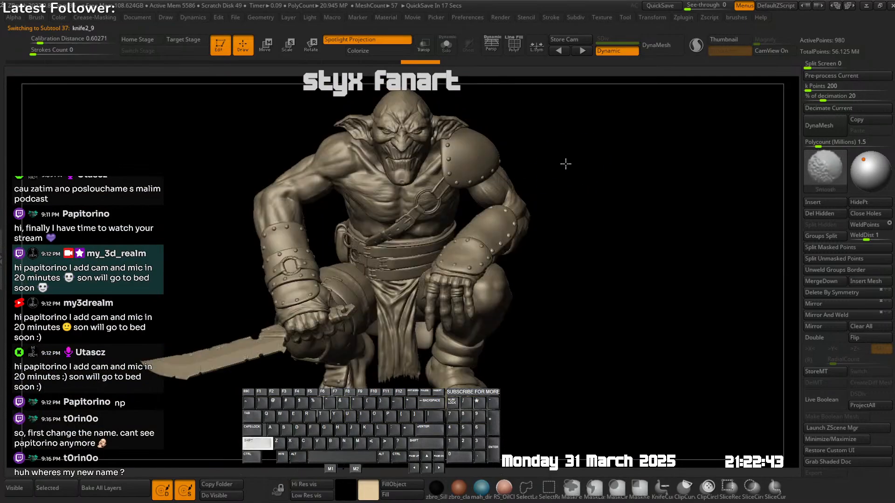
- Select the strap around the underside of the forearm and nudge it to fit with the Move brush
mouse_move(534, 229)
ctrl+right_down()
mouse_move(535, 275)
mouse_move(518, 284)
mouse_move(531, 280)
mouse_move(547, 191)
mouse_move(544, 321)
ctrl+right_up()
alt+click(526, 287)
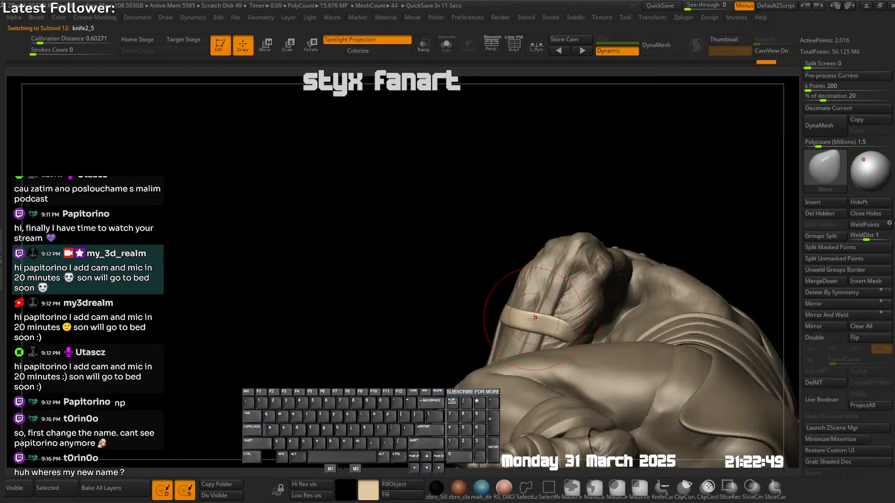
drag(544, 322, 553, 327)
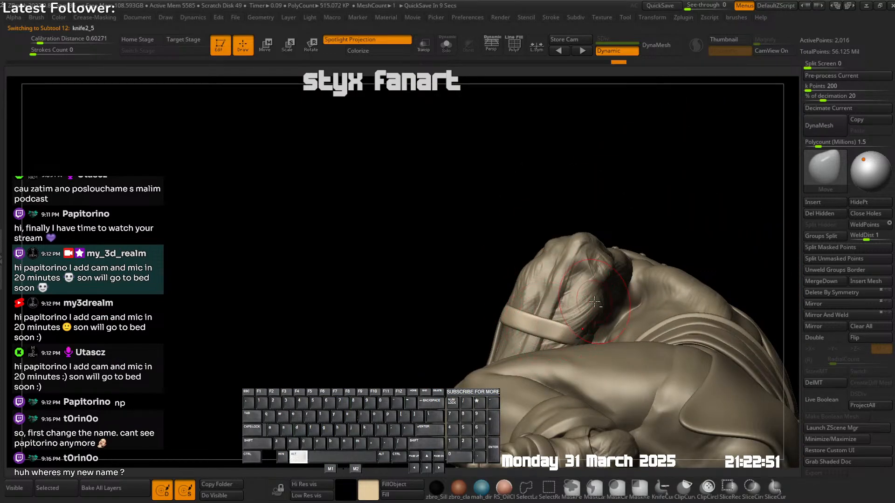
- Select the body and adjust the forearm's surface next to the strap with the Move brush
alt+right_drag(553, 326, 550, 310)
mouse_move(550, 310)
right_down()
mouse_move(547, 294)
mouse_move(603, 336)
mouse_move(578, 339)
right_up()
alt+click(578, 340)
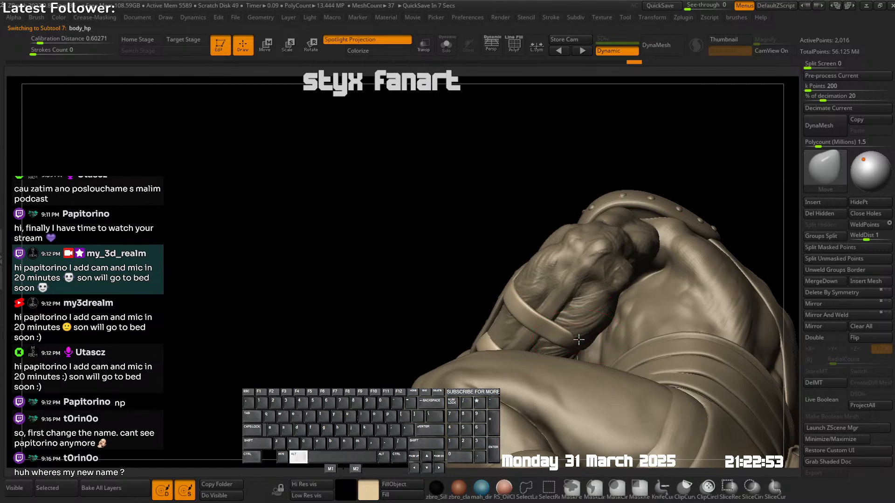
drag(580, 339, 582, 338)
mouse_move(582, 338)
right_down()
mouse_move(565, 310)
mouse_move(610, 269)
right_up()
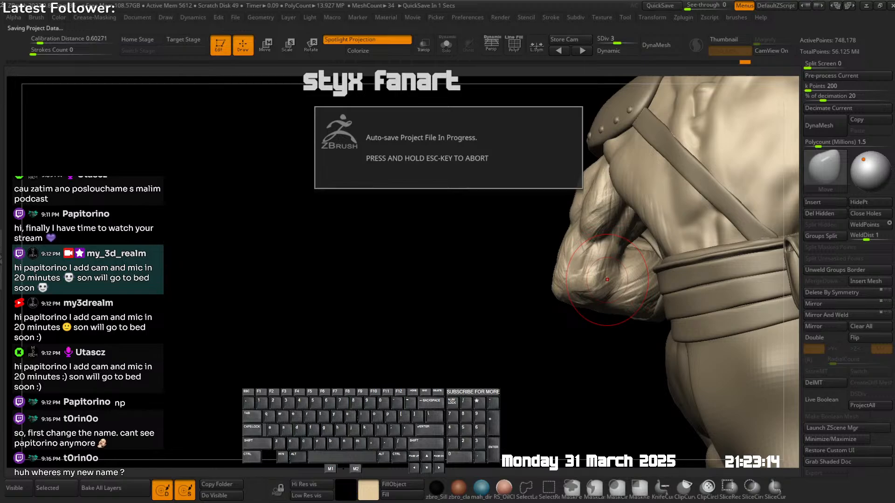
right_drag(607, 280, 600, 235)
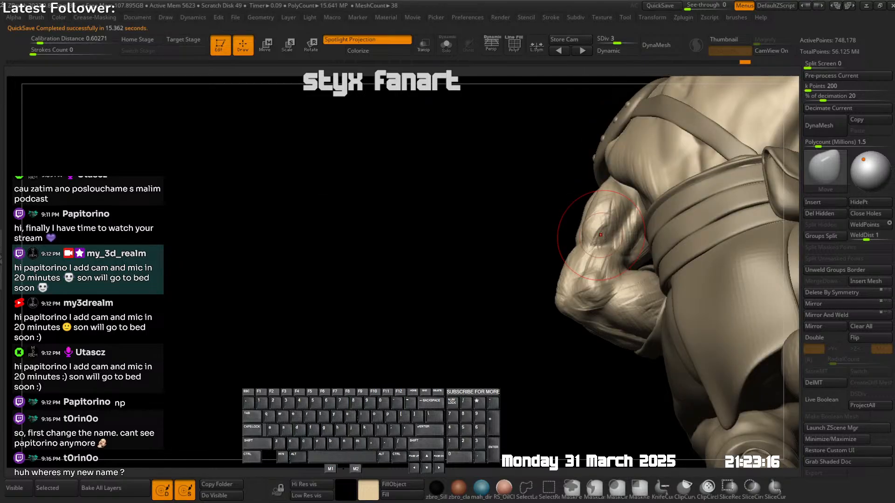
- Isolate the arm's polygroup and solo it so that the armour and the rest of the body are hidden
ctrl+shift+click(594, 272)
right_drag(601, 284, 617, 254)
mouse_move(639, 287)
ctrl+right_down()
mouse_move(650, 297)
mouse_move(647, 280)
ctrl+right_up()
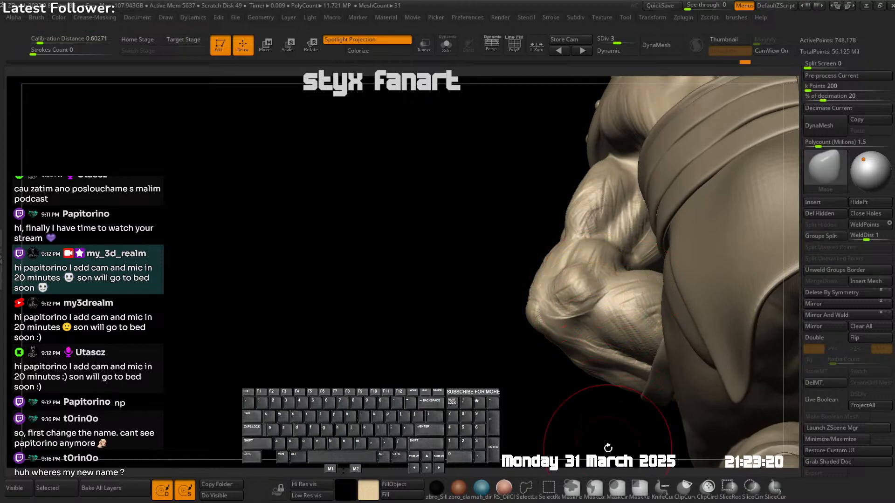
ctrl+shift+click(611, 316)
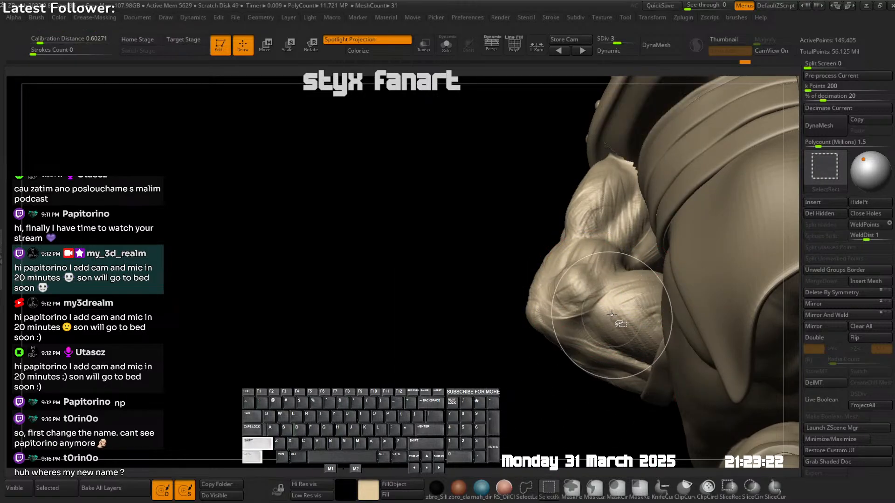
key(s)
mouse_move(629, 300)
right_down()
mouse_move(480, 219)
mouse_move(513, 226)
mouse_move(524, 272)
mouse_move(513, 220)
right_up()
- Build up strands on the lower triceps and carve the back of the elbow with the U_buildup brush
key(shift+a)
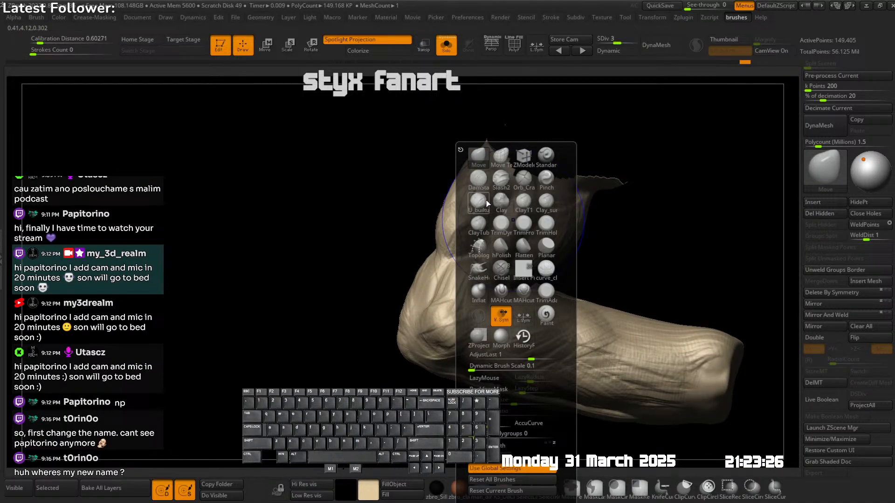
click(486, 200)
right_drag(440, 264, 452, 201)
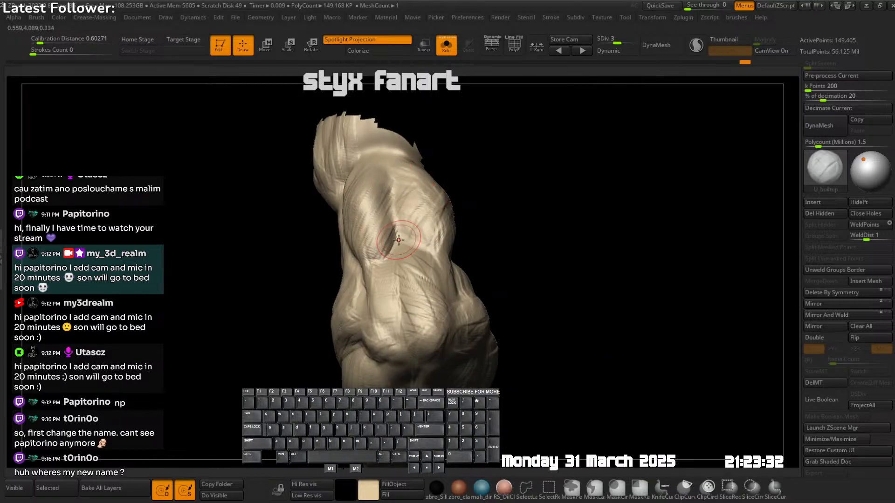
right_drag(398, 252, 406, 265)
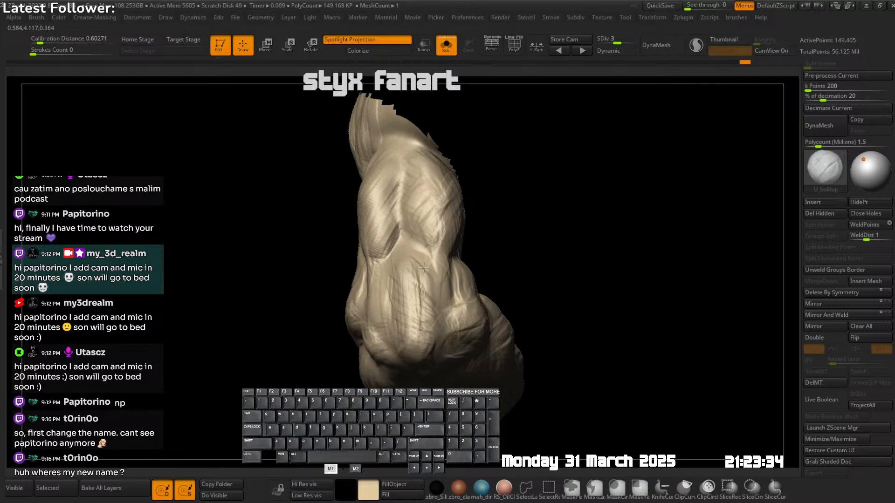
right_drag(422, 326, 423, 376)
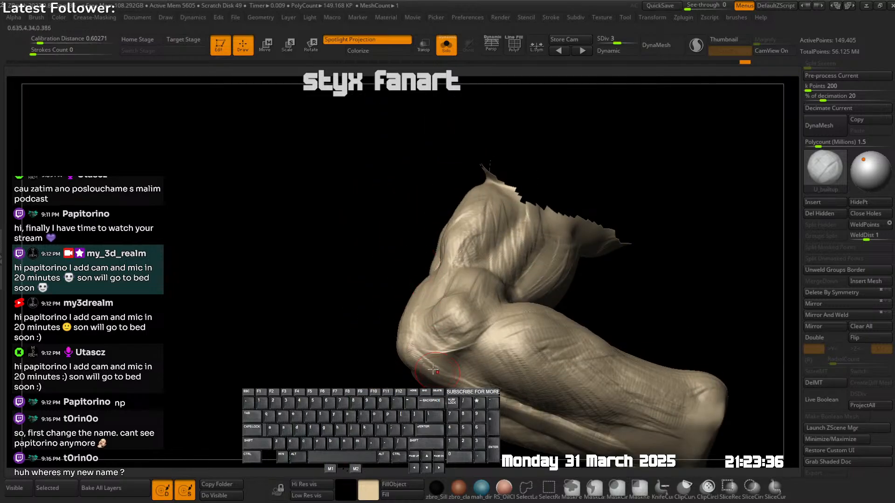
alt+drag(456, 385, 414, 361)
mouse_move(469, 266)
right_down()
mouse_move(497, 281)
mouse_move(510, 261)
right_up()
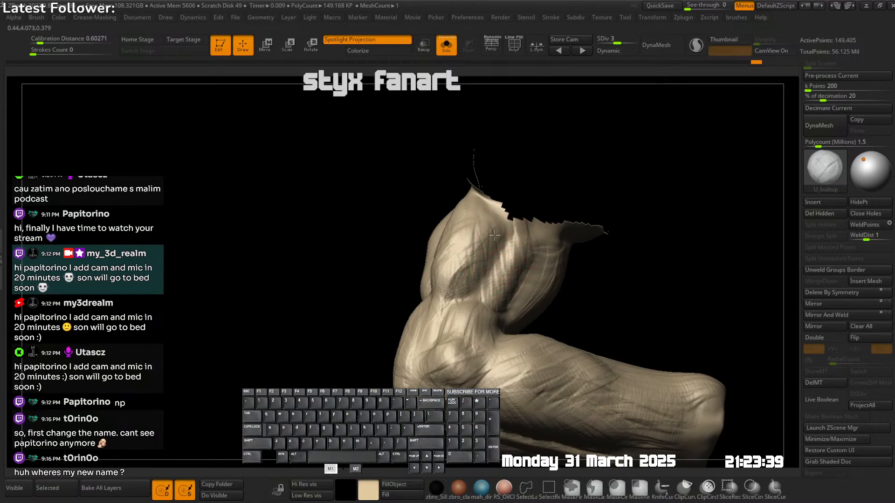
- Sculpt strands along the side of the upper arm and carve the grooves where it meets the elbow
mouse_move(494, 235)
mouse_down()
mouse_move(458, 286)
mouse_move(482, 308)
mouse_up()
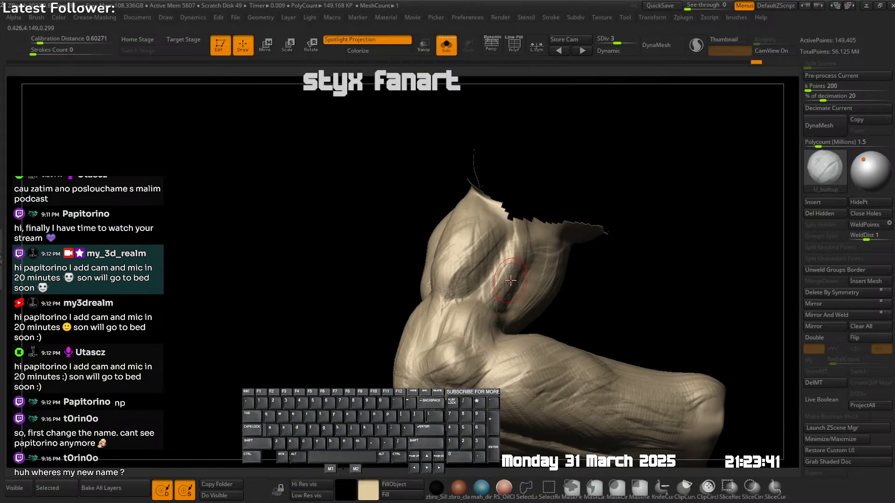
right_drag(520, 326, 489, 350)
alt+drag(502, 351, 492, 365)
right_drag(475, 359, 491, 351)
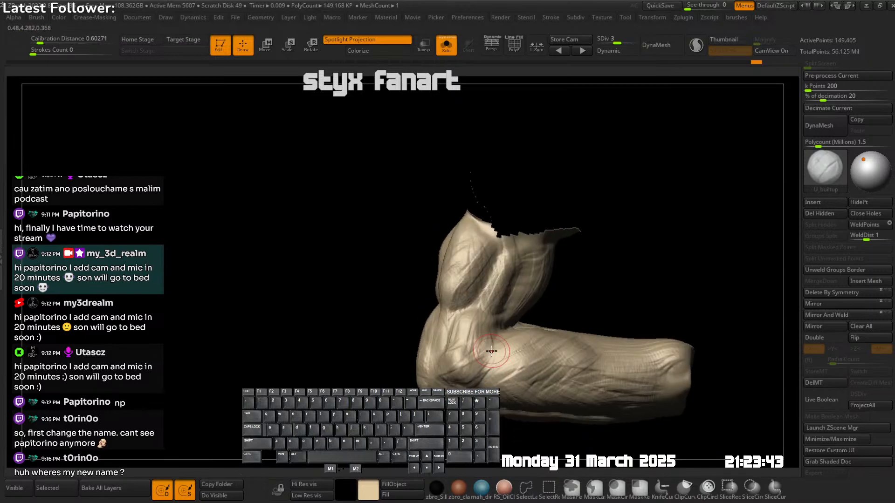
alt+drag(462, 359, 456, 350)
- Carve the groove between the elbow and the start of the forearm muscles
right_drag(470, 374, 466, 355)
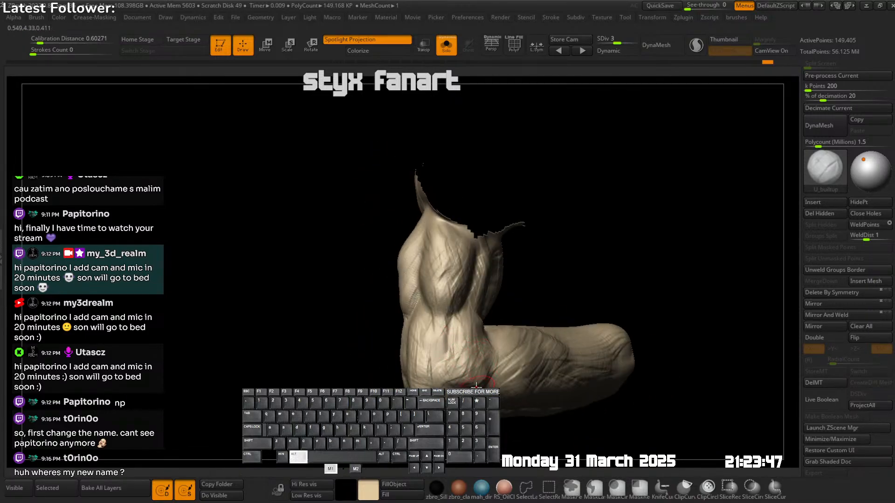
alt+drag(477, 385, 473, 389)
right_drag(472, 375, 485, 362)
mouse_move(517, 337)
ctrl+right_down()
mouse_move(541, 364)
mouse_move(523, 333)
ctrl+right_up()
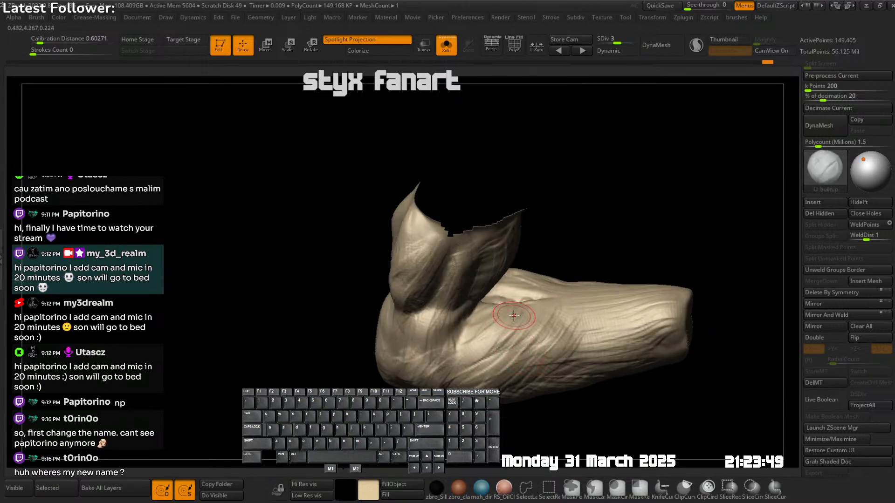
- Sculpt long diagonal muscle strands over the outer forearm and the forearm's underside
mouse_move(514, 316)
mouse_down()
mouse_move(509, 306)
mouse_move(472, 357)
mouse_up()
mouse_move(522, 323)
mouse_down()
mouse_move(489, 363)
mouse_move(506, 371)
mouse_up()
mouse_move(518, 363)
alt+right_down()
mouse_move(485, 325)
mouse_move(514, 270)
alt+right_up()
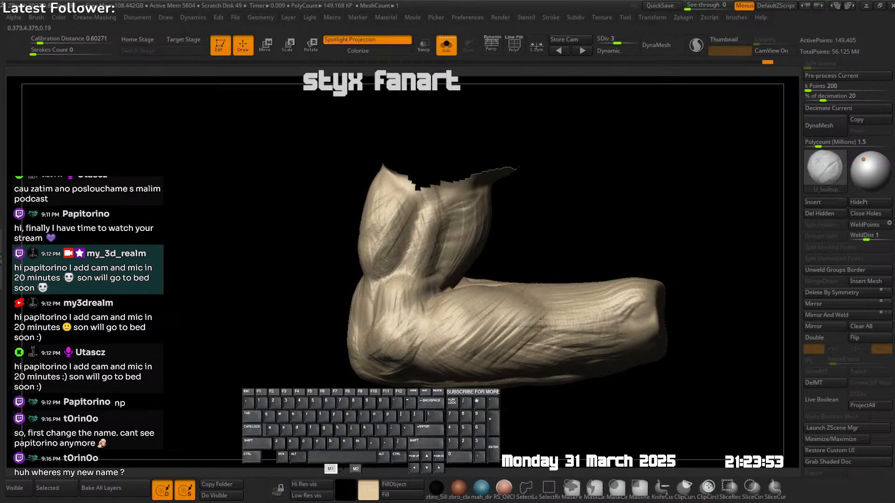
right_drag(582, 350, 515, 300)
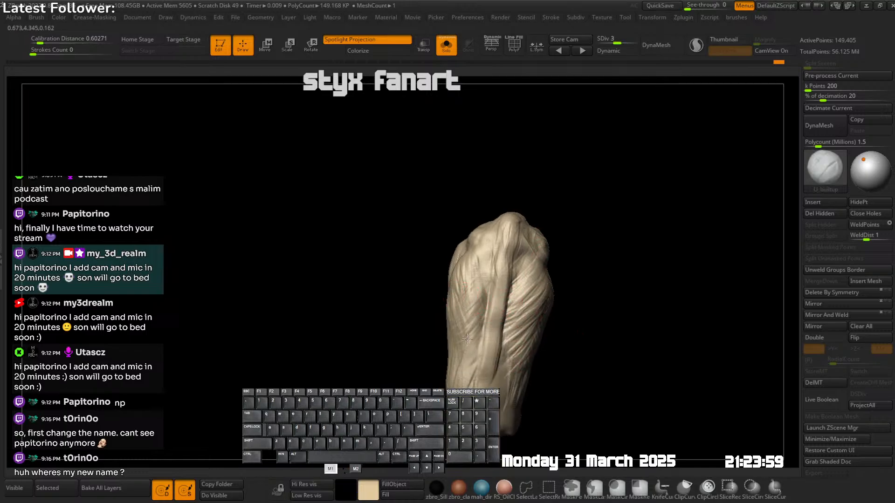
drag(465, 356, 469, 363)
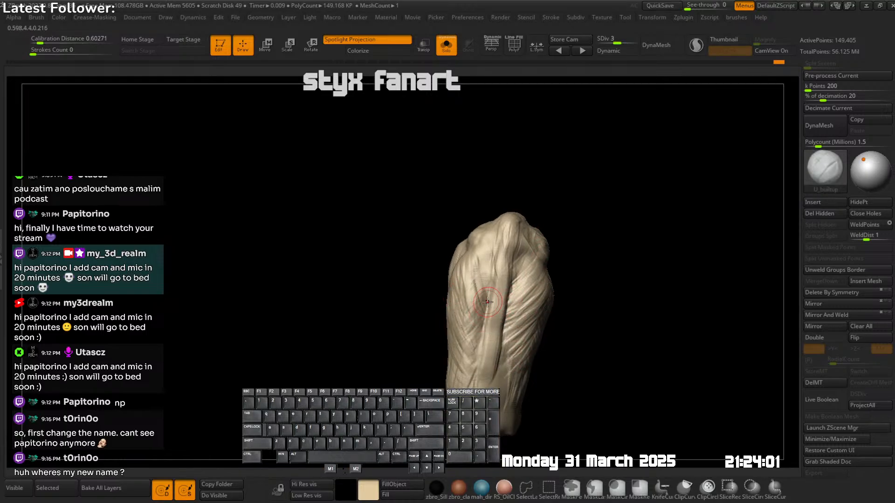
- Bring back the full body and all armour pieces, and check the arm against the whole character
right_drag(488, 302, 551, 267)
key(alt+s)
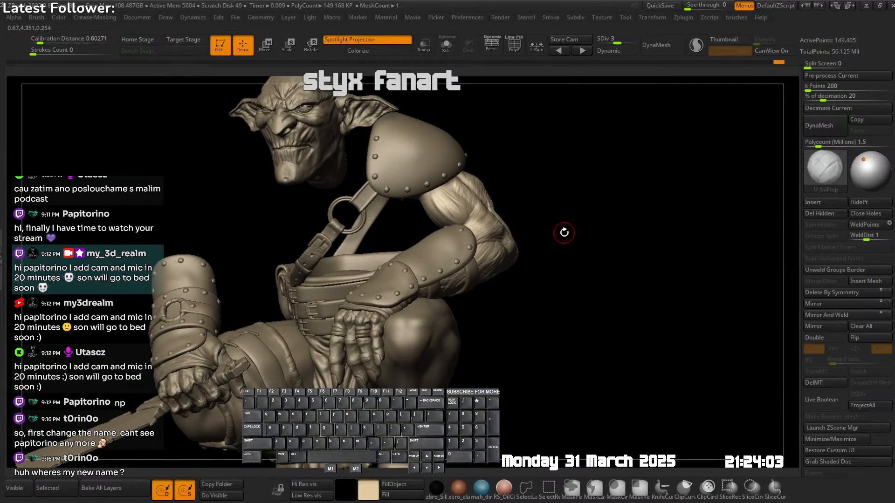
ctrl+shift+click(563, 232)
mouse_move(488, 227)
right_down()
mouse_move(469, 192)
mouse_move(459, 260)
mouse_move(444, 268)
mouse_move(447, 242)
mouse_move(494, 228)
mouse_move(483, 228)
right_up()
key(alt+s)
key(alt+s)
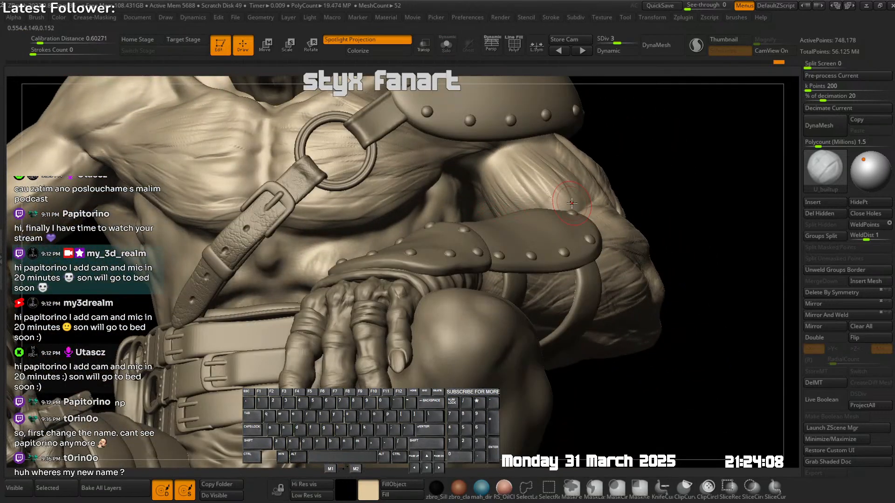
ctrl+right_drag(569, 213, 551, 241)
right_drag(549, 314, 488, 299)
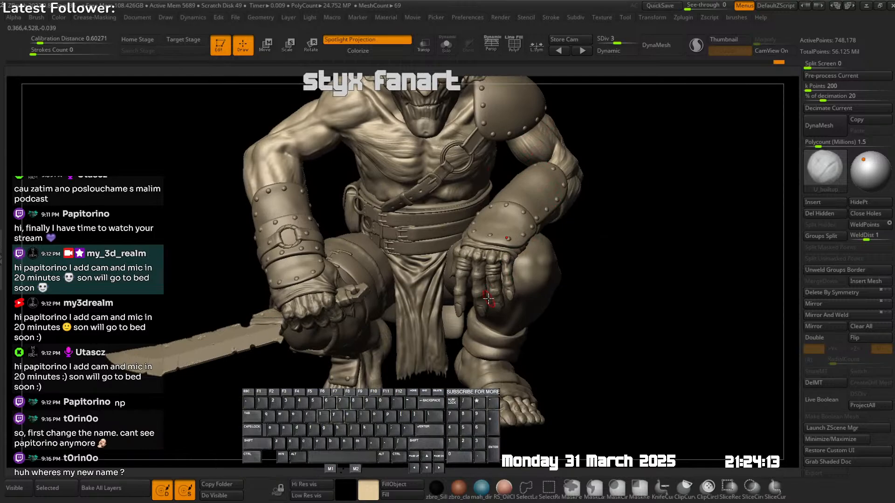
- Select the loincloth and smooth the folds along its side edge below the belt
alt+click(440, 323)
ctrl+right_drag(422, 265, 406, 278)
key(s)
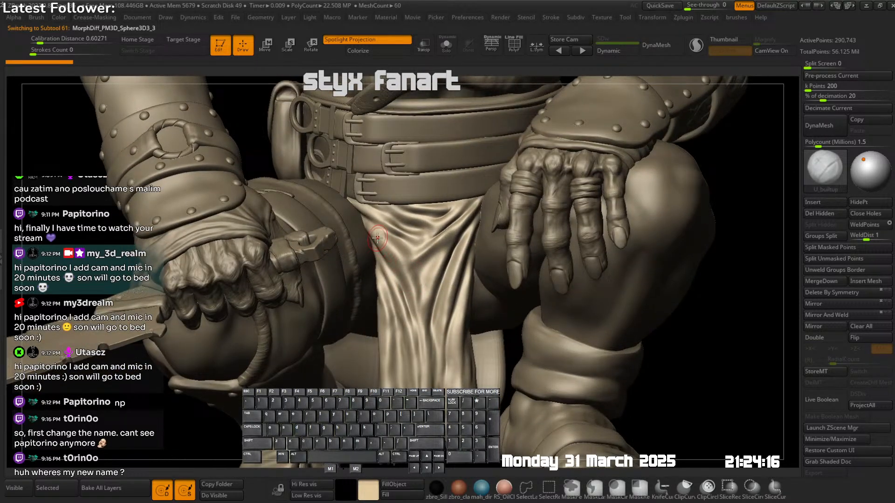
ctrl+right_drag(378, 238, 376, 237)
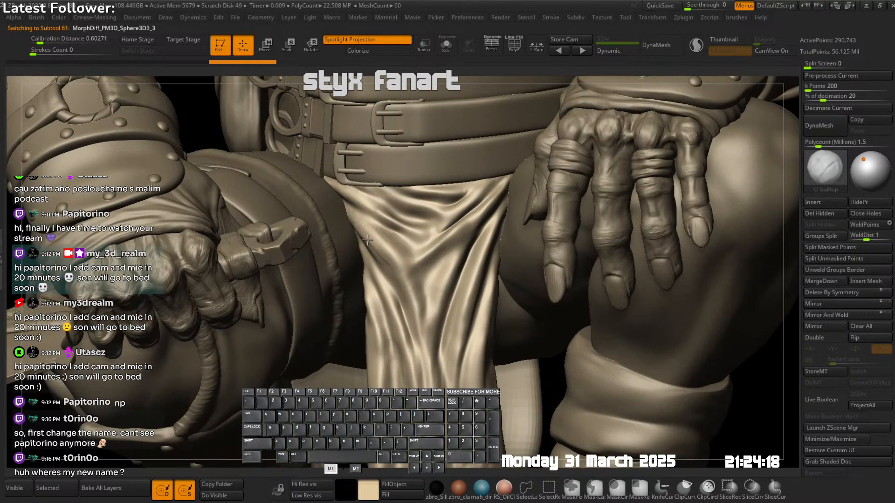
key(shift)
shift+drag(369, 241, 364, 201)
- Carve sharp creases into the loincloth's upper folds just below the belt with the DamStandard brush
key(space)
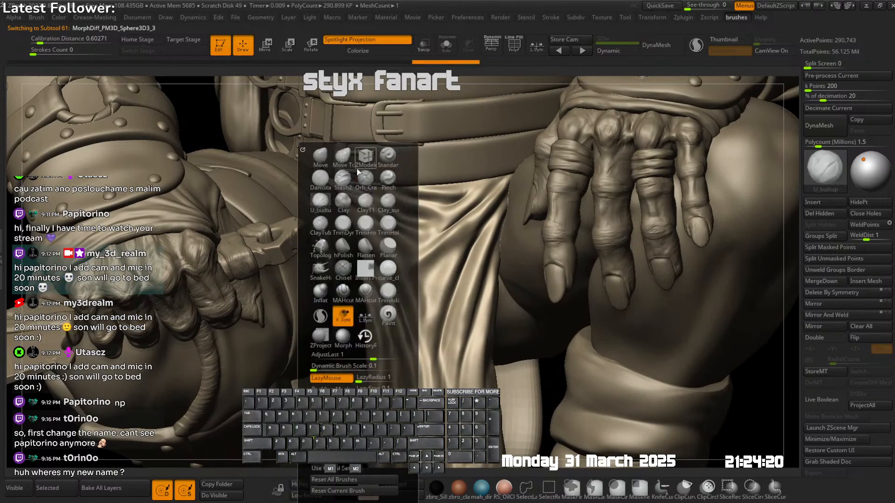
click(321, 179)
ctrl+right_drag(359, 210, 406, 241)
right_drag(407, 241, 382, 198)
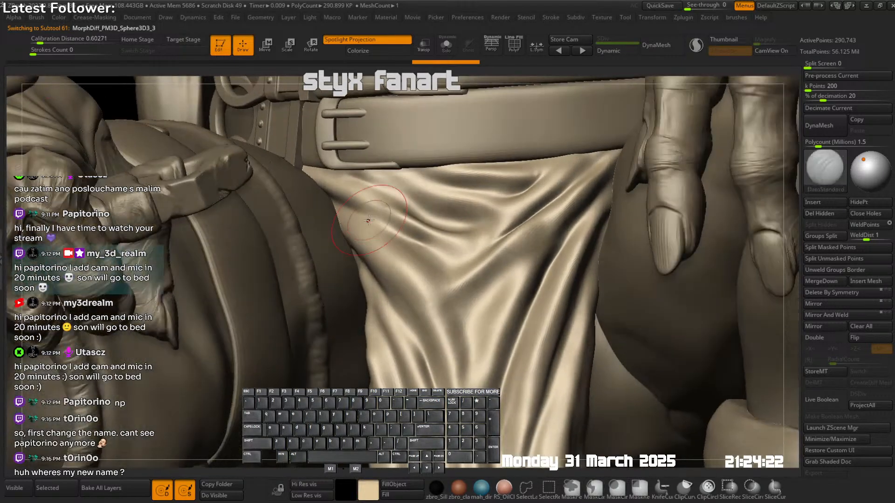
drag(333, 204, 420, 250)
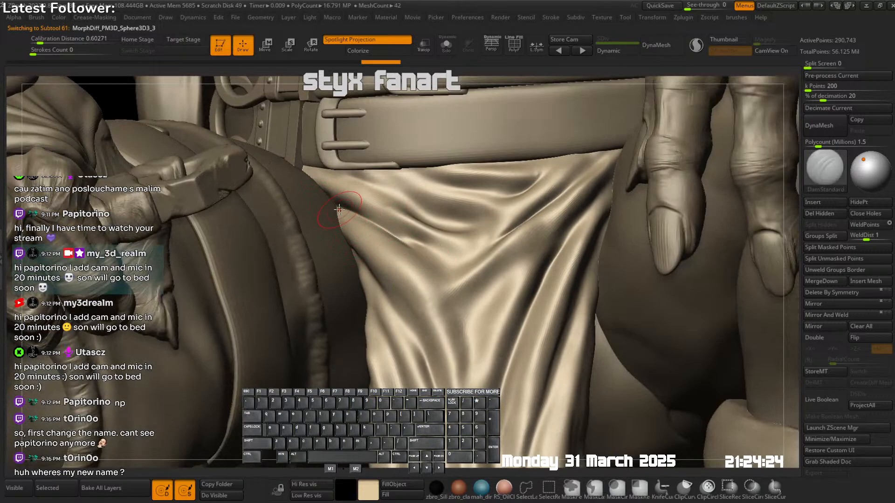
drag(341, 169, 399, 203)
right_drag(366, 187, 430, 200)
drag(571, 152, 448, 253)
mouse_move(448, 254)
ctrl+right_down()
mouse_move(497, 255)
mouse_move(516, 269)
ctrl+right_up()
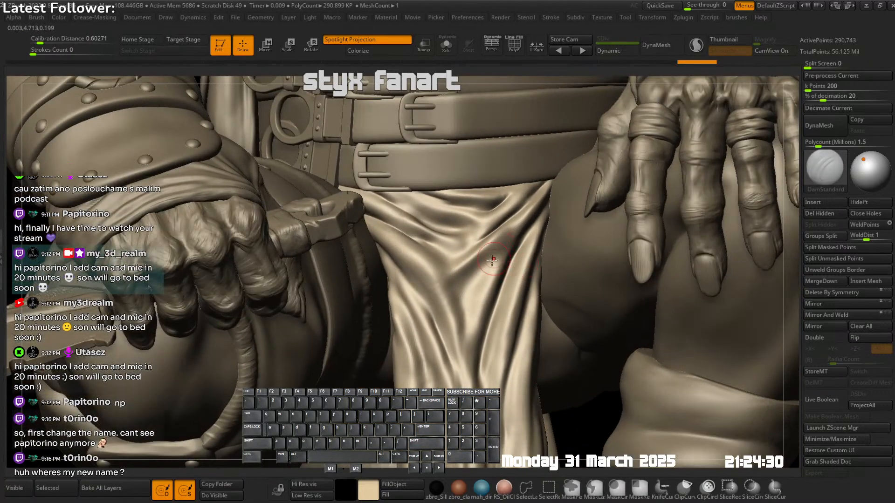
- Carve and smooth the diagonal folds running from the loincloth's centre to its side edge
alt+drag(475, 249, 515, 227)
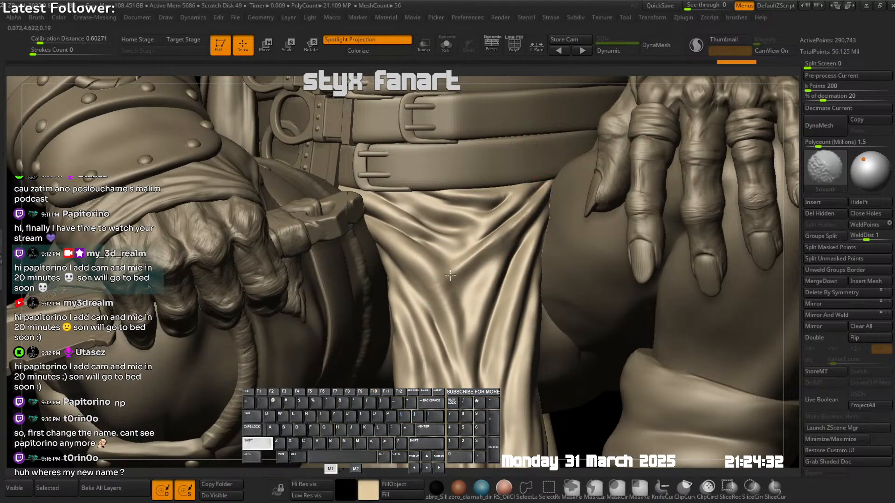
shift+drag(409, 259, 438, 256)
mouse_move(437, 256)
alt+mouse_down()
mouse_move(414, 269)
mouse_move(458, 327)
alt+mouse_up()
mouse_move(426, 277)
shift+mouse_down()
mouse_move(432, 287)
mouse_move(434, 279)
shift+mouse_up()
alt+right_drag(434, 279, 414, 257)
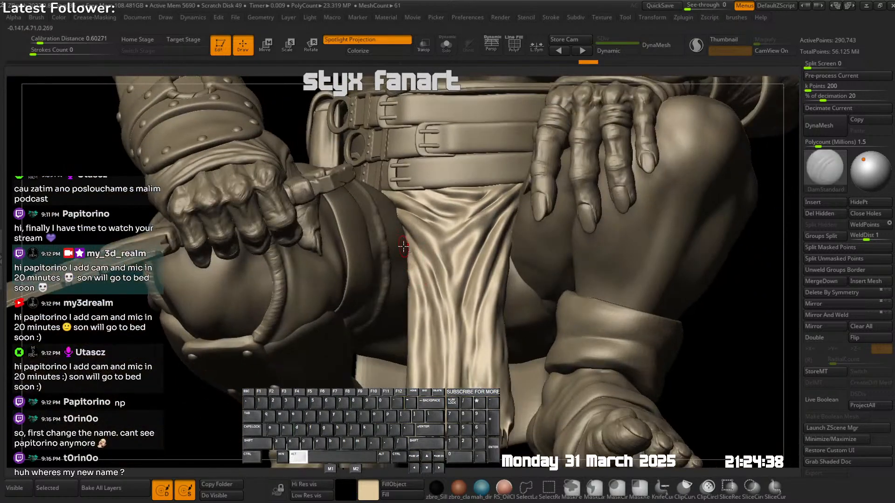
alt+drag(434, 285, 443, 300)
shift+drag(422, 267, 418, 257)
mouse_move(418, 257)
right_down()
mouse_move(404, 243)
mouse_move(415, 268)
mouse_move(412, 256)
right_up()
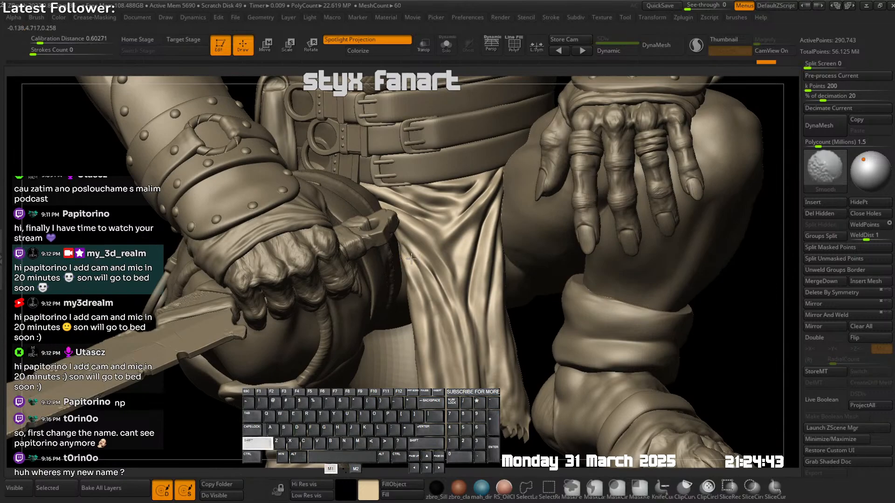
- Refine and smooth the long vertical folds of the lower loincloth down towards the torn hem
right_drag(421, 318, 402, 242)
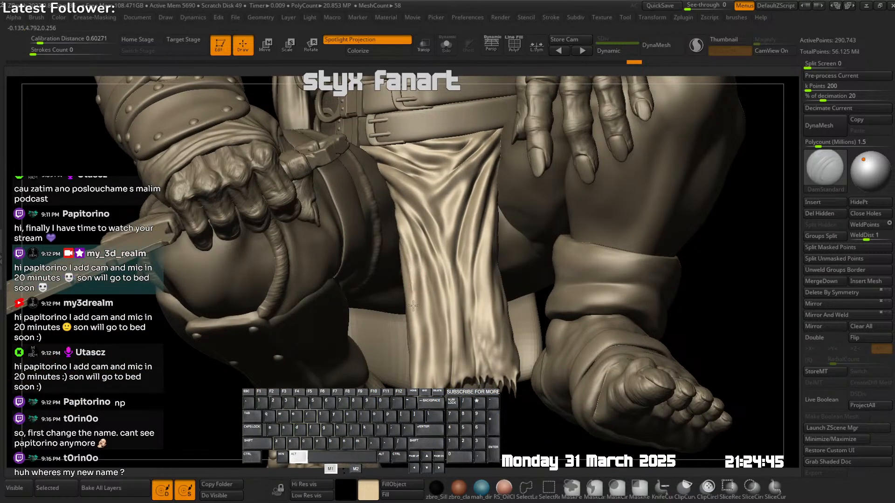
key(shift)
right_drag(414, 307, 471, 252)
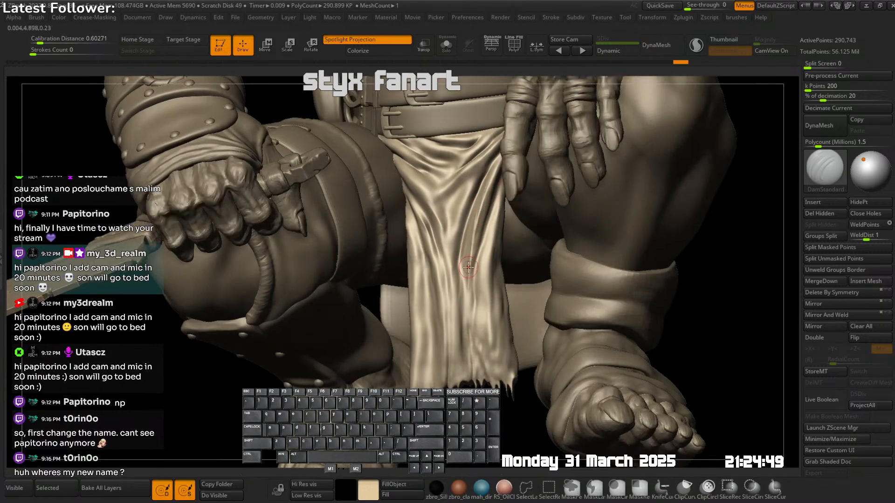
key(shift)
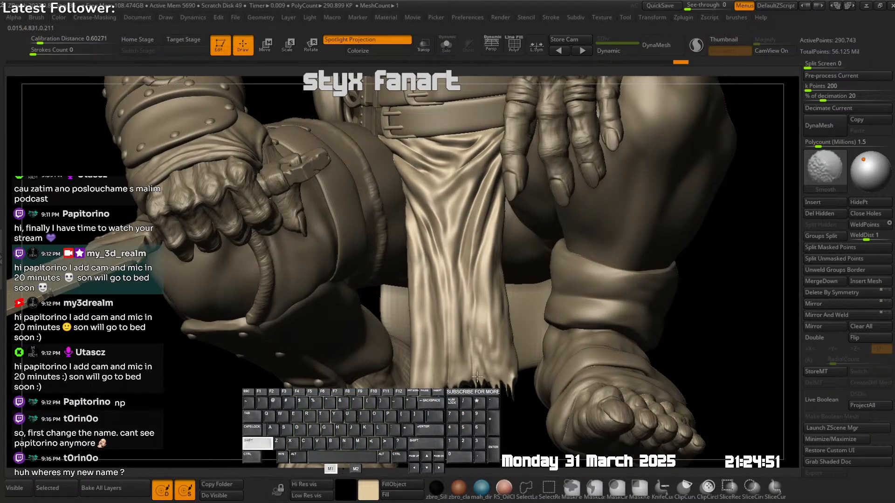
mouse_move(477, 376)
ctrl+right_down()
mouse_move(550, 219)
mouse_move(522, 284)
mouse_move(485, 303)
mouse_move(448, 243)
mouse_move(434, 182)
mouse_move(470, 285)
mouse_move(459, 219)
mouse_move(440, 243)
mouse_move(434, 236)
mouse_move(440, 196)
mouse_move(488, 223)
ctrl+right_up()
- Adjust the loincloth's overall shape with the Move brush, judging it against the whole figure
key(shift)
key(b)
key(m)
key(v)
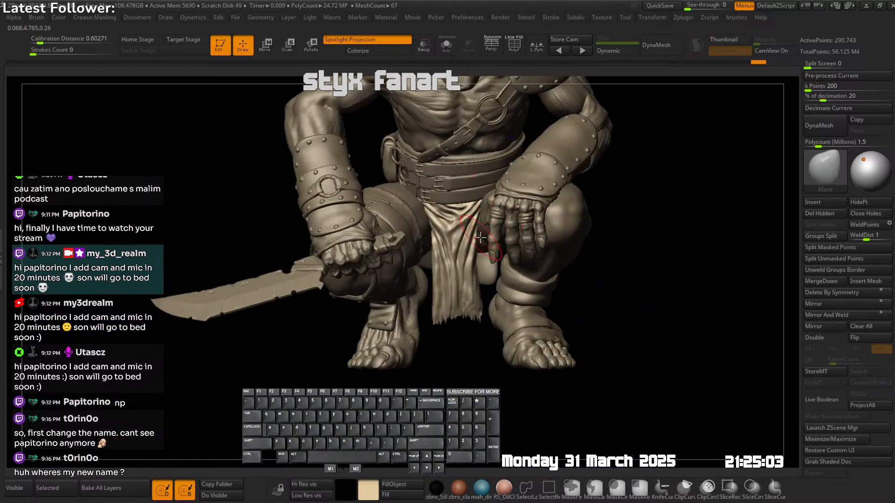
ctrl+right_drag(450, 242, 445, 272)
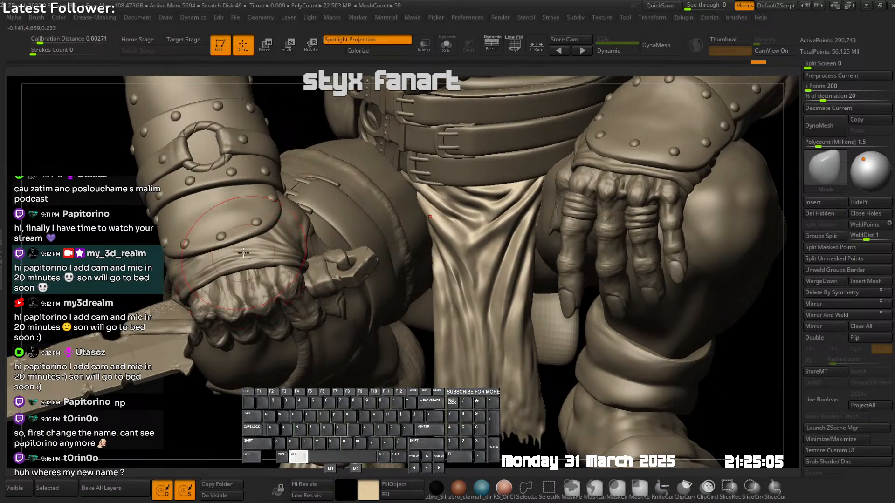
- Select the right glove and sculpt wrinkles across the back of its cuff with the Standard brush
alt+click(228, 249)
alt+right_drag(229, 249, 389, 233)
mouse_move(389, 233)
right_down()
mouse_move(420, 230)
mouse_move(402, 265)
right_up()
right_click(443, 224)
click(505, 151)
drag(350, 285, 433, 240)
drag(373, 275, 457, 228)
mouse_move(349, 294)
shift+mouse_down()
mouse_move(336, 288)
mouse_move(407, 241)
shift+mouse_up()
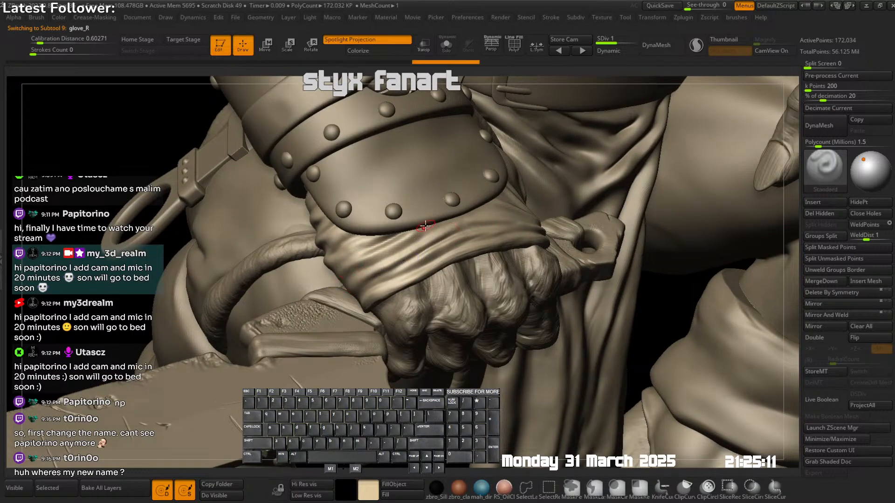
drag(343, 272, 421, 233)
- Sculpt long curved folds along the glove cuff above the knuckles
right_drag(457, 220, 490, 216)
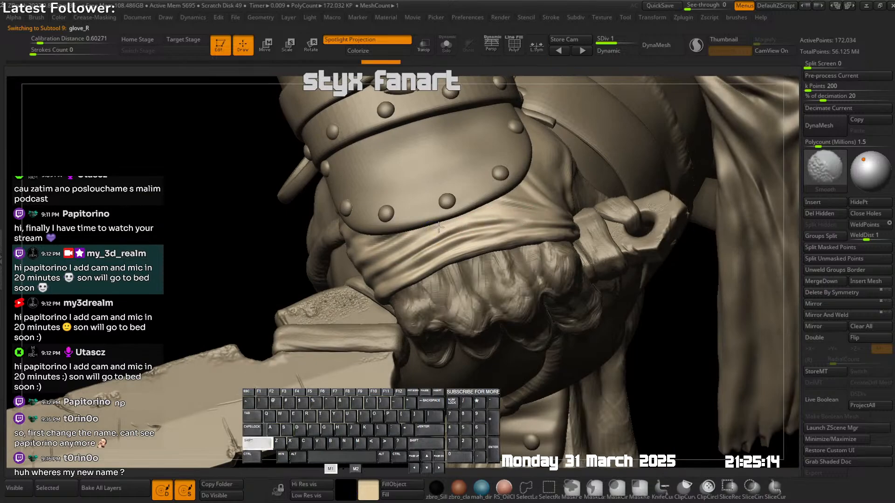
right_drag(439, 227, 495, 228)
drag(421, 267, 517, 246)
drag(419, 274, 518, 246)
right_drag(400, 295, 389, 263)
drag(433, 270, 513, 239)
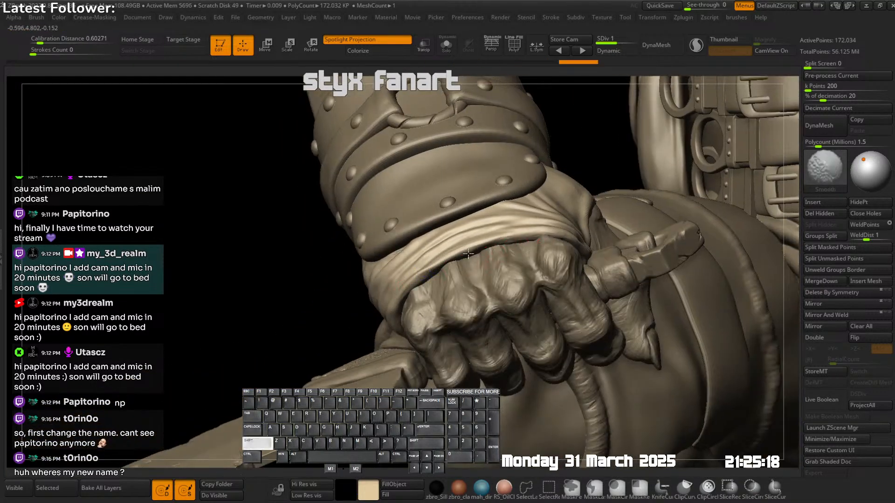
mouse_move(521, 235)
right_down()
mouse_move(589, 238)
mouse_move(526, 220)
right_up()
- Soften the wrinkles on the thumb side of the glove cuff between the bracer and the thumb
right_drag(496, 185, 522, 254)
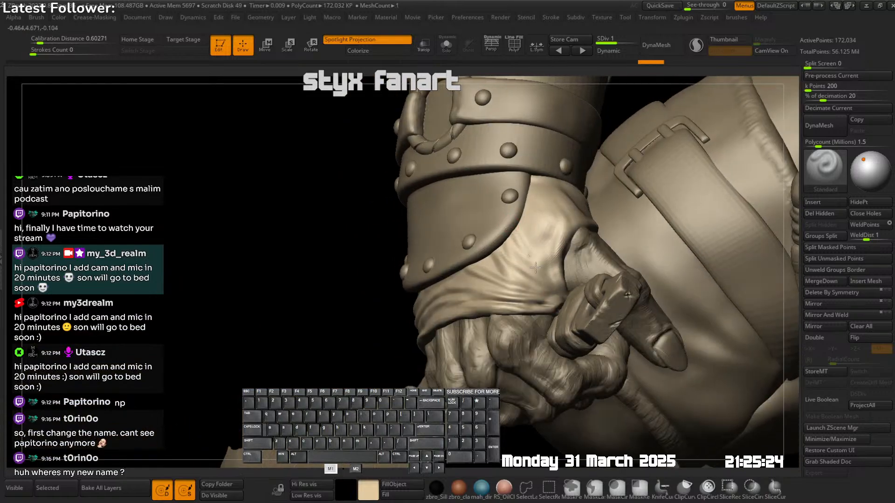
shift+drag(522, 242, 533, 264)
shift+drag(533, 208, 579, 222)
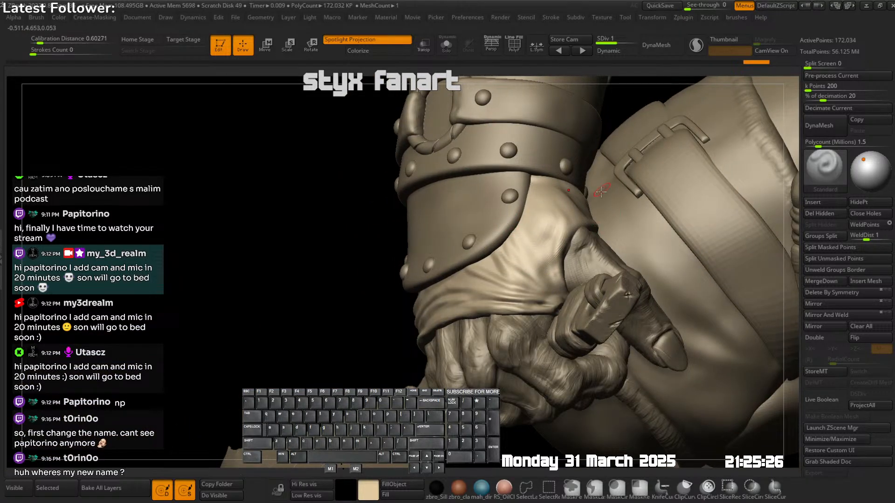
right_drag(512, 225, 552, 254)
- Raise the glove cuff one subdivision level, isolate it and carve grooves between the wrinkles on its outer side
key(d)
mouse_move(495, 263)
right_down()
mouse_move(475, 300)
mouse_move(434, 280)
right_up()
key(w)
right_drag(412, 319, 415, 304)
alt+drag(410, 330, 408, 305)
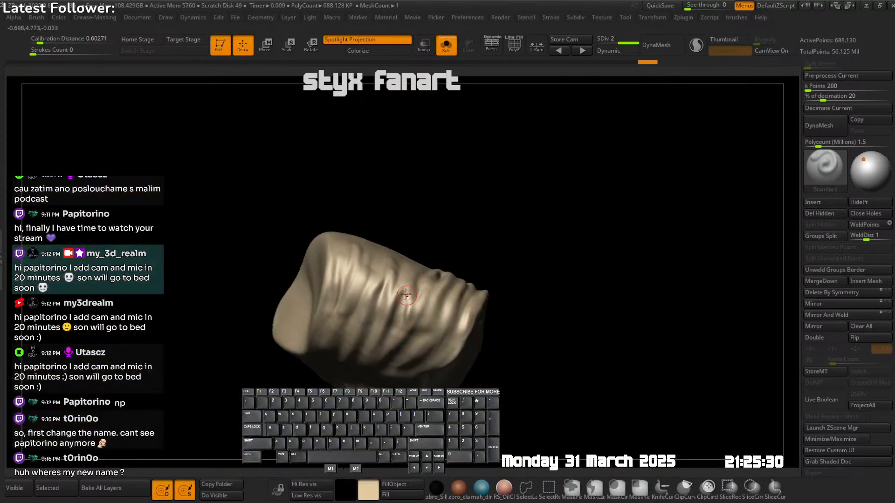
mouse_move(408, 302)
ctrl+right_down()
mouse_move(440, 262)
mouse_move(413, 333)
ctrl+right_up()
key(w)
alt+drag(413, 333, 407, 311)
mouse_move(408, 311)
right_down()
mouse_move(409, 256)
mouse_move(388, 318)
mouse_move(402, 295)
mouse_move(401, 309)
right_up()
key(w)
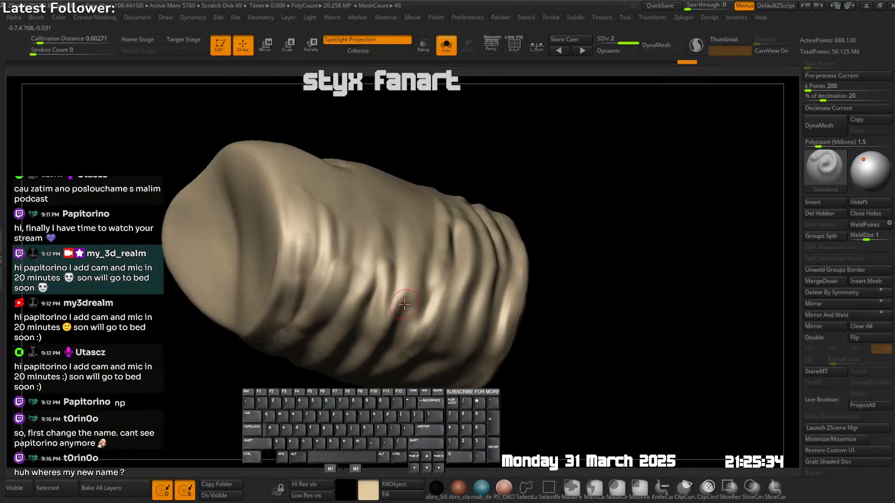
- Deepen the grooves between the folds along the isolated cuff's lower side
alt+drag(402, 308, 402, 334)
right_drag(401, 335, 400, 308)
alt+drag(400, 300, 385, 337)
alt+drag(421, 282, 412, 340)
key(w)
- Add thin folds near the cuff's forearm end, checking them against the armour, and lower it one subdivision level
mouse_move(407, 354)
right_down()
mouse_move(412, 333)
mouse_move(401, 343)
mouse_move(412, 293)
mouse_move(392, 264)
mouse_move(354, 266)
right_up()
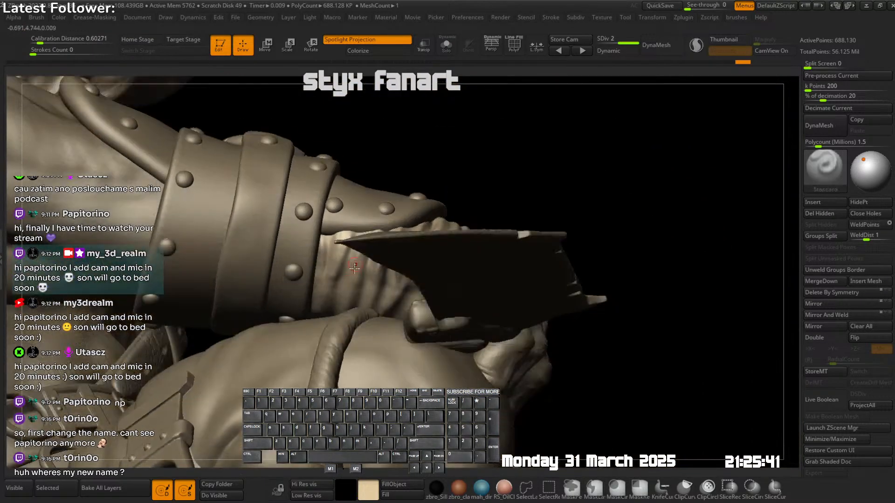
key(alt+s)
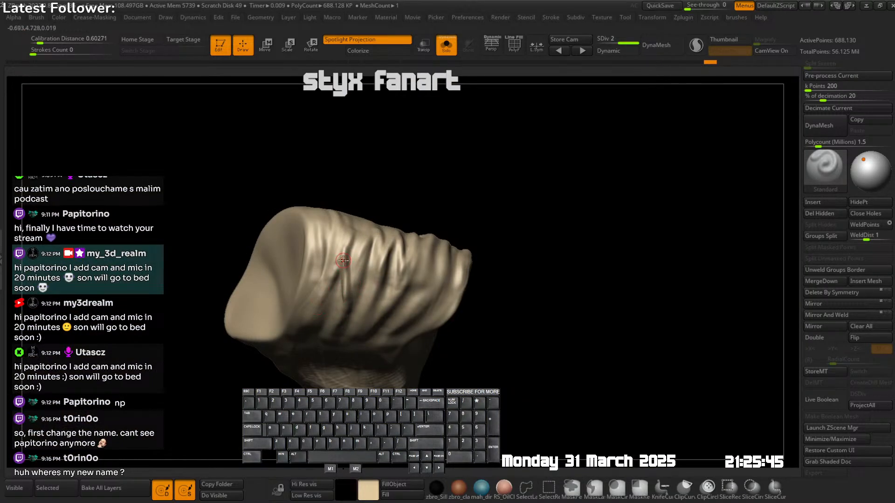
key(shift)
right_drag(394, 280, 363, 274)
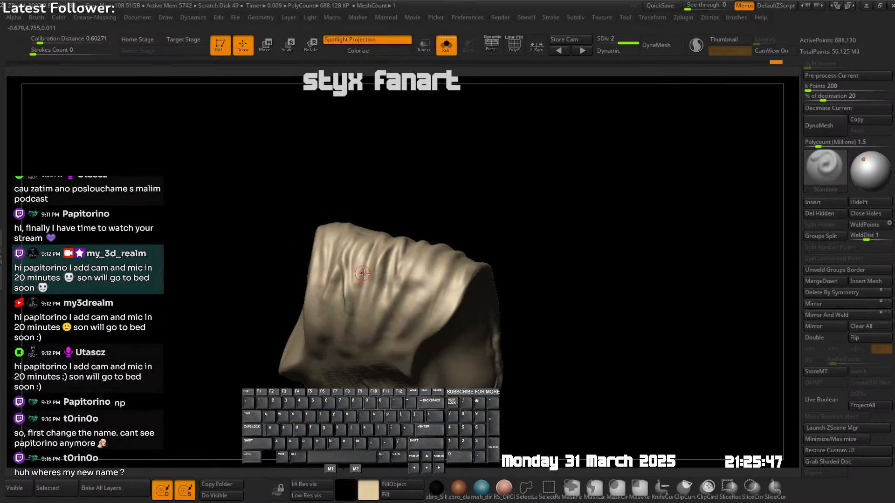
key(shift+d)
key(alt+s)
- Smooth the cuff wrinkles where they run in under the bracer's edge
mouse_move(364, 308)
right_down()
mouse_move(350, 286)
mouse_move(345, 294)
right_up()
key(shift)
key(shift)
shift+drag(316, 293, 320, 247)
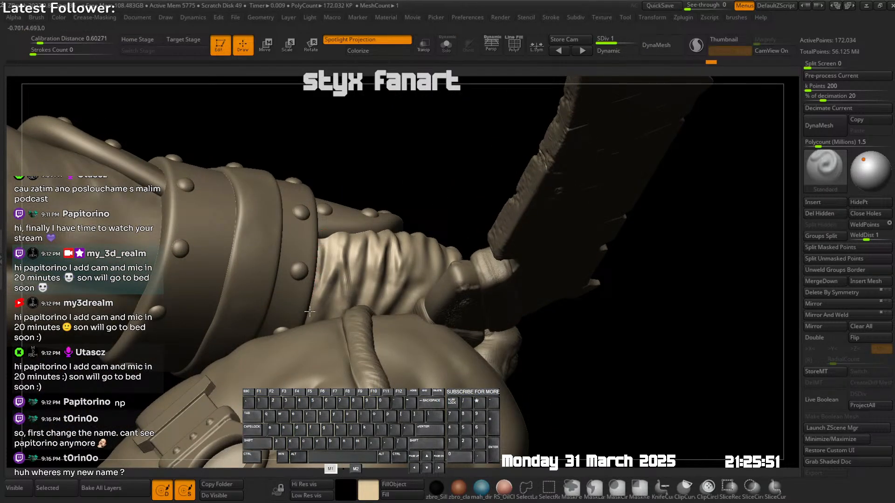
- Sculpt and smooth folds on the outer side of the glove cuff beneath the riveted plate
mouse_move(348, 275)
ctrl+right_down()
mouse_move(362, 261)
mouse_move(333, 289)
ctrl+right_up()
right_drag(416, 266, 317, 280)
drag(325, 259, 308, 303)
drag(342, 253, 330, 273)
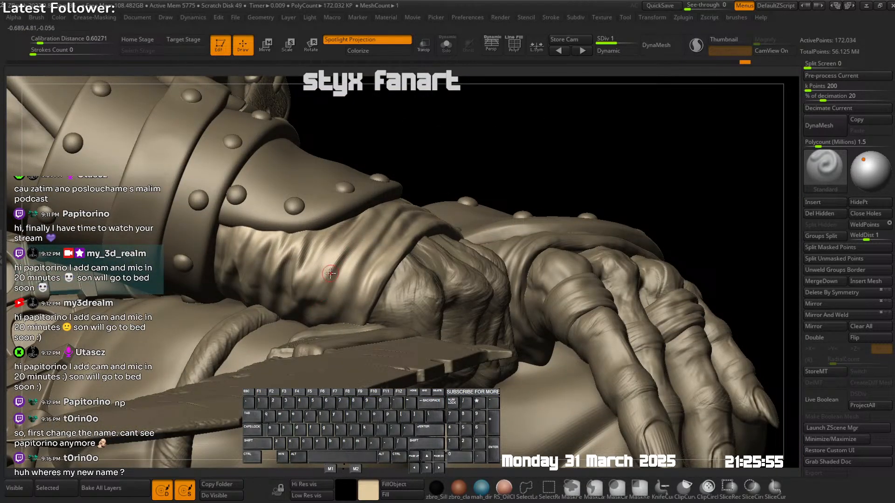
mouse_move(394, 216)
shift+mouse_down()
mouse_move(363, 298)
mouse_move(376, 279)
shift+mouse_up()
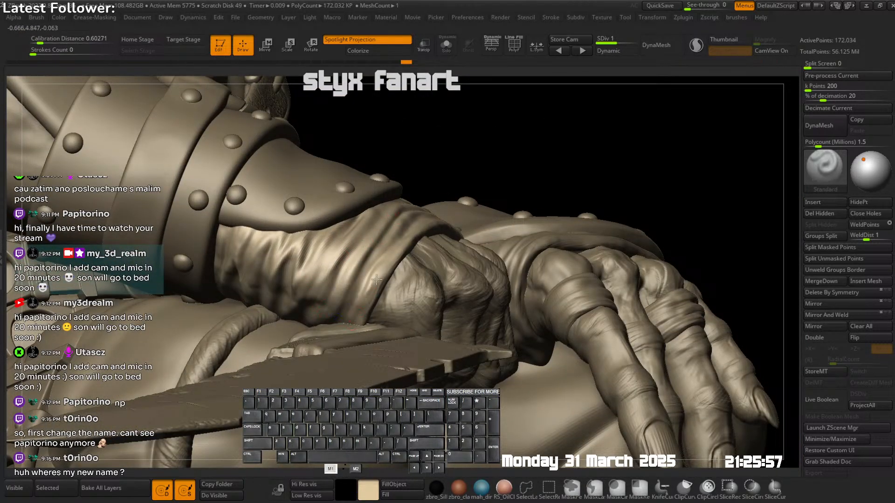
- Isolate the glove cuff, switch to the build-up brush and check how its rim meets the hand
ctrl+right_drag(410, 267, 383, 280)
right_drag(382, 280, 421, 263)
mouse_move(421, 263)
ctrl+right_down()
mouse_move(423, 278)
mouse_move(396, 256)
ctrl+right_up()
key(alt+s)
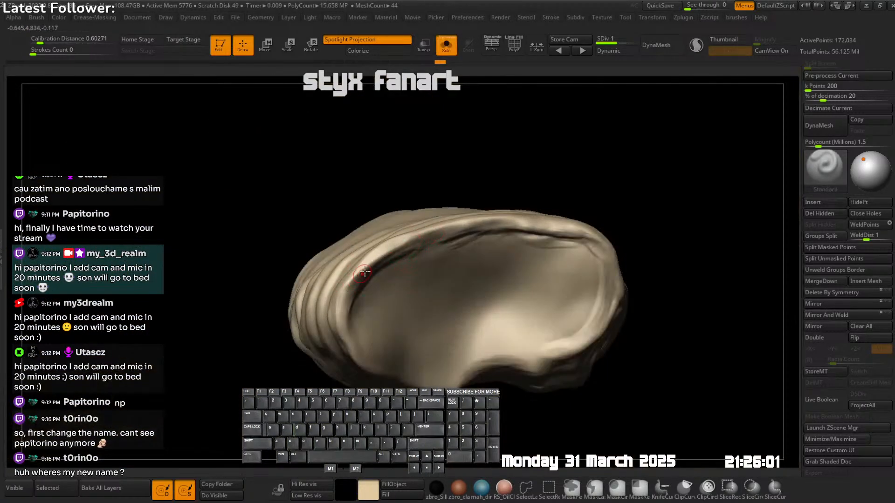
key(b)
click(485, 209)
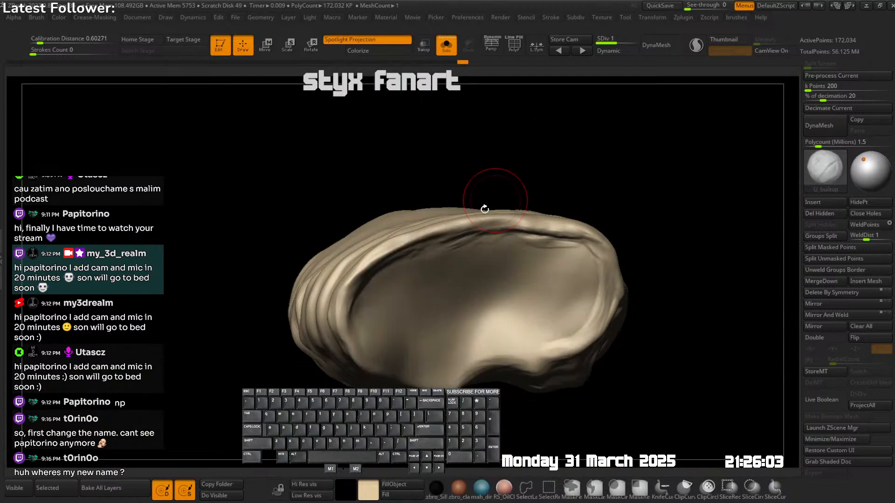
right_drag(485, 209, 441, 214)
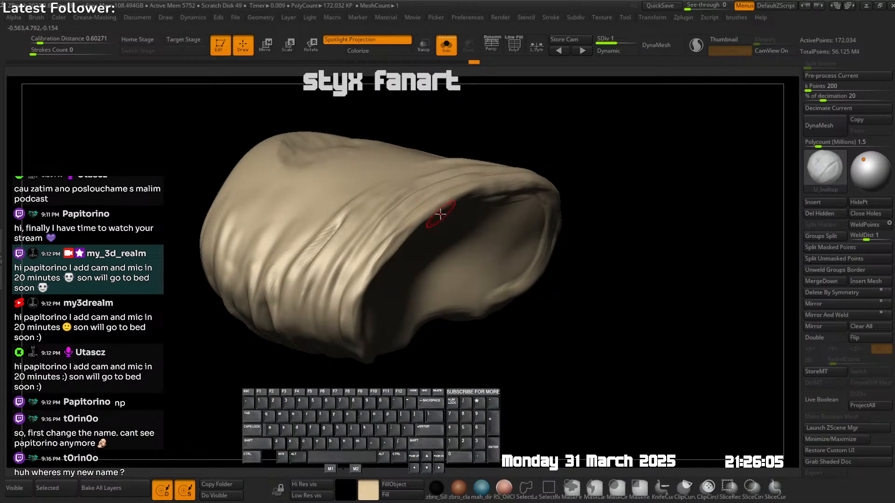
key(alt+s)
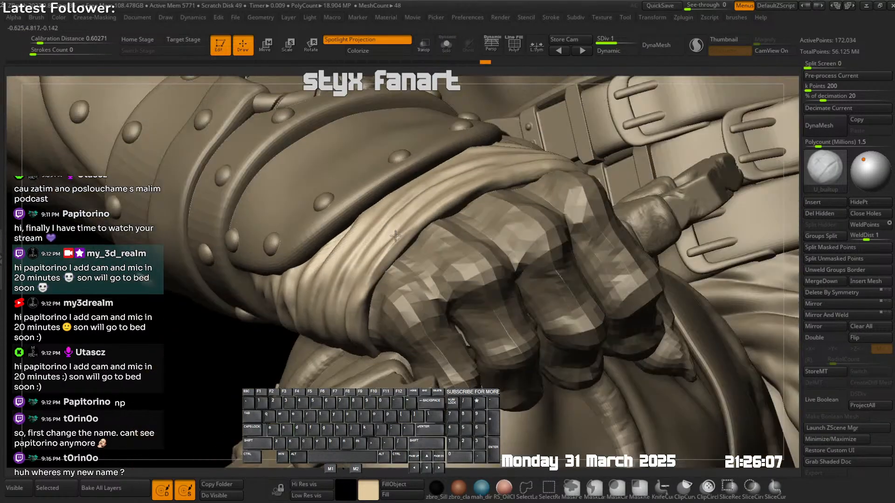
key(alt+s)
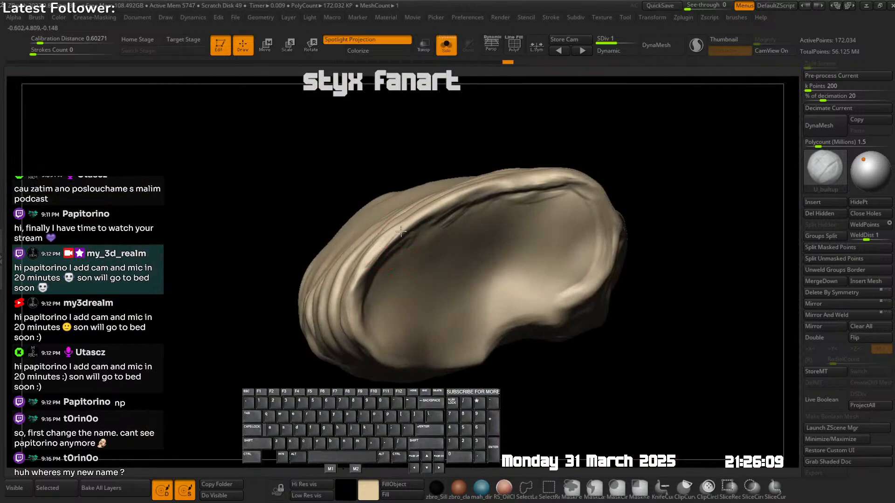
- Build up the cuff's front rim and check its fit over the knuckles with the full character shown
right_drag(393, 234, 395, 244)
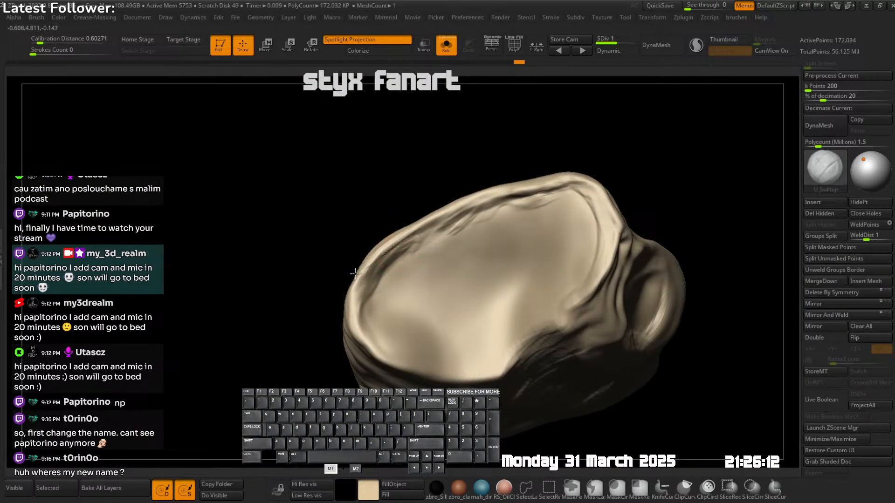
right_drag(449, 211, 421, 223)
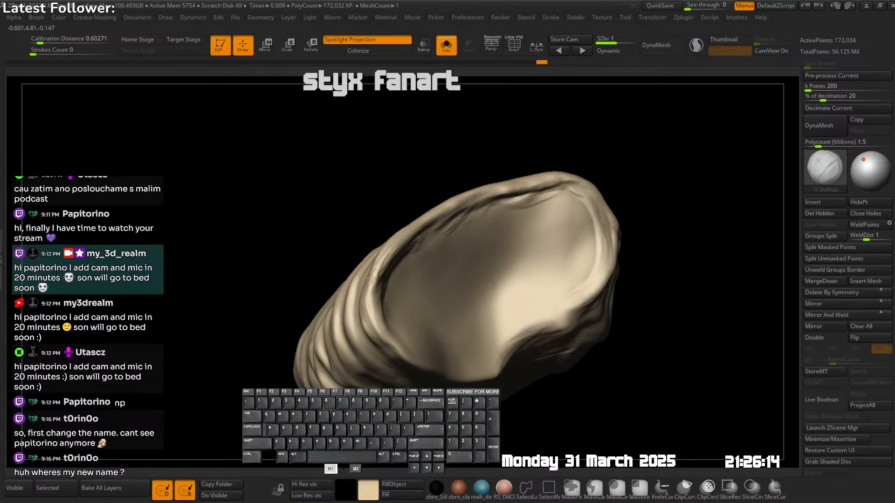
drag(399, 244, 373, 289)
key(Page_Down)
right_drag(410, 243, 432, 175)
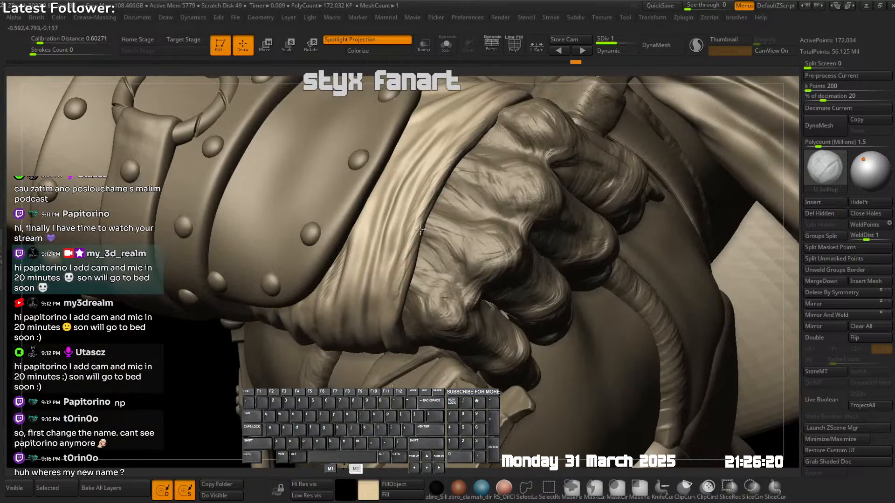
- Build up and smooth the glove cuff's wrinkles between the riveted plate and the knuckles on the thumb side
right_drag(391, 277, 429, 122)
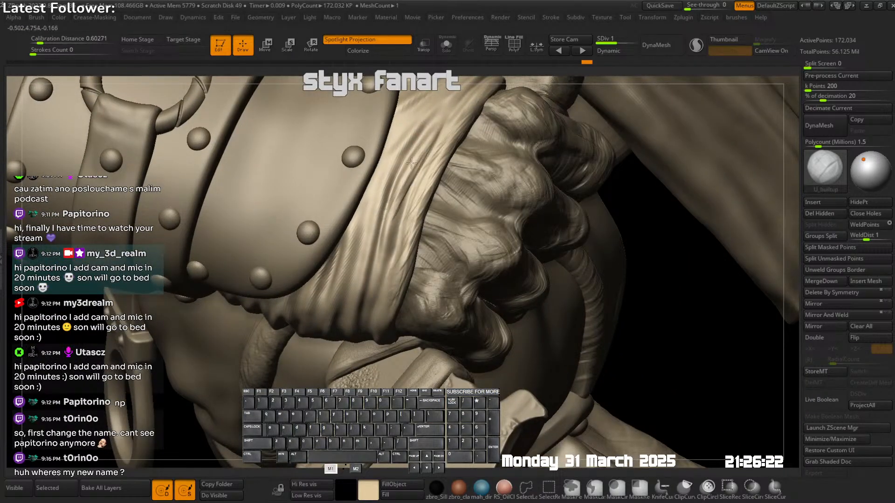
right_drag(386, 289, 439, 210)
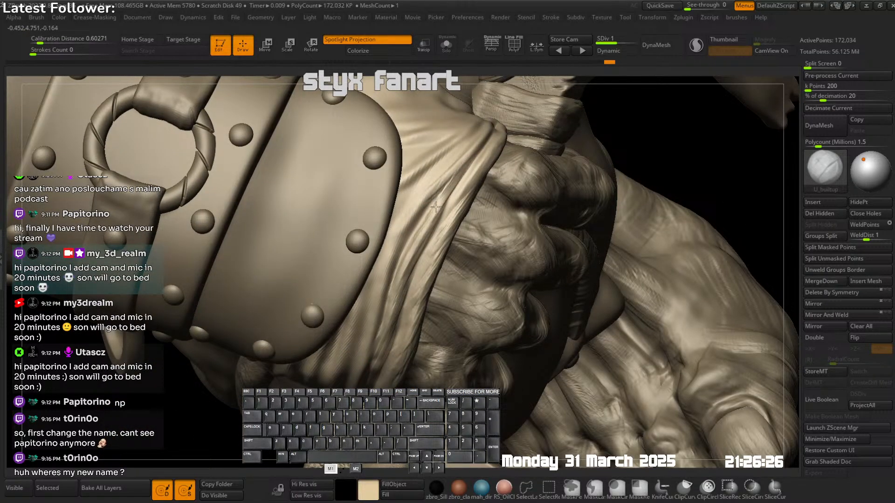
key(alt+s)
mouse_move(397, 233)
mouse_down()
mouse_move(346, 287)
mouse_move(479, 139)
mouse_up()
mouse_move(387, 201)
mouse_down()
mouse_move(413, 182)
mouse_move(361, 235)
mouse_move(396, 196)
mouse_move(358, 219)
mouse_move(413, 184)
mouse_move(370, 230)
mouse_move(476, 129)
mouse_move(429, 170)
mouse_move(463, 138)
mouse_move(493, 135)
mouse_up()
click(476, 215)
right_drag(409, 247, 411, 200)
mouse_move(455, 181)
mouse_down()
mouse_move(388, 288)
mouse_move(395, 274)
mouse_up()
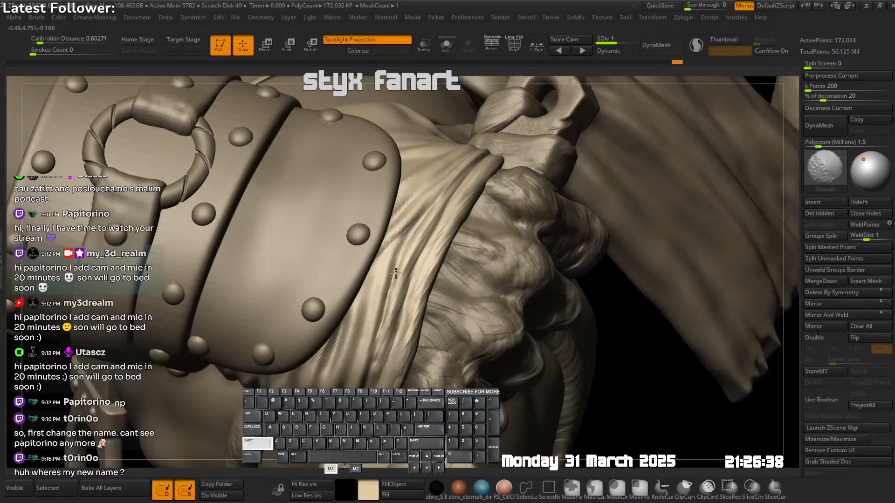
- Isolate the glove cuff and smooth the folds that converge beside the thumb opening
right_drag(446, 254, 503, 240)
key(alt+s)
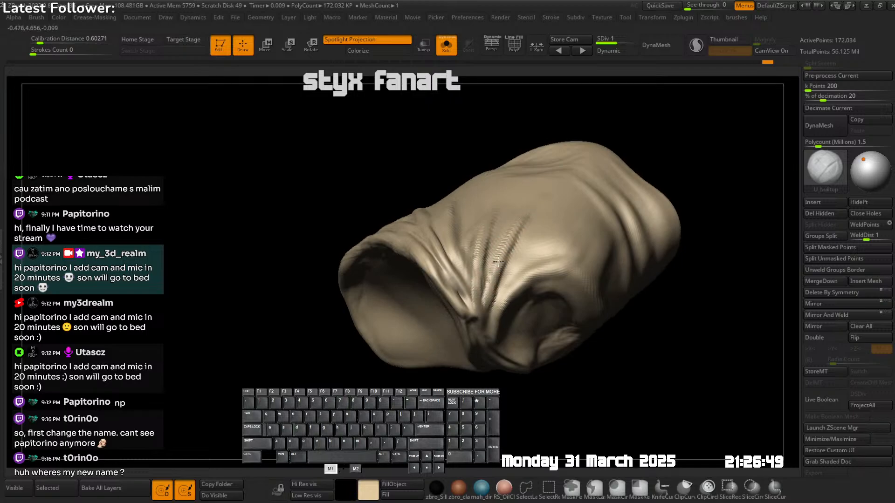
key(shift)
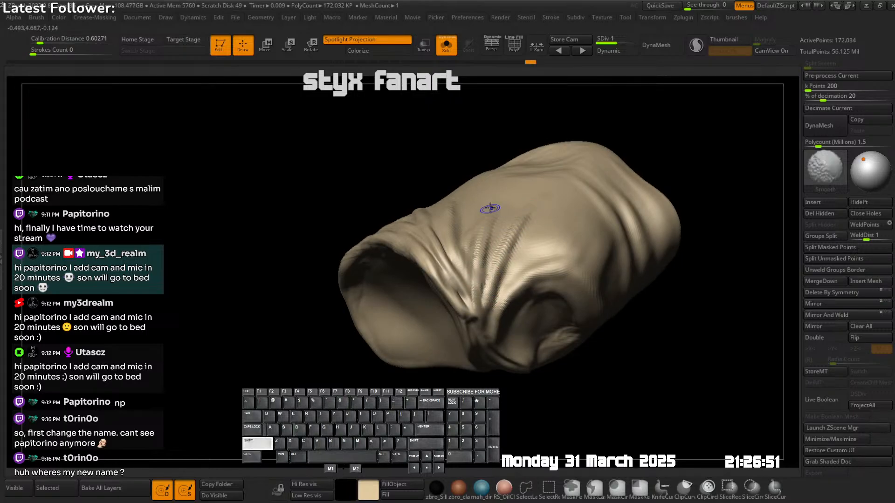
drag(491, 207, 482, 308)
mouse_move(493, 201)
mouse_down()
mouse_move(478, 260)
mouse_move(493, 307)
mouse_up()
mouse_move(492, 298)
ctrl+right_down()
mouse_move(473, 244)
mouse_move(505, 269)
mouse_move(485, 224)
mouse_move(548, 254)
ctrl+right_up()
key(s)
- Soften the cuff folds above the thumb with the hand and bracer visible
key(shift)
right_drag(511, 281, 515, 269)
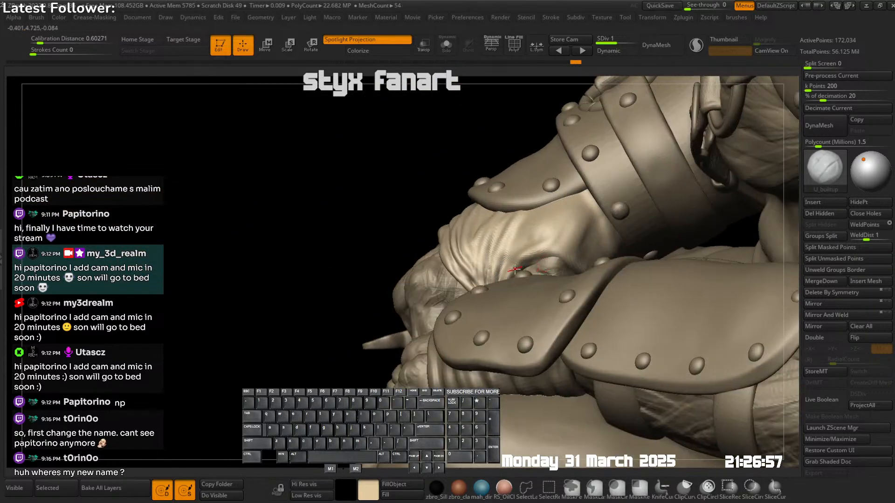
right_drag(564, 256, 524, 258)
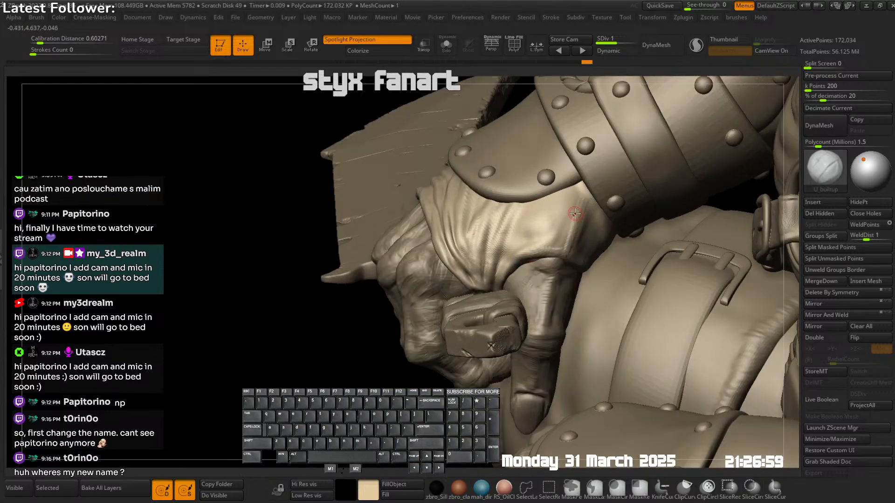
key(shift)
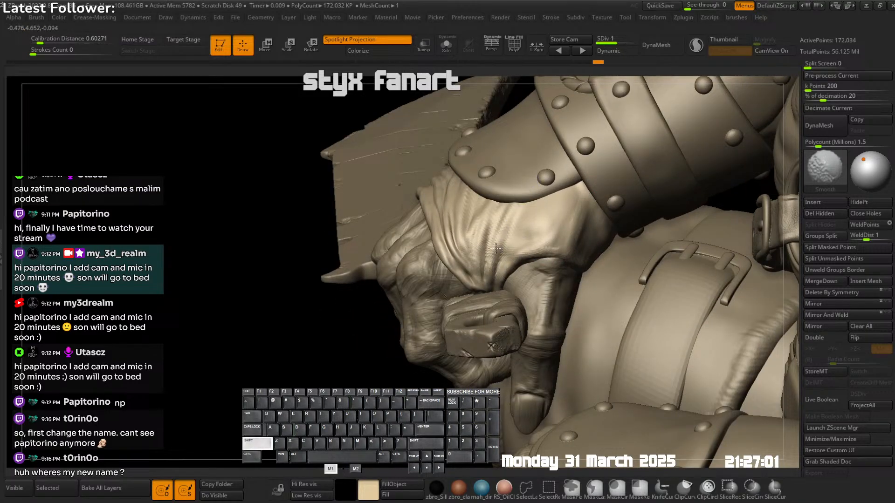
right_drag(497, 185, 522, 240)
key(a)
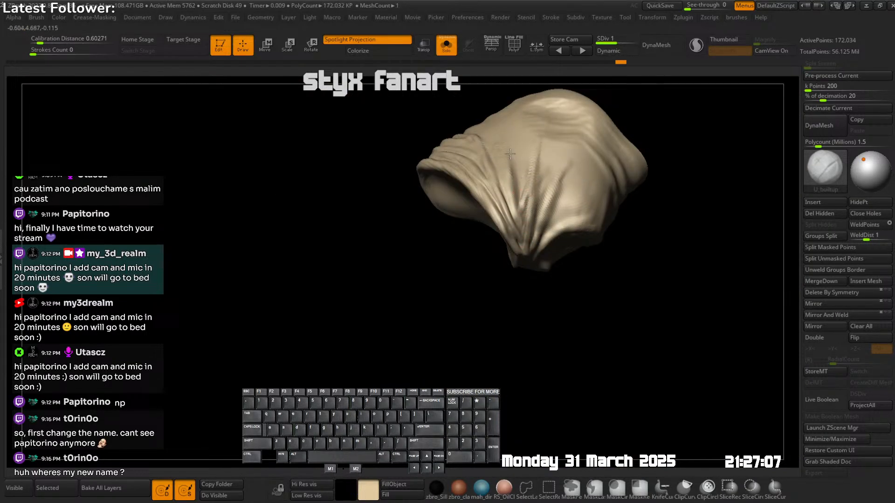
- Sculpt long folds across the isolated cuff towards the thumb gap and smooth them
right_drag(529, 159, 512, 233)
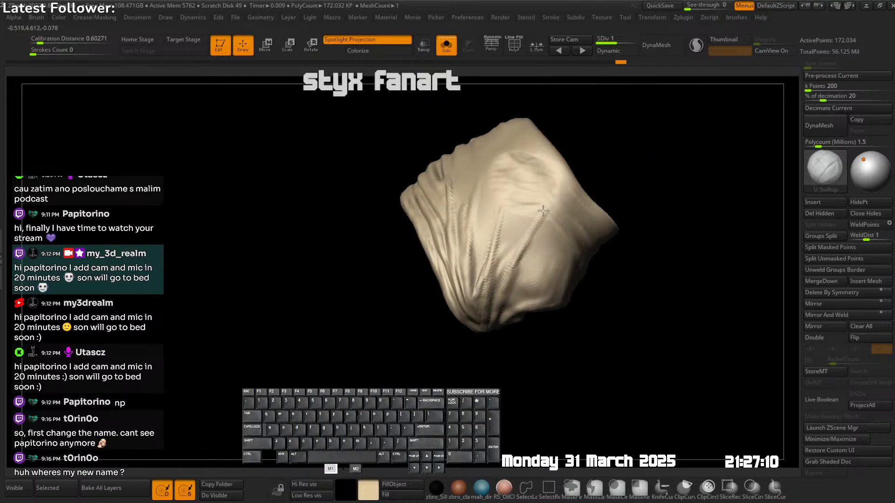
key(shift)
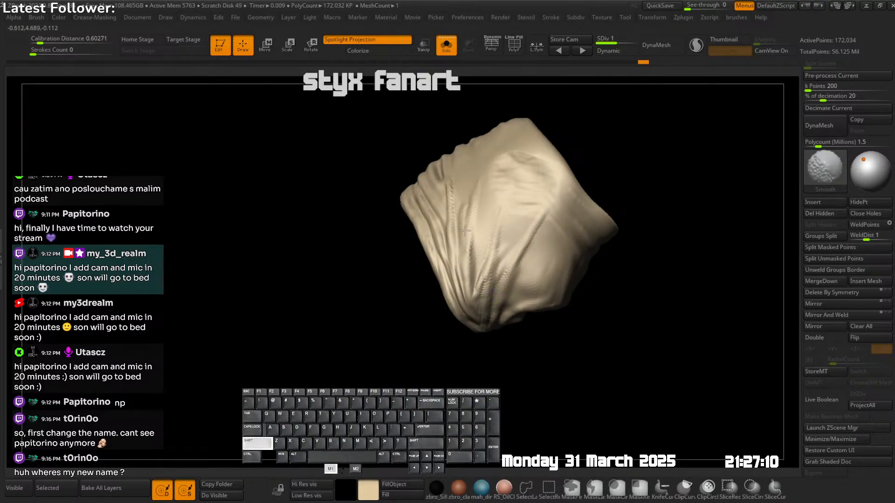
shift+drag(454, 280, 458, 287)
mouse_move(459, 287)
ctrl+right_down()
mouse_move(480, 228)
mouse_move(530, 225)
mouse_move(489, 250)
mouse_move(480, 280)
mouse_move(524, 225)
mouse_move(427, 256)
mouse_move(413, 307)
mouse_move(445, 240)
mouse_move(450, 273)
ctrl+right_up()
key(a)
- Select the bracer's riveted hand plate and build up a raised rim along its outer edge
alt+click(413, 306)
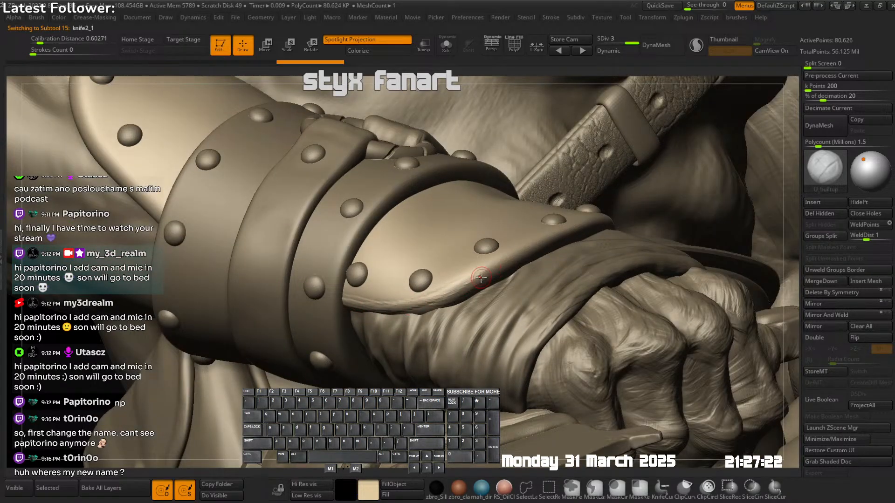
drag(353, 303, 346, 301)
drag(537, 243, 459, 285)
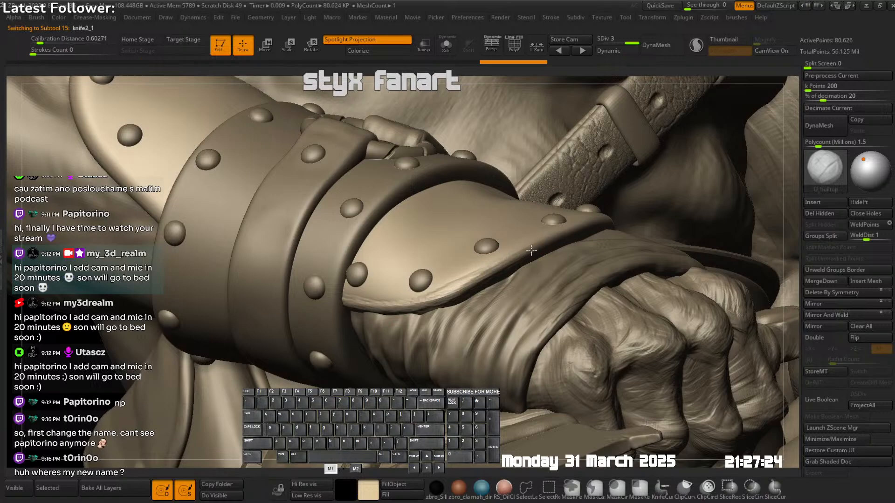
right_drag(471, 267, 487, 224)
mouse_move(515, 256)
shift+mouse_down()
mouse_move(485, 268)
mouse_move(526, 240)
shift+mouse_up()
right_drag(526, 240, 509, 270)
drag(507, 256, 605, 187)
drag(557, 224, 578, 209)
- Extend the hand plate's raised rim along its front edge above the knuckles
right_drag(550, 260, 560, 225)
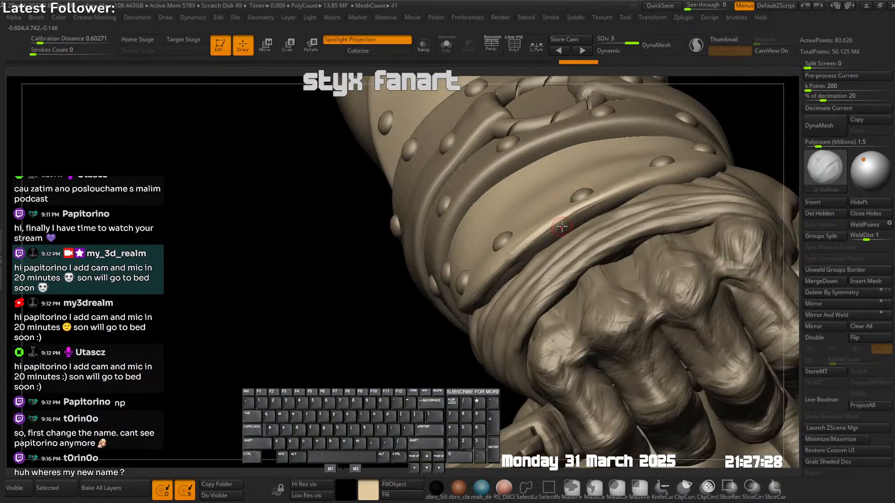
drag(504, 272, 591, 209)
drag(493, 289, 610, 194)
right_drag(585, 206, 668, 173)
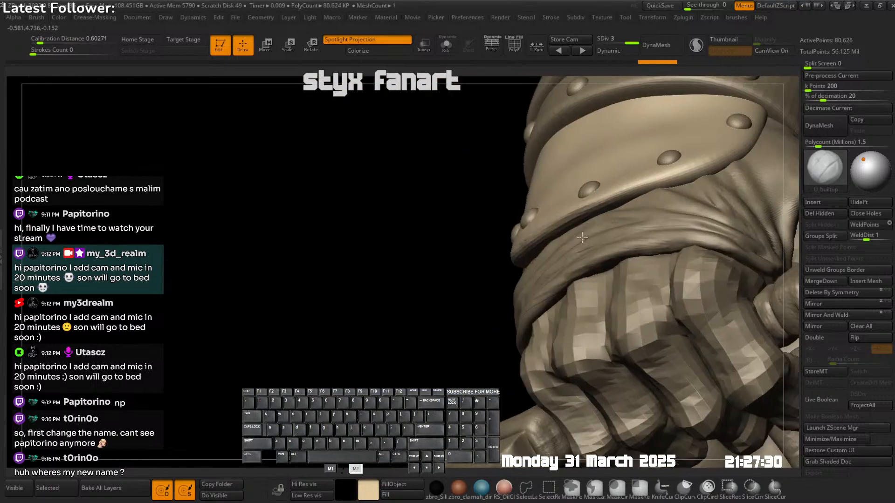
mouse_move(674, 172)
mouse_down()
mouse_move(583, 215)
mouse_move(676, 179)
mouse_up()
alt+right_drag(643, 186, 610, 201)
right_drag(611, 200, 592, 229)
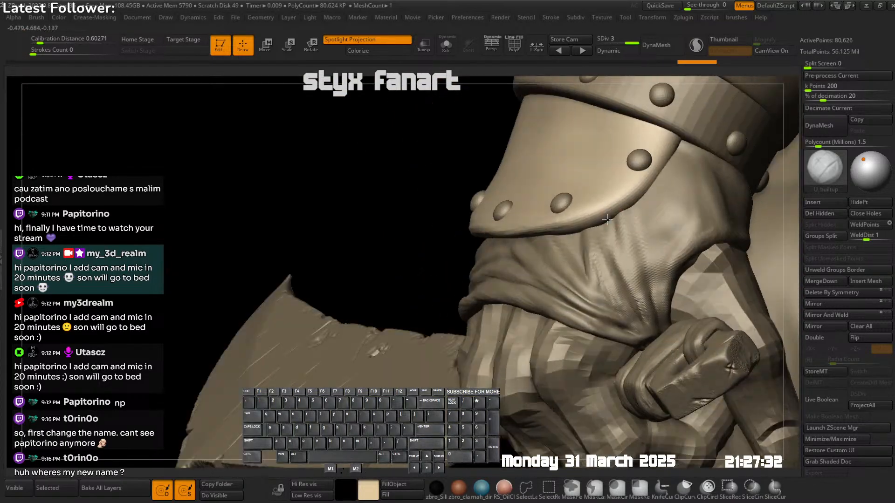
- Build up the hand plate's rim around its thumb-side curve and smooth it
mouse_move(656, 174)
mouse_down()
mouse_move(667, 152)
mouse_move(573, 230)
mouse_move(517, 235)
mouse_up()
drag(650, 183, 535, 234)
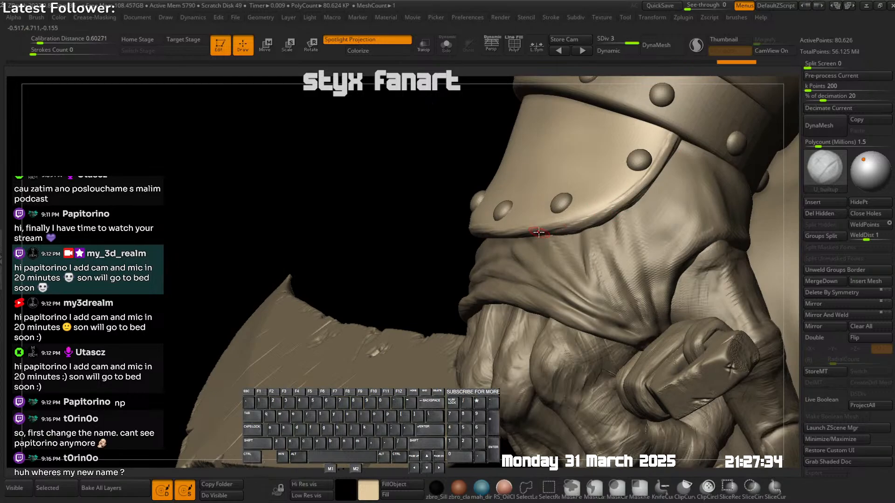
mouse_move(609, 212)
mouse_down()
mouse_move(594, 226)
mouse_move(657, 168)
mouse_move(680, 132)
mouse_up()
shift+drag(661, 172, 650, 168)
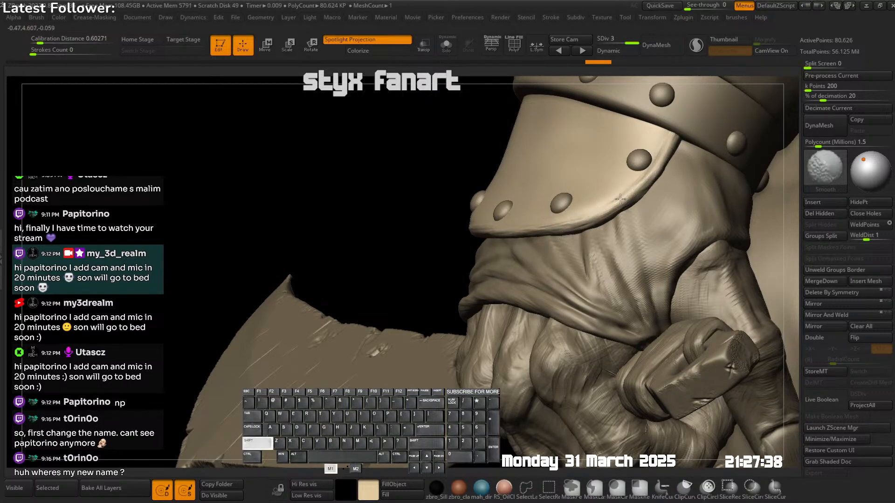
shift+drag(593, 217, 536, 229)
- Check the hand plate's rim against the whole forearm, then reselect the plate and smooth its front edge
mouse_move(532, 223)
ctrl+right_down()
mouse_move(508, 190)
mouse_move(489, 237)
mouse_move(549, 279)
mouse_move(476, 243)
mouse_move(499, 206)
mouse_move(514, 209)
mouse_move(453, 264)
ctrl+right_up()
alt+click(478, 186)
drag(453, 264, 490, 251)
drag(438, 275, 421, 299)
mouse_move(466, 280)
ctrl+right_down()
mouse_move(508, 235)
mouse_move(543, 243)
mouse_move(571, 285)
ctrl+right_up()
right_drag(571, 284, 546, 292)
alt+click(474, 313)
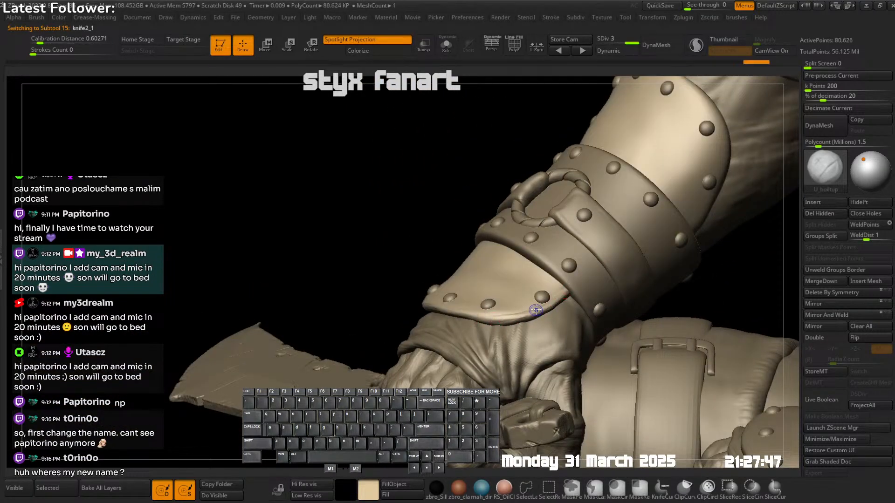
key(shift)
shift+drag(537, 304, 503, 311)
- Build up a raised rim along the outer edge of the bracer's upper plate near the elbow
mouse_move(621, 224)
alt+right_down()
mouse_move(480, 284)
mouse_move(571, 214)
alt+right_up()
key(v)
key(f)
mouse_move(592, 296)
ctrl+right_down()
mouse_move(589, 256)
mouse_move(615, 219)
mouse_move(528, 246)
mouse_move(530, 211)
ctrl+right_up()
key(v)
drag(532, 193, 523, 261)
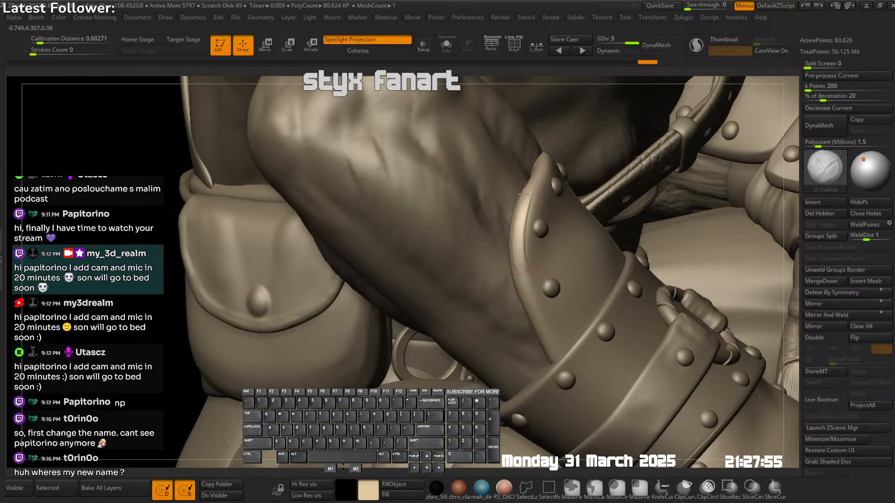
mouse_move(522, 226)
mouse_down()
mouse_move(536, 321)
mouse_move(551, 346)
mouse_up()
right_drag(551, 344, 537, 315)
drag(536, 310, 551, 344)
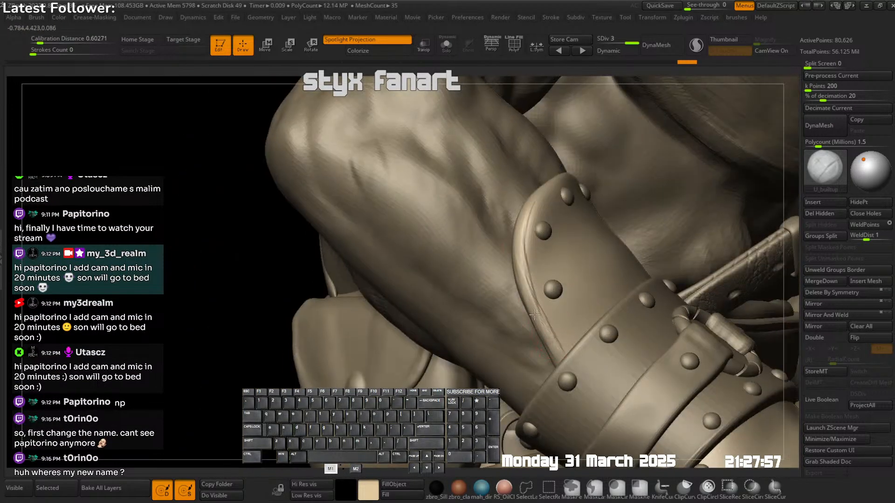
drag(516, 224, 519, 248)
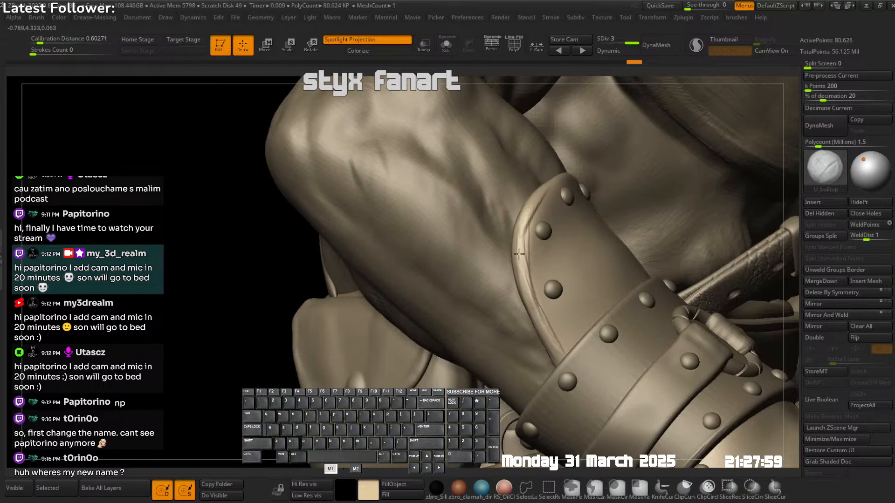
- Smooth the upper plate's rim near the strap and continue the rim around the plate's rounded outer corner
key(shift)
shift+drag(560, 365, 563, 367)
right_drag(563, 367, 511, 375)
drag(561, 172, 538, 199)
drag(581, 155, 530, 212)
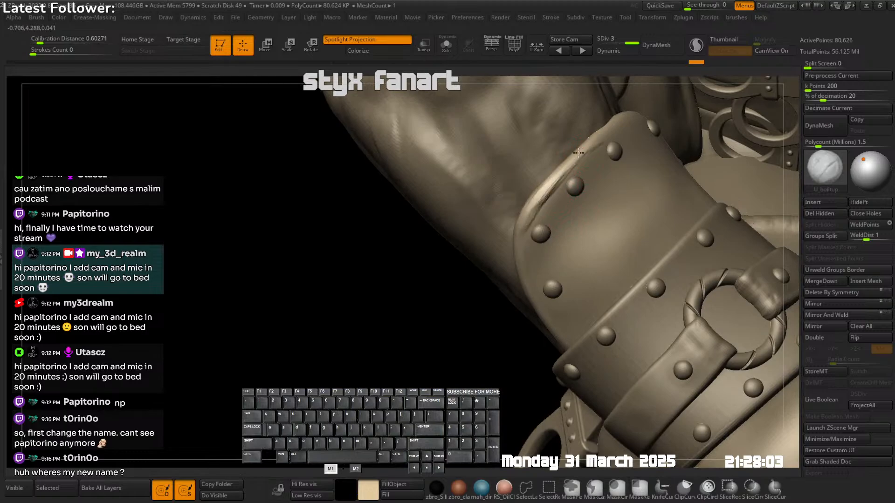
drag(579, 153, 606, 138)
- Carry the upper plate's raised rim across its top edge to the inner side of the forearm
alt+right_drag(643, 124, 578, 191)
right_drag(578, 191, 553, 208)
drag(439, 293, 477, 257)
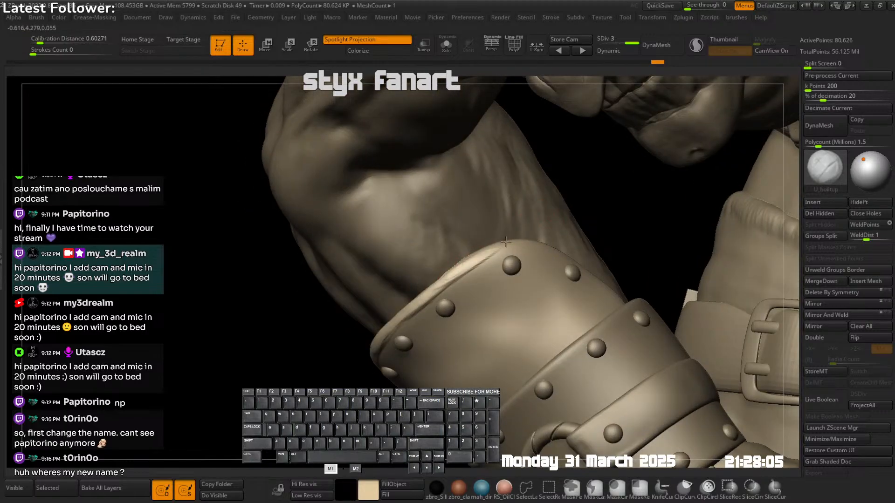
right_drag(507, 245, 573, 258)
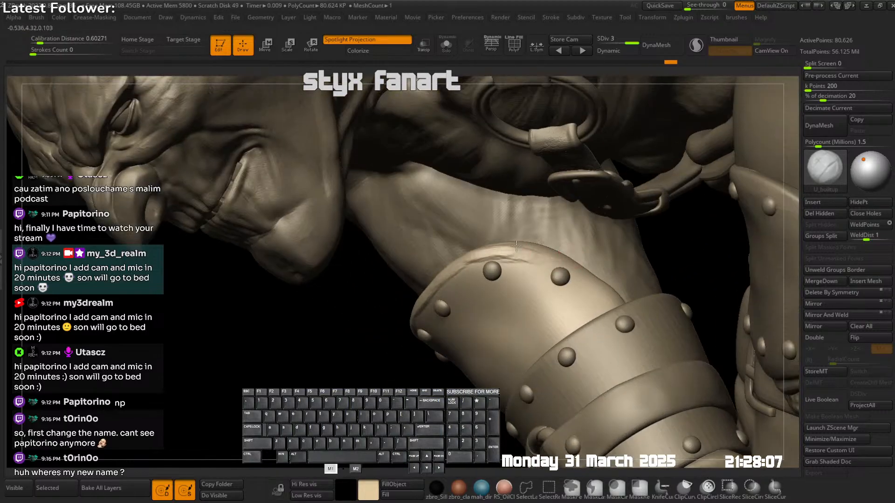
drag(535, 241, 559, 252)
mouse_move(560, 252)
right_down()
mouse_move(605, 253)
mouse_move(553, 276)
mouse_move(551, 254)
right_up()
key(alt+s)
mouse_move(551, 247)
mouse_down()
mouse_move(567, 263)
mouse_move(559, 375)
mouse_move(554, 245)
mouse_move(541, 284)
mouse_up()
key(alt+s)
- Thicken the rim on the upper plate's top outer edge and smooth the strokes
mouse_move(541, 284)
right_down()
mouse_move(594, 253)
mouse_move(448, 278)
right_up()
key(shift)
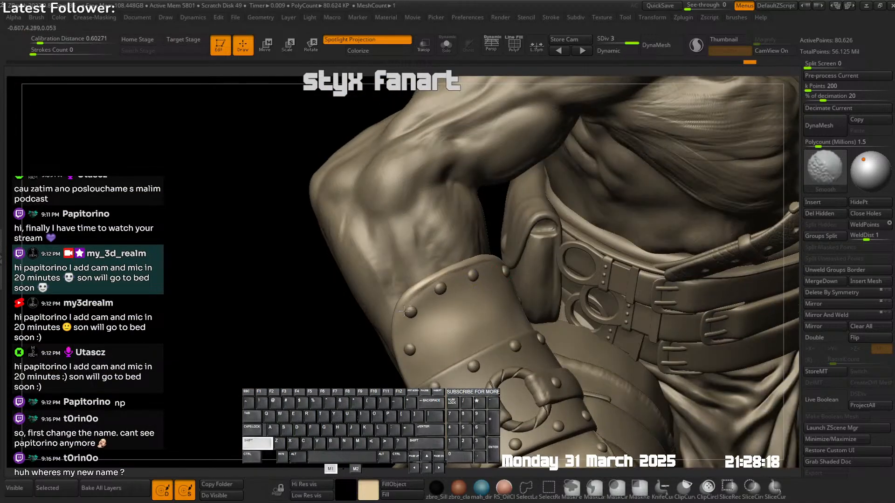
mouse_move(404, 311)
right_down()
mouse_move(437, 279)
mouse_move(425, 320)
mouse_move(422, 303)
right_up()
mouse_move(424, 293)
mouse_down()
mouse_move(458, 240)
mouse_move(449, 240)
mouse_up()
mouse_move(428, 316)
mouse_down()
mouse_move(441, 244)
mouse_move(460, 232)
mouse_up()
mouse_move(465, 245)
mouse_down()
mouse_move(447, 272)
mouse_move(437, 317)
mouse_up()
mouse_move(431, 305)
shift+mouse_down()
mouse_move(436, 279)
mouse_move(418, 277)
shift+mouse_up()
- Sculpt and smooth the thickness of the upper plate's edge where it stands off the forearm
right_drag(418, 277, 425, 282)
drag(425, 282, 431, 249)
right_drag(431, 250, 410, 284)
drag(410, 285, 422, 359)
drag(422, 359, 412, 319)
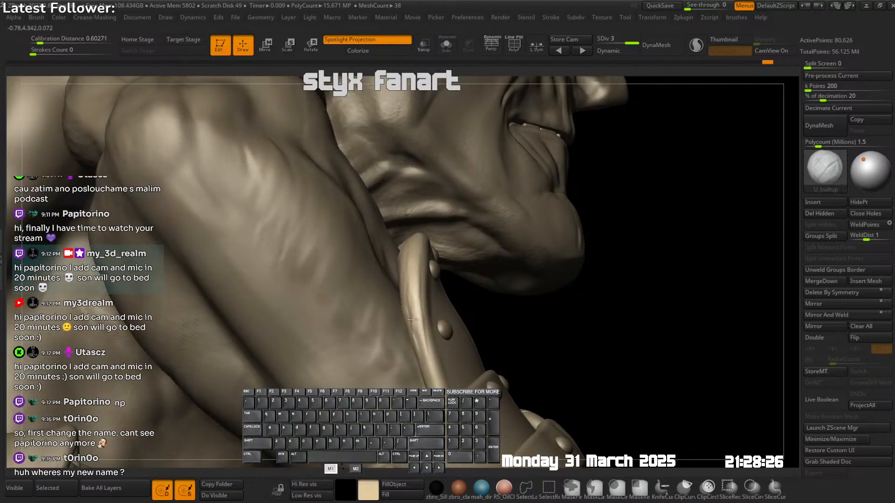
key(shift)
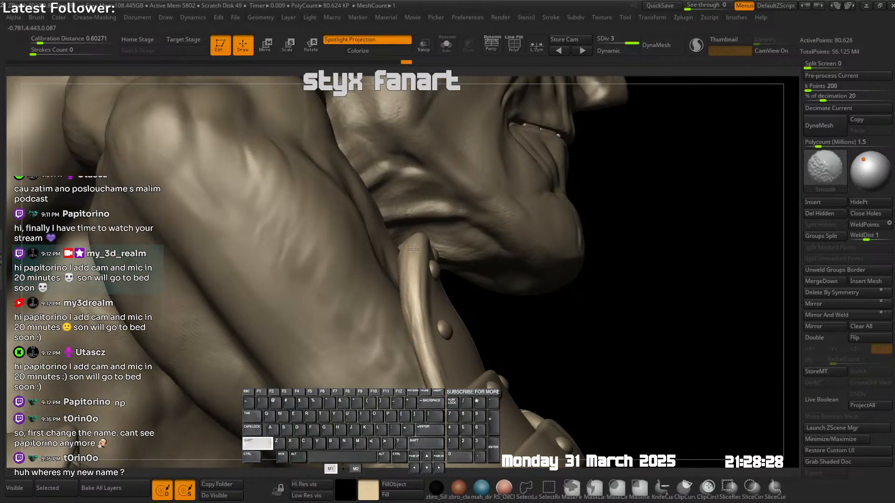
shift+drag(413, 249, 415, 254)
- Smooth the raised rim along the upper plate's top edge, working from the outer to the inner side
mouse_move(414, 254)
ctrl+right_down()
mouse_move(410, 210)
mouse_move(467, 307)
ctrl+right_up()
mouse_move(343, 369)
alt+right_down()
mouse_move(466, 334)
mouse_move(416, 237)
alt+right_up()
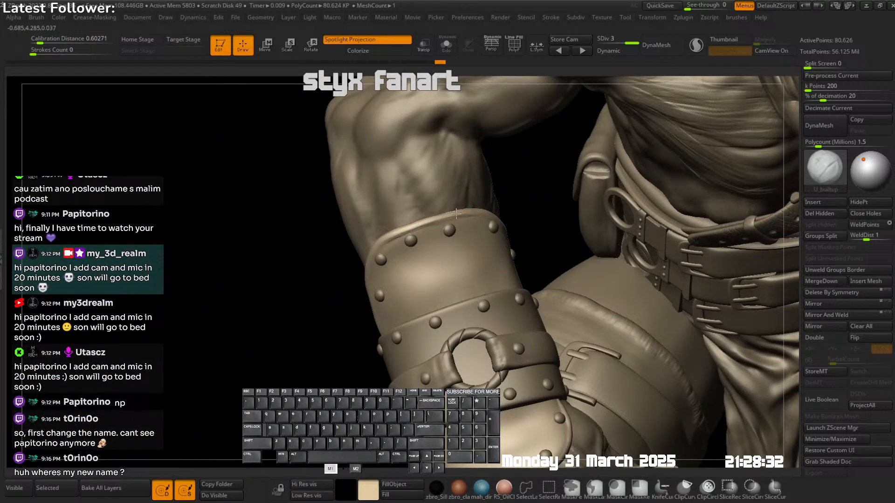
key(shift)
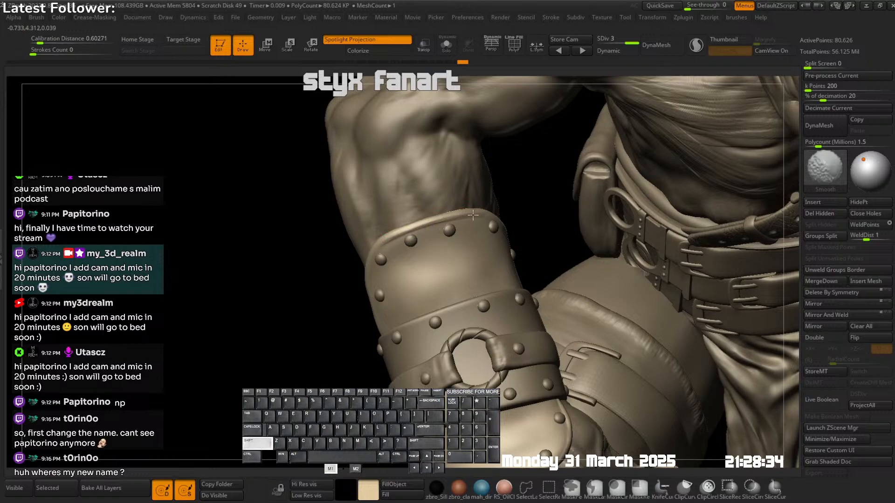
right_drag(473, 214, 518, 233)
key(shift)
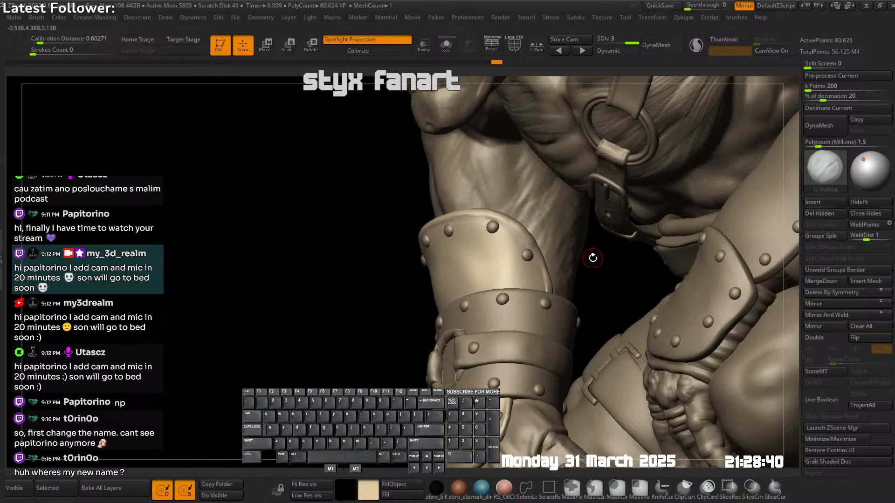
- Define the rim on the upper plate's inner curve by building it up and carving along it
right_drag(542, 258, 533, 235)
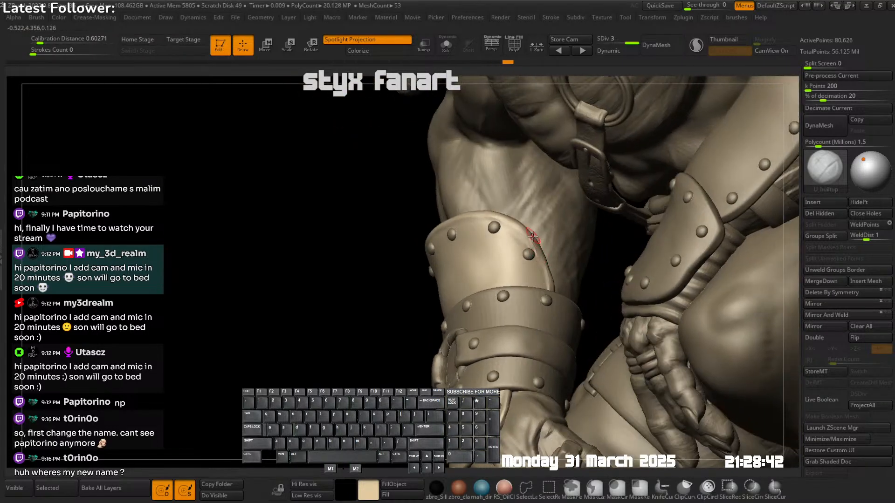
drag(535, 248, 514, 232)
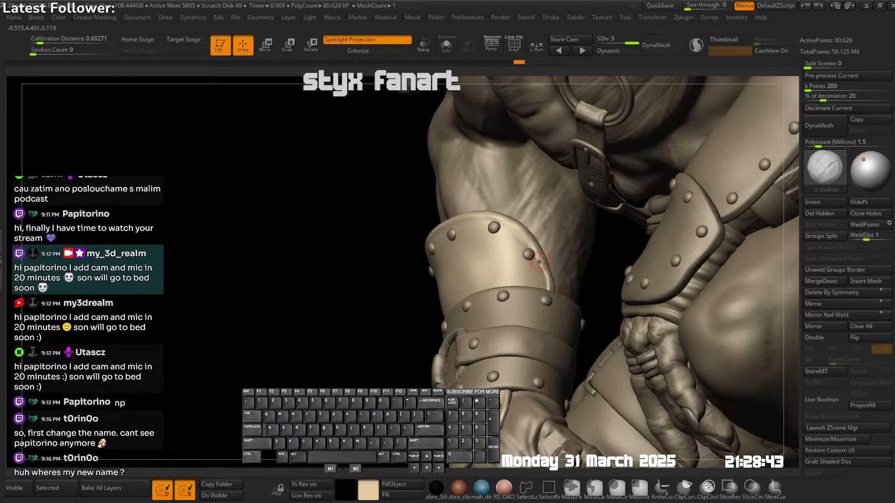
alt+drag(544, 267, 521, 234)
ctrl+right_drag(467, 252, 511, 240)
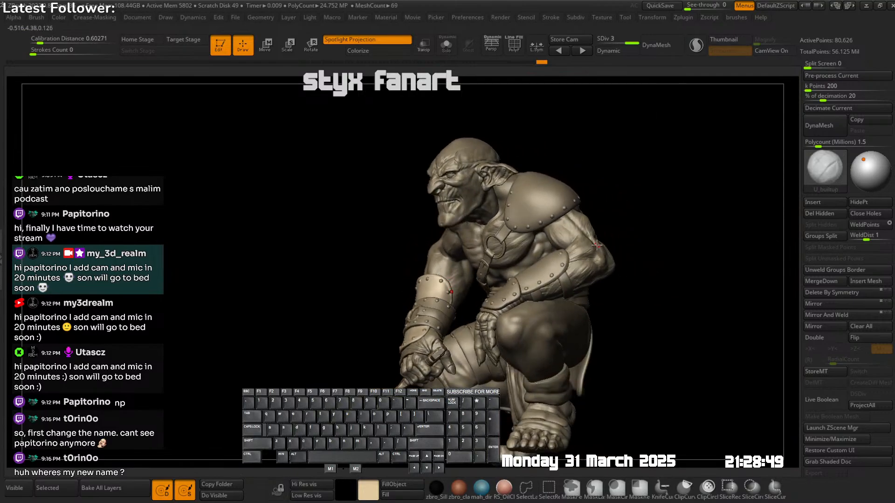
- Select the body subtool and collapse the expanded folders in the subtool list, including r_hand
right_drag(596, 245, 508, 285)
alt+click(362, 316)
alt+right_drag(362, 316, 461, 237)
alt+right_drag(424, 261, 497, 260)
key(t)
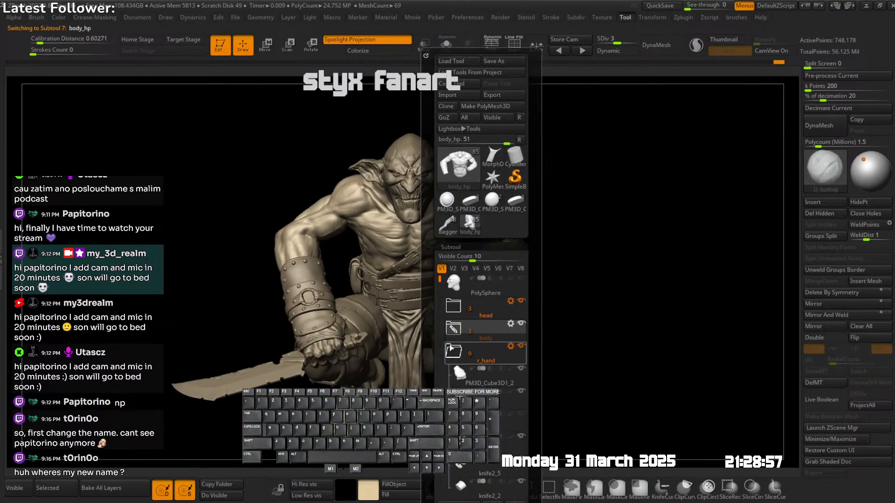
click(453, 352)
click(453, 396)
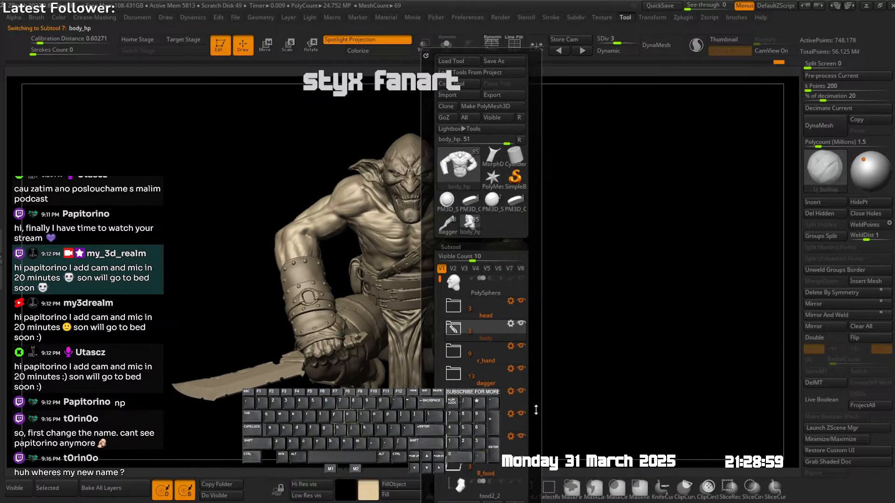
drag(539, 409, 533, 386)
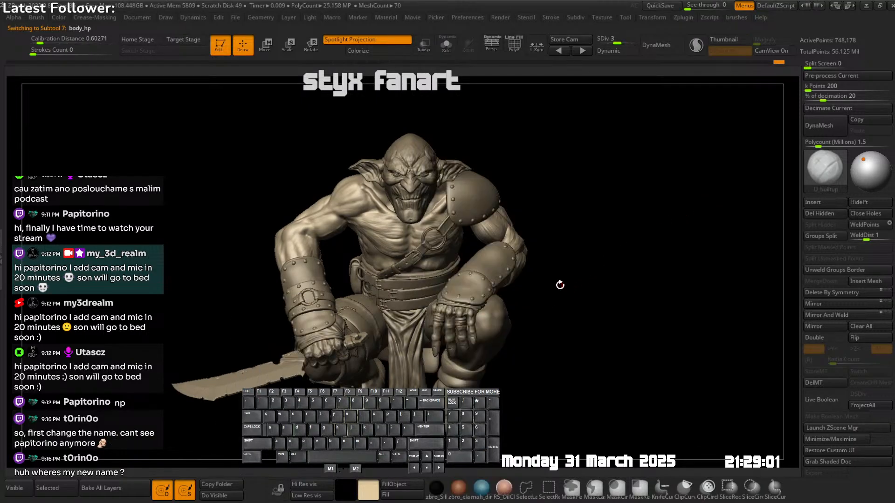
- Move the PM3D_Cylinder3D2_12 buckle out of the stand folder to just below PM3D_Cylinder3D2_7 in the folder above strap
key(t)
drag(503, 309, 495, 438)
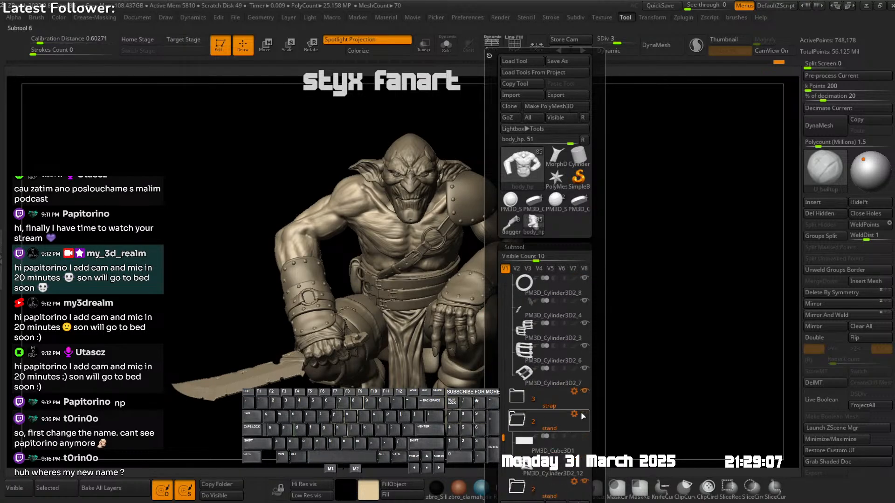
click(581, 468)
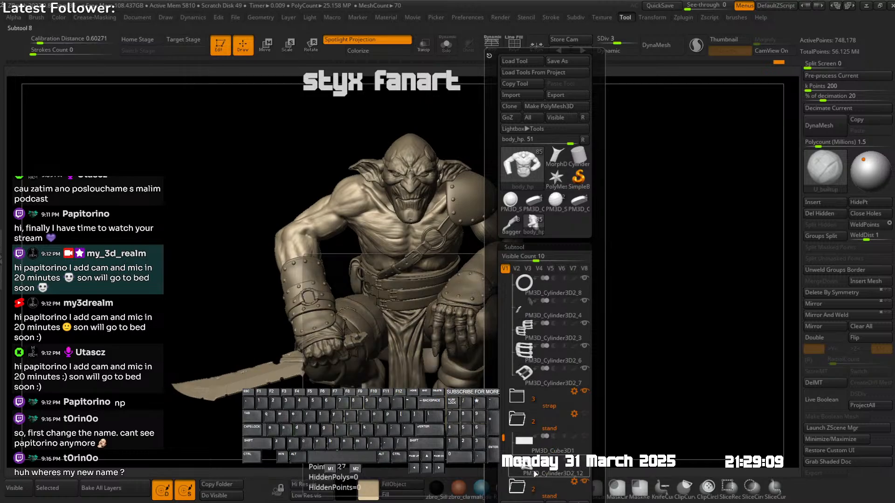
click(584, 436)
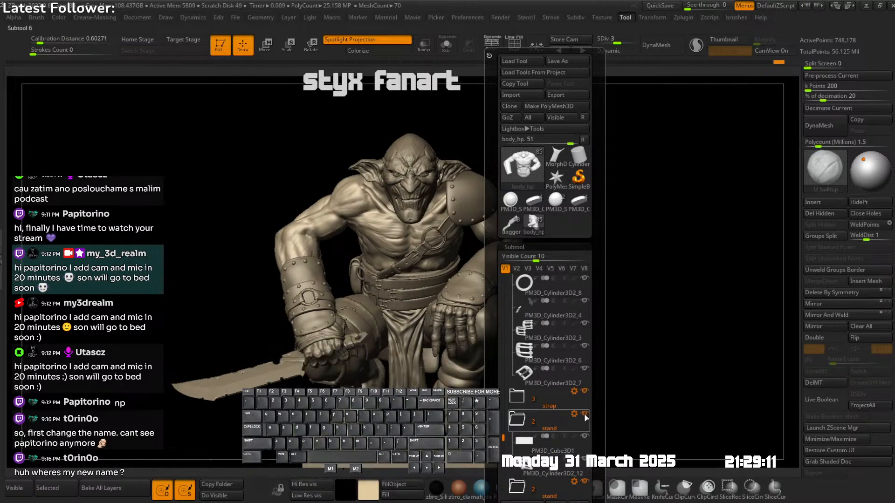
click(529, 472)
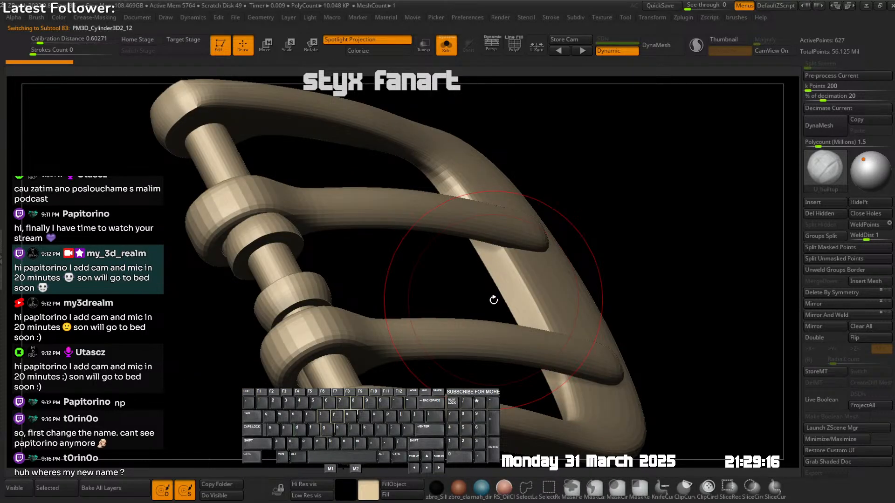
key(shift+s)
ctrl+right_drag(635, 276, 335, 256)
alt+right_drag(335, 257, 505, 266)
key(shift+t)
drag(560, 405, 554, 395)
key(ctrl+Up)
key(ctrl+Up)
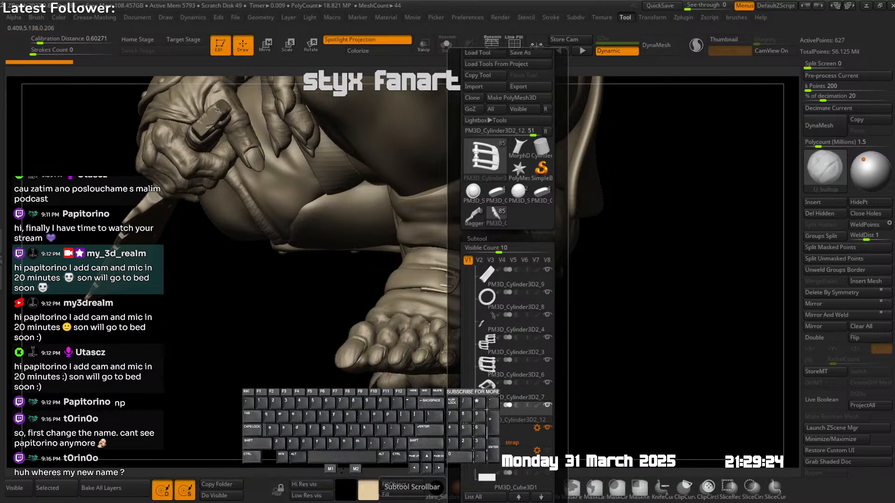
- Move the PM3D_Cylinder3D2_15 buckle from the second stand folder up into the strap folder
scroll(551, 396, down, 5)
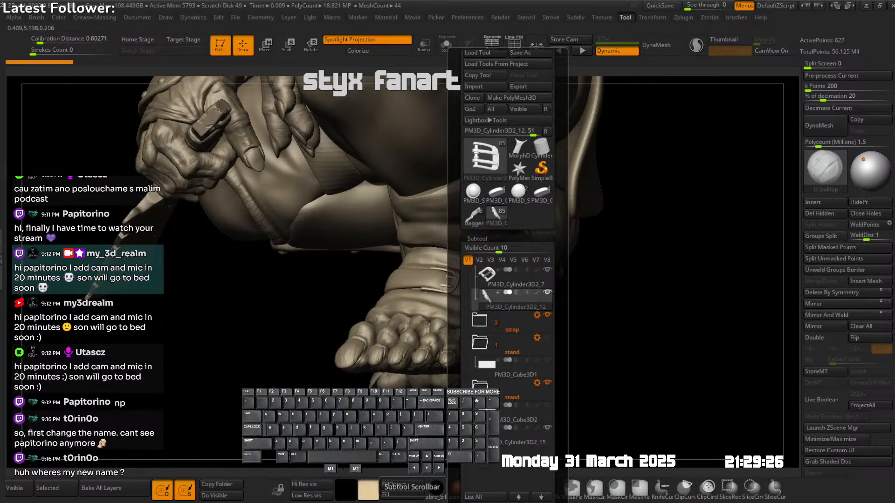
click(522, 435)
key(ctrl+Up)
key(ctrl+Up)
key(ctrl+Up)
key(ctrl+Up)
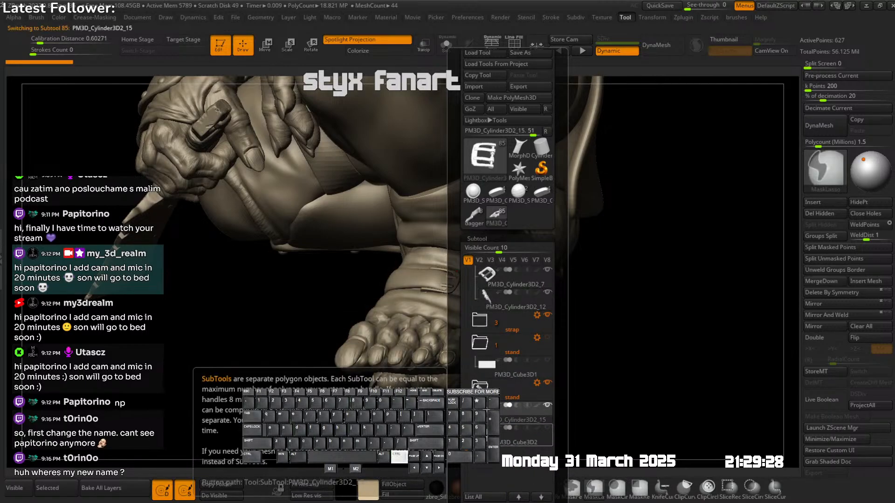
key(ctrl+Up)
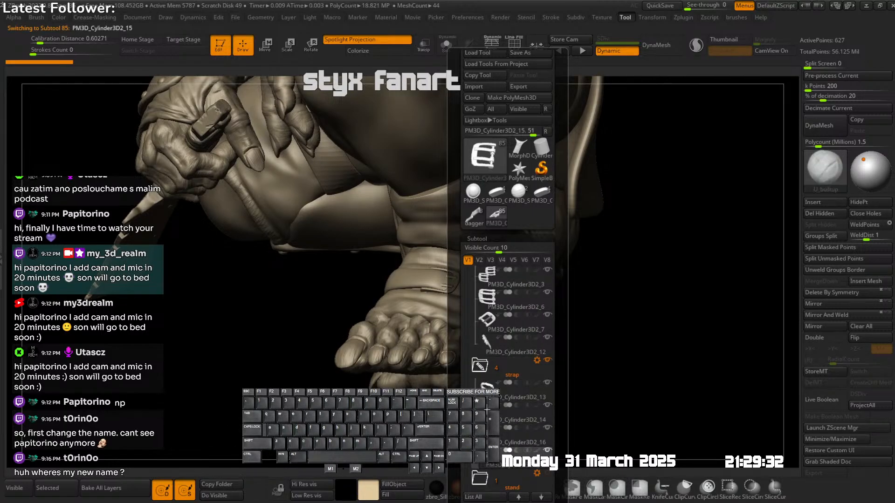
- Show the wireframe and delete the duplicate stand block PM3D_Cube3D2
scroll(486, 420, down, 4)
click(488, 455)
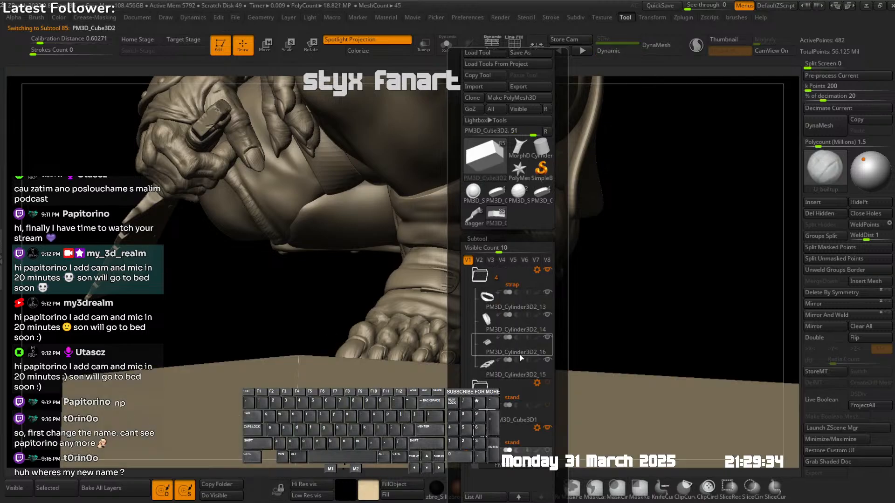
right_drag(621, 294, 515, 295)
key(shift+f)
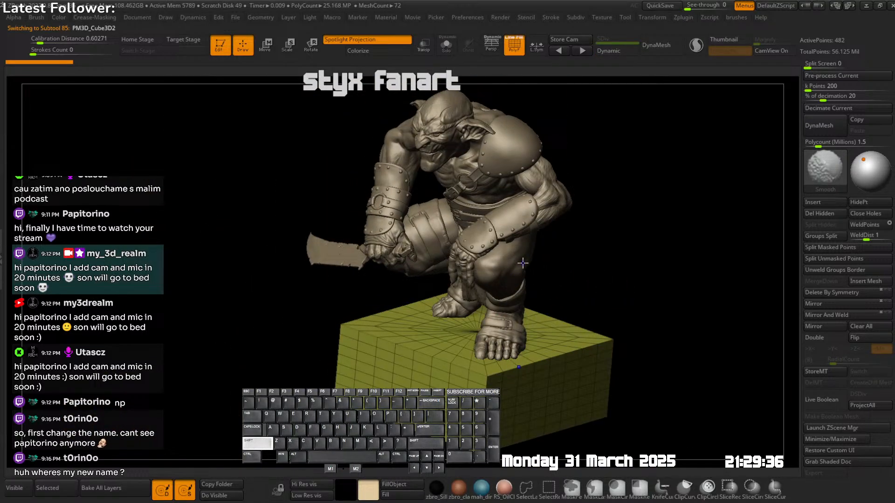
click(438, 487)
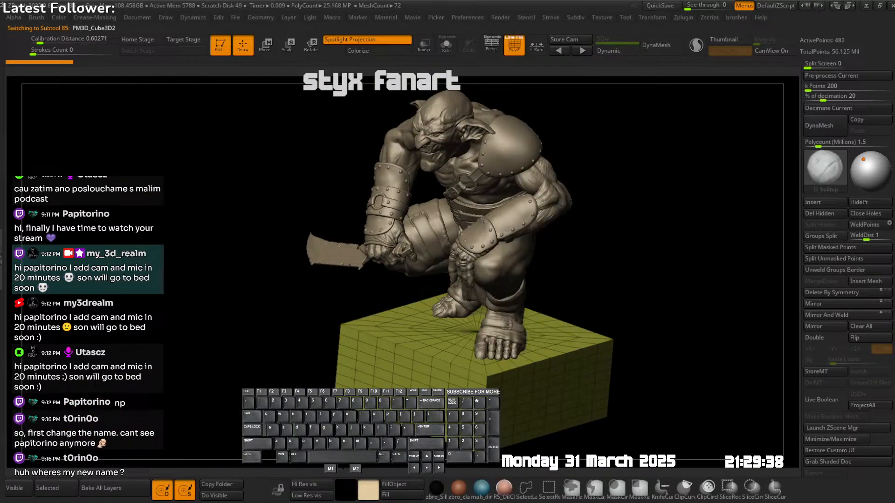
click(472, 471)
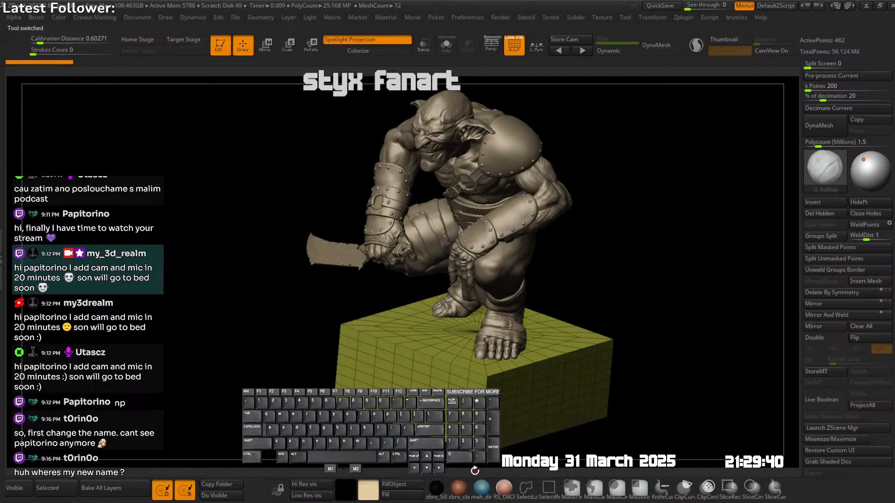
- Check the remaining stand block beneath the figure and save the project
shift+right_drag(490, 361, 508, 343)
key(F1)
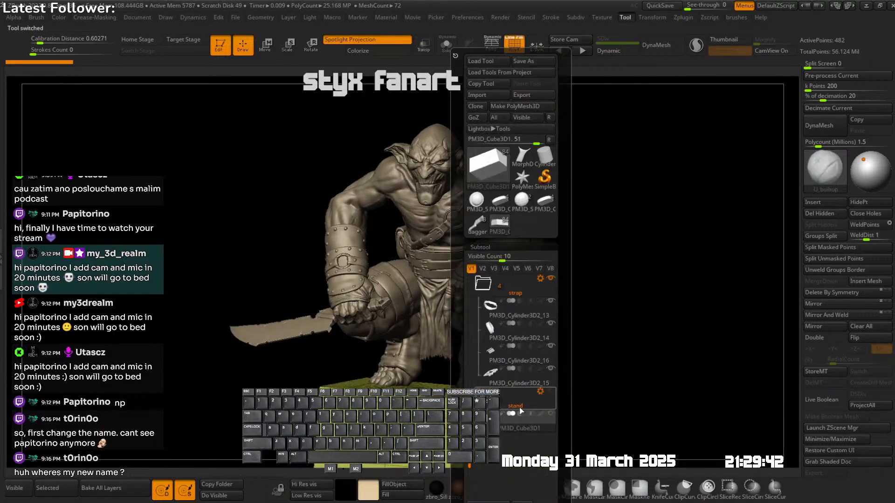
mouse_move(517, 428)
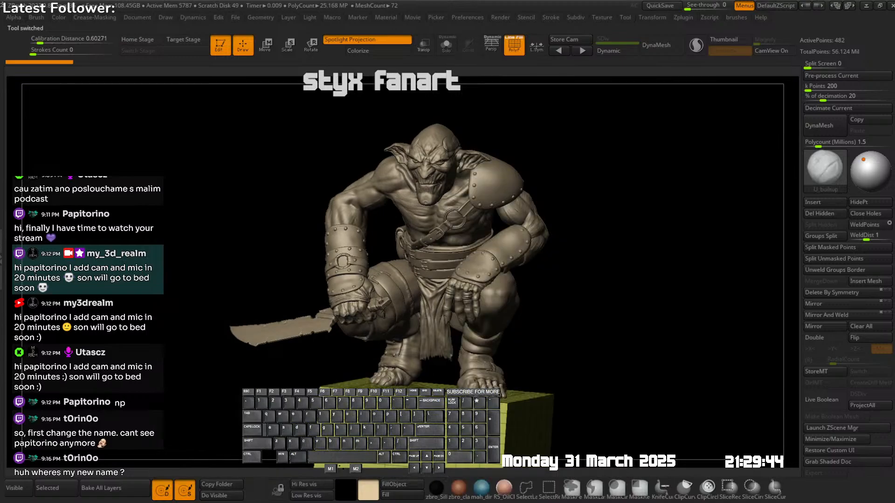
shift+right_drag(471, 298, 452, 251)
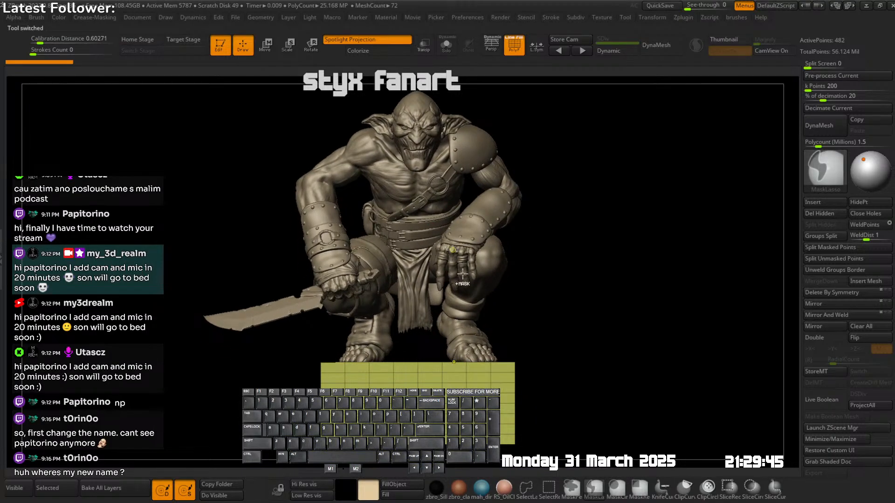
key(Left)
key(ctrl+s)
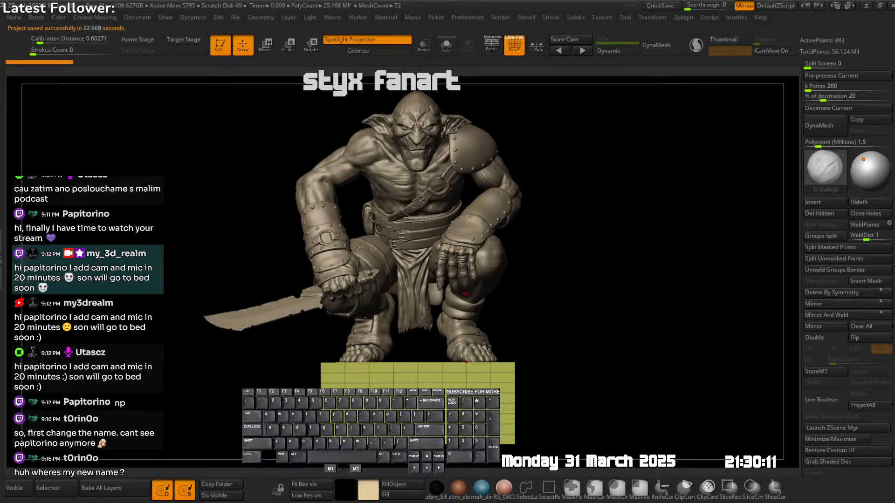
click(465, 294)
click(465, 293)
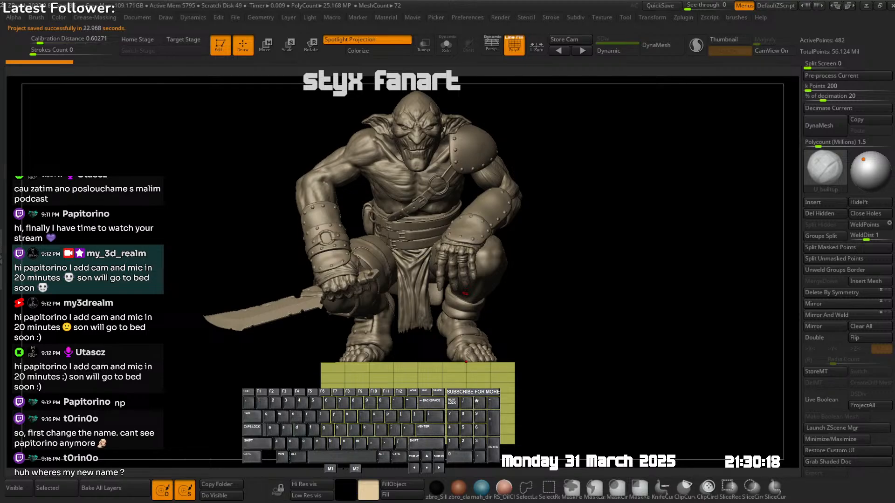
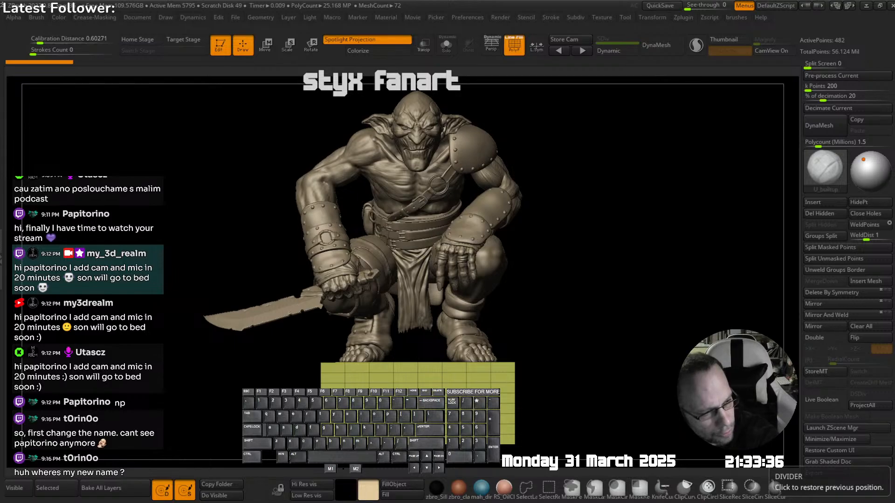
text(a v )
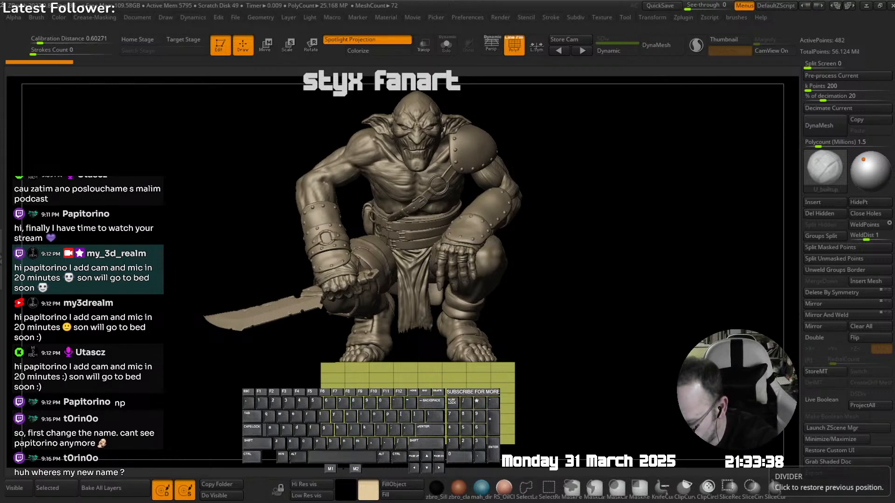
text(in)
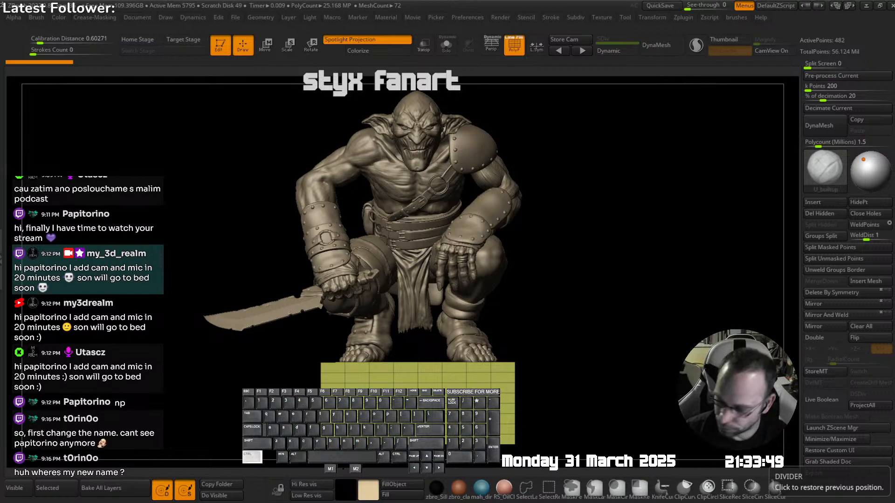
key(ctrl+c)
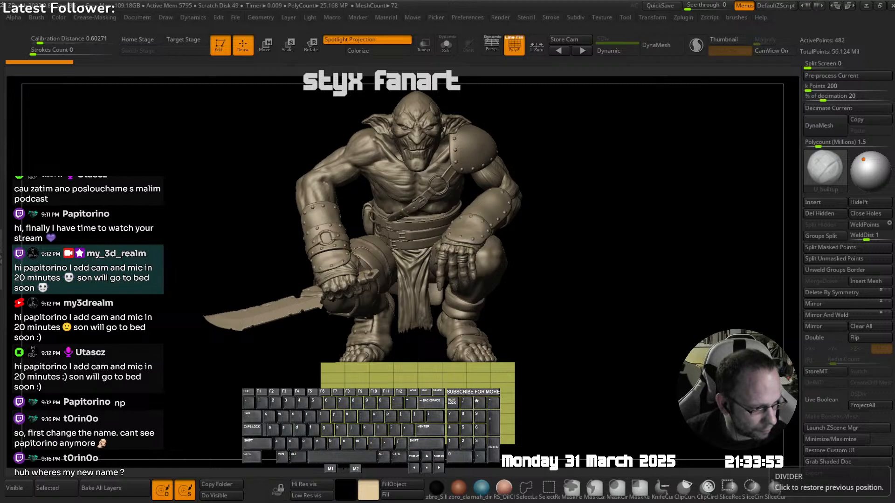
key(ctrl+v)
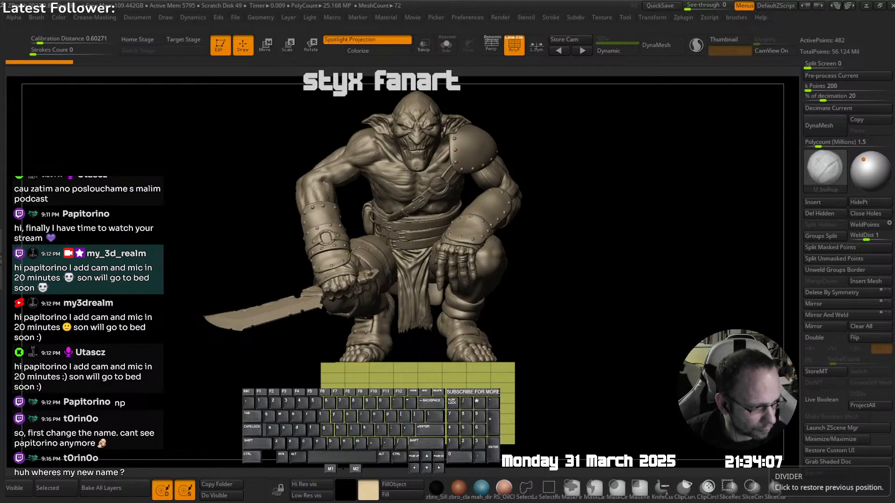
key(BackSpace)
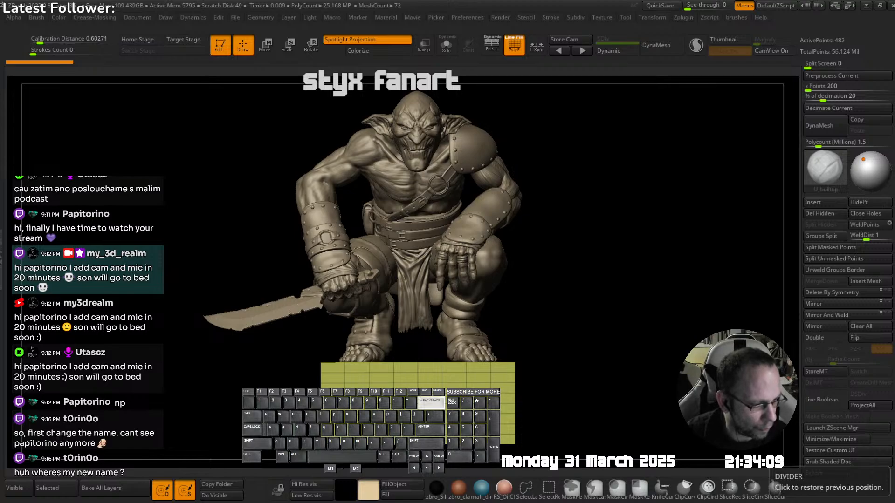
key(ctrl)
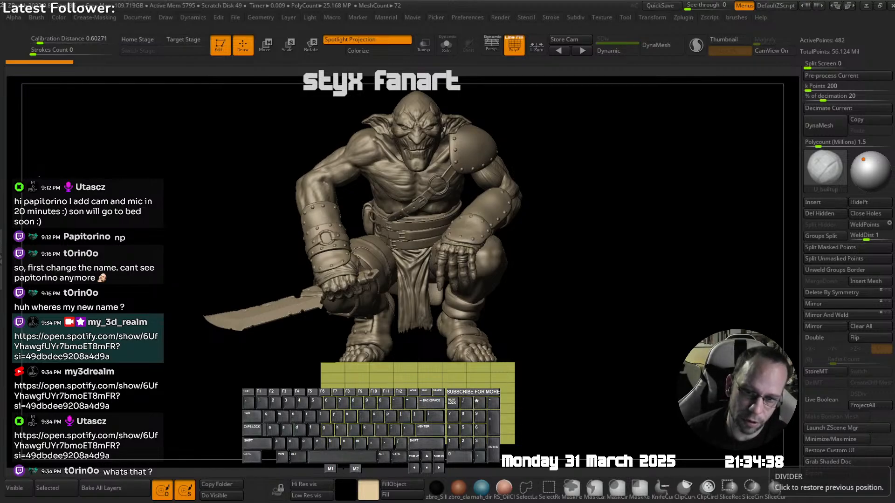
- Select the loincloth, adjust its upper folds with the Move brush and hide the wireframe
mouse_move(606, 242)
right_down()
mouse_move(432, 260)
mouse_move(393, 235)
mouse_move(522, 260)
mouse_move(499, 195)
mouse_move(487, 279)
mouse_move(470, 244)
mouse_move(459, 243)
mouse_move(456, 200)
right_up()
alt+click(463, 258)
key(shift+Tab)
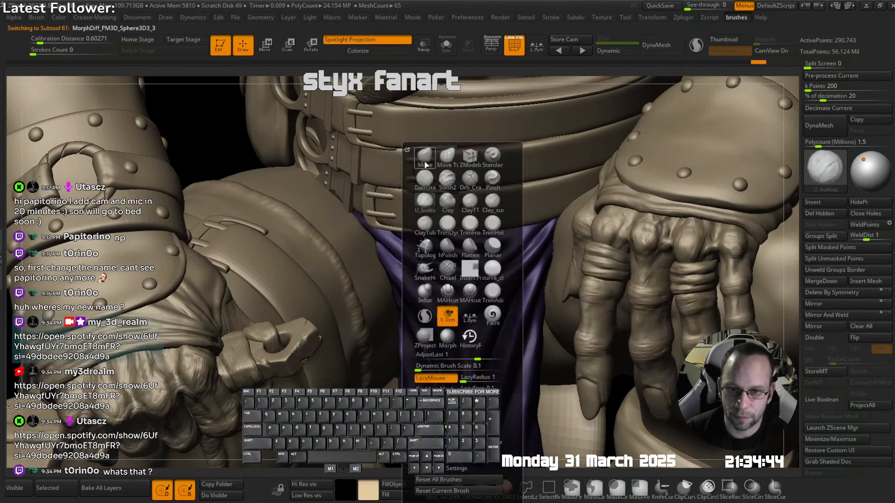
click(427, 162)
key(s)
right_drag(432, 359, 438, 305)
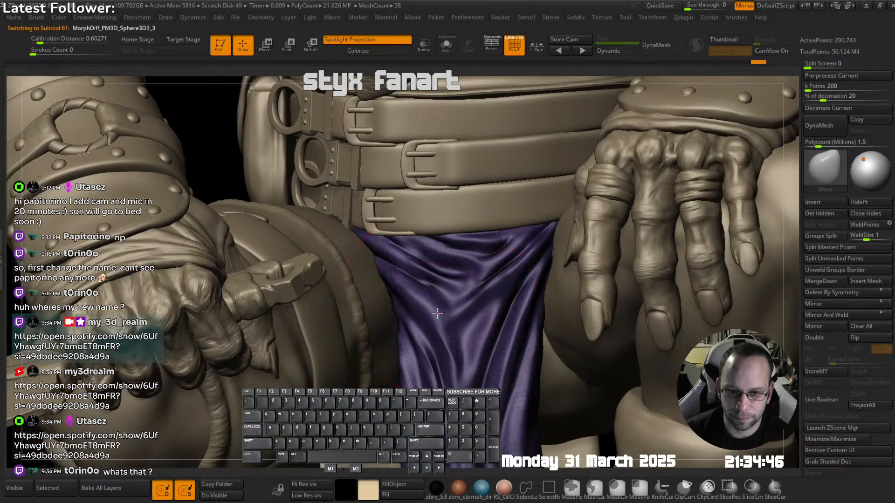
drag(441, 313, 431, 303)
mouse_move(434, 298)
ctrl+right_down()
mouse_move(450, 326)
mouse_move(483, 252)
mouse_move(438, 270)
mouse_move(432, 235)
ctrl+right_up()
key(shift+f)
key(s)
right_drag(398, 270, 411, 262)
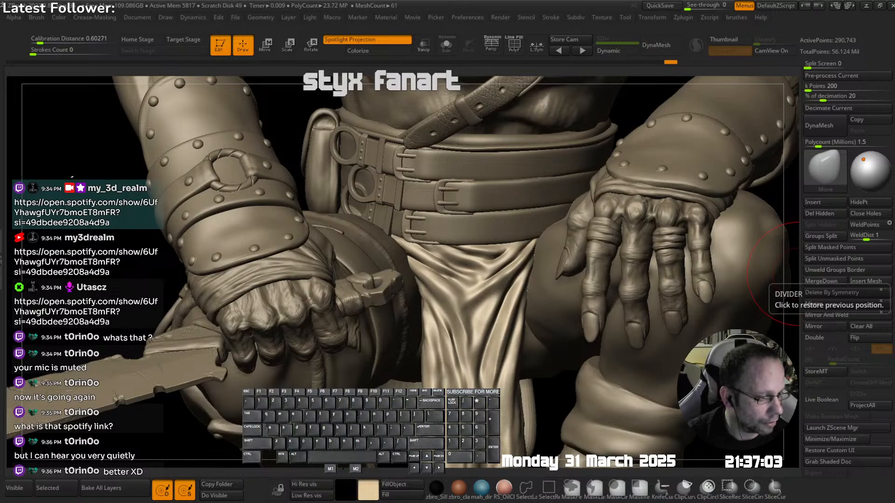
- Build up and smooth the loincloth's folds along the edge beside the sword-hand thigh using a smaller brush
mouse_move(467, 244)
right_down()
mouse_move(487, 321)
mouse_move(442, 301)
mouse_move(464, 255)
mouse_move(446, 301)
mouse_move(459, 338)
right_up()
drag(452, 348, 451, 350)
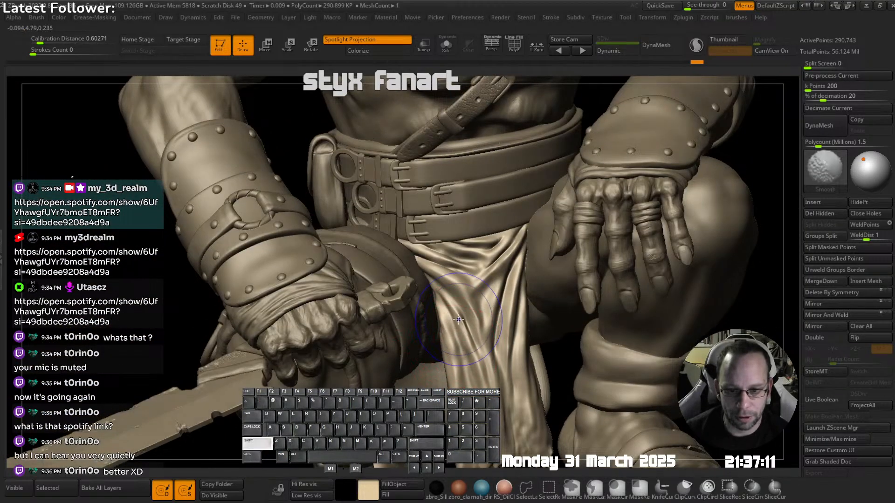
right_click(485, 322)
mouse_move(450, 350)
shift+right_down()
mouse_move(485, 322)
mouse_move(492, 335)
mouse_move(455, 330)
shift+right_up()
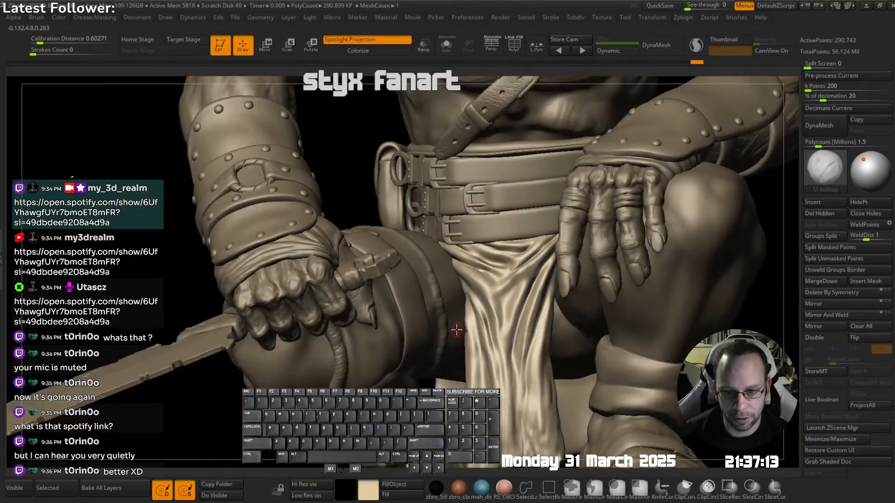
key(s)
drag(455, 329, 459, 330)
mouse_move(459, 321)
ctrl+right_down()
mouse_move(464, 338)
mouse_move(462, 309)
ctrl+right_up()
mouse_move(463, 310)
mouse_down()
mouse_move(454, 298)
mouse_move(465, 317)
mouse_up()
alt+right_drag(480, 299, 478, 256)
right_drag(525, 219, 490, 261)
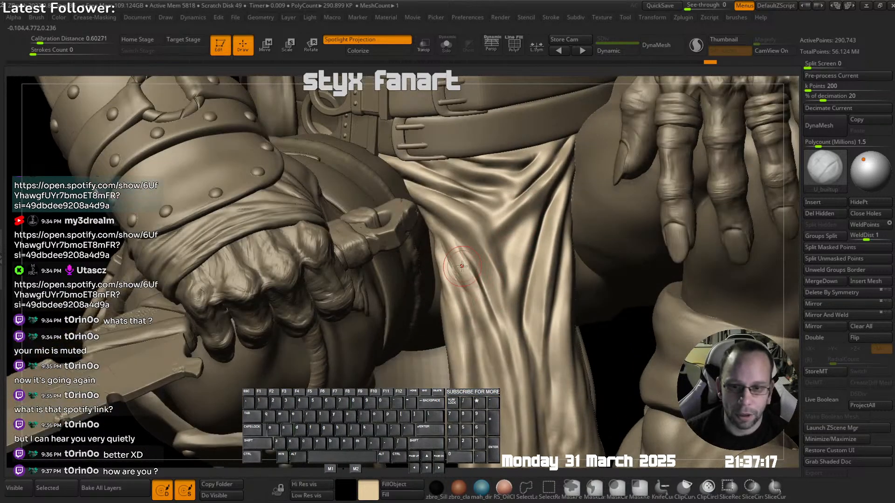
- Build up and smooth the long loincloth folds running down the edge on the sword-hand side
mouse_move(460, 256)
mouse_down()
mouse_move(446, 242)
mouse_move(459, 273)
mouse_up()
mouse_move(460, 284)
ctrl+right_down()
mouse_move(464, 255)
mouse_move(471, 284)
mouse_move(466, 261)
ctrl+right_up()
drag(434, 205, 446, 279)
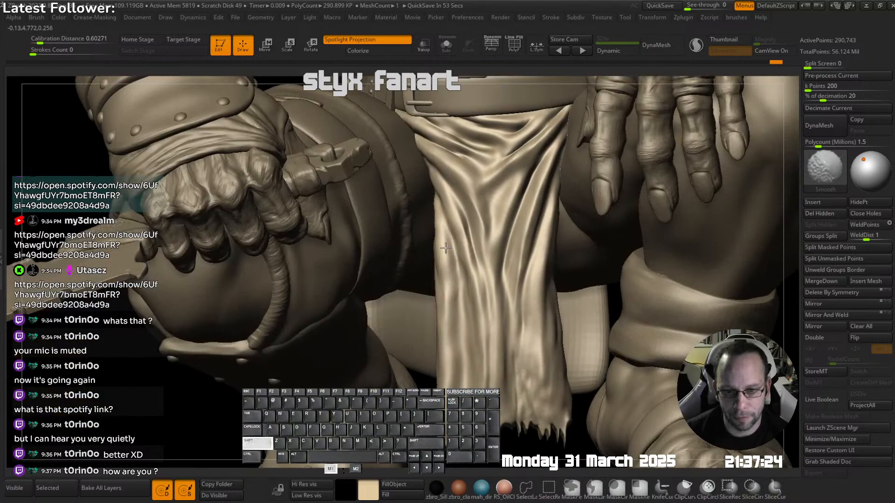
mouse_move(447, 287)
ctrl+right_down()
mouse_move(453, 265)
mouse_move(468, 285)
ctrl+right_up()
drag(459, 303, 464, 340)
right_drag(464, 340, 453, 298)
shift+drag(453, 299, 455, 302)
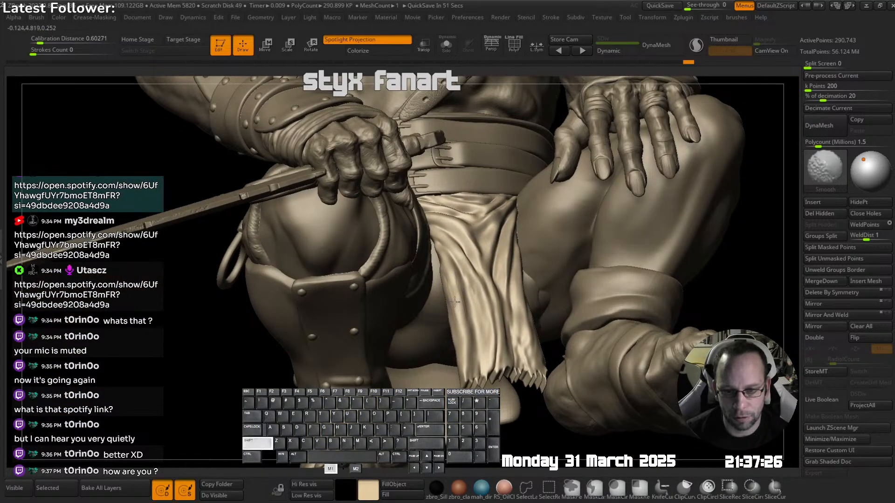
shift+drag(440, 253, 460, 354)
mouse_move(461, 354)
right_down()
mouse_move(510, 280)
mouse_move(519, 301)
mouse_move(506, 261)
right_up()
mouse_move(453, 305)
shift+mouse_down()
mouse_move(456, 322)
mouse_move(455, 308)
shift+mouse_up()
right_drag(471, 317, 560, 283)
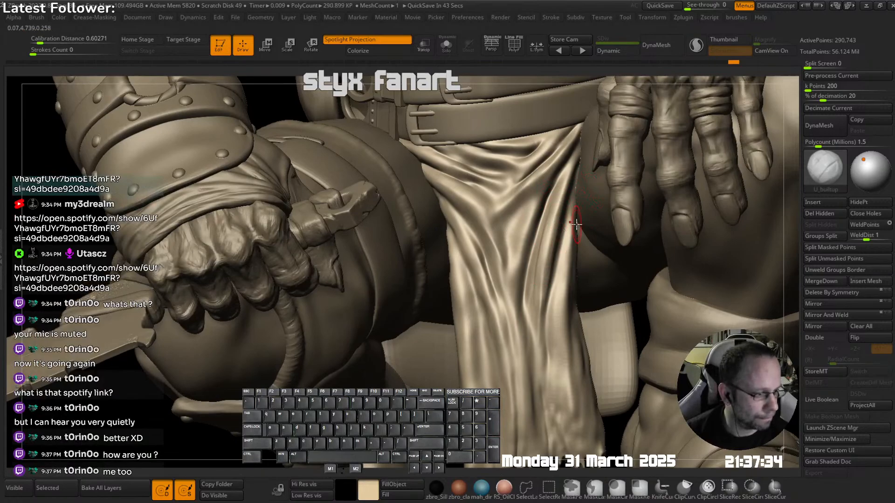
- Add U_buildup strokes to the loincloth folds on the side opposite the sword hand and across the middle
mouse_move(541, 294)
mouse_down()
mouse_move(571, 176)
mouse_move(531, 290)
mouse_move(534, 273)
mouse_up()
right_drag(534, 272, 531, 233)
mouse_move(530, 201)
mouse_down()
mouse_move(578, 148)
mouse_move(501, 217)
mouse_up()
mouse_move(514, 259)
mouse_down()
mouse_move(550, 182)
mouse_move(508, 230)
mouse_move(517, 252)
mouse_up()
mouse_move(517, 261)
ctrl+right_down()
mouse_move(539, 216)
mouse_move(517, 215)
ctrl+right_up()
- Switch to the Standard brush, adjust its size and reinforce the diagonal folds in the loincloth's upper part
right_click(550, 275)
click(559, 268)
key(s)
click(512, 215)
drag(563, 186, 595, 142)
right_drag(530, 243, 470, 206)
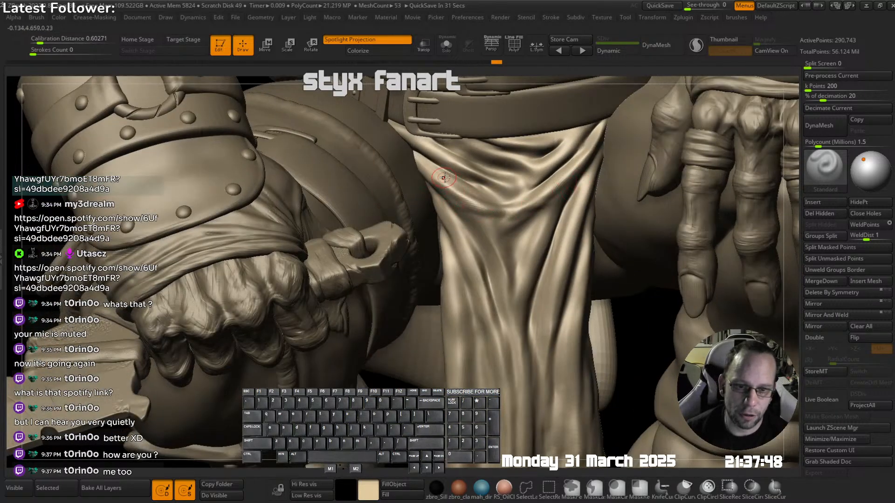
drag(455, 198, 502, 270)
right_drag(554, 243, 546, 201)
mouse_move(569, 200)
mouse_down()
mouse_move(526, 275)
mouse_move(526, 259)
mouse_up()
ctrl+right_drag(525, 250, 514, 255)
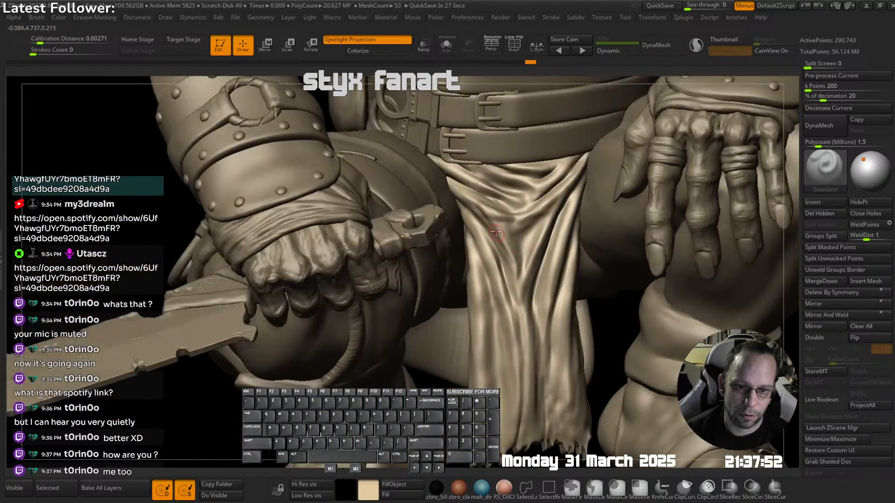
- Smooth the loincloth's upper folds and strengthen the draped folds hanging in the middle below the belt
shift+drag(475, 211, 510, 224)
mouse_move(504, 221)
shift+mouse_down()
mouse_move(546, 202)
mouse_move(535, 211)
shift+mouse_up()
mouse_move(535, 211)
right_down()
mouse_move(517, 196)
mouse_move(536, 201)
right_up()
ctrl+right_drag(536, 202, 545, 210)
mouse_move(550, 200)
mouse_down()
mouse_move(508, 205)
mouse_move(471, 184)
mouse_up()
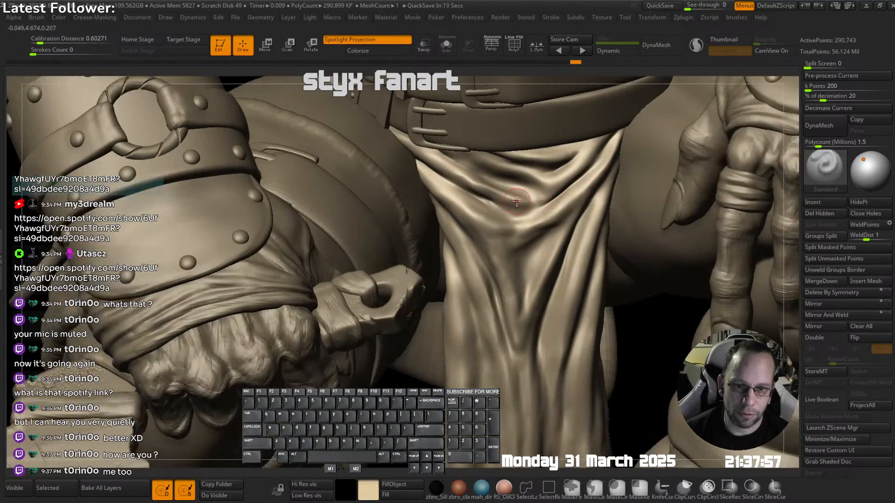
mouse_move(516, 204)
mouse_down()
mouse_move(559, 185)
mouse_move(470, 184)
mouse_up()
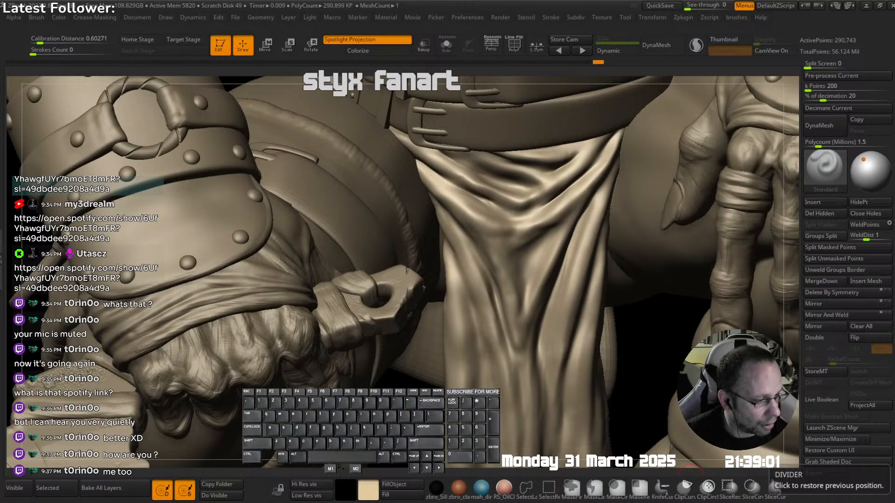
key(ctrl+c)
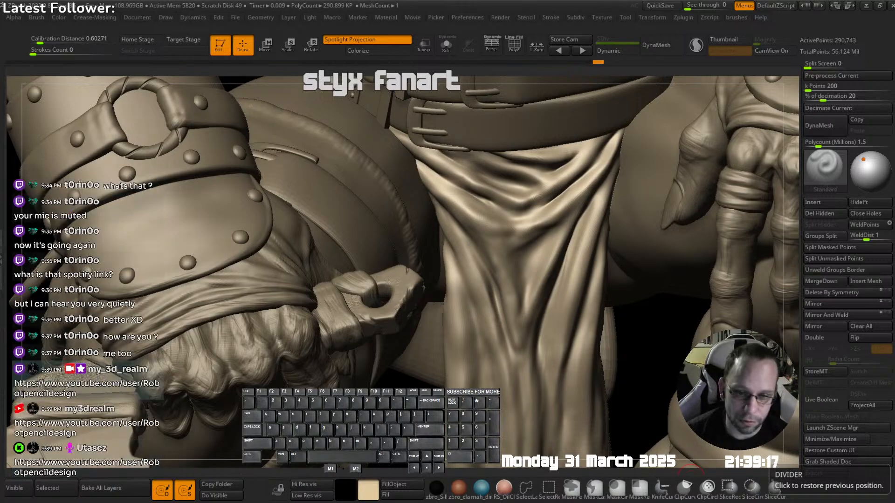
- Define and soften the draped folds under the belt towards the loincloth's edge opposite the sword hand
mouse_move(559, 335)
right_down()
mouse_move(541, 279)
mouse_move(564, 247)
mouse_move(521, 235)
right_up()
drag(521, 236, 588, 186)
right_drag(626, 169, 597, 185)
drag(597, 185, 552, 221)
right_drag(551, 220, 605, 150)
key(ctrl)
right_drag(553, 192, 524, 189)
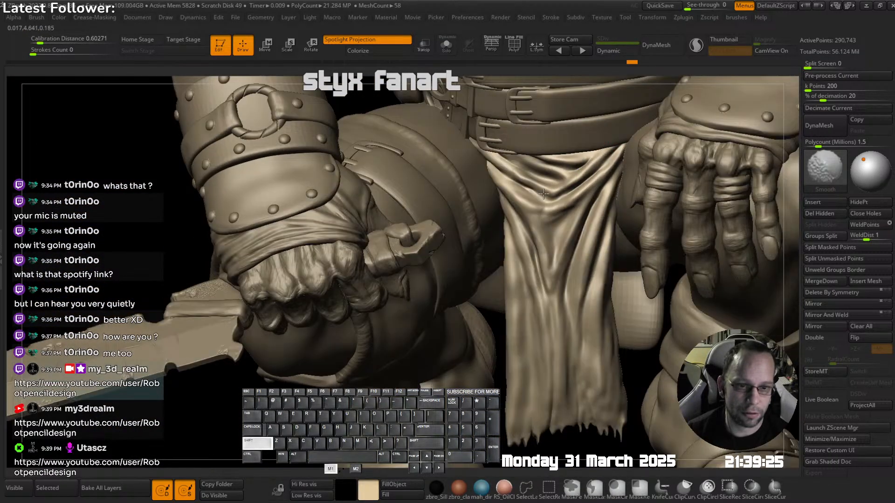
mouse_move(549, 189)
mouse_down()
mouse_move(521, 175)
mouse_move(542, 192)
mouse_up()
- Sculpt long vertical folds along both sides of the loincloth down towards the torn hem with the Standard brush
right_drag(600, 201, 600, 210)
right_drag(581, 304, 615, 215)
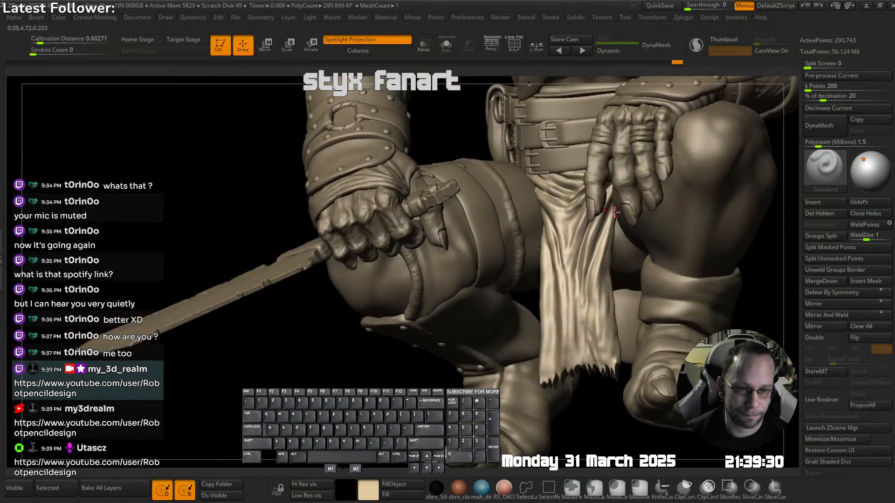
right_drag(596, 283, 616, 267)
drag(610, 255, 598, 327)
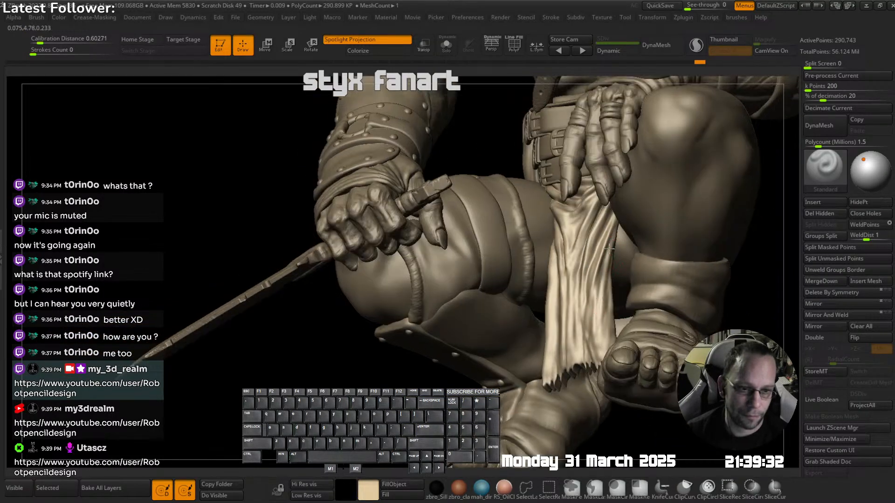
mouse_move(587, 278)
right_down()
mouse_move(617, 268)
mouse_move(546, 235)
right_up()
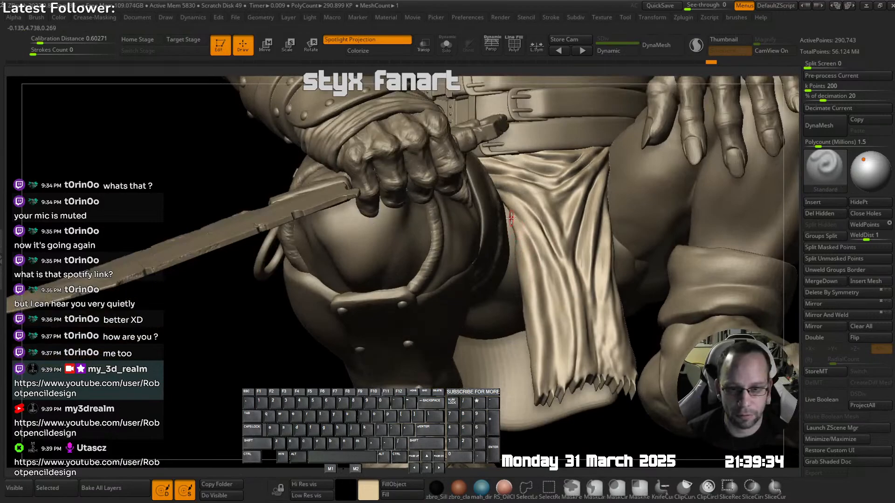
mouse_move(532, 296)
right_down()
mouse_move(524, 270)
mouse_move(527, 305)
mouse_move(548, 286)
mouse_move(531, 237)
right_up()
drag(543, 251, 547, 347)
right_drag(544, 300, 553, 229)
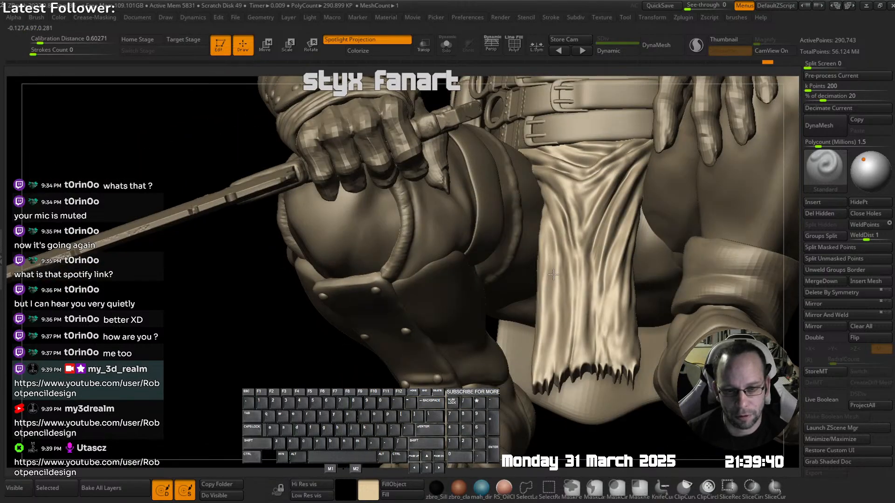
drag(552, 240, 555, 343)
drag(548, 223, 555, 343)
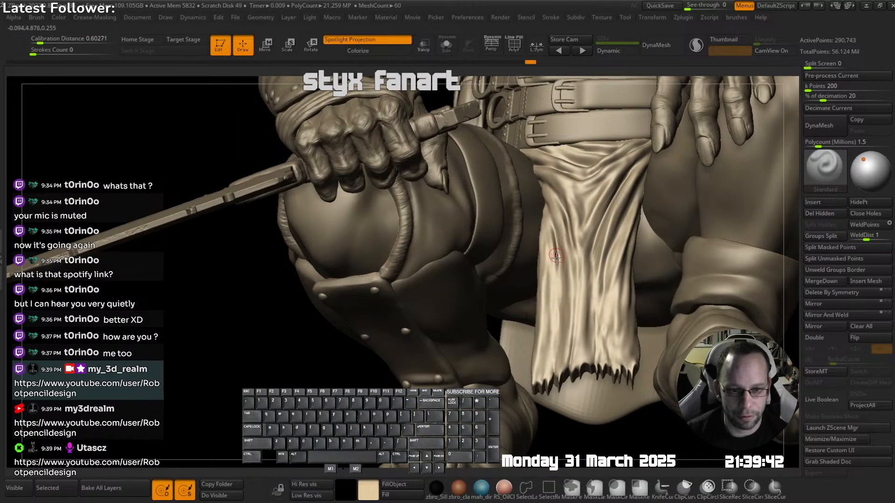
mouse_move(555, 301)
right_down()
mouse_move(567, 331)
mouse_move(540, 209)
right_up()
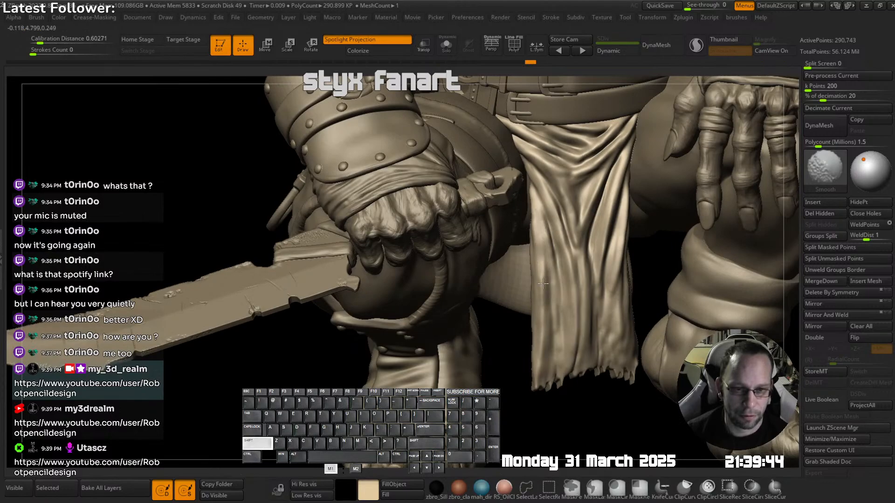
- Switch to the Move brush, select the body_hp subtool and adjust the chest side below the sword-arm armpit
mouse_move(565, 329)
right_down()
mouse_move(622, 261)
mouse_move(587, 267)
right_up()
key(b)
key(m)
key(v)
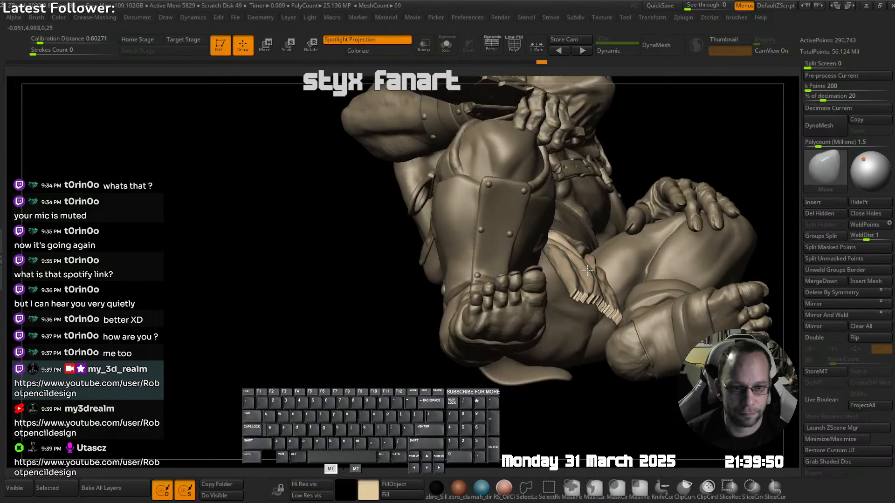
mouse_move(605, 236)
right_down()
mouse_move(622, 233)
mouse_move(502, 254)
mouse_move(629, 224)
right_up()
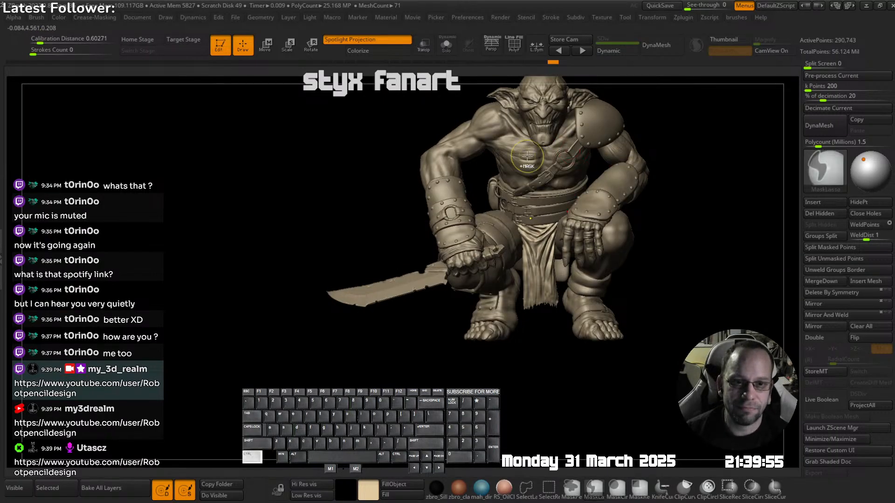
ctrl+right_drag(560, 187, 536, 270)
alt+right_drag(490, 82, 517, 220)
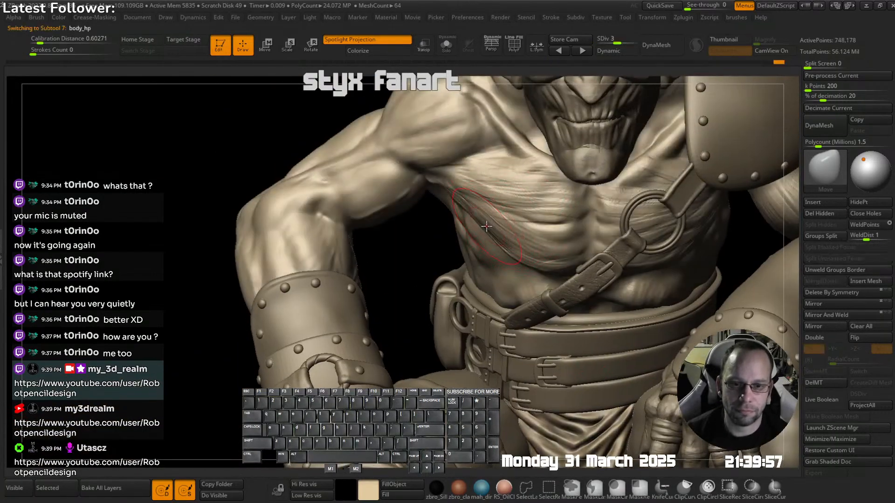
drag(479, 213, 492, 199)
- Add muscle striations to the sword-arm shoulder with the U_buildup brush and smooth where they meet the upper arm
mouse_move(499, 193)
ctrl+right_down()
mouse_move(517, 168)
mouse_move(556, 194)
mouse_move(580, 229)
ctrl+right_up()
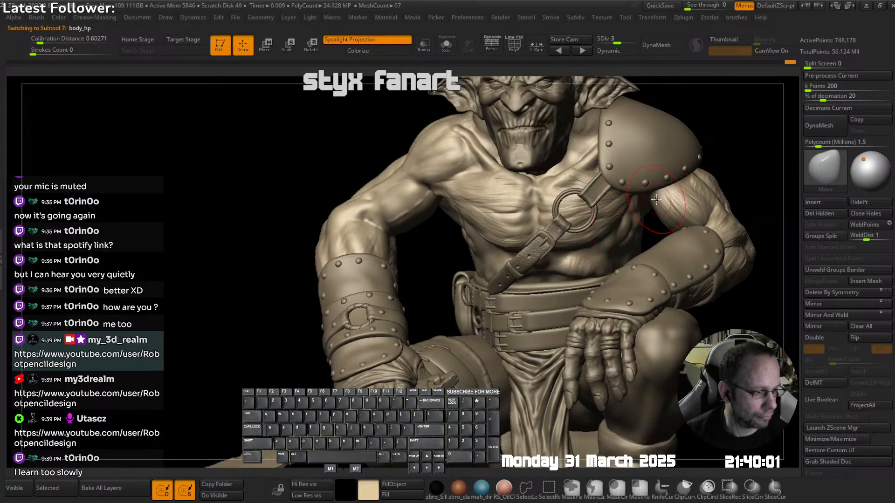
mouse_move(614, 194)
ctrl+right_down()
mouse_move(592, 149)
mouse_move(620, 156)
ctrl+right_up()
mouse_move(510, 163)
ctrl+right_down()
mouse_move(503, 200)
mouse_move(525, 161)
ctrl+right_up()
key(shift+Tab)
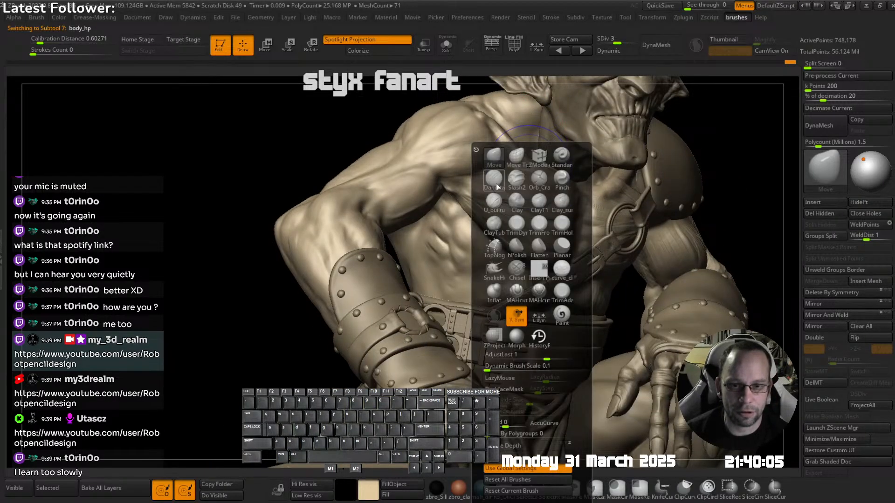
click(493, 201)
mouse_move(494, 201)
ctrl+right_down()
mouse_move(456, 191)
mouse_move(472, 194)
mouse_move(474, 209)
mouse_move(481, 180)
mouse_move(502, 195)
ctrl+right_up()
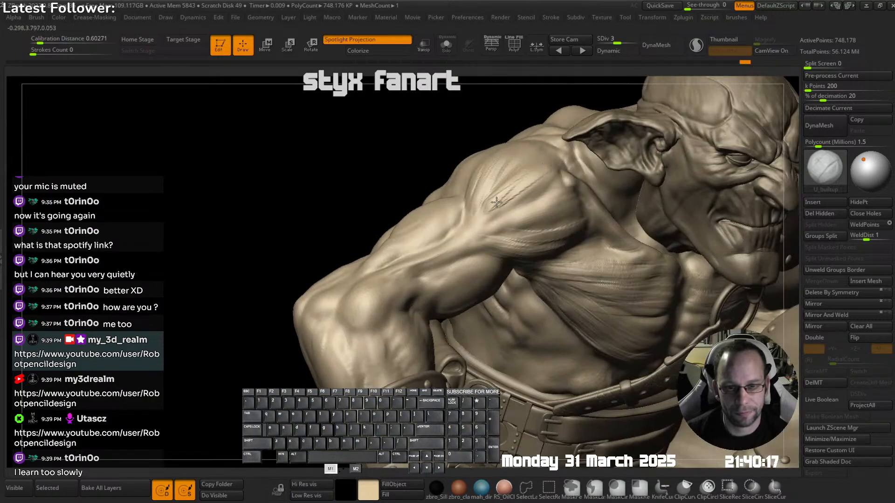
drag(497, 201, 491, 210)
drag(578, 196, 508, 227)
drag(556, 208, 497, 237)
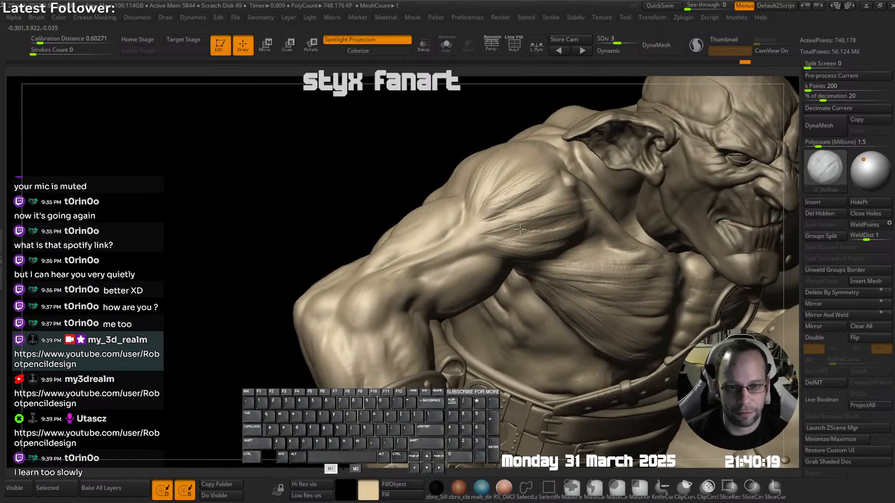
right_drag(592, 229, 555, 213)
shift+drag(517, 224, 493, 222)
shift+drag(524, 247, 500, 241)
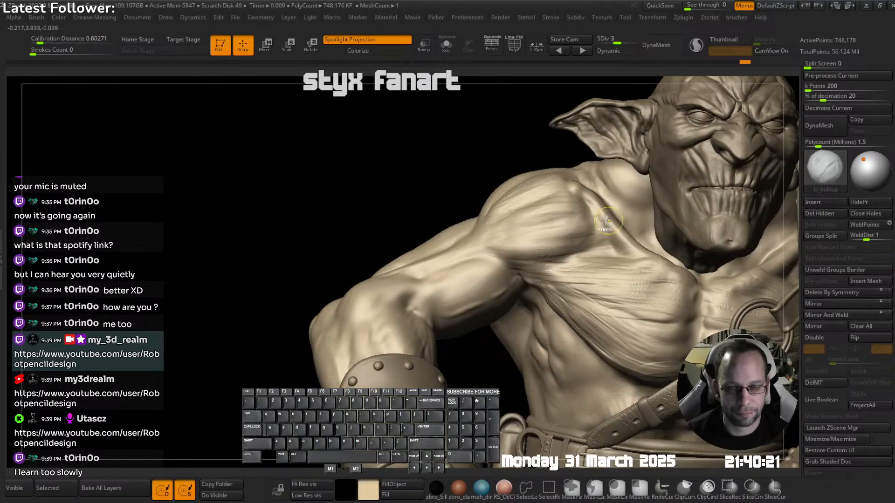
- Adjust the shape of the bare sword-arm shoulder near the neck with the Move brush
ctrl+right_drag(513, 233, 561, 172)
key(shift+a)
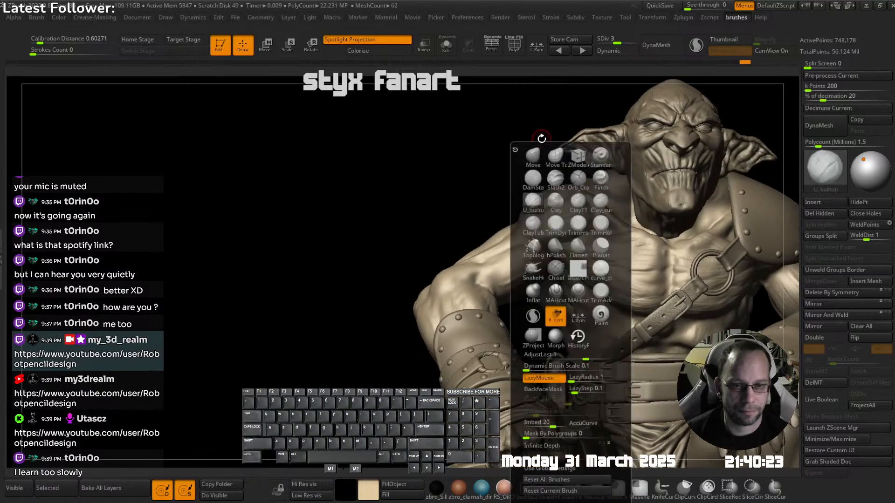
click(532, 158)
mouse_move(601, 126)
shift+right_down()
mouse_move(550, 174)
mouse_move(571, 168)
mouse_move(565, 179)
shift+right_up()
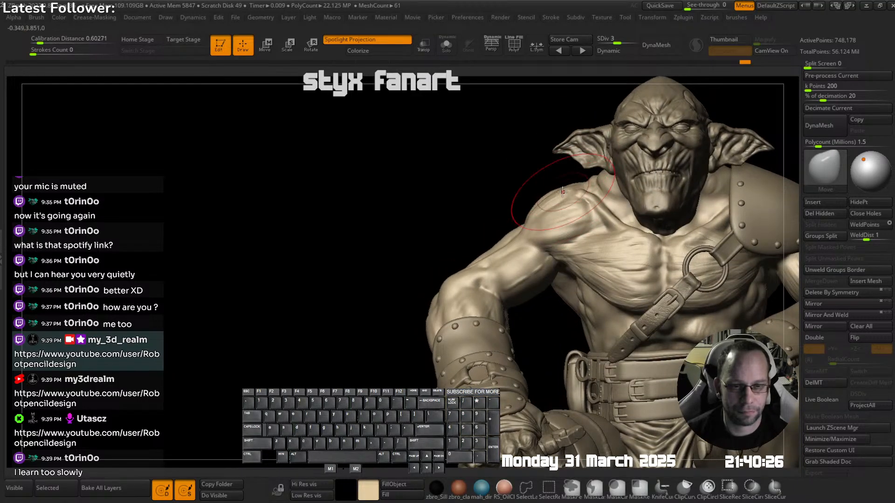
drag(585, 205, 610, 198)
- Isolate the body subtool with Solo and choose the ClayTubes brush for the shoulder area
mouse_move(567, 210)
ctrl+right_down()
mouse_move(536, 186)
mouse_move(457, 226)
ctrl+right_up()
key(alt+s)
ctrl+right_drag(586, 223, 594, 184)
mouse_move(471, 210)
right_down()
mouse_move(518, 241)
mouse_move(515, 254)
right_up()
key(shift+a)
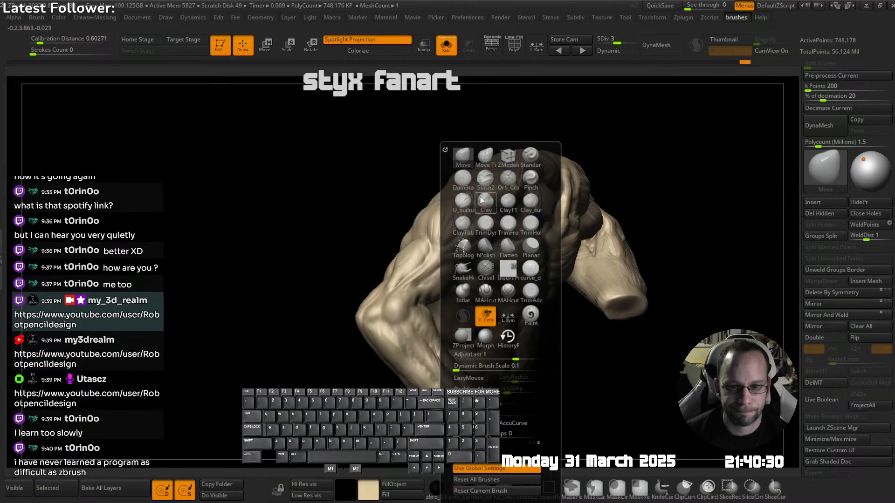
click(464, 210)
alt+right_drag(531, 141, 566, 146)
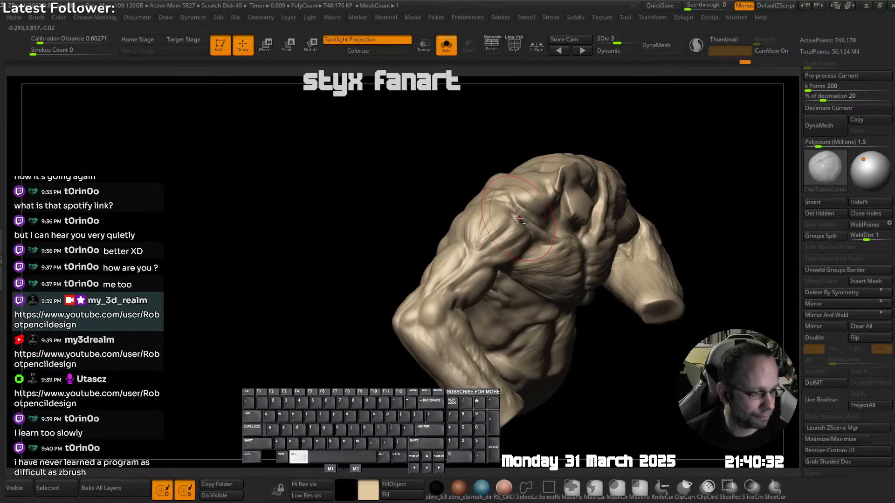
ctrl+right_drag(544, 223, 551, 186)
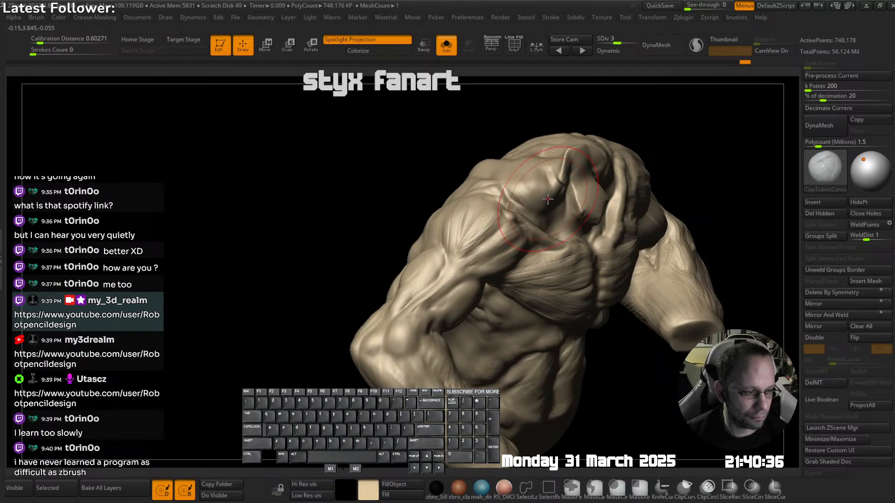
- Sculpt fanning muscle striations on the back behind the sword-arm shoulder with the U_buildup brush
key(shift+a)
click(515, 202)
right_drag(602, 124, 458, 229)
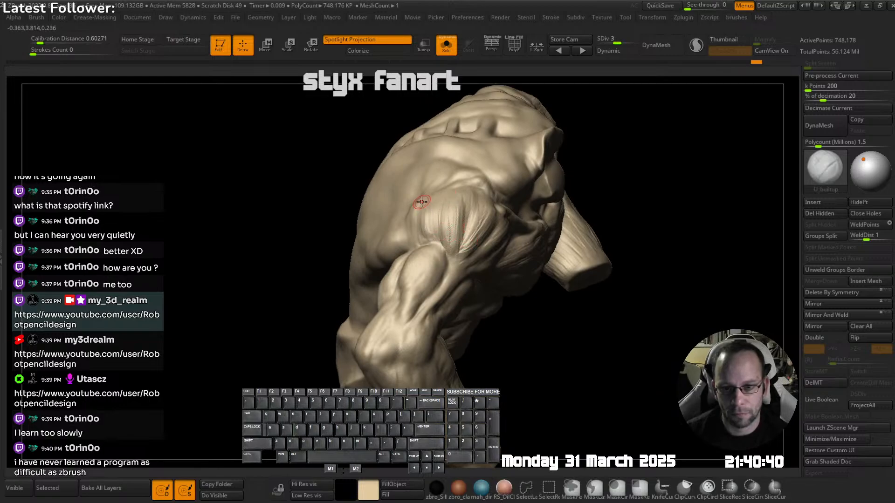
right_drag(421, 247, 442, 223)
drag(398, 232, 395, 233)
right_drag(399, 234, 459, 247)
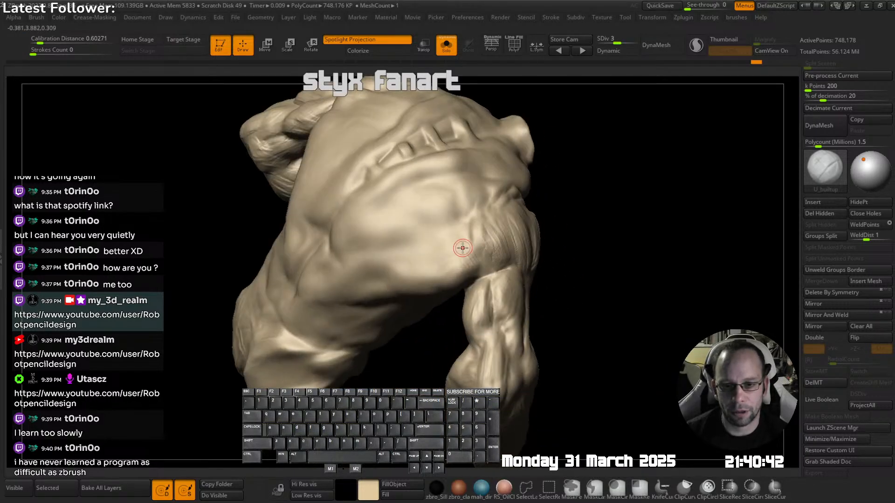
drag(453, 234, 472, 259)
mouse_move(438, 252)
mouse_down()
mouse_move(464, 261)
mouse_move(448, 280)
mouse_up()
drag(415, 269, 450, 285)
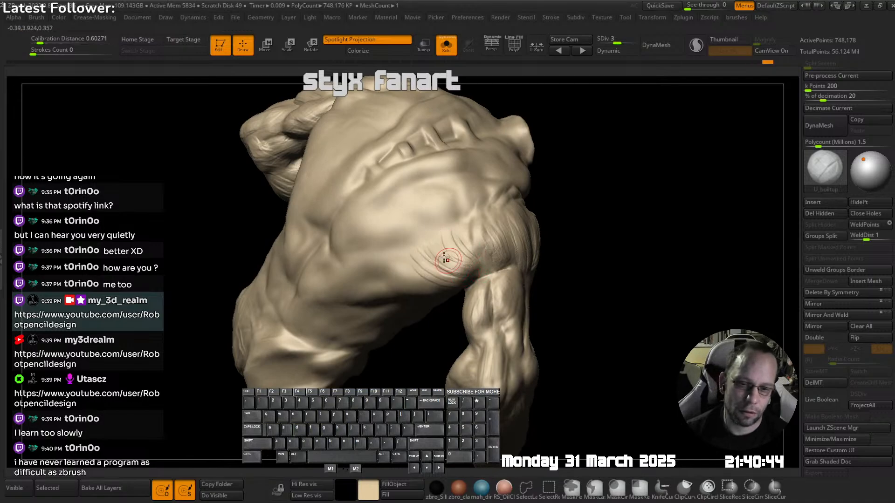
drag(473, 229, 479, 259)
mouse_move(414, 244)
mouse_down()
mouse_move(437, 274)
mouse_move(421, 288)
mouse_up()
right_drag(442, 268, 428, 238)
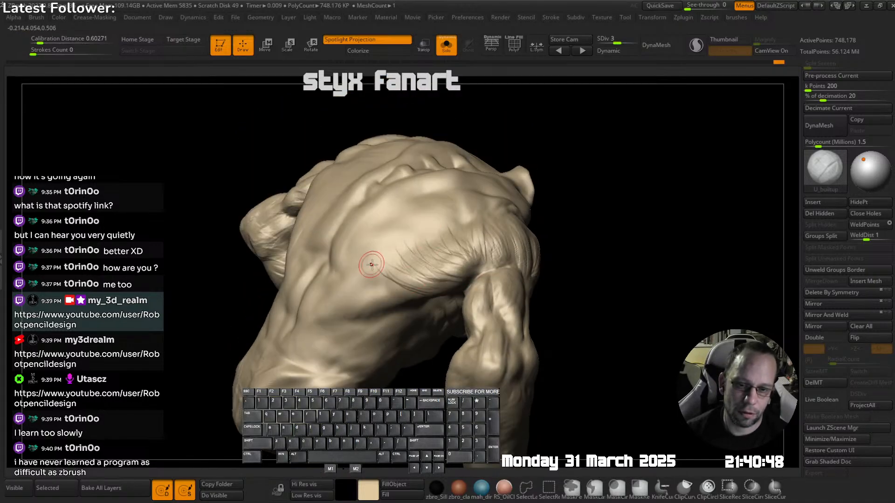
drag(371, 264, 410, 281)
- Sculpt fanning muscle striations on the back behind the pauldron-side shoulder and down the sword-arm-side lat with the U_buildup brush
ctrl+right_drag(494, 247, 484, 219)
mouse_move(485, 219)
right_down()
mouse_move(457, 260)
mouse_move(471, 220)
right_up()
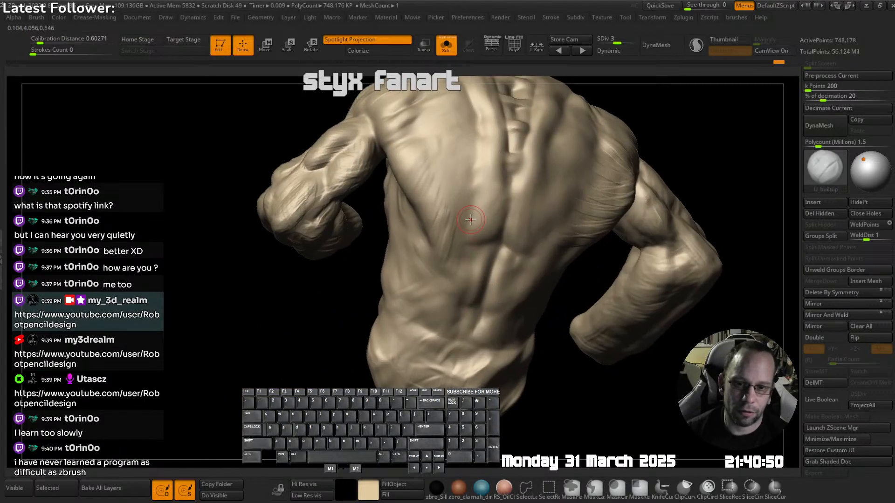
drag(417, 123, 419, 145)
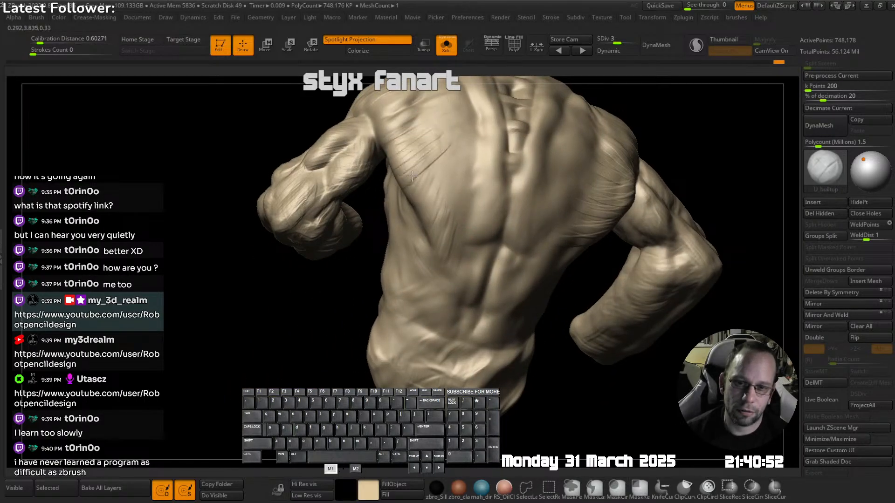
mouse_move(412, 176)
mouse_down()
mouse_move(440, 191)
mouse_move(449, 235)
mouse_up()
mouse_move(469, 201)
alt+right_down()
mouse_move(479, 256)
mouse_move(481, 224)
alt+right_up()
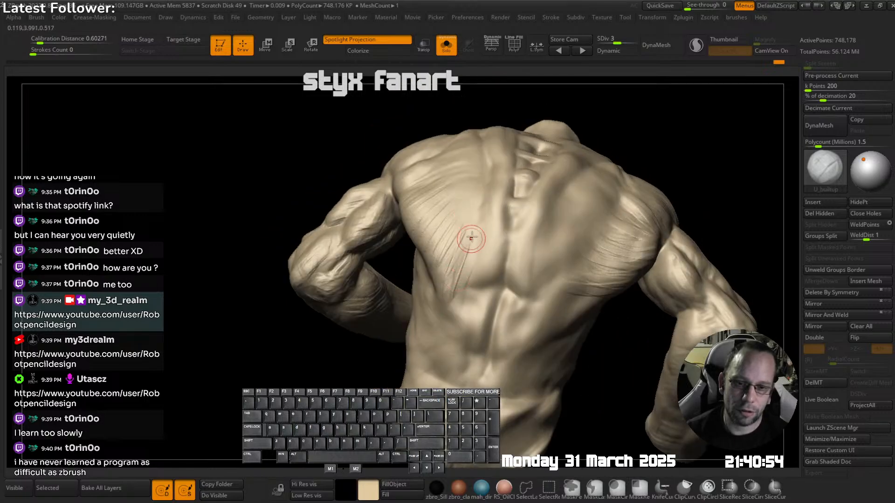
drag(470, 247, 459, 301)
ctrl+right_drag(508, 242, 561, 299)
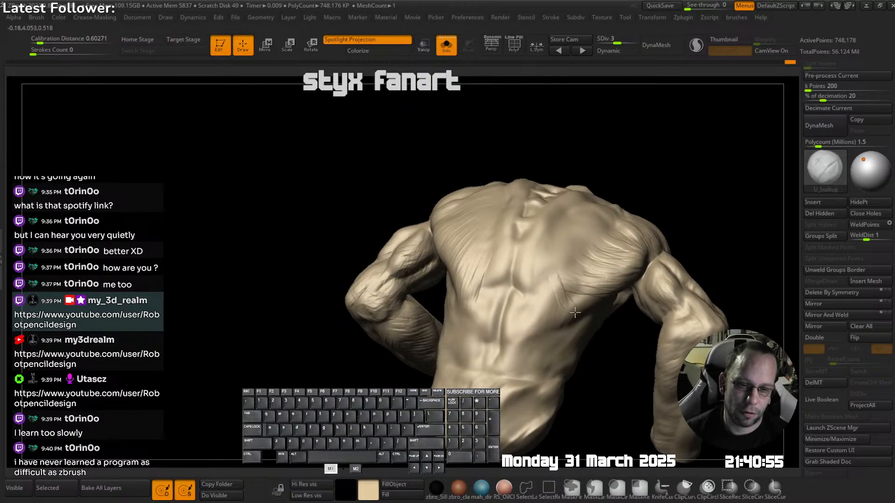
drag(550, 275, 538, 311)
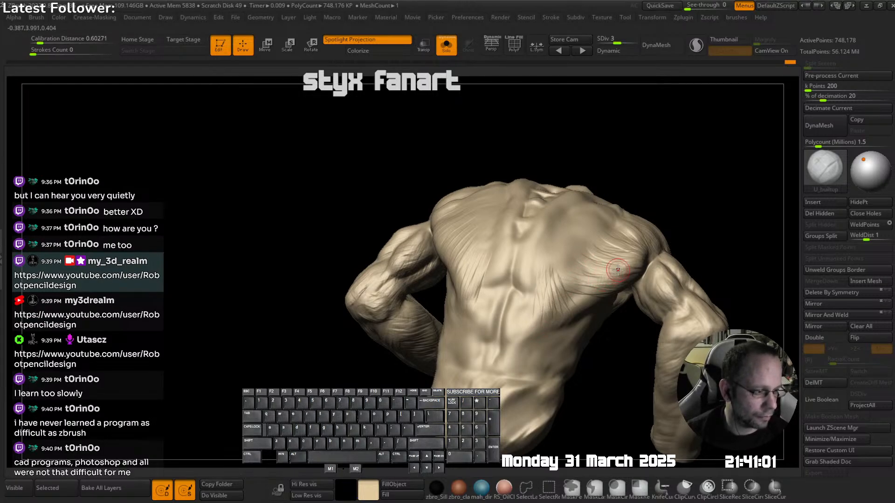
- Choose the Move brush for adjusting the pauldron-side shoulder and upper arm
mouse_move(597, 212)
right_down()
mouse_move(639, 251)
mouse_move(562, 280)
right_up()
mouse_move(480, 254)
ctrl+right_down()
mouse_move(485, 298)
mouse_move(506, 212)
mouse_move(550, 227)
mouse_move(565, 255)
mouse_move(534, 187)
ctrl+right_up()
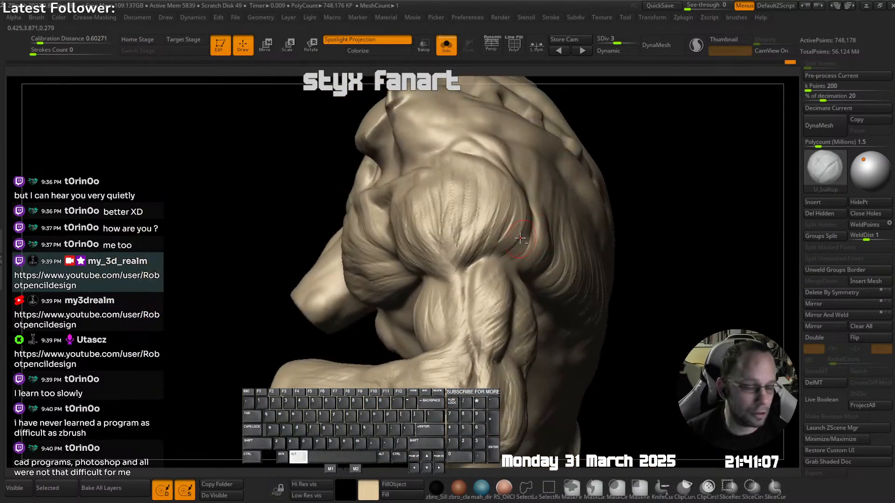
key(b)
key(m)
key(v)
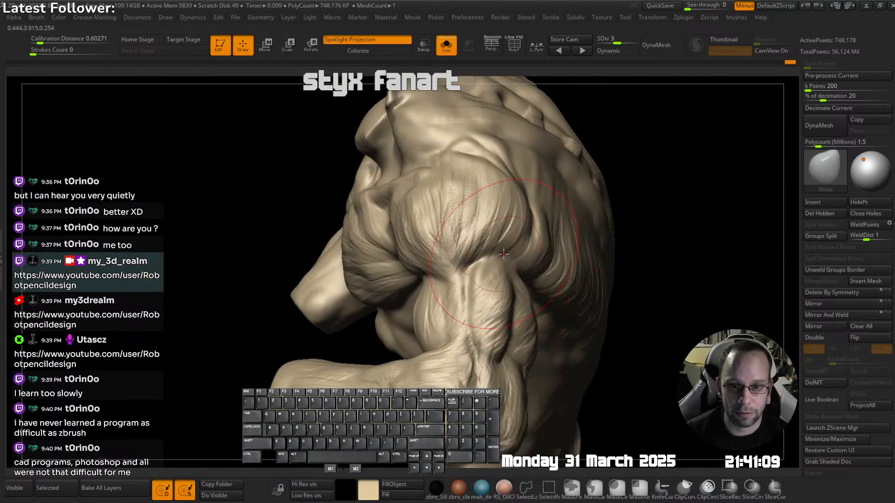
mouse_move(503, 254)
right_down()
mouse_move(497, 301)
mouse_move(520, 223)
mouse_move(515, 259)
mouse_move(529, 226)
mouse_move(511, 229)
mouse_move(519, 192)
mouse_move(544, 250)
mouse_move(545, 209)
mouse_move(519, 229)
mouse_move(551, 214)
mouse_move(546, 251)
mouse_move(508, 217)
mouse_move(520, 198)
right_up()
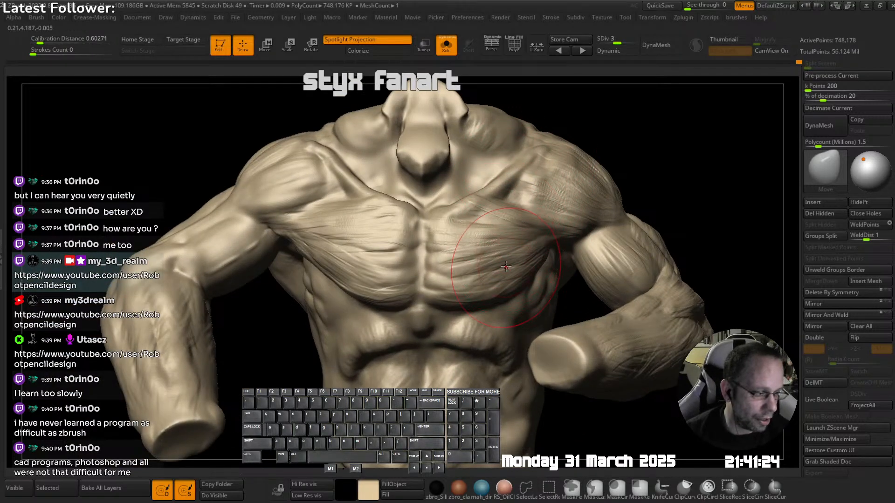
- Add U_buildup striations to the lower chest muscle and armpit on the bare sword-arm side
key(b)
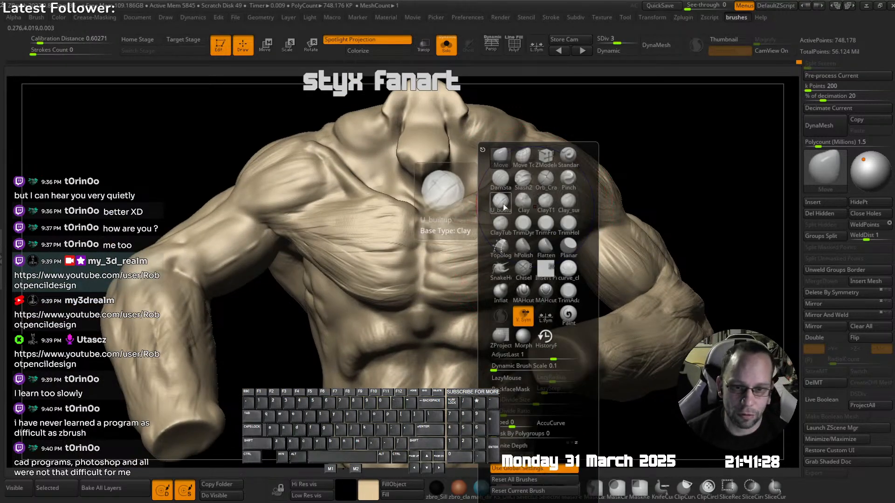
click(481, 215)
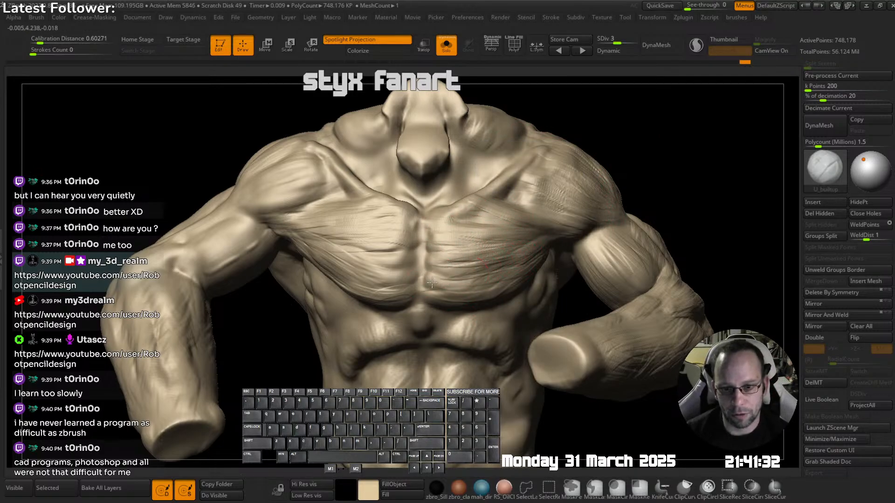
mouse_move(433, 282)
right_down()
mouse_move(394, 276)
mouse_move(422, 275)
right_up()
drag(383, 273, 401, 266)
right_drag(324, 241, 345, 217)
drag(335, 220, 378, 212)
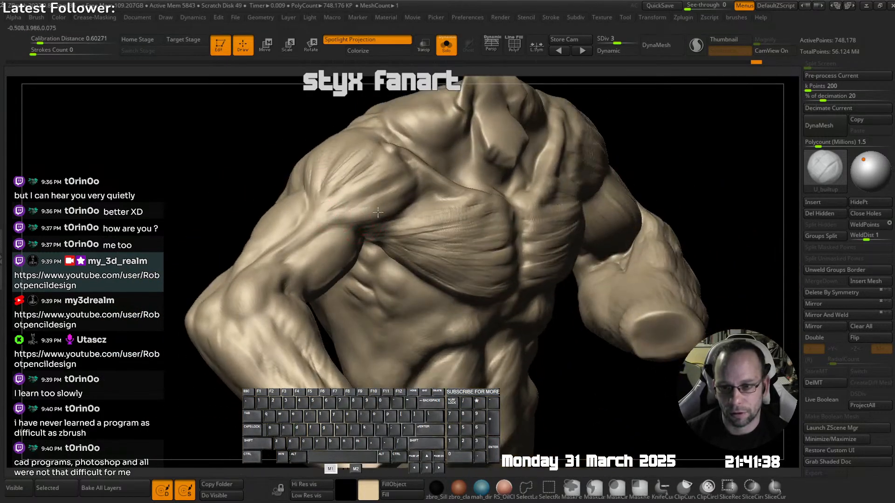
- Carve deeper striations into the back muscle beneath the rear of the sword-arm shoulder
alt+right_drag(404, 204, 482, 241)
mouse_move(482, 242)
right_down()
mouse_move(467, 211)
mouse_move(450, 234)
mouse_move(466, 250)
mouse_move(456, 251)
right_up()
mouse_move(423, 275)
right_down()
mouse_move(432, 279)
mouse_move(401, 268)
mouse_move(399, 235)
mouse_move(401, 259)
mouse_move(405, 241)
right_up()
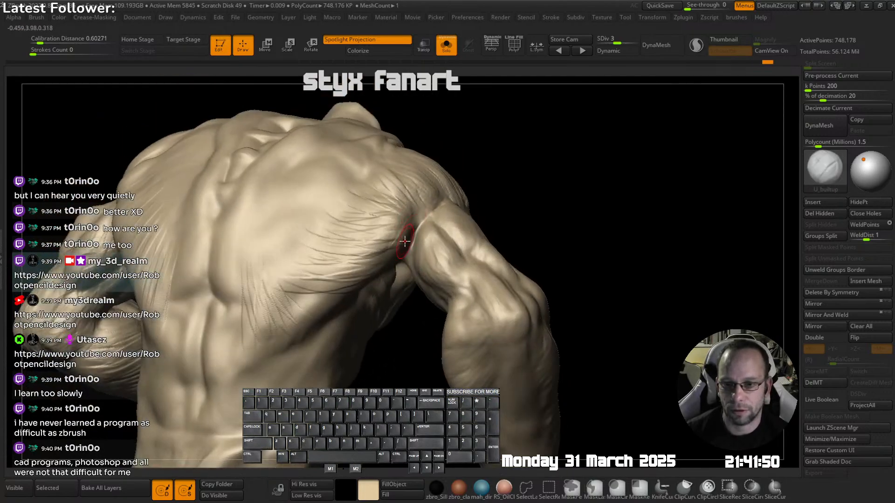
alt+drag(379, 251, 393, 225)
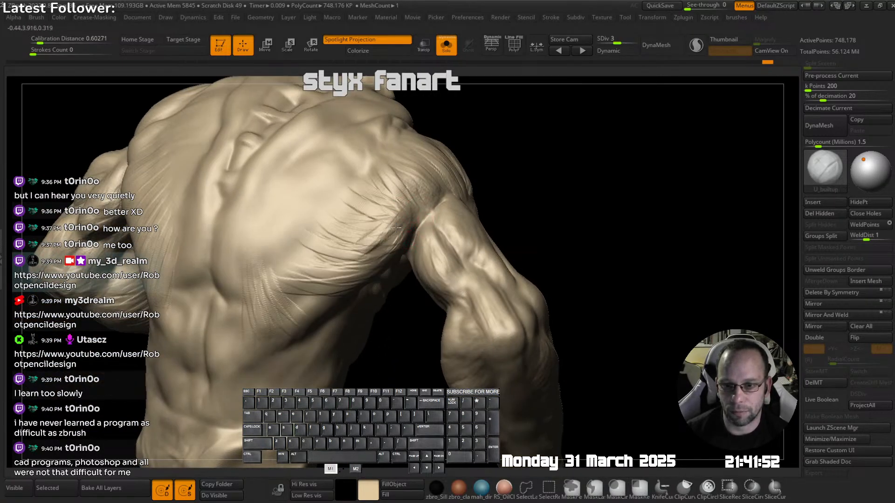
mouse_move(402, 248)
right_down()
mouse_move(454, 184)
mouse_move(449, 197)
mouse_move(407, 207)
right_up()
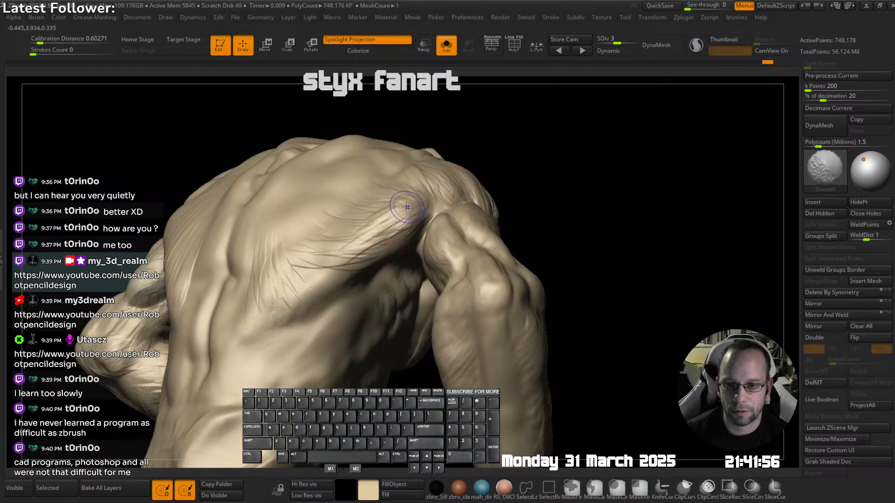
- Reshape the rear of the sword-arm shoulder where it meets the back with the Move brush
key(comma)
click(420, 223)
click(375, 156)
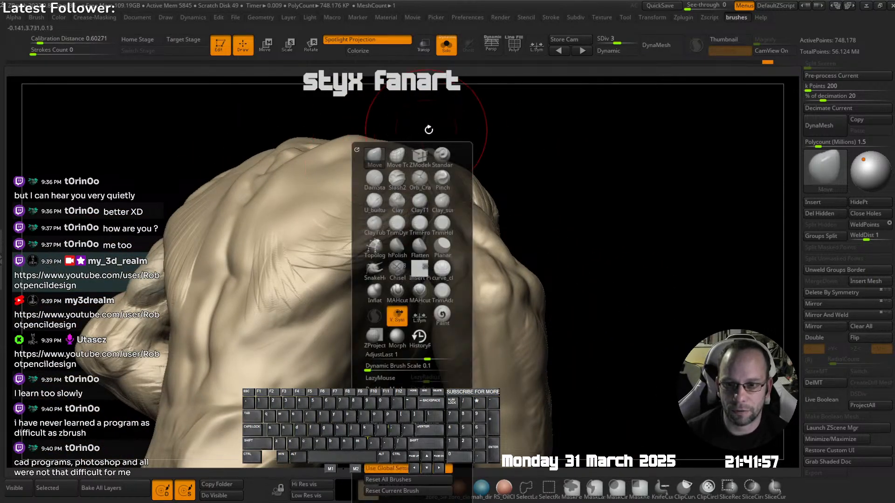
mouse_move(427, 130)
right_down()
mouse_move(406, 226)
mouse_move(409, 203)
mouse_move(399, 208)
right_up()
key(s)
drag(399, 207, 395, 221)
mouse_move(397, 222)
right_down()
mouse_move(394, 234)
mouse_move(420, 170)
right_up()
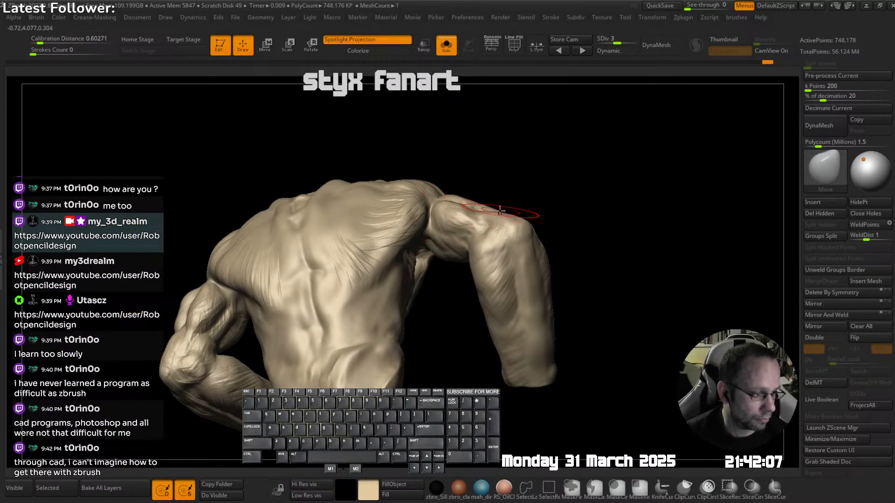
- Adjust the lat on the sword-arm side and the upper back muscles beside the spine with the Move brush
mouse_move(474, 199)
right_down()
mouse_move(459, 242)
mouse_move(480, 288)
right_up()
drag(470, 293, 462, 299)
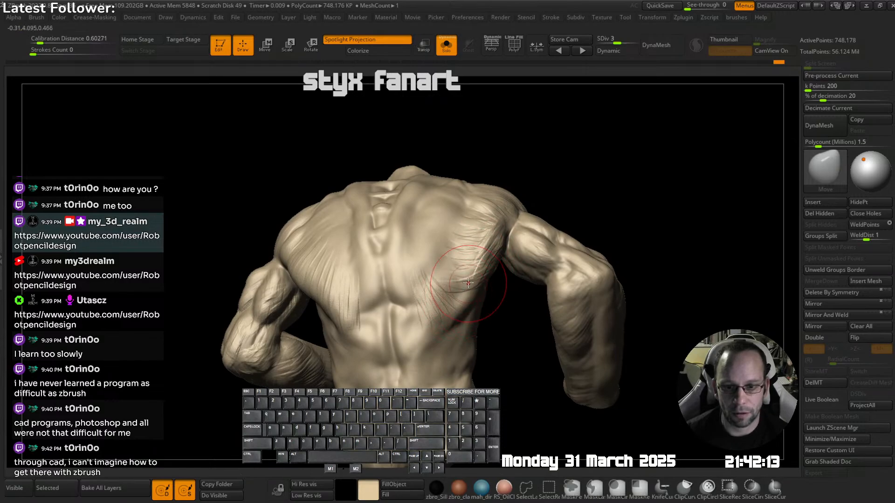
mouse_move(422, 285)
alt+right_down()
mouse_move(403, 268)
mouse_move(445, 295)
alt+right_up()
drag(418, 221, 422, 214)
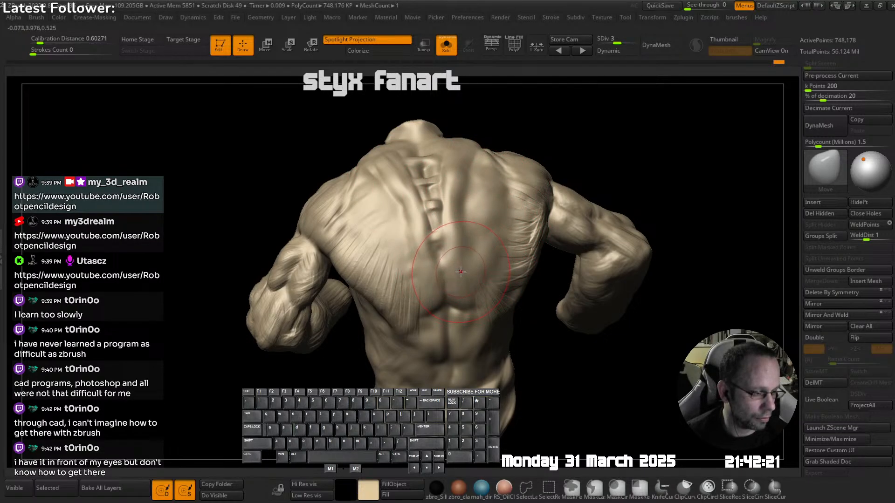
- Build up muscle striations around the elbow and upper forearm of the pauldron-side arm with the U_buildup brush
mouse_move(457, 270)
right_down()
mouse_move(468, 252)
mouse_move(502, 249)
mouse_move(517, 210)
right_up()
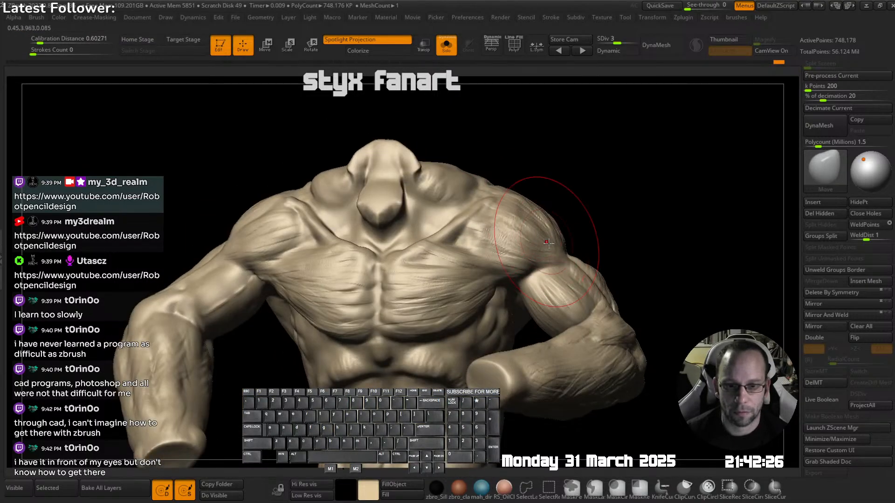
mouse_move(561, 239)
right_down()
mouse_move(552, 205)
mouse_move(519, 251)
right_up()
mouse_move(536, 224)
right_down()
mouse_move(573, 261)
mouse_move(598, 267)
mouse_move(581, 286)
right_up()
key(shift+Tab)
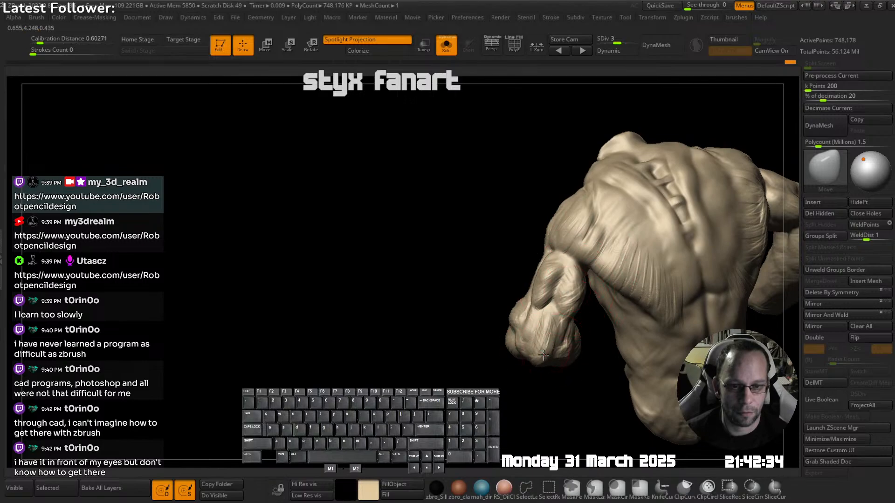
mouse_move(544, 353)
right_down()
mouse_move(569, 303)
mouse_move(529, 247)
mouse_move(557, 265)
mouse_move(549, 300)
mouse_move(573, 212)
mouse_move(543, 281)
right_up()
key(shift+b)
click(518, 199)
mouse_move(544, 281)
mouse_down()
mouse_move(522, 299)
mouse_move(550, 281)
mouse_up()
right_drag(552, 280, 558, 262)
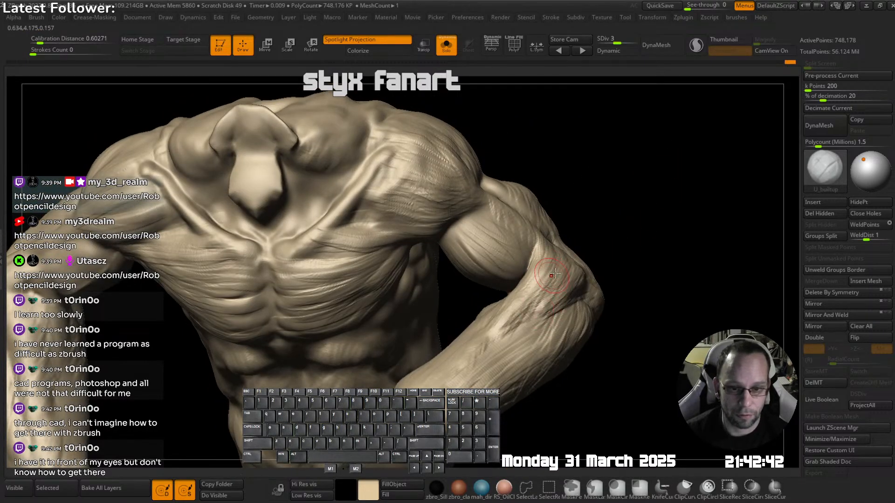
drag(512, 321, 579, 285)
- Carve a muscle crease along the pauldron-side forearm to the elbow with the DamStandard brush, undoing the first attempt
key(shift+b)
click(552, 176)
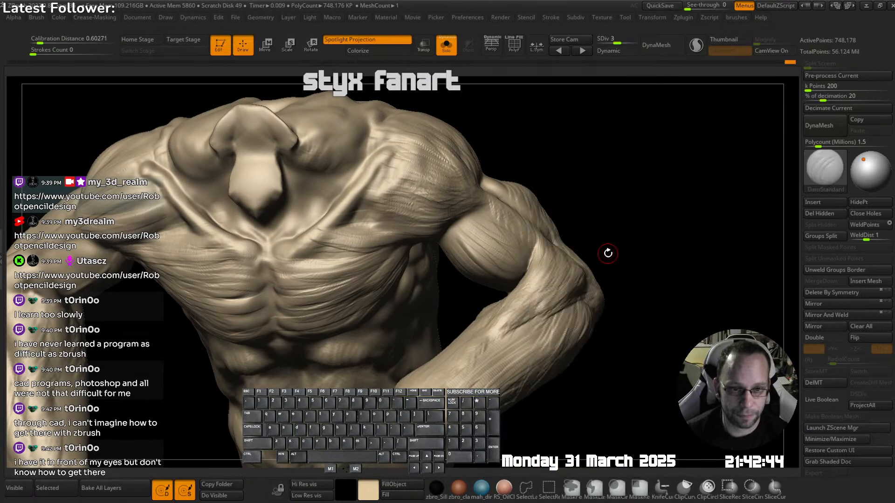
right_drag(607, 253, 540, 271)
key(s)
drag(503, 335, 597, 291)
key(ctrl+z)
key(s)
right_drag(605, 283, 546, 290)
drag(557, 311, 599, 290)
right_drag(599, 290, 629, 280)
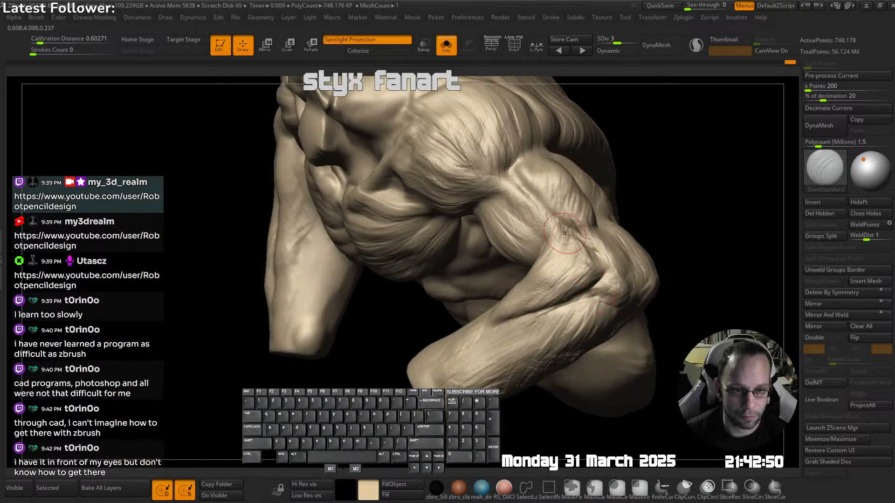
- Cut grooves along the outer upper arm down to the elbow on the pauldron side with the DamStandard brush
drag(535, 200, 596, 259)
drag(574, 233, 595, 268)
right_drag(596, 268, 627, 252)
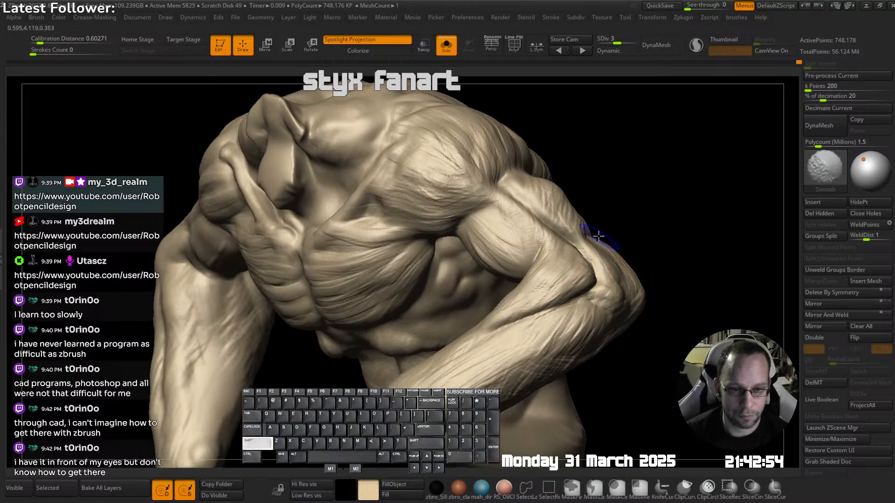
- Refine the striations on the forearm muscle just below the biceps of the pauldron-side arm with the U_buildup brush
key(space)
click(561, 201)
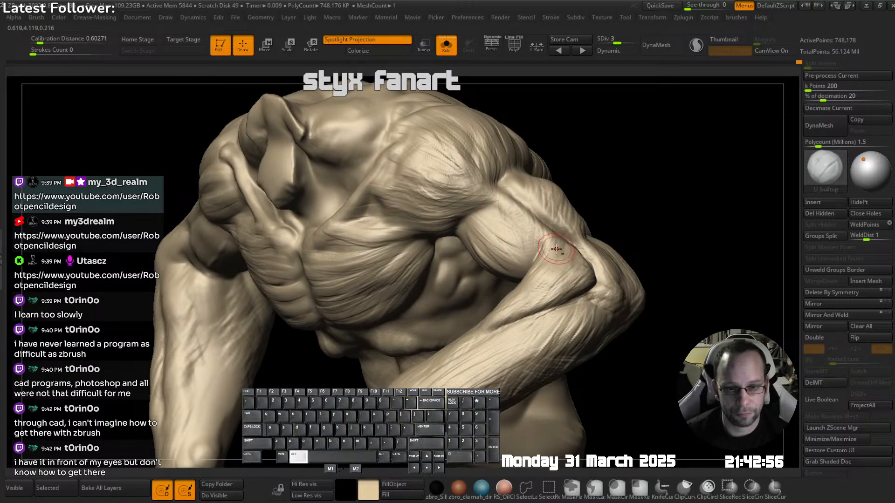
right_drag(555, 250, 526, 282)
mouse_move(527, 284)
mouse_down()
mouse_move(488, 320)
mouse_move(516, 299)
mouse_up()
right_drag(498, 299, 526, 287)
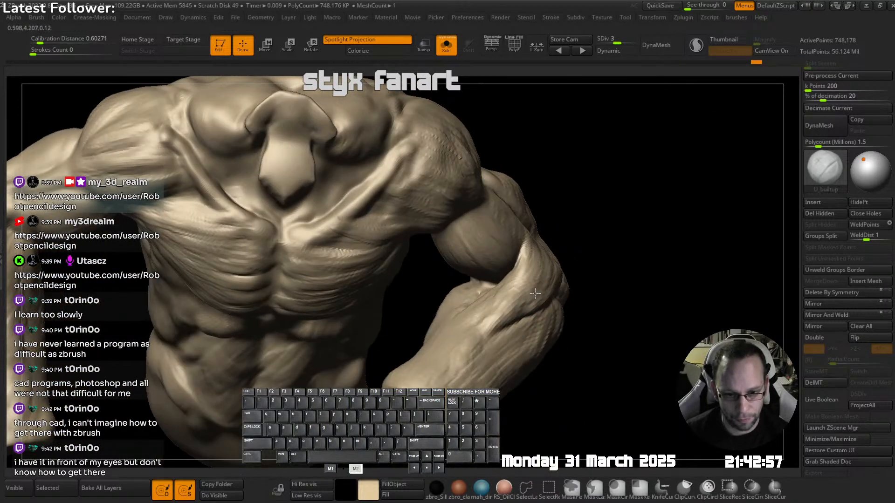
alt+drag(526, 285, 483, 330)
right_drag(560, 282, 539, 259)
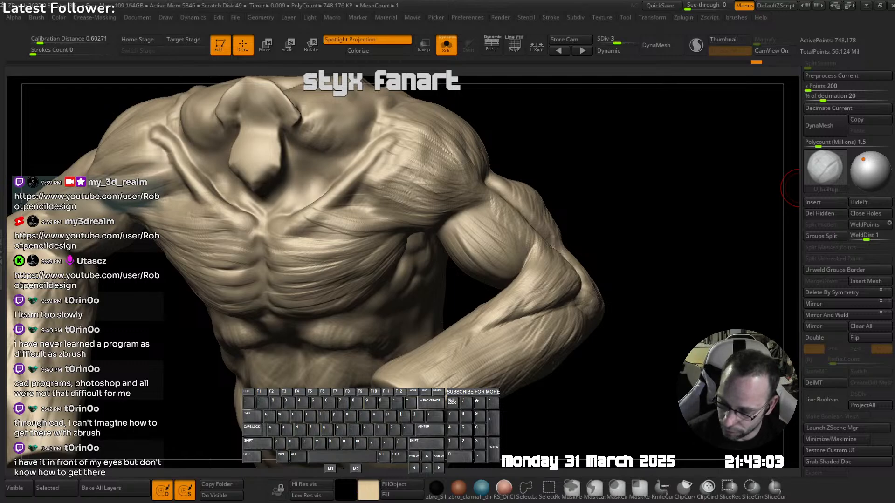
key(s)
text(r)
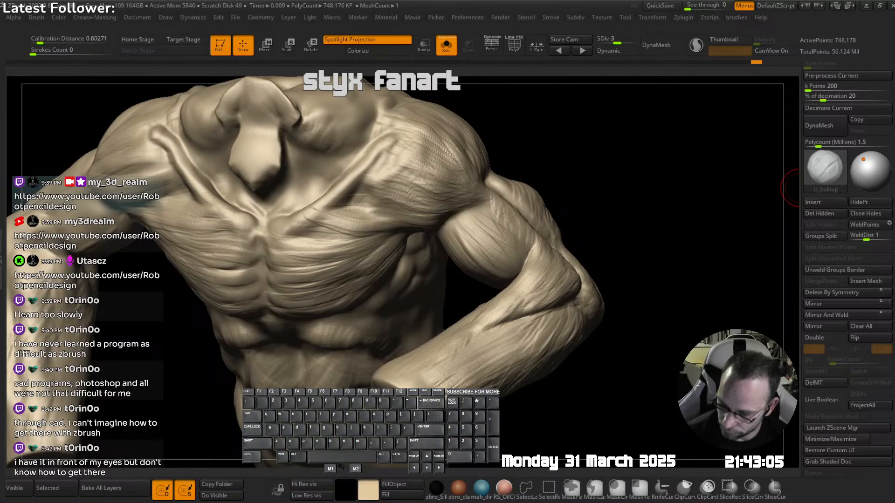
text(ay)
key(Return)
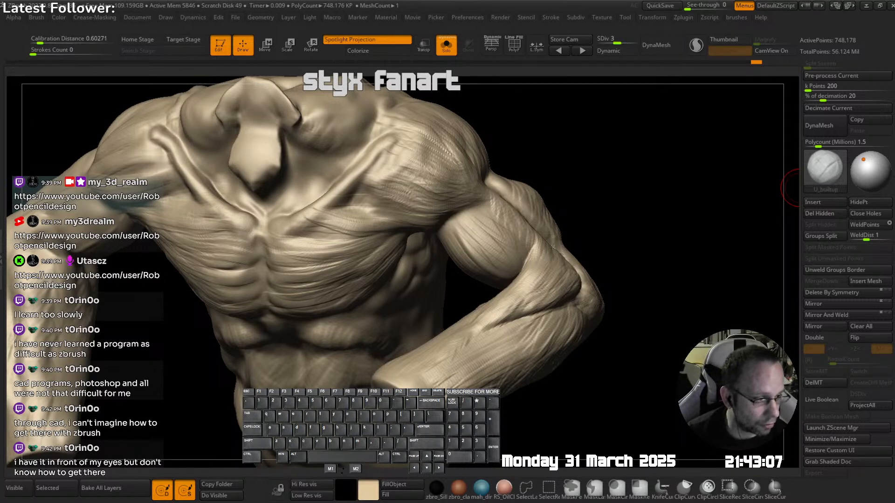
click(799, 188)
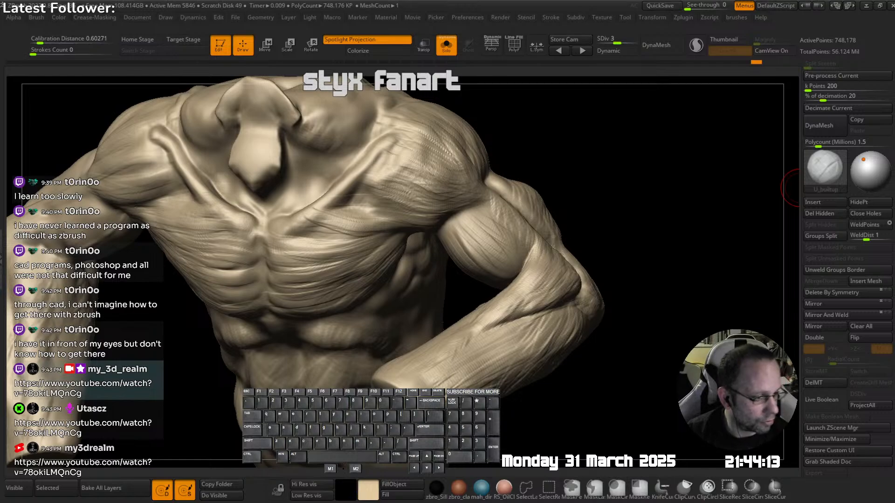
- Layer fine U_buildup striations across the pauldron-side chest muscle, continuing over the breastbone area
alt+right_drag(450, 196, 494, 241)
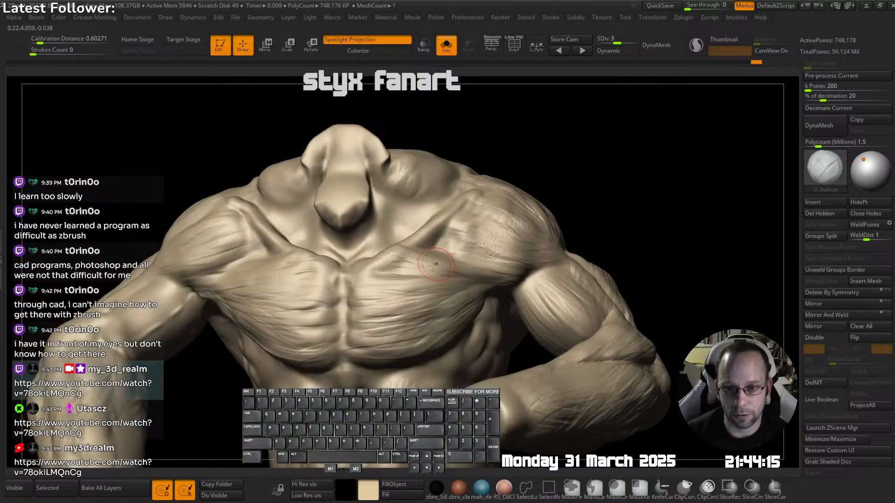
mouse_move(433, 264)
mouse_down()
mouse_move(397, 254)
mouse_move(392, 265)
mouse_move(366, 263)
mouse_move(423, 290)
mouse_up()
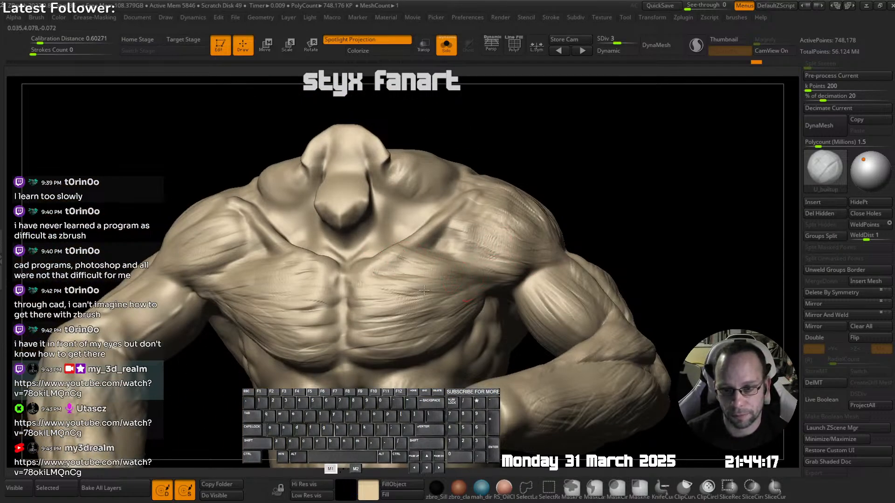
alt+right_drag(440, 251, 487, 256)
drag(402, 276, 475, 296)
drag(407, 293, 512, 289)
mouse_move(418, 307)
mouse_down()
mouse_move(513, 301)
mouse_move(496, 321)
mouse_up()
drag(422, 338, 482, 333)
drag(425, 351, 498, 335)
right_drag(427, 307, 450, 289)
mouse_move(450, 289)
alt+right_down()
mouse_move(481, 263)
mouse_move(475, 270)
alt+right_up()
drag(350, 285, 419, 305)
- Turn off Solo to show the full character with its armour and inspect the chest from the front
ctrl+right_drag(410, 308, 375, 286)
right_drag(527, 196, 566, 186)
key(shift+s)
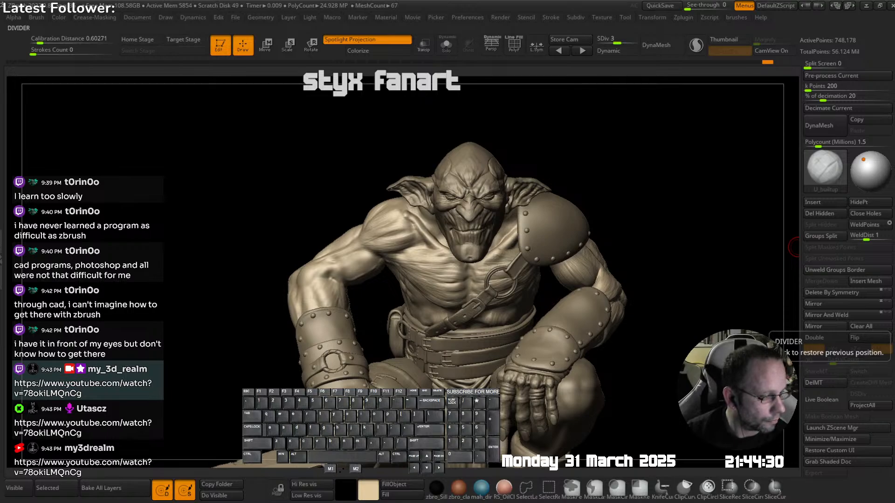
right_drag(541, 266, 484, 244)
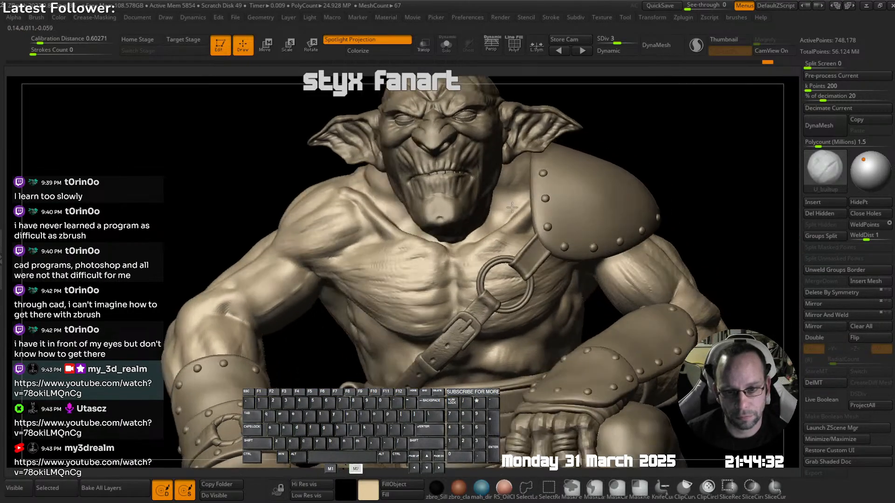
- Add U_buildup striations running from the bare shoulder across the upper chest
key(alt+s)
right_drag(351, 187, 342, 197)
drag(334, 196, 431, 248)
right_drag(438, 245, 456, 225)
mouse_move(480, 242)
mouse_down()
mouse_move(555, 169)
mouse_move(497, 235)
mouse_move(477, 241)
mouse_up()
key(alt+s)
mouse_move(554, 221)
right_down()
mouse_move(580, 256)
mouse_move(569, 242)
mouse_move(566, 274)
mouse_move(581, 281)
right_up()
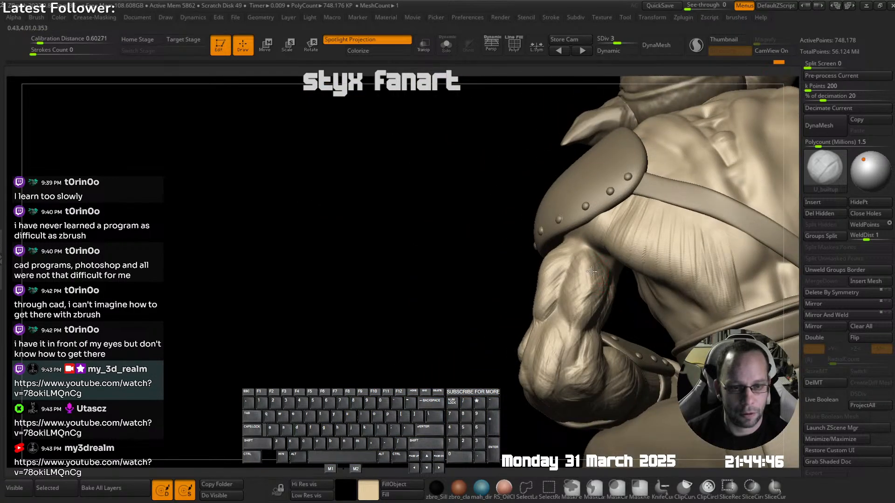
- Add U_buildup striations down the back of the pauldron-side upper arm and around its elbow
drag(586, 284, 574, 308)
right_drag(574, 309, 571, 321)
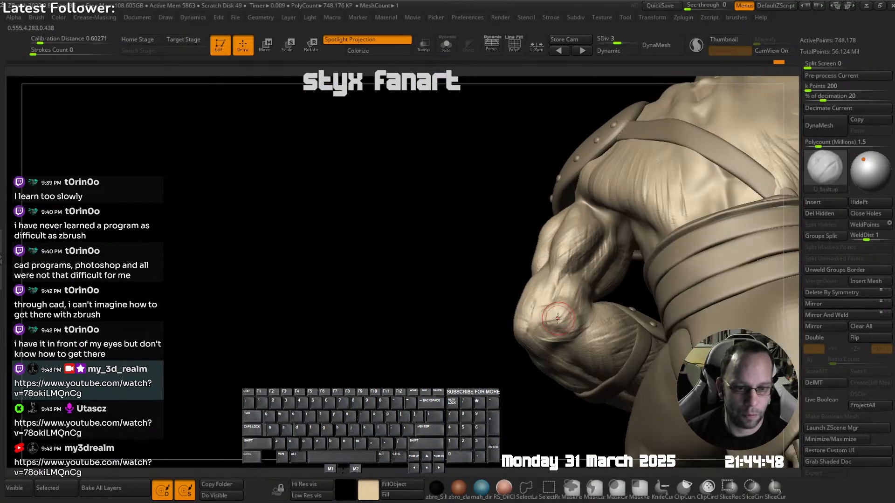
right_drag(579, 368, 531, 334)
drag(521, 330, 535, 349)
mouse_move(560, 321)
ctrl+right_down()
mouse_move(520, 329)
mouse_move(625, 250)
ctrl+right_up()
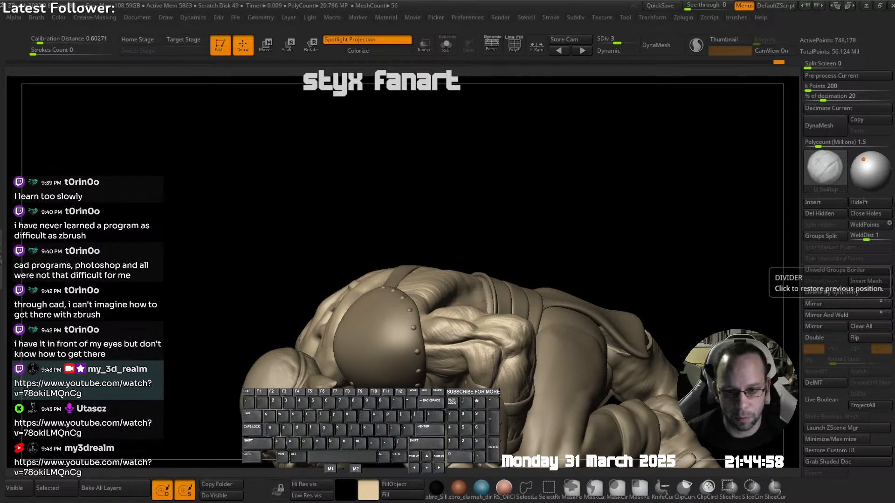
- Brush U_buildup striations below the pauldron-side armpit, in the gap between the chest muscle and the biceps
right_drag(378, 298, 554, 212)
right_drag(539, 266, 509, 284)
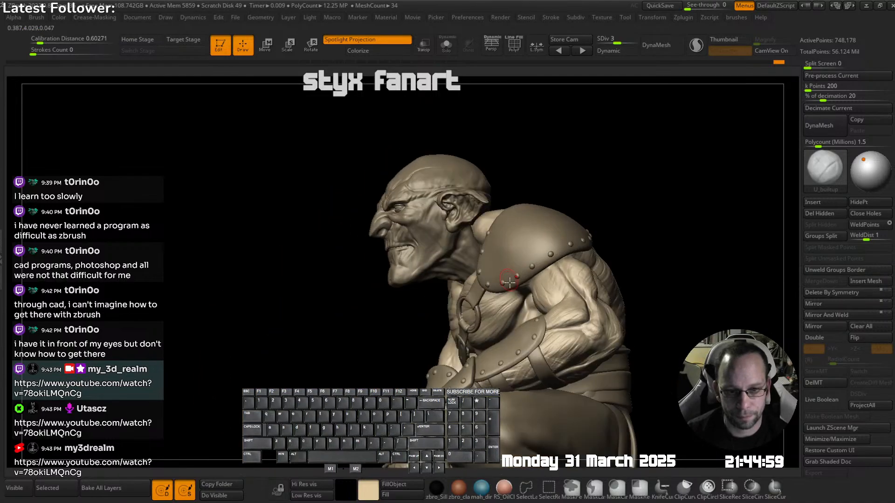
mouse_move(542, 310)
alt+right_down()
mouse_move(512, 278)
mouse_move(531, 275)
mouse_move(585, 307)
mouse_move(555, 313)
mouse_move(566, 298)
mouse_move(573, 247)
mouse_move(581, 310)
mouse_move(601, 304)
mouse_move(503, 275)
mouse_move(530, 282)
alt+right_up()
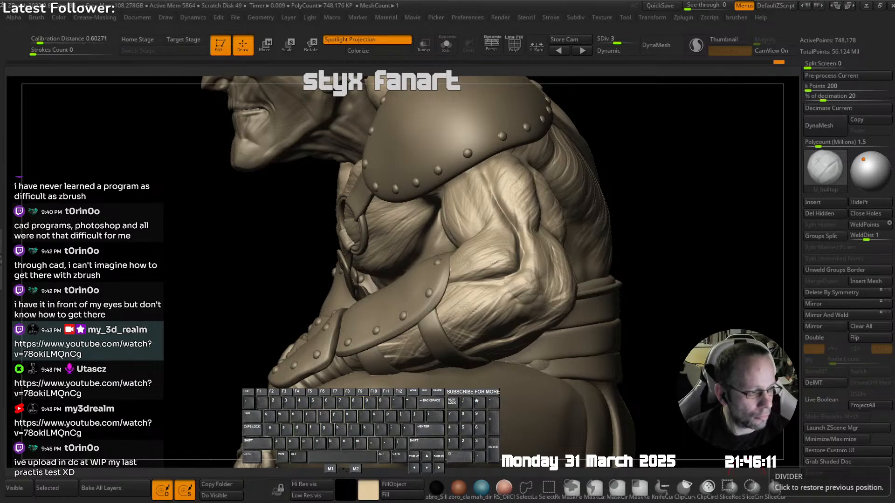
mouse_move(397, 219)
right_down()
mouse_move(378, 247)
mouse_move(448, 205)
right_up()
drag(445, 203, 422, 249)
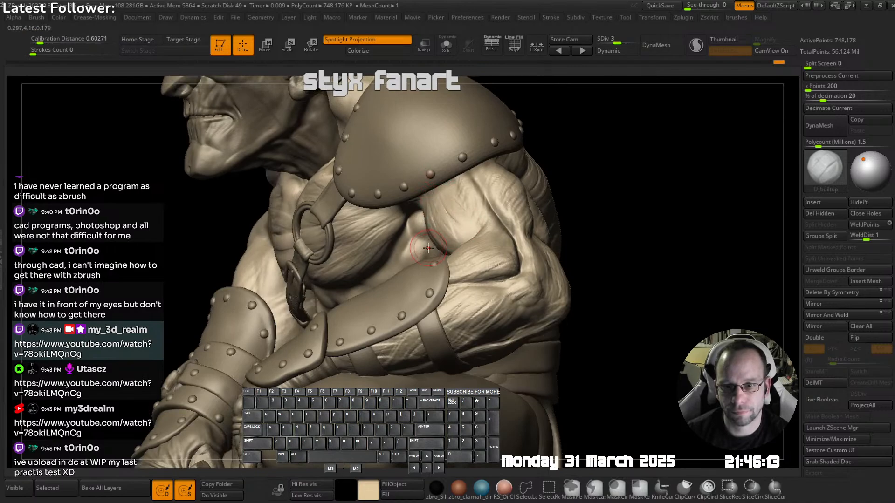
- Inspect the armoured character from the front and side, and isolate the body with Solo
right_drag(438, 259, 468, 177)
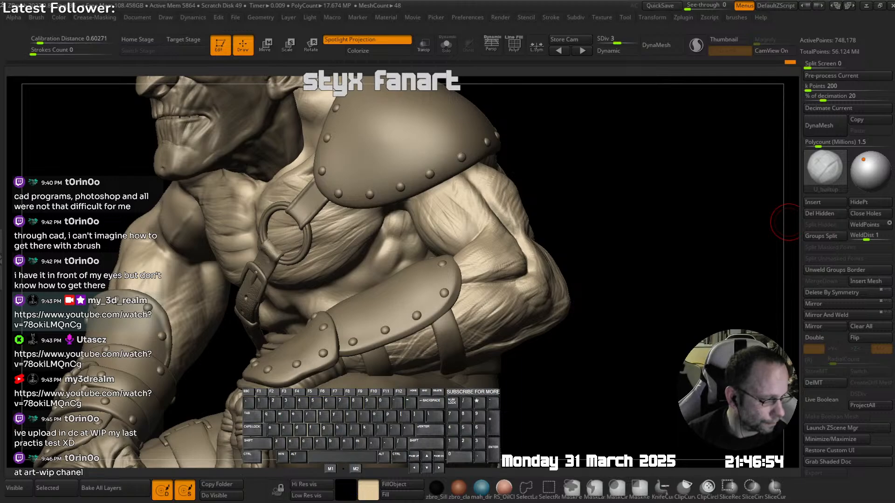
right_drag(789, 222, 652, 214)
ctrl+right_drag(653, 215, 530, 180)
alt+right_drag(529, 180, 575, 182)
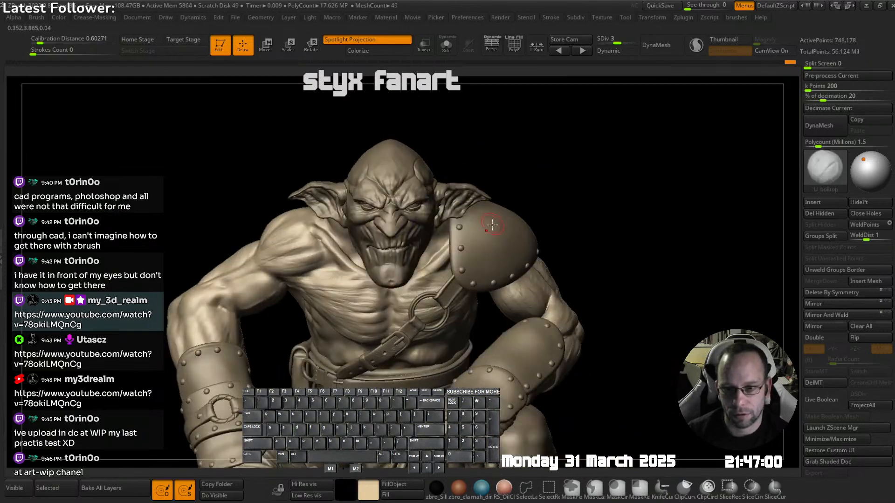
right_drag(443, 240, 536, 256)
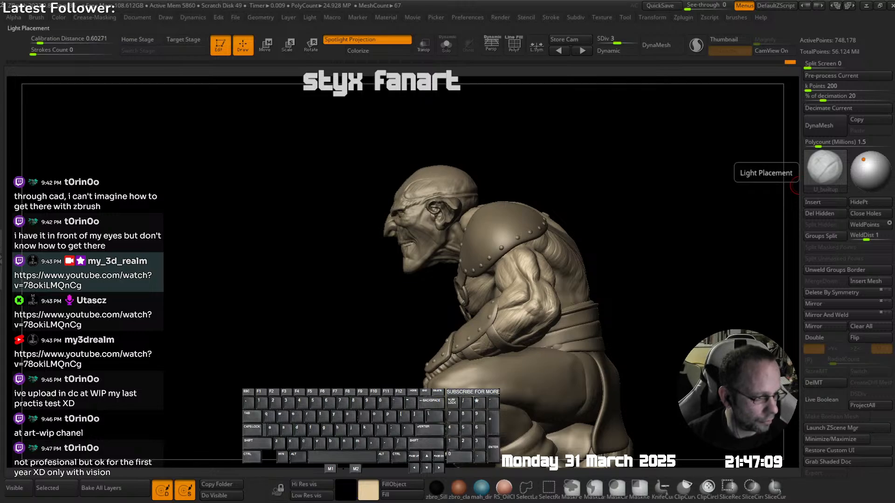
right_drag(727, 210, 573, 243)
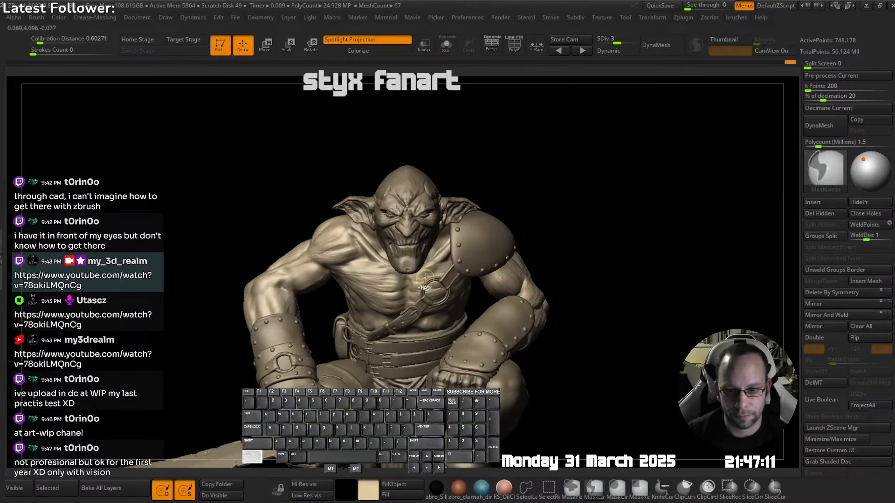
ctrl+right_drag(438, 224, 442, 269)
key(alt+s)
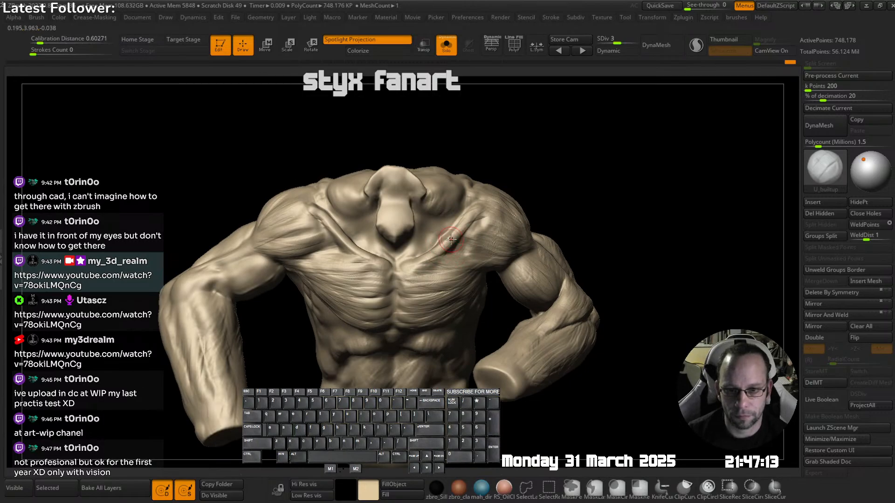
- Build up the collarbone ridges and the upper pectoral strands on both sides of the chest with the U_buildup brush
drag(448, 242, 429, 256)
drag(475, 215, 480, 218)
drag(430, 259, 402, 266)
drag(310, 211, 344, 242)
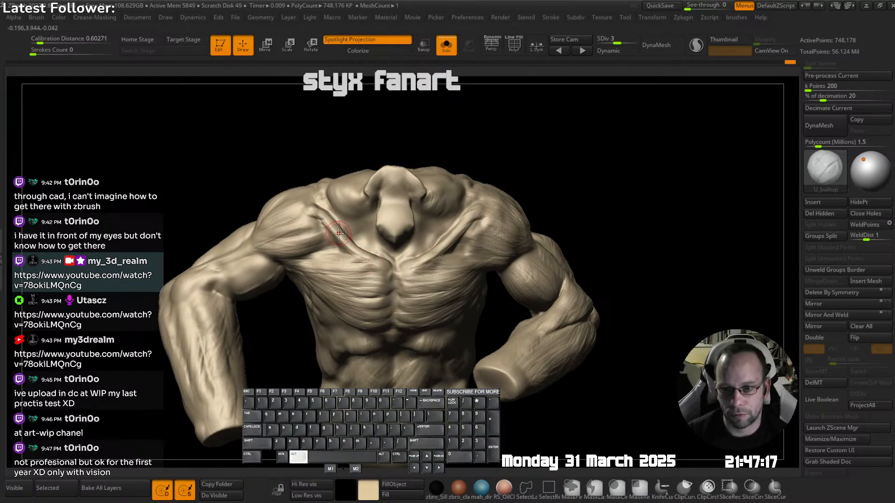
- Build up muscle strands over the front and top of the shoulder with the U_buildup brush
alt+right_drag(347, 242, 402, 241)
mouse_move(401, 241)
right_down()
mouse_move(362, 232)
mouse_move(352, 217)
mouse_move(387, 243)
mouse_move(363, 210)
right_up()
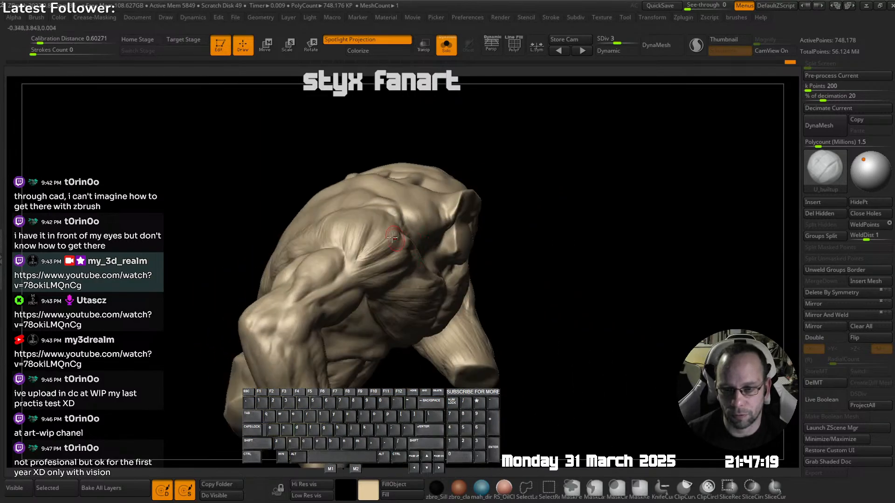
drag(372, 208, 359, 211)
right_drag(360, 210, 356, 233)
mouse_move(356, 225)
mouse_down()
mouse_move(357, 196)
mouse_move(357, 245)
mouse_up()
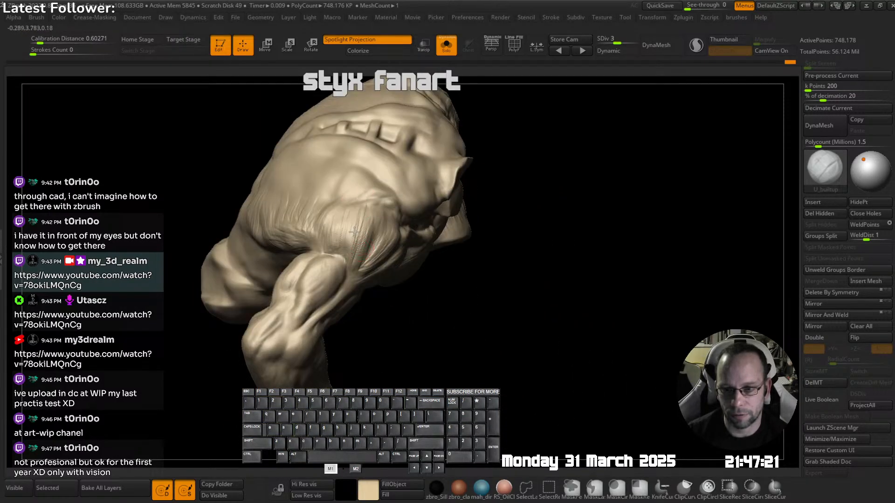
mouse_move(358, 223)
right_down()
mouse_move(370, 229)
mouse_move(326, 205)
right_up()
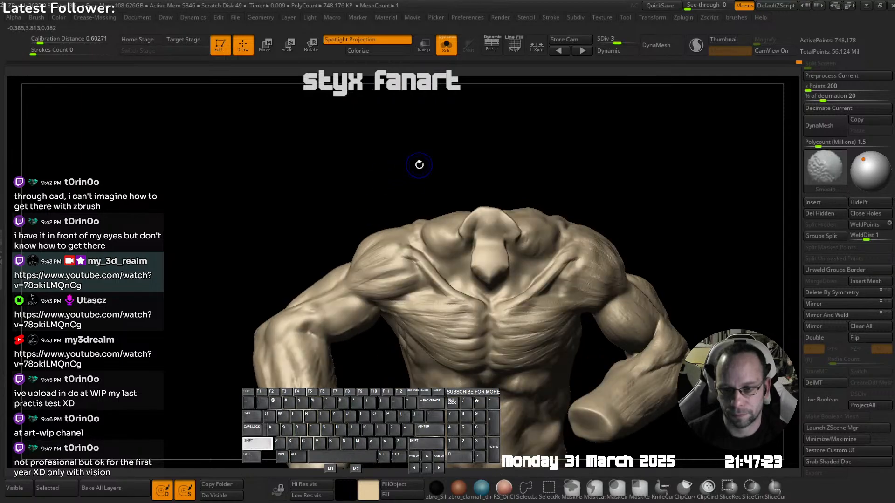
- Select the Move brush for adjusting the neck base and shoulder shapes
key(b)
click(396, 156)
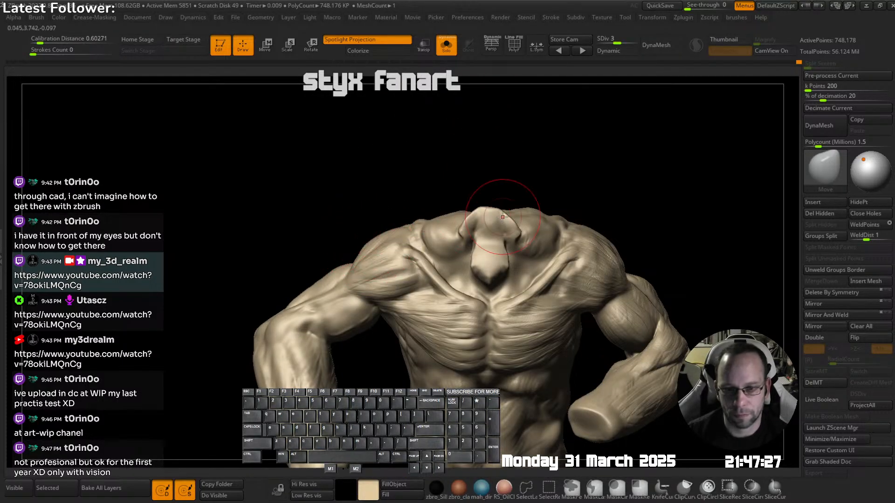
mouse_move(501, 196)
right_down()
mouse_move(533, 224)
mouse_move(529, 240)
right_up()
right_drag(529, 240, 543, 190)
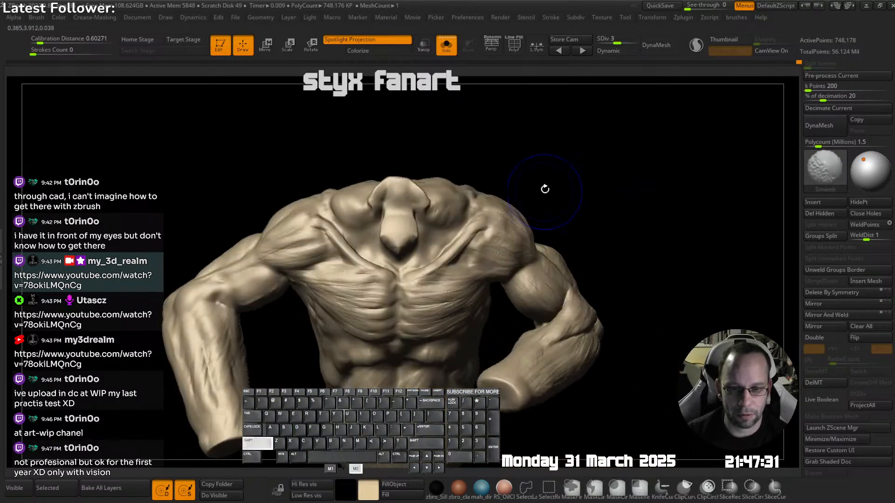
- Smooth the deltoid and sharpen the creases between its muscle strands with the DamStandard brush
mouse_move(515, 259)
right_down()
mouse_move(504, 227)
mouse_move(489, 265)
mouse_move(558, 222)
mouse_move(535, 201)
mouse_move(536, 228)
mouse_move(570, 257)
right_up()
key(shift+a)
click(463, 208)
alt+drag(570, 257, 567, 252)
right_drag(567, 252, 557, 235)
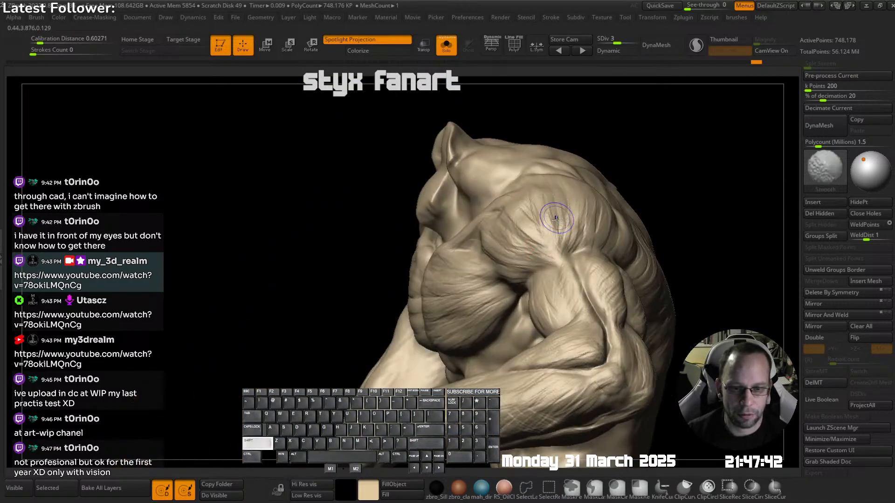
key(shift+space)
click(522, 179)
right_drag(617, 170, 528, 272)
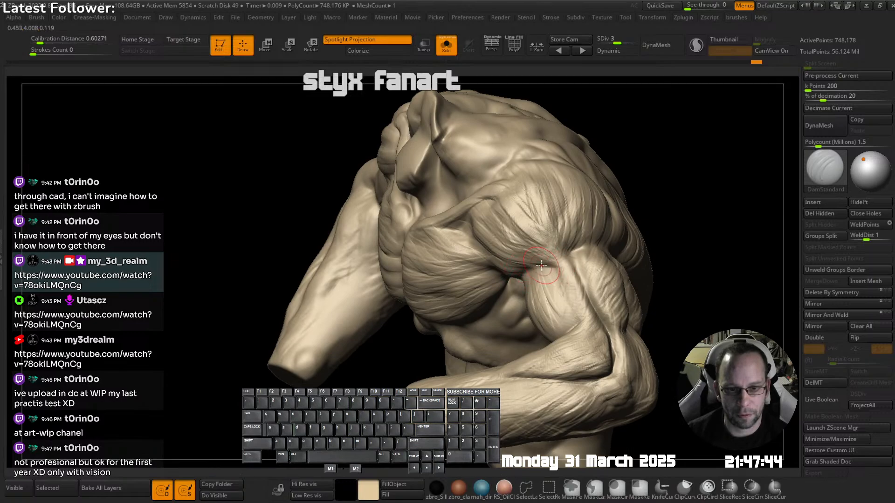
- Nudge the lower pectoral edge beside the armpit into shape with the Move brush
mouse_move(588, 275)
right_down()
mouse_move(580, 212)
mouse_move(577, 242)
mouse_move(567, 220)
right_up()
key(shift+space)
click(501, 158)
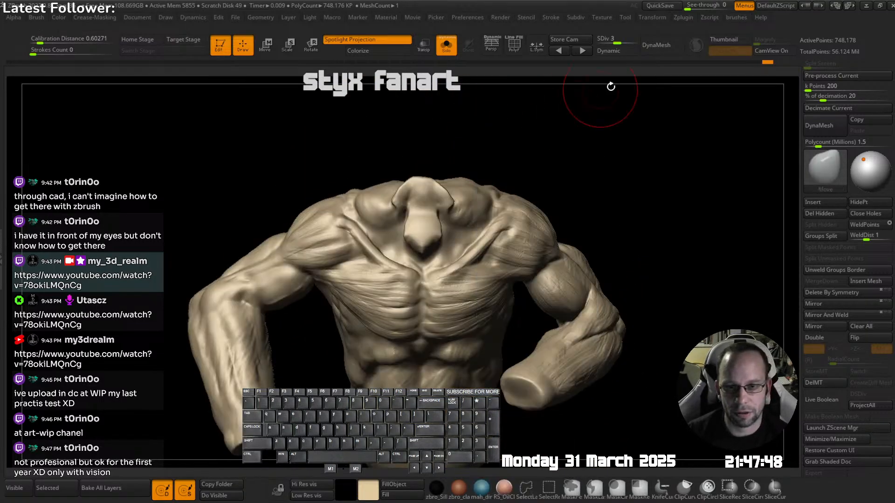
mouse_move(610, 87)
ctrl+right_down()
mouse_move(606, 136)
mouse_move(573, 161)
ctrl+right_up()
drag(522, 292, 515, 287)
mouse_move(526, 280)
ctrl+right_down()
mouse_move(528, 238)
mouse_move(504, 280)
ctrl+right_up()
right_drag(555, 261, 531, 223)
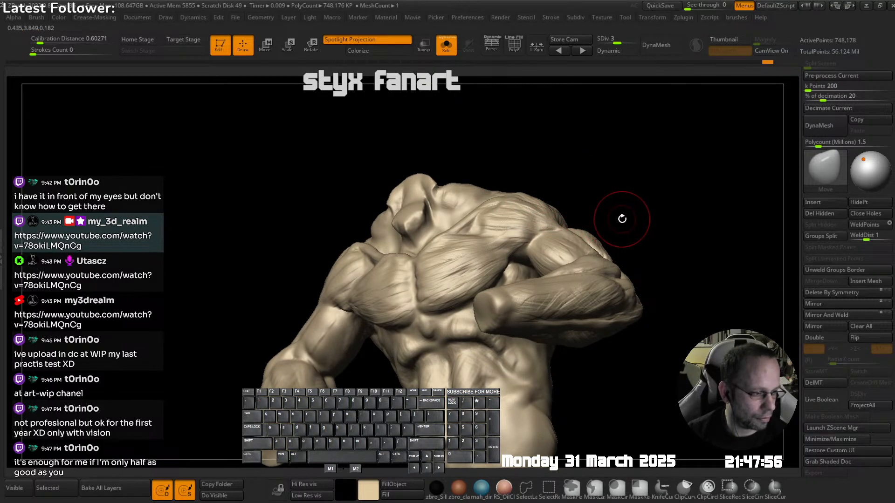
- Reshape the outer edges of both pectorals with the Move brush, checking them from the front and side
mouse_move(619, 190)
right_down()
mouse_move(573, 241)
mouse_move(589, 210)
right_up()
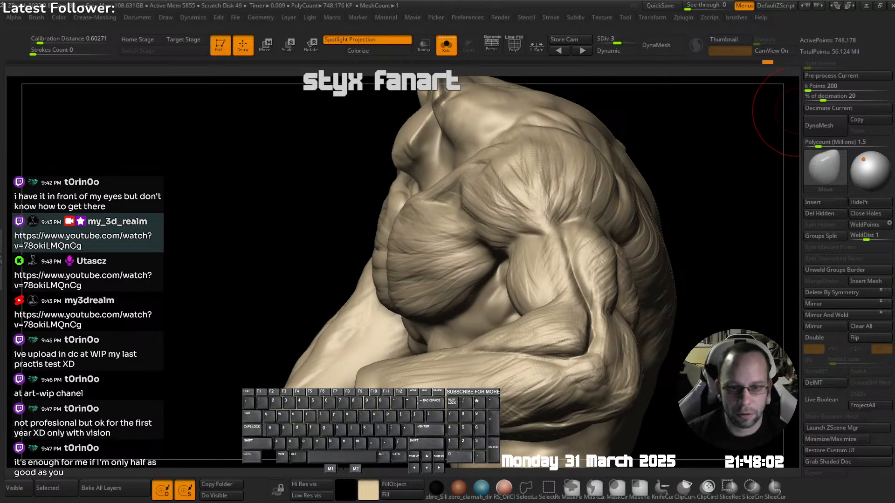
right_drag(796, 112, 727, 131)
mouse_move(405, 214)
right_down()
mouse_move(495, 200)
mouse_move(531, 233)
right_up()
drag(422, 235, 422, 241)
mouse_move(335, 242)
right_down()
mouse_move(389, 264)
mouse_move(557, 254)
right_up()
drag(550, 247, 546, 245)
mouse_move(546, 246)
right_down()
mouse_move(570, 290)
mouse_move(545, 279)
mouse_move(553, 284)
mouse_move(561, 273)
right_up()
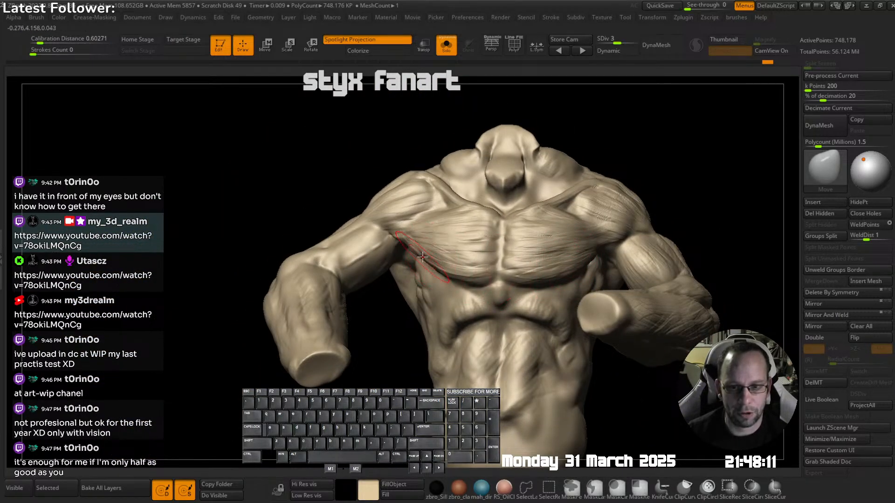
drag(429, 257, 425, 262)
right_drag(437, 250, 549, 269)
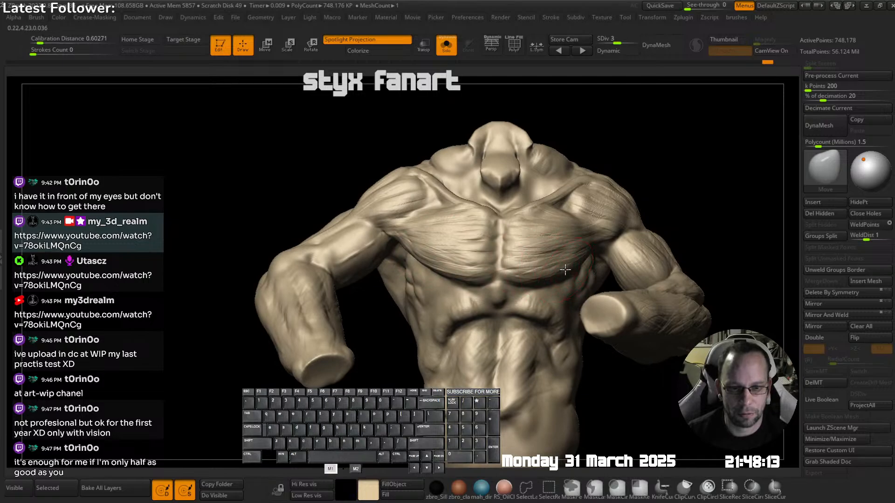
- Leave Solo mode and examine the arm together with the shoulder armour and the rest of the figure
key(alt+s)
mouse_move(620, 254)
ctrl+right_down()
mouse_move(608, 223)
mouse_move(566, 219)
mouse_move(583, 244)
mouse_move(559, 254)
mouse_move(593, 306)
mouse_move(573, 255)
mouse_move(546, 247)
mouse_move(602, 213)
ctrl+right_up()
right_drag(606, 249, 576, 232)
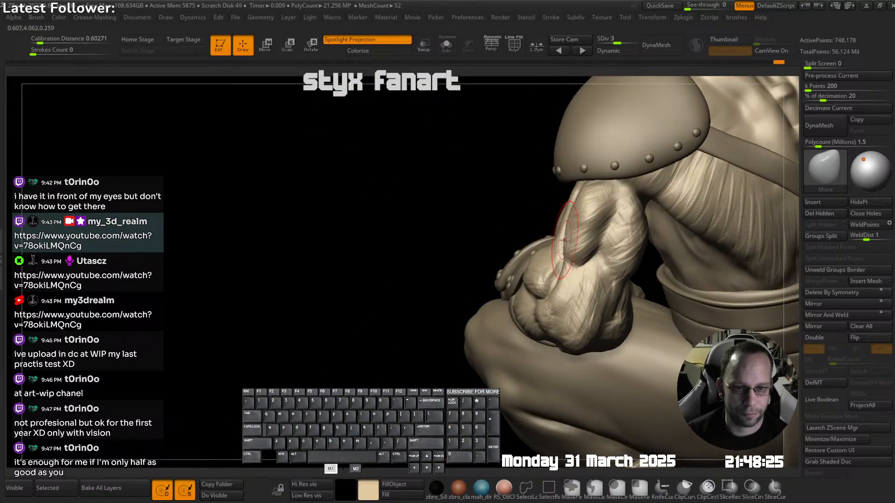
mouse_move(562, 275)
right_down()
mouse_move(601, 228)
mouse_move(643, 212)
right_up()
right_drag(636, 253, 600, 229)
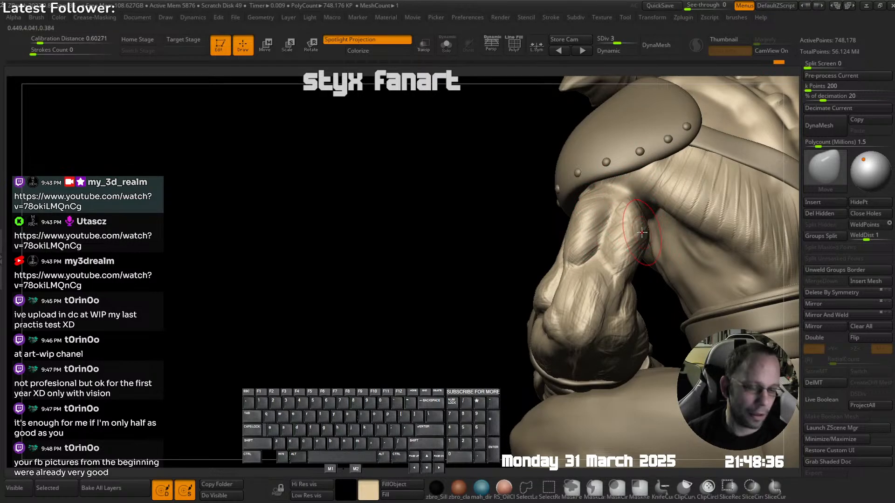
mouse_move(616, 226)
right_down()
mouse_move(579, 216)
mouse_move(606, 224)
mouse_move(612, 212)
mouse_move(627, 233)
mouse_move(687, 226)
mouse_move(607, 187)
right_up()
- Isolate the bent arm in Solo mode with the torso hidden, and select the U_buildup brush
key(shift+s)
ctrl+shift+click(695, 239)
key(shift+Tab)
click(568, 203)
right_drag(726, 136, 671, 161)
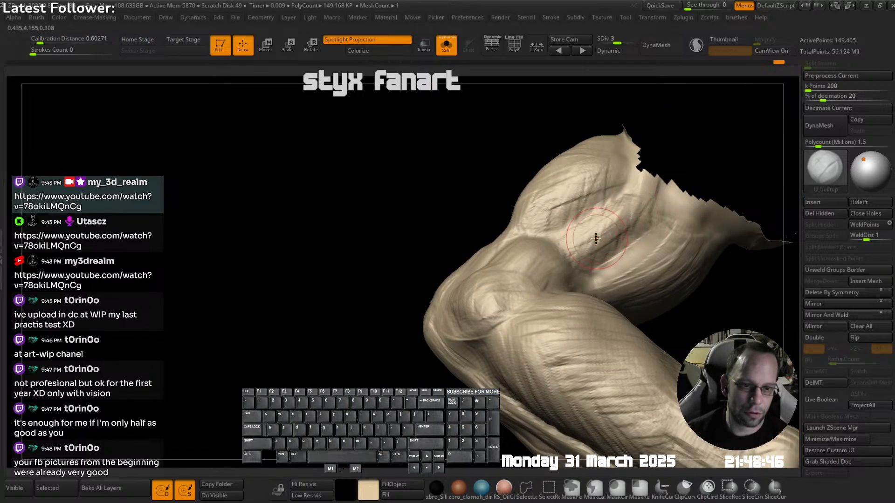
- Build up diagonal muscle strands on the inner upper arm just above the elbow
mouse_move(603, 217)
mouse_down()
mouse_move(594, 235)
mouse_move(616, 218)
mouse_move(638, 229)
mouse_up()
right_drag(699, 210, 655, 189)
mouse_move(556, 236)
mouse_down()
mouse_move(546, 239)
mouse_move(592, 235)
mouse_up()
ctrl+right_drag(635, 224, 627, 190)
mouse_move(558, 239)
mouse_down()
mouse_move(557, 249)
mouse_move(570, 228)
mouse_up()
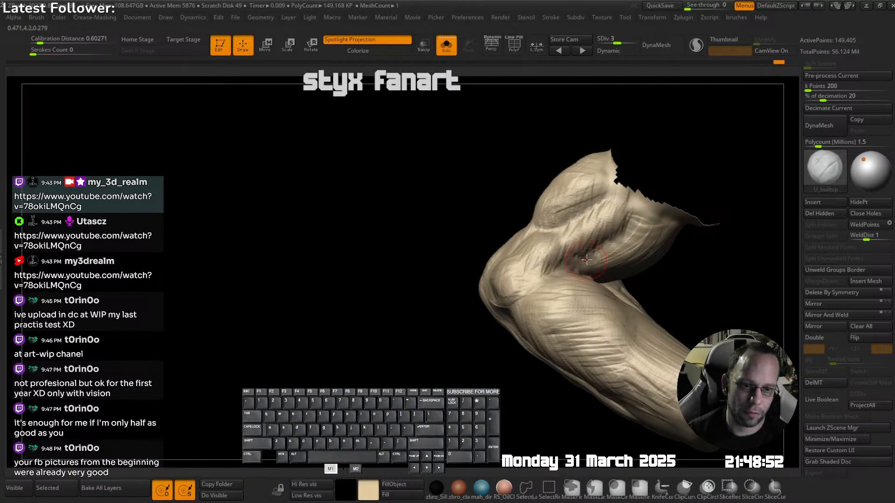
- Carve creases and raise strands around the inner elbow where the upper arm meets the forearm
right_drag(590, 236, 604, 263)
ctrl+right_drag(604, 263, 599, 244)
drag(558, 238, 560, 235)
mouse_move(527, 288)
right_down()
mouse_move(601, 216)
mouse_move(602, 247)
mouse_move(565, 253)
right_up()
mouse_move(561, 252)
alt+mouse_down()
mouse_move(552, 252)
mouse_move(563, 261)
alt+mouse_up()
right_drag(569, 265, 555, 284)
alt+drag(554, 258, 562, 245)
right_drag(562, 245, 552, 250)
mouse_move(552, 247)
alt+mouse_down()
mouse_move(541, 234)
mouse_move(513, 233)
alt+mouse_up()
drag(513, 243, 509, 249)
mouse_move(528, 262)
right_down()
mouse_move(519, 250)
mouse_move(578, 224)
mouse_move(503, 269)
mouse_move(530, 226)
mouse_move(561, 235)
mouse_move(465, 275)
mouse_move(496, 230)
mouse_move(505, 262)
mouse_move(485, 293)
mouse_move(396, 273)
right_up()
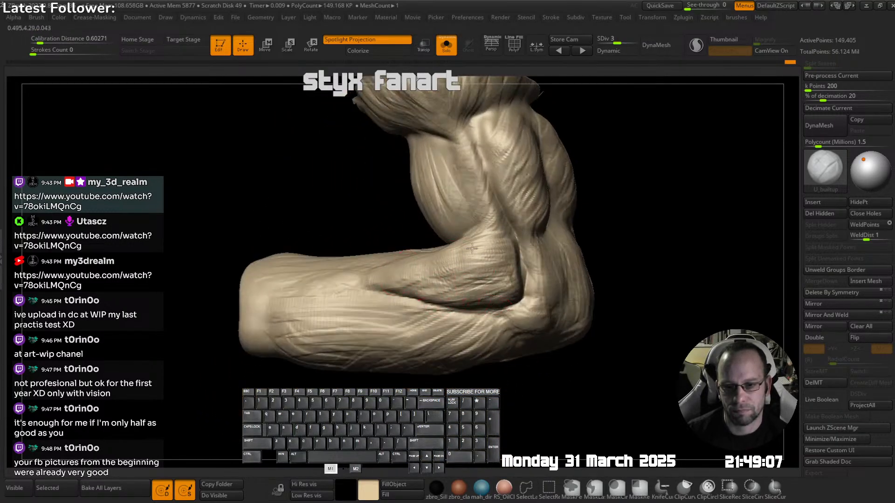
- Build up strands along the outer forearm muscle beside the elbow and define its lower edge
drag(471, 248, 495, 234)
right_drag(391, 270, 455, 272)
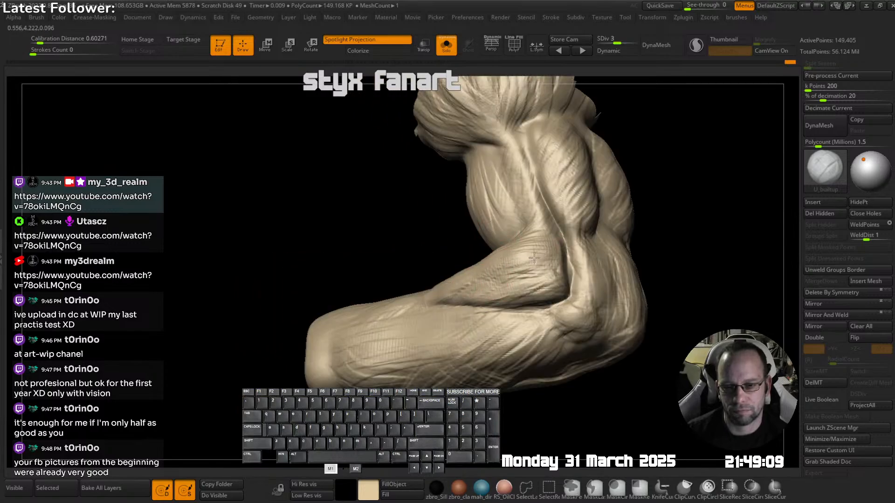
drag(455, 301, 543, 302)
mouse_move(580, 261)
right_down()
mouse_move(641, 254)
mouse_move(624, 233)
mouse_move(554, 252)
right_up()
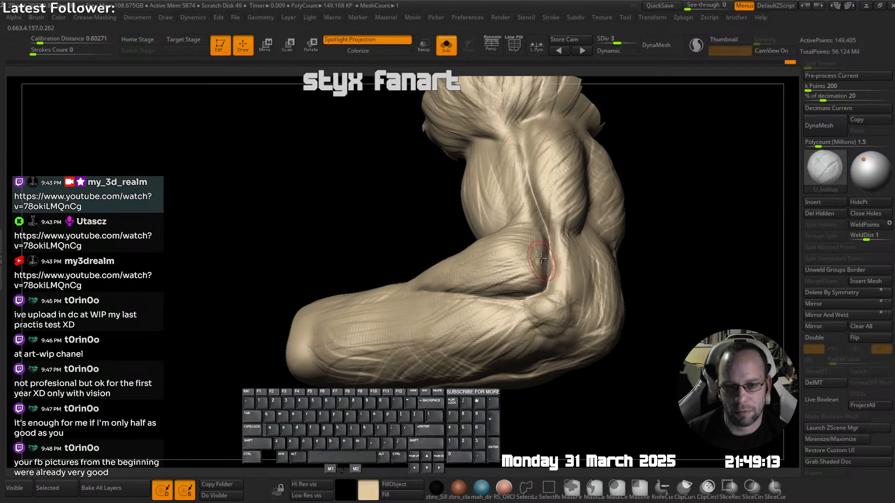
- Adjust the outer forearm muscle's edge at the elbow with a resized Move brush
mouse_move(541, 259)
right_down()
mouse_move(550, 248)
mouse_move(564, 252)
right_up()
key(space)
click(517, 160)
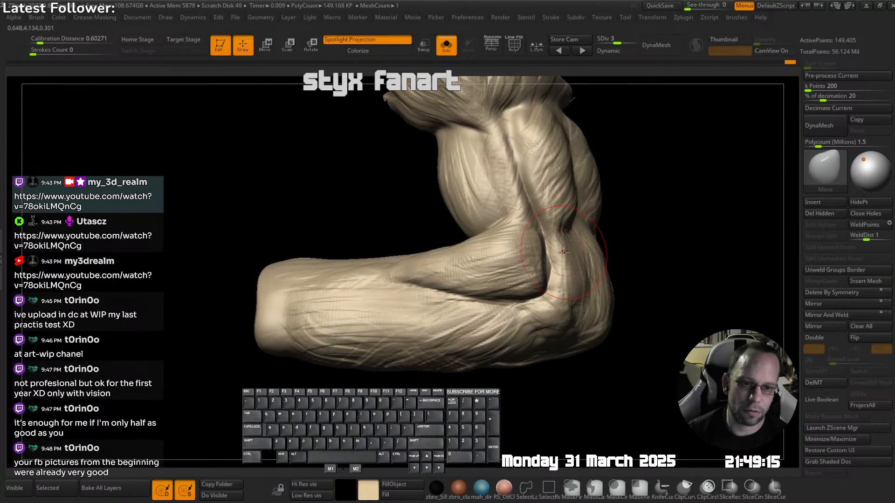
key(s)
drag(541, 258, 543, 261)
key(s)
mouse_move(527, 261)
right_down()
mouse_move(555, 218)
mouse_move(567, 220)
mouse_move(565, 264)
right_up()
- Build up the tendon between the elbow and the lower end of the triceps with the U_buildup brush
key(Tab)
click(547, 200)
drag(566, 262, 568, 244)
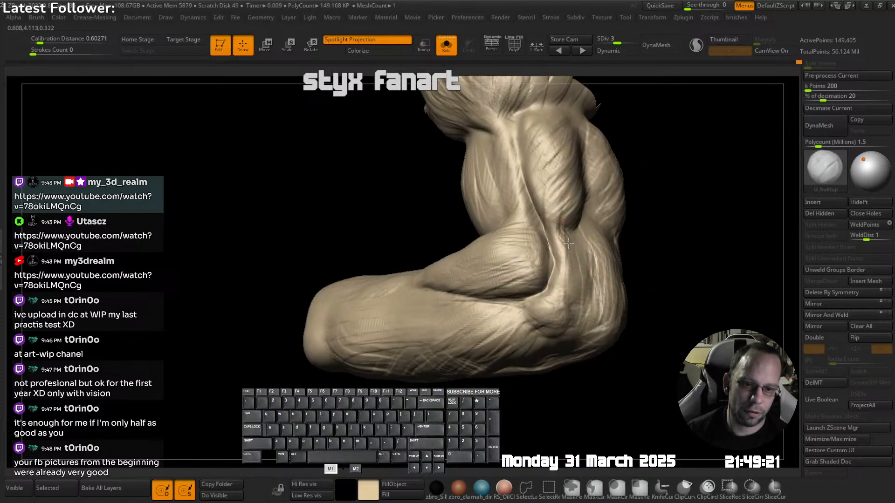
- Resize the Move brush and adjust the contours of the triceps and forearm from several angles
mouse_move(570, 283)
right_down()
mouse_move(555, 241)
mouse_move(563, 244)
mouse_move(542, 289)
right_up()
key(Tab)
click(532, 180)
key(s)
drag(542, 292, 550, 291)
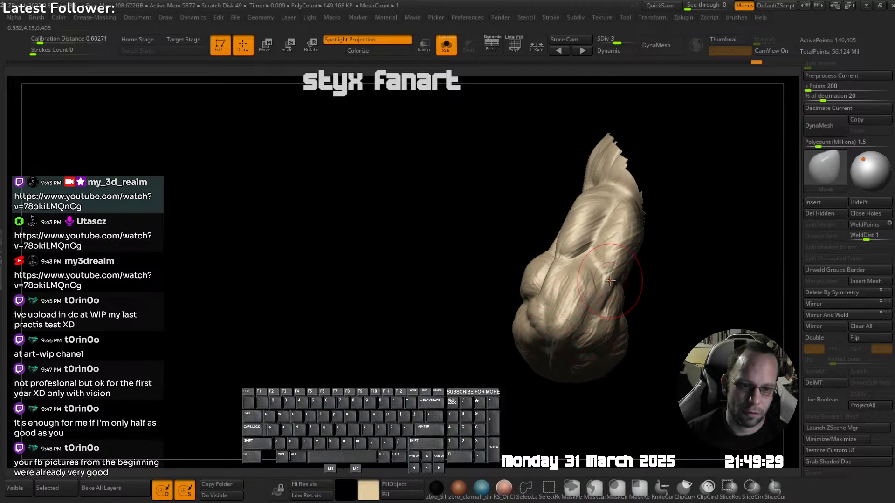
right_drag(604, 290, 573, 237)
mouse_move(475, 286)
right_down()
mouse_move(508, 294)
mouse_move(510, 307)
mouse_move(526, 296)
mouse_move(507, 297)
mouse_move(512, 275)
mouse_move(560, 272)
mouse_move(488, 324)
mouse_move(485, 306)
mouse_move(471, 326)
mouse_move(480, 289)
mouse_move(542, 283)
mouse_move(438, 317)
mouse_move(448, 296)
mouse_move(493, 324)
right_up()
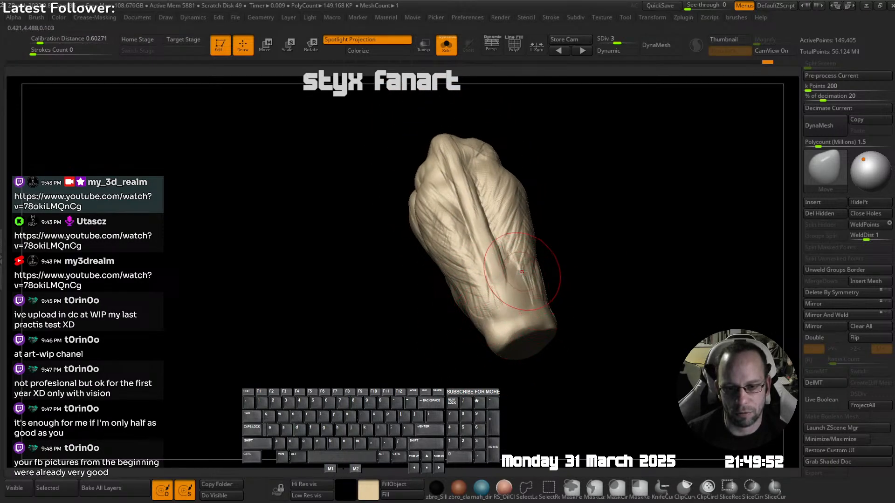
- Refine the silhouette of the elbow and the forearm's underside with the Move brush at an adjusted size
mouse_move(522, 271)
right_down()
mouse_move(505, 223)
mouse_move(523, 254)
mouse_move(493, 240)
mouse_move(485, 246)
mouse_move(473, 230)
mouse_move(503, 233)
right_up()
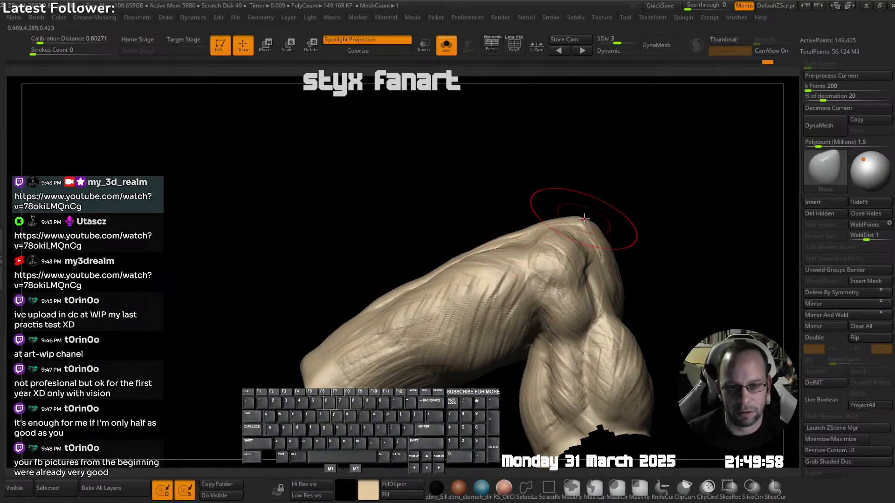
mouse_move(582, 227)
right_down()
mouse_move(594, 252)
mouse_move(575, 189)
mouse_move(585, 250)
right_up()
mouse_move(587, 302)
right_down()
mouse_move(581, 294)
mouse_move(579, 303)
mouse_move(603, 315)
right_up()
key(s)
drag(583, 303, 576, 302)
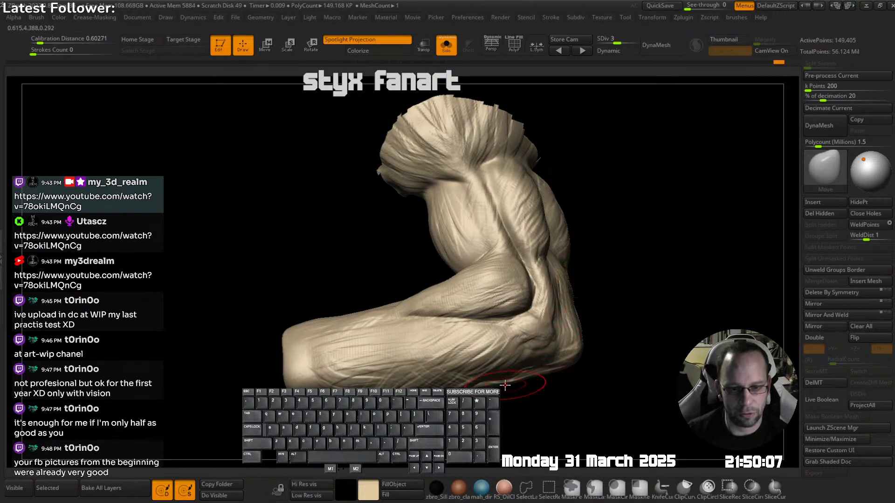
mouse_move(463, 373)
right_down()
mouse_move(503, 241)
mouse_move(536, 247)
mouse_move(505, 265)
right_up()
- Build up muscle strands on the upper forearm next to the elbow crease with the U_buildup brush
key(shift)
right_click(522, 257)
click(488, 192)
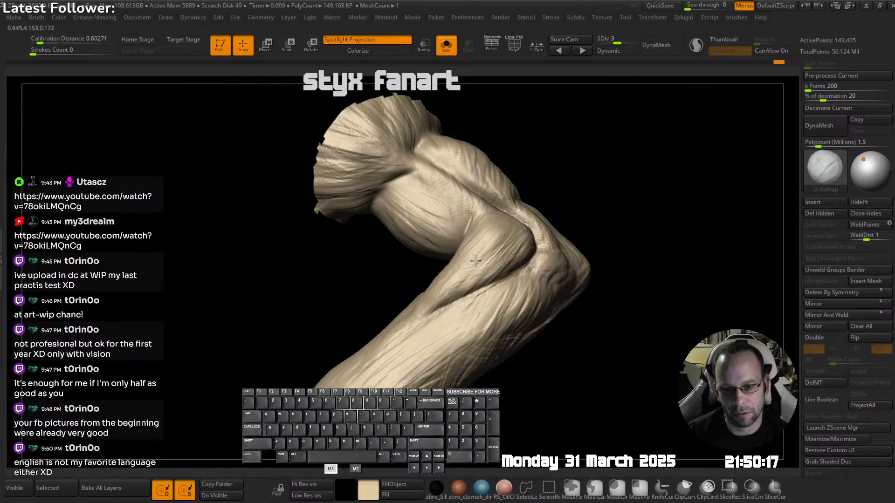
mouse_move(478, 277)
right_down()
mouse_move(521, 232)
mouse_move(449, 312)
mouse_move(465, 286)
right_up()
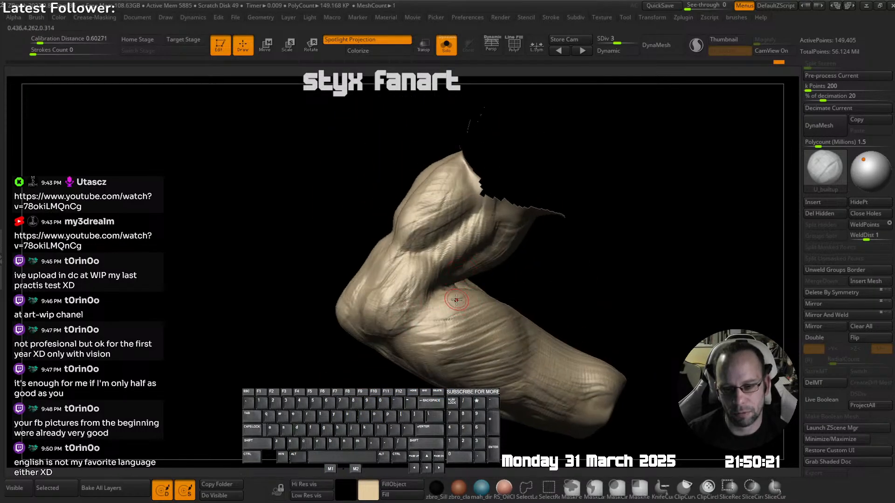
alt+right_drag(435, 317, 467, 295)
right_drag(528, 286, 515, 275)
ctrl+right_drag(515, 275, 512, 310)
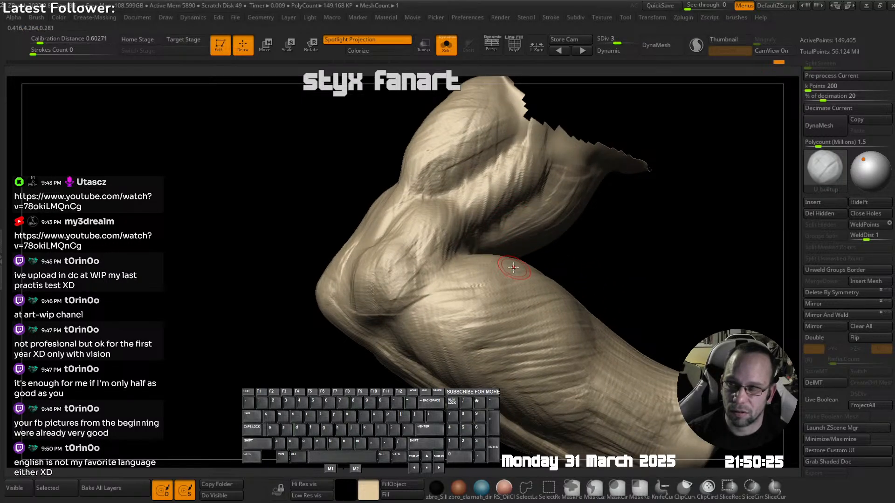
mouse_move(513, 267)
right_down()
mouse_move(441, 273)
mouse_move(469, 251)
right_up()
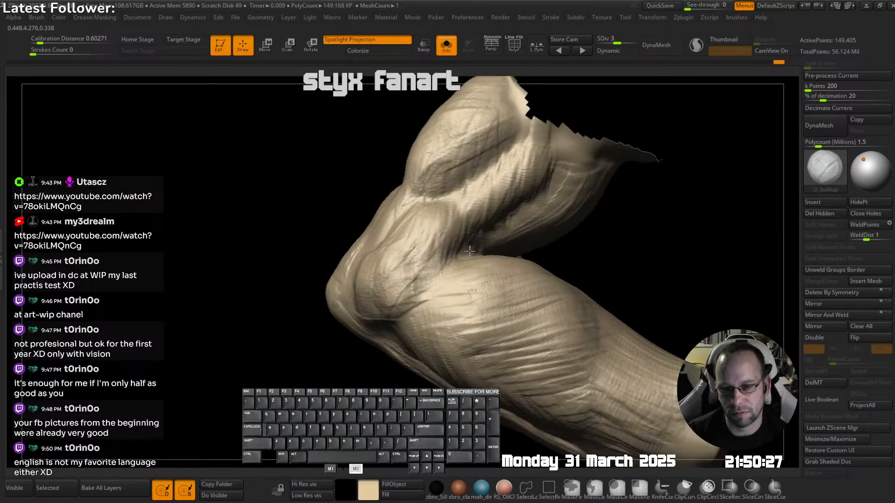
- Refine the strands across the inner forearm between the elbow crease and the wrist stump
drag(516, 271, 522, 266)
ctrl+right_drag(521, 267, 518, 243)
right_drag(518, 243, 489, 259)
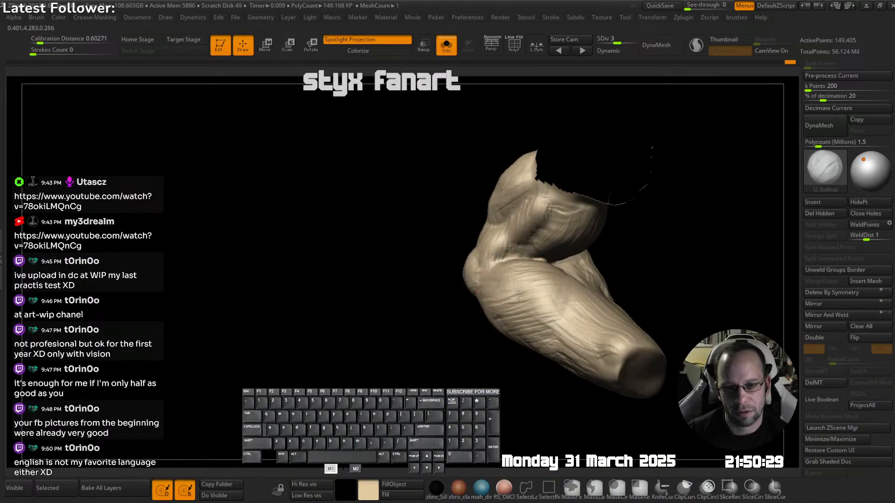
right_drag(518, 295, 448, 245)
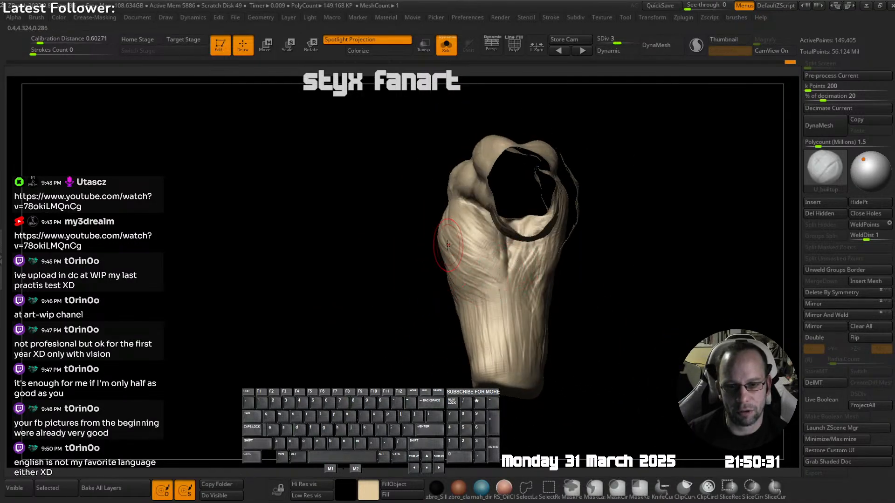
mouse_move(441, 260)
mouse_down()
mouse_move(415, 270)
mouse_move(312, 268)
mouse_up()
drag(653, 279, 583, 285)
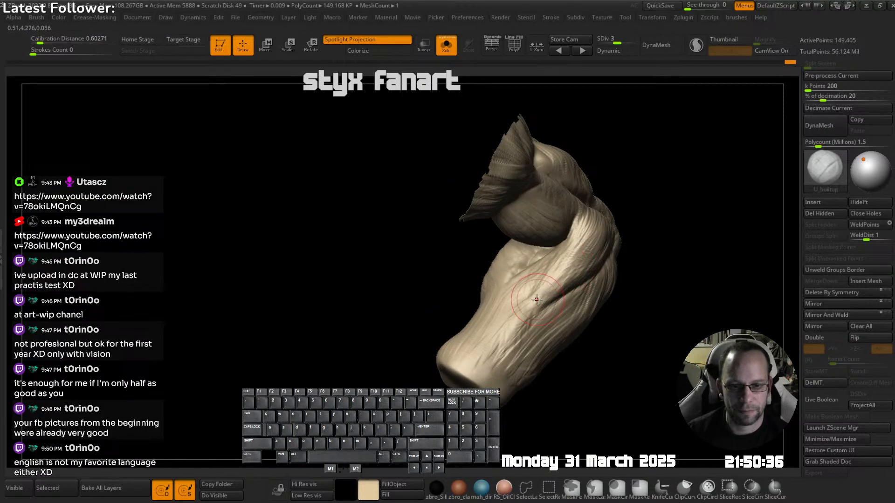
- Resize the U_buildup brush and build up the tendon and muscle strands leading into the outer elbow
right_drag(537, 300, 582, 266)
key(s)
drag(582, 267, 566, 267)
mouse_move(601, 242)
ctrl+right_down()
mouse_move(613, 257)
mouse_move(555, 251)
ctrl+right_up()
mouse_move(555, 251)
alt+right_down()
mouse_move(501, 256)
mouse_move(588, 204)
mouse_move(538, 228)
mouse_move(552, 240)
alt+right_up()
mouse_move(552, 240)
ctrl+right_down()
mouse_move(561, 270)
mouse_move(582, 273)
ctrl+right_up()
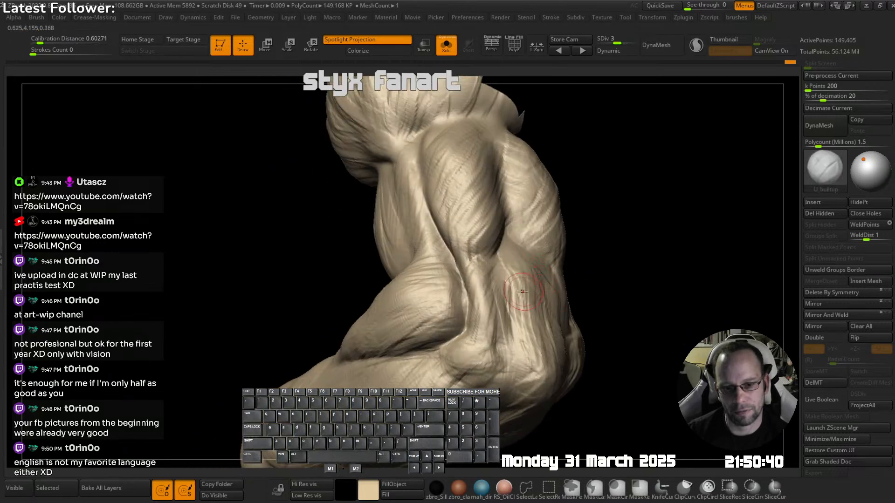
drag(485, 324, 486, 344)
mouse_move(525, 343)
right_down()
mouse_move(539, 324)
mouse_move(566, 317)
mouse_move(559, 298)
mouse_move(569, 195)
mouse_move(557, 205)
right_up()
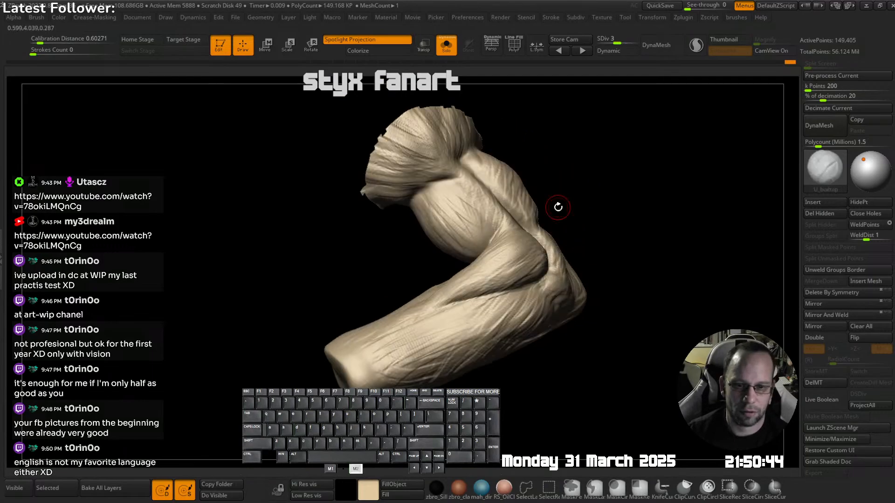
- Refine the outer silhouette of the upper arm with the Move brush
key(b)
click(498, 155)
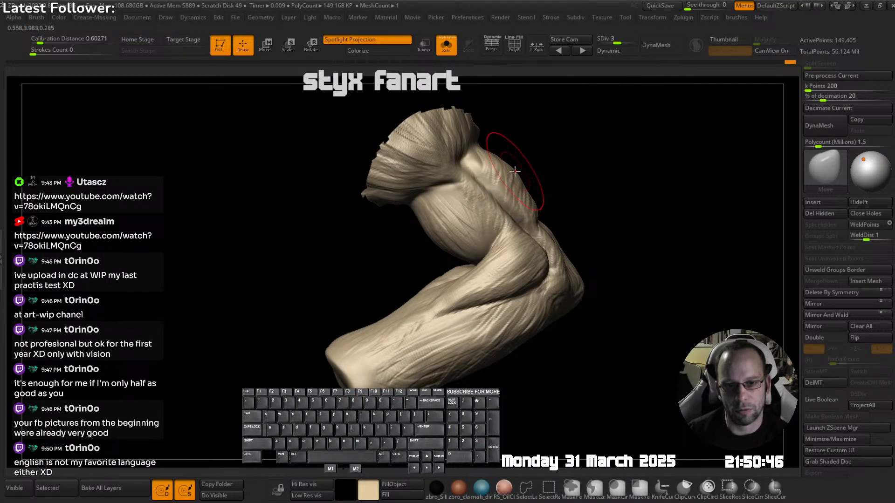
mouse_move(538, 193)
right_down()
mouse_move(538, 211)
mouse_move(521, 181)
mouse_move(546, 218)
mouse_move(547, 242)
right_up()
right_drag(546, 242, 504, 200)
mouse_move(504, 200)
ctrl+right_down()
mouse_move(500, 221)
mouse_move(508, 230)
mouse_move(488, 200)
ctrl+right_up()
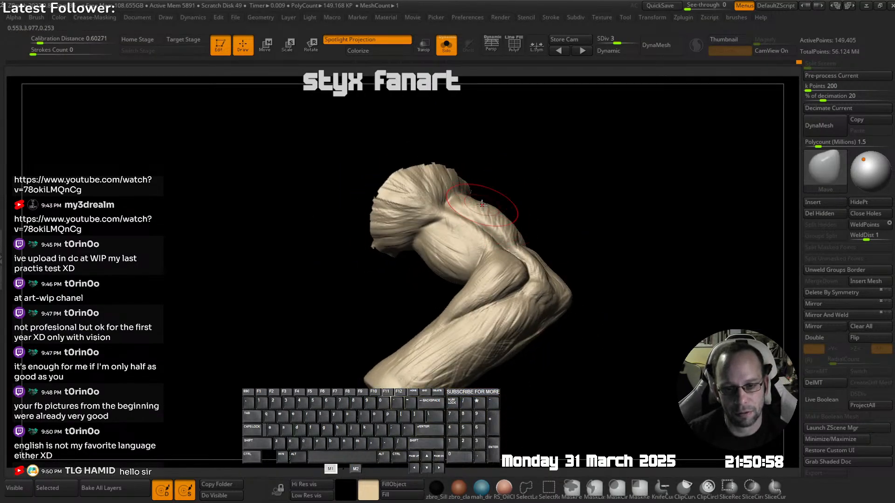
mouse_move(510, 227)
right_down()
mouse_move(482, 217)
mouse_move(533, 246)
mouse_move(510, 219)
mouse_move(555, 266)
mouse_move(555, 228)
mouse_move(560, 294)
mouse_move(549, 261)
mouse_move(597, 278)
mouse_move(546, 251)
mouse_move(559, 288)
mouse_move(529, 298)
mouse_move(536, 289)
mouse_move(561, 293)
mouse_move(514, 320)
mouse_move(508, 336)
mouse_move(489, 317)
right_up()
- Bring back the full character and fit the forearm guard's elbow end and its rivets to the arm with the Move brush
key(alt+s)
alt+click(466, 278)
mouse_move(448, 278)
right_down()
mouse_move(473, 280)
mouse_move(464, 278)
right_up()
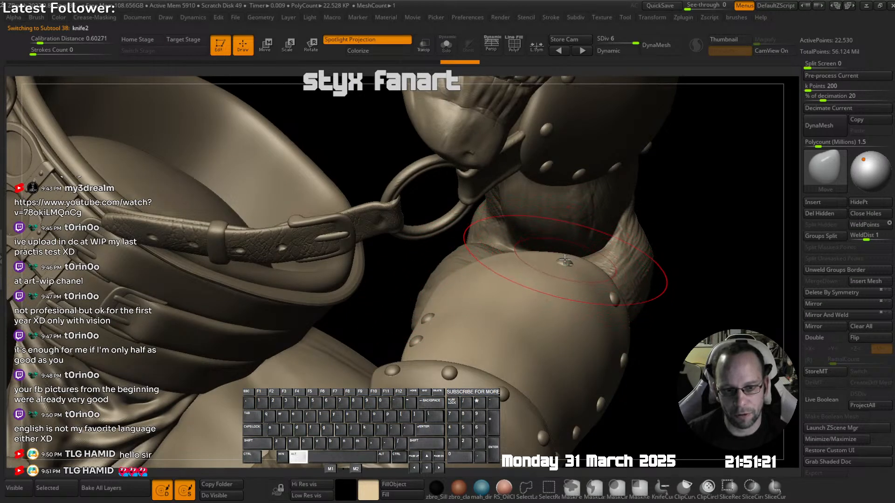
alt+click(565, 261)
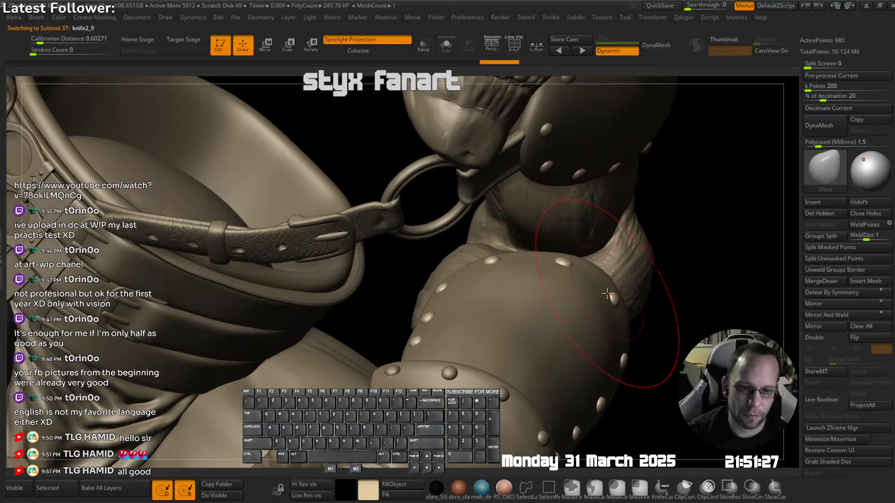
mouse_move(607, 294)
right_down()
mouse_move(585, 290)
mouse_move(613, 286)
mouse_move(561, 253)
right_up()
alt+click(592, 285)
right_drag(592, 286, 599, 298)
alt+click(591, 290)
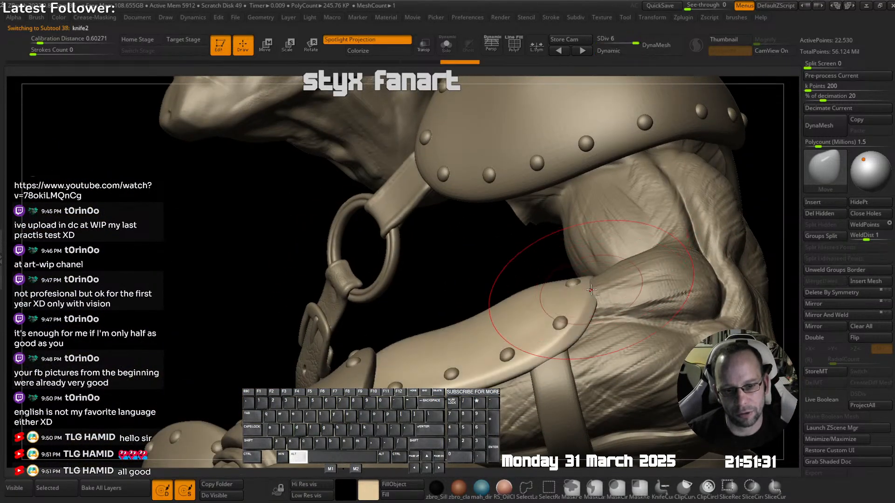
drag(591, 290, 597, 287)
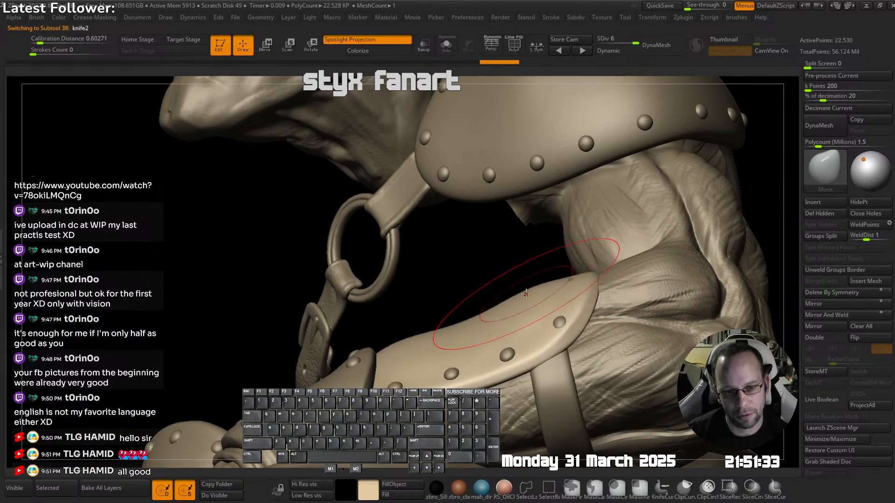
alt+click(559, 285)
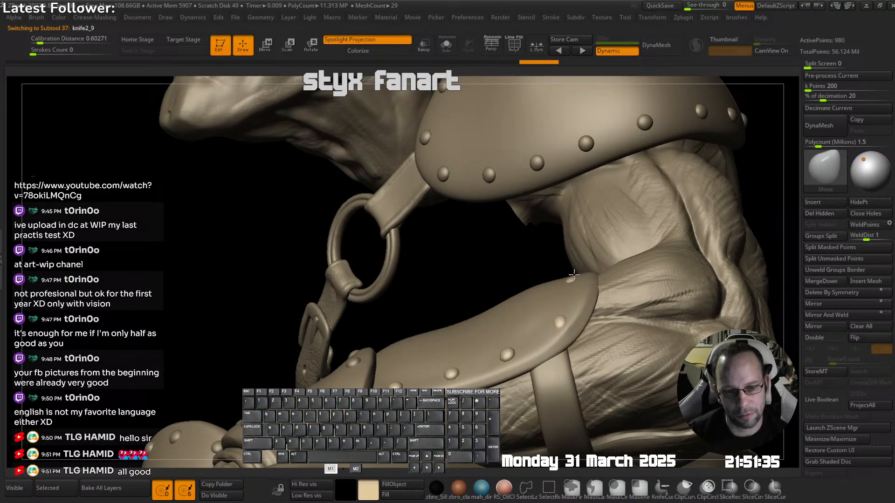
drag(574, 275, 573, 277)
- Examine the forearm guard, arm muscles and shoulder armour from several angles to check how they fit together
mouse_move(541, 265)
right_down()
mouse_move(571, 261)
mouse_move(550, 347)
mouse_move(521, 301)
mouse_move(501, 317)
right_up()
key(s)
key(s)
click(525, 340)
right_drag(501, 317, 519, 240)
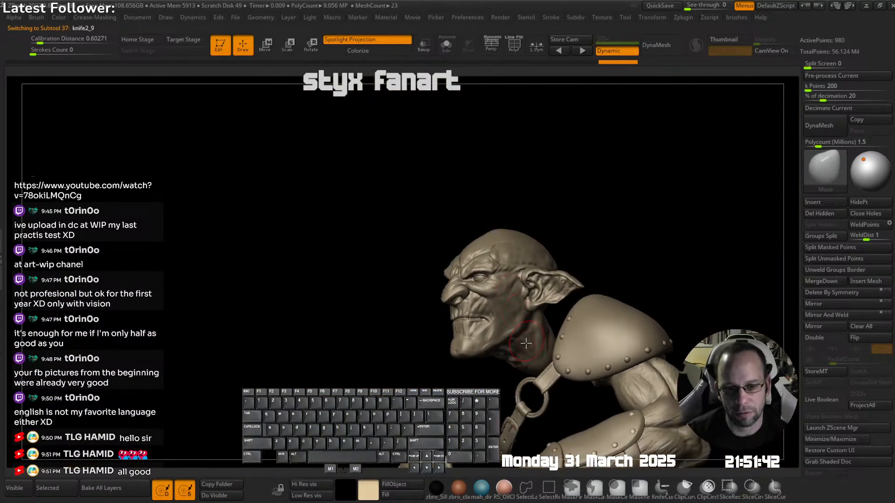
alt+right_drag(526, 344, 599, 230)
alt+right_drag(606, 317, 516, 235)
right_drag(627, 247, 566, 317)
mouse_move(566, 317)
right_down()
mouse_move(559, 281)
mouse_move(568, 344)
mouse_move(587, 322)
mouse_move(567, 334)
mouse_move(577, 344)
mouse_move(567, 275)
mouse_move(582, 247)
right_up()
key(space)
click(540, 157)
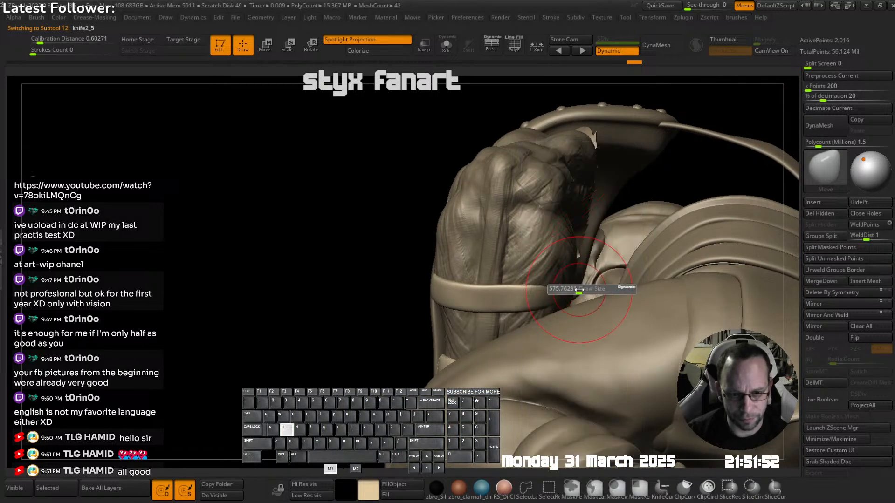
mouse_move(578, 289)
right_down()
mouse_move(564, 328)
mouse_move(558, 298)
mouse_move(586, 284)
mouse_move(575, 291)
mouse_move(575, 261)
mouse_move(573, 280)
mouse_move(584, 275)
right_up()
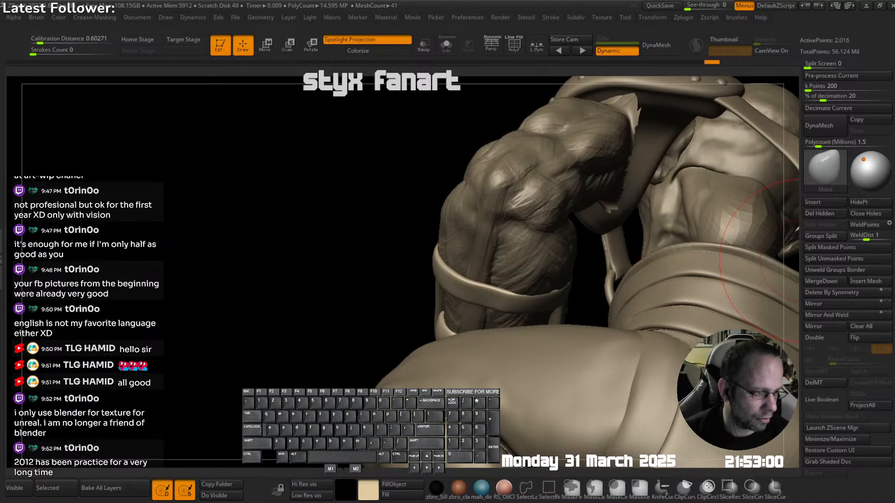
right_drag(699, 247, 629, 196)
right_drag(629, 195, 564, 253)
- Select the forearm guard and reshape its edge near the elbow with a resized Move brush
alt+click(570, 257)
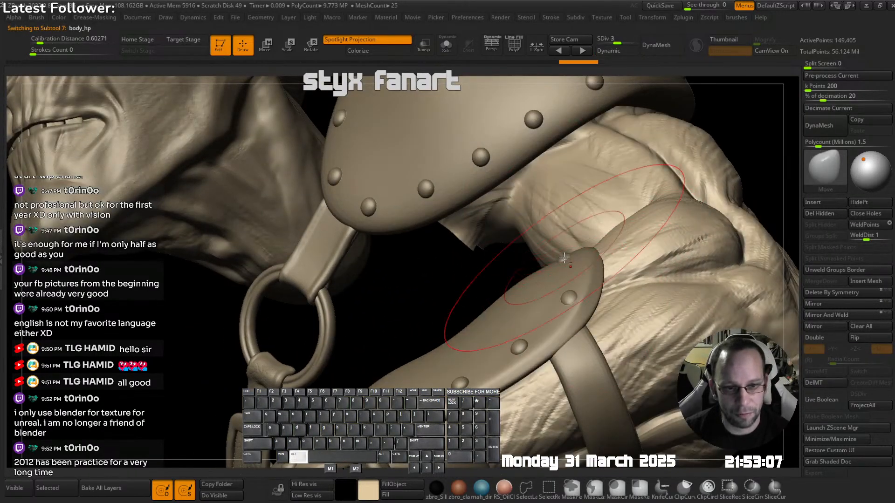
alt+click(564, 255)
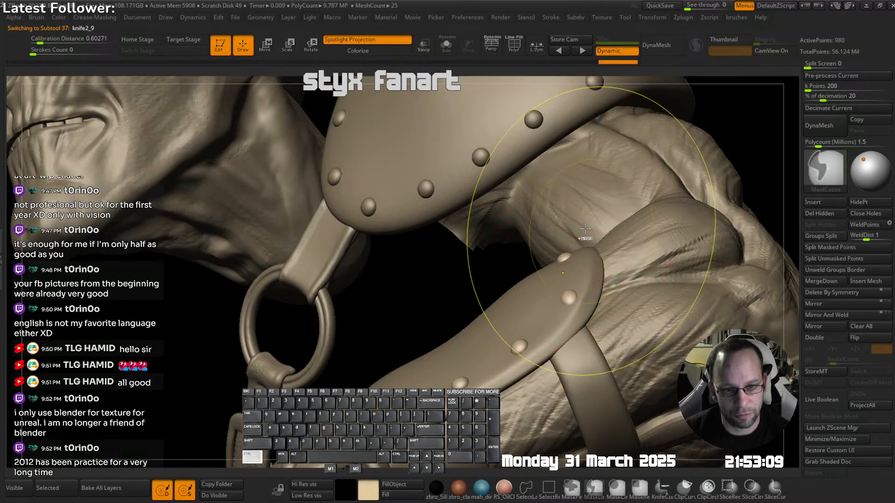
ctrl+right_drag(591, 209, 588, 184)
right_drag(588, 184, 595, 238)
alt+click(571, 317)
mouse_move(571, 317)
right_down()
mouse_move(541, 288)
mouse_move(583, 256)
mouse_move(536, 283)
right_up()
drag(507, 303, 482, 303)
mouse_move(520, 285)
right_down()
mouse_move(536, 305)
mouse_move(528, 232)
mouse_move(506, 268)
mouse_move(508, 219)
mouse_move(515, 242)
mouse_move(482, 263)
mouse_move(513, 289)
right_up()
key(s)
drag(515, 247, 494, 240)
- Shift the rivets along the guard's elbow-side edge so they sit on the reshaped plate
alt+click(483, 241)
ctrl+right_drag(484, 241, 487, 272)
drag(475, 247, 479, 242)
ctrl+right_drag(498, 239, 497, 219)
drag(489, 216, 484, 212)
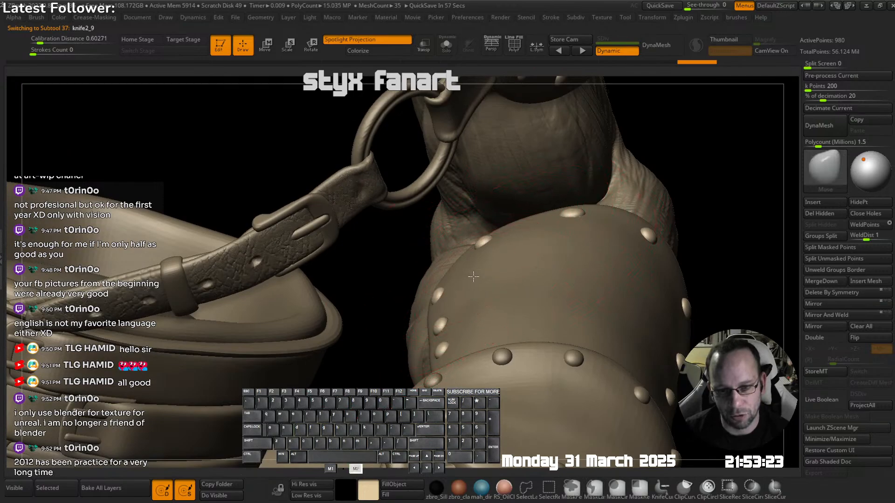
mouse_move(483, 219)
ctrl+right_down()
mouse_move(444, 257)
mouse_move(550, 231)
mouse_move(443, 261)
mouse_move(438, 196)
ctrl+right_up()
mouse_move(439, 196)
right_down()
mouse_move(487, 202)
mouse_move(471, 205)
right_up()
- Subdivide the forearm guard to level 7 and switch to the U_buildup brush
key(b)
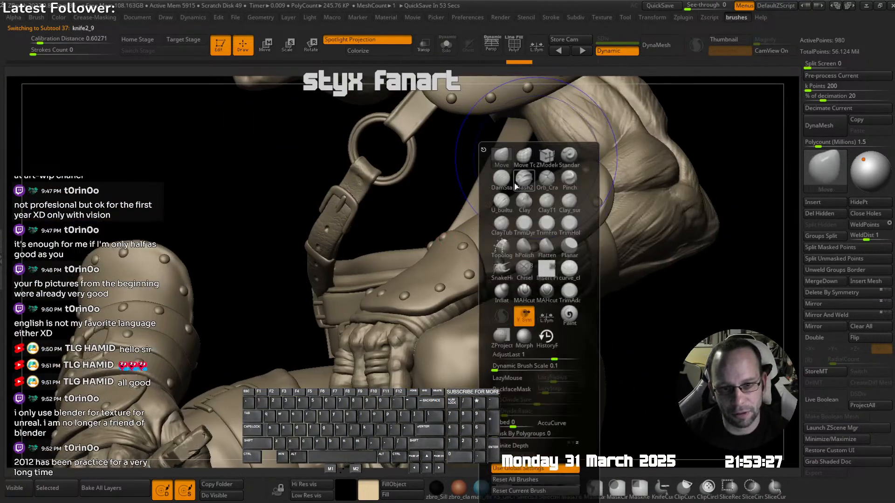
alt+click(530, 211)
mouse_move(508, 212)
right_down()
mouse_move(482, 233)
mouse_move(514, 252)
mouse_move(559, 230)
mouse_move(517, 292)
right_up()
key(d)
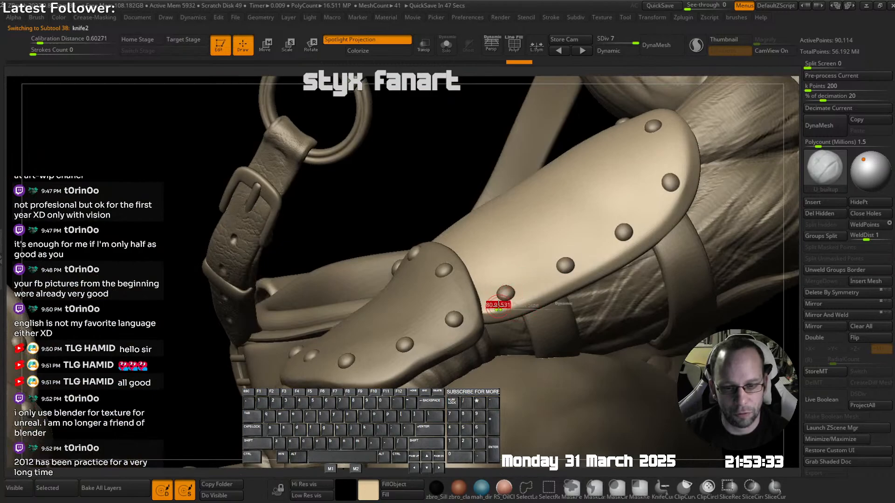
- Build up and smooth a raised rim along the guard's lower edge, starting beside the wrist plate
drag(489, 312, 520, 303)
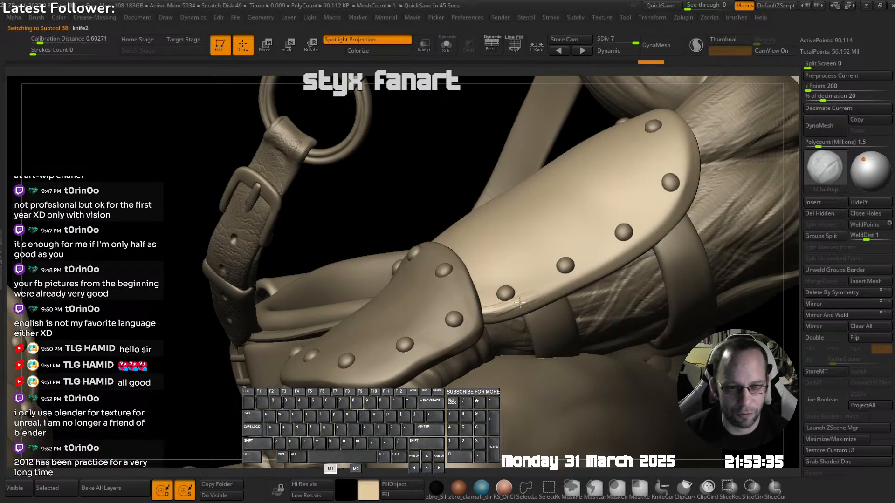
key(shift)
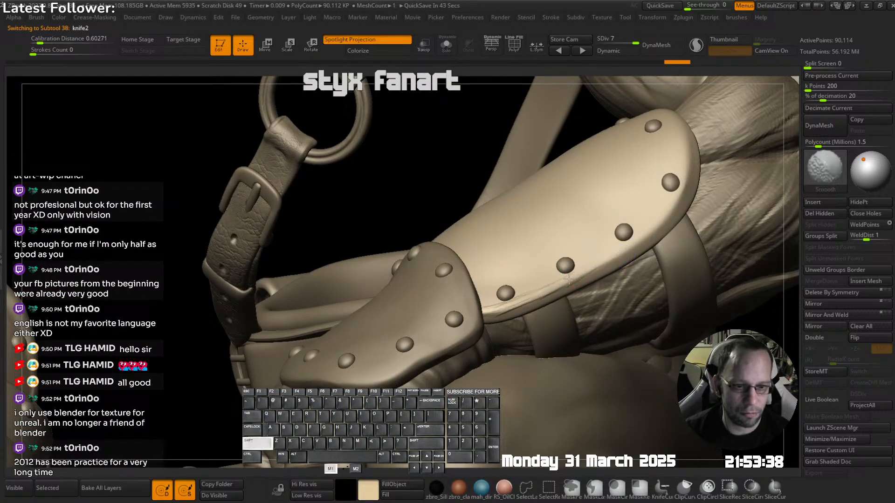
shift+drag(526, 297, 584, 272)
drag(619, 247, 554, 288)
mouse_move(643, 195)
alt+right_down()
mouse_move(569, 256)
mouse_move(589, 265)
alt+right_up()
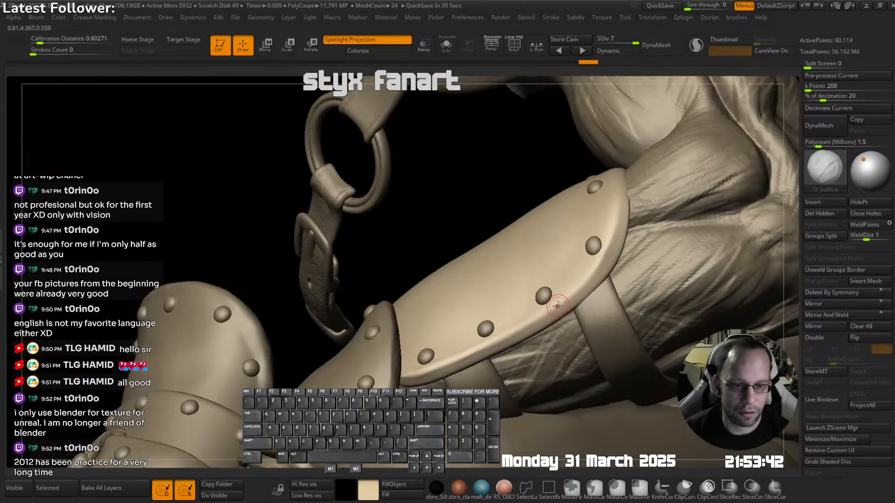
- Extend the raised rim around the guard's lower corner towards the elbow and smooth it
mouse_move(528, 322)
mouse_down()
mouse_move(562, 301)
mouse_move(536, 320)
mouse_up()
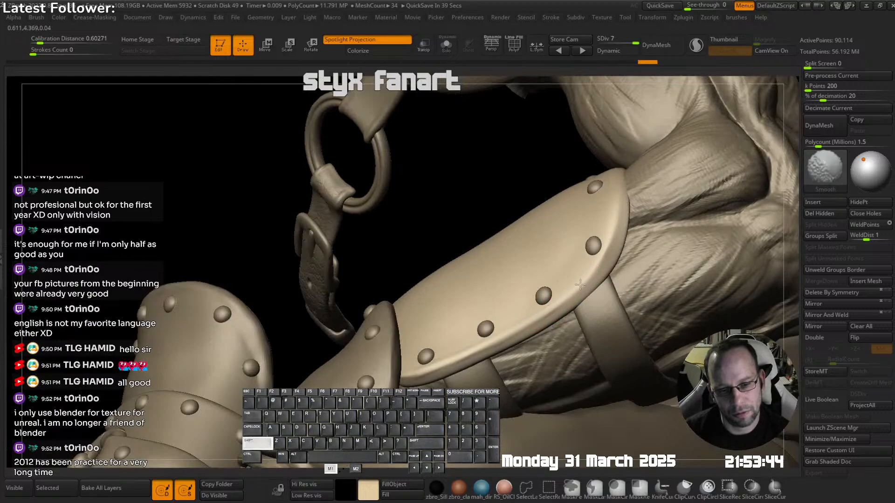
shift+drag(580, 285, 587, 280)
mouse_move(599, 277)
mouse_down()
mouse_move(552, 313)
mouse_move(557, 306)
mouse_up()
right_drag(567, 242, 580, 280)
mouse_move(595, 275)
mouse_down()
mouse_move(604, 271)
mouse_move(611, 233)
mouse_up()
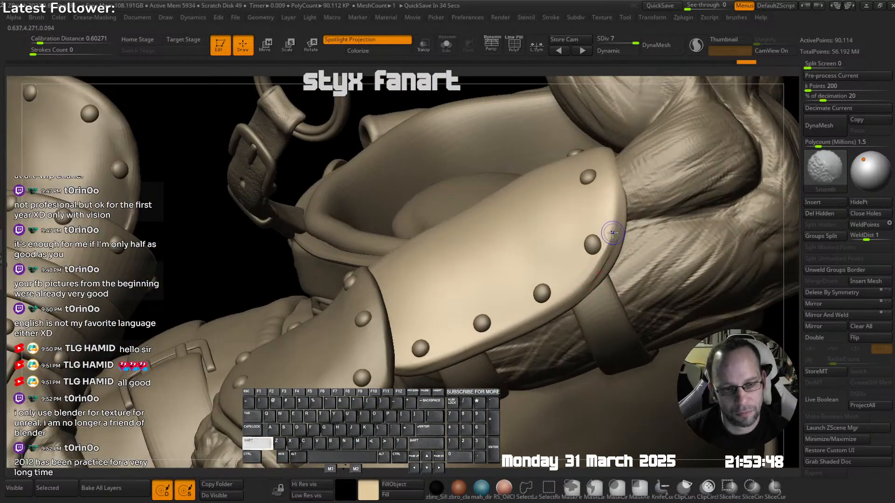
right_drag(612, 232, 574, 226)
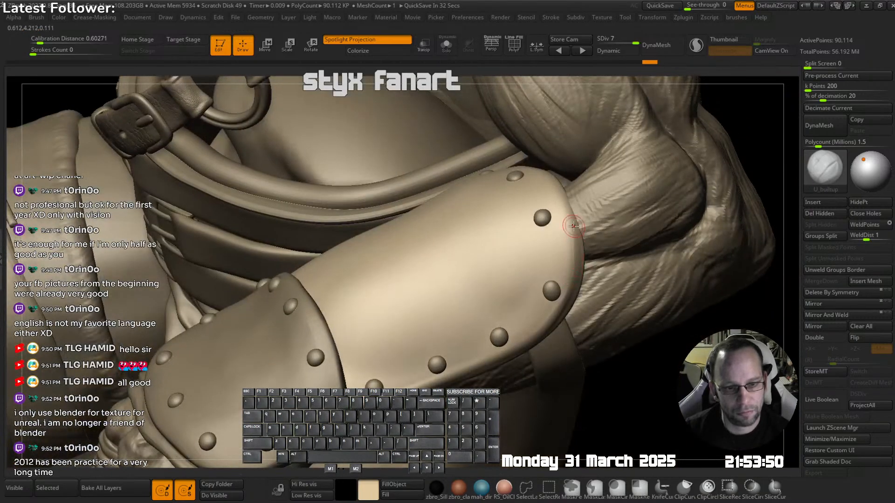
- Build up and smooth the rim around the rounded elbow end of the forearm guard
drag(567, 257, 569, 285)
shift+drag(569, 257, 570, 245)
right_drag(571, 245, 556, 254)
drag(559, 184, 581, 247)
right_drag(581, 247, 574, 231)
drag(576, 234, 575, 277)
right_drag(569, 294, 575, 195)
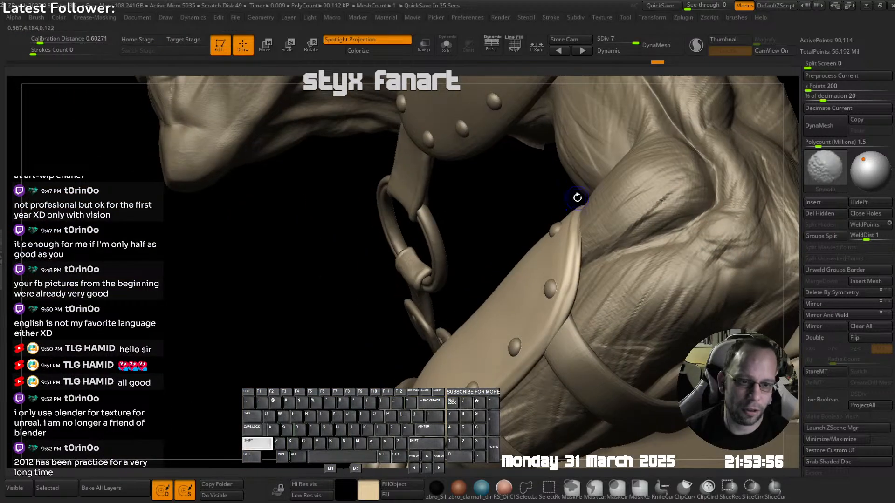
- Adjust the tip of the guard's elbow end with the Move brush and select its rivets
key(b)
key(m)
key(v)
drag(581, 219, 576, 233)
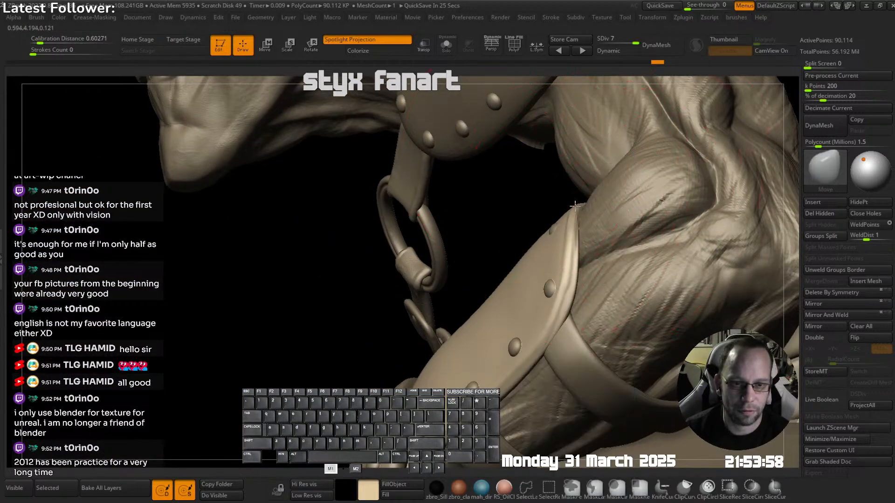
mouse_move(571, 237)
right_down()
mouse_move(522, 306)
mouse_move(568, 194)
right_up()
alt+click(534, 300)
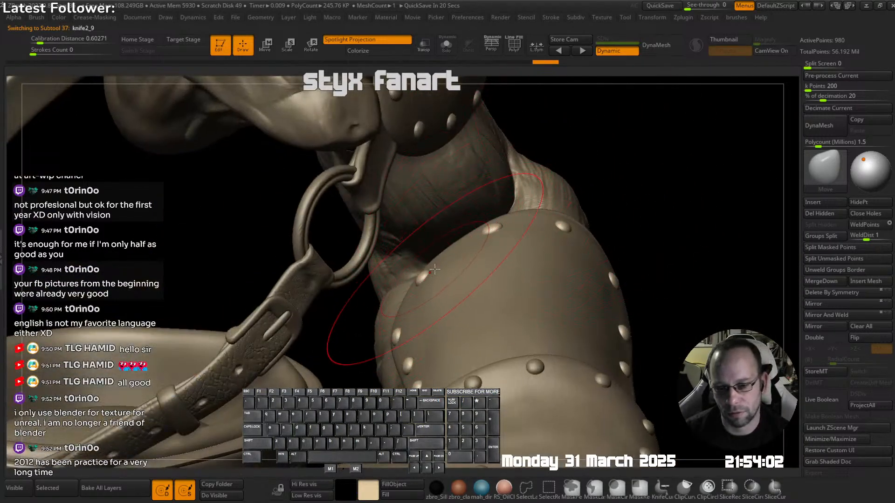
mouse_move(438, 268)
right_down()
mouse_move(436, 344)
mouse_move(472, 264)
mouse_move(479, 282)
right_up()
- Isolate the forearm guard and build up the rim around its elbow-side corner with the U_buildup brush
alt+click(435, 345)
key(space)
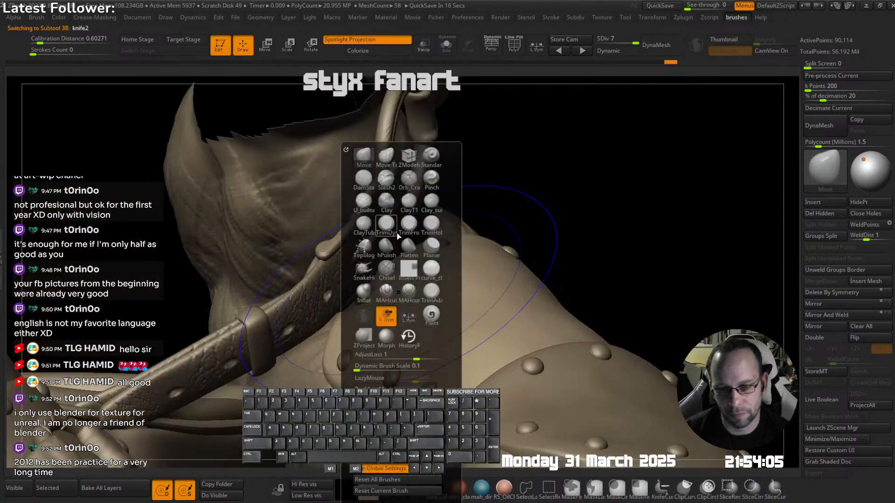
click(362, 204)
key(shift+s)
mouse_move(386, 309)
right_down()
mouse_move(338, 314)
mouse_move(363, 250)
right_up()
drag(341, 216, 374, 325)
right_drag(378, 331, 384, 290)
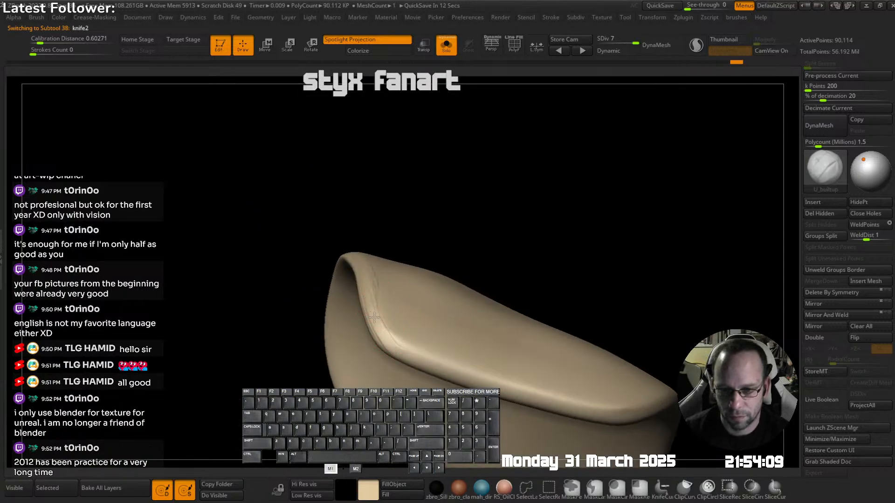
- Carry the raised rim from the elbow-side corner onto the guard's long inner edge
right_drag(436, 350, 501, 298)
mouse_move(388, 289)
mouse_down()
mouse_move(396, 305)
mouse_move(471, 345)
mouse_up()
right_drag(471, 345, 535, 337)
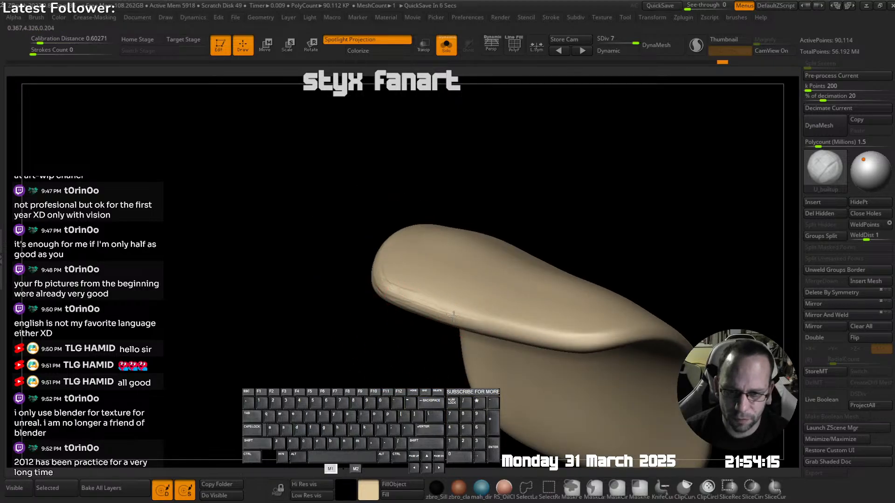
right_drag(579, 314, 508, 295)
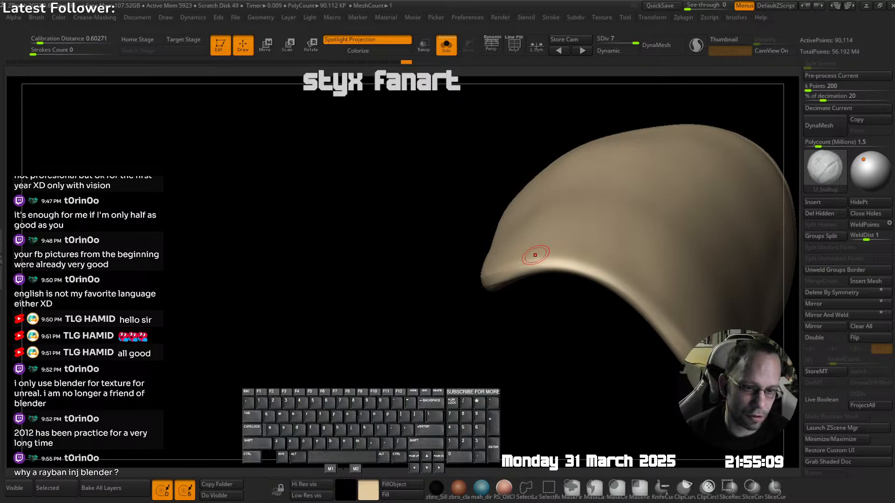
mouse_move(535, 254)
right_down()
mouse_move(525, 279)
mouse_move(529, 300)
right_up()
mouse_move(447, 311)
right_down()
mouse_move(440, 289)
mouse_move(397, 285)
right_up()
- Strengthen the rim across the guard's elbow end and smooth it into the long edge
drag(377, 271, 378, 275)
drag(358, 212, 385, 291)
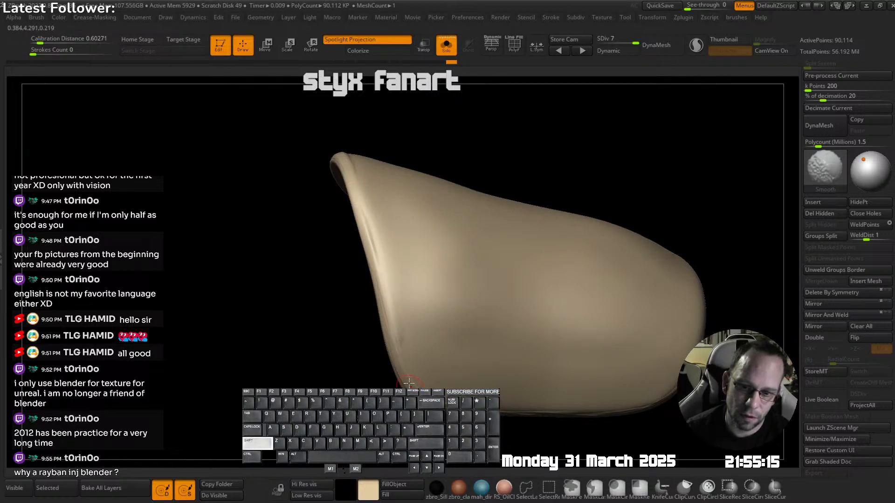
mouse_move(385, 290)
right_down()
mouse_move(396, 336)
mouse_move(423, 265)
right_up()
shift+drag(415, 329, 448, 346)
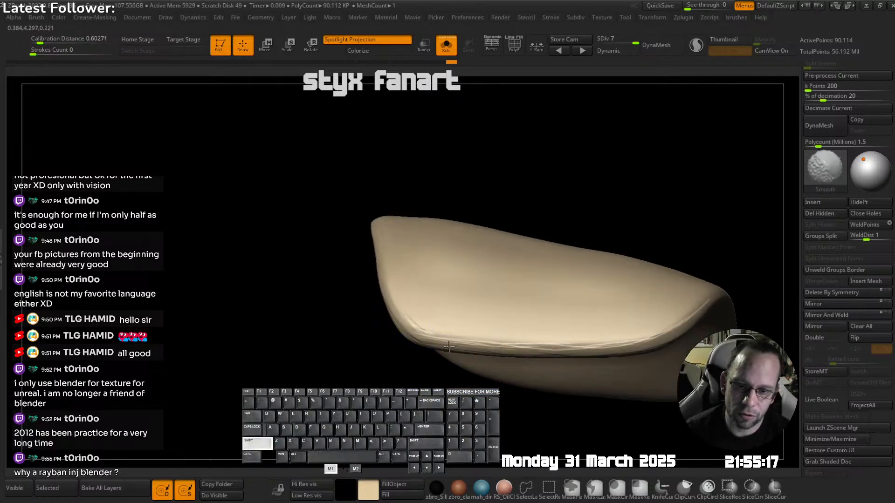
shift+drag(511, 342, 543, 343)
alt+right_drag(556, 308, 477, 282)
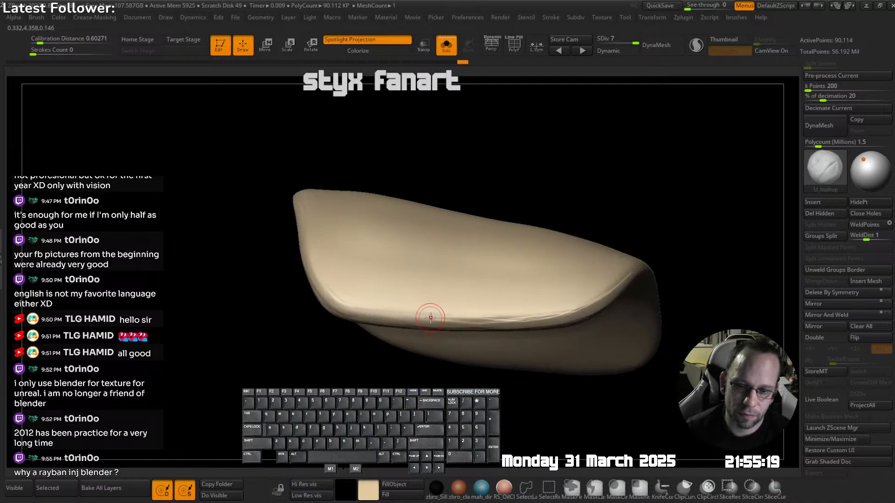
- Build up and smooth the rim along the middle of the guard's long edge up to the wrist corner
drag(431, 315, 511, 317)
drag(409, 319, 536, 319)
drag(489, 318, 561, 314)
key(shift)
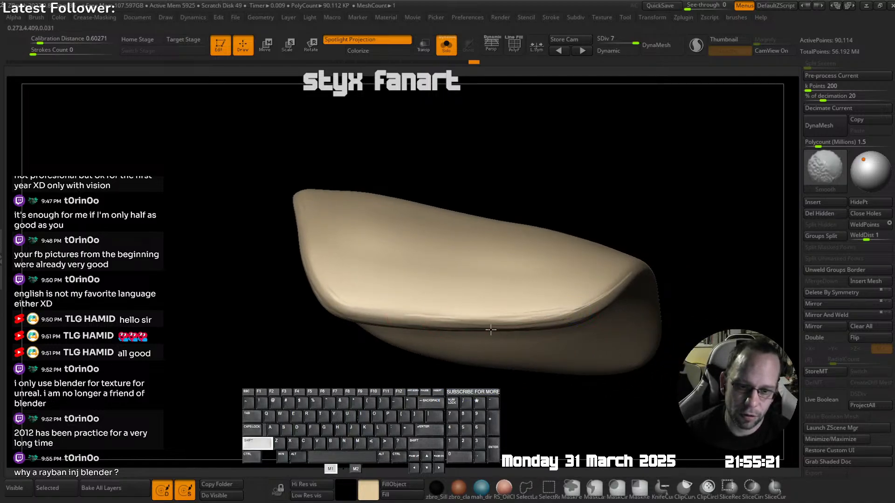
shift+drag(490, 329, 526, 316)
right_drag(536, 321, 606, 305)
drag(646, 260, 538, 326)
key(shift)
- Add rim buildup around the wrist-side corner of the isolated guard
alt+right_drag(662, 261, 537, 284)
right_drag(537, 284, 535, 304)
drag(473, 327, 511, 306)
mouse_move(443, 358)
mouse_down()
mouse_move(483, 322)
mouse_move(445, 353)
mouse_up()
right_drag(652, 301, 576, 302)
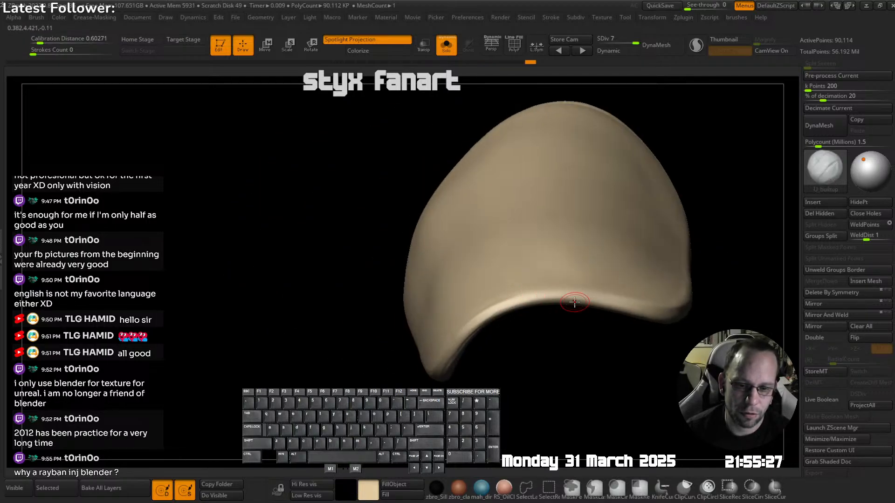
- Build up the rim across the curved wrist opening and around its far corner, smoothing the strokes
drag(497, 311, 538, 299)
alt+right_drag(606, 294, 524, 293)
right_drag(524, 292, 491, 291)
drag(449, 296, 529, 304)
right_drag(620, 317, 583, 305)
drag(531, 305, 629, 303)
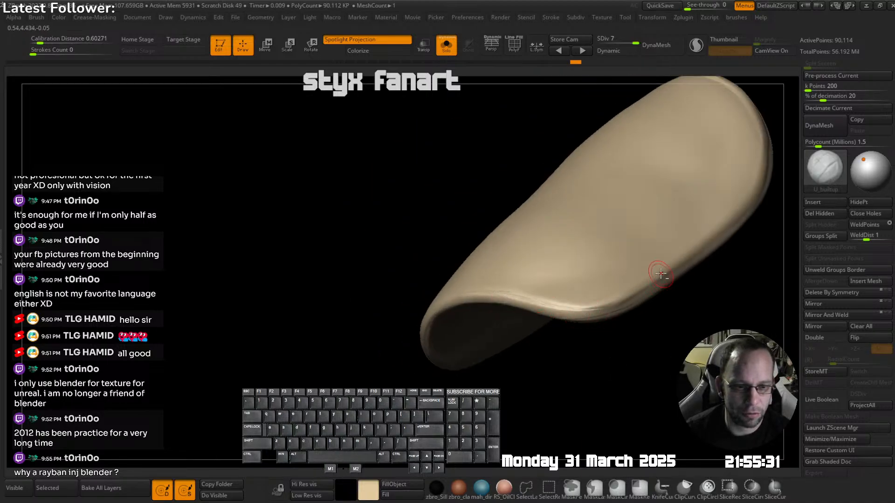
right_drag(661, 274, 568, 285)
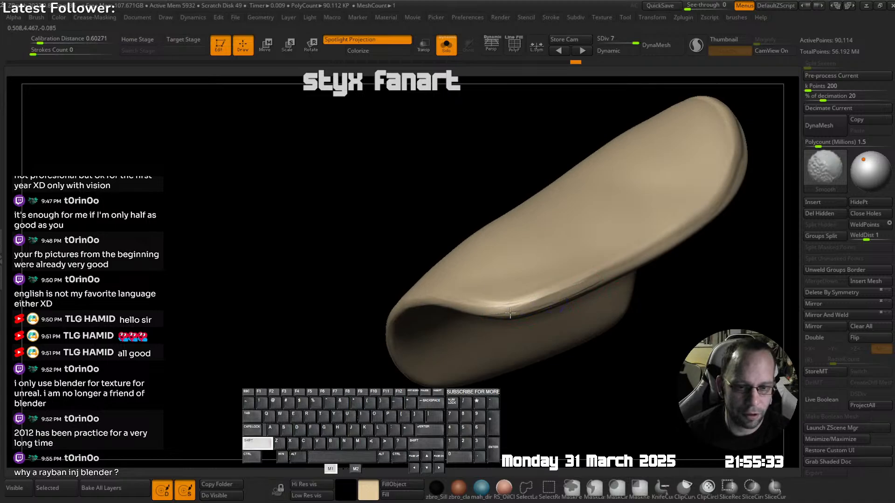
- Build up and smooth the rim along the wrist-side half of the isolated guard's long edge
shift+drag(608, 277, 620, 270)
mouse_move(627, 248)
alt+right_down()
mouse_move(552, 280)
mouse_move(543, 304)
alt+right_up()
mouse_move(523, 308)
mouse_down()
mouse_move(602, 267)
mouse_move(573, 284)
mouse_up()
shift+drag(493, 327, 566, 286)
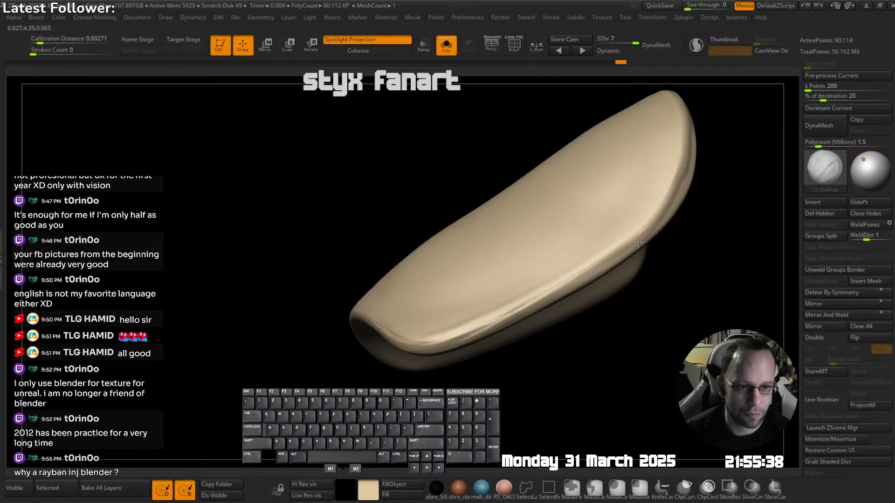
- Extend the rim buildup along the long edge and around the guard's elbow-end corner, smoothing the strokes
drag(606, 265, 654, 228)
drag(553, 293, 620, 255)
shift+drag(596, 270, 600, 269)
alt+right_drag(596, 279, 618, 275)
right_drag(618, 275, 606, 261)
drag(646, 207, 602, 264)
shift+drag(605, 259, 611, 250)
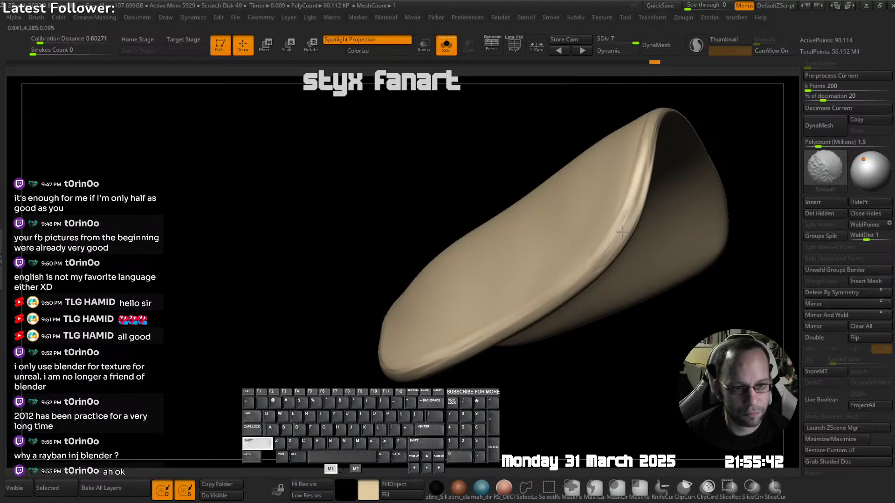
- Show the rest of the character and examine how the guard's rim sits against the rivets and arm
mouse_move(594, 225)
right_down()
mouse_move(614, 250)
mouse_move(601, 233)
right_up()
ctrl+right_drag(602, 233, 577, 202)
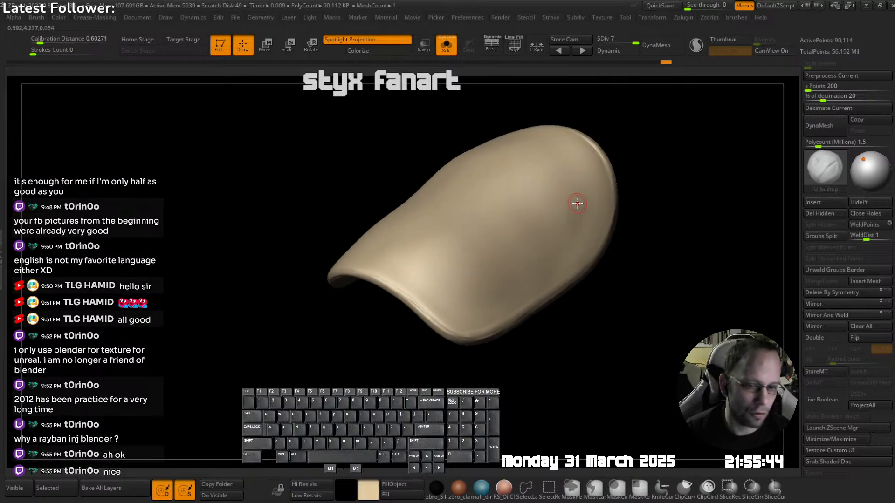
key(alt+s)
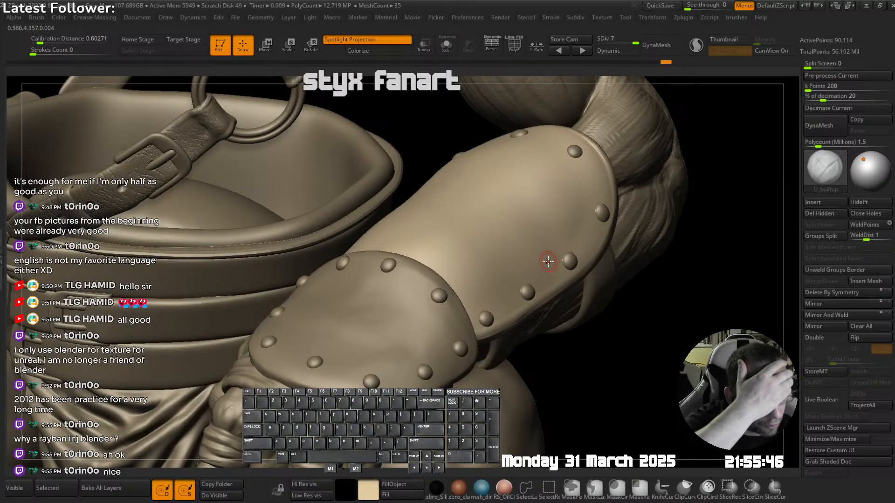
mouse_move(550, 259)
right_down()
mouse_move(612, 236)
mouse_move(571, 257)
right_up()
right_drag(571, 257, 498, 278)
alt+right_drag(395, 256, 546, 236)
- Isolate the guard, inspect its surface at subdivision levels 6 and 5, and return it to level 7
key(alt+s)
key(shift+d)
ctrl+right_drag(603, 247, 501, 263)
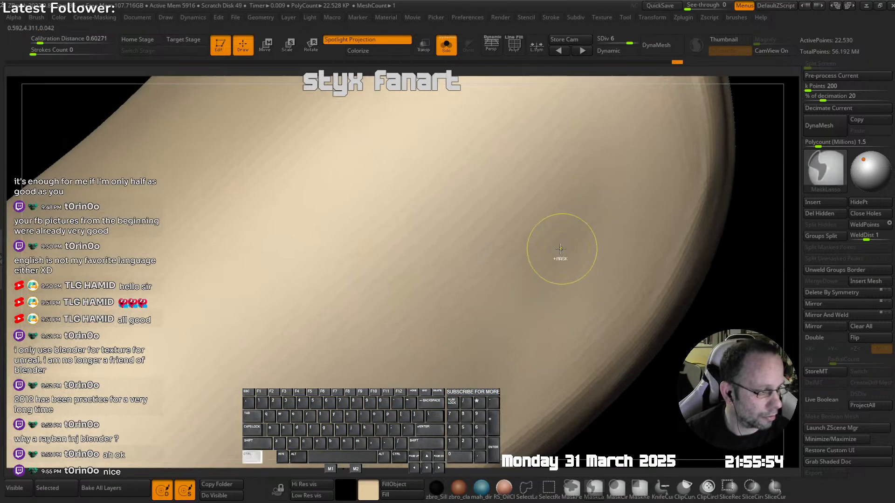
mouse_move(562, 256)
right_down()
mouse_move(486, 238)
mouse_move(457, 243)
mouse_move(485, 248)
mouse_move(497, 262)
right_up()
right_drag(540, 216, 569, 223)
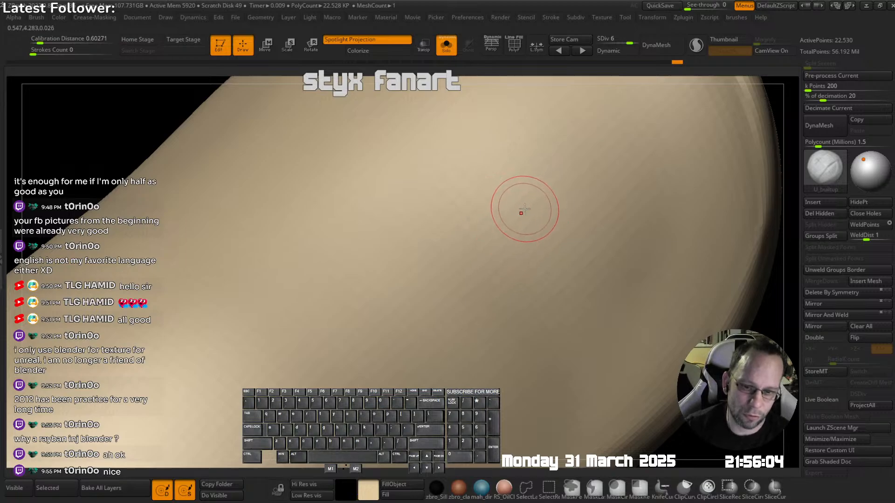
key(shift+d)
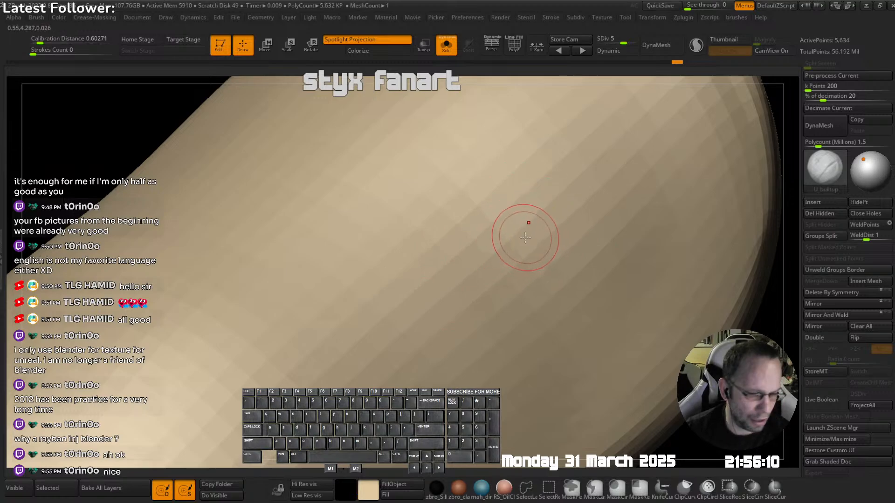
key(f)
right_drag(559, 233, 535, 257)
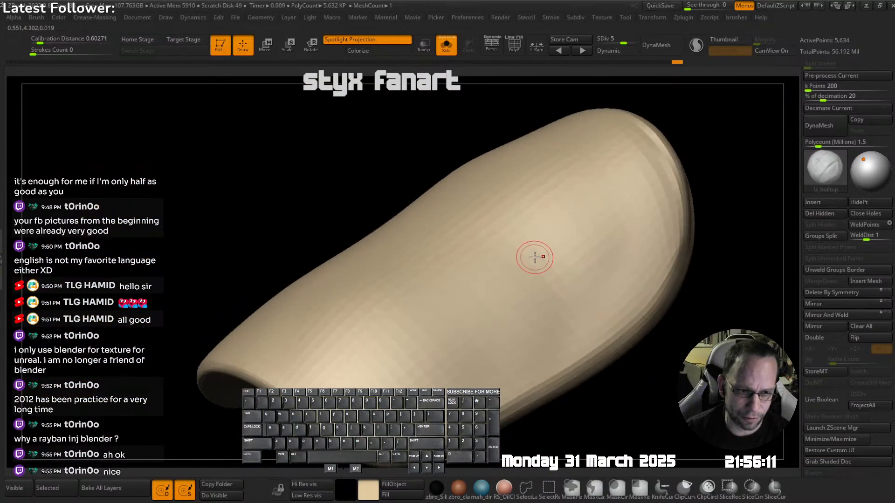
mouse_move(609, 254)
right_down()
mouse_move(567, 232)
mouse_move(588, 240)
mouse_move(561, 241)
mouse_move(535, 276)
right_up()
key(shift)
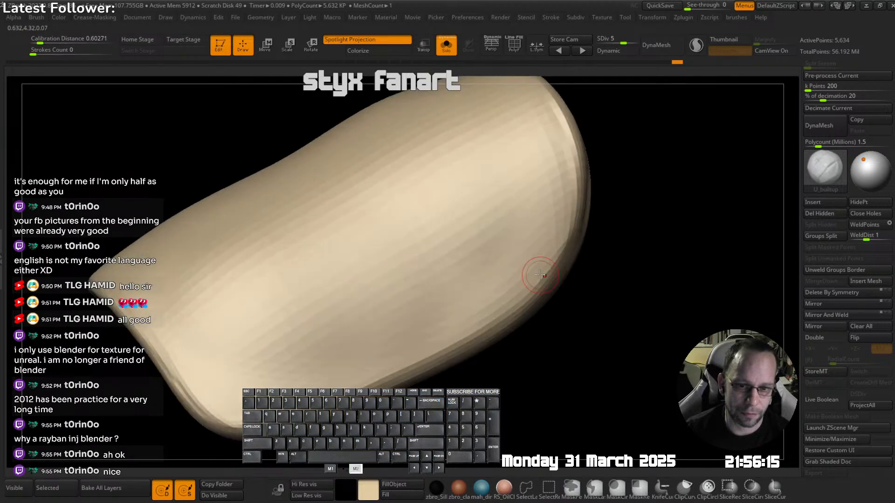
key(d)
key(d)
alt+right_drag(447, 251, 520, 249)
mouse_move(519, 250)
ctrl+right_down()
mouse_move(520, 233)
mouse_move(553, 264)
mouse_move(529, 211)
mouse_move(522, 280)
mouse_move(466, 242)
mouse_move(499, 196)
mouse_move(495, 254)
mouse_move(535, 228)
mouse_move(511, 198)
mouse_move(533, 239)
mouse_move(575, 227)
ctrl+right_up()
- Bring back the surrounding armor and reinforce the rim around the guard's elbow end beside the rivets
key(alt+s)
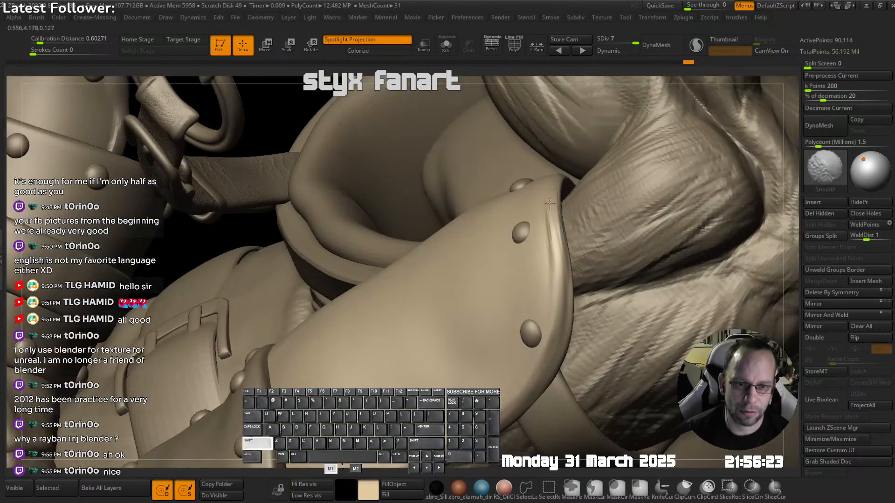
right_drag(555, 345, 574, 257)
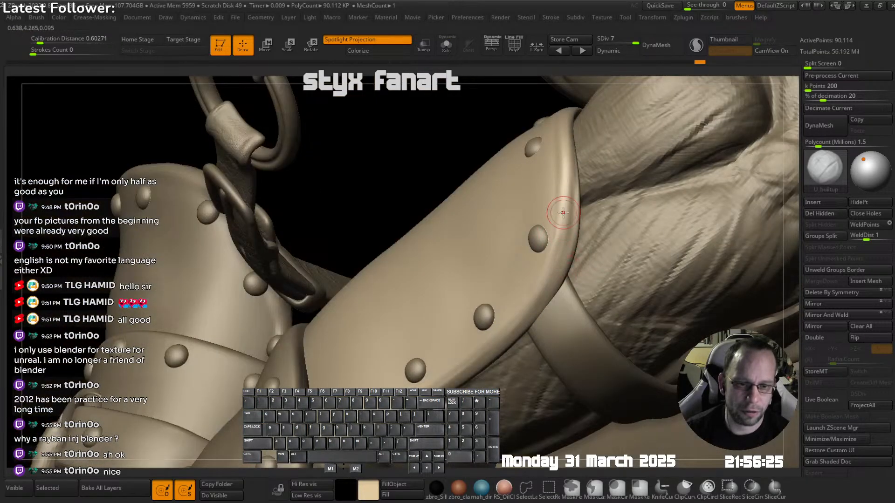
drag(551, 280, 545, 285)
right_drag(543, 280, 573, 237)
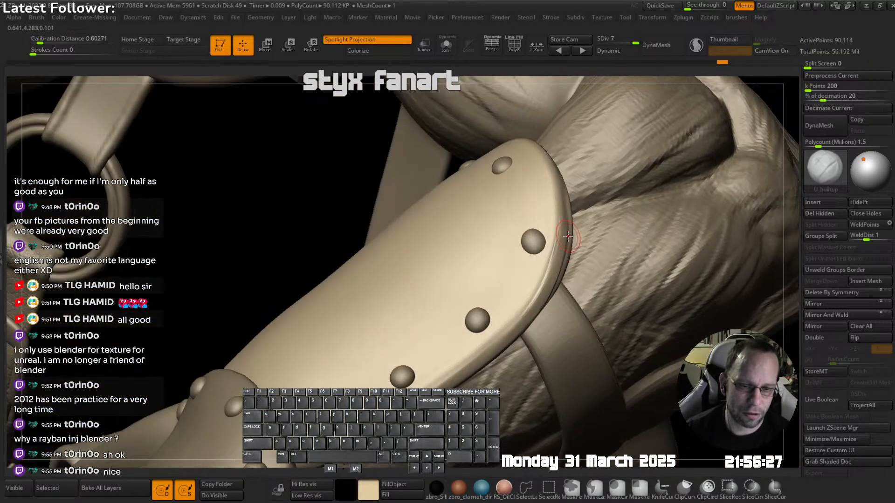
mouse_move(554, 200)
mouse_down()
mouse_move(554, 278)
mouse_move(545, 296)
mouse_up()
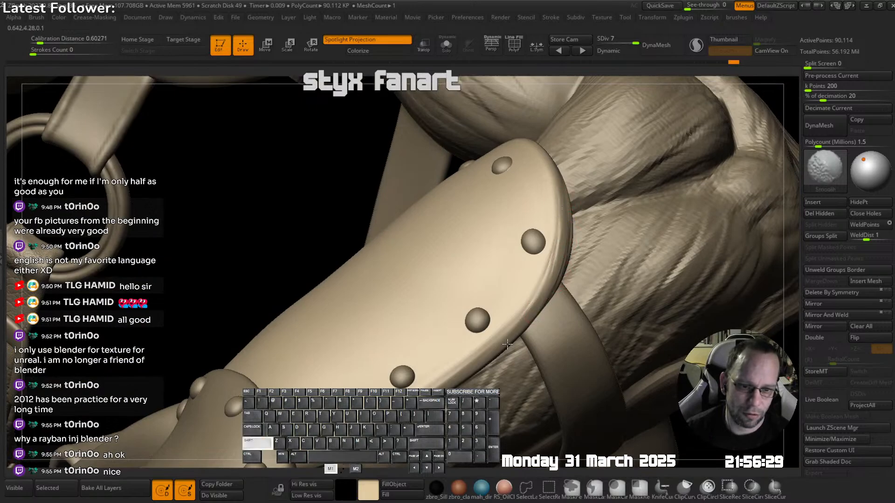
- Touch up and smooth the rim along the guard's long edge from the wrist plate toward the elbow
mouse_move(455, 370)
right_down()
mouse_move(487, 274)
mouse_move(364, 373)
right_up()
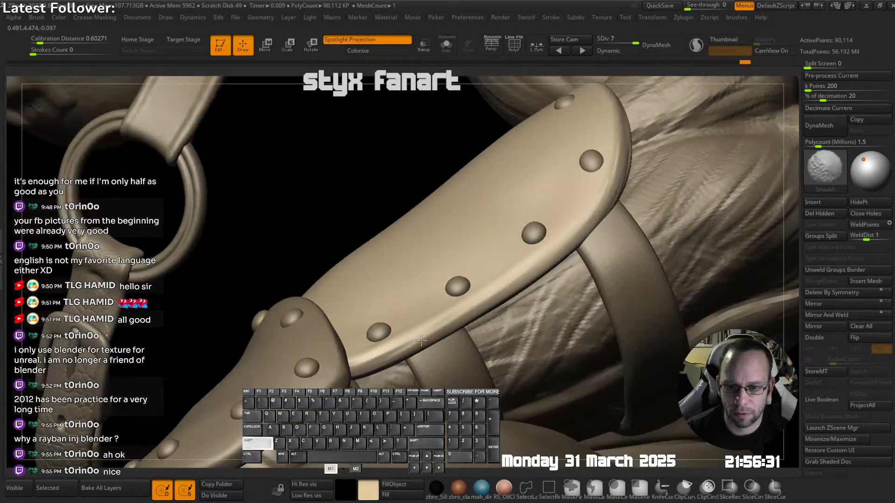
right_drag(405, 345, 386, 363)
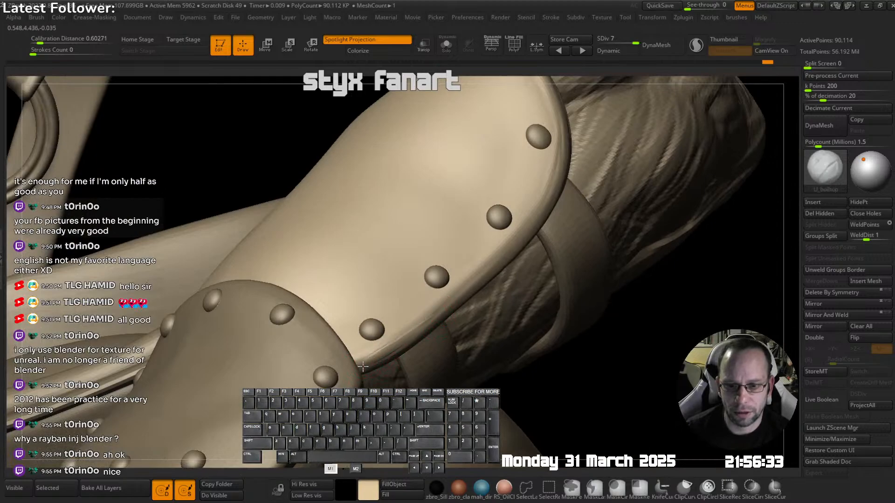
key(shift)
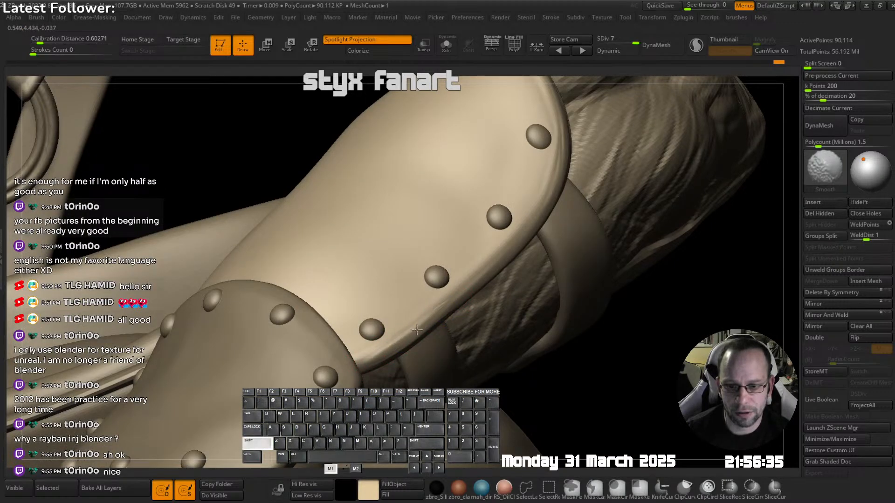
right_drag(404, 339, 494, 289)
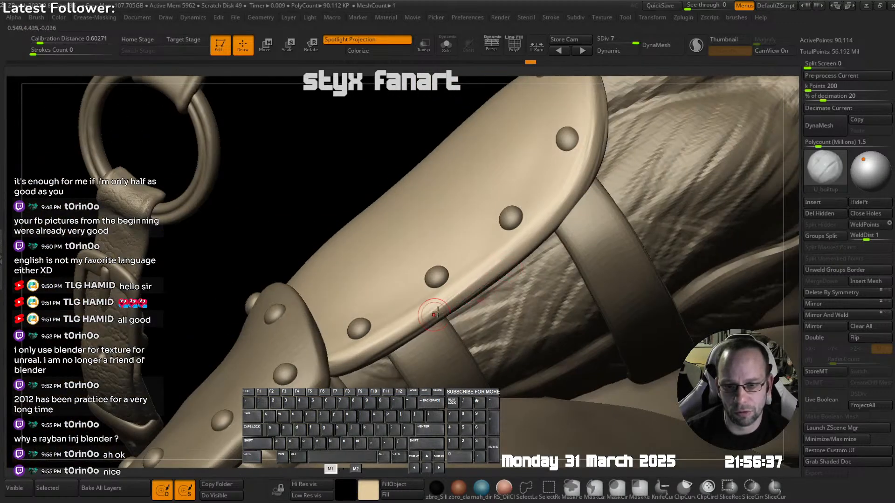
key(shift)
shift+drag(484, 283, 495, 276)
- Smooth the rim around the guard's elbow-end curve and its corner near the rivets
mouse_move(495, 276)
alt+right_down()
mouse_move(487, 281)
mouse_move(543, 198)
mouse_move(550, 138)
alt+right_up()
shift+drag(549, 138, 549, 186)
shift+drag(568, 143, 566, 154)
alt+right_drag(566, 154, 548, 321)
shift+drag(521, 252, 526, 232)
right_drag(525, 232, 511, 167)
shift+drag(512, 166, 515, 181)
mouse_move(514, 181)
right_down()
mouse_move(497, 224)
mouse_move(505, 209)
right_up()
- Select the rivet nearest the guard's elbow-end curve and shift it slightly toward the rim with the Move brush
alt+click(493, 234)
right_click(506, 210)
click(491, 177)
key(s)
click(498, 258)
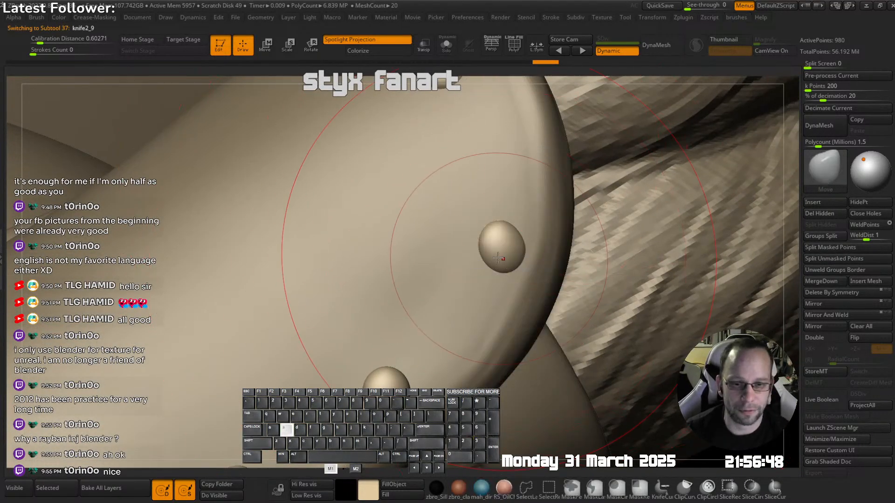
key(s)
mouse_move(496, 255)
mouse_down()
mouse_move(479, 252)
mouse_move(490, 270)
mouse_move(512, 253)
mouse_up()
mouse_move(511, 254)
ctrl+right_down()
mouse_move(490, 233)
mouse_move(471, 242)
mouse_move(451, 288)
mouse_move(538, 171)
ctrl+right_up()
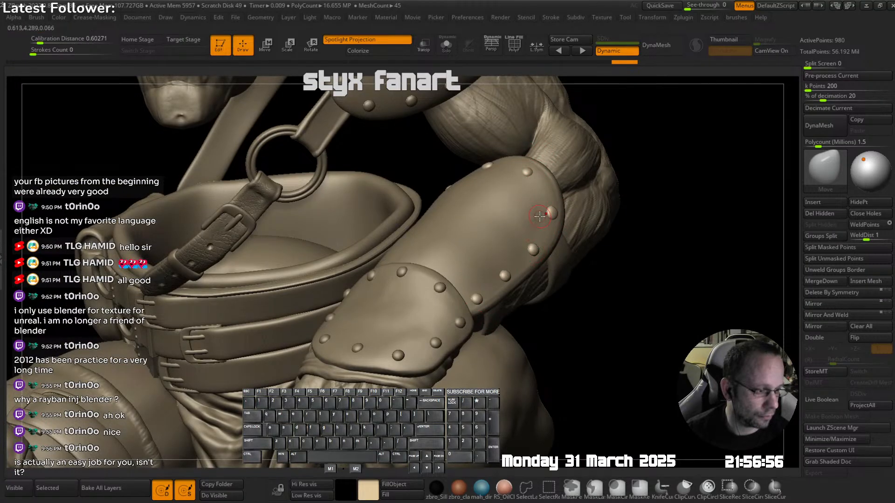
- Reposition two rivets with the Move brush where the wrist plate overlaps the forearm guard
alt+right_drag(539, 216, 520, 247)
mouse_move(503, 191)
ctrl+right_down()
mouse_move(491, 224)
mouse_move(513, 197)
mouse_move(518, 204)
mouse_move(431, 215)
mouse_move(425, 261)
mouse_move(480, 179)
ctrl+right_up()
key(shift+b)
click(523, 190)
click(536, 193)
alt+click(394, 269)
mouse_move(393, 269)
right_down()
mouse_move(465, 265)
mouse_move(409, 268)
right_up()
key(s)
click(465, 265)
key(s)
drag(409, 260, 396, 263)
alt+click(464, 265)
right_drag(463, 266, 422, 260)
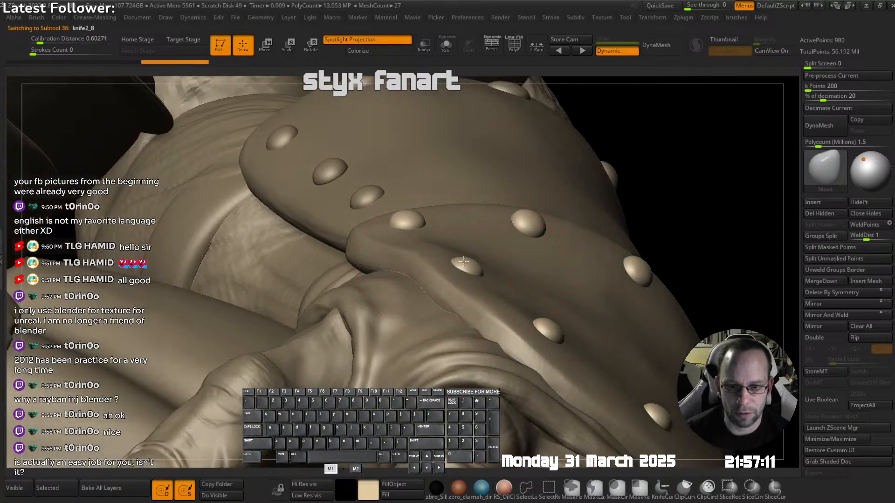
drag(464, 260, 465, 257)
- Select the riveted bracer on the other forearm and build up a rim along its elbow-end edge
mouse_move(485, 248)
ctrl+right_down()
mouse_move(505, 235)
mouse_move(447, 231)
mouse_move(402, 266)
mouse_move(495, 265)
mouse_move(522, 250)
mouse_move(511, 176)
ctrl+right_up()
alt+click(470, 280)
key(shift+Tab)
click(476, 208)
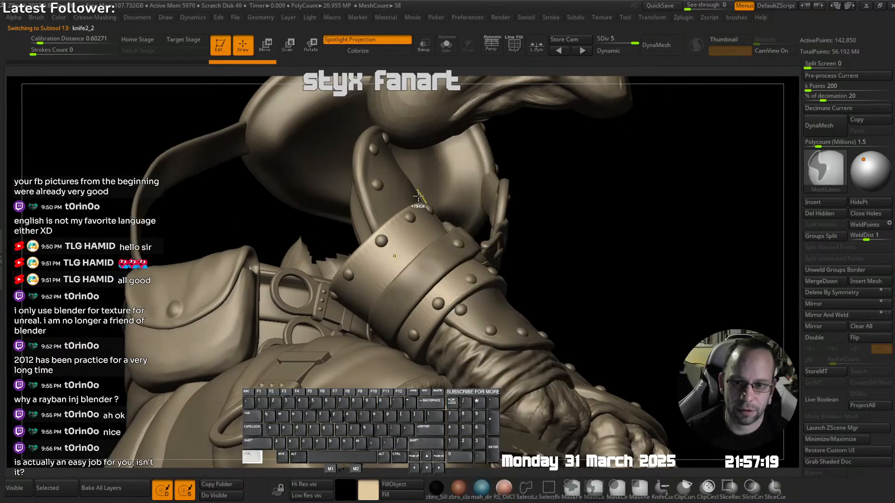
mouse_move(476, 209)
right_down()
mouse_move(396, 194)
mouse_move(434, 179)
mouse_move(466, 182)
right_up()
drag(440, 211, 375, 266)
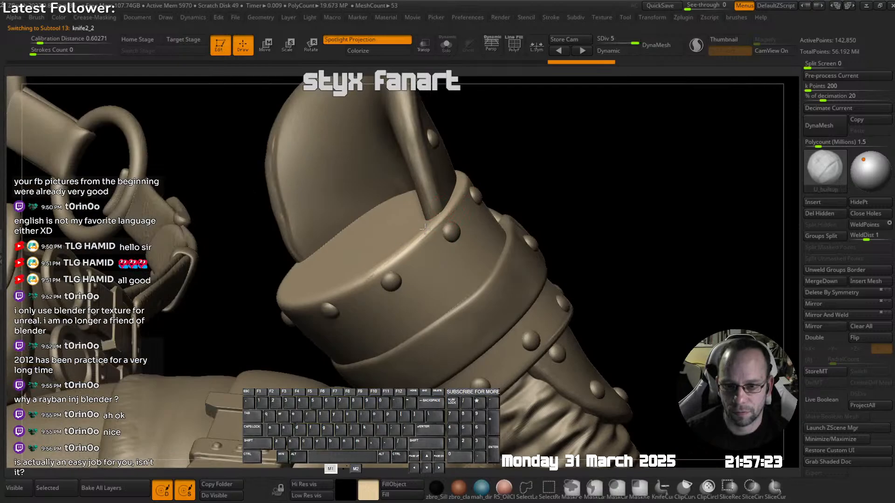
mouse_move(425, 228)
mouse_down()
mouse_move(364, 271)
mouse_move(404, 249)
mouse_up()
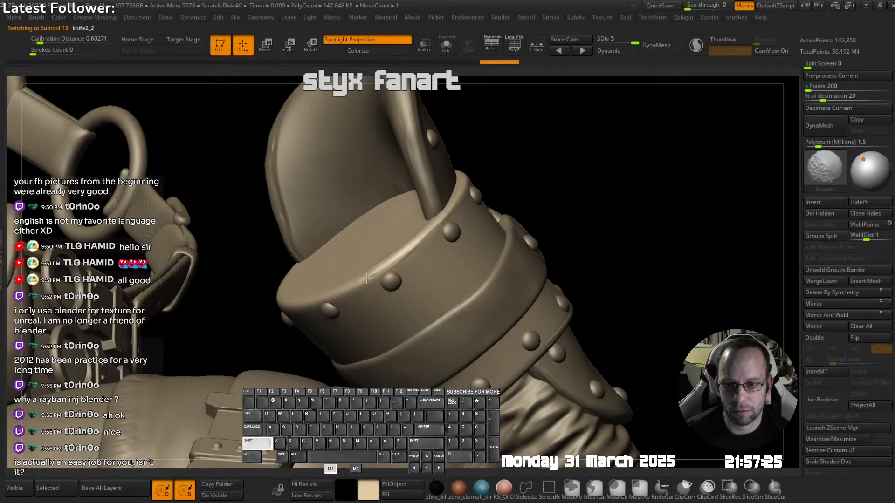
- Continue the rim across the underside of the bracer's elbow opening and smooth the strokes
alt+right_drag(367, 279, 467, 261)
drag(414, 288, 352, 296)
mouse_move(354, 295)
mouse_down()
mouse_move(404, 293)
mouse_move(468, 266)
mouse_up()
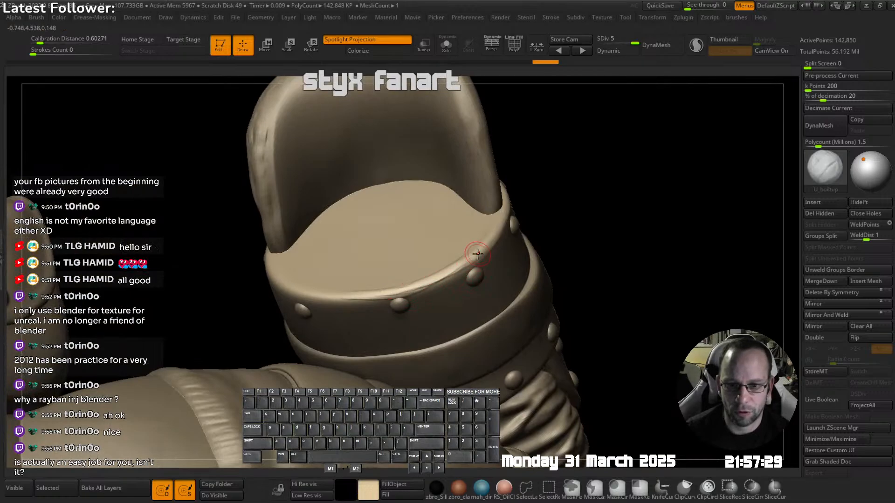
shift+drag(391, 294, 417, 288)
shift+drag(362, 301, 348, 286)
- Extend the raised rim around the bracer's opening to where the elbow flap begins, smoothing it
right_drag(347, 286, 376, 273)
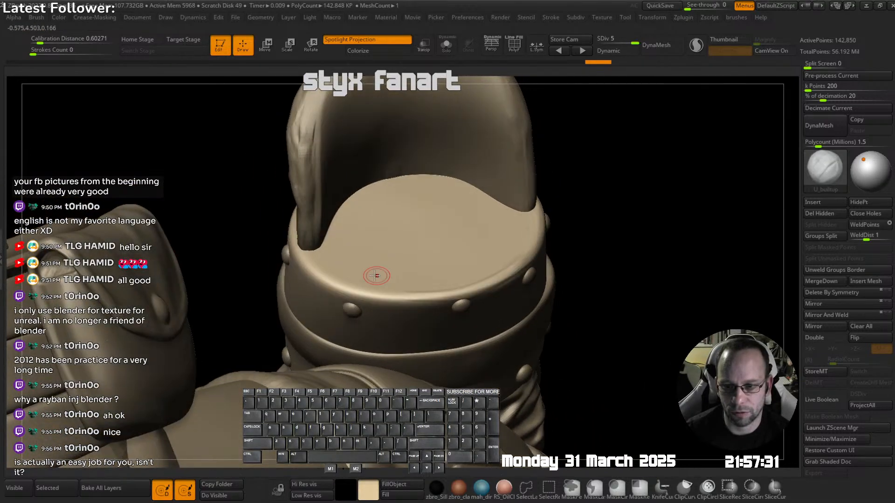
drag(337, 285, 339, 285)
drag(432, 291, 341, 292)
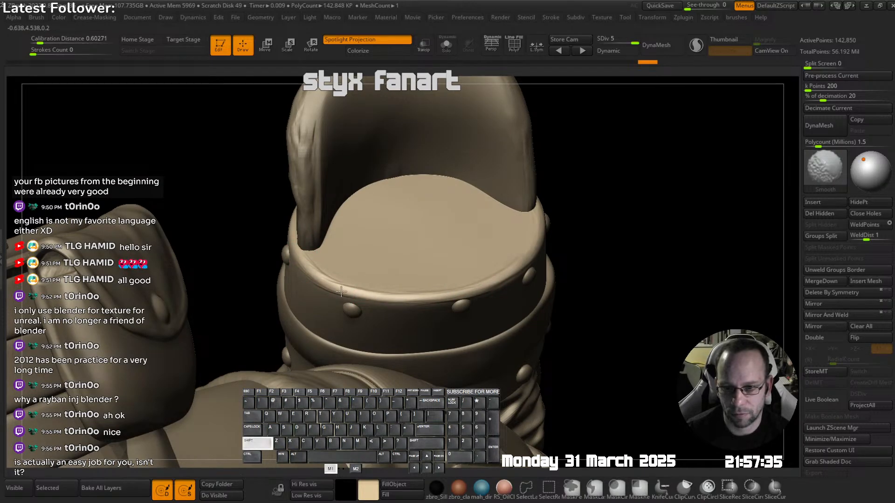
shift+drag(300, 248, 298, 252)
- Build up and smooth the bracer's rim along the side where it meets the elbow flap
mouse_move(298, 252)
right_down()
mouse_move(305, 307)
mouse_move(326, 326)
mouse_move(337, 238)
right_up()
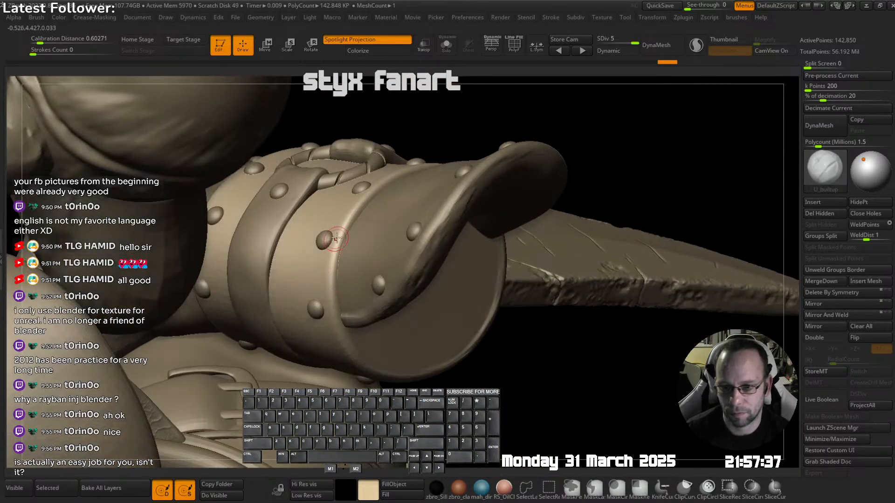
drag(344, 250, 336, 272)
right_drag(344, 340, 344, 292)
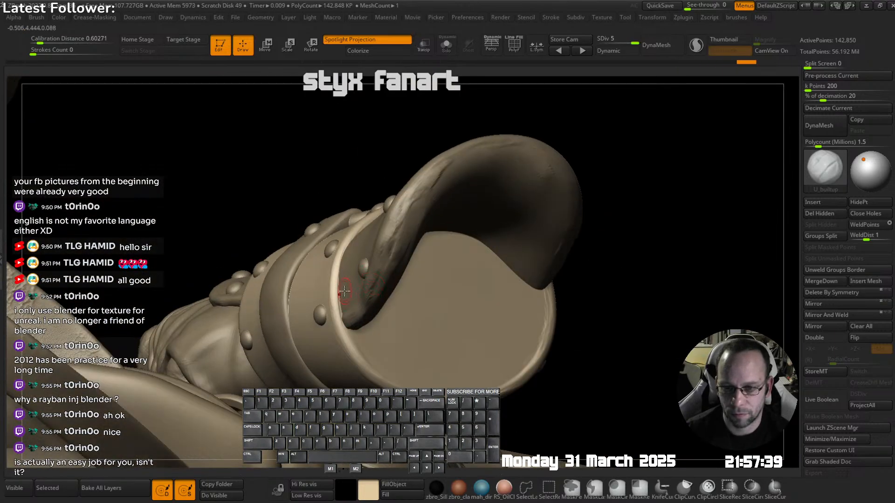
drag(342, 309, 343, 328)
drag(333, 295, 333, 308)
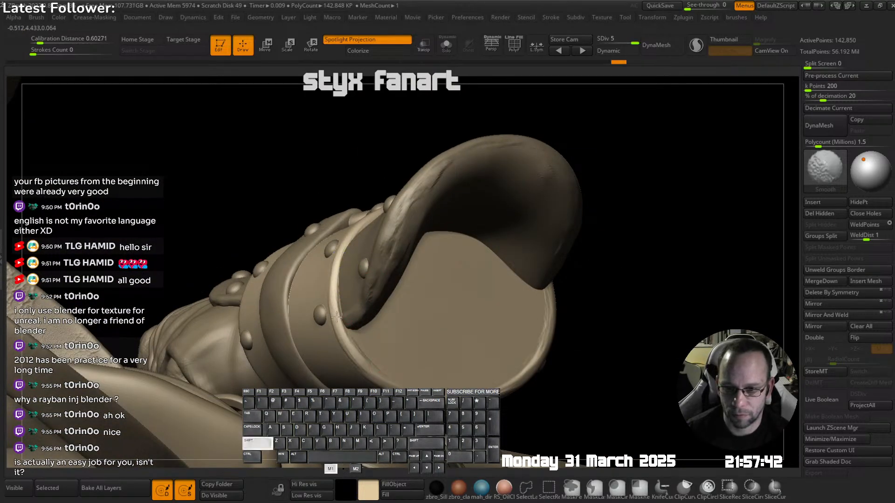
- Carry the rim along the bracer's outer edge above the elbow flap, beside the ring strap, and smooth it
mouse_move(359, 363)
right_down()
mouse_move(422, 321)
mouse_move(410, 205)
mouse_move(366, 233)
right_up()
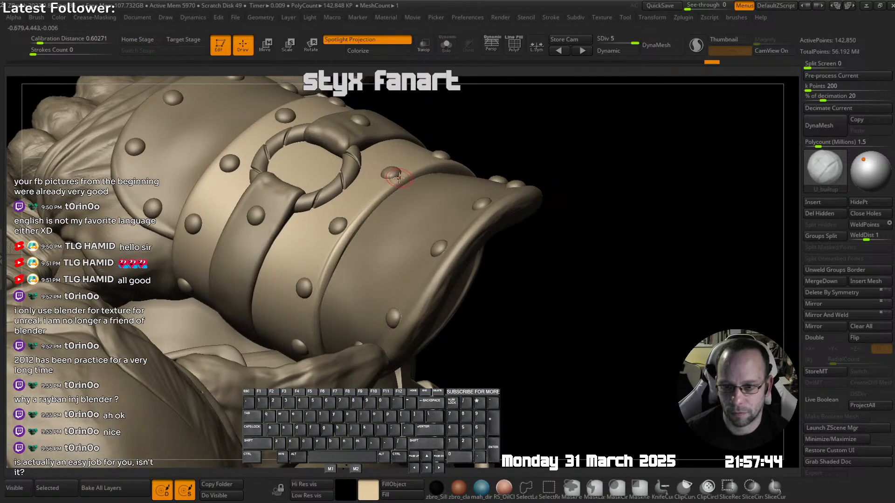
mouse_move(399, 176)
right_down()
mouse_move(352, 281)
mouse_move(419, 227)
right_up()
key(shift)
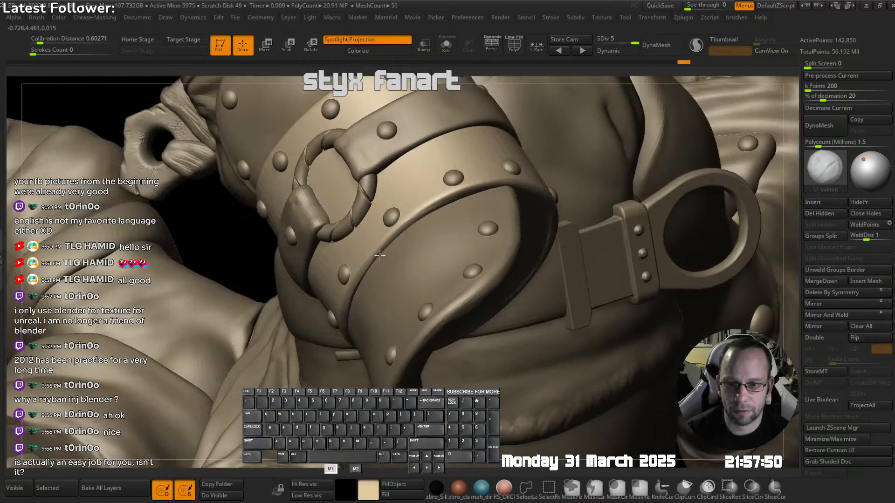
drag(412, 221, 368, 259)
right_drag(349, 277, 415, 247)
key(shift)
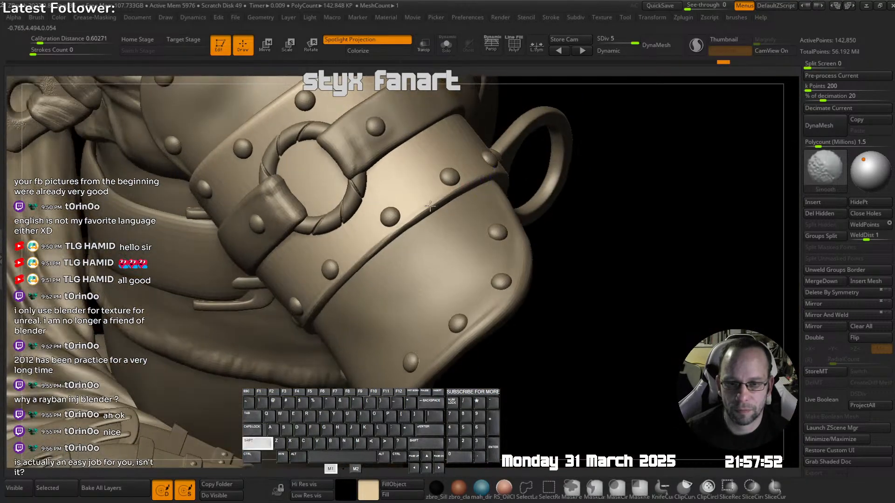
drag(405, 228, 372, 251)
- Build up and smooth the bracer's rim across the front edge above the elbow flap, around to the flap's far end
right_drag(417, 225, 439, 250)
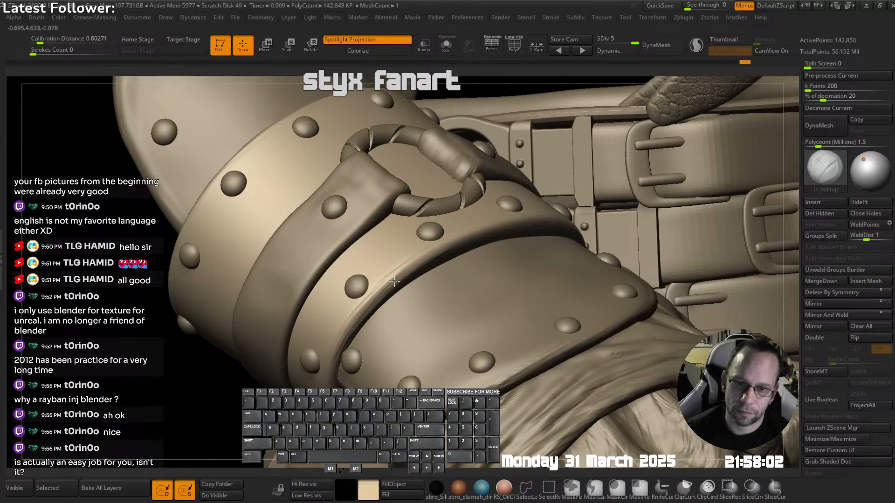
right_drag(394, 281, 459, 246)
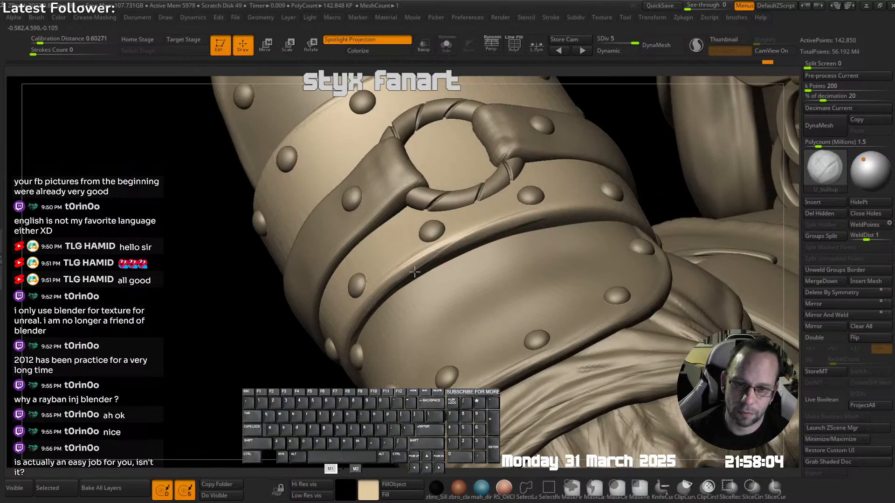
drag(422, 267, 540, 221)
mouse_move(396, 292)
right_down()
mouse_move(420, 270)
mouse_move(406, 275)
mouse_move(395, 262)
mouse_move(506, 253)
right_up()
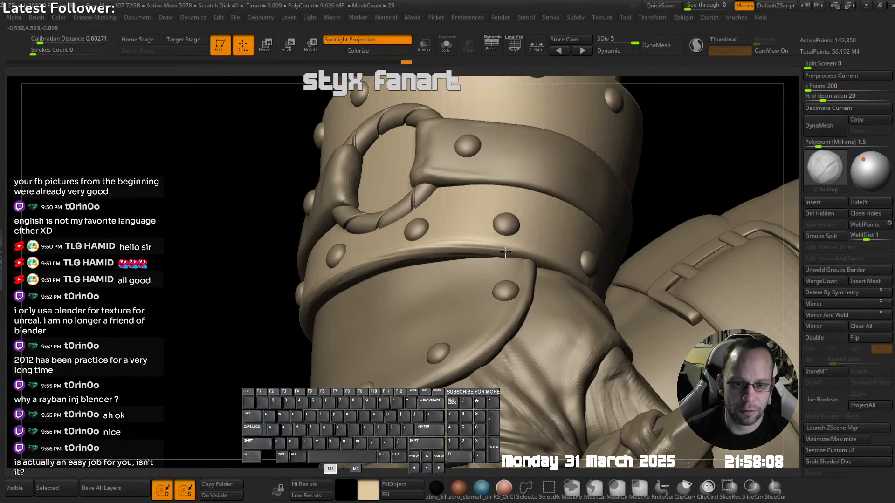
key(shift)
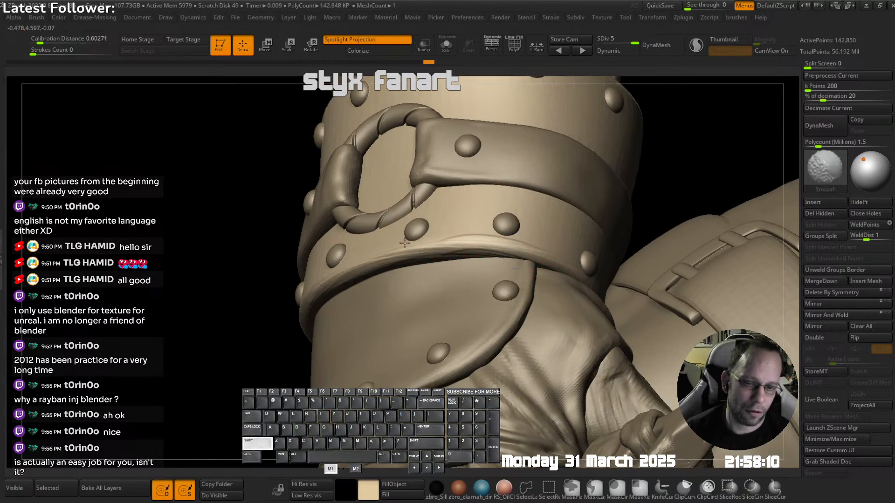
mouse_move(467, 248)
right_down()
mouse_move(417, 235)
mouse_move(428, 219)
right_up()
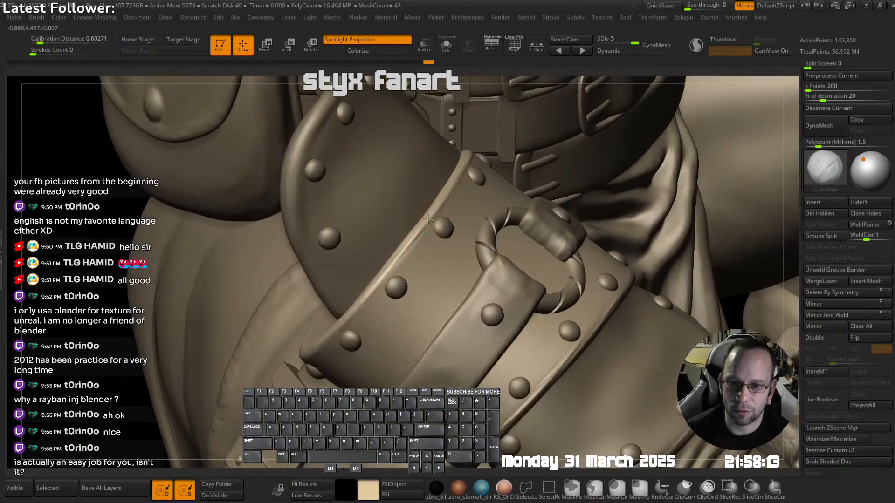
- Raise and smooth the rim along the bracer's opposite edge, where it meets the other riveted guard flap
right_drag(397, 253, 346, 319)
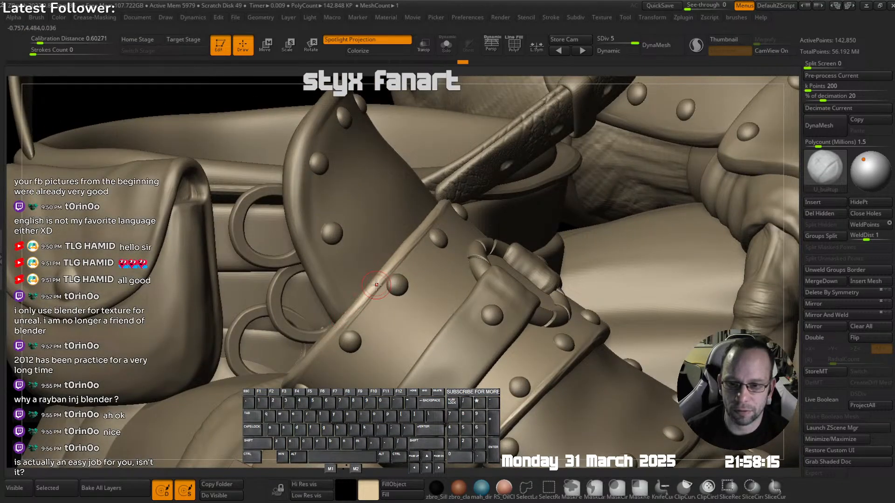
key(shift)
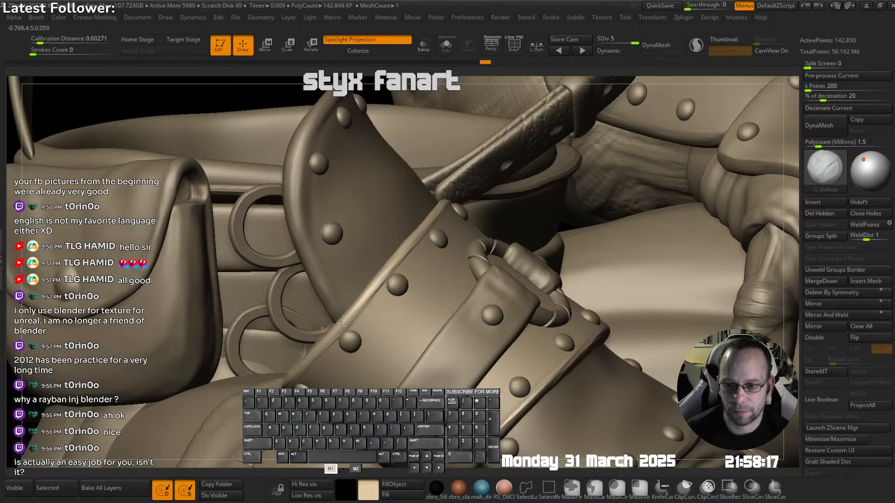
key(shift)
right_drag(336, 339, 479, 185)
key(shift)
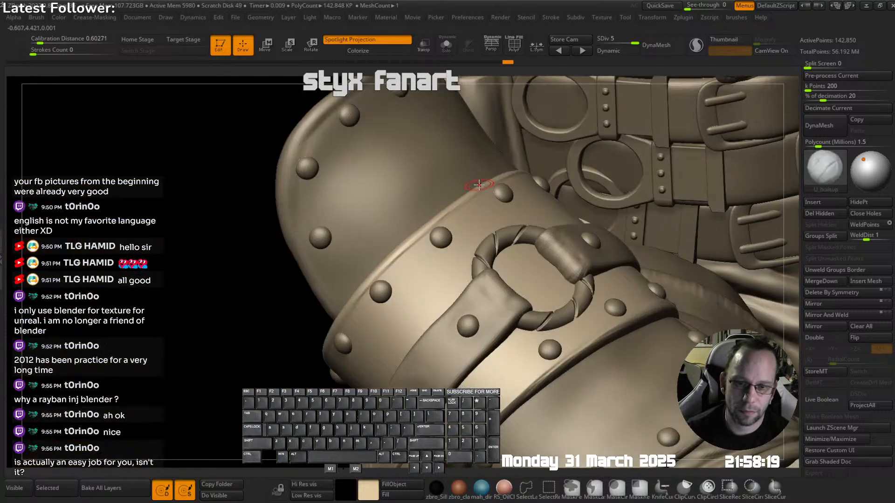
shift+drag(405, 256, 449, 226)
- Carve a shallow impression into the bracer's surface beneath the lower curve of the ring and smooth it
mouse_move(521, 215)
ctrl+right_down()
mouse_move(568, 265)
mouse_move(405, 294)
mouse_move(438, 284)
mouse_move(414, 298)
ctrl+right_up()
key(s)
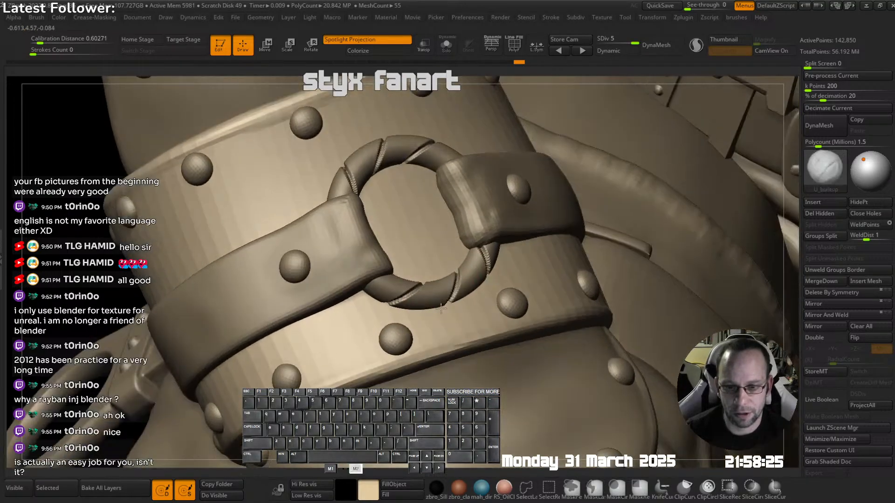
alt+click(413, 293)
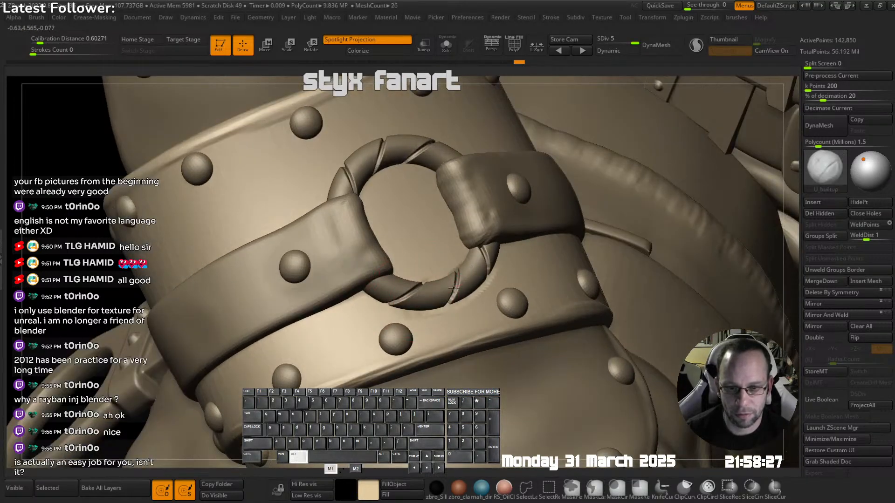
mouse_move(453, 287)
alt+mouse_down()
mouse_move(485, 280)
mouse_move(396, 298)
alt+mouse_up()
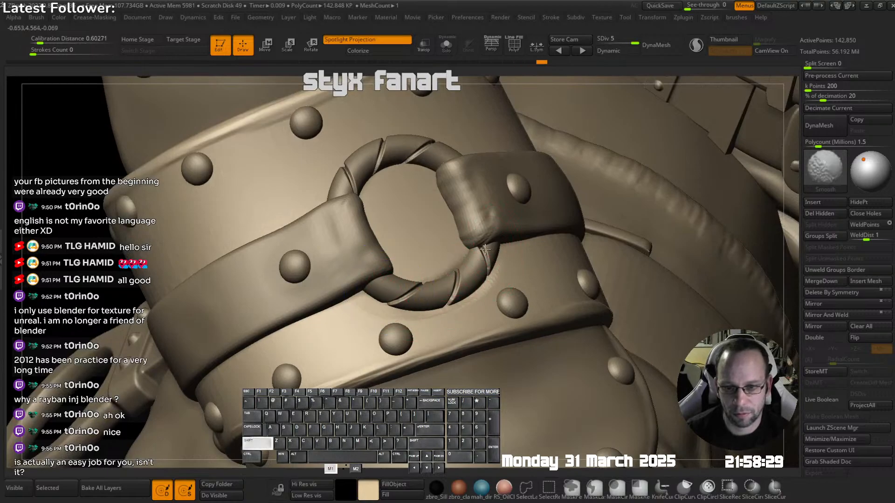
shift+drag(434, 226, 420, 210)
- Deepen the ring's impression in the bracer toward the adjoining strap loop and smooth the strokes
mouse_move(413, 205)
right_down()
mouse_move(503, 210)
mouse_move(462, 205)
right_up()
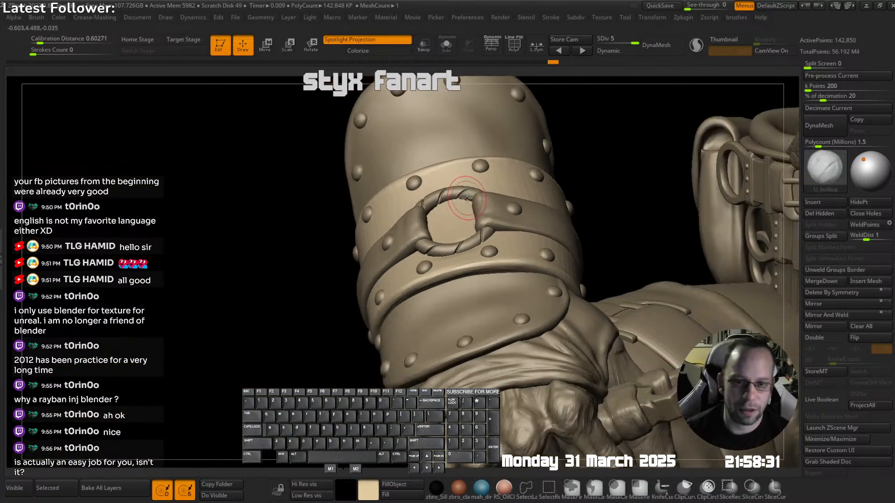
mouse_move(478, 248)
right_down()
mouse_move(435, 233)
mouse_move(422, 279)
mouse_move(396, 317)
mouse_move(502, 256)
right_up()
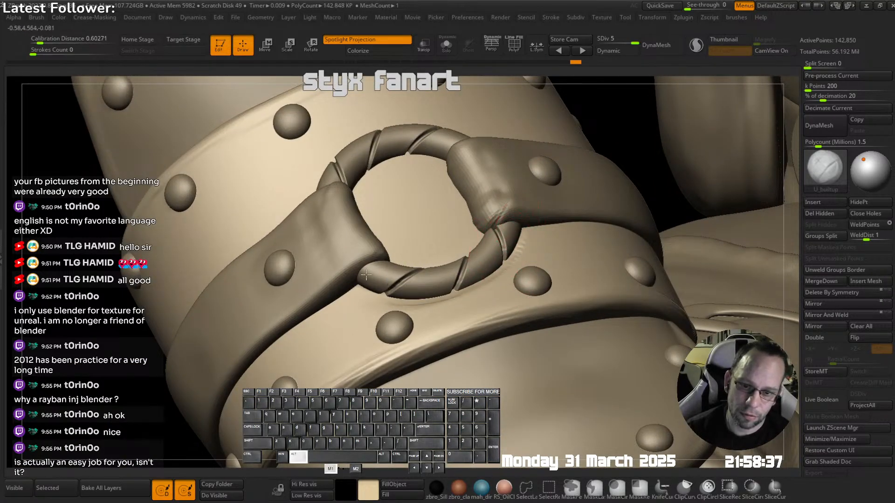
key(shift)
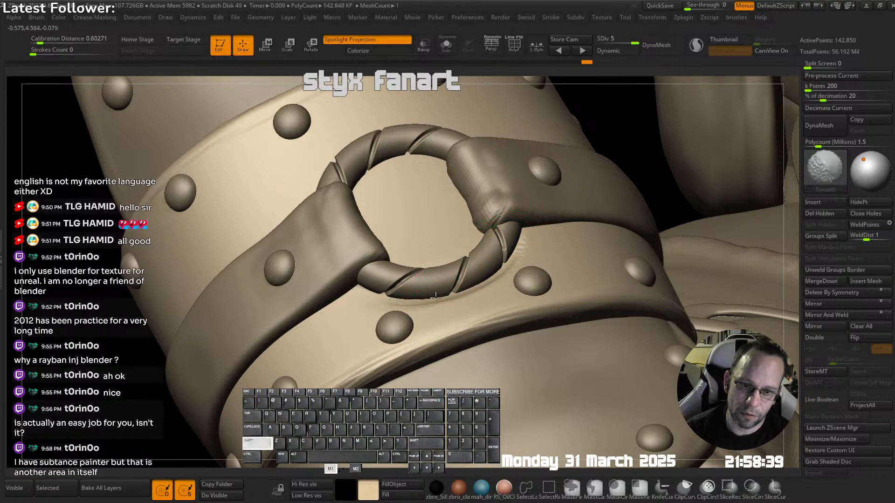
shift+drag(433, 304, 513, 265)
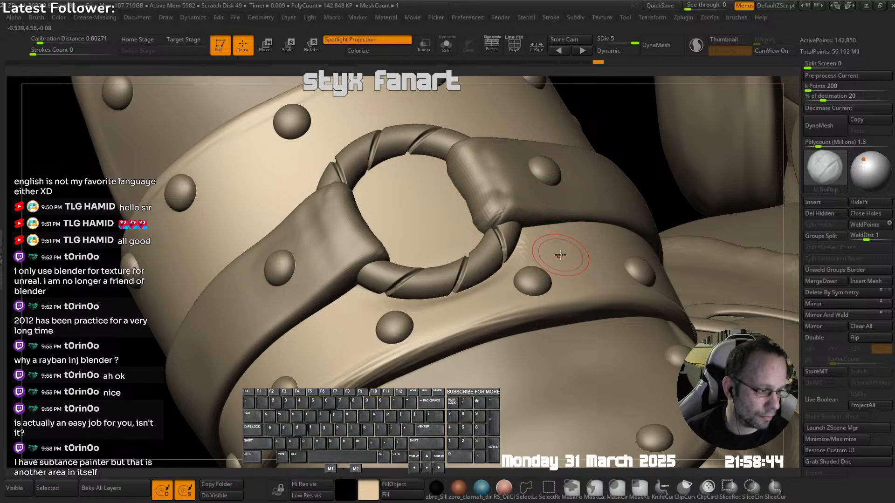
mouse_move(608, 250)
ctrl+right_down()
mouse_move(520, 249)
mouse_move(517, 233)
ctrl+right_up()
shift+drag(523, 219, 507, 248)
shift+drag(485, 219, 487, 223)
- Select the ring strap, sculpt creases into its folded end at the ring, smooth them and raise the strap to subdivision level 5
mouse_move(487, 223)
ctrl+right_down()
mouse_move(494, 243)
mouse_move(536, 226)
mouse_move(506, 247)
ctrl+right_up()
alt+drag(500, 255, 496, 262)
ctrl+right_drag(496, 262, 480, 224)
mouse_move(480, 218)
mouse_down()
mouse_move(454, 254)
mouse_move(467, 269)
mouse_up()
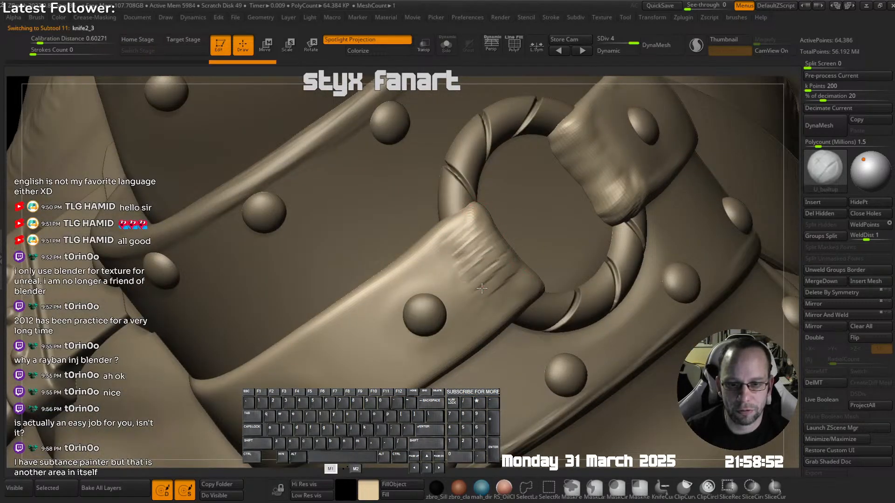
shift+drag(471, 315, 473, 310)
ctrl+right_drag(473, 306, 493, 260)
key(d)
key(shift+Tab)
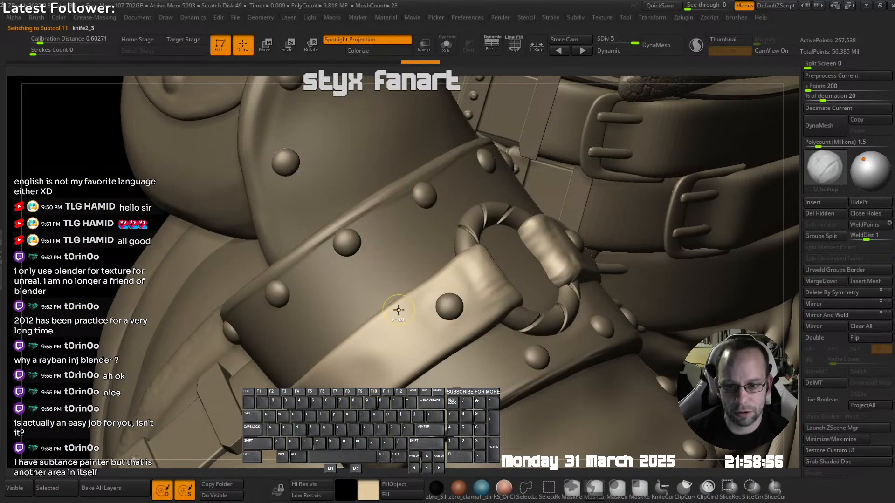
- Try rows of stitches along both edges of the ring strap with the Stitches1 brush, then undo them
ctrl+right_drag(398, 309, 412, 303)
right_drag(413, 303, 434, 297)
key(b)
key(s)
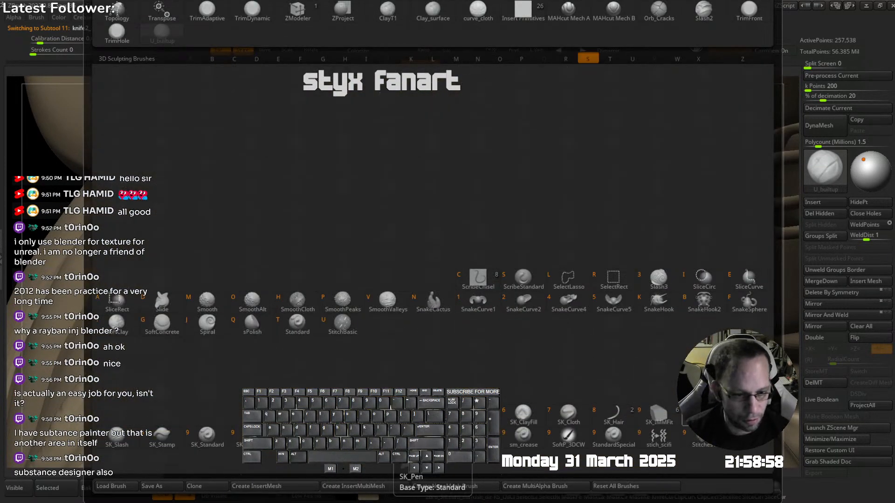
click(704, 441)
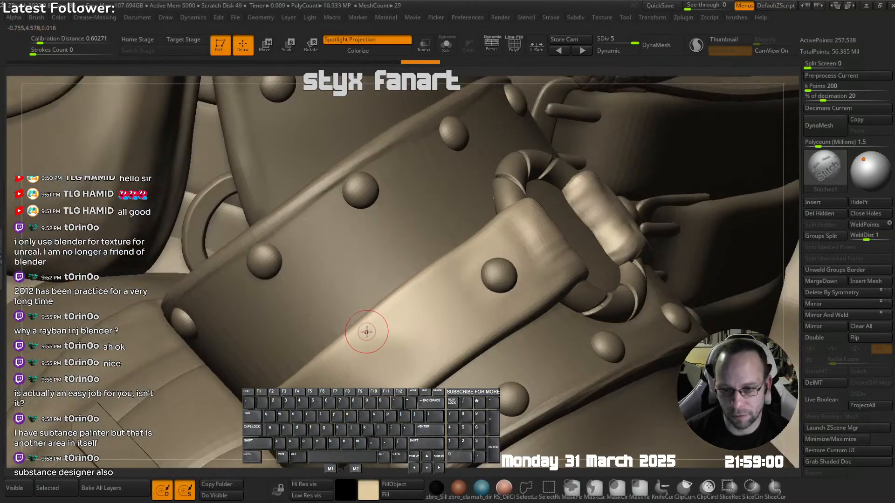
drag(365, 331, 412, 295)
mouse_move(515, 217)
ctrl+right_down()
mouse_move(511, 186)
mouse_move(513, 298)
mouse_move(527, 280)
mouse_move(494, 303)
ctrl+right_up()
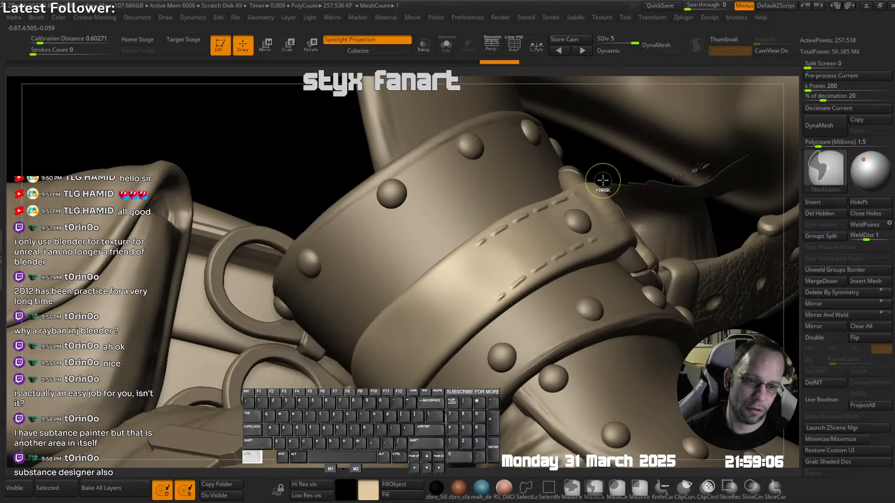
right_drag(592, 245, 503, 304)
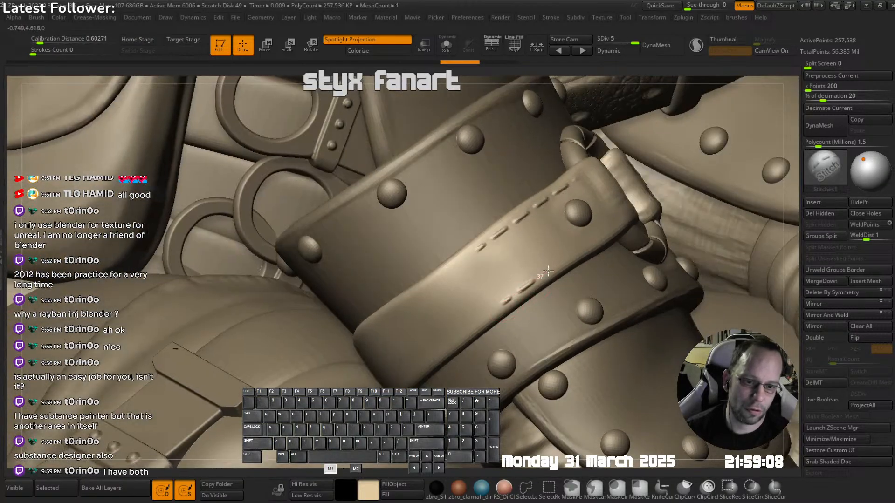
drag(610, 229, 620, 223)
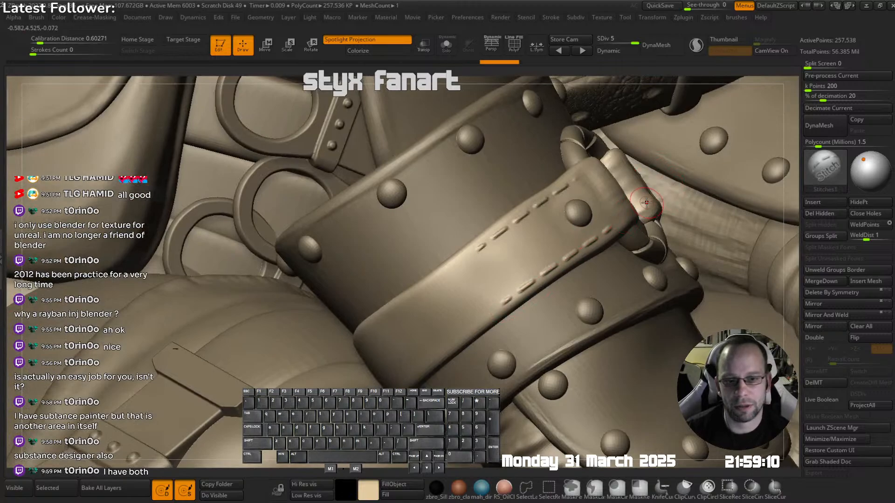
right_drag(647, 202, 620, 184)
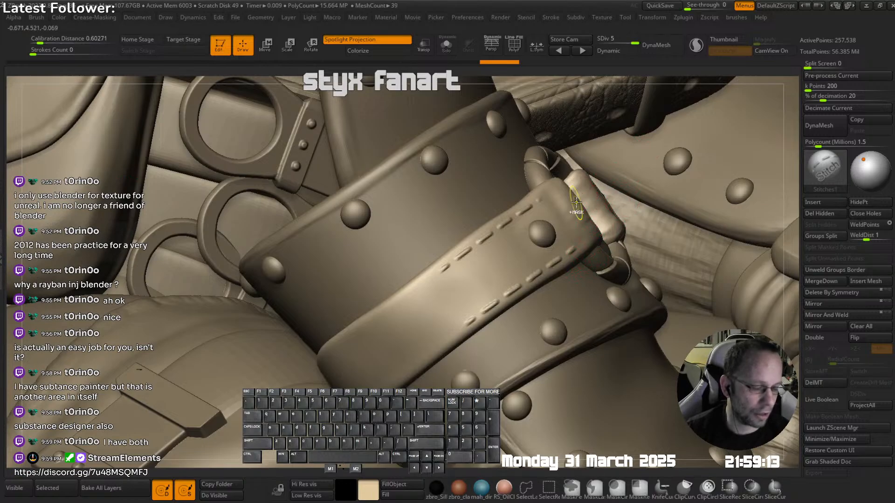
key(ctrl+z)
key(ctrl+z)
- Sculpt fold wrinkles into both strap ends wrapped around the ring with the U_buildup brush and smooth them lightly
mouse_move(603, 220)
ctrl+right_down()
mouse_move(606, 192)
mouse_move(586, 194)
mouse_move(603, 232)
mouse_move(445, 312)
mouse_move(423, 267)
ctrl+right_up()
key(shift+b)
click(397, 203)
mouse_move(627, 100)
ctrl+right_down()
mouse_move(495, 266)
mouse_move(469, 244)
ctrl+right_up()
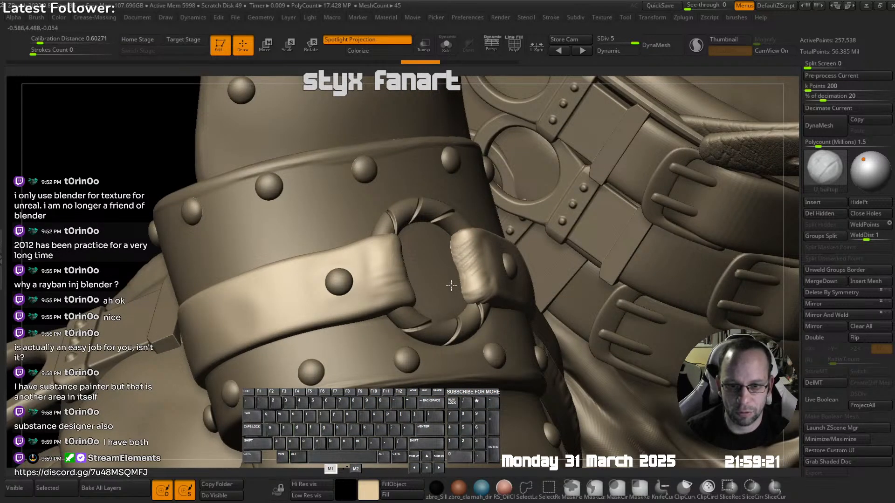
right_drag(451, 285, 396, 262)
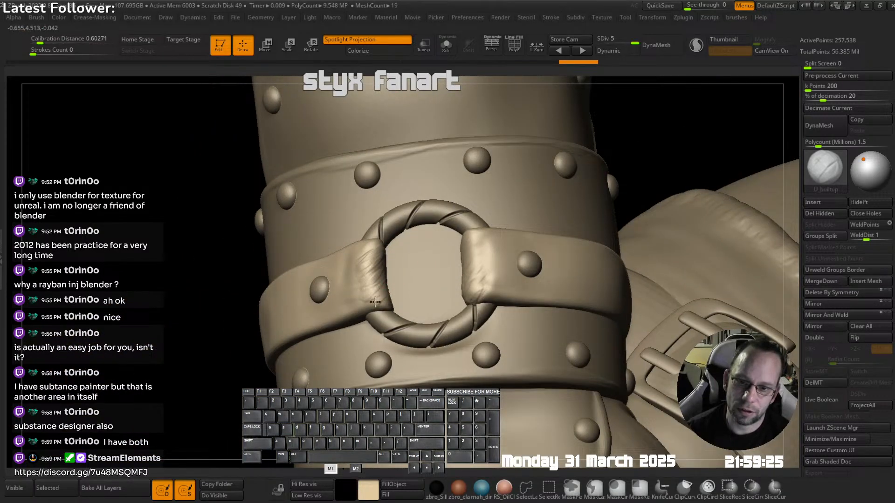
key(shift)
shift+drag(377, 303, 379, 299)
- Reshape the inner edge of one strap loop around the ring with the Move brush
mouse_move(380, 298)
ctrl+right_down()
mouse_move(387, 251)
mouse_move(428, 298)
mouse_move(436, 243)
mouse_move(437, 259)
ctrl+right_up()
key(b)
key(m)
key(v)
mouse_move(437, 259)
mouse_down()
mouse_move(437, 226)
mouse_move(445, 270)
mouse_up()
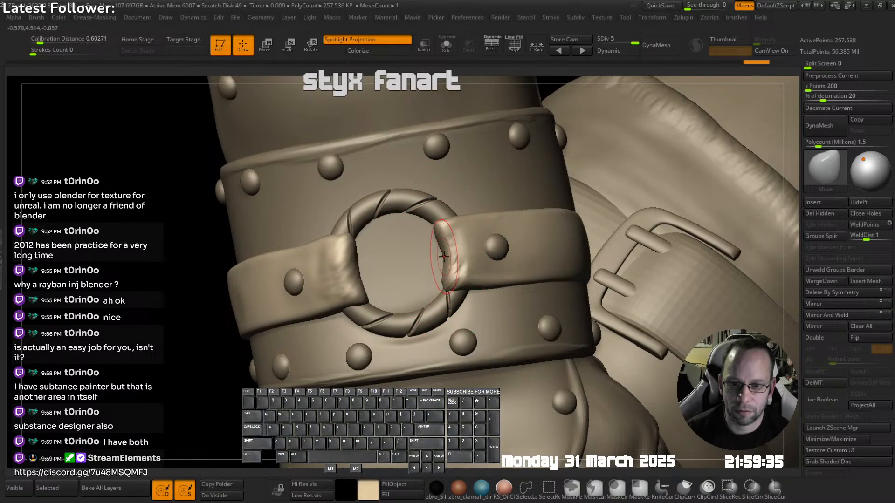
drag(433, 228, 432, 232)
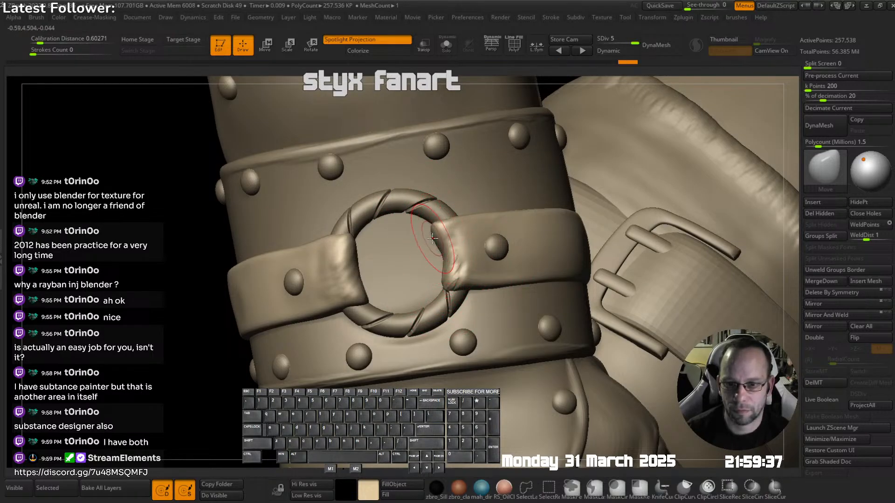
mouse_move(439, 225)
alt+right_down()
mouse_move(441, 198)
mouse_move(446, 215)
alt+right_up()
- Build up a fold with the U_buildup brush on the upper corner of the strap loop, beside the ring
key(b)
click(424, 203)
mouse_move(526, 127)
right_down()
mouse_move(471, 209)
mouse_move(454, 210)
right_up()
drag(416, 224, 414, 225)
right_drag(448, 179, 459, 199)
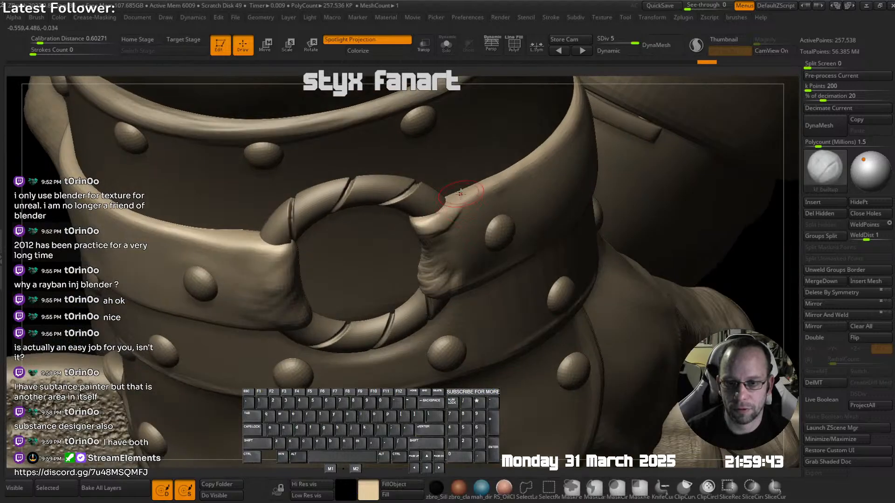
drag(461, 198, 420, 226)
right_drag(446, 226, 482, 194)
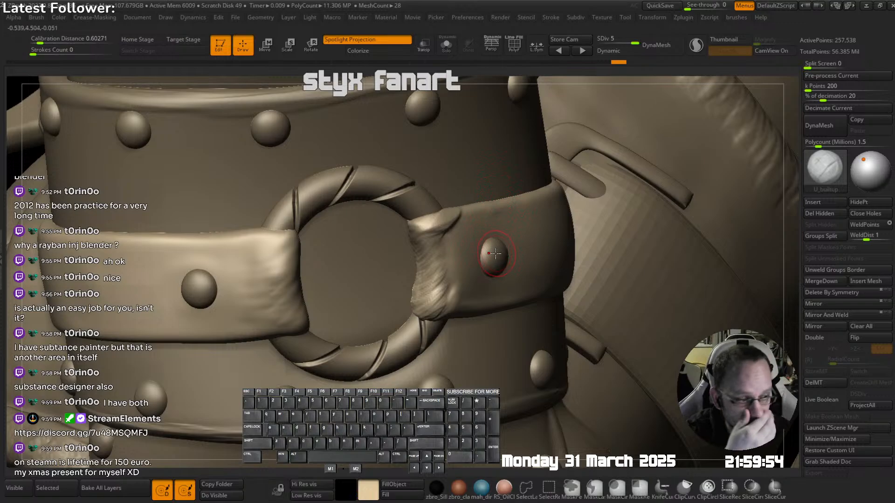
- Sculpt creases at the lower corner of the strap loop, alternating raised and carved strokes
mouse_move(495, 254)
right_down()
mouse_move(485, 220)
mouse_move(470, 214)
right_up()
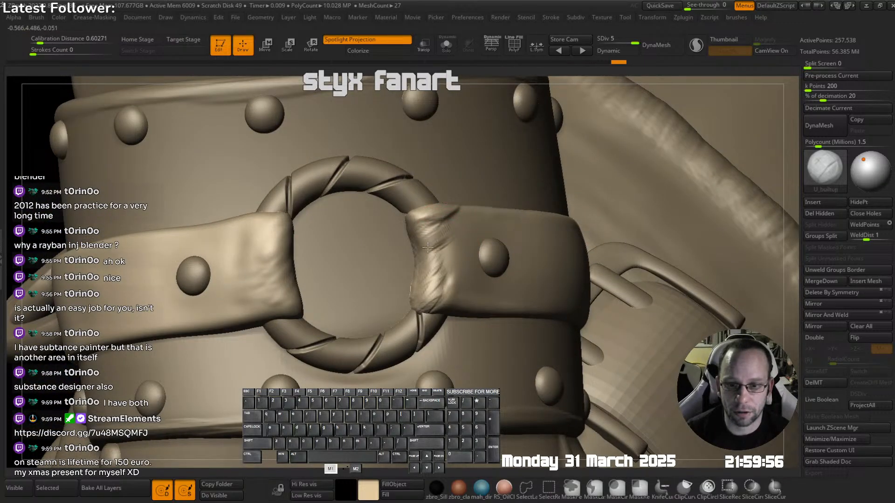
right_drag(457, 285, 442, 307)
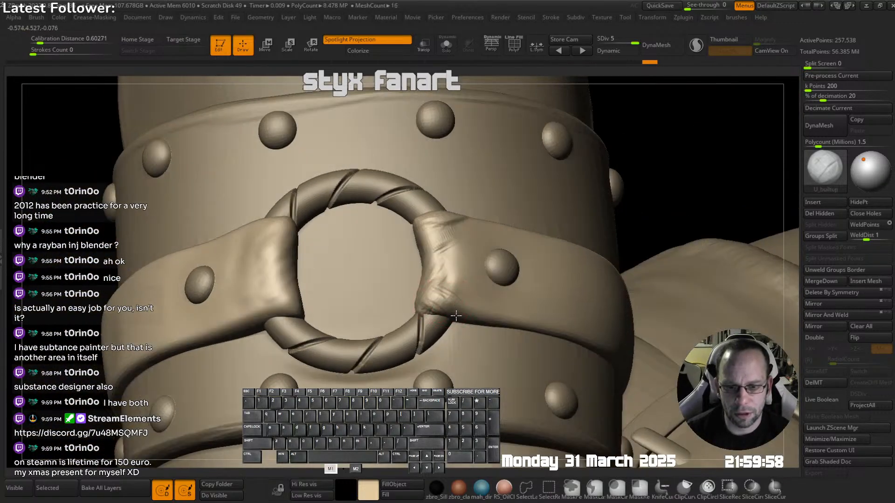
drag(456, 316, 456, 328)
right_drag(456, 329, 438, 333)
alt+drag(429, 319, 447, 306)
right_drag(434, 308, 434, 319)
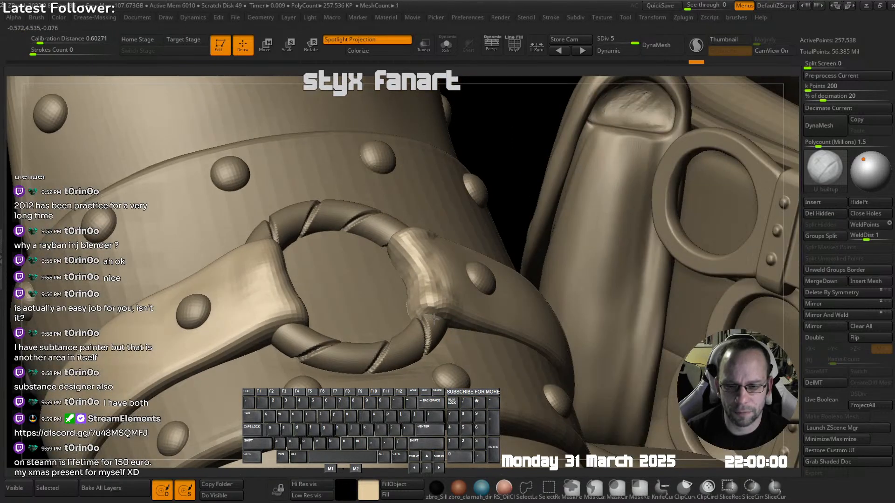
- Refine the wrinkles across the strap loop from its lower corner to its middle with further raised and carved strokes
drag(433, 318, 403, 318)
right_drag(408, 316, 410, 299)
drag(418, 297, 432, 290)
right_drag(432, 294, 423, 310)
mouse_move(423, 309)
alt+mouse_down()
mouse_move(442, 301)
mouse_move(451, 308)
mouse_move(449, 296)
alt+mouse_up()
right_drag(449, 296, 449, 303)
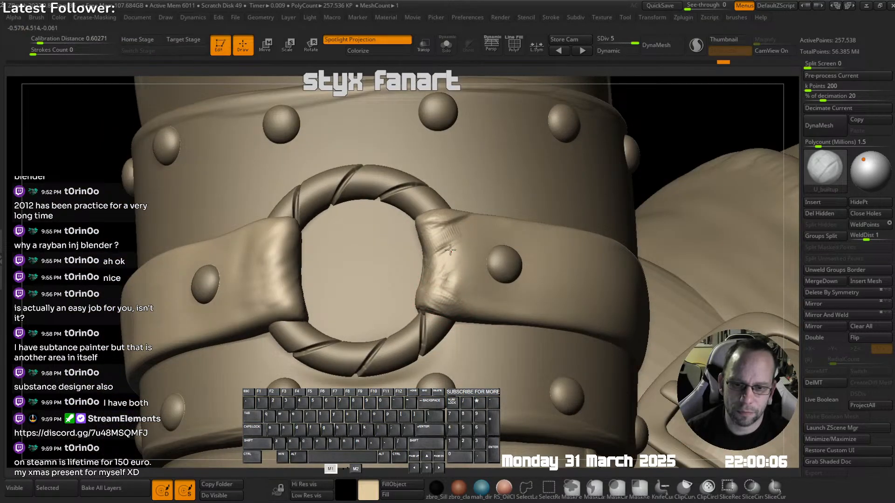
drag(451, 250, 446, 259)
alt+right_drag(335, 293, 387, 307)
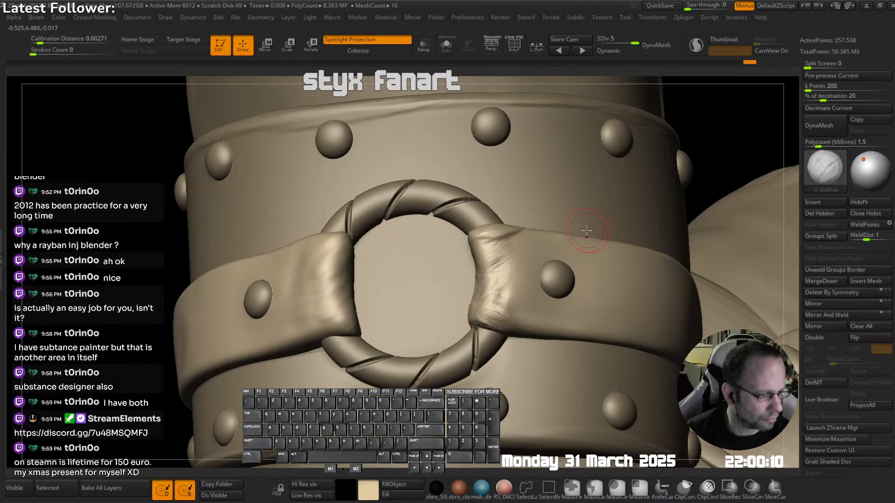
right_drag(375, 226, 466, 233)
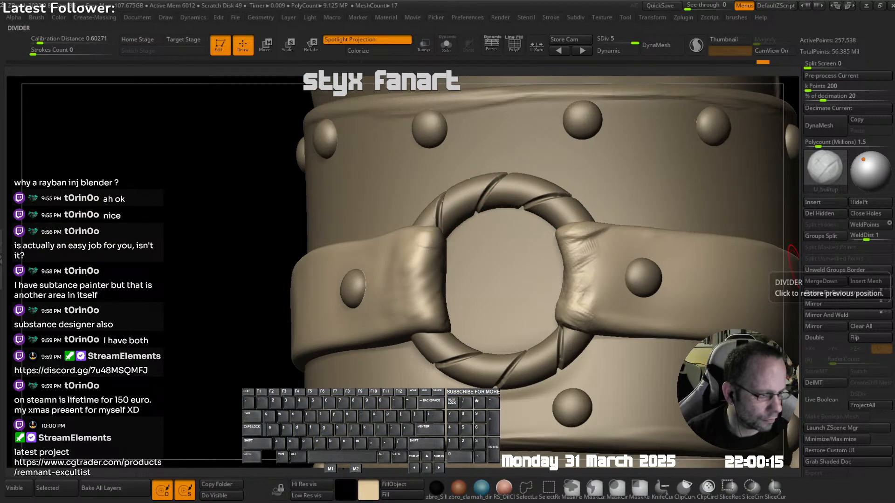
- Add a crease at the upper edge of the strap beside the ring and smooth the strap's lower corner
right_drag(428, 201, 421, 240)
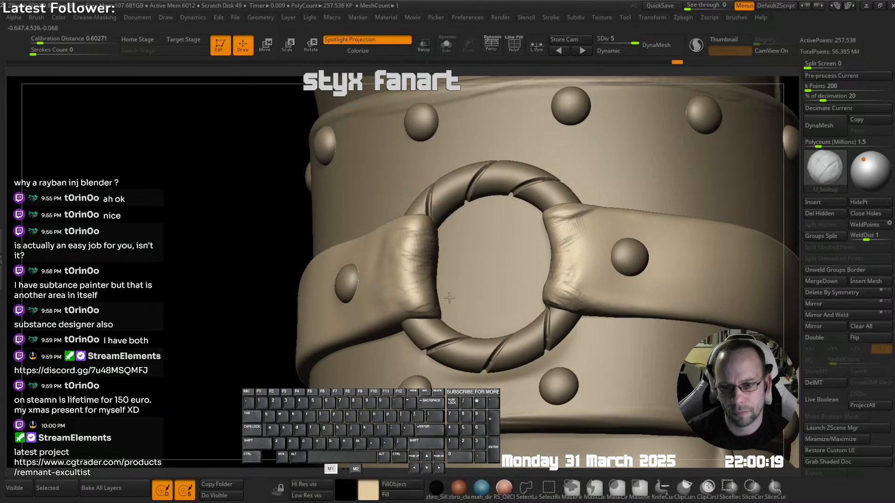
right_drag(400, 299, 529, 224)
click(445, 232)
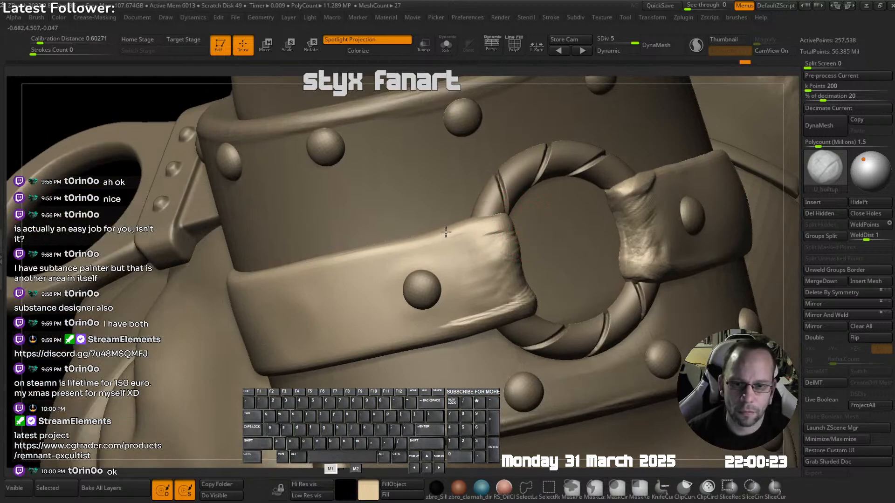
key(shift)
right_drag(483, 223, 527, 280)
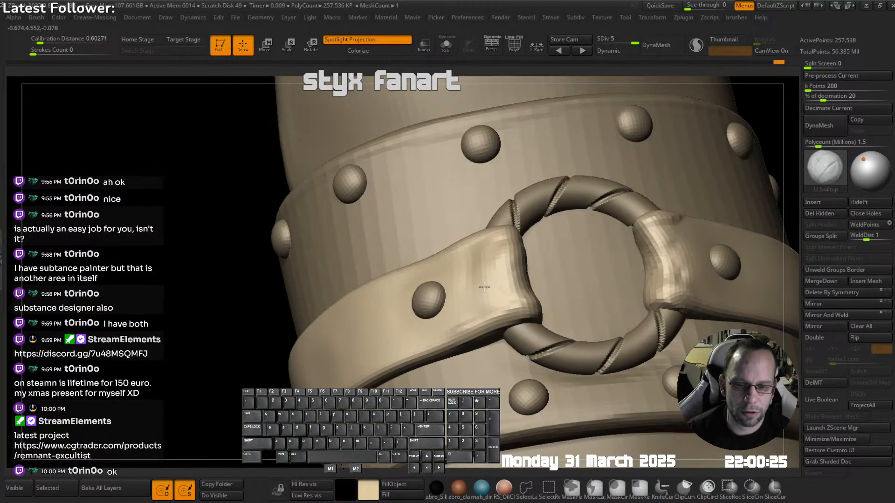
mouse_move(529, 308)
shift+mouse_down()
mouse_move(471, 338)
mouse_move(461, 328)
shift+mouse_up()
mouse_move(391, 359)
right_down()
mouse_move(620, 236)
mouse_move(497, 256)
mouse_move(492, 322)
right_up()
- Sculpt creases along the lower and upper edges of the opposite strap, from the ring past the rivet, and smooth them
drag(524, 300, 576, 302)
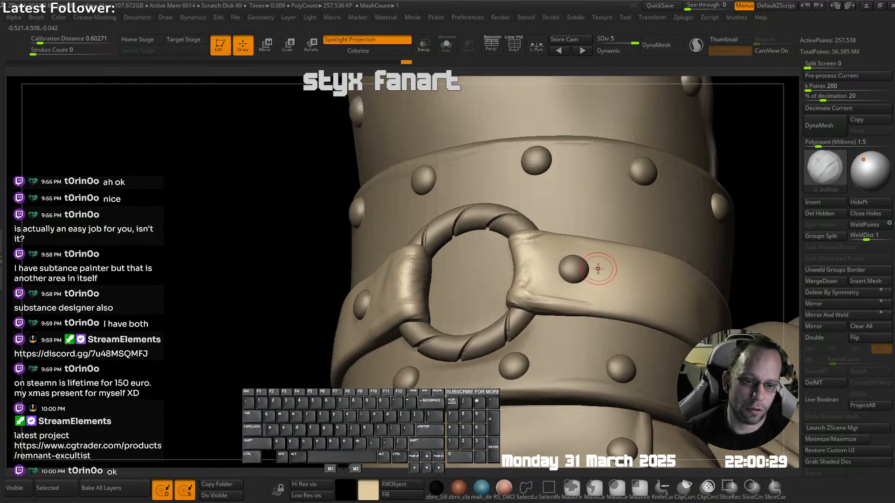
mouse_move(597, 270)
right_down()
mouse_move(585, 322)
mouse_move(569, 312)
right_up()
drag(524, 291, 579, 299)
drag(517, 281, 548, 284)
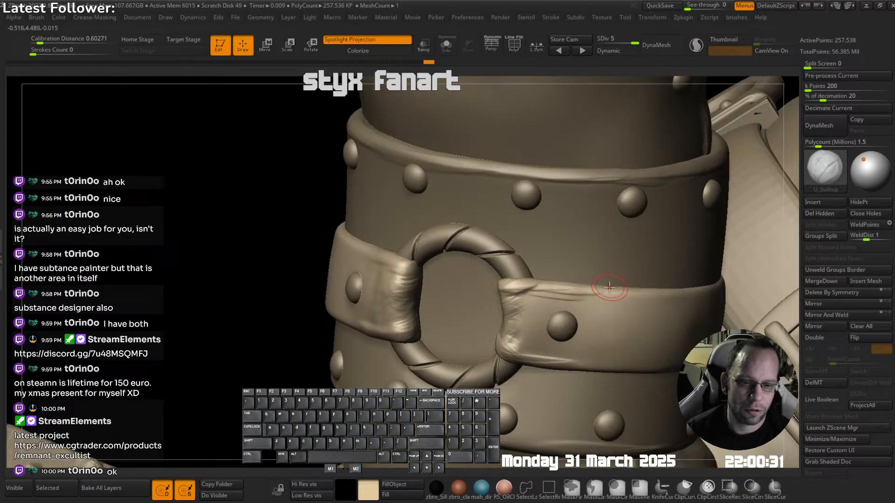
right_drag(592, 270, 585, 288)
key(shift)
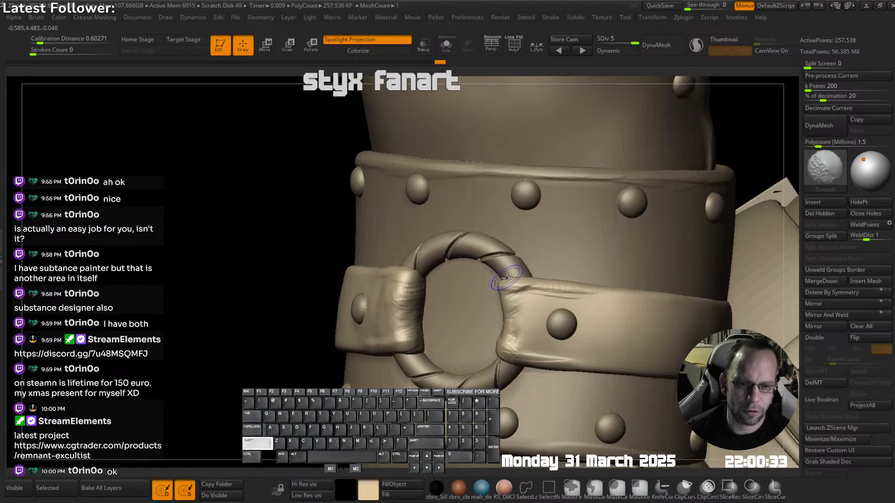
shift+drag(503, 364, 555, 359)
- Build up a raised rim along the upper edge of the first strap, from the ring loop back past the rivet
mouse_move(559, 345)
ctrl+right_down()
mouse_move(559, 295)
mouse_move(599, 296)
ctrl+right_up()
ctrl+right_drag(459, 251, 456, 298)
alt+right_drag(298, 270, 409, 275)
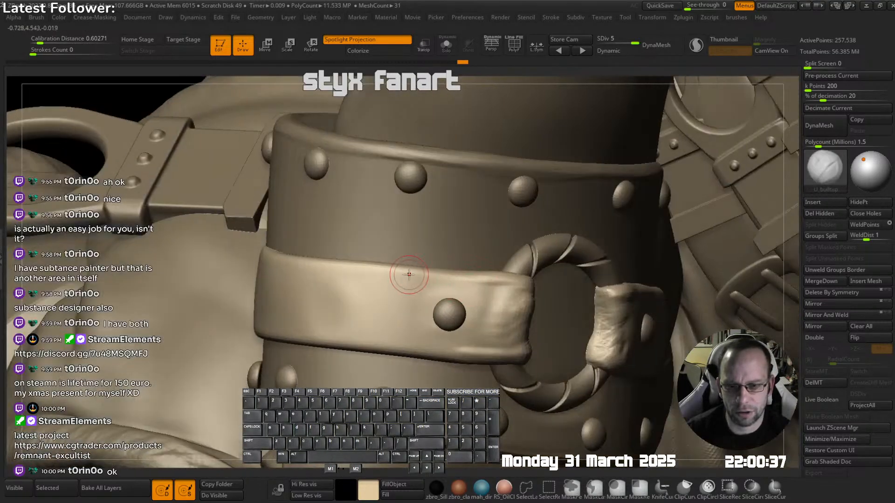
drag(427, 272, 345, 266)
right_drag(345, 266, 468, 266)
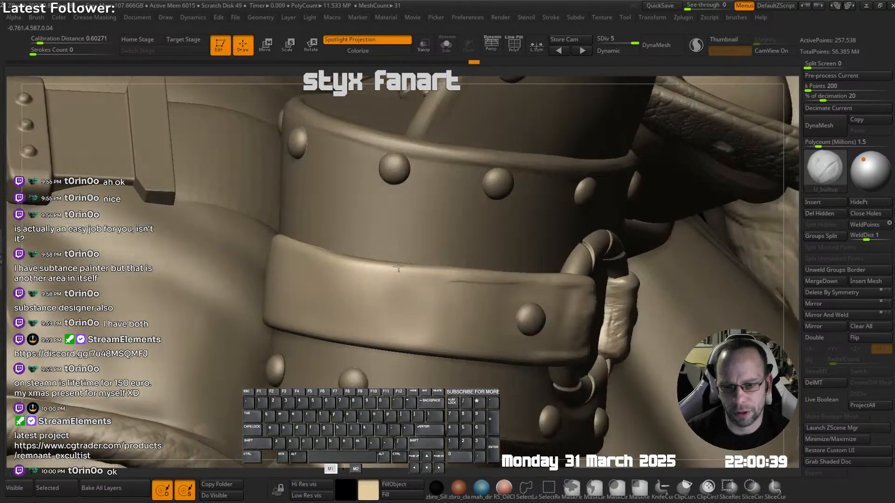
drag(398, 270, 465, 270)
right_drag(466, 270, 516, 270)
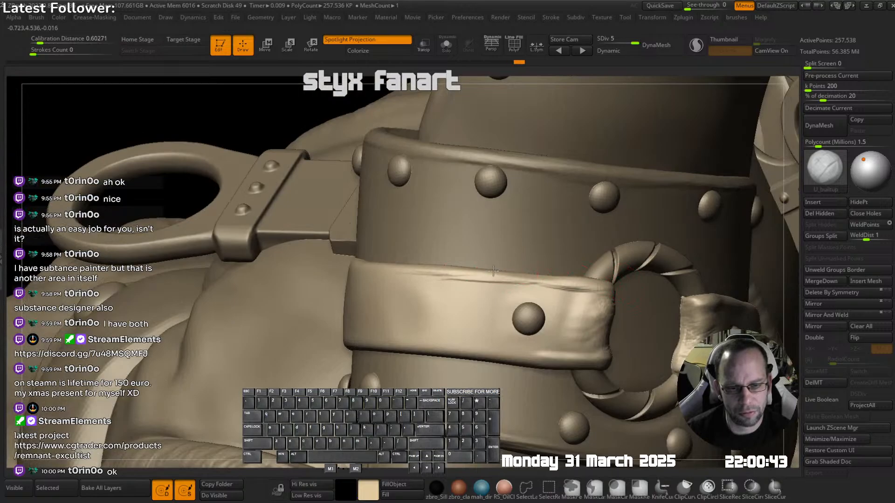
mouse_move(588, 282)
mouse_down()
mouse_move(469, 274)
mouse_move(522, 279)
mouse_up()
- Build up a raised rim along the lower edge of the same strap below the rivet and smooth the strokes
mouse_move(523, 278)
alt+right_down()
mouse_move(535, 301)
mouse_move(479, 284)
mouse_move(522, 275)
mouse_move(459, 266)
mouse_move(467, 242)
mouse_move(539, 217)
alt+right_up()
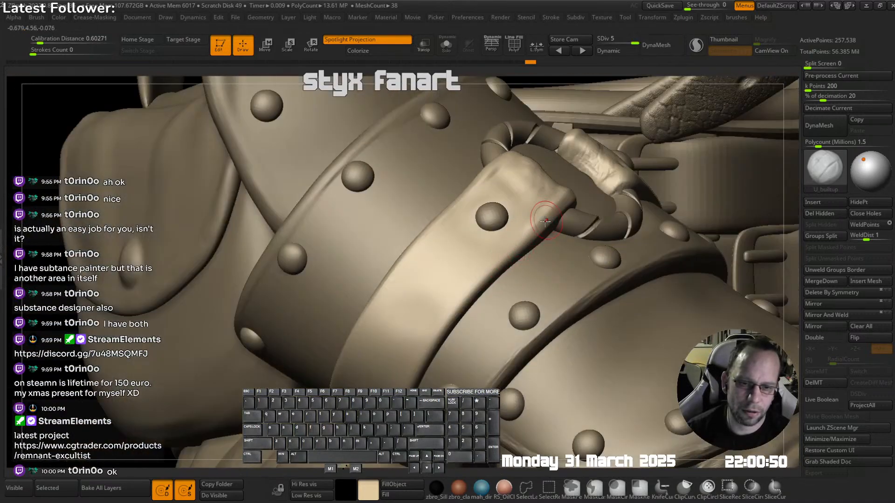
drag(555, 210, 439, 326)
drag(490, 268, 416, 371)
drag(516, 249, 519, 240)
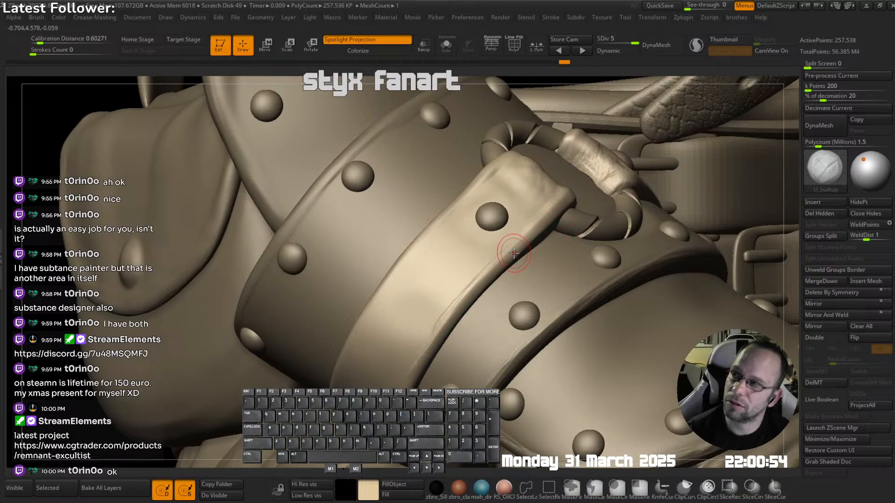
right_drag(492, 309, 509, 254)
shift+drag(506, 258, 462, 312)
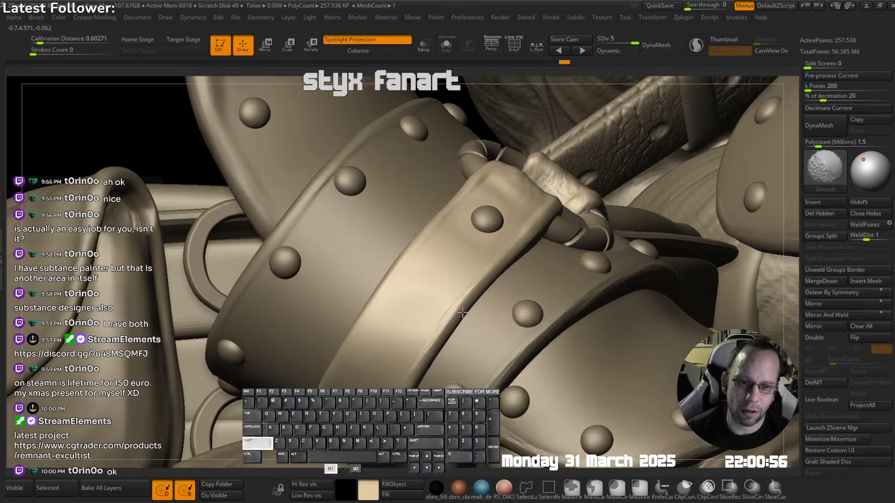
shift+drag(426, 354, 422, 359)
- Extend the upper raised rim around the outer side of the bracer strap and soften its uneven spots
mouse_move(430, 320)
alt+right_down()
mouse_move(498, 282)
mouse_move(452, 255)
alt+right_up()
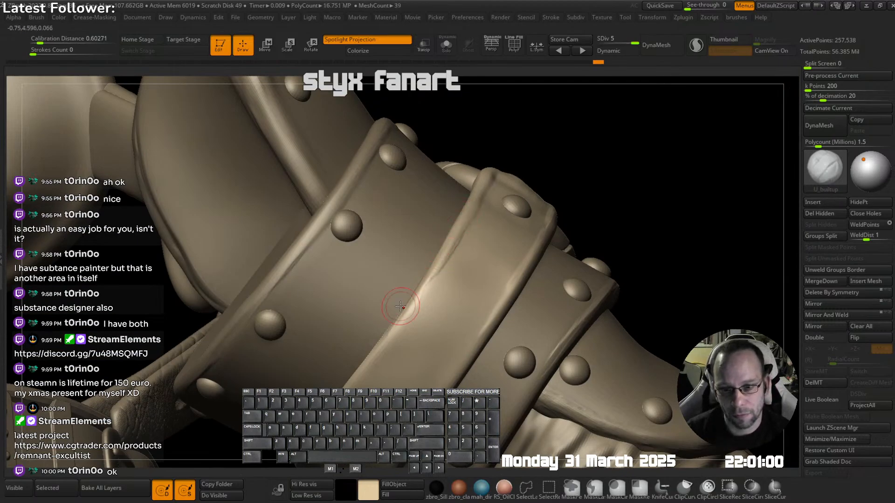
drag(433, 267, 428, 280)
mouse_move(429, 279)
mouse_down()
mouse_move(386, 345)
mouse_move(410, 300)
mouse_move(345, 387)
mouse_up()
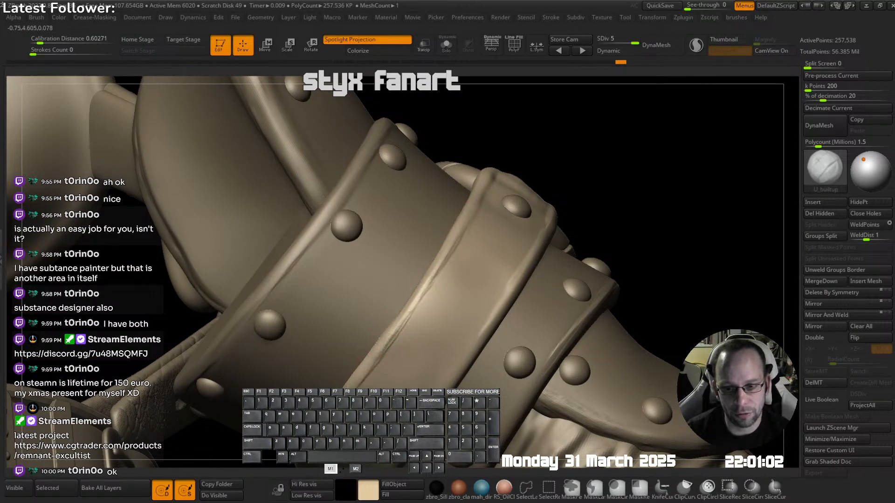
drag(378, 347, 421, 296)
shift+drag(450, 244, 448, 247)
shift+drag(390, 339, 388, 343)
- Continue the lower raised rim around the side of the strap with overlapping strokes and smooth it
mouse_move(396, 333)
alt+right_down()
mouse_move(411, 266)
mouse_move(504, 244)
alt+right_up()
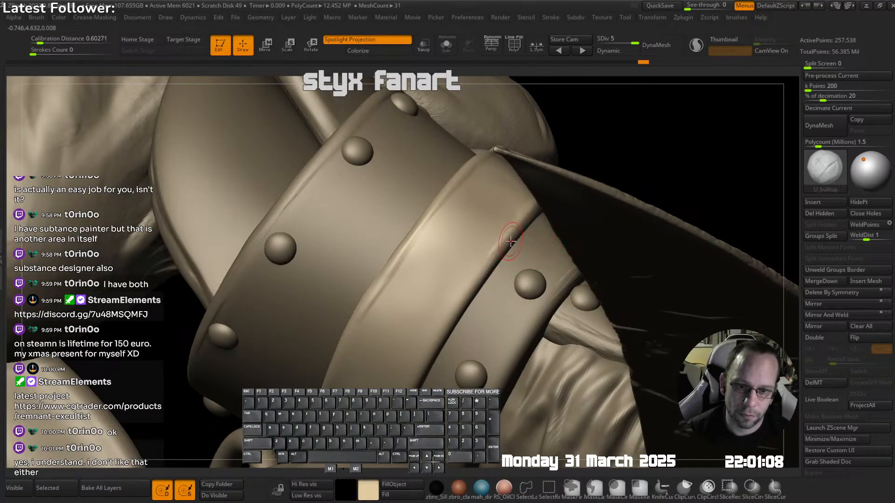
drag(508, 244, 436, 348)
drag(471, 283, 423, 365)
drag(468, 293, 447, 323)
shift+drag(497, 250, 427, 354)
shift+drag(501, 249, 466, 298)
- Carry the upper raised rim on toward the back of the strap with overlapping strokes and blend it
mouse_move(466, 298)
right_down()
mouse_move(513, 254)
mouse_move(494, 237)
right_up()
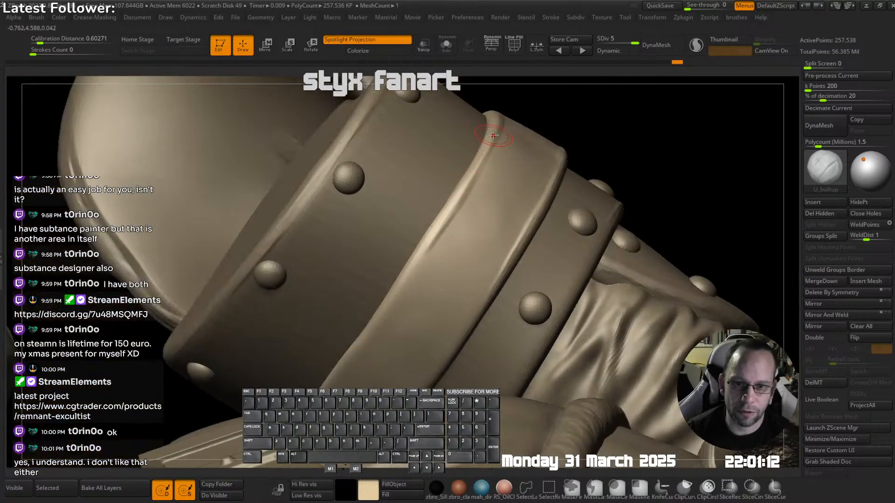
drag(470, 176, 421, 259)
drag(448, 208, 407, 280)
drag(433, 236, 388, 308)
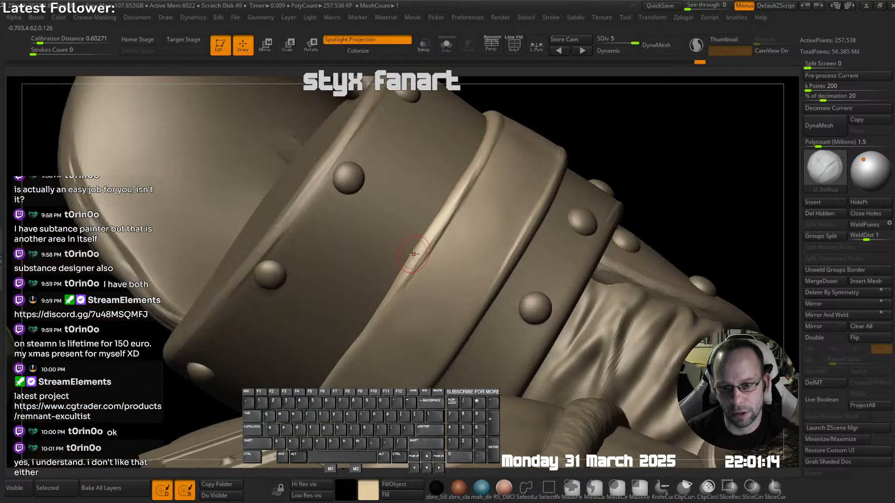
drag(418, 262, 387, 297)
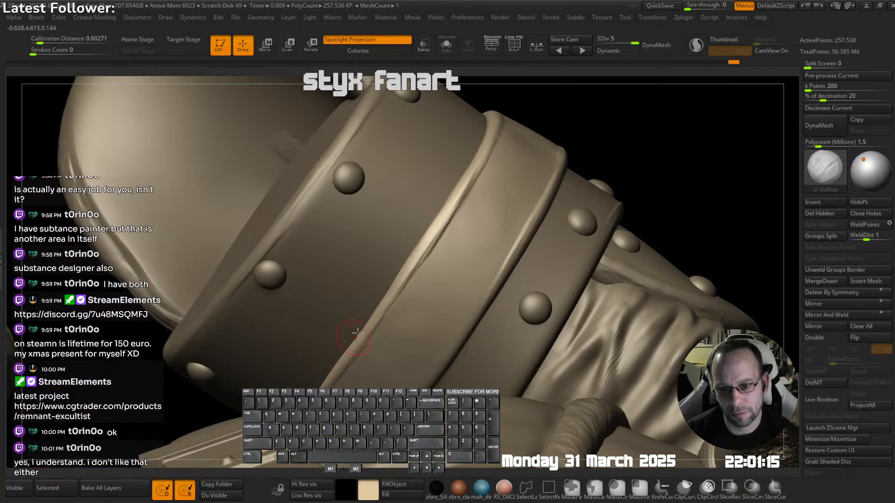
drag(416, 262, 345, 354)
shift+drag(435, 240, 419, 263)
- Touch up the lower rim at the back of the strap and smooth both rims back toward the ring
right_drag(469, 314, 483, 259)
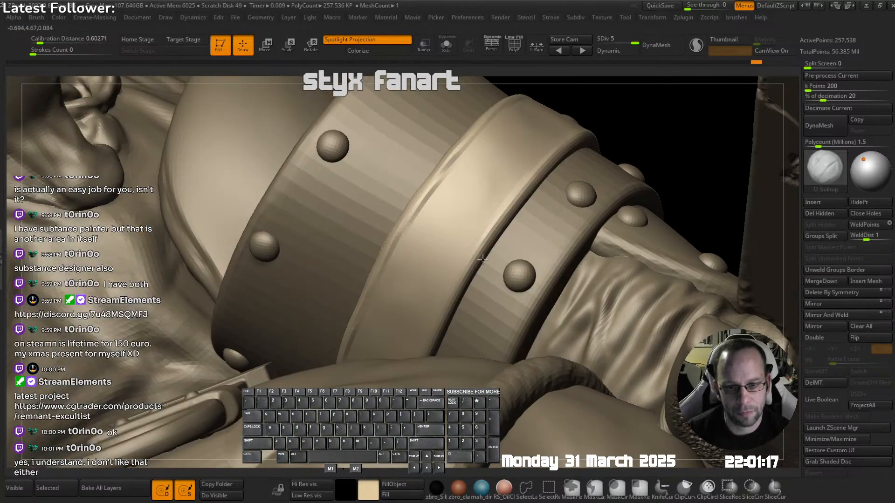
mouse_move(487, 237)
mouse_down()
mouse_move(434, 337)
mouse_move(484, 245)
mouse_up()
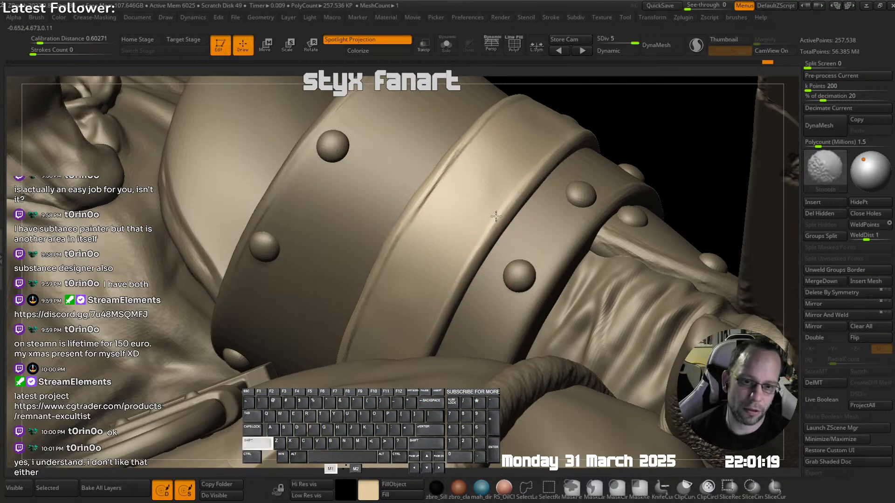
right_drag(426, 200, 446, 229)
shift+drag(396, 291, 391, 298)
right_drag(536, 209, 460, 254)
shift+drag(489, 222, 472, 238)
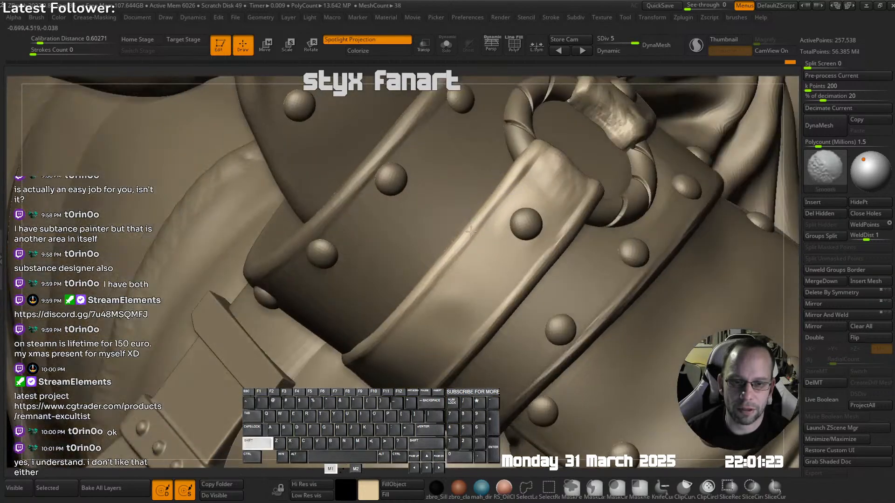
- Build up and smooth raised rims along both edges of the strap on the ring's opposite side
mouse_move(588, 175)
right_down()
mouse_move(501, 262)
mouse_move(538, 227)
right_up()
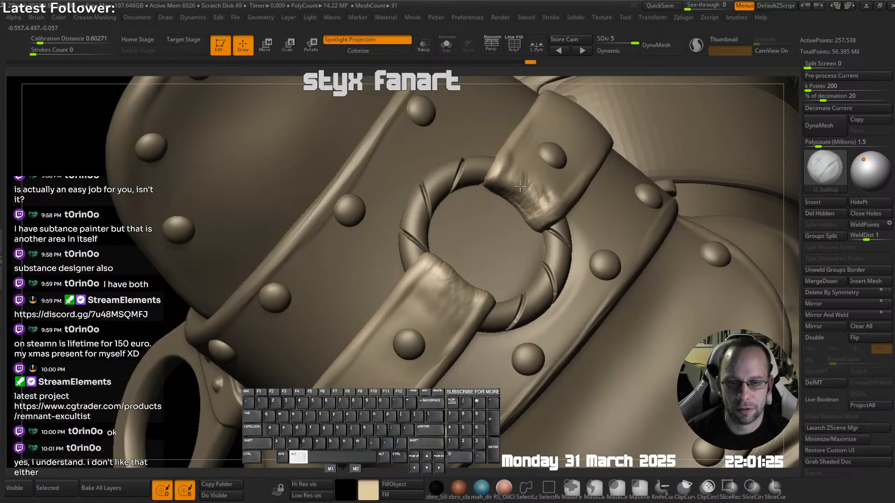
right_drag(519, 187, 504, 194)
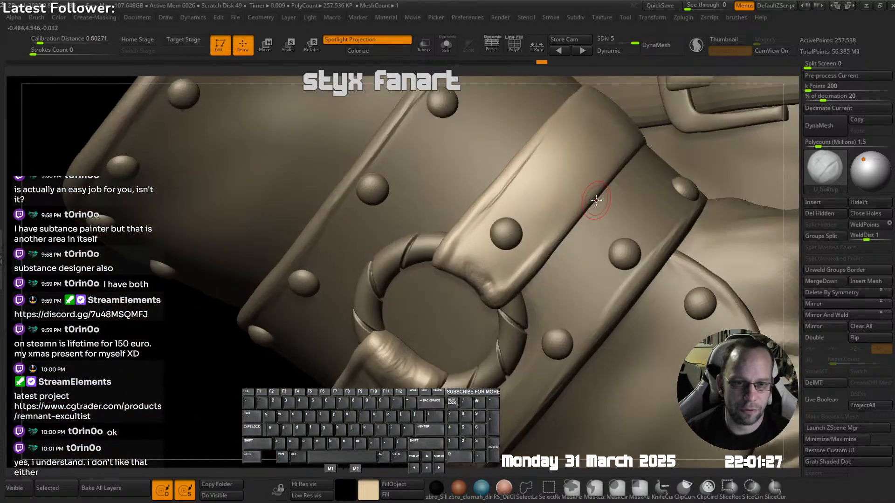
right_drag(616, 172, 547, 237)
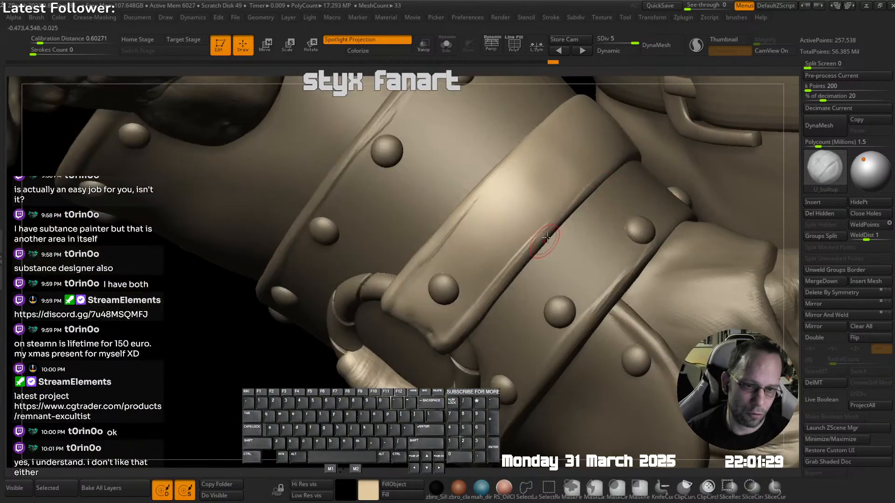
key(shift)
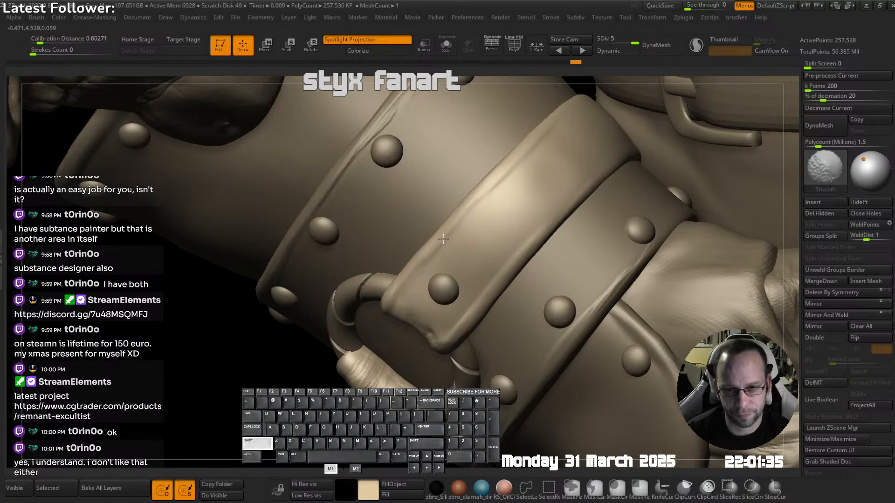
- Make the studded plate over the hand (knife1) the active subtool and choose the Standard brush
mouse_move(443, 239)
ctrl+right_down()
mouse_move(373, 321)
mouse_move(473, 247)
mouse_move(483, 231)
mouse_move(423, 216)
mouse_move(445, 205)
mouse_move(516, 216)
mouse_move(520, 259)
ctrl+right_up()
mouse_move(520, 259)
alt+right_down()
mouse_move(544, 236)
mouse_move(528, 238)
alt+right_up()
alt+click(532, 188)
mouse_move(532, 188)
ctrl+right_down()
mouse_move(545, 153)
mouse_move(660, 197)
mouse_move(492, 237)
mouse_move(518, 266)
mouse_move(553, 280)
mouse_move(553, 233)
ctrl+right_up()
alt+click(517, 266)
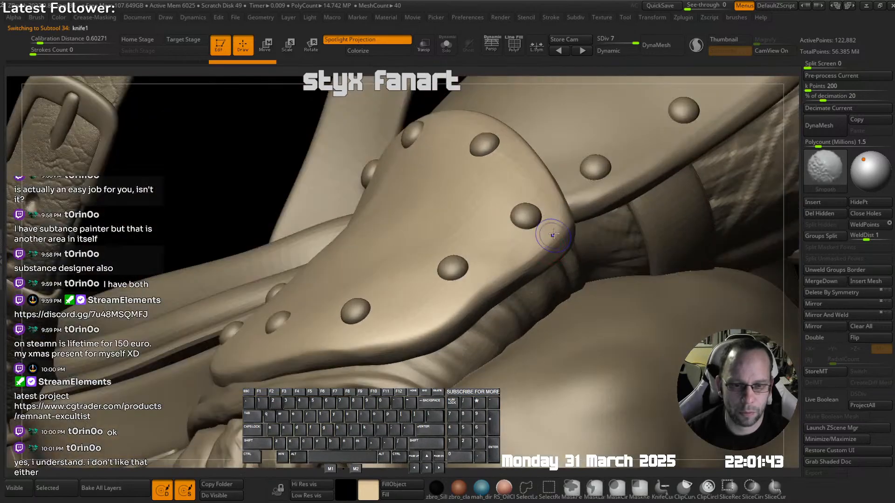
key(b)
click(589, 164)
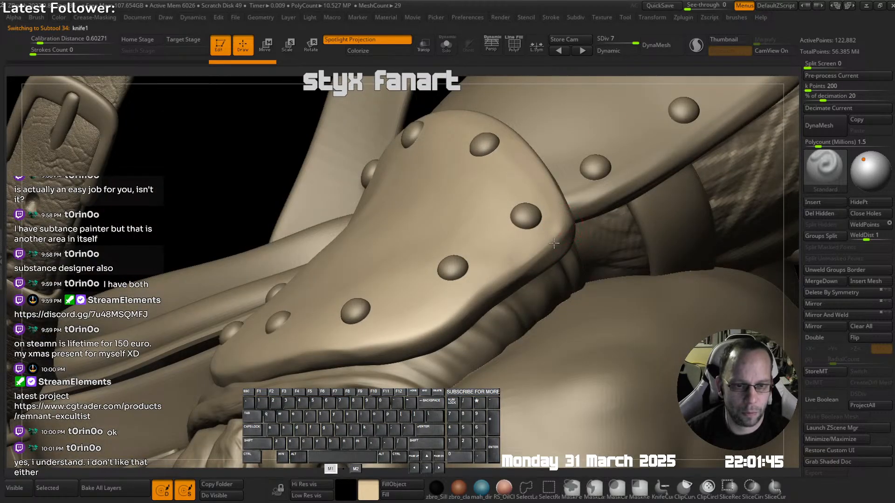
key(s)
- Raise a rim along the front edge of the studded hand plate with long strokes from corner to corner
mouse_move(466, 294)
right_down()
mouse_move(516, 264)
mouse_move(520, 270)
right_up()
mouse_move(520, 269)
mouse_down()
mouse_move(514, 283)
mouse_move(377, 312)
mouse_up()
mouse_move(377, 313)
right_down()
mouse_move(508, 310)
mouse_move(505, 300)
right_up()
drag(506, 301, 345, 334)
alt+right_drag(345, 335, 406, 313)
right_drag(405, 313, 471, 313)
drag(507, 298, 327, 319)
alt+right_drag(342, 317, 413, 312)
right_drag(413, 312, 464, 302)
mouse_move(483, 308)
mouse_down()
mouse_move(434, 310)
mouse_move(317, 276)
mouse_up()
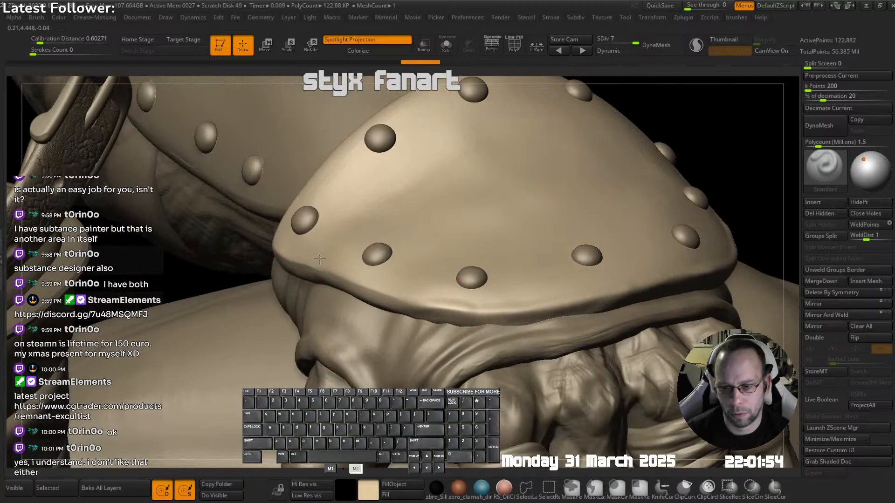
- Strengthen the raised rim at the hand plate's front corner and along the adjoining front edge
right_drag(320, 259, 270, 240)
drag(263, 251, 330, 272)
drag(275, 266, 436, 284)
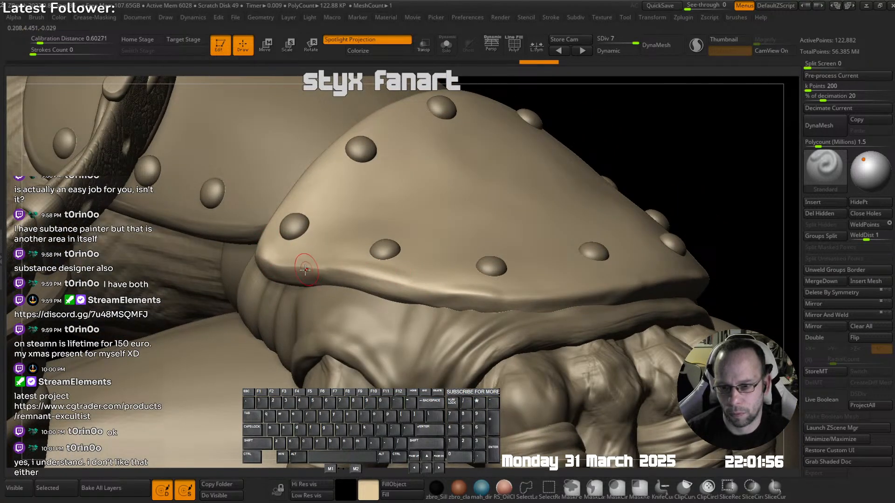
drag(307, 265, 485, 286)
- Isolate the hand plate and raise the rim along its narrow end and around the corner, and show the whole model again
mouse_move(469, 252)
right_down()
mouse_move(347, 268)
mouse_move(377, 278)
right_up()
key(ctrl+shift+s)
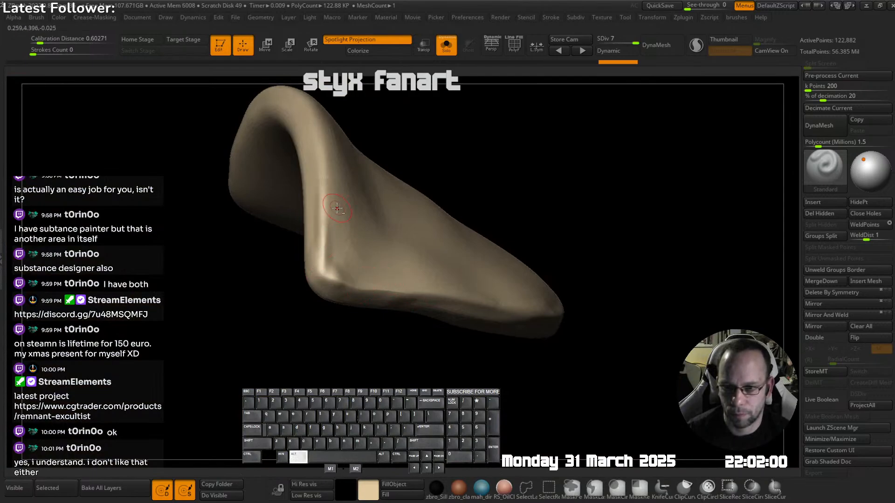
right_drag(337, 208, 348, 303)
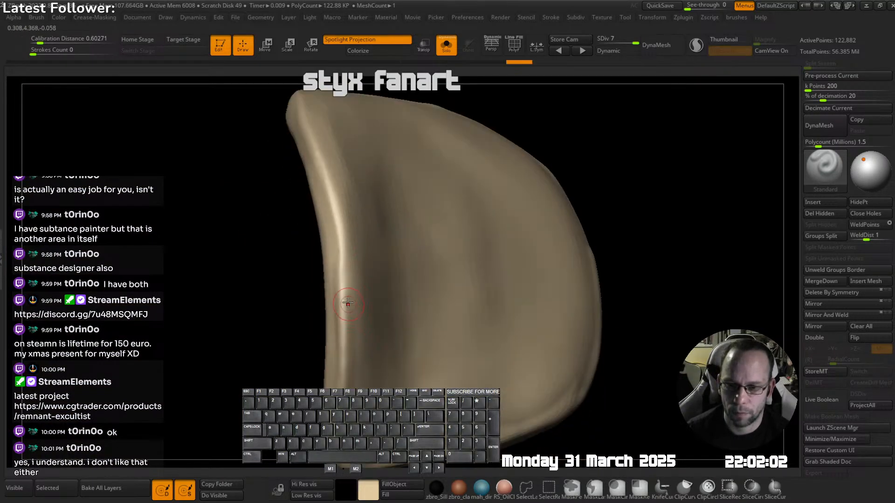
right_drag(345, 207, 331, 227)
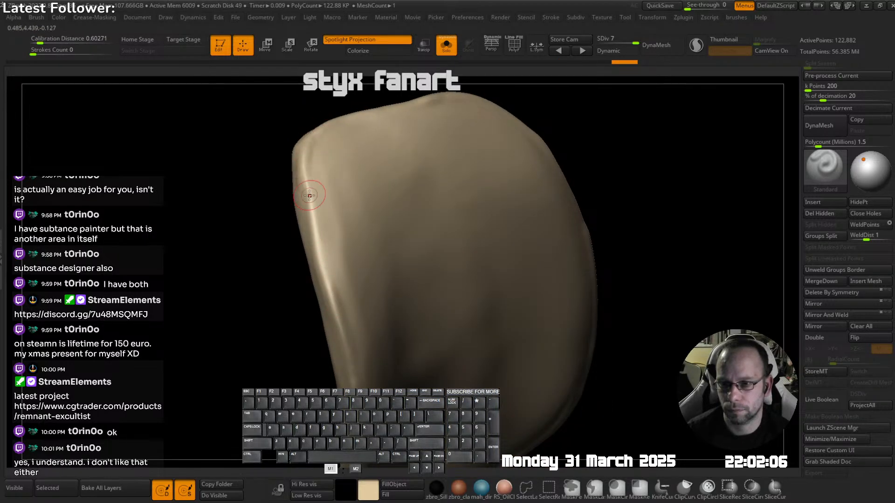
right_drag(321, 266, 324, 224)
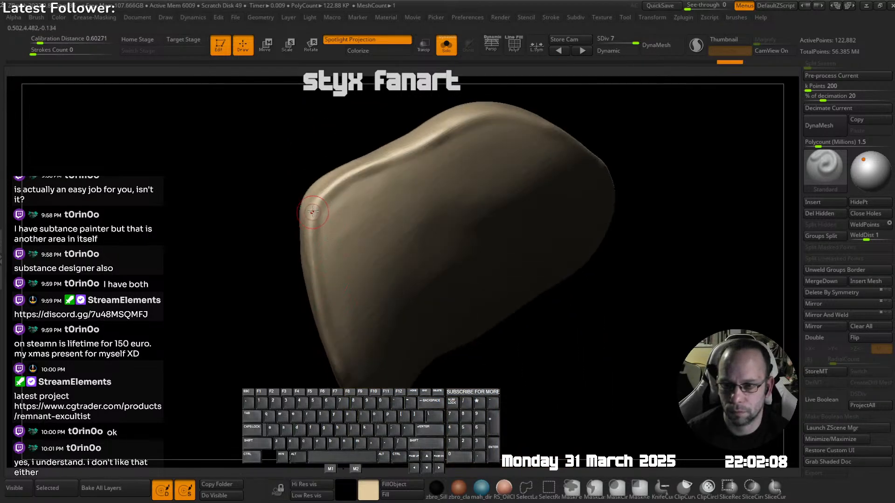
ctrl+right_drag(413, 284, 404, 254)
right_drag(404, 254, 397, 282)
key(alt+s)
- Raise the rim along the studded hand plate's long edge above the knuckles, isolating the plate for the last strokes
right_drag(524, 306, 438, 238)
alt+right_drag(438, 238, 240, 368)
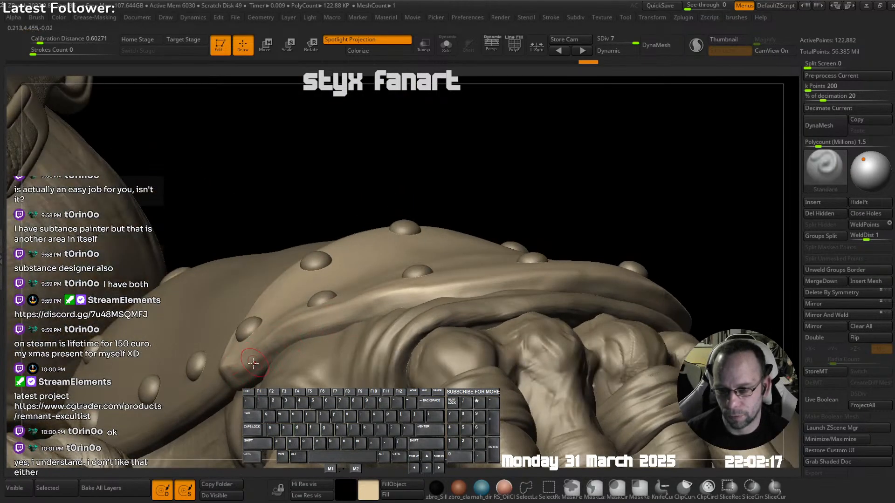
drag(280, 349, 372, 315)
right_drag(354, 322, 345, 373)
key(alt+s)
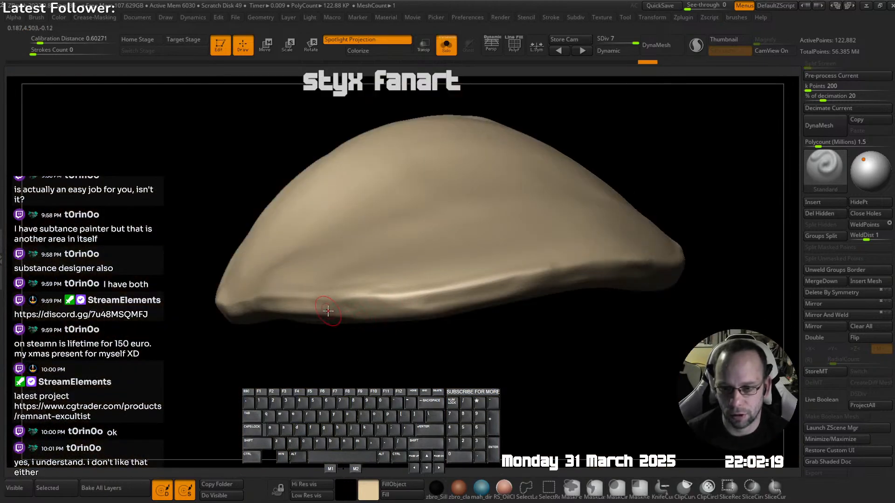
drag(328, 311, 427, 305)
mouse_move(494, 275)
alt+right_down()
mouse_move(385, 283)
mouse_move(348, 301)
alt+right_up()
drag(334, 313, 417, 295)
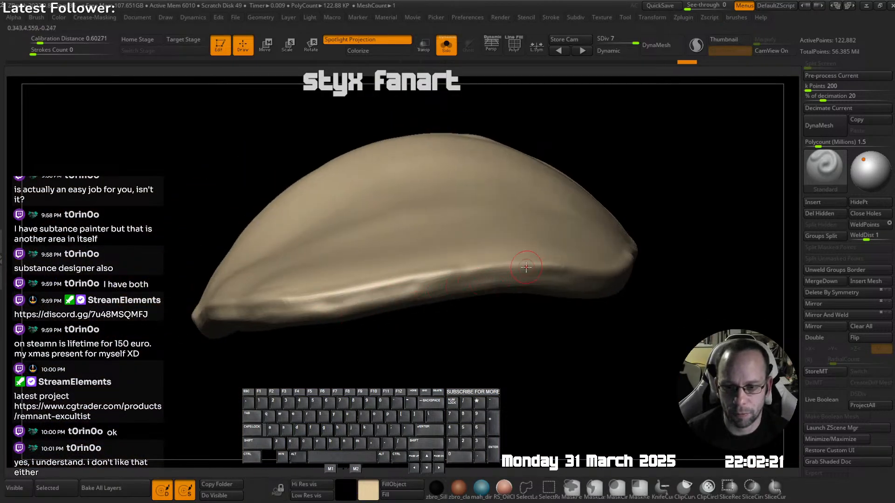
- Strengthen the rim down the isolated hand plate's curved end and around its corner, and show the whole model again
right_drag(526, 267, 405, 249)
right_drag(345, 289, 373, 284)
right_drag(437, 279, 400, 238)
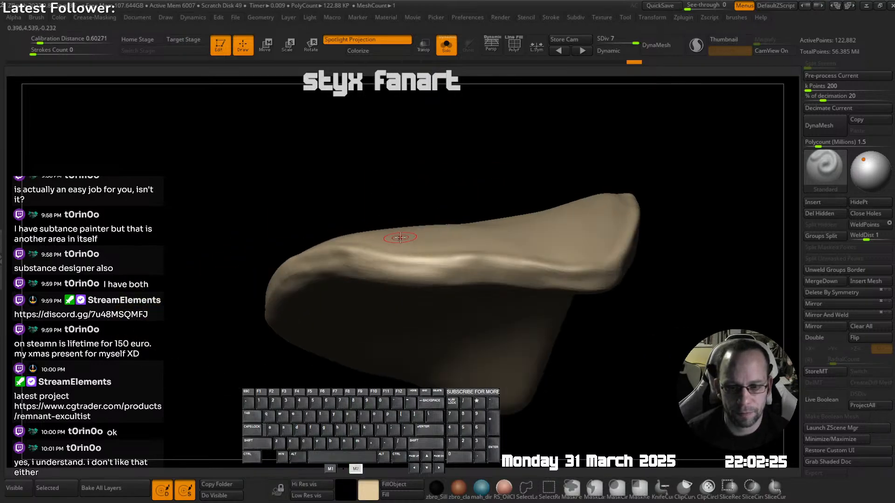
right_drag(524, 276, 496, 263)
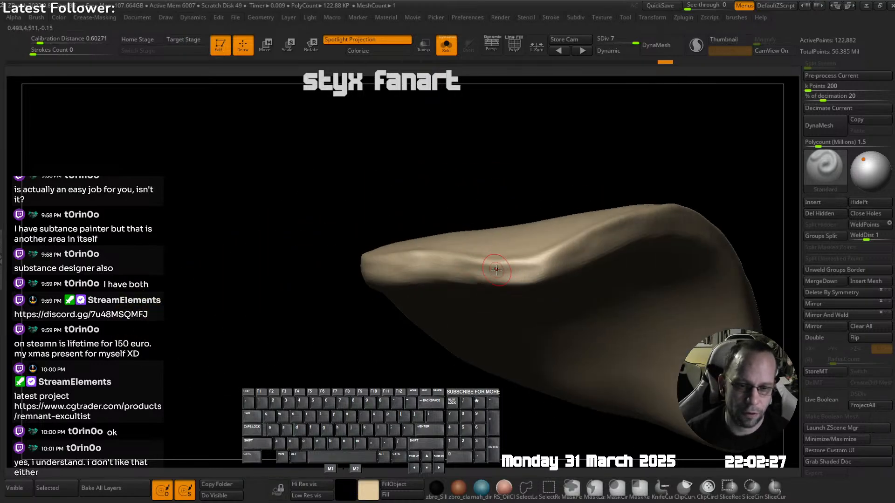
mouse_move(550, 269)
right_down()
mouse_move(588, 234)
mouse_move(540, 247)
right_up()
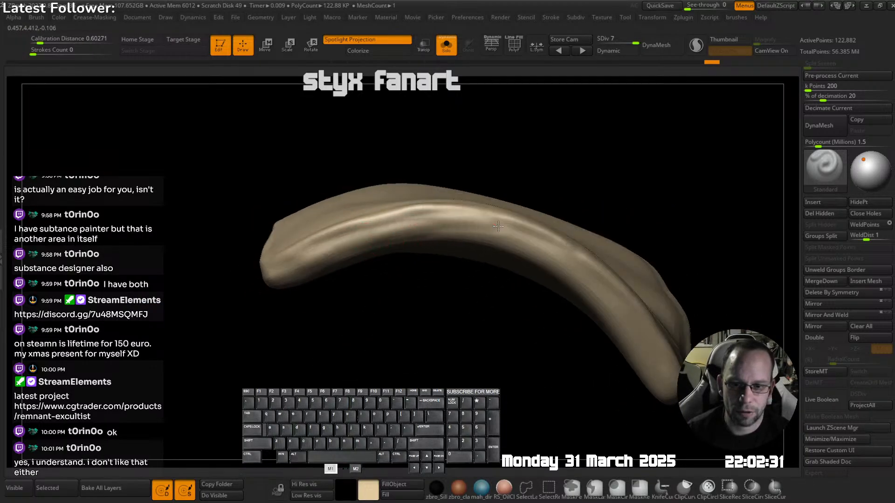
right_drag(473, 238, 474, 230)
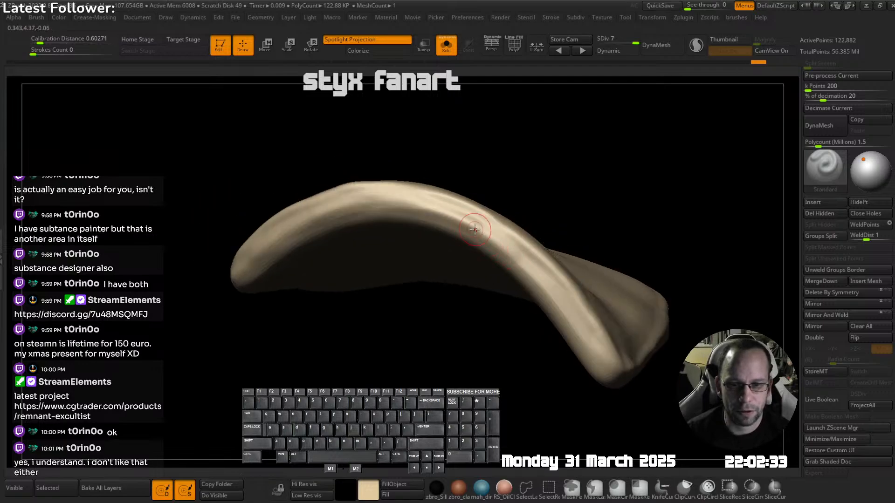
drag(500, 249, 578, 338)
drag(524, 261, 594, 346)
right_drag(668, 303, 531, 244)
ctrl+right_drag(531, 244, 499, 276)
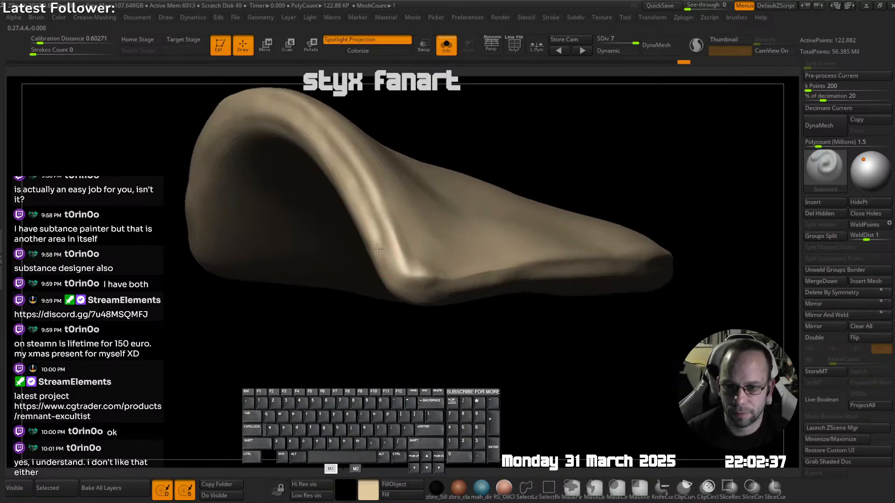
right_drag(447, 300, 470, 289)
drag(516, 285, 546, 287)
ctrl+right_drag(546, 287, 455, 204)
key(shift+s)
- Make the bare knee and upper leg under the resting hand (PM3D_Sphere3D2_1) the active subtool
right_drag(452, 256, 469, 298)
mouse_move(469, 298)
ctrl+right_down()
mouse_move(466, 263)
mouse_move(428, 273)
mouse_move(408, 266)
mouse_move(422, 283)
ctrl+right_up()
mouse_move(517, 175)
alt+right_down()
mouse_move(492, 230)
mouse_move(506, 243)
mouse_move(488, 214)
mouse_move(468, 222)
alt+right_up()
ctrl+right_drag(469, 222, 459, 184)
right_drag(459, 184, 438, 198)
alt+click(456, 211)
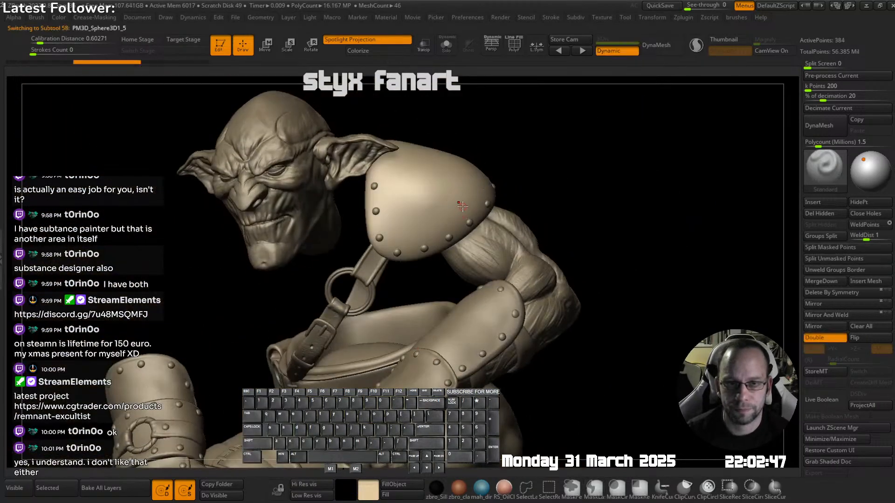
mouse_move(445, 214)
ctrl+right_down()
mouse_move(473, 223)
mouse_move(516, 170)
ctrl+right_up()
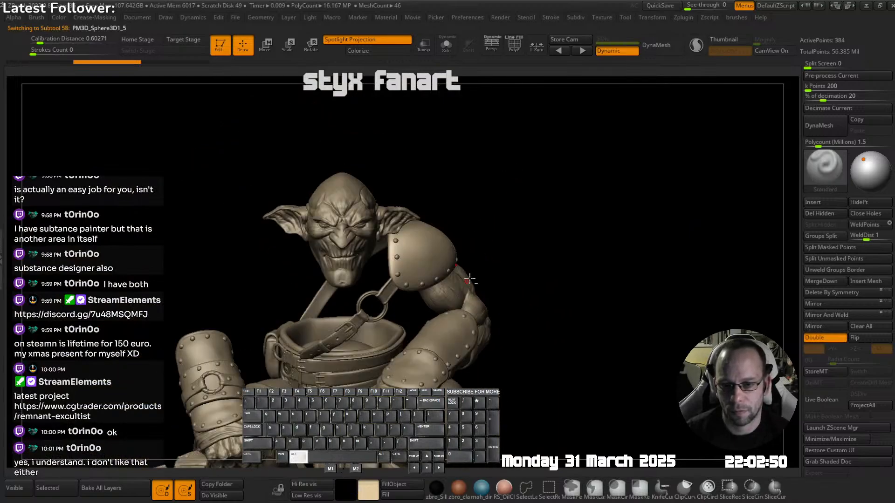
alt+right_drag(516, 280, 536, 261)
alt+right_drag(536, 261, 547, 328)
alt+click(526, 358)
alt+right_drag(526, 358, 516, 277)
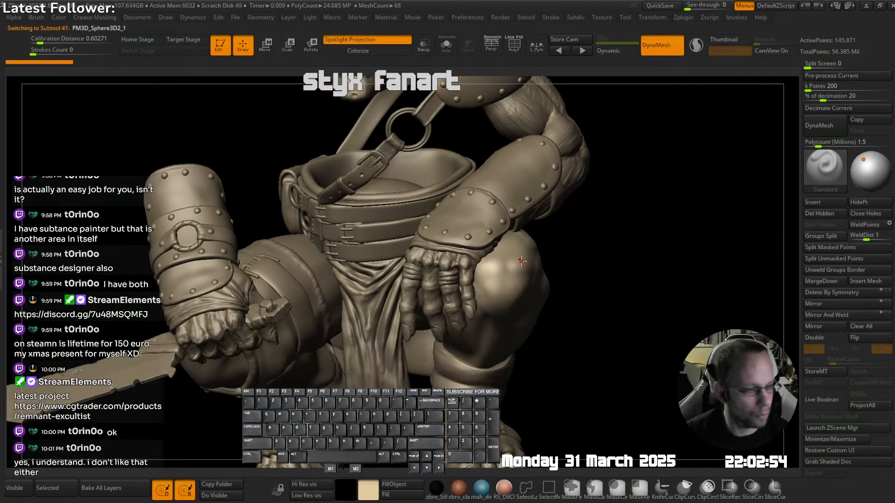
click(839, 75)
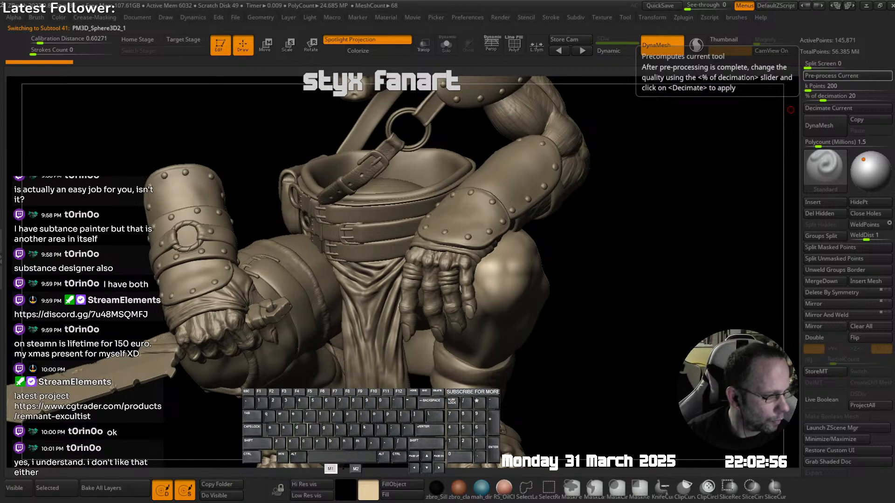
key(space)
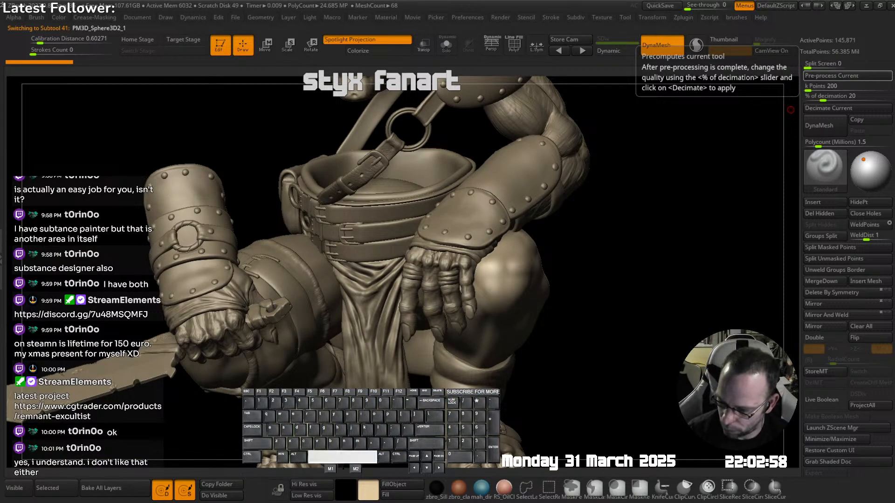
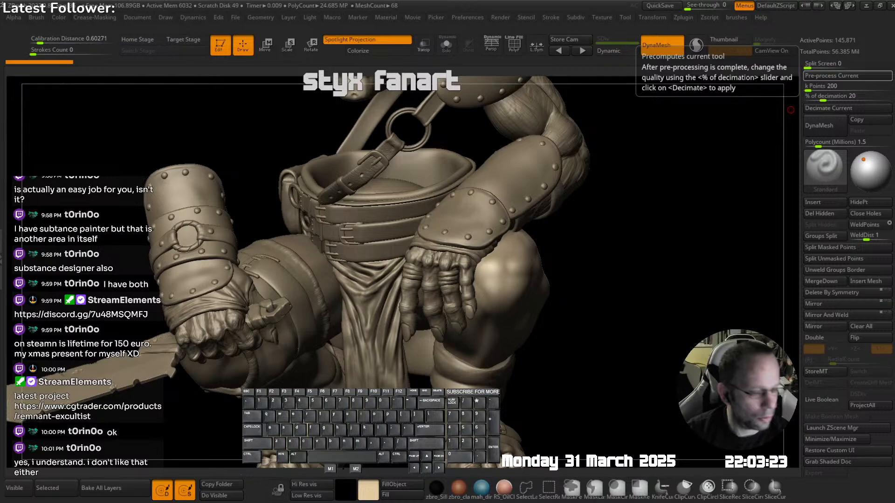
- Undo the first stroke on the knee, choose the U_builtup brush and build up the kneecap with an adjusted draw size
right_drag(615, 270, 517, 301)
drag(513, 285, 514, 268)
key(space)
click(475, 202)
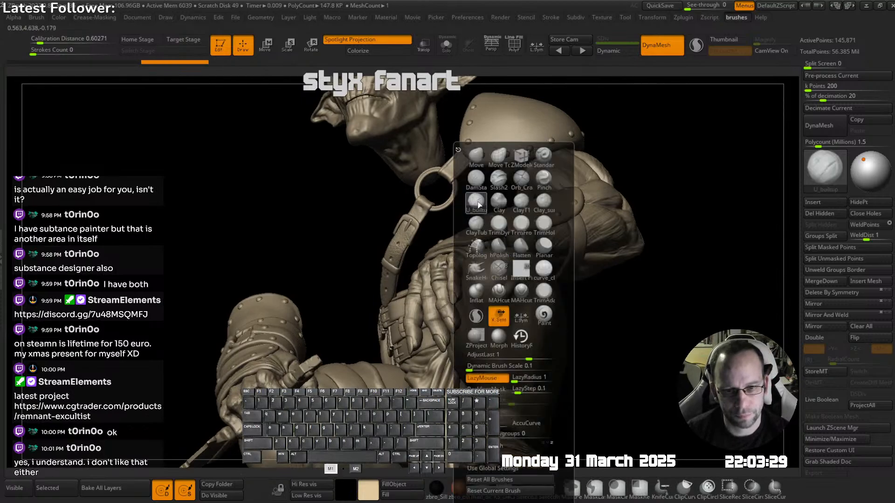
key(ctrl+z)
key(s)
mouse_move(515, 290)
mouse_down()
mouse_move(503, 291)
mouse_move(511, 281)
mouse_move(498, 294)
mouse_up()
key(s)
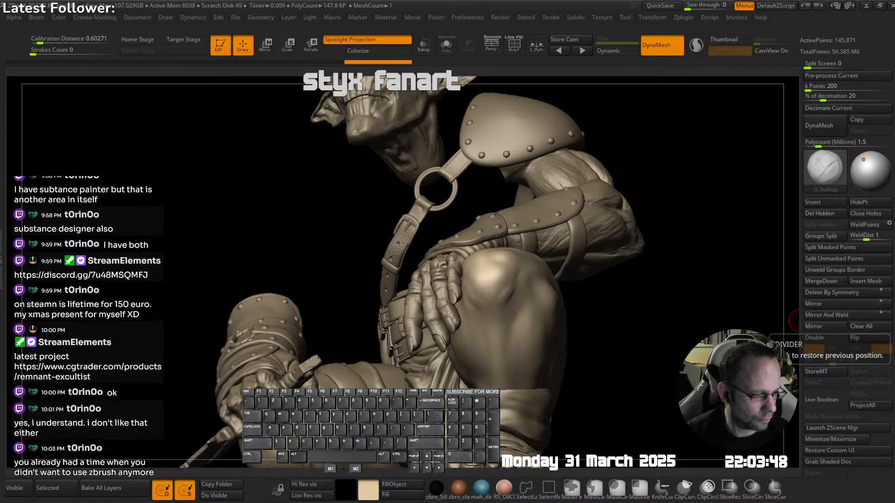
- Add a little more volume to the knee with U_builtup and smooth the kneecap surface
mouse_move(571, 263)
right_down()
mouse_move(581, 291)
mouse_move(533, 294)
mouse_move(554, 298)
mouse_move(500, 247)
right_up()
key(shift+Tab)
click(494, 233)
mouse_move(475, 265)
right_down()
mouse_move(517, 301)
mouse_move(438, 298)
right_up()
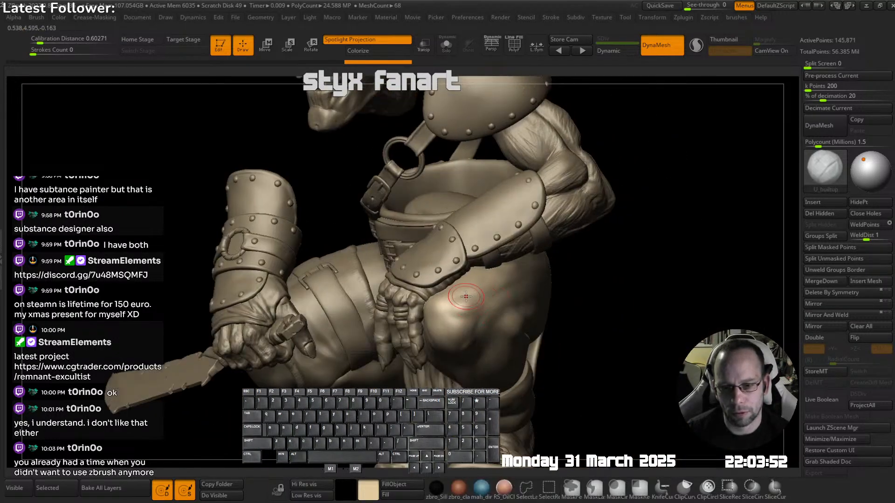
key(shift)
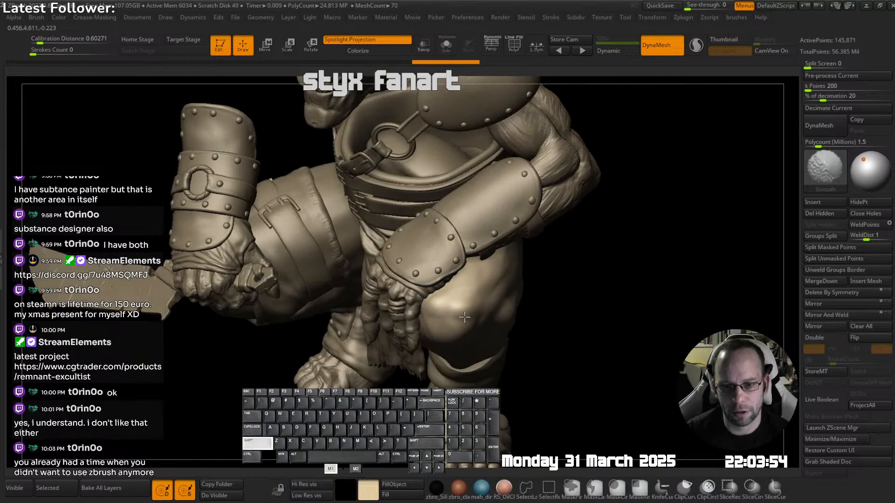
shift+drag(464, 317, 466, 311)
mouse_move(480, 294)
right_down()
mouse_move(516, 276)
mouse_move(508, 233)
right_up()
shift+right_drag(508, 233, 485, 238)
- Make the thigh of the other leg (PM3D_Sphere3D2_5) the active subtool and choose the Move brush
mouse_move(396, 248)
alt+right_down()
mouse_move(480, 254)
mouse_move(416, 280)
mouse_move(502, 242)
mouse_move(419, 266)
mouse_move(422, 280)
alt+right_up()
mouse_move(422, 280)
right_down()
mouse_move(387, 284)
mouse_move(389, 275)
mouse_move(438, 294)
mouse_move(488, 258)
right_up()
alt+click(444, 290)
key(b)
click(433, 153)
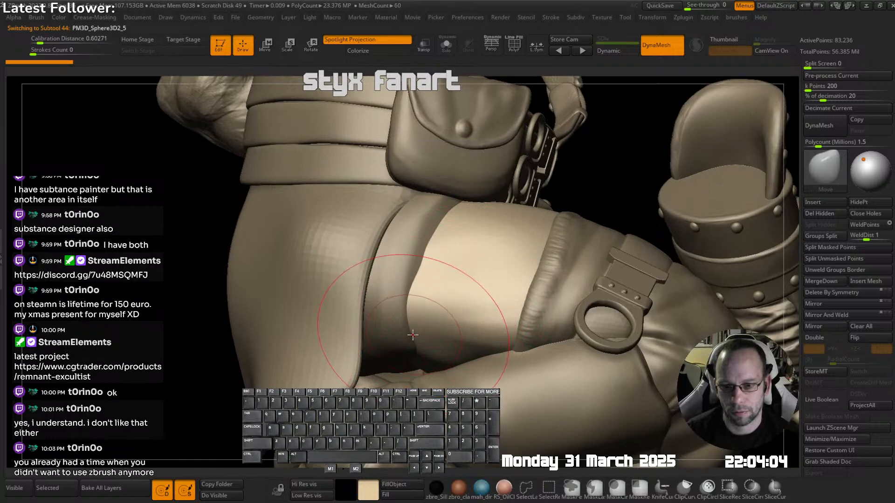
- Make the band around the thigh (PM3D_Cylinder3D2_14) the active subtool and turn on the polyframe display
mouse_move(412, 335)
ctrl+right_down()
mouse_move(473, 257)
mouse_move(527, 224)
mouse_move(464, 265)
mouse_move(467, 312)
ctrl+right_up()
mouse_move(466, 313)
right_down()
mouse_move(468, 290)
mouse_move(472, 299)
mouse_move(498, 280)
mouse_move(413, 243)
right_up()
alt+click(468, 291)
key(s)
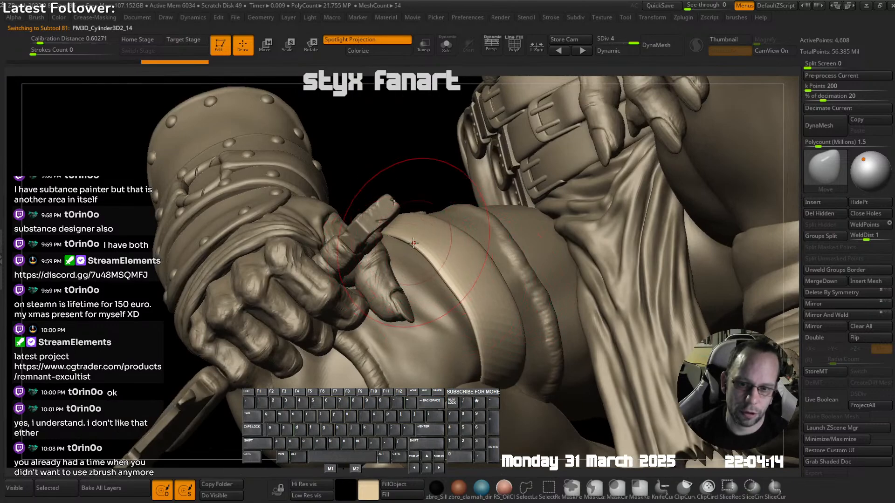
key(alt+s)
mouse_move(447, 265)
shift+right_down()
mouse_move(460, 261)
mouse_move(454, 248)
mouse_move(475, 264)
mouse_move(522, 218)
mouse_move(506, 233)
mouse_move(494, 196)
mouse_move(566, 183)
mouse_move(500, 255)
shift+right_up()
key(shift+f)
key(alt+s)
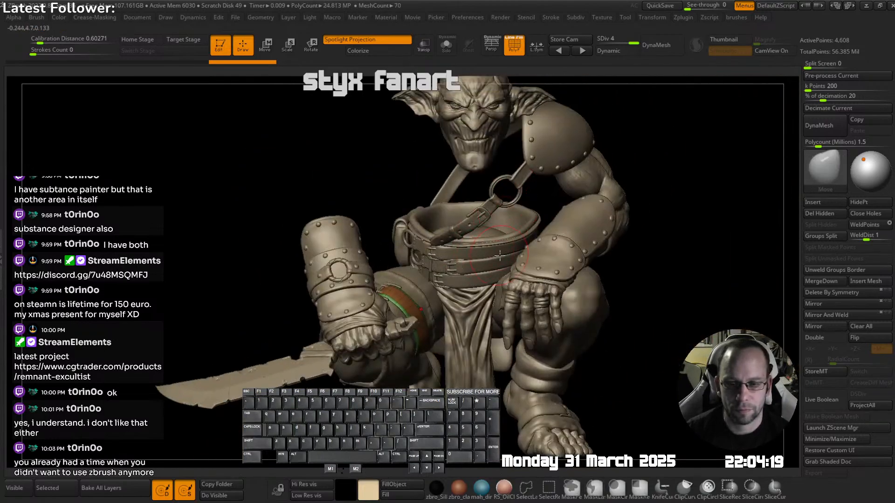
- Save the project
key(ctrl)
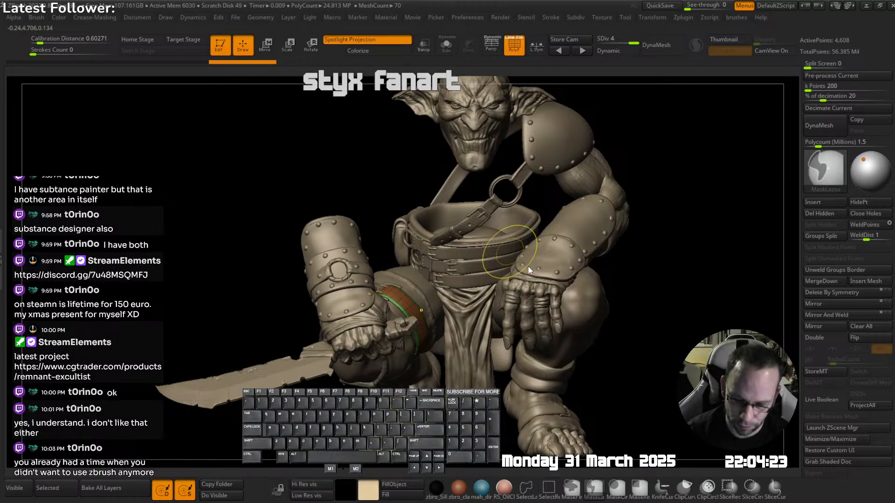
key(ctrl+s)
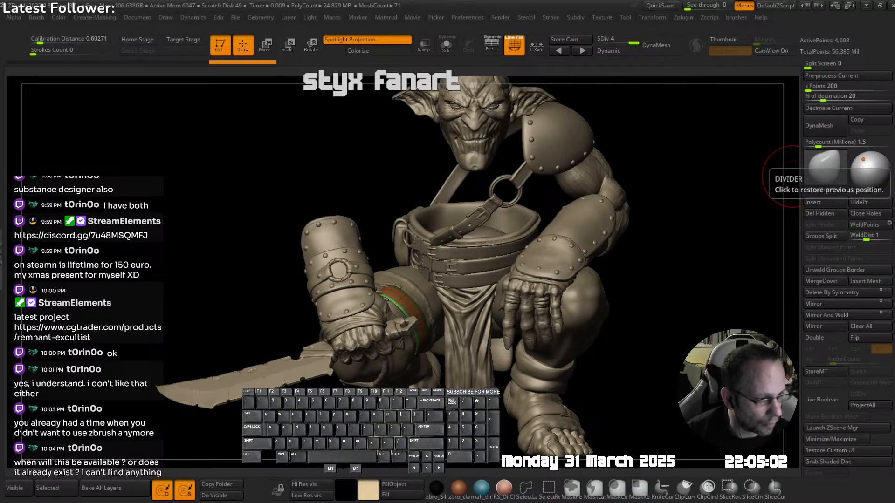
key(ctrl+c)
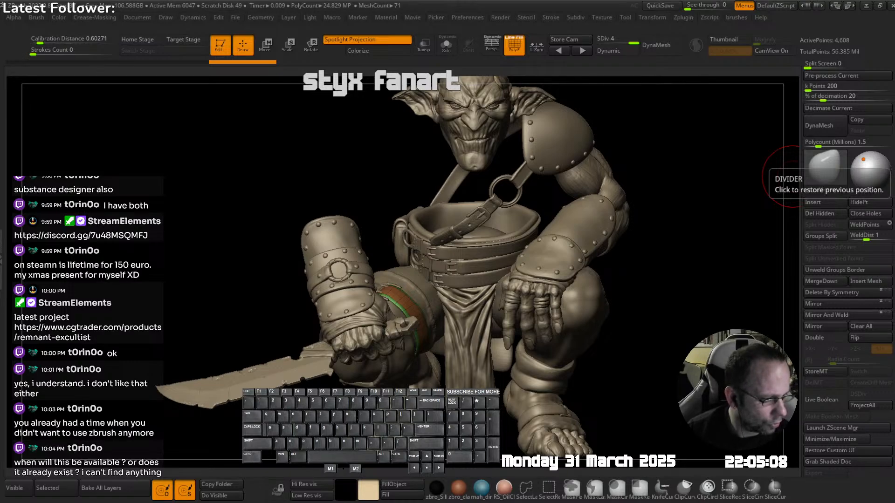
key(ctrl+v)
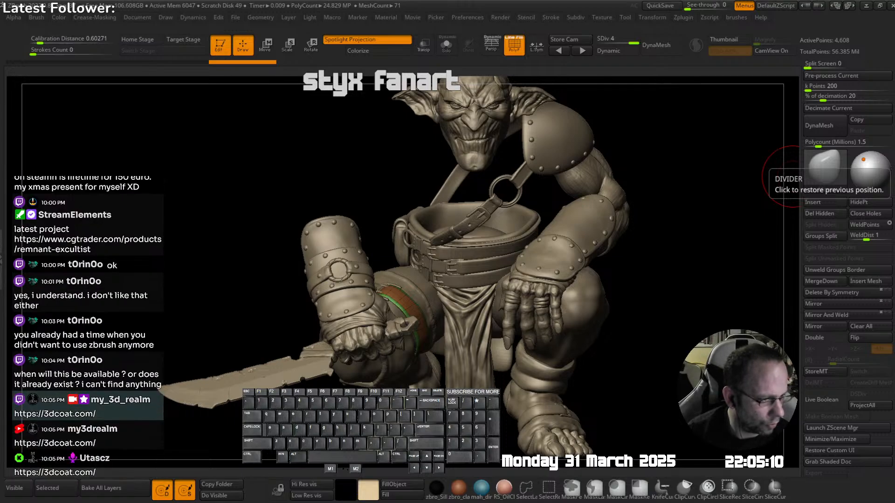
- Make the body with the muscular arm (body_hp) the active subtool and turn off the polyframe display
right_drag(713, 186, 653, 186)
mouse_move(587, 243)
right_down()
mouse_move(571, 221)
mouse_move(465, 203)
mouse_move(497, 135)
mouse_move(504, 190)
right_up()
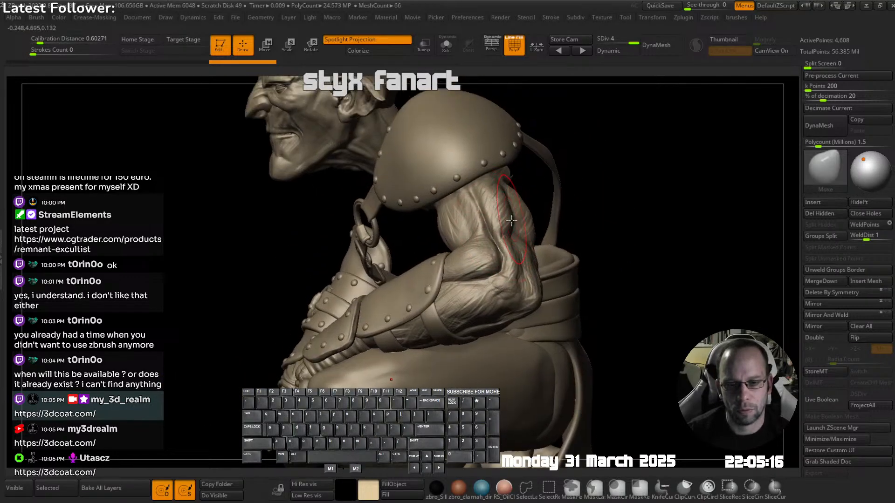
alt+click(515, 262)
mouse_move(489, 262)
right_down()
mouse_move(521, 250)
mouse_move(511, 248)
mouse_move(516, 262)
right_up()
key(shift+Tab)
key(shift+f)
key(s)
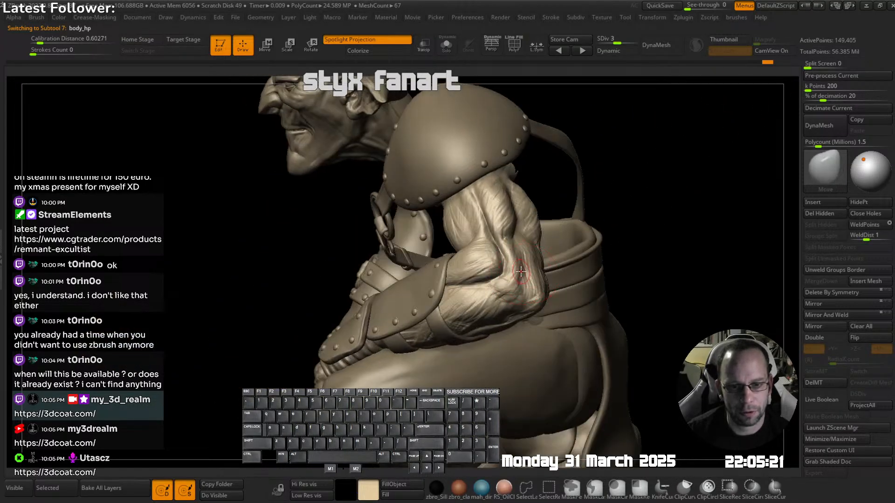
- Nudge the muscle just above the elbow with the Move brush and undo the last stroke
drag(523, 271, 521, 277)
right_drag(520, 276, 554, 240)
key(shift+Tab)
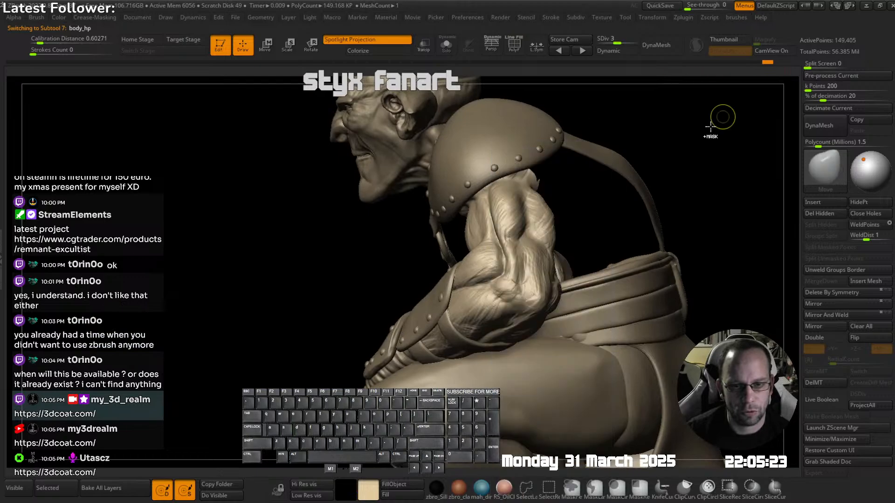
right_drag(520, 274, 522, 279)
drag(523, 266, 517, 275)
key(ctrl+z)
key(shift+Tab)
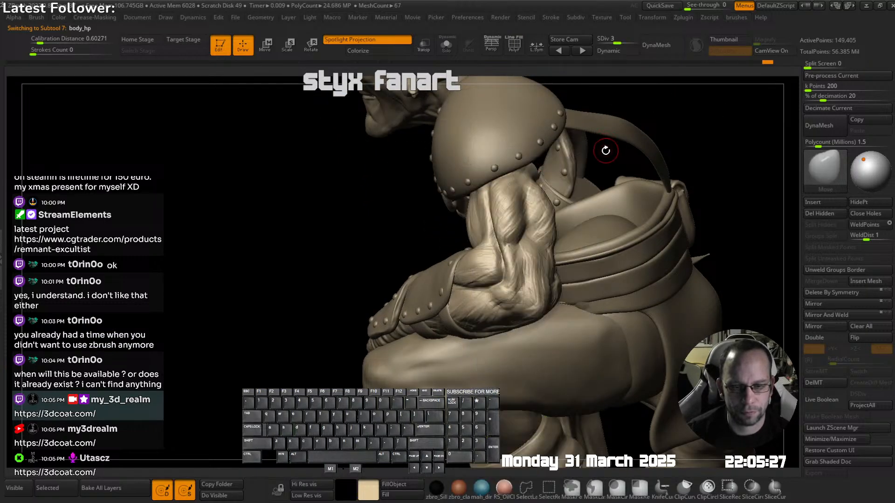
- Set Smooth as the smoothing brush and choose the U_builtup brush for the arm muscles
key(shift+Tab)
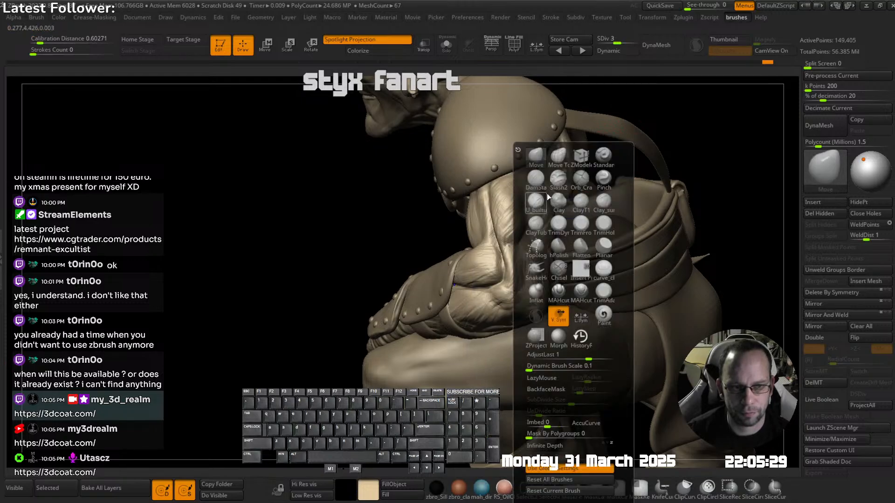
key(space)
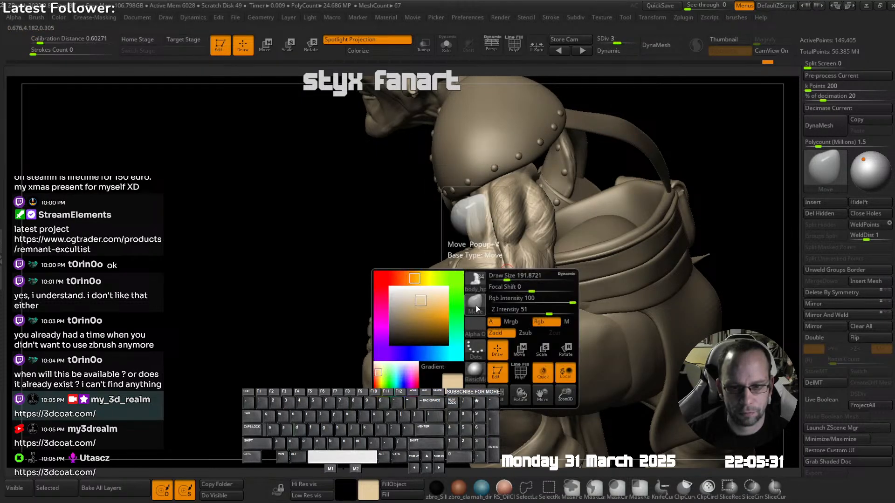
click(475, 304)
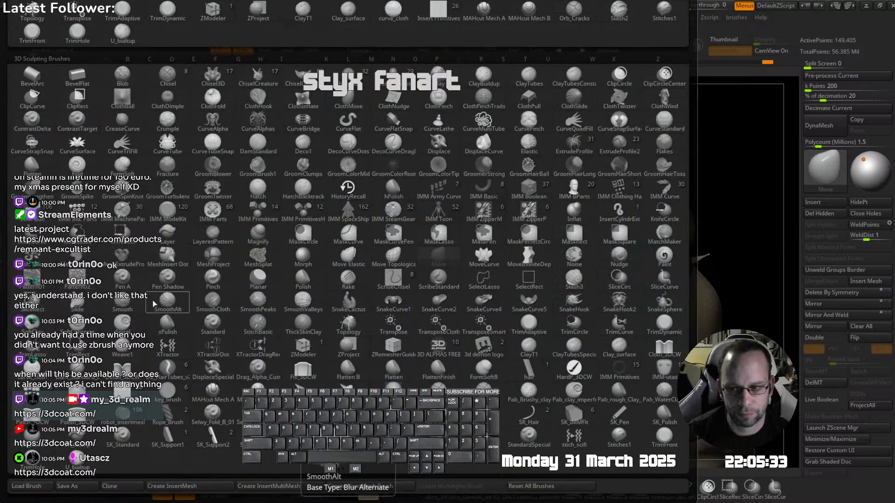
click(123, 304)
click(160, 323)
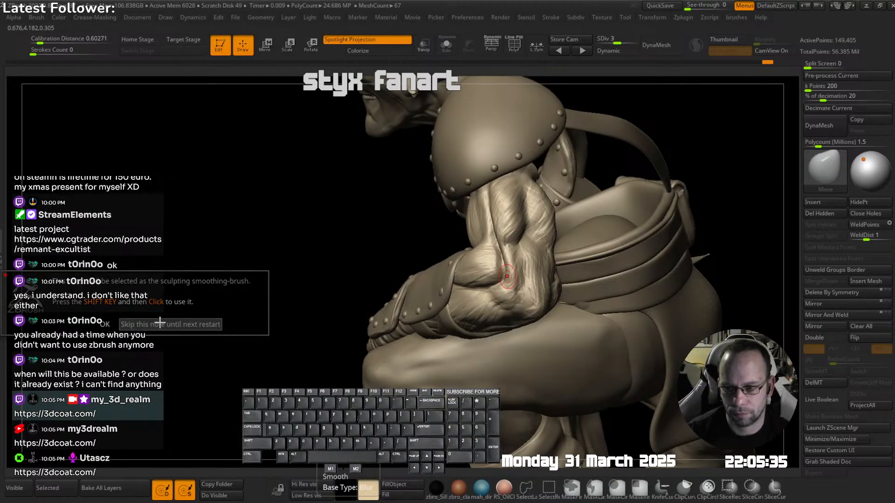
key(1)
click(504, 199)
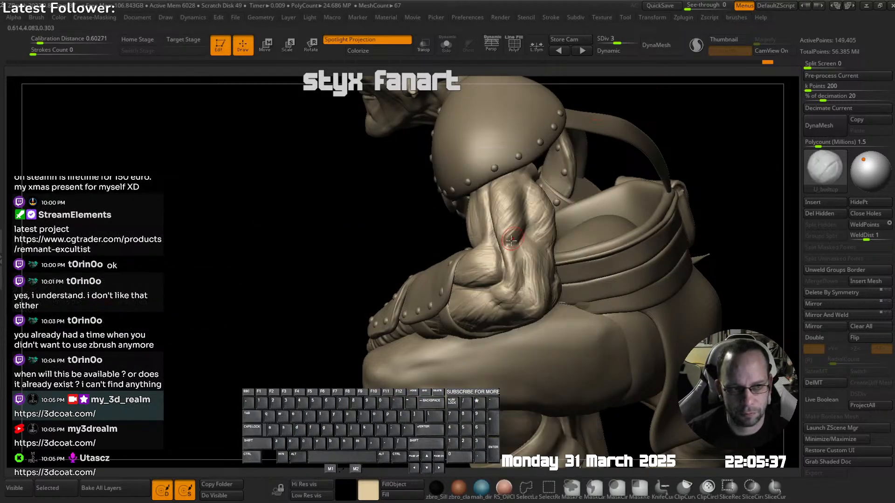
right_drag(509, 242, 511, 254)
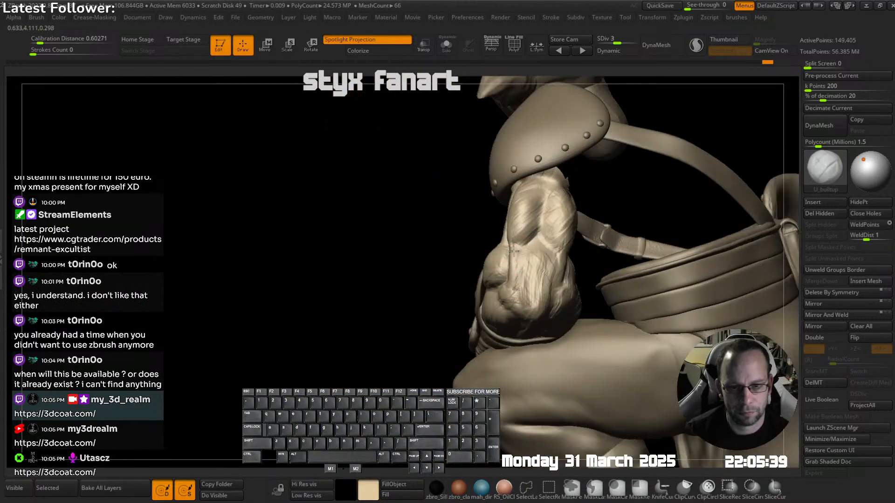
- Build up the muscle forms on the back of the upper arm above the elbow with the U_builtup brush
drag(516, 256, 516, 283)
right_drag(529, 282, 529, 266)
key(1)
click(496, 210)
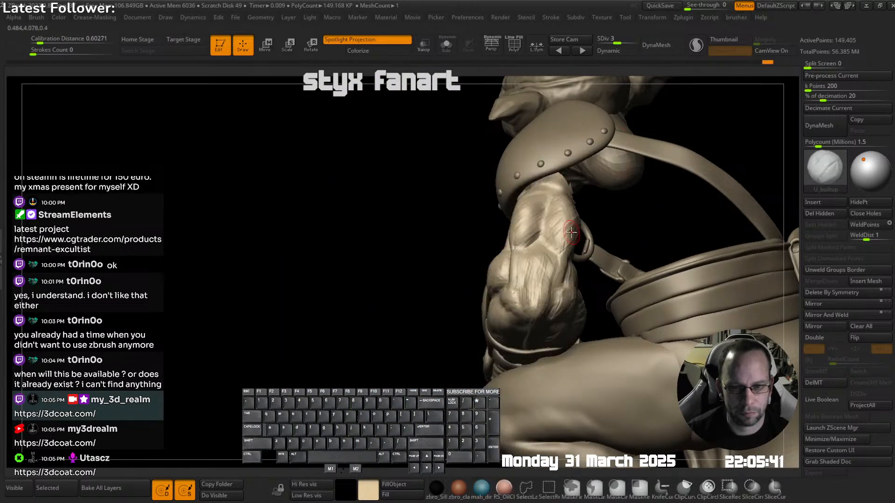
right_drag(576, 235, 544, 256)
key(s)
mouse_move(545, 259)
mouse_down()
mouse_move(537, 303)
mouse_move(538, 261)
mouse_up()
mouse_move(540, 265)
right_down()
mouse_move(576, 273)
mouse_move(536, 263)
right_up()
mouse_move(530, 248)
mouse_down()
mouse_move(530, 282)
mouse_move(532, 252)
mouse_up()
right_drag(539, 289, 522, 302)
drag(536, 315, 541, 269)
- Choose the Move brush and push in the rear contour of the upper arm above the elbow
shift+right_drag(541, 269, 572, 204)
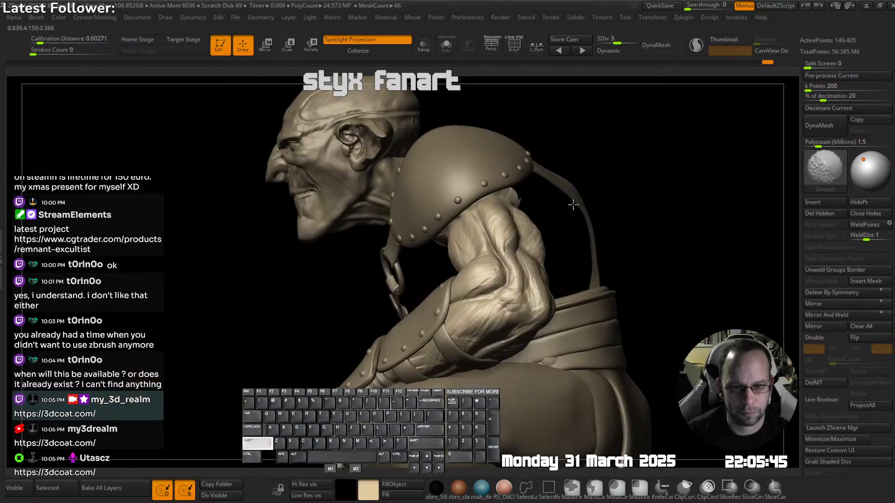
shift+right_click(572, 206)
shift+right_click(554, 174)
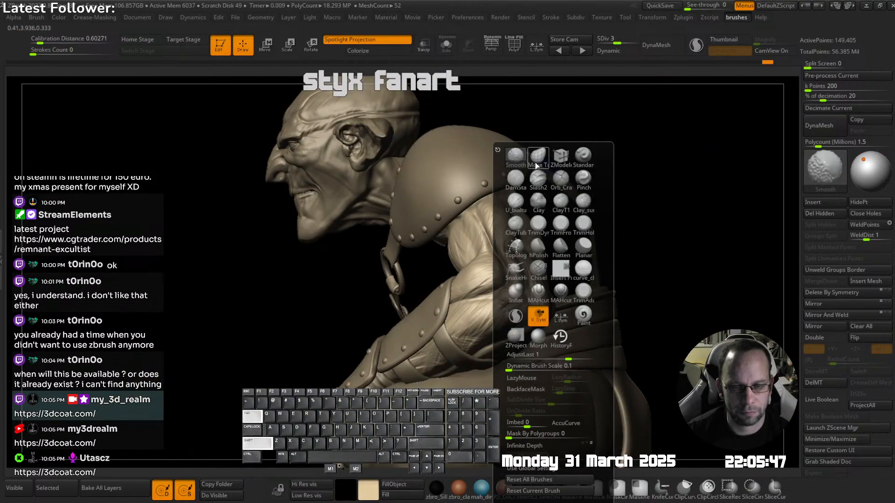
shift+right_click(606, 156)
click(577, 137)
right_drag(540, 247, 561, 262)
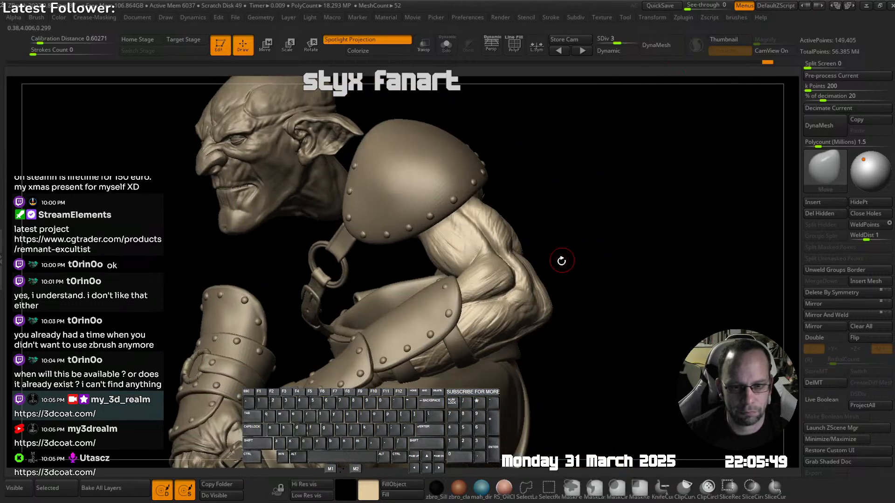
key(s)
mouse_move(544, 277)
mouse_down()
mouse_move(539, 292)
mouse_move(520, 271)
mouse_up()
mouse_move(535, 243)
mouse_down()
mouse_move(471, 238)
mouse_move(516, 292)
mouse_move(601, 282)
mouse_move(525, 294)
mouse_move(516, 270)
mouse_move(586, 273)
mouse_move(597, 259)
mouse_move(549, 234)
mouse_move(586, 235)
mouse_up()
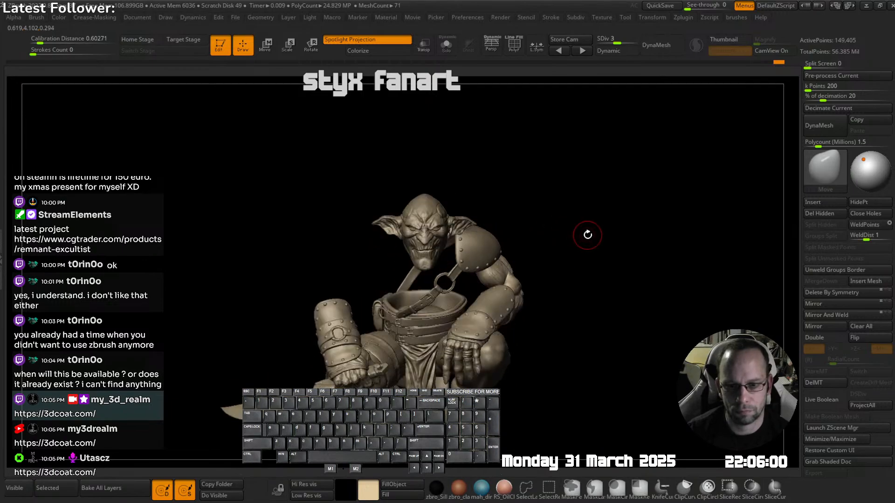
- Unhide the rest of the body and check the reworked arm's silhouette on the whole figure
ctrl+shift+click(529, 223)
drag(528, 223, 518, 254)
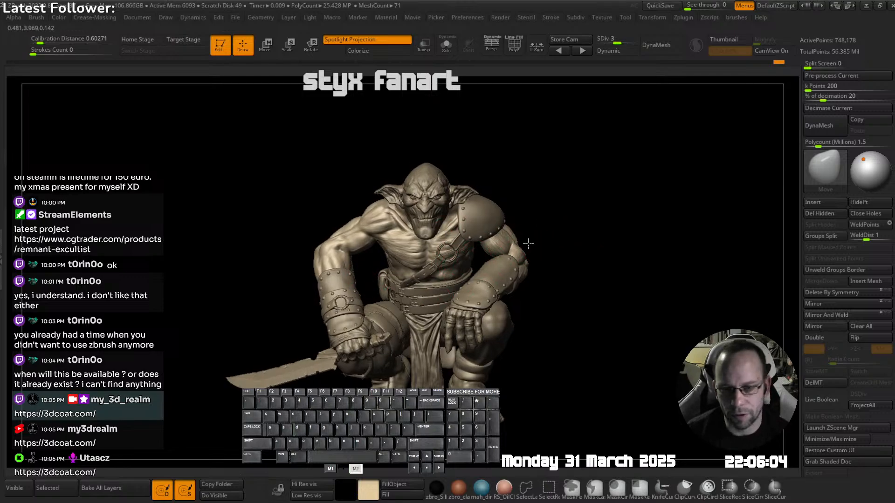
mouse_move(543, 232)
mouse_down()
mouse_move(528, 243)
mouse_move(603, 244)
mouse_move(587, 239)
mouse_move(547, 186)
mouse_up()
ctrl+right_drag(495, 242, 509, 235)
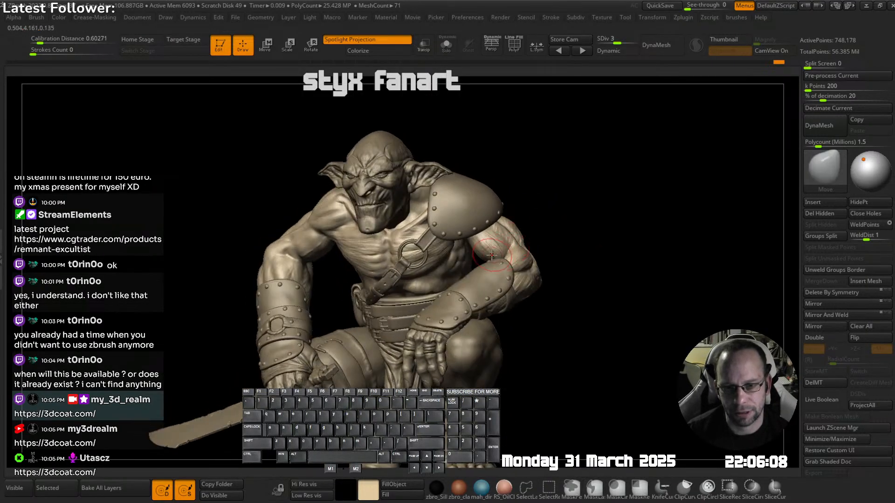
key(shift)
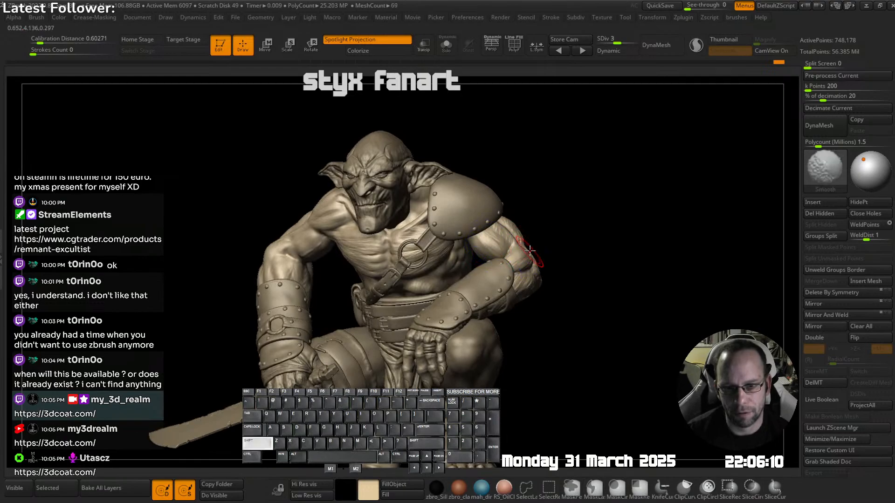
drag(539, 228, 508, 234)
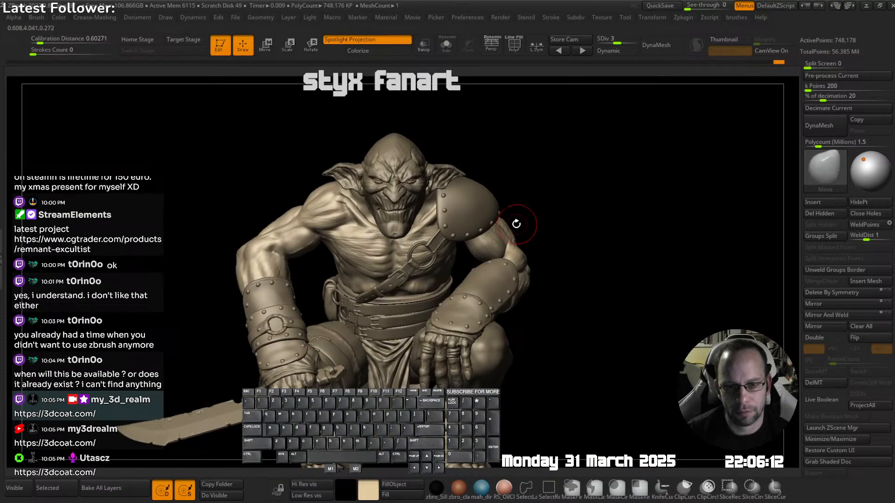
ctrl+right_drag(516, 224, 495, 223)
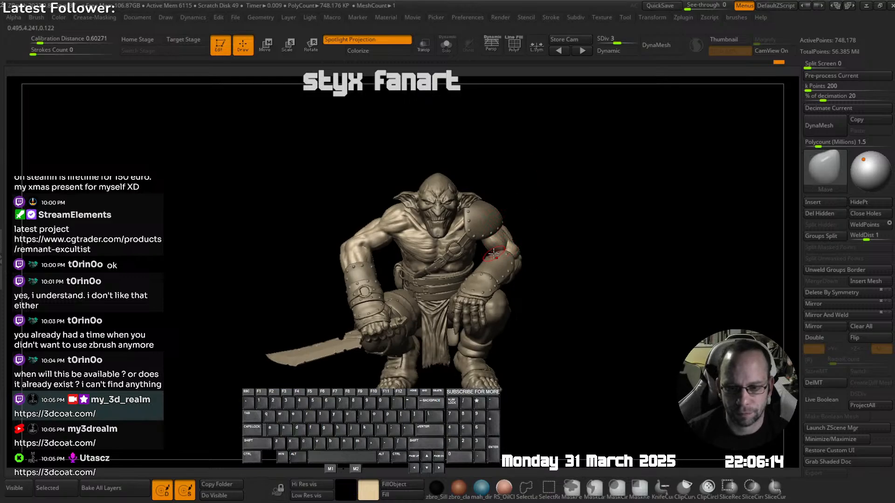
alt+right_drag(521, 301, 520, 240)
right_drag(520, 240, 538, 250)
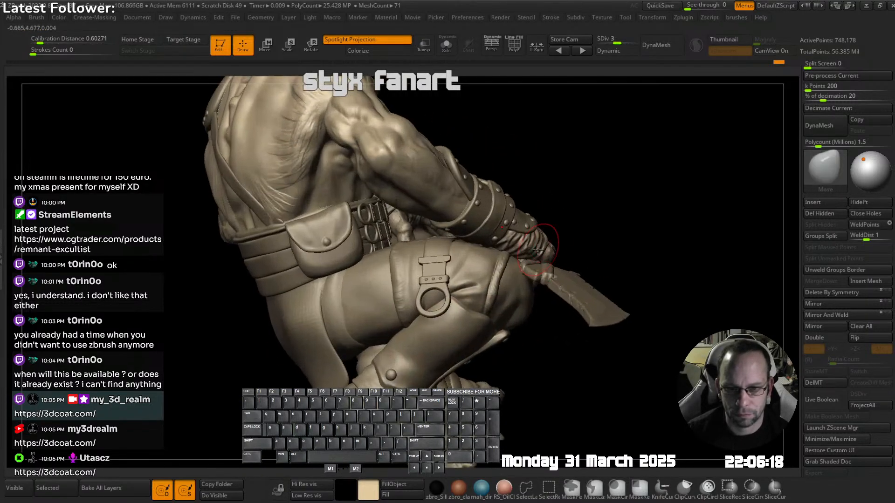
- Make the cloth around the knee the active subtool and choose the U_builtup brush
alt+click(473, 265)
mouse_move(466, 254)
ctrl+right_down()
mouse_move(495, 235)
mouse_move(457, 249)
ctrl+right_up()
key(shift+space)
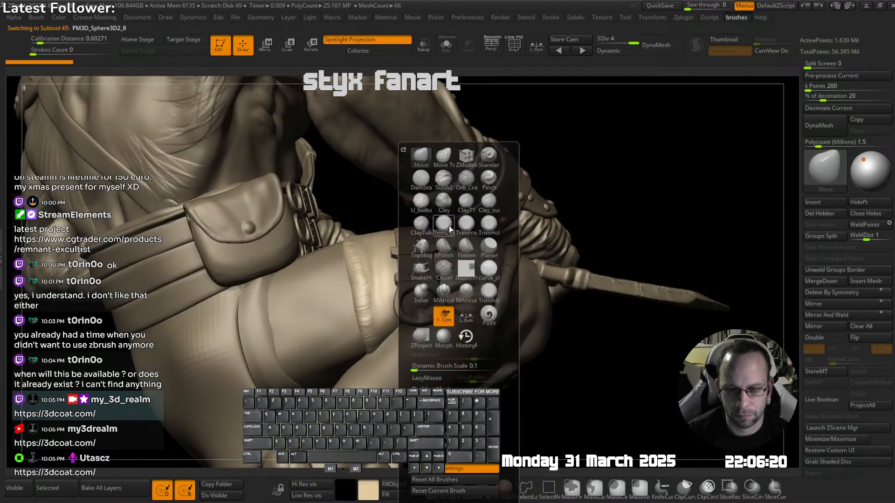
click(422, 210)
key(shift+s)
key(shift+s)
mouse_move(434, 309)
right_down()
mouse_move(415, 305)
mouse_move(437, 299)
mouse_move(425, 284)
mouse_move(440, 249)
right_up()
- Make the thigh strap the active subtool and nudge its edge with the Move brush
alt+click(431, 286)
key(shift+space)
click(397, 162)
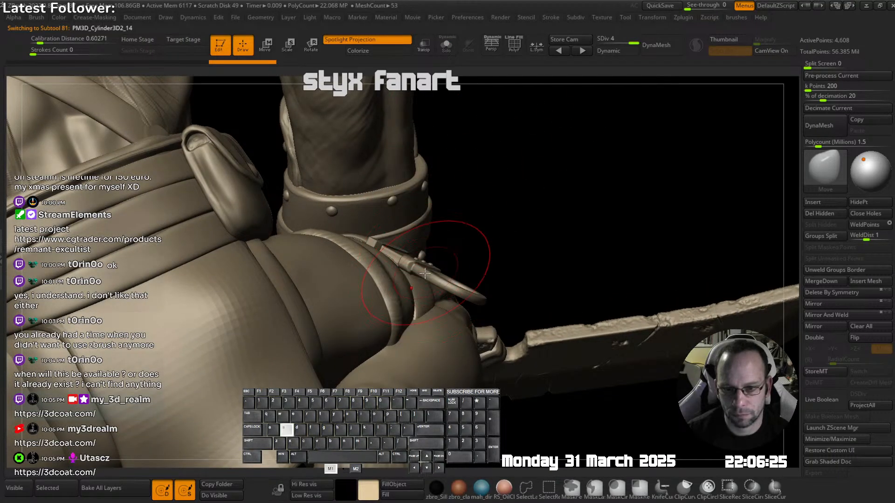
drag(415, 282, 420, 281)
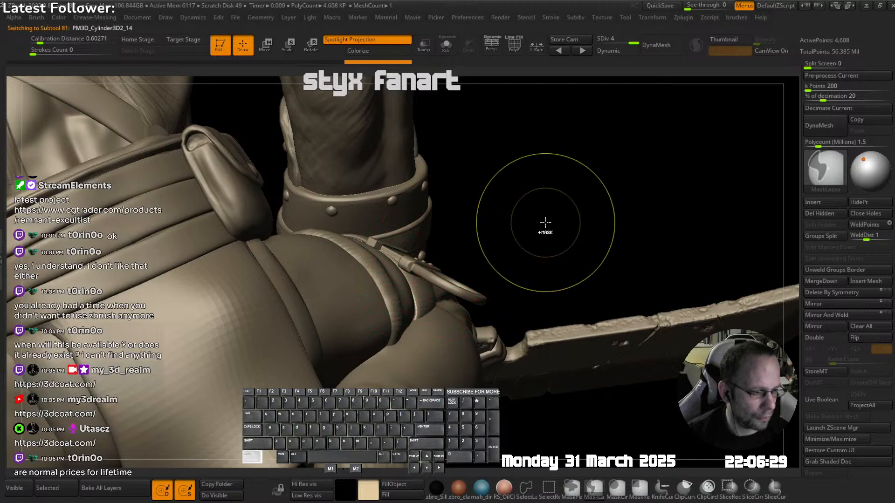
key(ctrl+d)
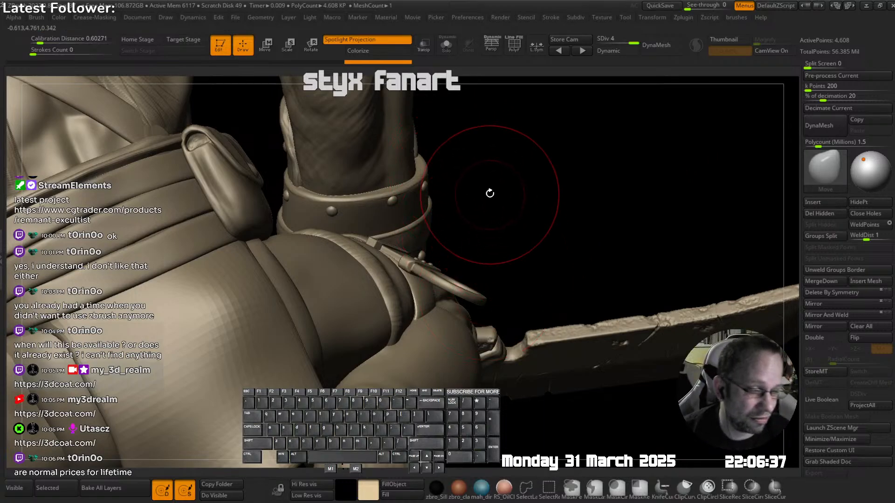
mouse_move(481, 244)
mouse_down()
mouse_move(443, 256)
mouse_move(411, 279)
mouse_move(417, 289)
mouse_up()
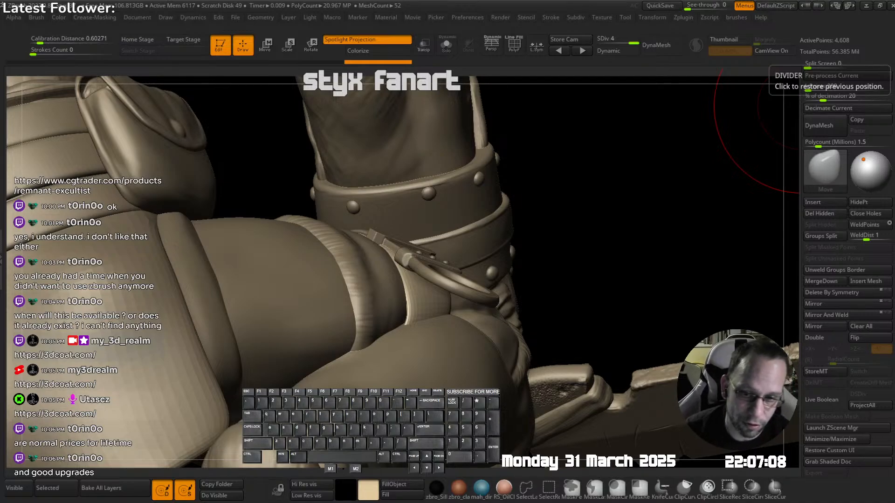
- Inspect how the thigh strap and its buckle sit, and make the knee cloth beneath them the active subtool
mouse_move(799, 107)
right_down()
mouse_move(423, 251)
mouse_move(396, 298)
mouse_move(429, 273)
mouse_move(386, 275)
mouse_move(332, 240)
right_up()
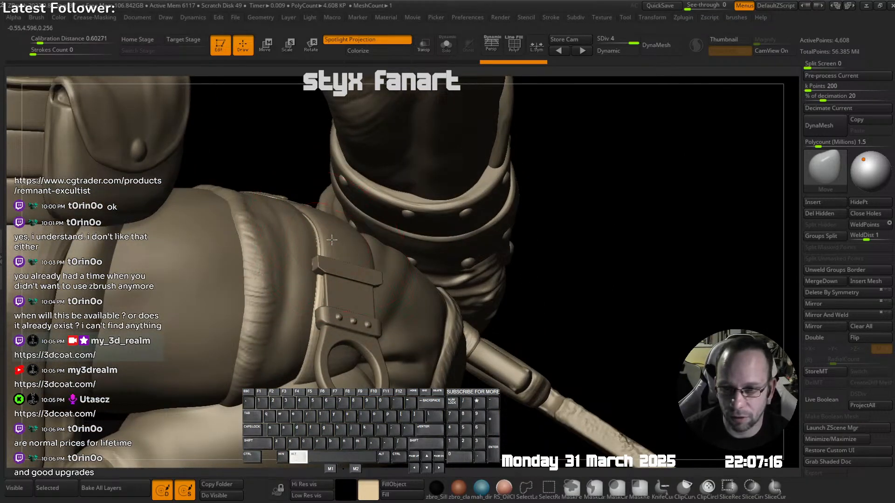
alt+click(332, 240)
mouse_move(299, 215)
right_down()
mouse_move(384, 262)
mouse_move(394, 287)
mouse_move(379, 235)
mouse_move(420, 249)
mouse_move(380, 252)
mouse_move(409, 222)
right_up()
alt+click(362, 257)
alt+click(408, 221)
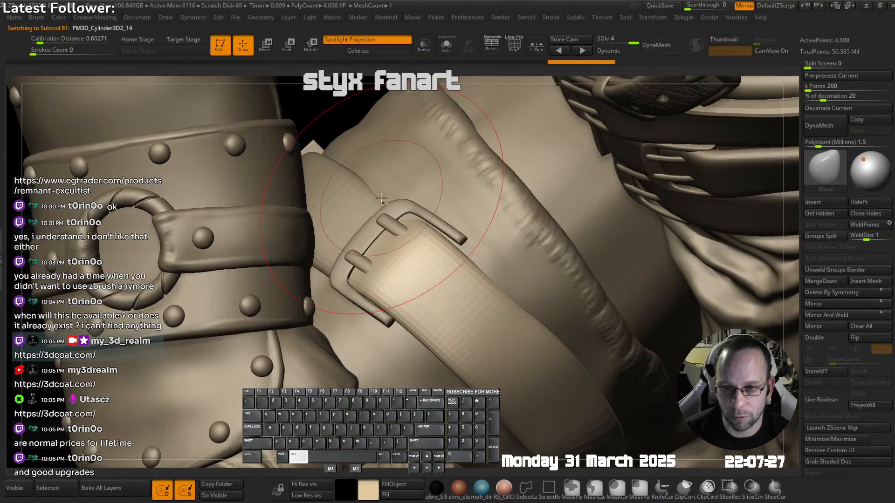
alt+click(388, 198)
alt+click(384, 198)
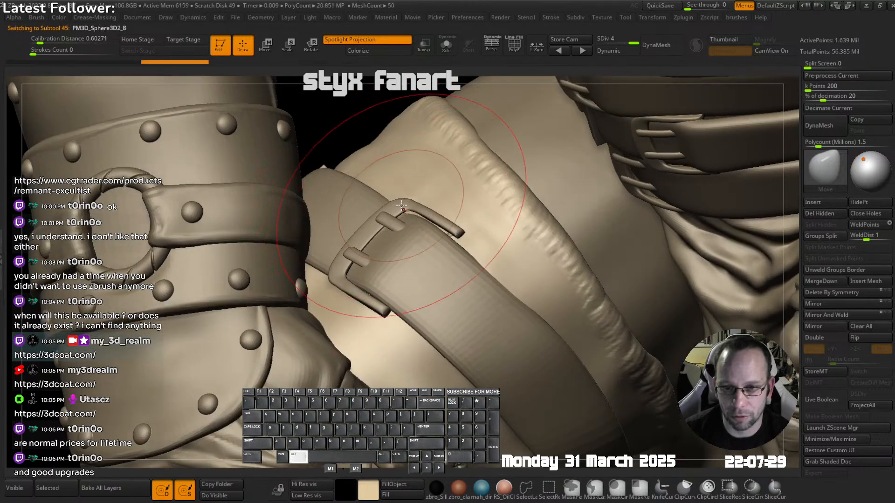
- Pull the knee cloth up against the strap's edge with the Move brush to close the gap beneath it
mouse_move(397, 201)
ctrl+right_down()
mouse_move(435, 219)
mouse_move(457, 210)
mouse_move(463, 226)
mouse_move(446, 234)
ctrl+right_up()
key(shift+f)
key(shift+f)
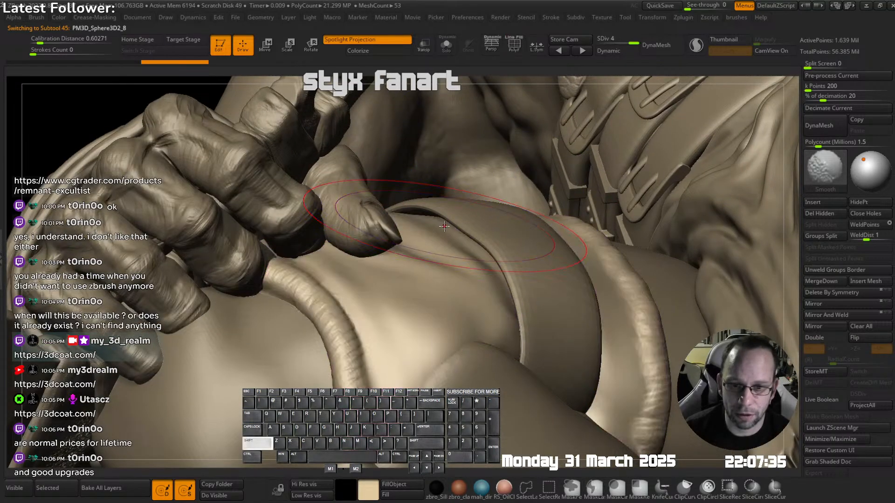
drag(443, 221, 443, 217)
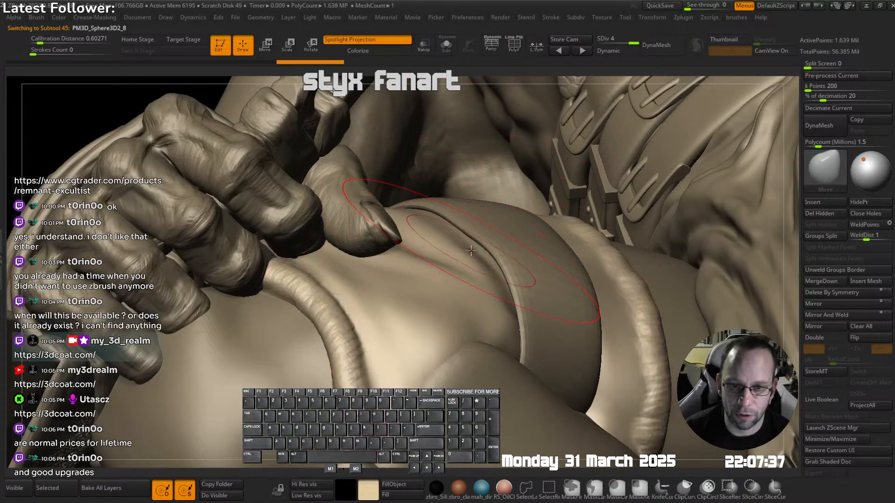
drag(474, 243, 472, 238)
right_drag(472, 237, 490, 263)
drag(494, 264, 494, 261)
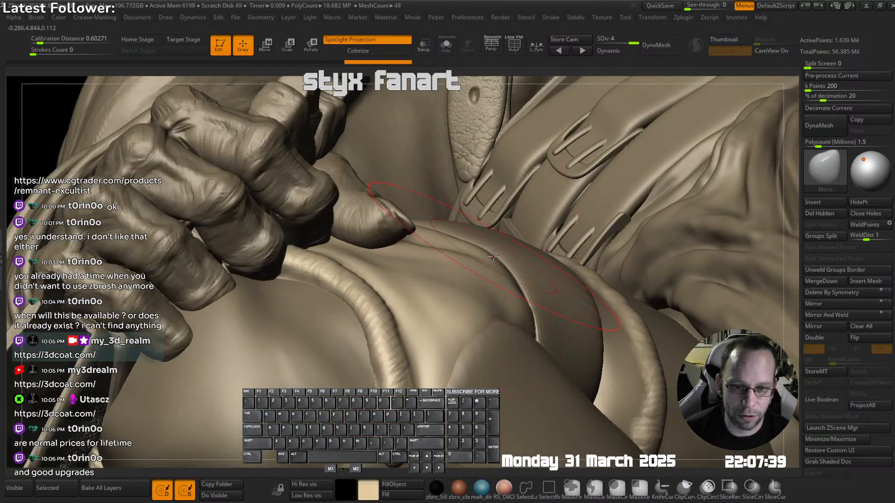
right_drag(493, 257, 491, 268)
key(s)
drag(492, 268, 491, 267)
right_drag(491, 251, 477, 228)
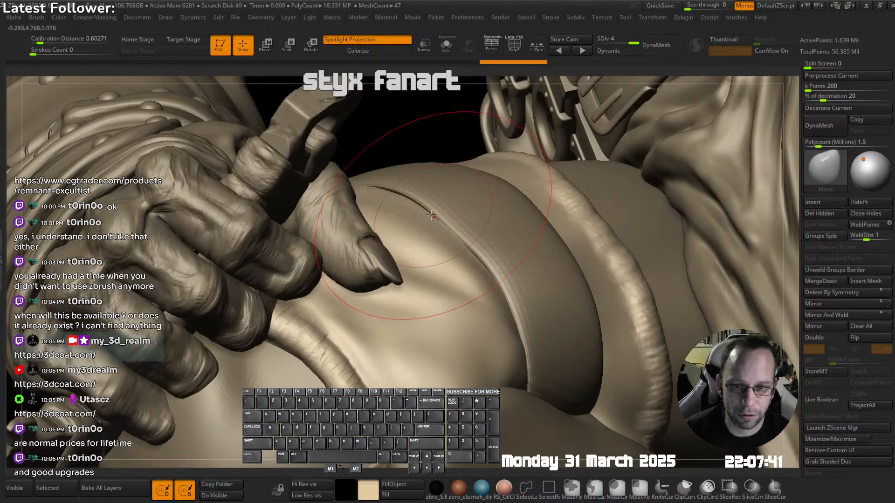
drag(404, 196, 404, 193)
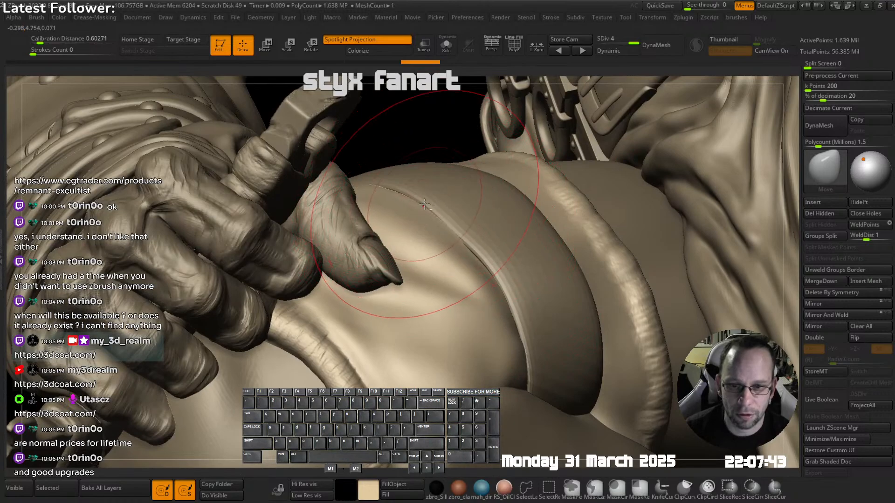
- Keep the knee cloth active, choose the U_builtup brush and touch up its rolled upper hem with a smoothing stroke
alt+click(457, 231)
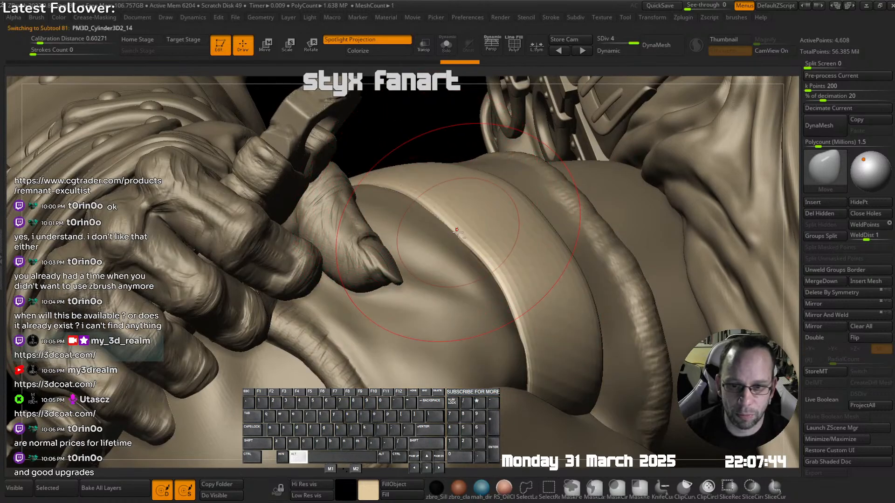
alt+click(492, 285)
alt+right_drag(496, 265, 466, 298)
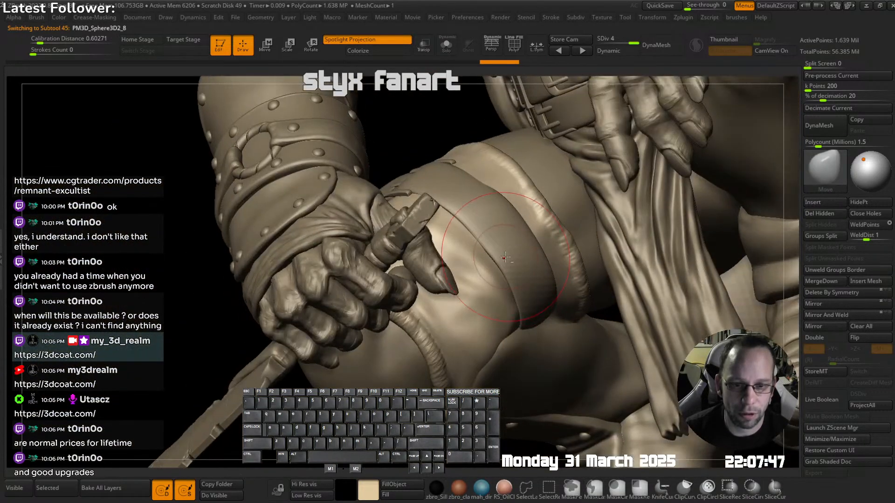
alt+click(495, 216)
mouse_move(495, 215)
right_down()
mouse_move(472, 170)
mouse_move(487, 146)
mouse_move(479, 171)
mouse_move(480, 140)
mouse_move(486, 205)
mouse_move(503, 233)
mouse_move(457, 186)
mouse_move(450, 243)
mouse_move(467, 190)
mouse_move(466, 147)
mouse_move(436, 199)
mouse_move(434, 240)
right_up()
alt+click(482, 164)
right_click(432, 223)
click(440, 223)
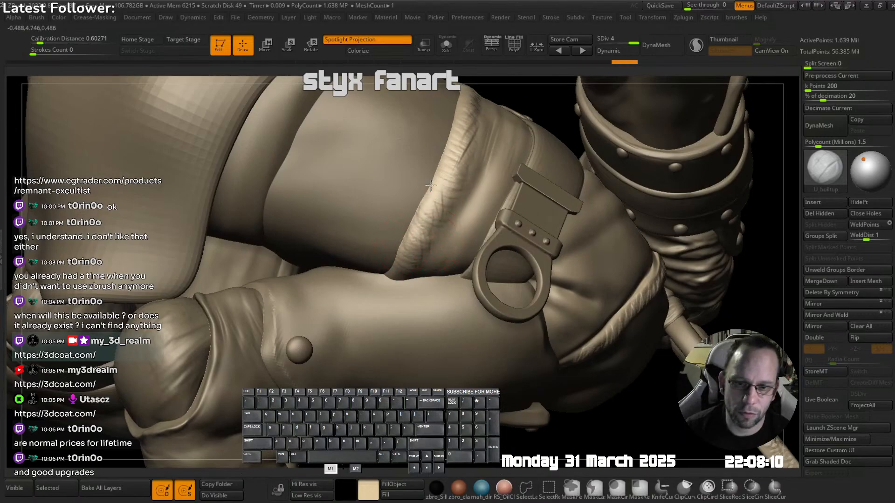
shift+drag(462, 150, 468, 151)
- Reshape the cloth's rolled hem on the inner thigh with the Move brush, adjusting the brush size
right_drag(468, 152, 415, 177)
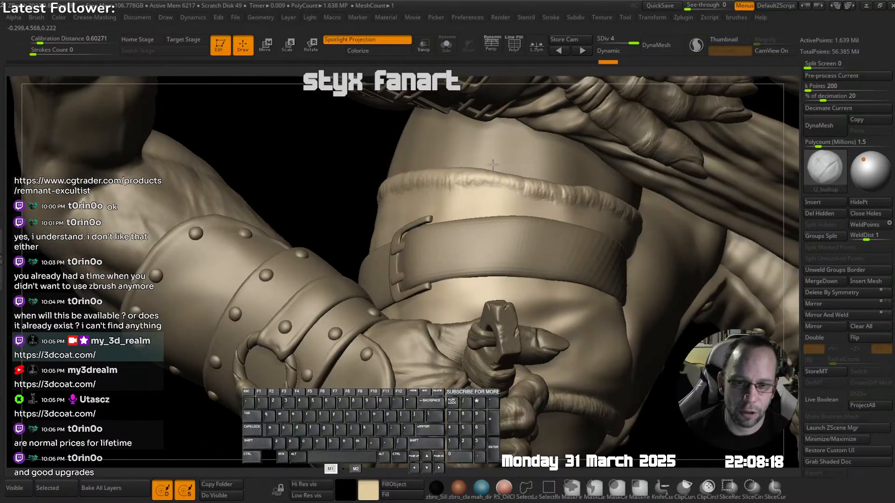
right_drag(493, 164, 518, 171)
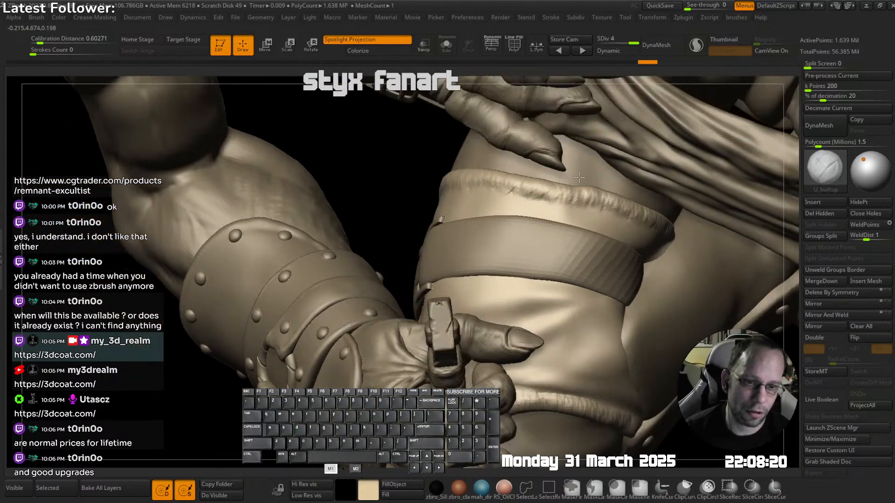
right_drag(584, 198, 550, 191)
key(b)
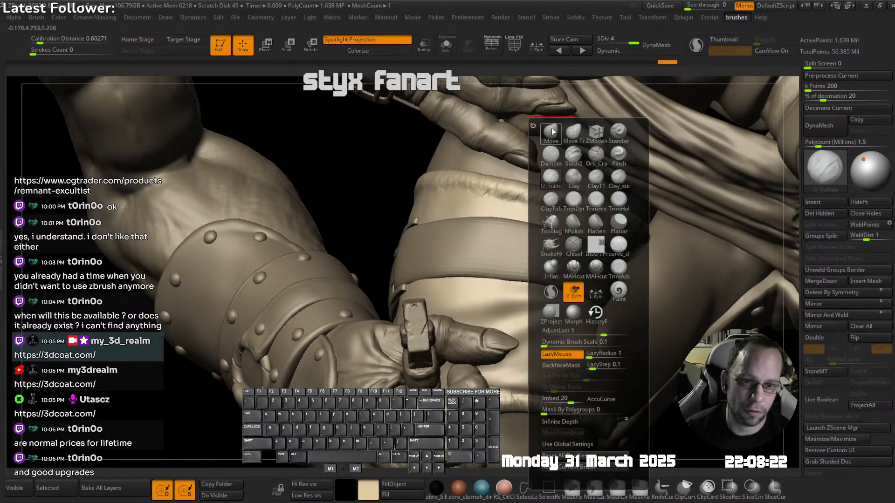
key(m)
key(v)
key(s)
drag(551, 191, 542, 192)
drag(543, 193, 541, 187)
key(s)
mouse_move(539, 188)
mouse_down()
mouse_move(530, 187)
mouse_move(591, 189)
mouse_up()
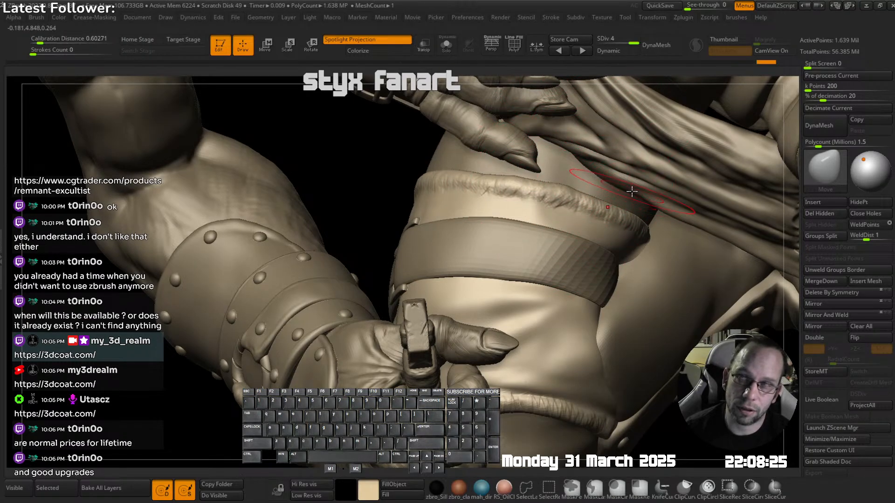
- Make the thigh strap the active subtool
mouse_move(632, 191)
right_down()
mouse_move(589, 198)
mouse_move(615, 205)
mouse_move(577, 250)
right_up()
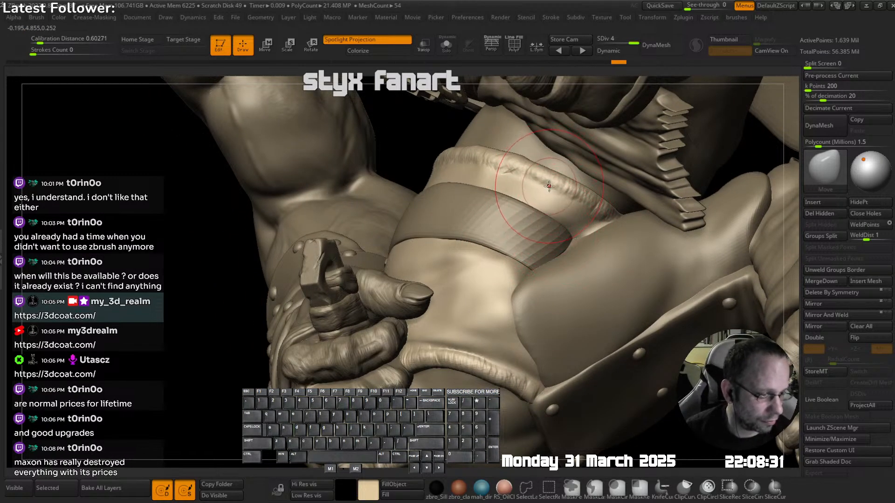
alt+click(518, 227)
key(ctrl+1)
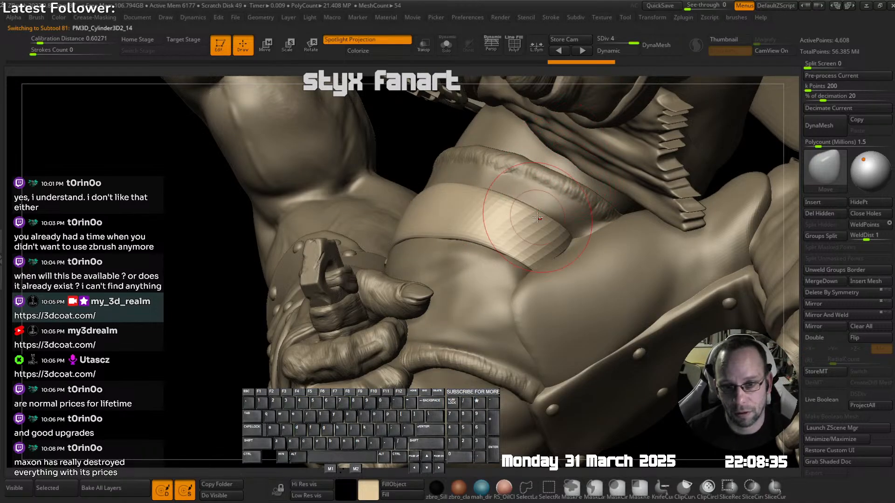
mouse_move(519, 228)
right_down()
mouse_move(536, 236)
mouse_move(556, 210)
mouse_move(470, 233)
mouse_move(514, 228)
mouse_move(509, 201)
mouse_move(427, 259)
mouse_move(439, 242)
right_up()
mouse_move(438, 243)
alt+right_down()
mouse_move(462, 231)
mouse_move(480, 275)
alt+right_up()
- Make the knee cloth the active subtool and sculpt a fold beside the strap's ring with the U_builtup brush
alt+click(492, 285)
key(space)
click(451, 204)
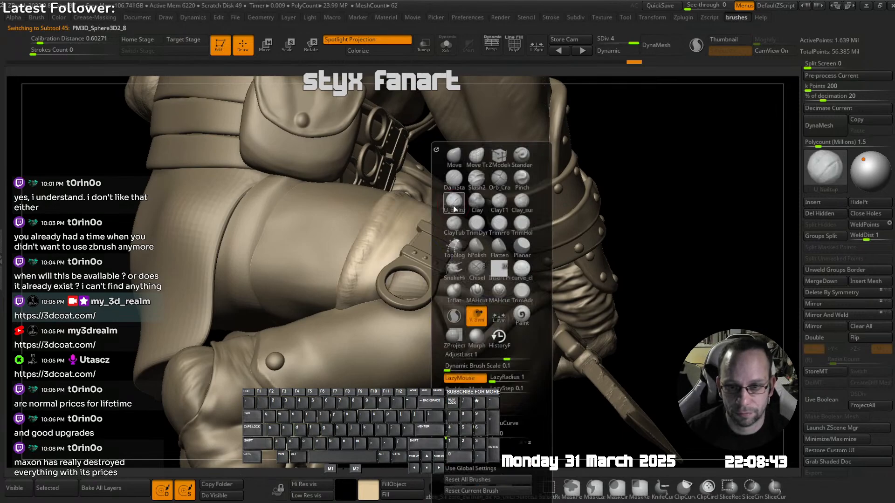
right_drag(451, 204, 487, 294)
drag(470, 296, 518, 308)
mouse_move(518, 303)
alt+right_down()
mouse_move(513, 272)
mouse_move(494, 294)
mouse_move(466, 261)
alt+right_up()
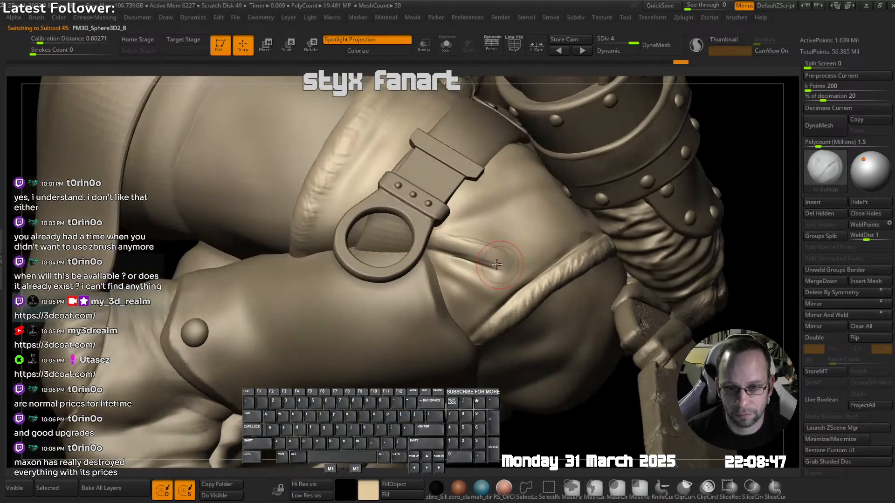
- Smooth the knee cloth on its outer side and touch up the surface next to the lower hem
key(shift)
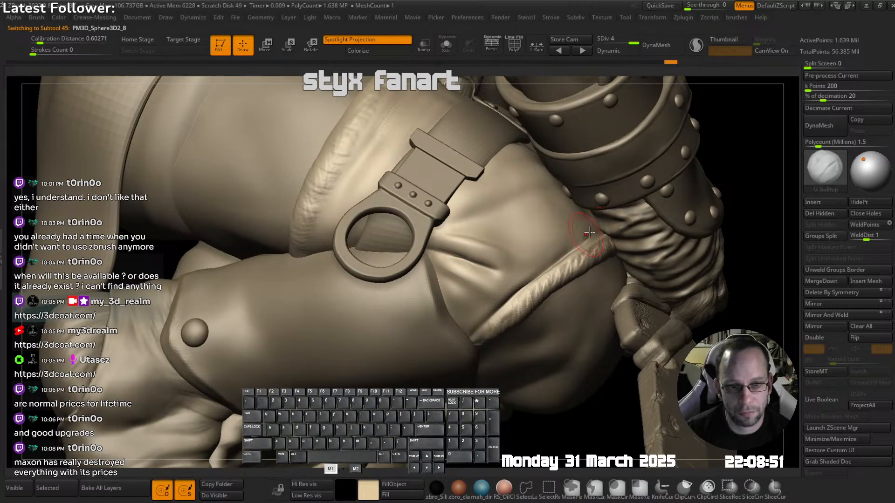
key(shift)
shift+drag(587, 229, 598, 213)
ctrl+right_drag(609, 200, 612, 155)
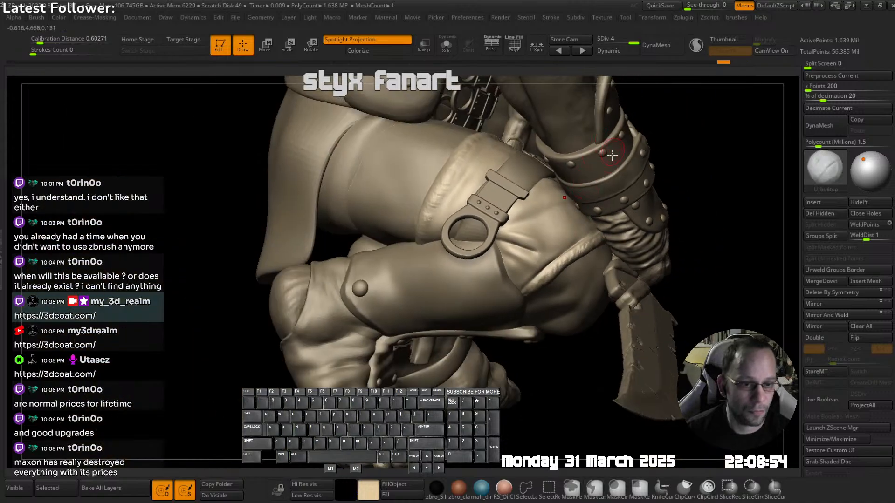
drag(592, 243, 598, 240)
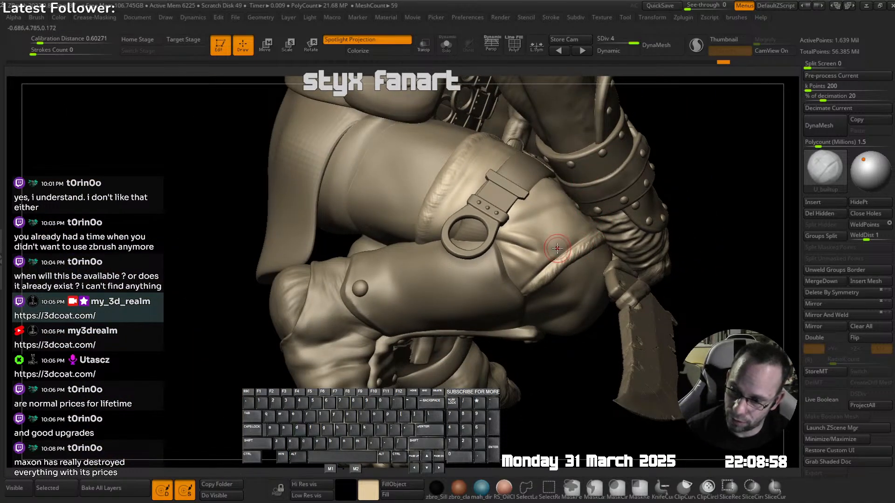
- Soften the fold beside the strap ring, resize the brush and build up the fold's start near the ring
mouse_move(592, 253)
right_down()
mouse_move(544, 237)
mouse_move(536, 273)
mouse_move(522, 275)
right_up()
shift+drag(508, 256, 494, 252)
key(s)
right_drag(490, 243, 465, 253)
mouse_move(463, 240)
mouse_down()
mouse_move(506, 230)
mouse_move(448, 243)
mouse_up()
- Define the fold next to the strap ring with the Standard brush at an adjusted size, then smooth it
key(space)
click(545, 157)
key(s)
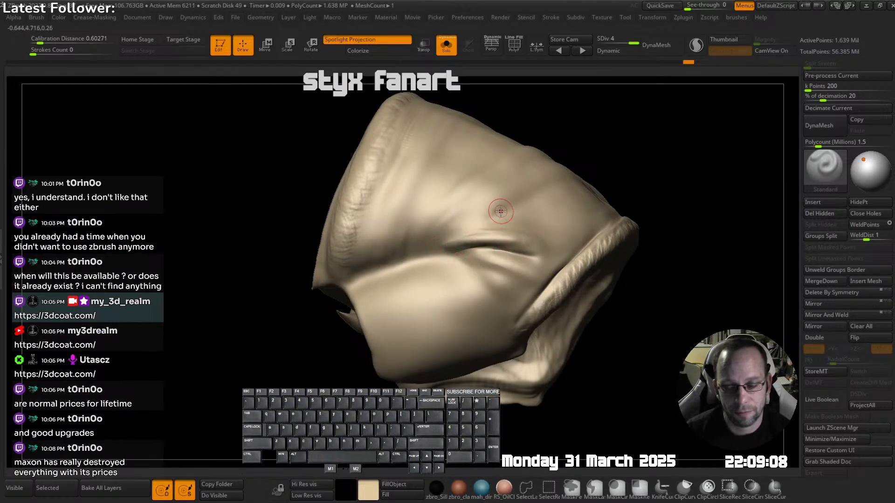
key(shift+s)
mouse_move(491, 253)
right_down()
mouse_move(488, 240)
mouse_move(475, 237)
mouse_move(476, 252)
right_up()
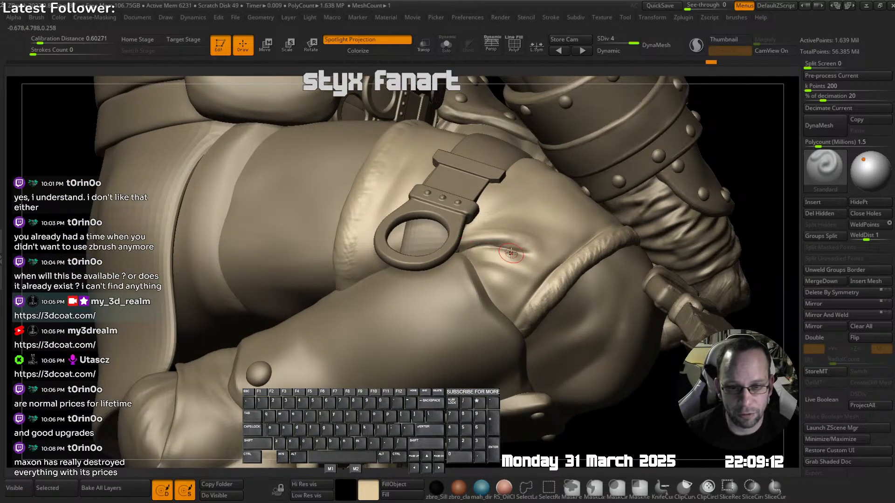
key(shift)
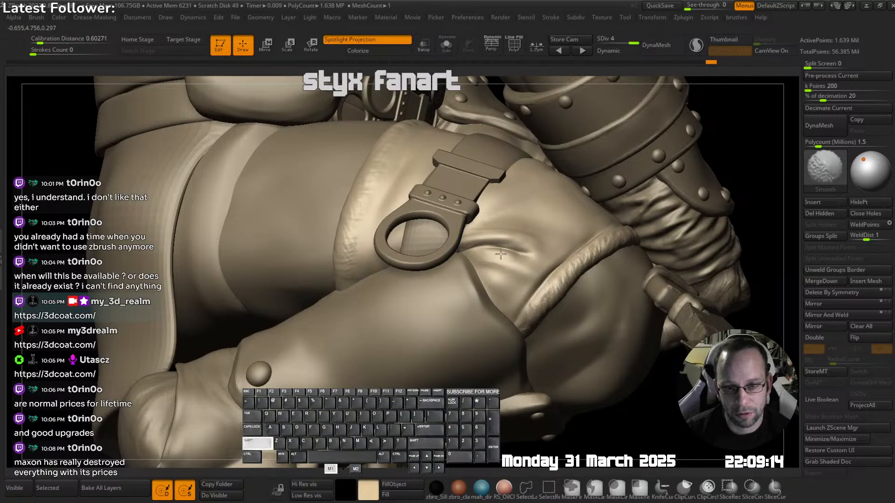
right_drag(469, 242, 479, 241)
mouse_move(479, 241)
shift+mouse_down()
mouse_move(468, 247)
mouse_move(480, 233)
shift+mouse_up()
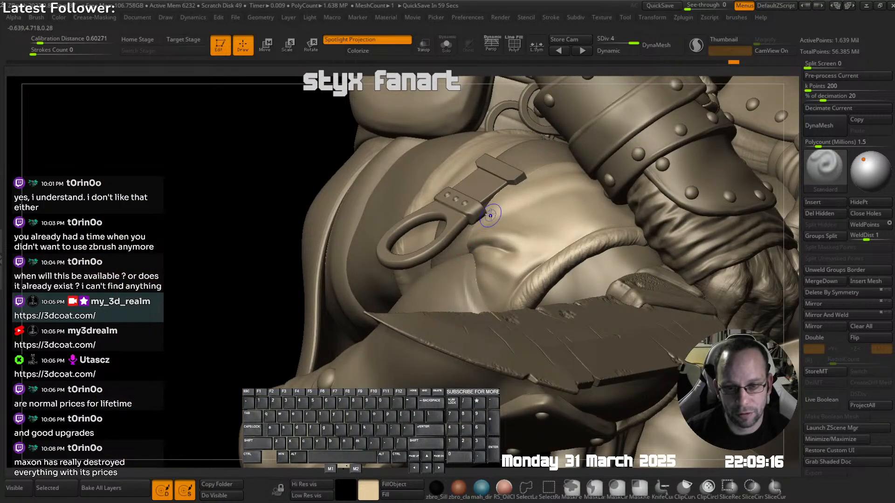
- Reshape the outer cloth fold between the ring and the lower hem with the Move brush and smooth it
key(space)
click(440, 157)
mouse_move(505, 191)
right_down()
mouse_move(476, 241)
mouse_move(500, 205)
right_up()
mouse_move(494, 270)
mouse_down()
mouse_move(482, 273)
mouse_move(486, 292)
mouse_up()
right_drag(485, 293, 483, 271)
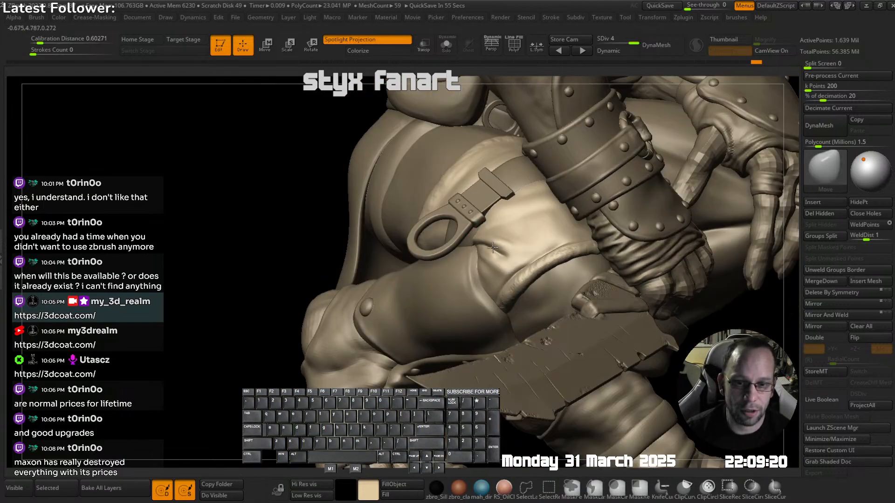
drag(499, 264, 507, 254)
right_drag(497, 271, 514, 254)
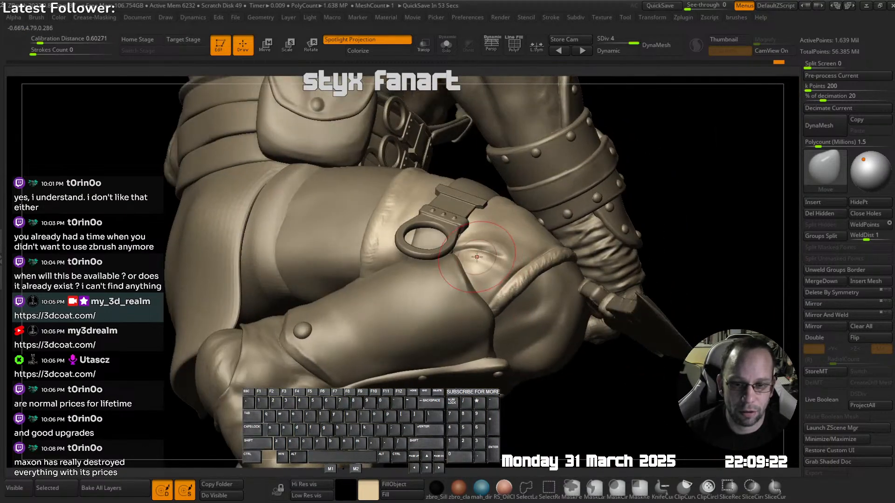
mouse_move(490, 249)
shift+mouse_down()
mouse_move(469, 243)
mouse_move(483, 254)
shift+mouse_up()
mouse_move(510, 250)
ctrl+right_down()
mouse_move(522, 224)
mouse_move(495, 217)
ctrl+right_up()
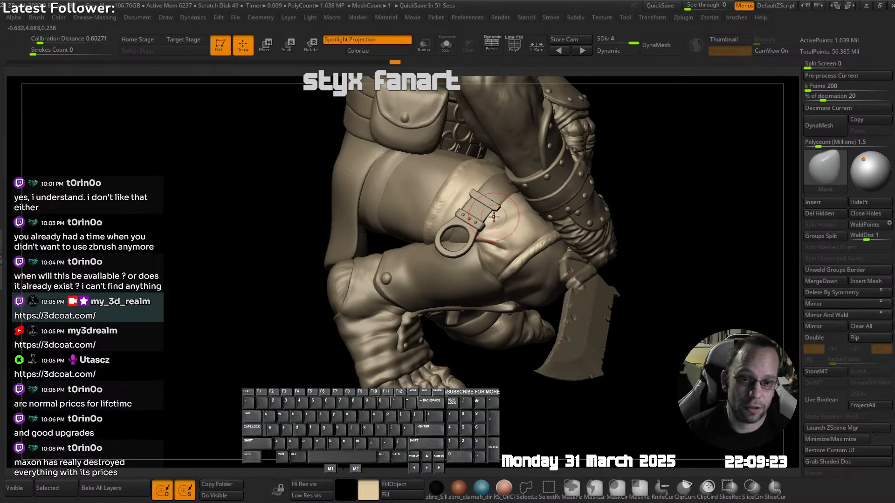
- Work along the knee cloth's upper hem on the outer thigh with a resized U_builtup brush and smooth the result
key(space)
key(space)
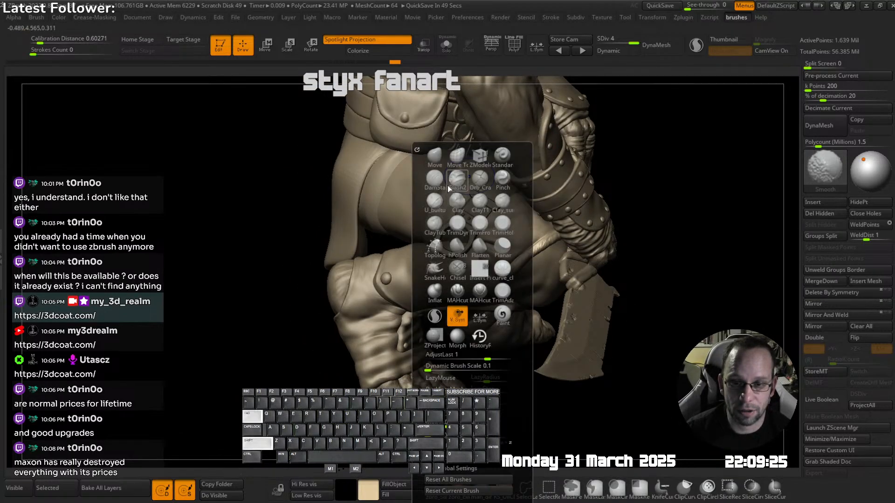
click(438, 204)
mouse_move(440, 204)
right_down()
mouse_move(462, 196)
mouse_move(453, 210)
right_up()
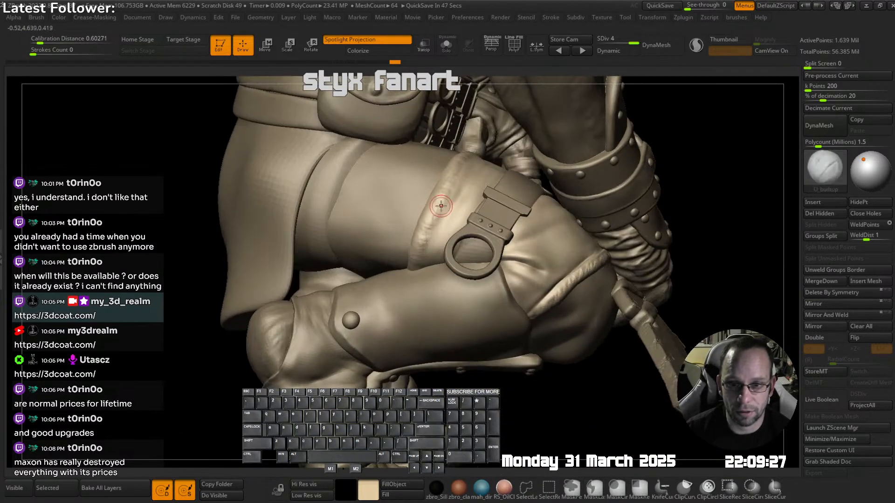
key(s)
mouse_move(443, 202)
mouse_down()
mouse_move(457, 179)
mouse_move(412, 256)
mouse_up()
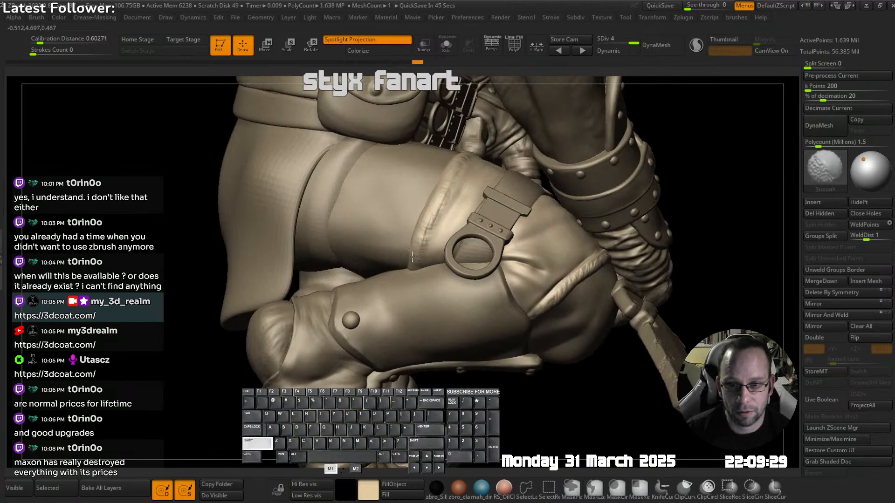
shift+drag(466, 160, 464, 175)
right_drag(423, 210, 445, 200)
mouse_move(438, 205)
shift+mouse_down()
mouse_move(416, 267)
mouse_move(417, 254)
shift+mouse_up()
- Make the upper-thigh piece beside the skirt active, carve along its visible band with U_builtup and smooth it
alt+right_drag(409, 235, 456, 230)
alt+click(382, 234)
right_drag(392, 239, 371, 244)
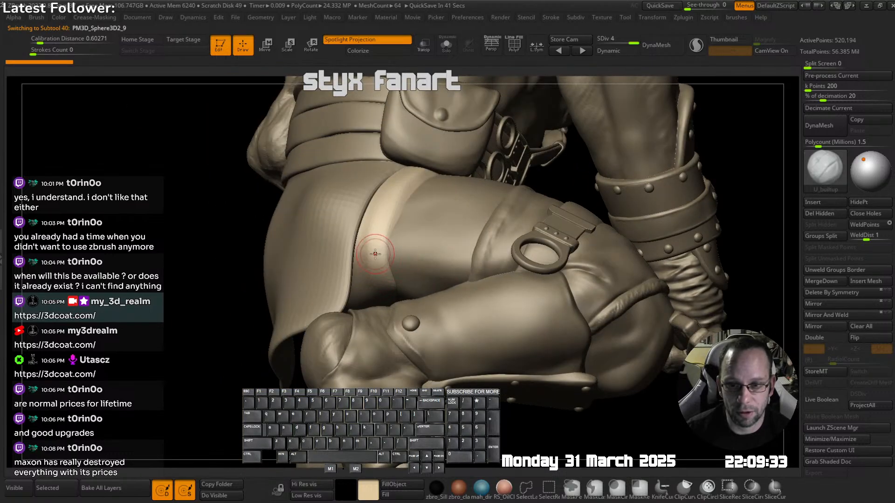
mouse_move(416, 190)
alt+mouse_down()
mouse_move(396, 208)
mouse_move(404, 203)
mouse_move(387, 272)
alt+mouse_up()
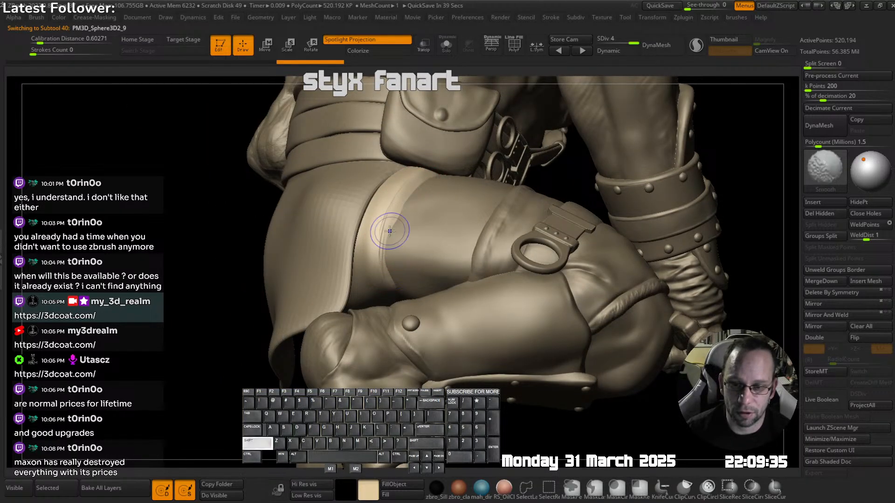
mouse_move(393, 230)
shift+mouse_down()
mouse_move(384, 249)
mouse_move(398, 196)
mouse_move(378, 242)
shift+mouse_up()
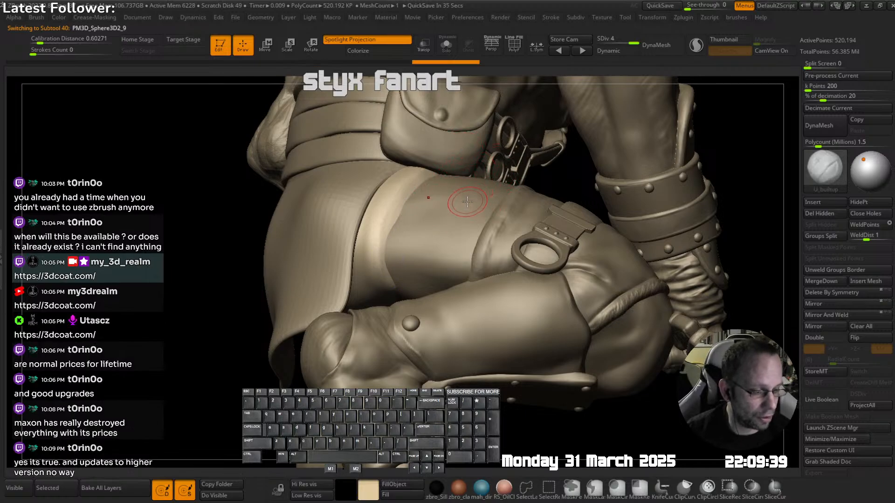
- Carve the upper-thigh band below the belt pouch, then choose the TrimDynamic brush and adjust its size
right_drag(456, 195, 438, 206)
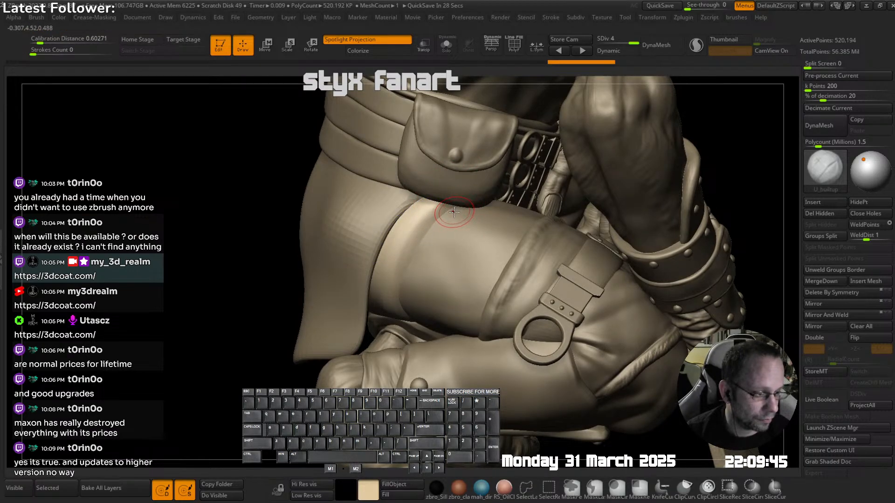
key(s)
alt+drag(451, 188, 431, 211)
key(shift+Tab)
click(432, 225)
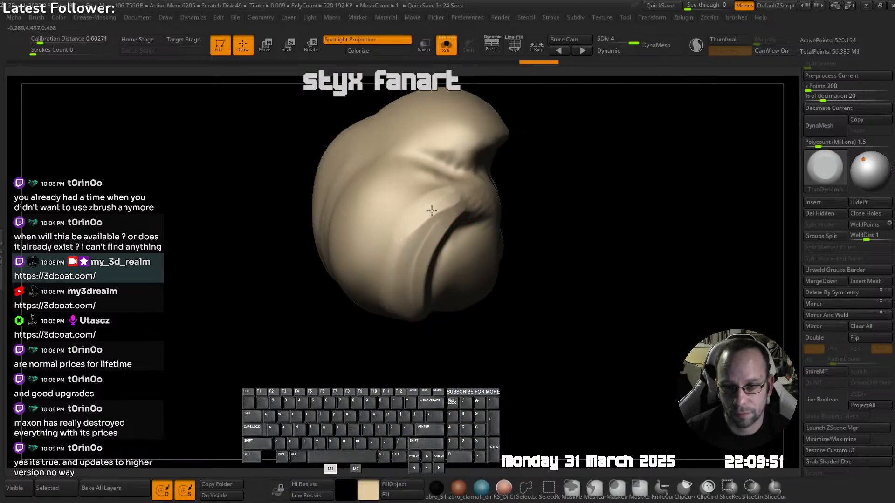
key(s)
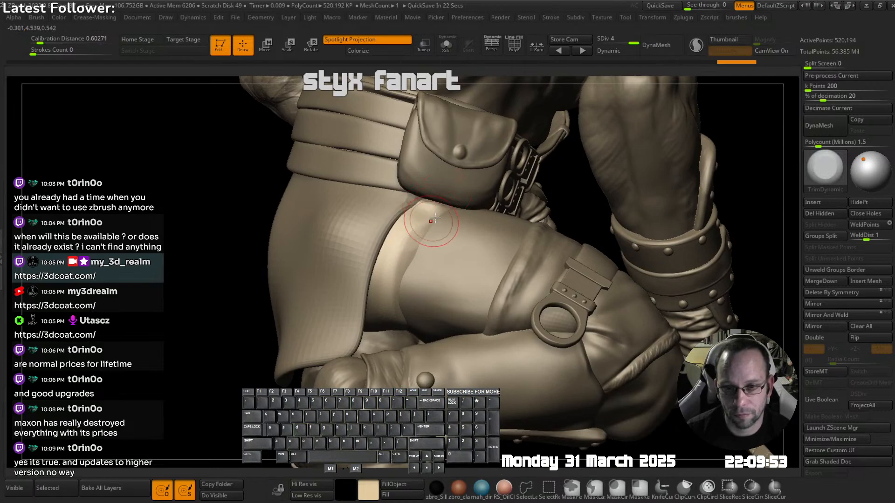
- Switch back to U_builtup, stroke along the upper-thigh band below the pouch and smooth its lower end
key(shift+Tab)
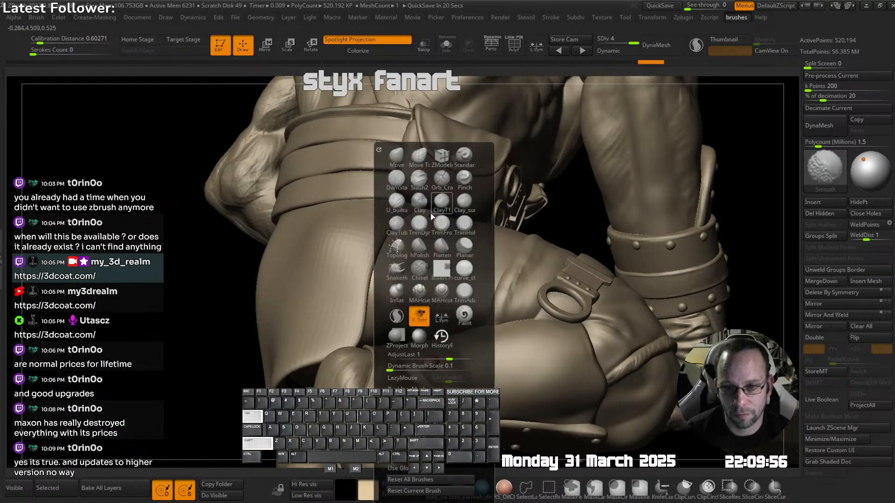
click(396, 201)
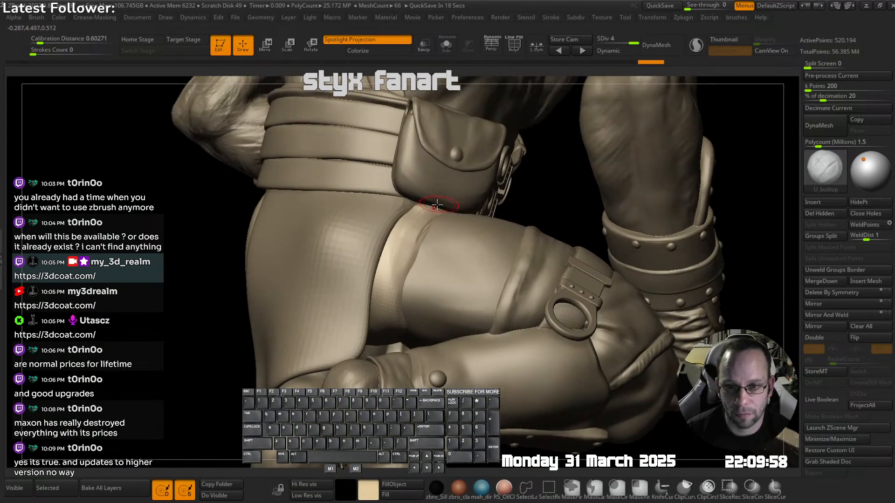
mouse_move(437, 205)
mouse_down()
mouse_move(397, 282)
mouse_move(399, 255)
mouse_move(423, 231)
mouse_move(418, 251)
mouse_up()
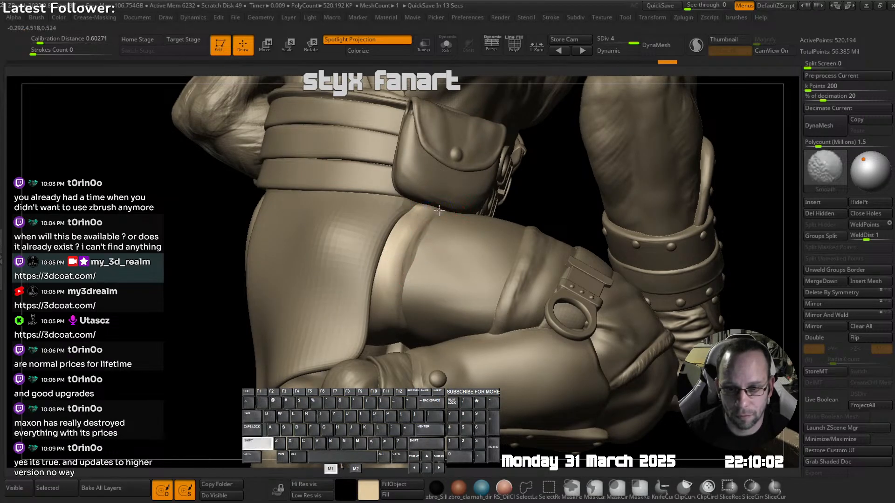
shift+drag(403, 324, 404, 321)
mouse_move(411, 317)
ctrl+right_down()
mouse_move(471, 268)
mouse_move(354, 266)
ctrl+right_up()
shift+right_drag(411, 266, 394, 267)
ctrl+right_drag(475, 223, 472, 270)
right_drag(472, 270, 439, 276)
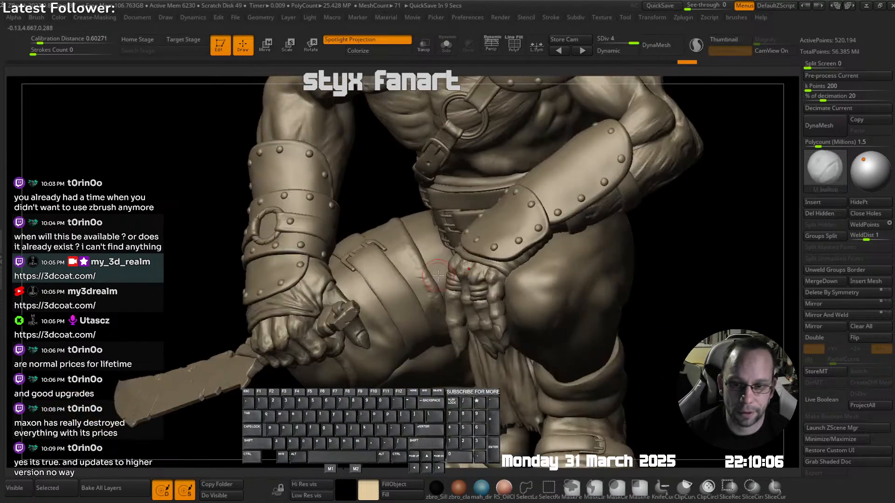
alt+right_drag(391, 318, 408, 299)
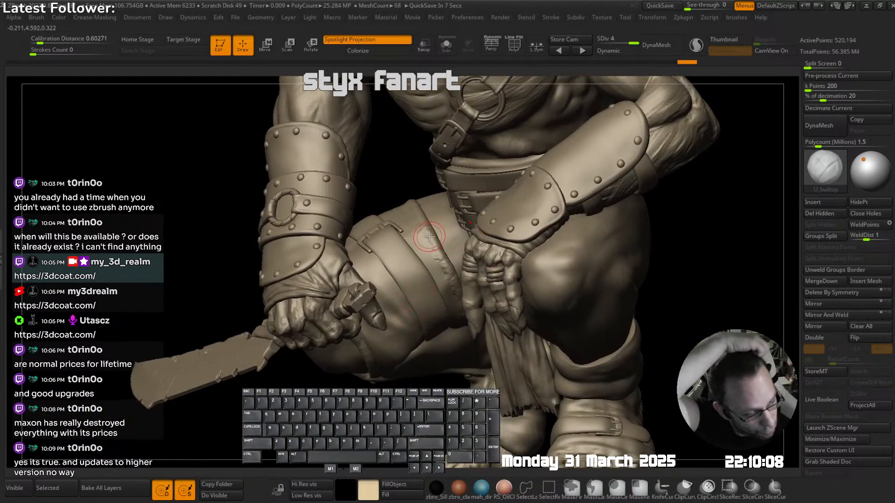
- Make the knee cloth active, sculpt folds on its inner side below the thigh strap with U_builtup and smooth them
mouse_move(485, 252)
right_down()
mouse_move(434, 295)
mouse_move(428, 289)
mouse_move(441, 300)
mouse_move(430, 315)
right_up()
alt+click(419, 326)
key(alt+s)
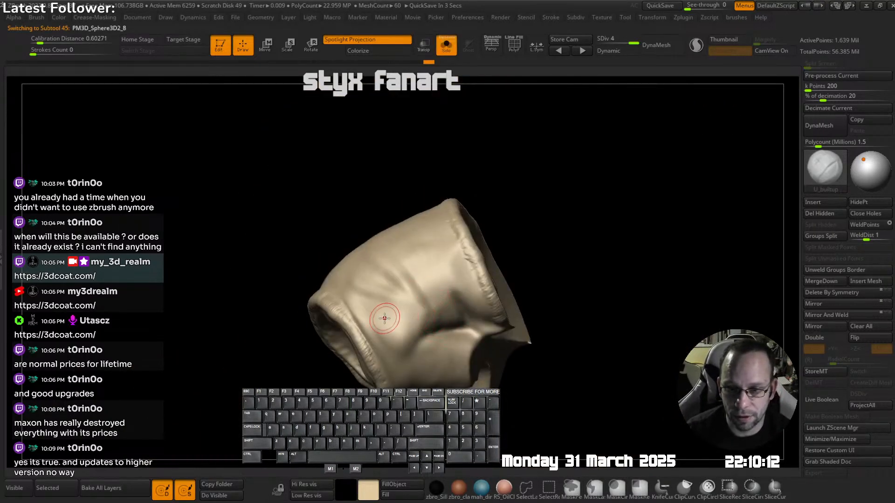
drag(381, 321, 423, 317)
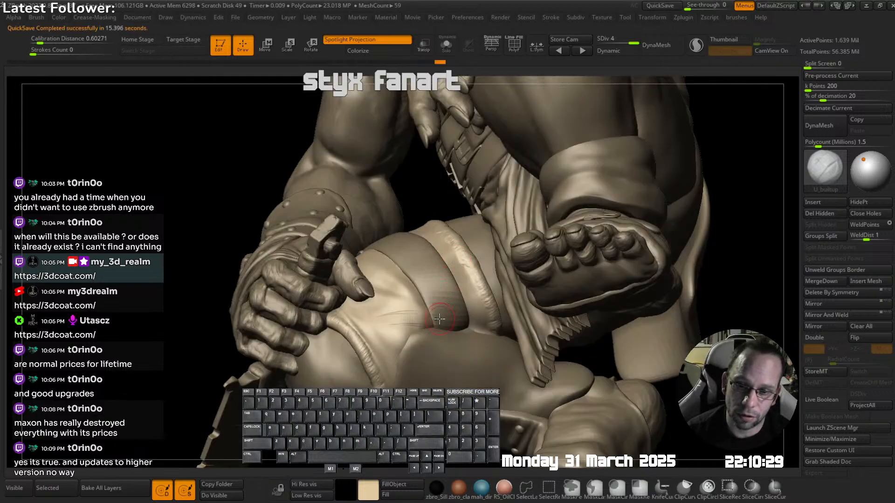
mouse_move(440, 319)
right_down()
mouse_move(446, 349)
mouse_move(458, 307)
mouse_move(450, 310)
mouse_move(459, 305)
right_up()
mouse_move(454, 307)
mouse_down()
mouse_move(394, 333)
mouse_move(401, 325)
mouse_up()
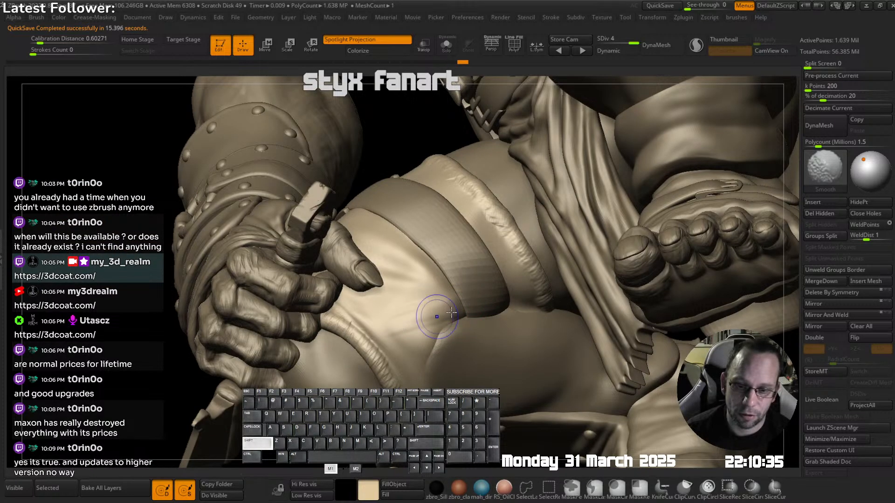
shift+drag(451, 312, 459, 309)
- Cut a crease into the inner knee cloth fold with the DamStandard brush and smooth around it
mouse_move(459, 309)
ctrl+right_down()
mouse_move(461, 290)
mouse_move(439, 291)
mouse_move(475, 290)
mouse_move(483, 302)
mouse_move(469, 289)
mouse_move(396, 285)
mouse_move(475, 275)
ctrl+right_up()
right_drag(475, 275, 446, 266)
key(shift+Tab)
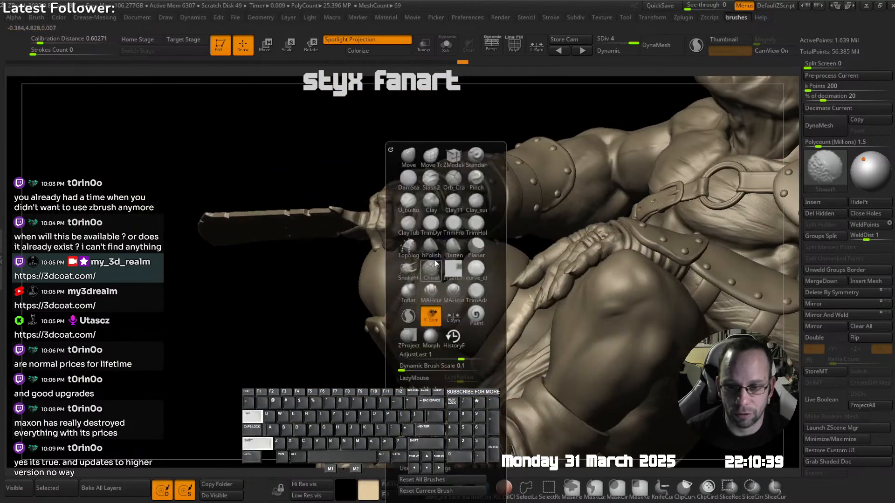
click(409, 179)
right_drag(547, 120, 429, 319)
drag(431, 319, 427, 322)
right_drag(428, 322, 459, 317)
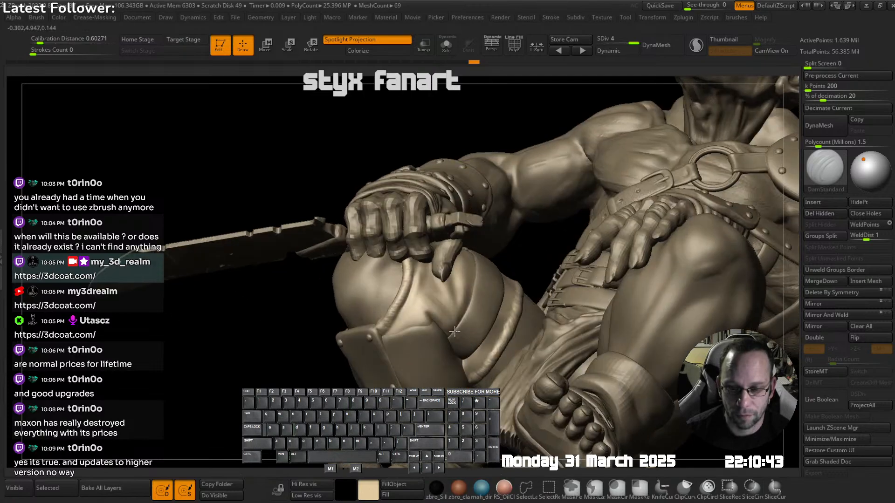
shift+drag(420, 322, 411, 330)
right_drag(411, 330, 447, 312)
shift+drag(401, 329, 392, 339)
mouse_move(392, 339)
right_down()
mouse_move(416, 315)
mouse_move(447, 321)
right_up()
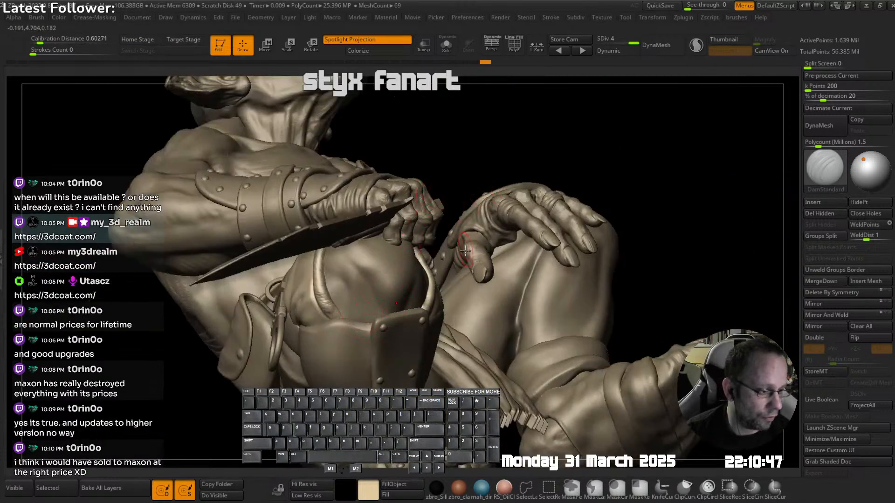
- Make the shin guard the active subtool and adjust its upper edge beside the knee cloth with the Move brush
right_drag(536, 246, 378, 299)
mouse_move(378, 298)
ctrl+right_down()
mouse_move(369, 270)
mouse_move(448, 219)
mouse_move(443, 261)
mouse_move(414, 186)
ctrl+right_up()
key(shift+Tab)
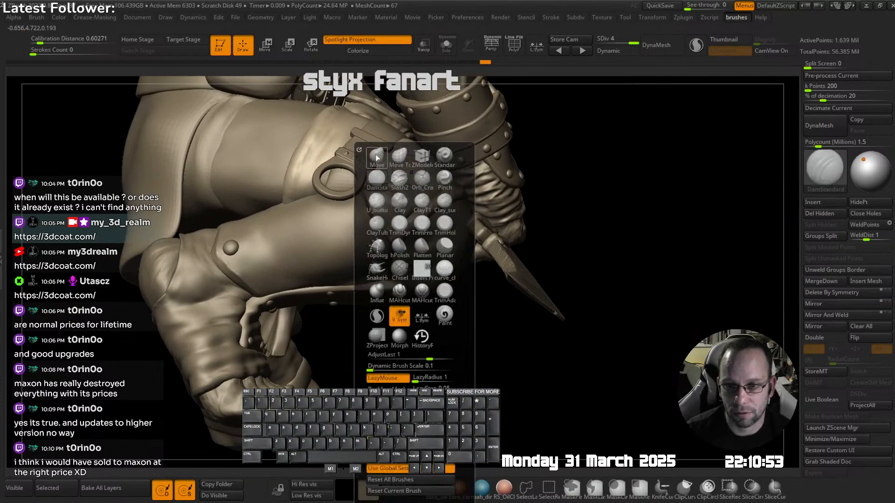
click(376, 154)
mouse_move(387, 223)
right_down()
mouse_move(420, 268)
mouse_move(384, 238)
mouse_move(394, 253)
right_up()
alt+click(377, 242)
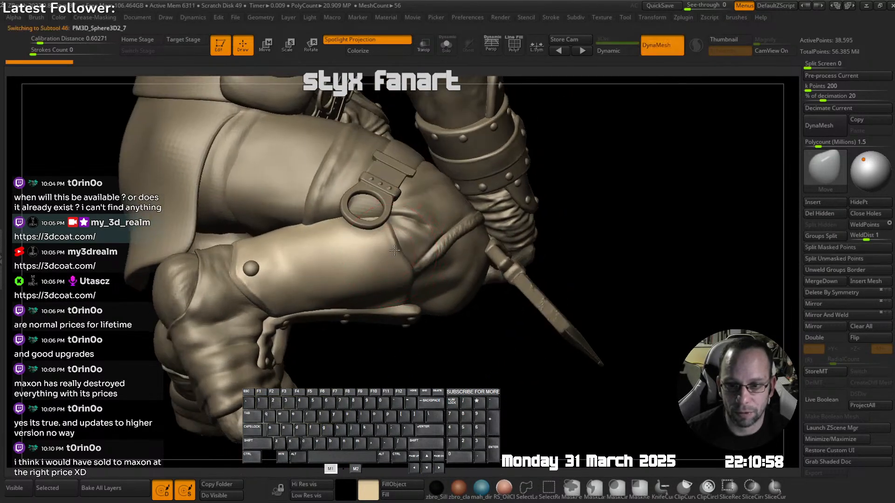
drag(394, 250, 396, 246)
mouse_move(443, 221)
ctrl+right_down()
mouse_move(452, 161)
mouse_move(498, 205)
ctrl+right_up()
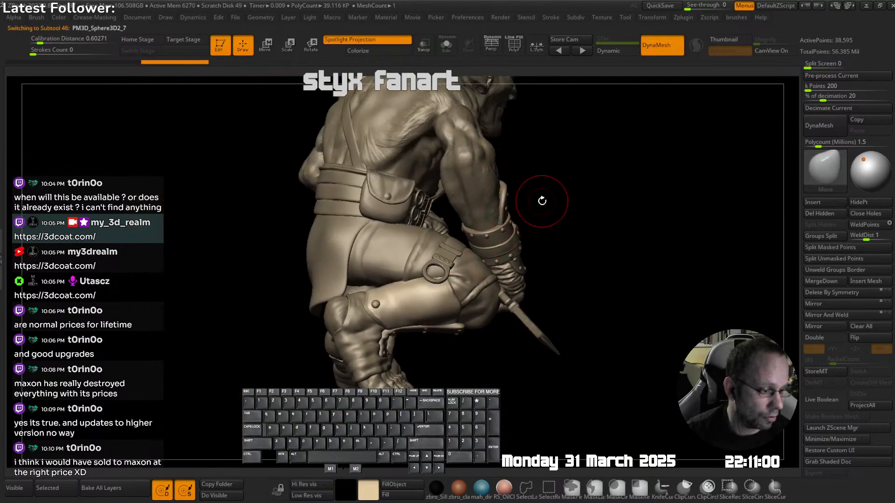
- Examine the knee cloth and shin guard around the thigh strap's ring from several sides, switching between the two subtools
right_drag(408, 271, 363, 259)
ctrl+right_drag(363, 259, 392, 317)
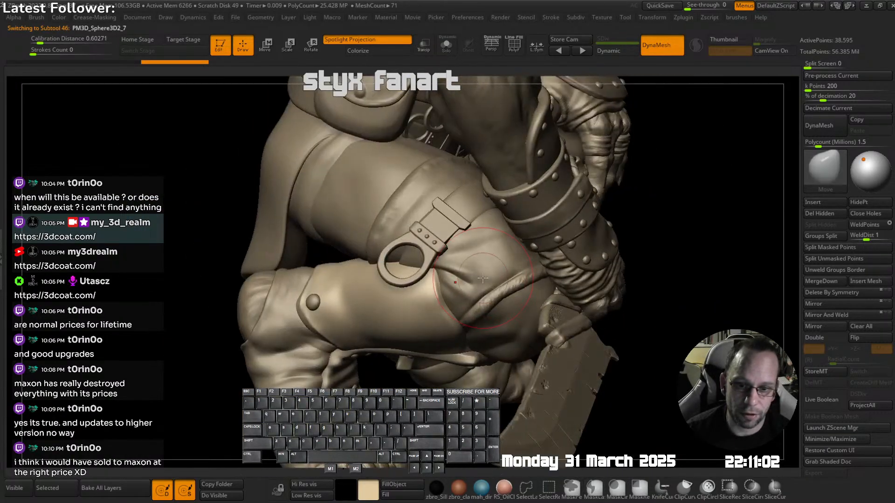
alt+click(474, 274)
mouse_move(473, 273)
right_down()
mouse_move(366, 291)
mouse_move(350, 308)
right_up()
alt+click(341, 292)
key(s)
drag(351, 308, 353, 303)
mouse_move(353, 303)
ctrl+right_down()
mouse_move(373, 250)
mouse_move(446, 275)
ctrl+right_up()
right_drag(445, 274, 441, 322)
- Make the small piece on top of the thigh strap active, nudge it with the Move brush and check the strap's buckle
alt+click(480, 225)
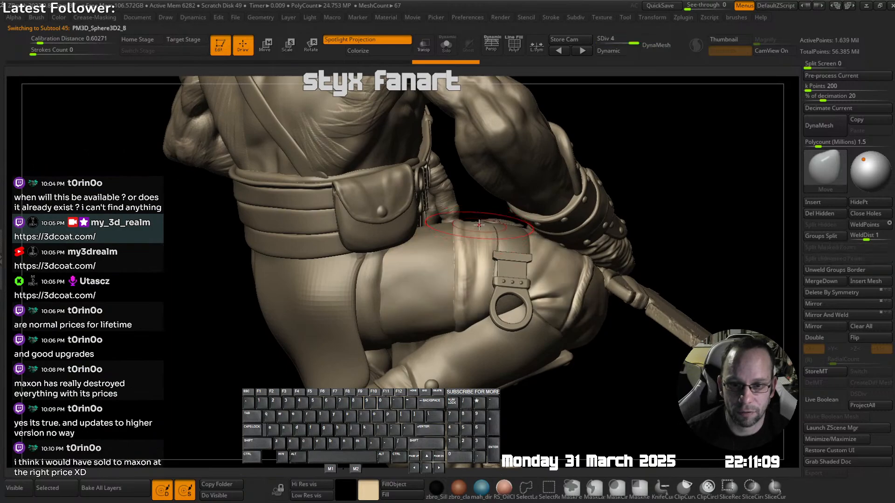
right_drag(512, 227, 504, 275)
alt+click(512, 235)
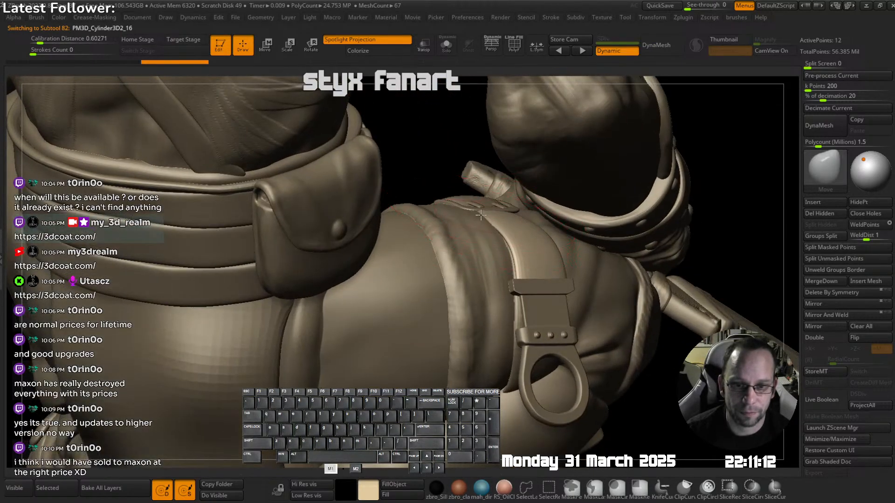
drag(483, 212, 489, 209)
right_drag(489, 209, 382, 229)
mouse_move(382, 229)
alt+right_down()
mouse_move(462, 219)
mouse_move(434, 240)
alt+right_up()
ctrl+right_drag(433, 240, 438, 271)
alt+click(413, 239)
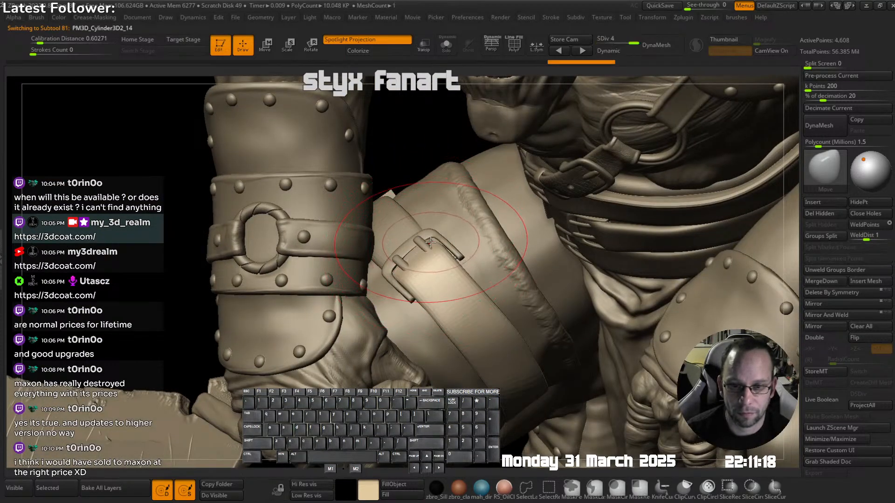
right_drag(422, 265, 416, 271)
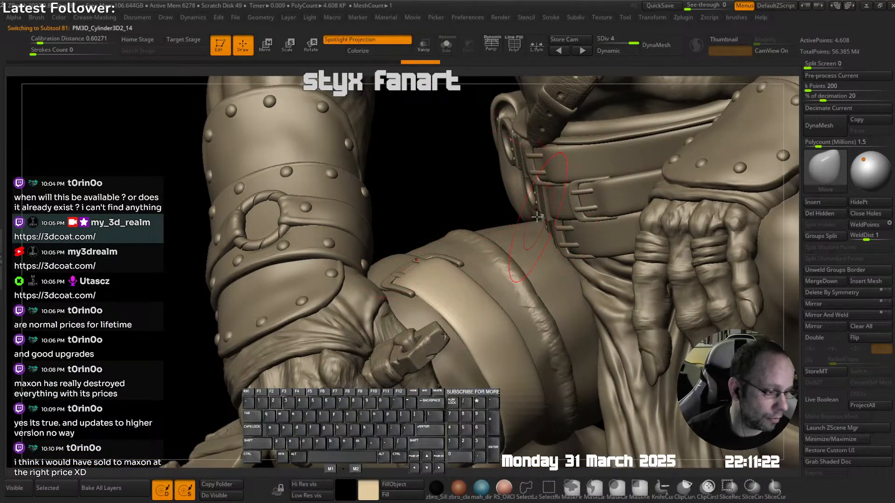
mouse_move(503, 297)
right_down()
mouse_move(496, 249)
mouse_move(465, 308)
mouse_move(503, 233)
right_up()
- Make the knee cloth active and build up folds on its inner side between the strap and the hem with U_builtup
alt+click(496, 249)
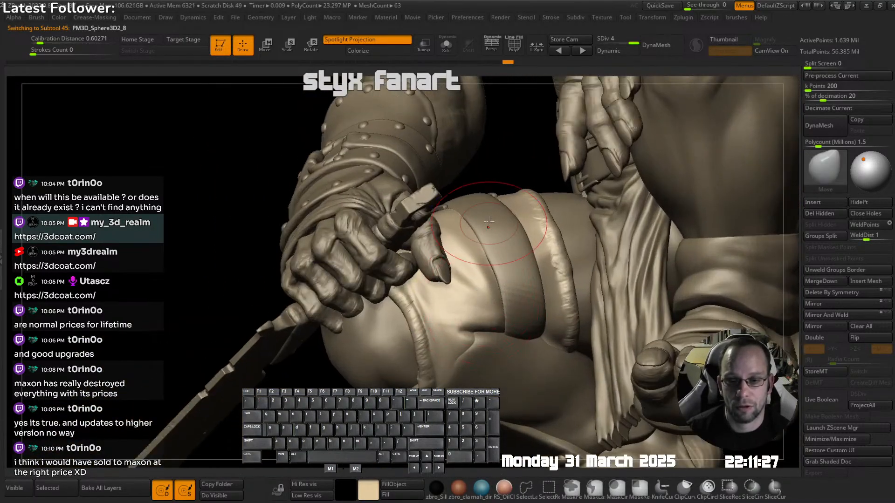
right_click(485, 261)
click(487, 266)
right_drag(575, 194, 477, 305)
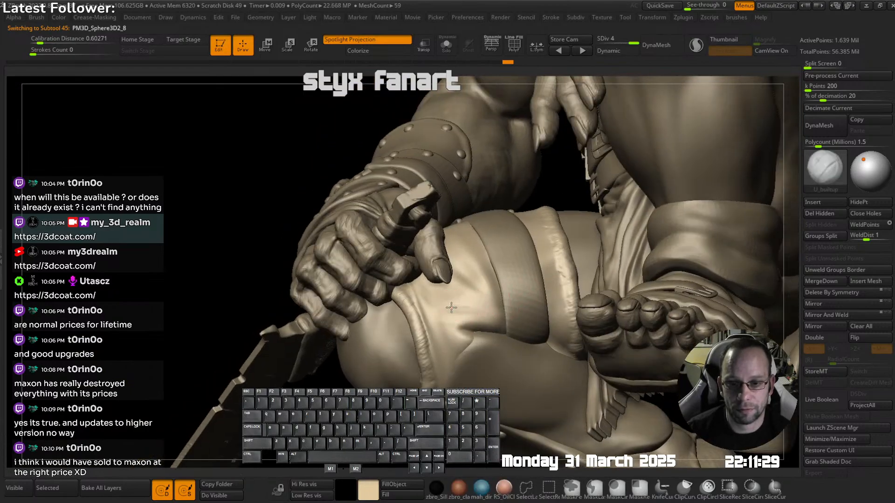
drag(503, 322, 507, 323)
drag(450, 309, 501, 319)
- Carve inward along the knee cloth's lower inner folds beside the shin guard and smooth the result
mouse_move(455, 320)
alt+mouse_down()
mouse_move(512, 325)
mouse_move(475, 331)
alt+mouse_up()
mouse_move(485, 327)
ctrl+right_down()
mouse_move(480, 289)
mouse_move(531, 330)
mouse_move(489, 336)
ctrl+right_up()
alt+drag(468, 346, 456, 319)
right_drag(459, 317, 530, 276)
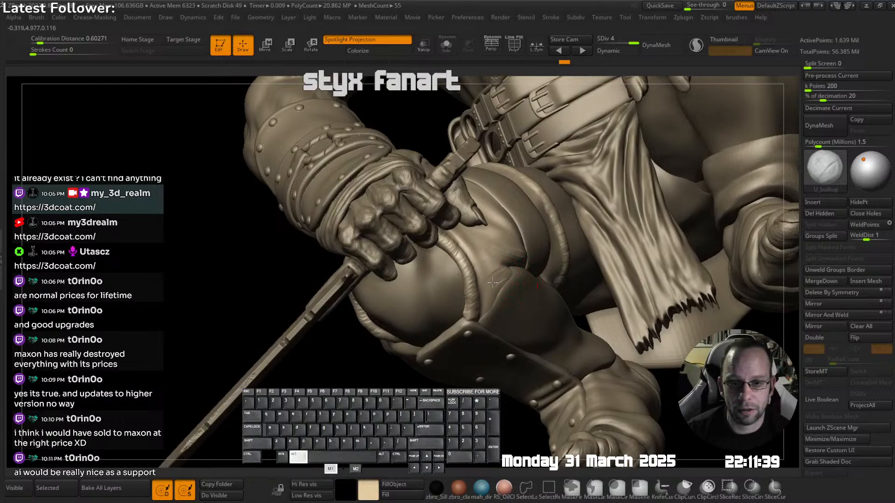
right_drag(493, 282, 501, 273)
shift+drag(492, 278, 501, 270)
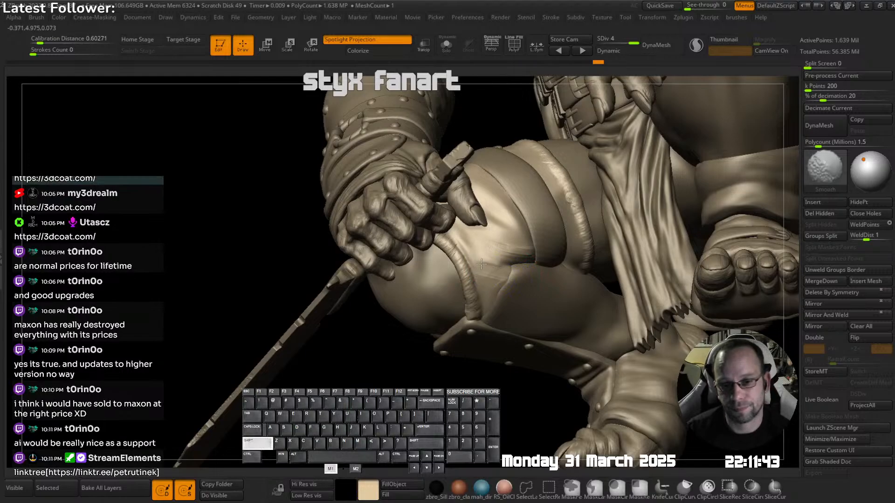
right_drag(497, 289, 503, 279)
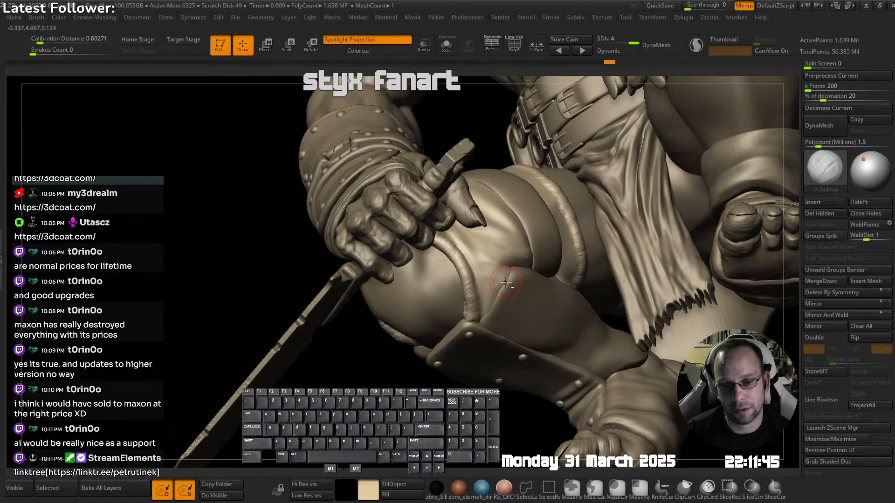
- Make the shin guard active, stroke folds down its inner side with U_builtup and smooth them
right_drag(487, 310, 518, 275)
alt+click(518, 276)
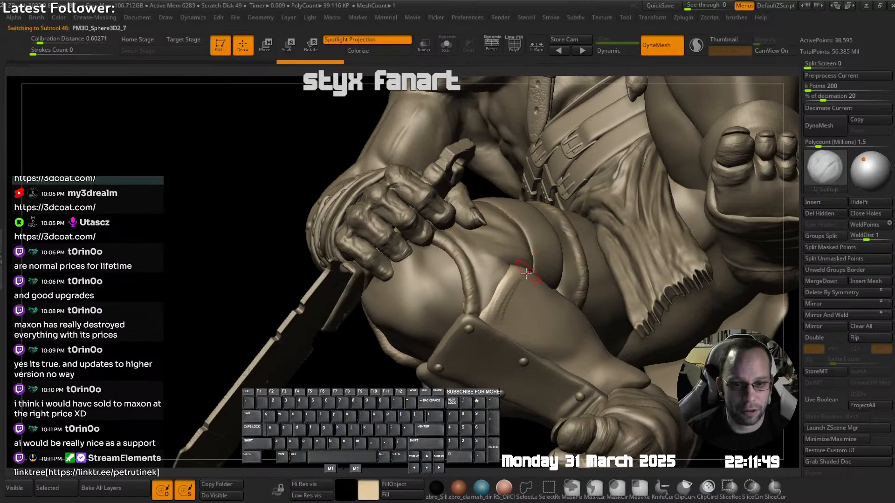
drag(527, 273, 504, 323)
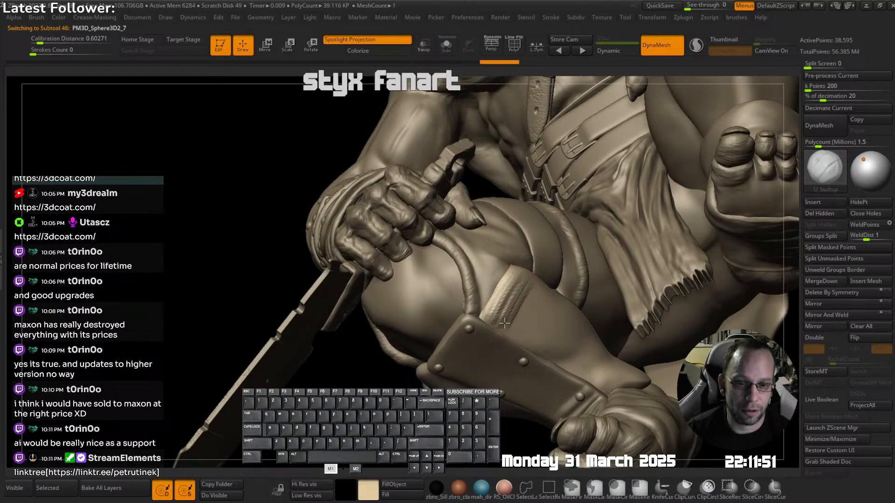
drag(523, 282, 516, 332)
drag(540, 297, 525, 337)
mouse_move(517, 316)
shift+mouse_down()
mouse_move(520, 306)
mouse_move(495, 306)
shift+mouse_up()
mouse_move(495, 305)
ctrl+right_down()
mouse_move(513, 333)
mouse_move(506, 312)
mouse_move(516, 249)
mouse_move(480, 279)
mouse_move(463, 274)
ctrl+right_up()
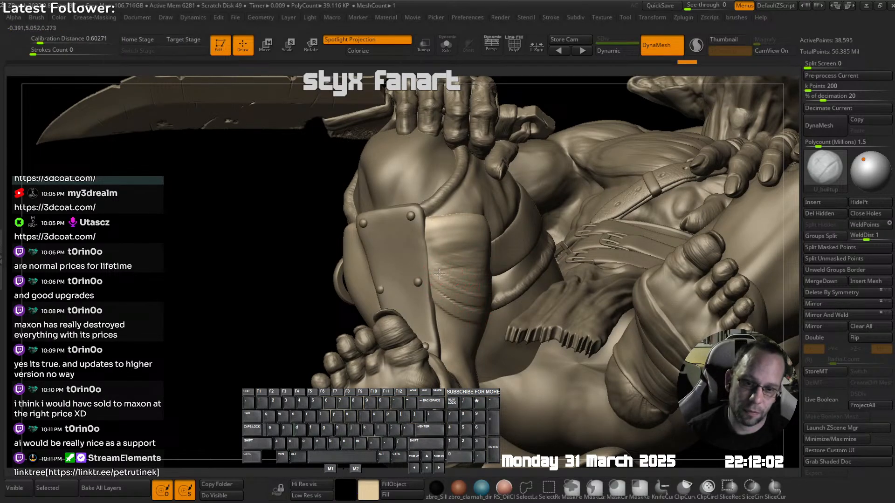
shift+drag(437, 237, 445, 244)
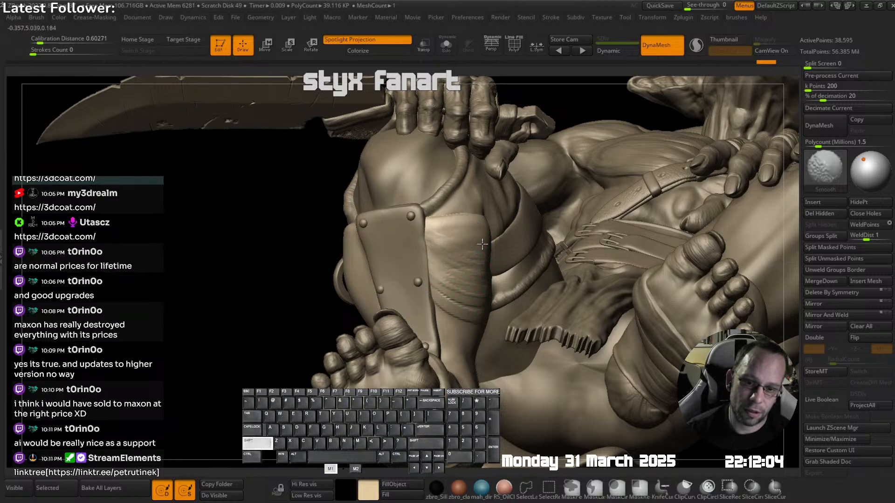
shift+drag(465, 329, 463, 322)
- Add diagonal U_builtup folds to the shin guard's outer side beside the riveted plate and smooth them
right_drag(464, 322, 505, 275)
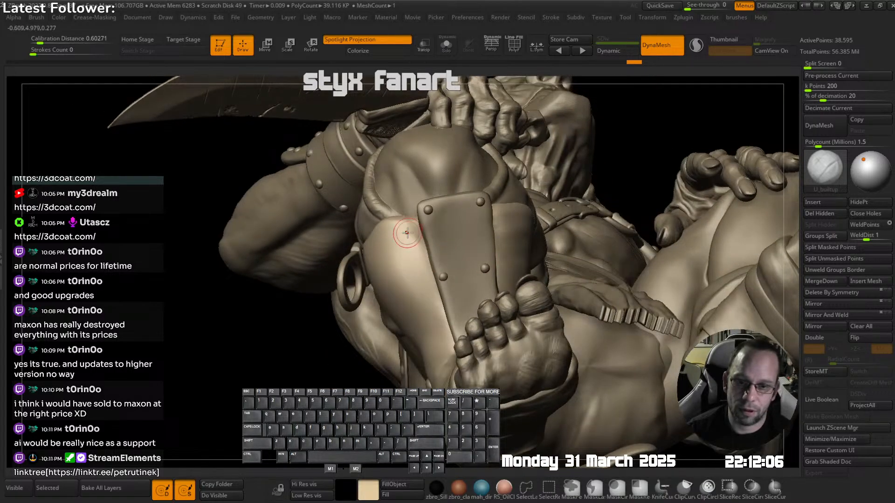
click(406, 233)
right_drag(406, 234, 447, 231)
mouse_move(413, 226)
mouse_down()
mouse_move(390, 254)
mouse_move(392, 275)
mouse_up()
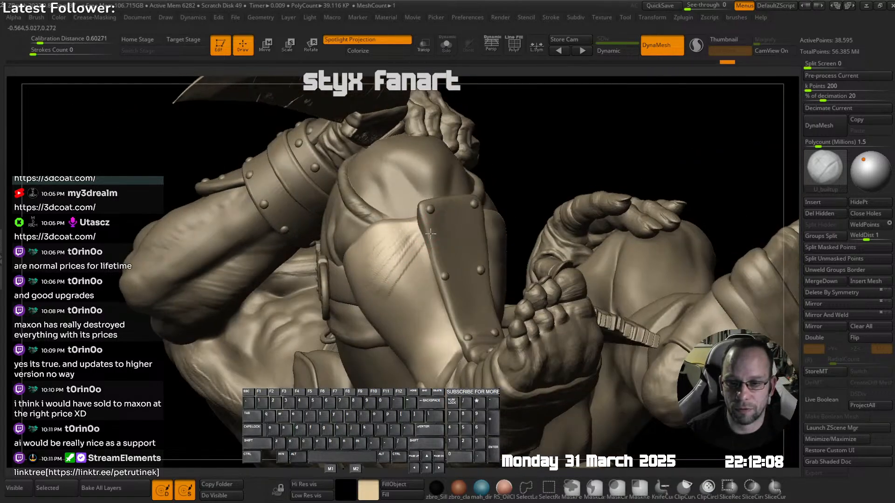
drag(423, 247, 394, 291)
drag(426, 263, 400, 303)
mouse_move(429, 287)
mouse_down()
mouse_move(412, 318)
mouse_move(428, 292)
mouse_up()
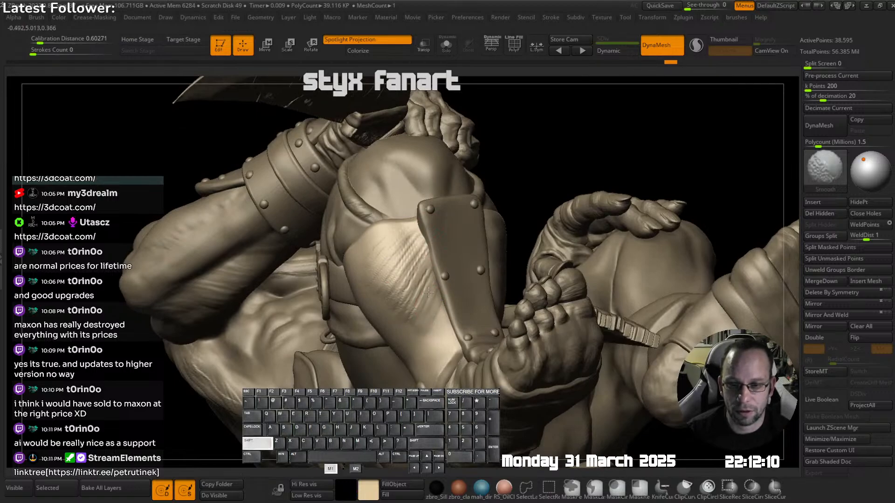
right_drag(423, 323, 470, 279)
right_drag(480, 243, 485, 268)
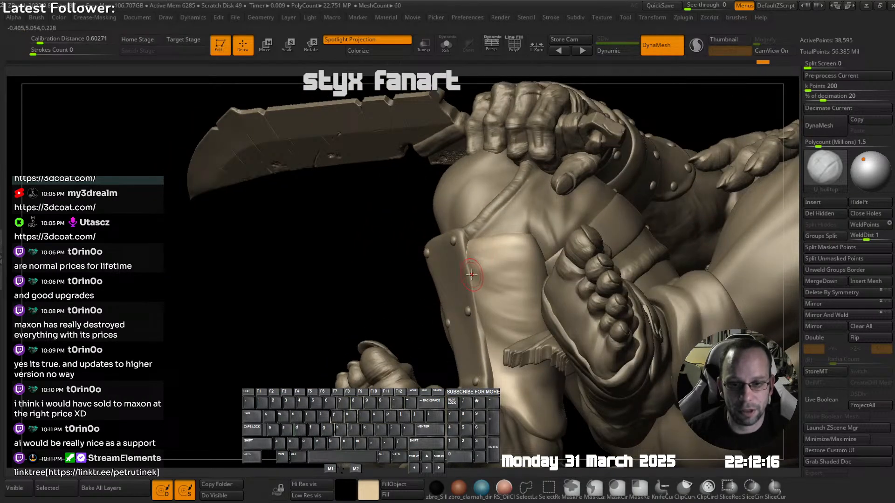
- Make the riveted shin plate active and fit its upper edge against the knee cloth with the Move brush
alt+click(476, 278)
key(shift+space)
click(422, 157)
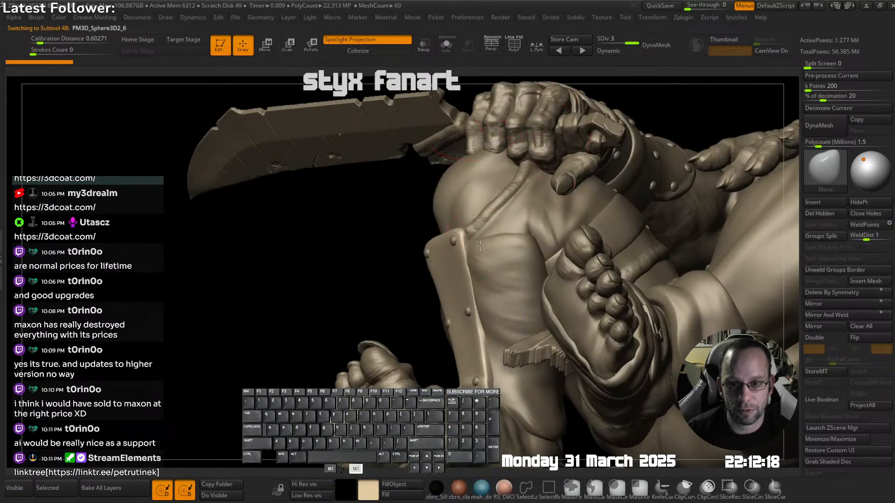
right_drag(459, 219, 475, 252)
key(s)
drag(476, 252, 480, 254)
right_drag(480, 254, 468, 288)
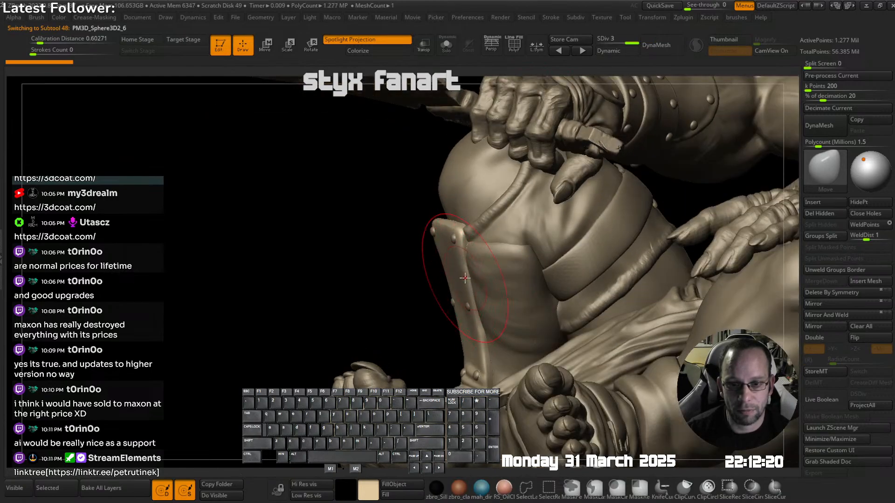
key(ctrl)
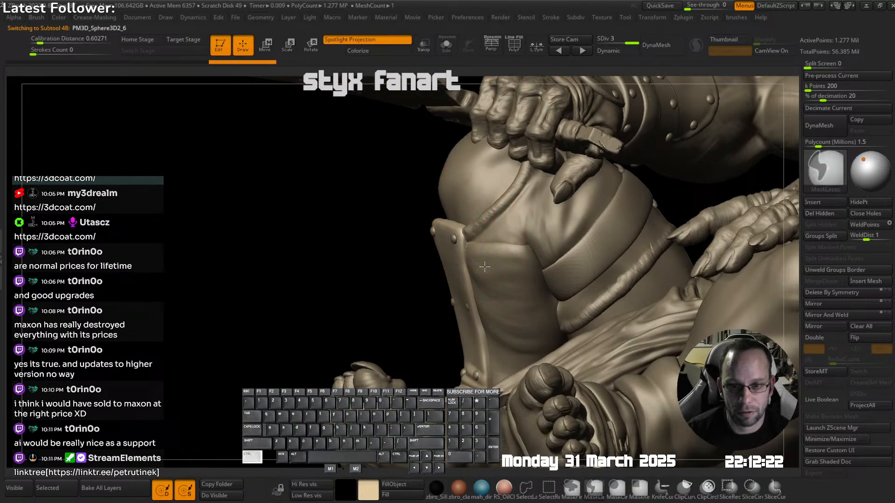
ctrl+right_drag(485, 267, 483, 294)
mouse_move(485, 210)
right_down()
mouse_move(457, 321)
mouse_move(469, 325)
right_up()
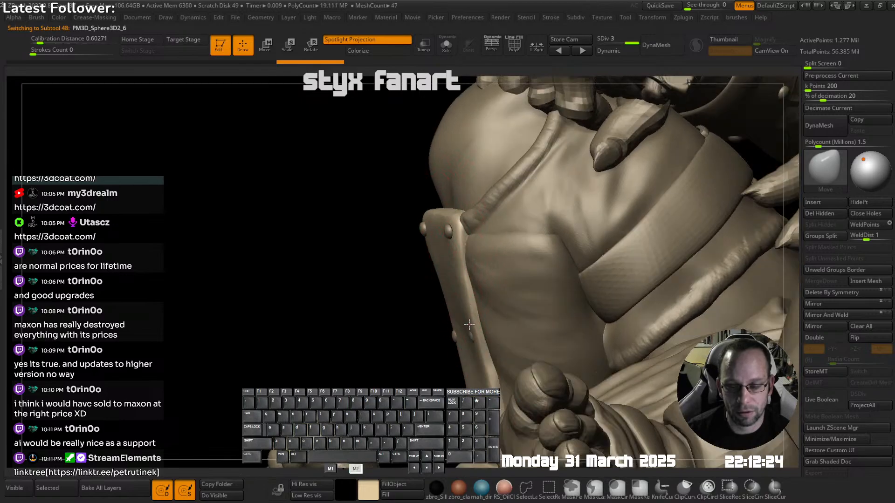
- Turn on dynamic subdivision for the shin plate's rivets and refit them to the plate with the Move brush
key(d)
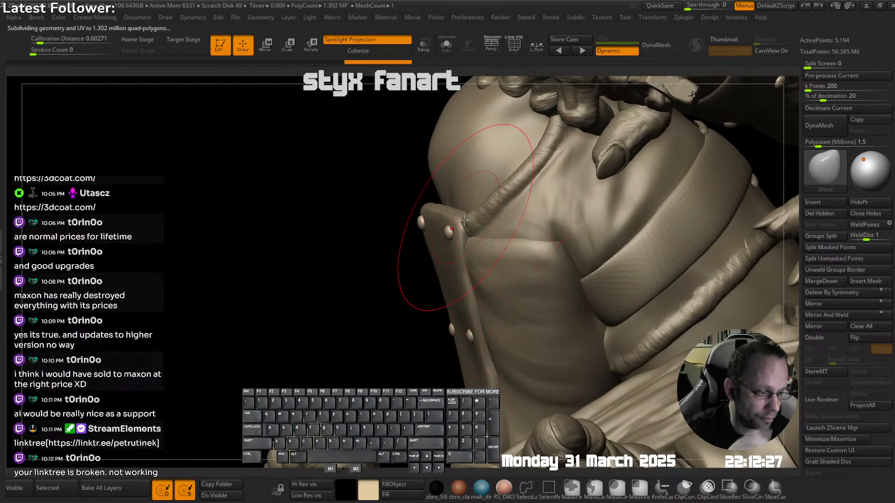
mouse_move(483, 240)
right_down()
mouse_move(461, 247)
mouse_move(485, 243)
right_up()
key(s)
click(453, 249)
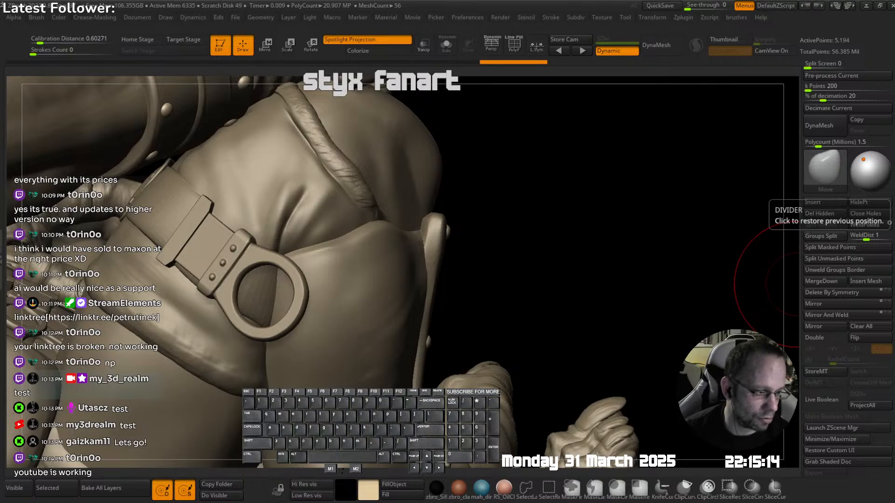
drag(797, 284, 582, 253)
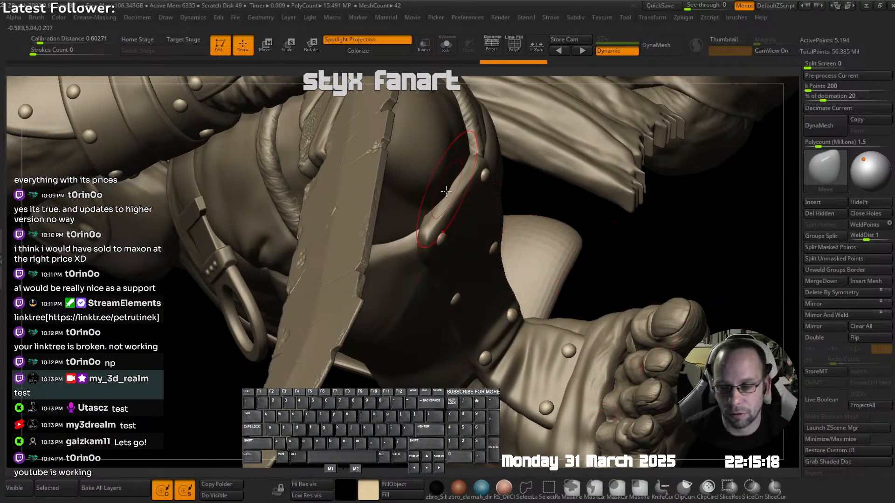
- Make the rear hip cloth active and examine how it sits below the belts
mouse_move(485, 198)
right_down()
mouse_move(506, 228)
mouse_move(454, 222)
mouse_move(472, 233)
mouse_move(513, 152)
mouse_move(452, 252)
mouse_move(449, 271)
mouse_move(466, 292)
mouse_move(494, 257)
mouse_move(474, 269)
right_up()
alt+click(502, 314)
drag(474, 271, 478, 268)
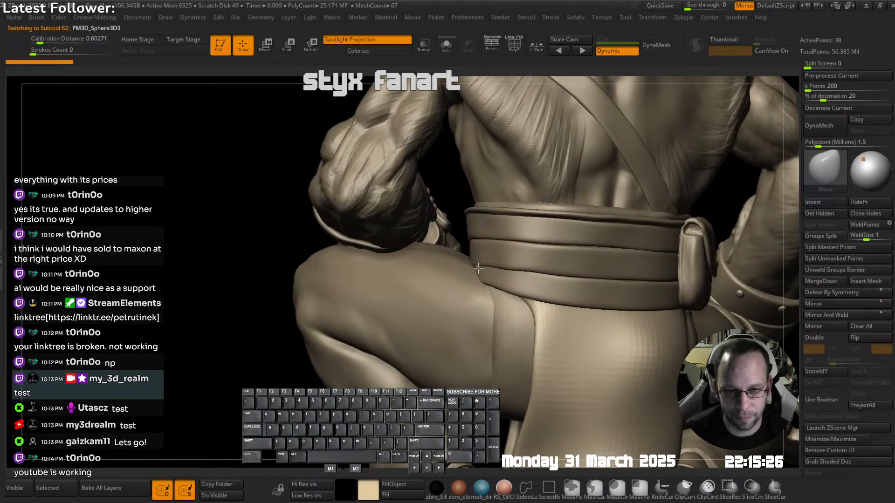
ctrl+right_drag(475, 270, 583, 250)
alt+right_drag(411, 336, 438, 316)
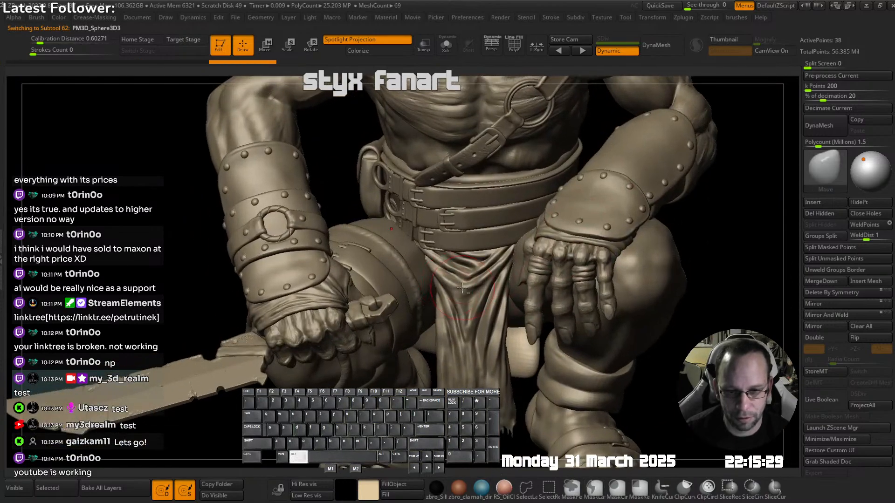
- Make the front loincloth the active subtool and resize the Move brush for adjusting its upper folds
alt+click(461, 280)
right_drag(461, 280, 476, 258)
drag(476, 259, 476, 264)
mouse_move(466, 317)
right_down()
mouse_move(440, 277)
mouse_move(454, 243)
mouse_move(462, 276)
right_up()
key(s)
key(s)
drag(462, 278, 456, 278)
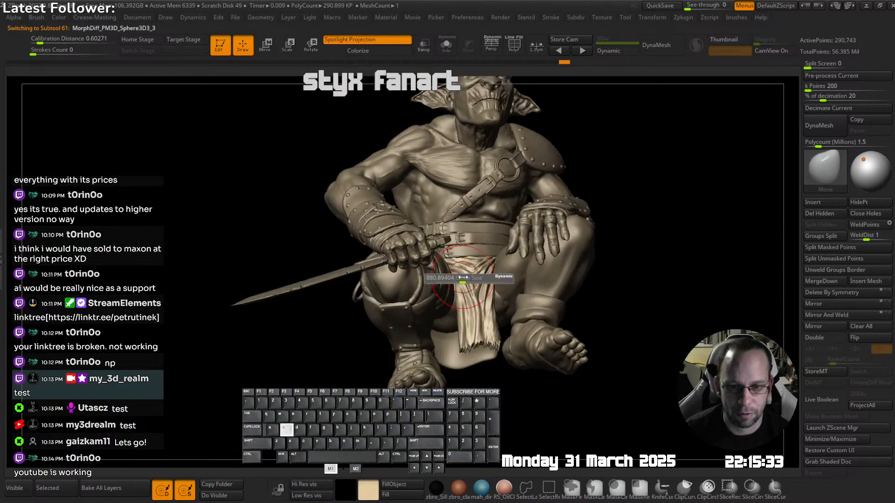
- Examine the whole figure from below, front, back and side to judge the clothing and leg pieces
right_drag(462, 282, 470, 227)
drag(461, 275, 482, 280)
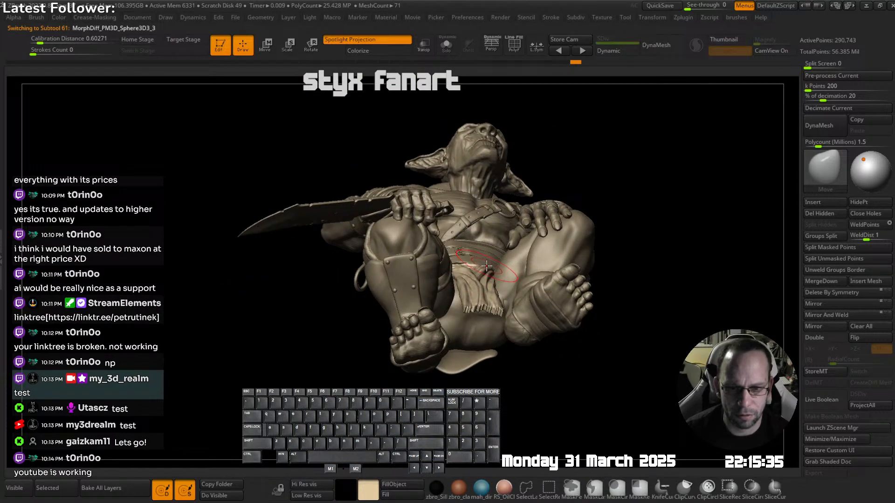
mouse_move(487, 224)
shift+right_down()
mouse_move(502, 263)
mouse_move(517, 225)
shift+right_up()
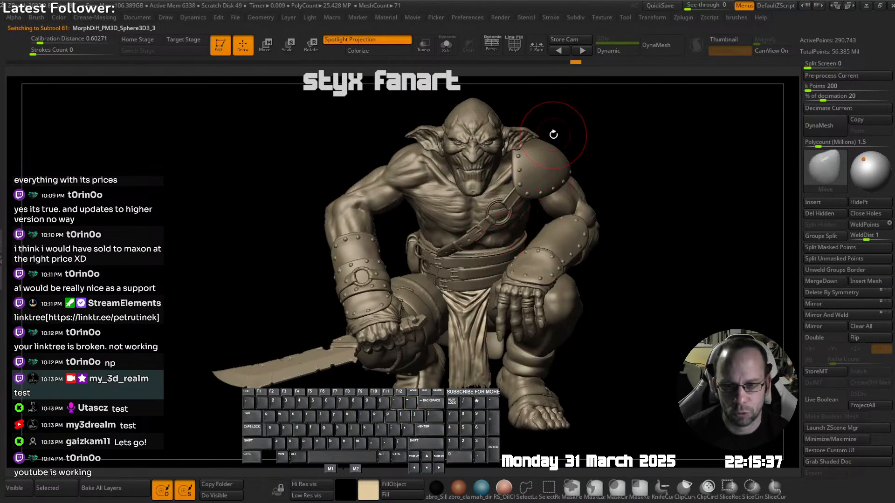
right_drag(581, 260, 506, 268)
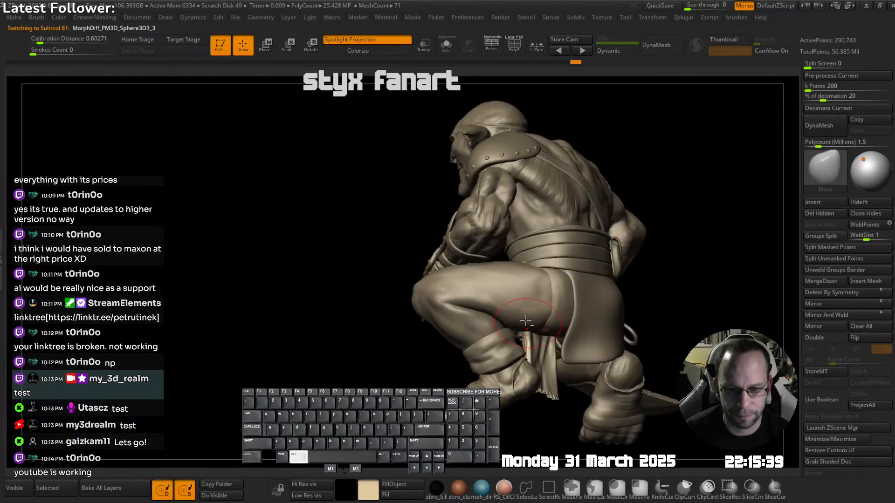
alt+right_drag(529, 329, 569, 250)
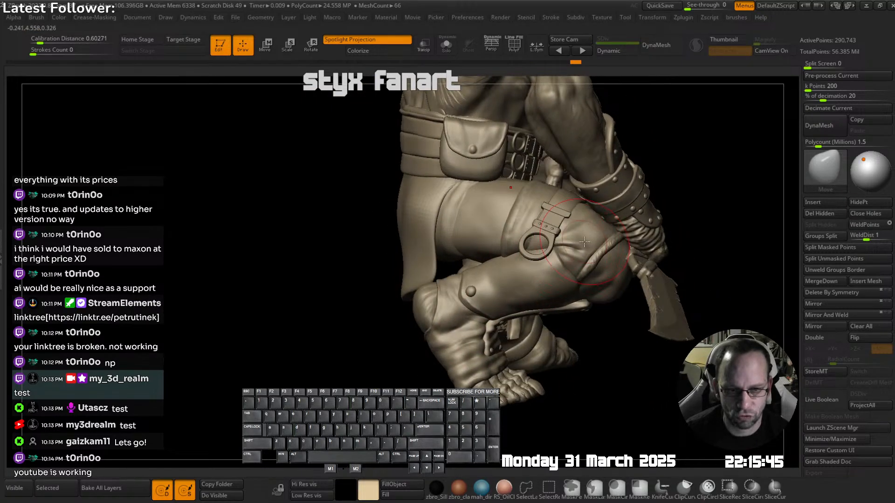
- Make the thigh strap the active subtool and divide its mesh to subdivision level 5
alt+click(569, 250)
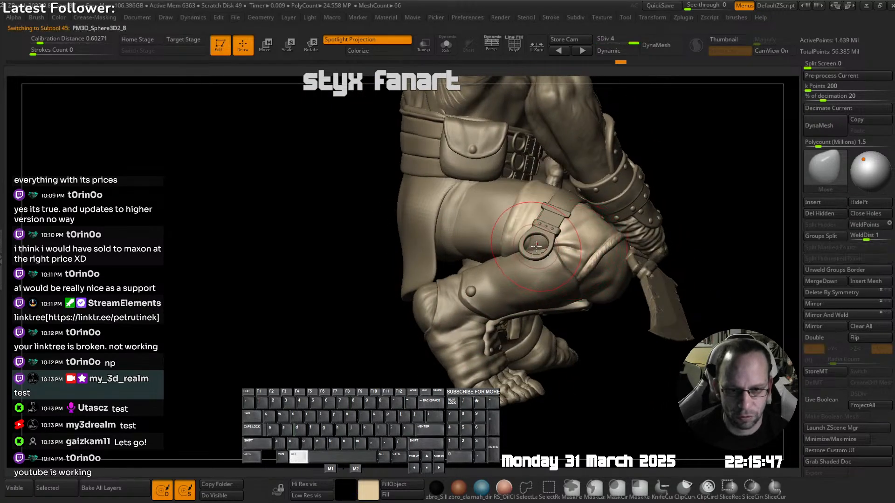
alt+click(554, 218)
ctrl+right_drag(553, 228, 590, 222)
key(d)
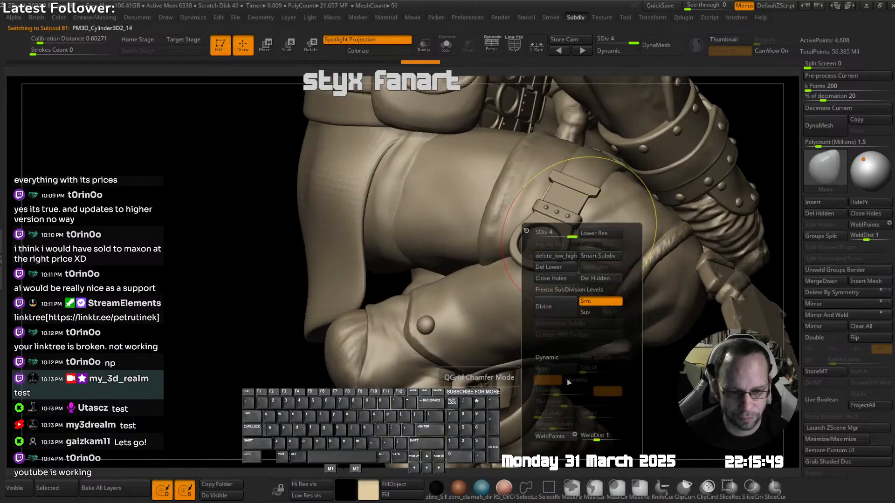
key(ctrl+d)
- Collapse the armor folder in the subtool list and turn on the visibility of the cape folder
right_drag(628, 206, 561, 232)
right_drag(575, 224, 532, 207)
mouse_move(453, 246)
right_down()
mouse_move(475, 219)
mouse_move(446, 175)
mouse_move(457, 253)
right_up()
key(shift+t)
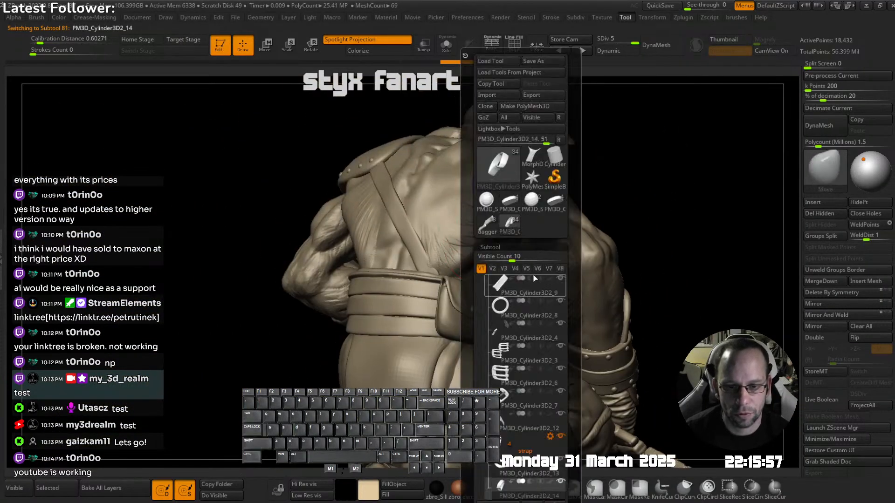
drag(481, 293, 482, 271)
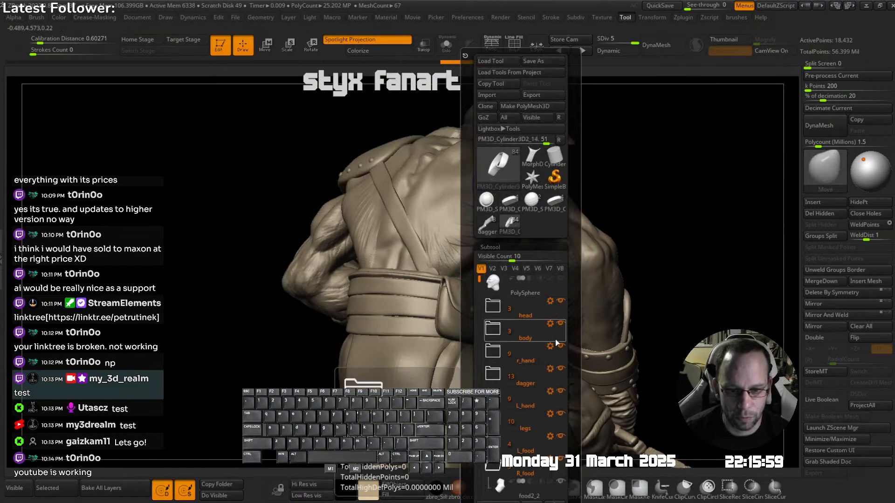
drag(571, 324, 571, 211)
drag(475, 181, 478, 201)
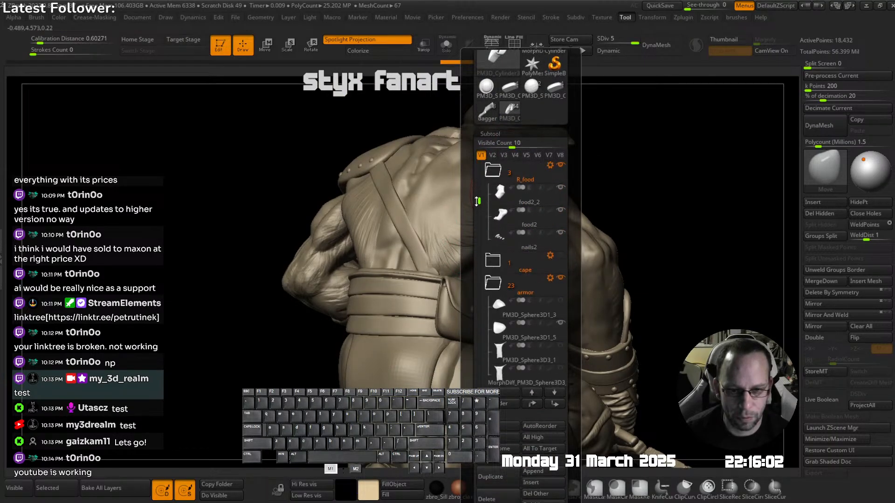
click(536, 277)
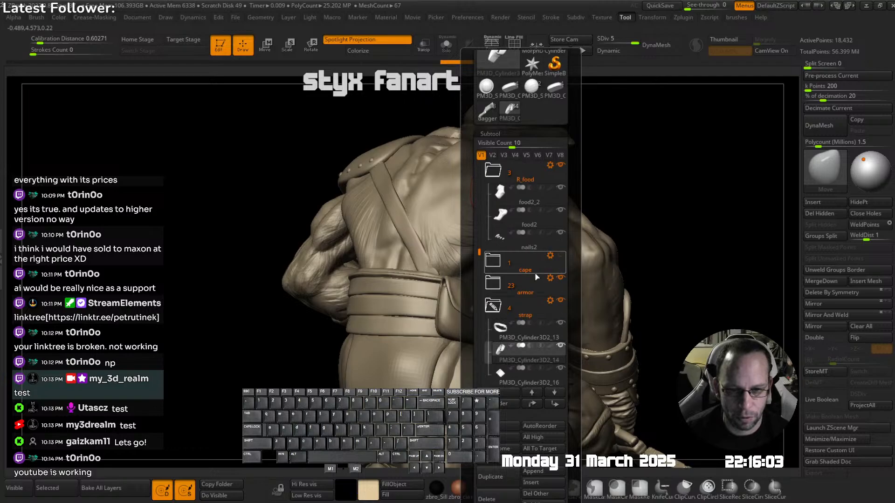
click(561, 257)
- Examine how the hooded cape sits on the head and shoulders from the side, three-quarter and front views
right_drag(695, 196, 448, 173)
right_drag(448, 172, 528, 236)
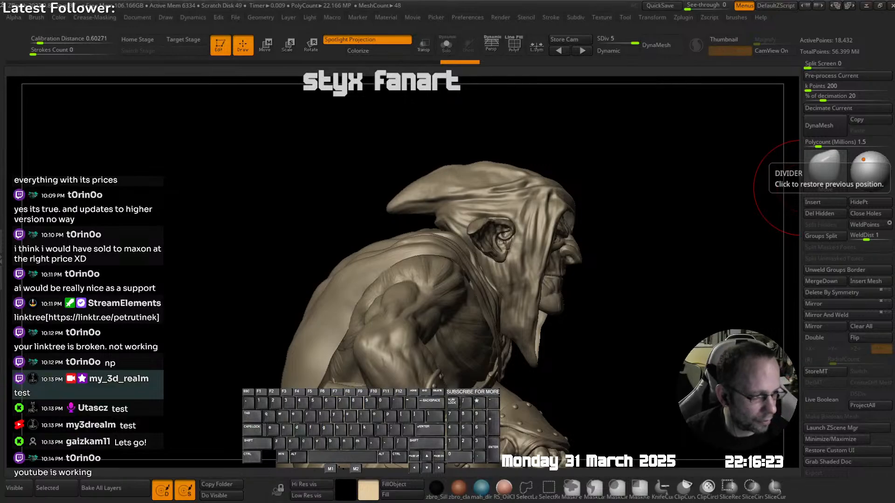
drag(666, 192, 463, 199)
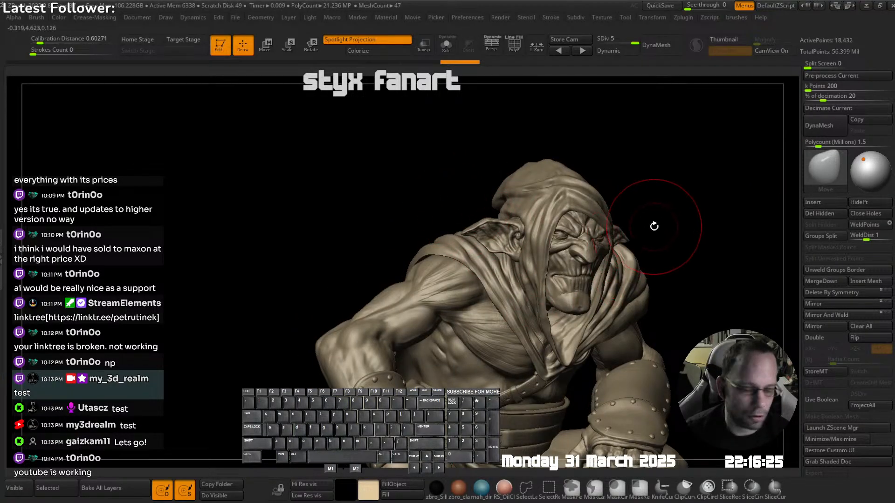
mouse_move(653, 226)
mouse_down()
mouse_move(563, 254)
mouse_move(577, 278)
mouse_up()
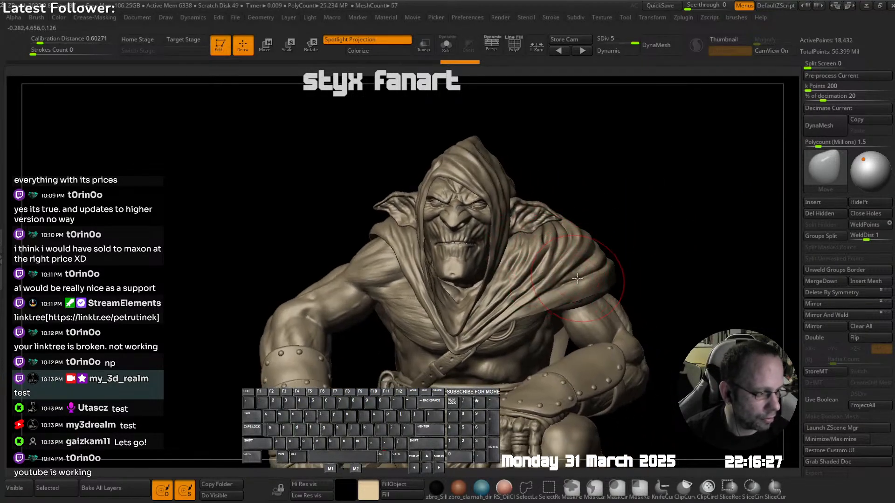
mouse_move(566, 268)
right_down()
mouse_move(520, 268)
mouse_move(599, 226)
mouse_move(521, 234)
mouse_move(577, 266)
mouse_move(514, 199)
mouse_move(555, 220)
right_up()
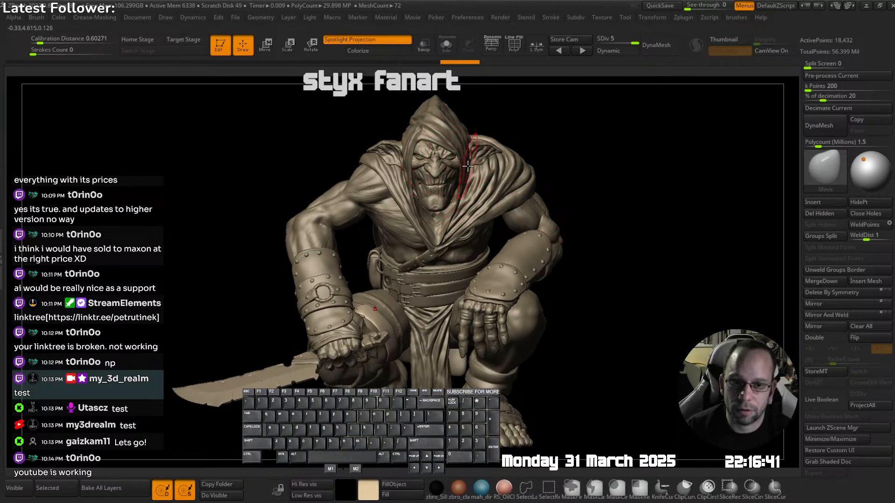
mouse_move(530, 225)
right_down()
mouse_move(477, 204)
mouse_move(481, 152)
mouse_move(464, 205)
mouse_move(471, 191)
mouse_move(446, 175)
mouse_move(495, 176)
mouse_move(480, 191)
mouse_move(483, 175)
right_up()
- Make the hooded cape the active subtool and isolate it to examine its hood openings and shoulder folds
alt+click(477, 203)
key(alt+s)
alt+right_drag(483, 175, 530, 138)
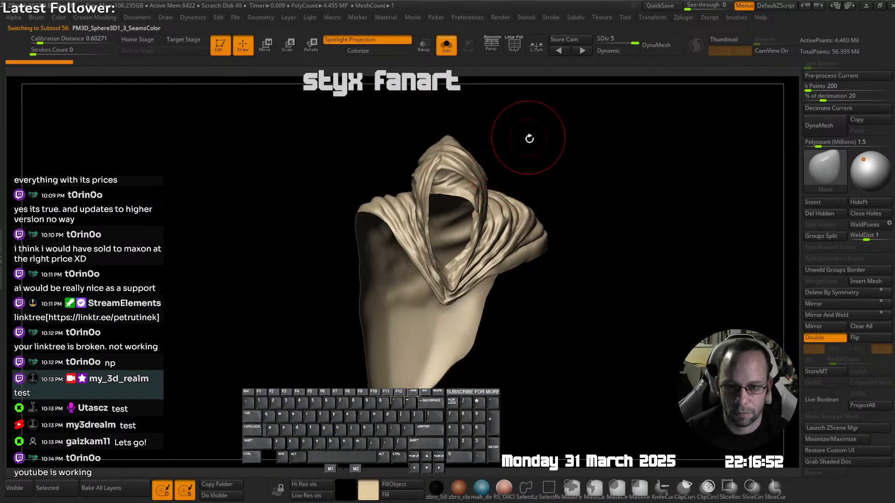
mouse_move(482, 224)
alt+right_down()
mouse_move(469, 208)
mouse_move(485, 200)
mouse_move(452, 203)
mouse_move(524, 198)
alt+right_up()
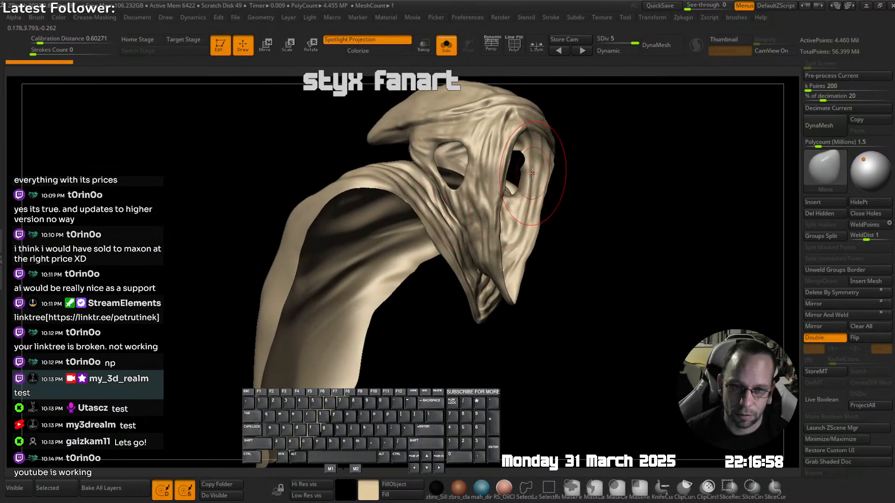
mouse_move(548, 165)
right_down()
mouse_move(505, 158)
mouse_move(483, 199)
mouse_move(471, 191)
mouse_move(567, 151)
right_up()
alt+right_drag(566, 151, 492, 144)
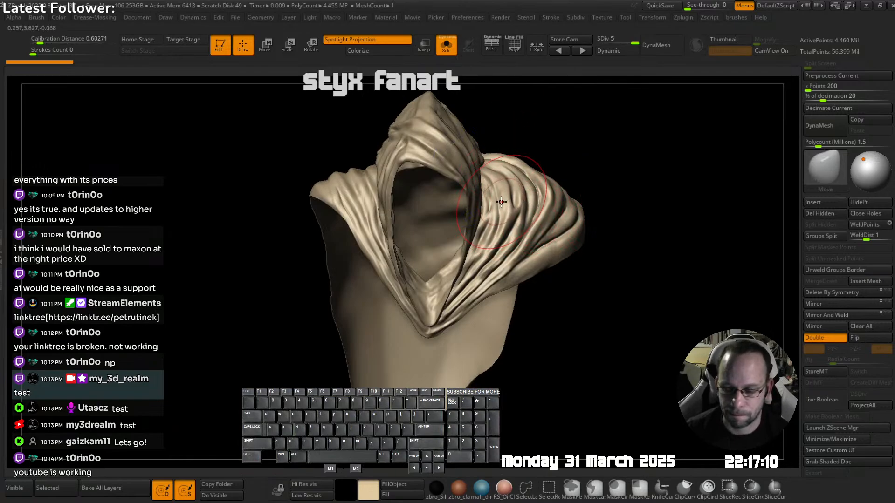
mouse_move(498, 202)
right_down()
mouse_move(434, 207)
mouse_move(510, 210)
right_up()
key(alt+s)
- Lower the hooded cape to subdivision level 2 and resize the Move brush for adjusting its shoulder folds
mouse_move(394, 144)
right_down()
mouse_move(340, 321)
mouse_move(335, 298)
mouse_move(361, 293)
right_up()
shift+drag(342, 281, 354, 299)
key(shift+d)
mouse_move(265, 247)
right_down()
mouse_move(300, 216)
mouse_move(284, 234)
mouse_move(401, 210)
mouse_move(356, 213)
mouse_move(383, 254)
mouse_move(459, 231)
mouse_move(488, 258)
right_up()
key(space)
click(258, 156)
key(Escape)
key(s)
key(s)
- Adjust the cape's folds beside the neck and over the studded shoulder with the Move brush, from front, side and back
drag(487, 249, 483, 219)
right_drag(489, 221, 507, 180)
key(ctrl+z)
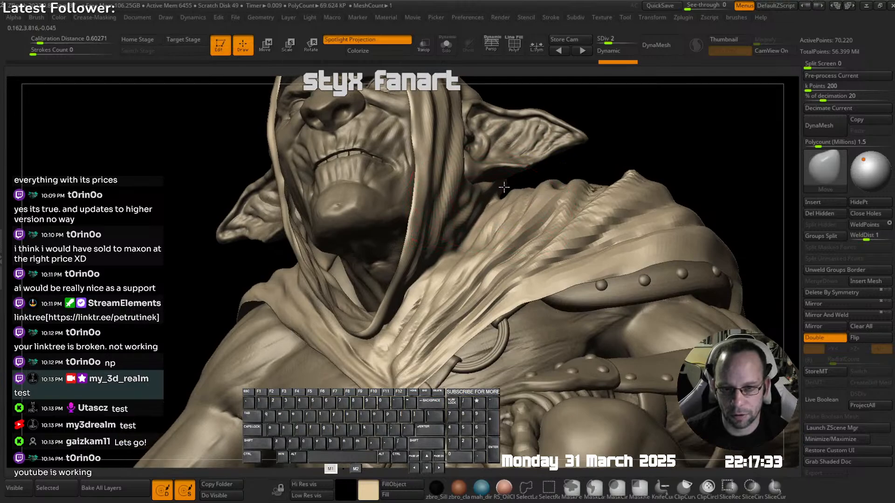
drag(504, 187, 508, 182)
mouse_move(520, 196)
ctrl+right_down()
mouse_move(506, 136)
mouse_move(575, 196)
mouse_move(552, 206)
ctrl+right_up()
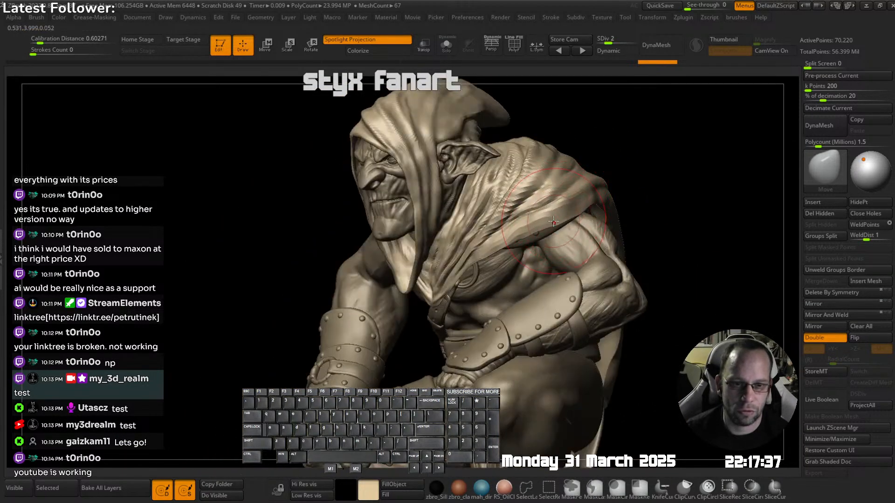
drag(553, 222, 569, 209)
mouse_move(587, 185)
shift+right_down()
mouse_move(569, 196)
mouse_move(613, 160)
mouse_move(554, 187)
mouse_move(509, 140)
mouse_move(505, 208)
mouse_move(580, 169)
mouse_move(546, 175)
mouse_move(562, 191)
mouse_move(592, 182)
mouse_move(531, 206)
shift+right_up()
alt+click(553, 187)
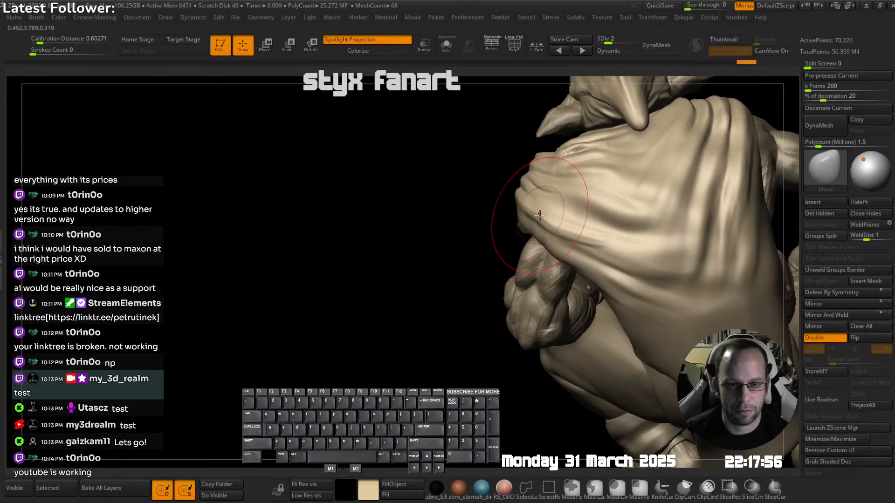
drag(540, 215, 554, 215)
- Check the whole figure with the adjusted cape from the front and save the project
mouse_move(555, 215)
right_down()
mouse_move(611, 216)
mouse_move(552, 209)
mouse_move(572, 139)
right_up()
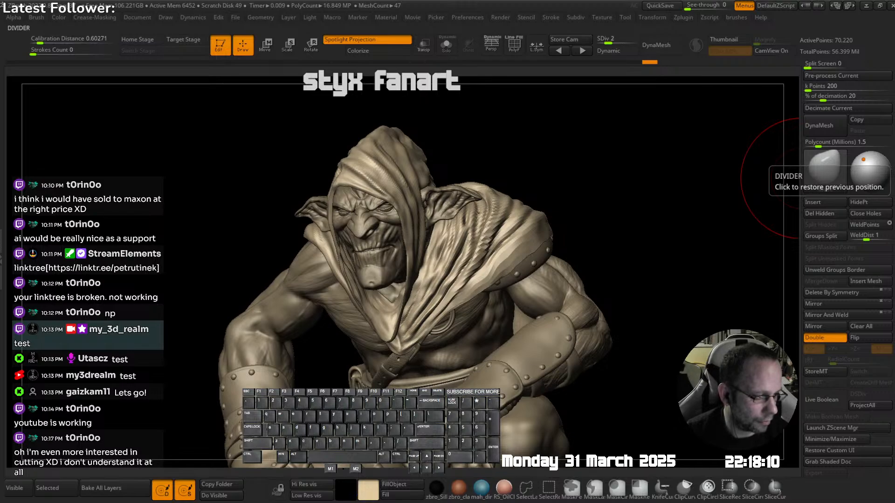
right_drag(648, 205, 536, 190)
mouse_move(536, 190)
alt+right_down()
mouse_move(492, 191)
mouse_move(491, 211)
alt+right_up()
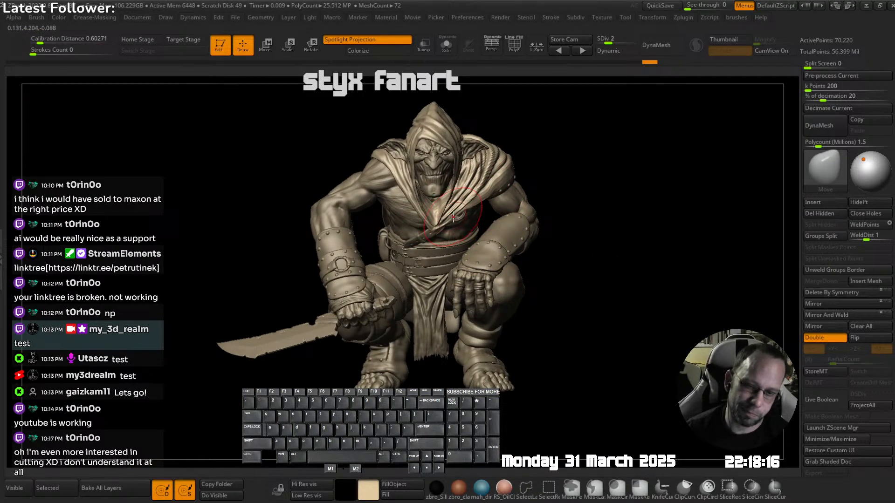
right_drag(441, 214, 488, 202)
key(ctrl+s)
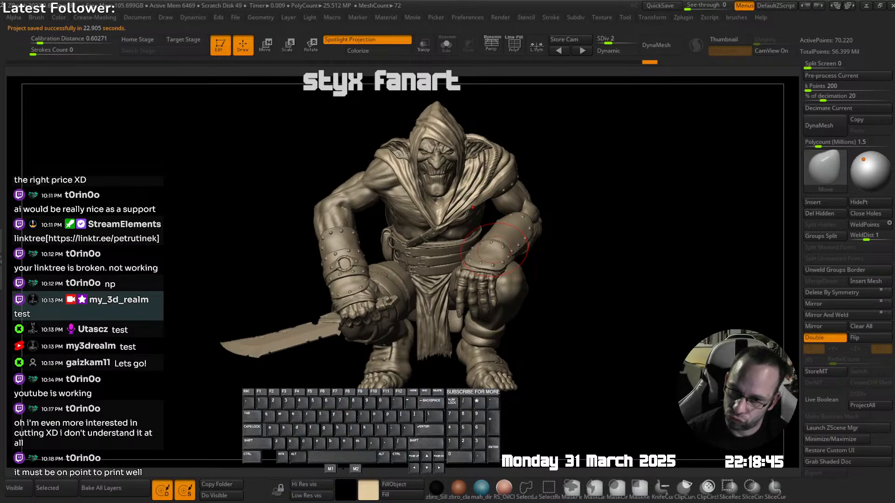
- Make the head the active subtool and isolate it in a side view
right_drag(412, 235, 506, 223)
mouse_move(487, 163)
alt+right_down()
mouse_move(469, 178)
mouse_move(472, 165)
alt+right_up()
right_drag(509, 233, 578, 204)
alt+click(475, 176)
key(1)
alt+right_drag(448, 168, 466, 219)
right_drag(467, 219, 566, 205)
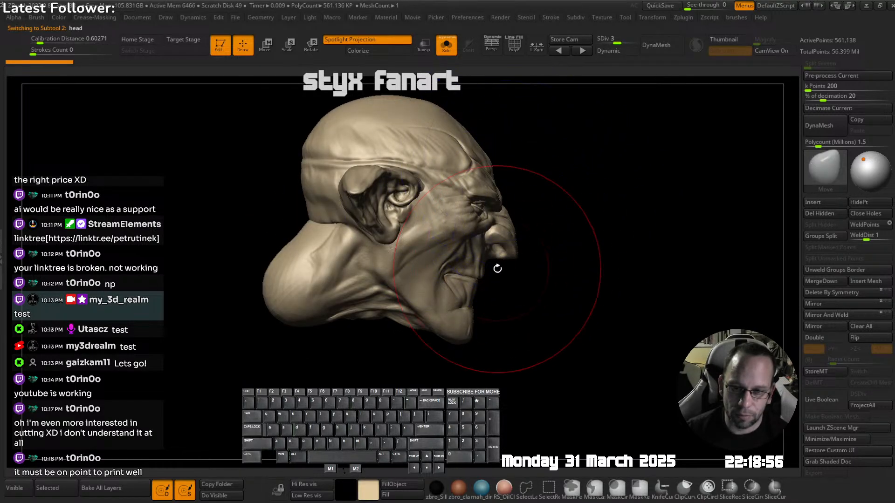
ctrl+right_drag(498, 268, 546, 186)
- Insert a cube as a new subtool in the head folder and show the other subtools again
key(shift+t)
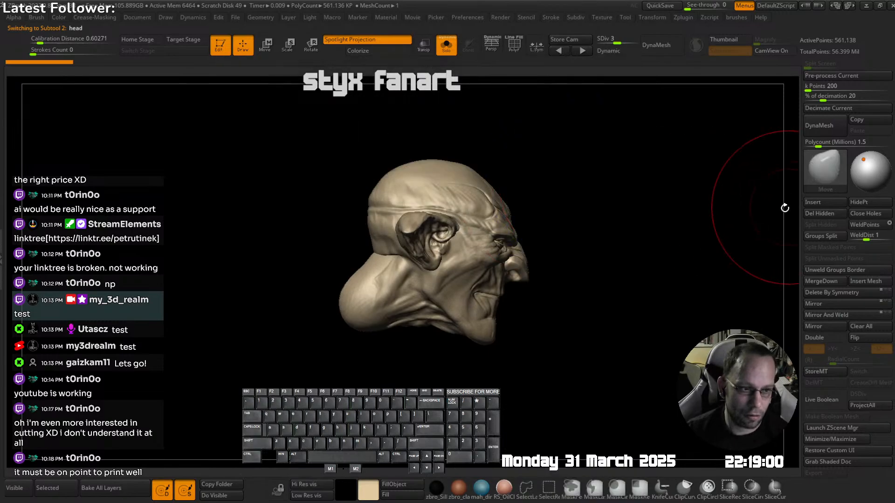
key(shift+t)
click(553, 287)
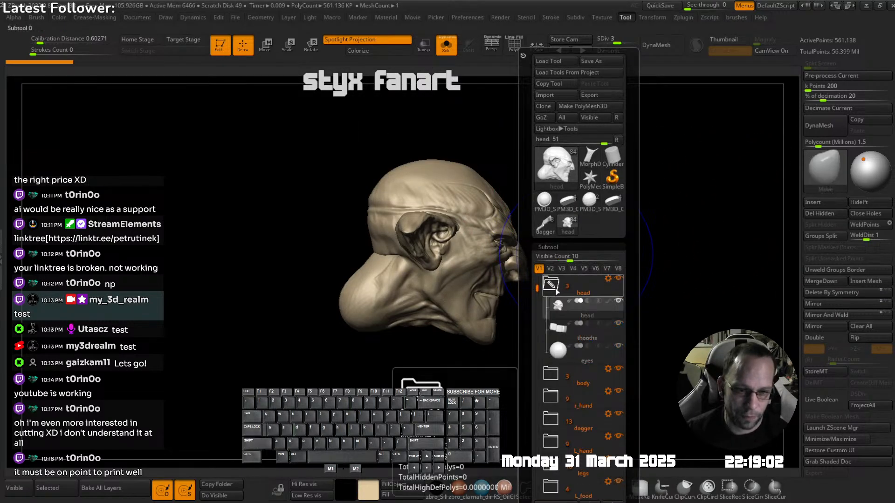
click(828, 203)
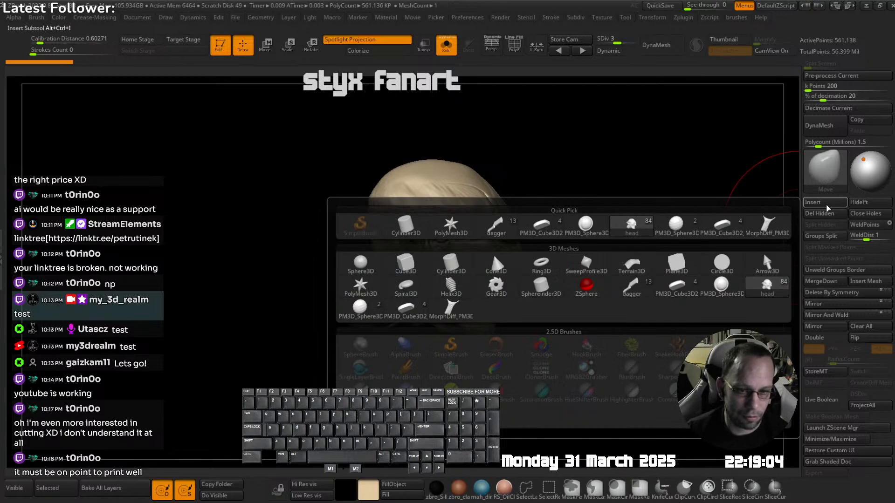
click(406, 263)
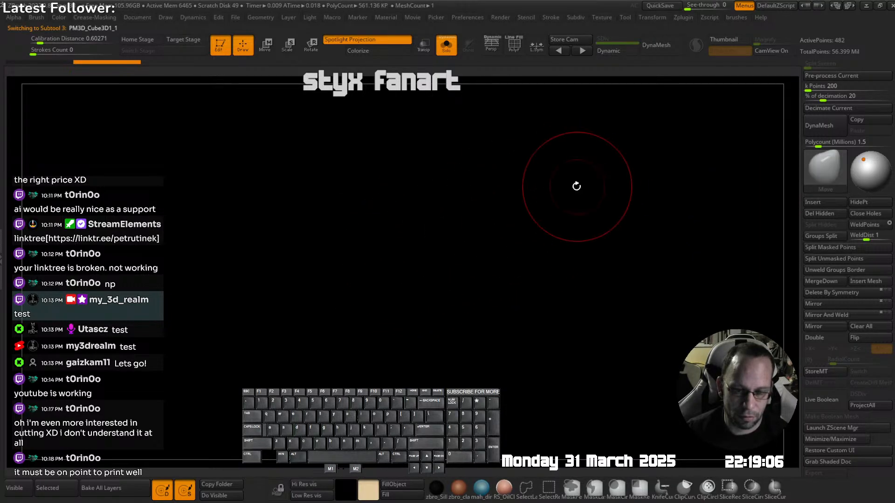
key(ctrl+shift+s)
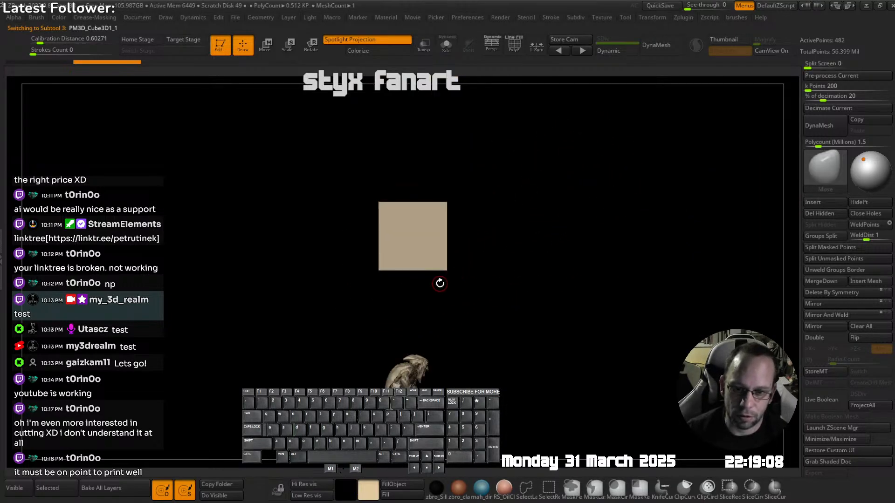
- Move the cube down beside the head and hide every folder except head
key(w)
key(y)
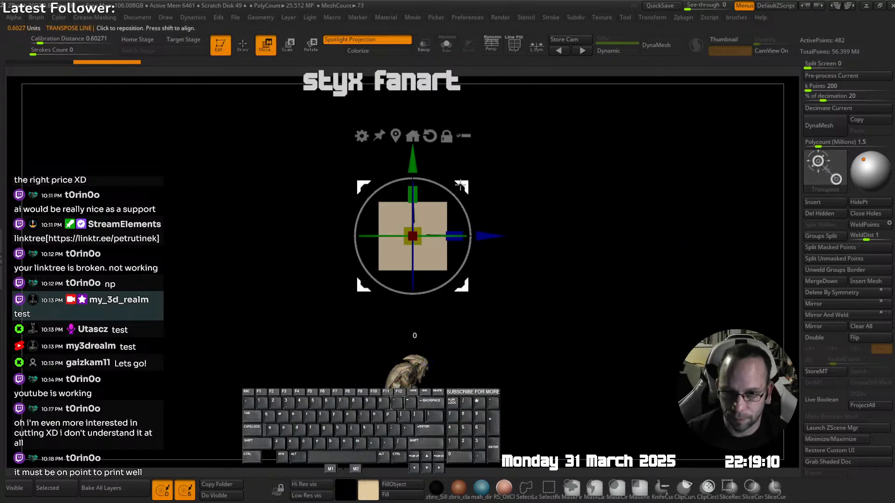
drag(464, 186, 504, 312)
key(F1)
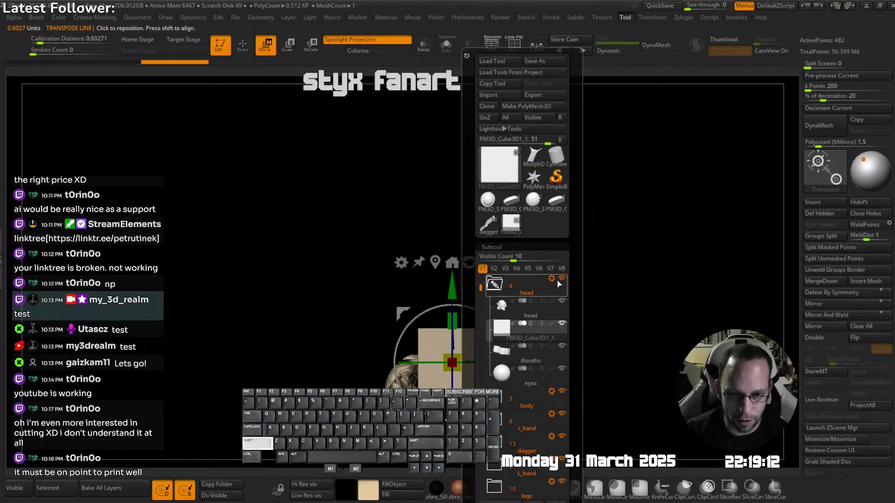
mouse_move(563, 308)
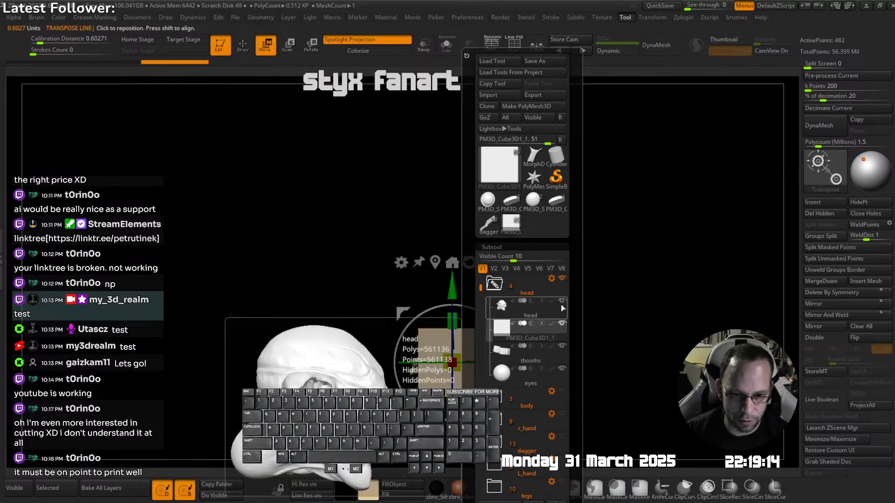
ctrl+right_drag(455, 322, 542, 294)
drag(555, 312, 555, 313)
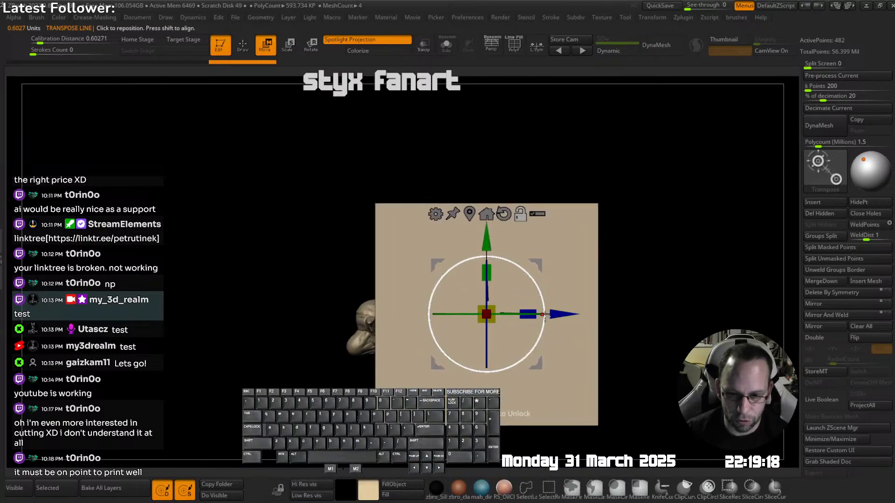
alt+right_drag(543, 322, 484, 262)
right_drag(484, 262, 511, 247)
right_drag(511, 247, 533, 224)
- Place the cube above the head in the subtool list and set the head subtool to Boolean subtraction
key(shift+t)
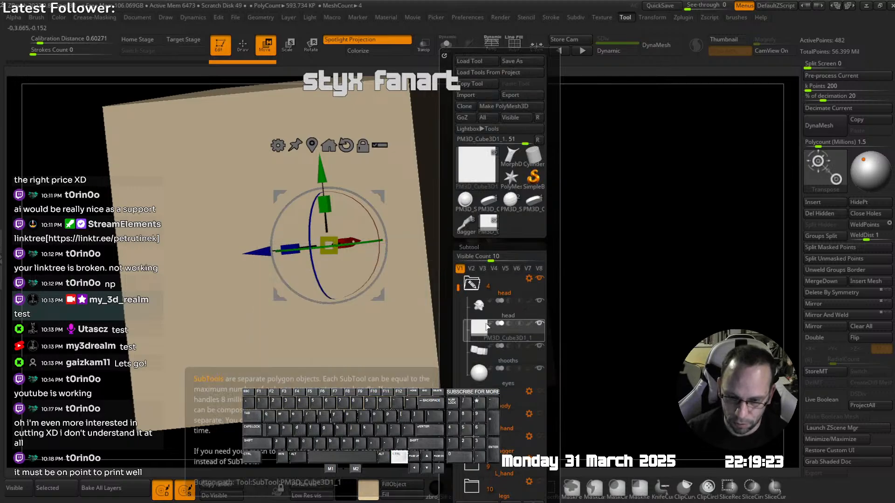
key(ctrl+Up)
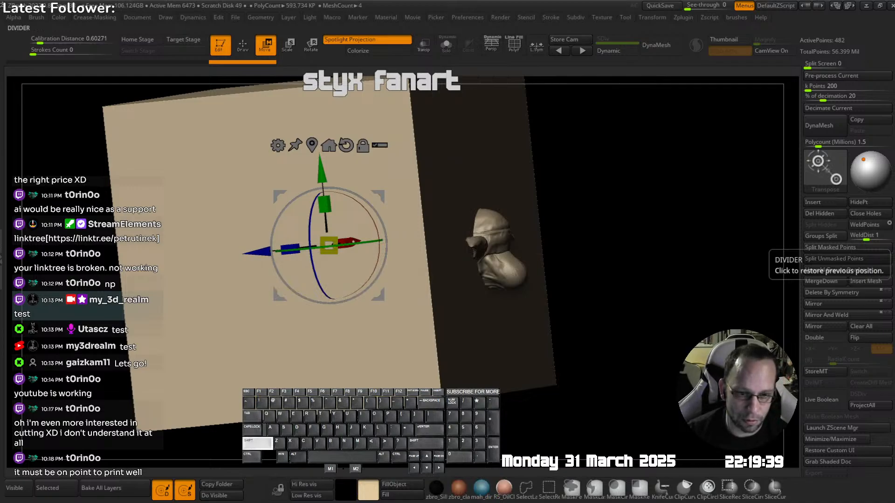
key(q)
key(shift+t)
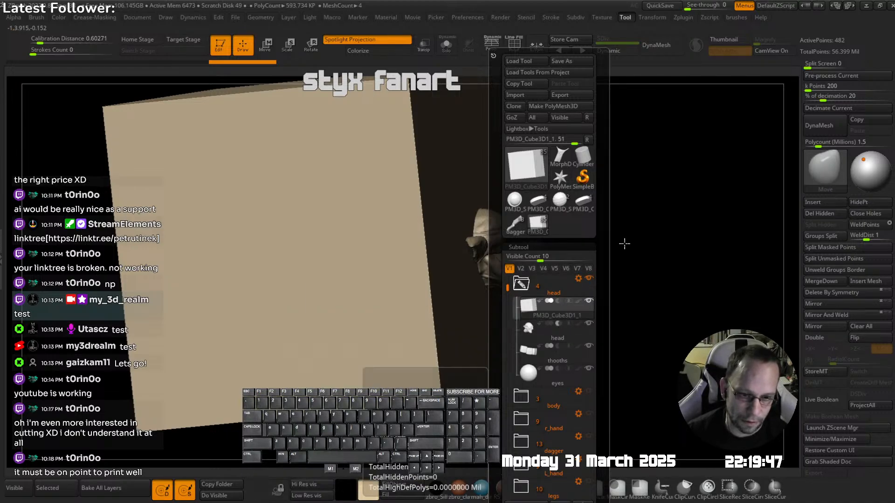
click(558, 329)
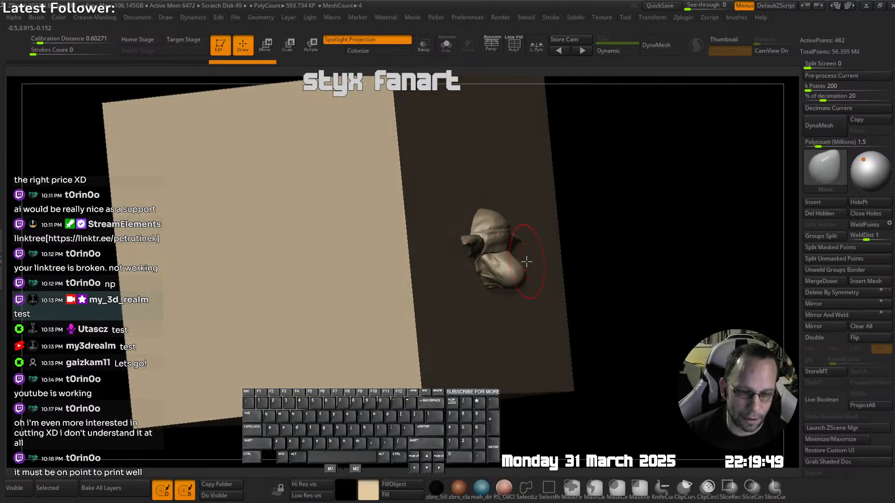
- Turn on Live Boolean in the render settings to preview the head cut out of the cube
key(shift+t)
scroll(594, 289, down, 10)
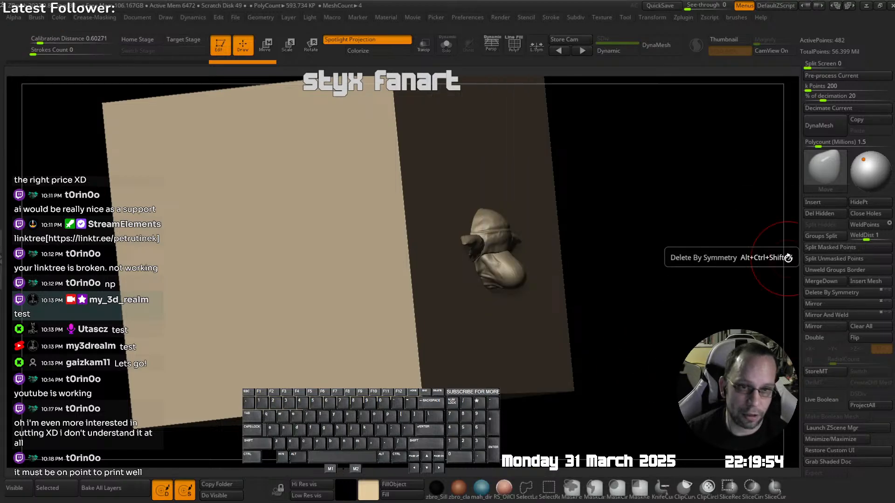
click(501, 19)
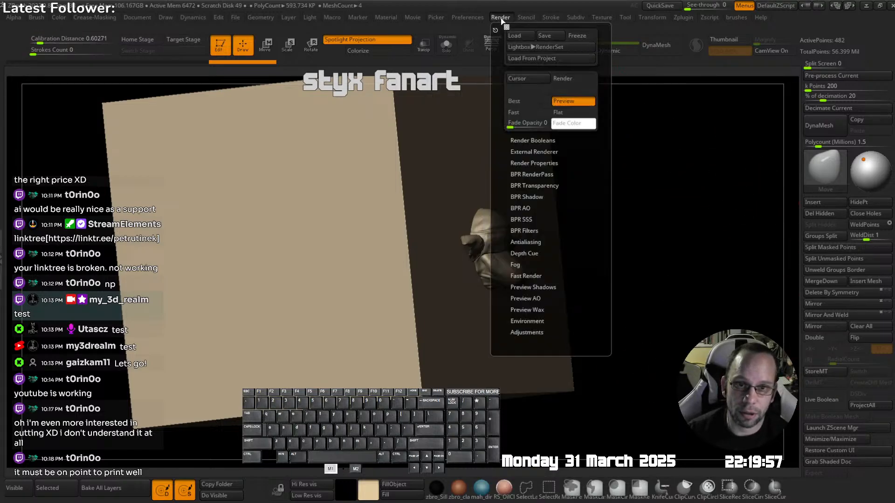
click(536, 140)
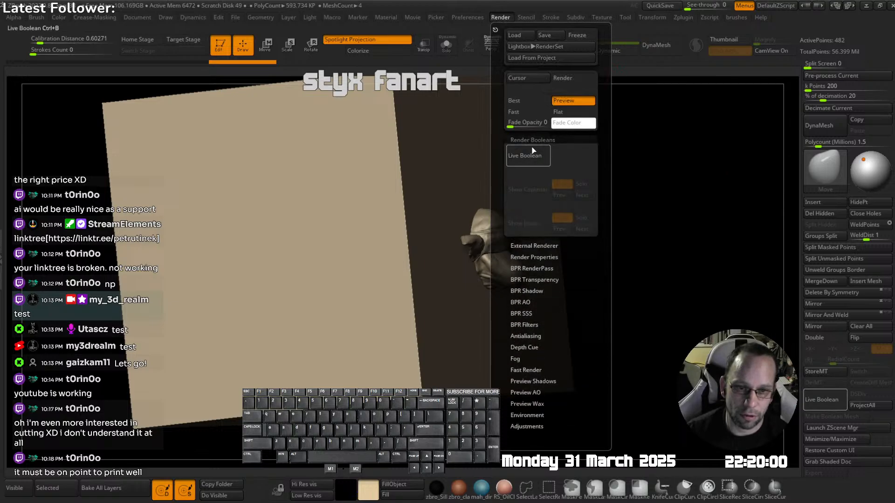
click(530, 159)
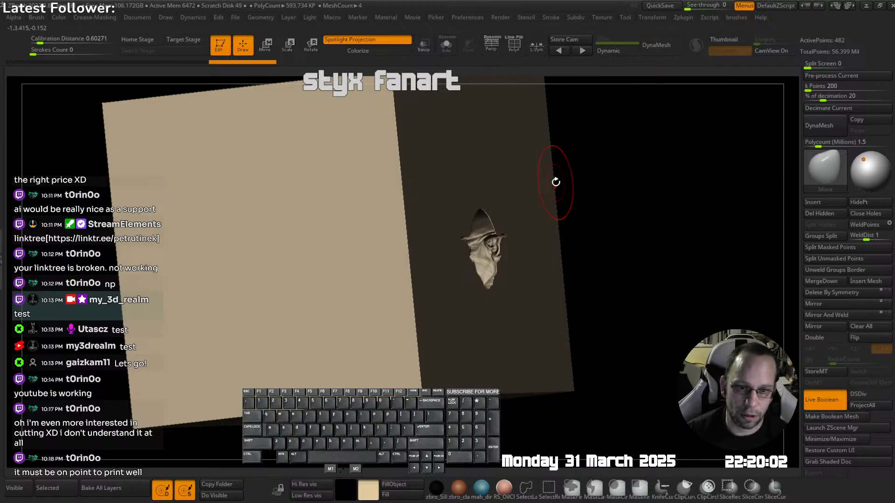
- Reposition the cube around the head from a side view, sliding it backward along Z
ctrl+right_drag(556, 182, 481, 237)
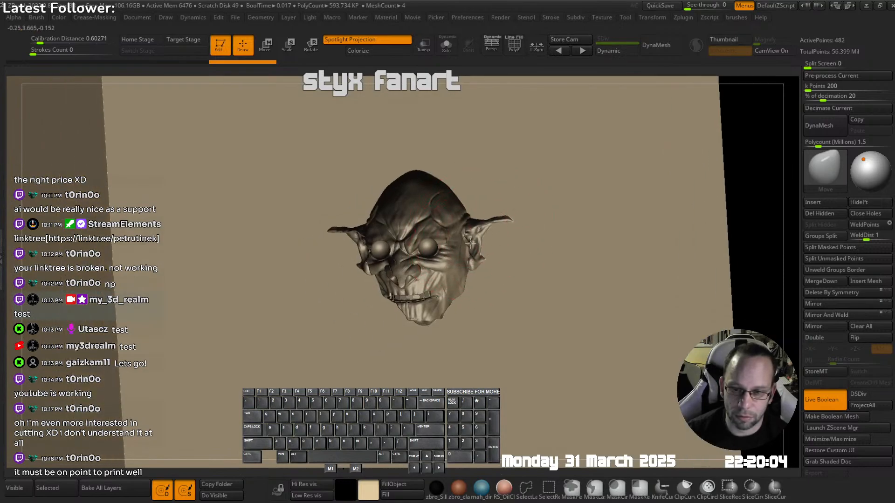
mouse_move(440, 331)
right_down()
mouse_move(452, 280)
mouse_move(457, 300)
mouse_move(492, 326)
mouse_move(501, 312)
mouse_move(470, 223)
mouse_move(439, 215)
mouse_move(482, 205)
mouse_move(486, 244)
right_up()
ctrl+right_drag(524, 192, 541, 155)
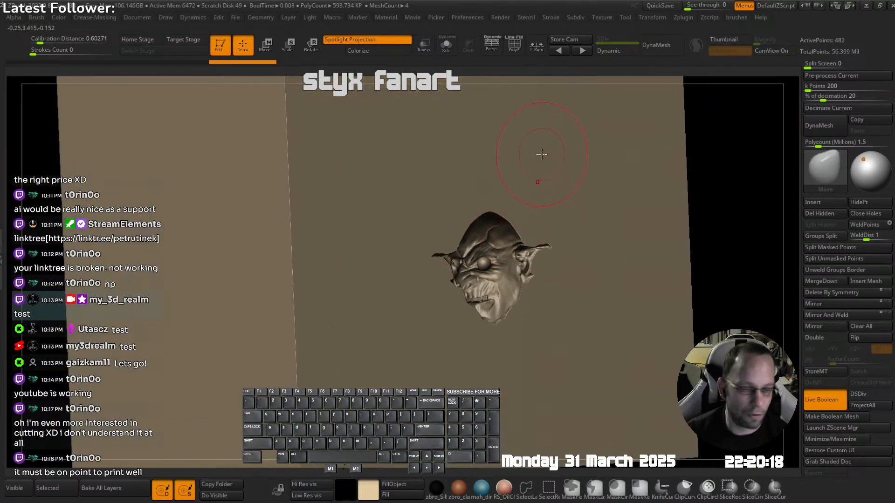
right_drag(560, 214, 522, 225)
right_drag(522, 225, 489, 220)
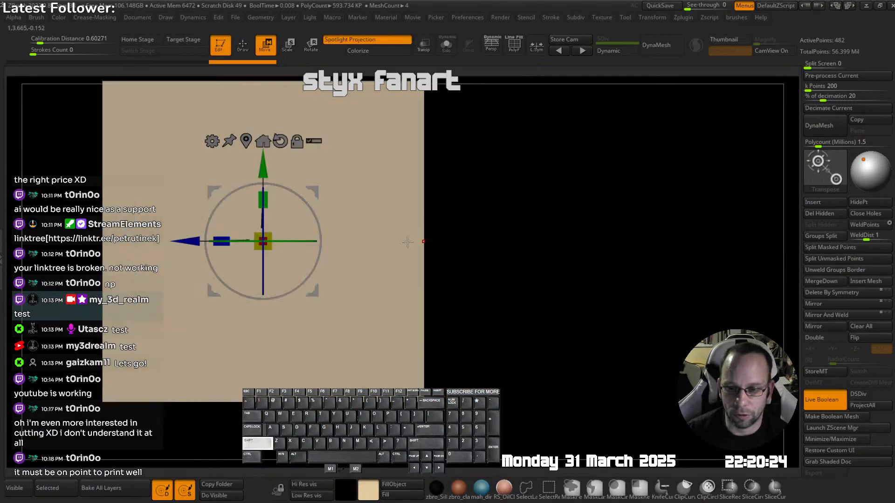
alt+right_drag(290, 232, 380, 235)
drag(356, 243, 362, 270)
right_drag(391, 236, 370, 252)
drag(315, 219, 392, 230)
- Move the cube forward along Z and raise it along Y to change where it overlaps the head
ctrl+right_drag(592, 163, 601, 200)
right_drag(602, 200, 540, 282)
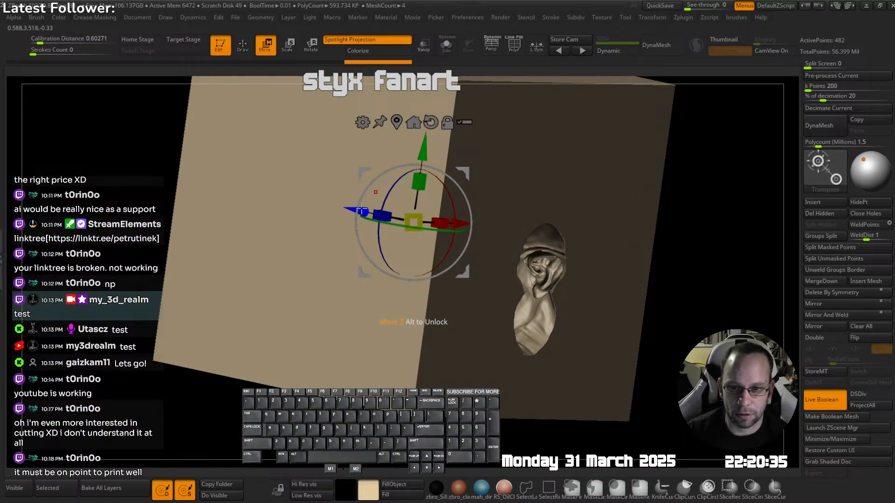
drag(367, 208, 309, 186)
mouse_move(440, 219)
ctrl+right_down()
mouse_move(446, 179)
mouse_move(443, 216)
ctrl+right_up()
right_drag(443, 215, 541, 213)
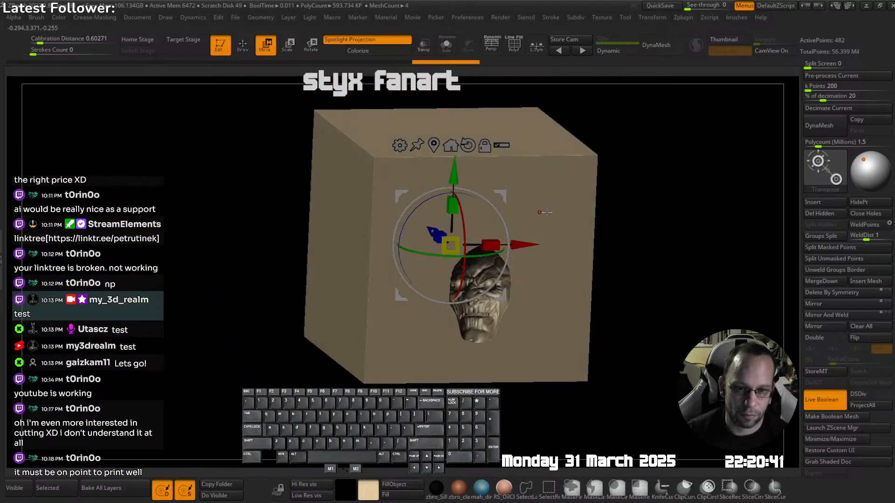
drag(452, 172, 451, 123)
alt+right_drag(451, 124, 430, 181)
- Place the cube last in the head folder, below the eyes subtool, and set it to Boolean intersection
key(shift+t)
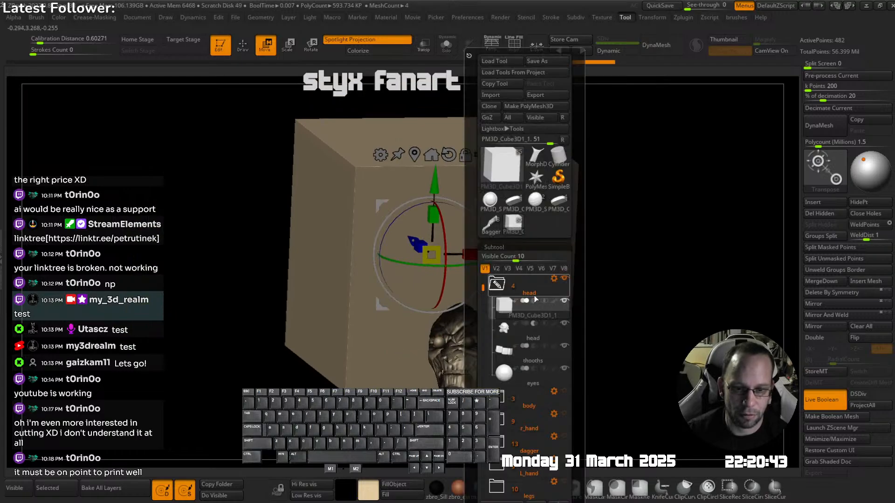
mouse_move(529, 327)
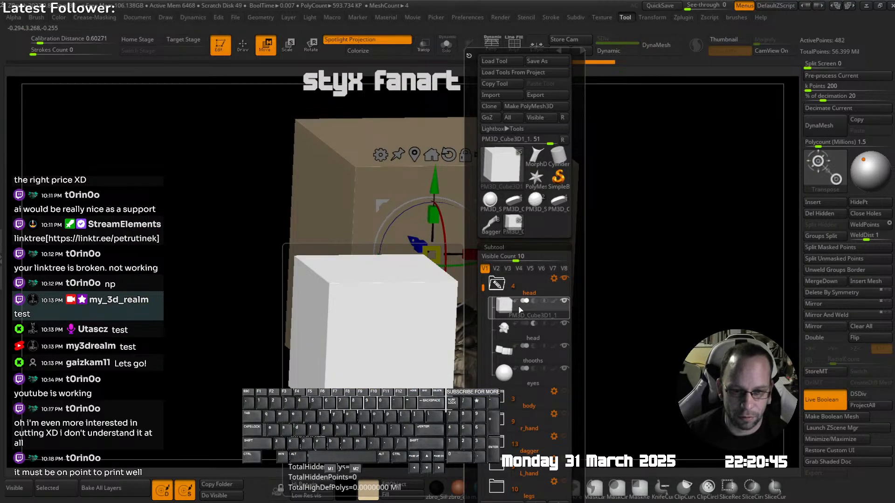
drag(509, 309, 523, 378)
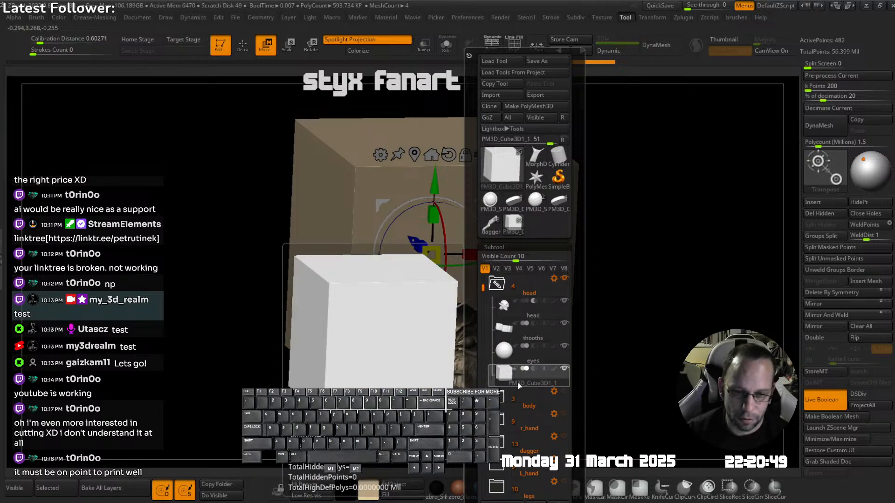
click(545, 369)
right_drag(492, 309, 460, 229)
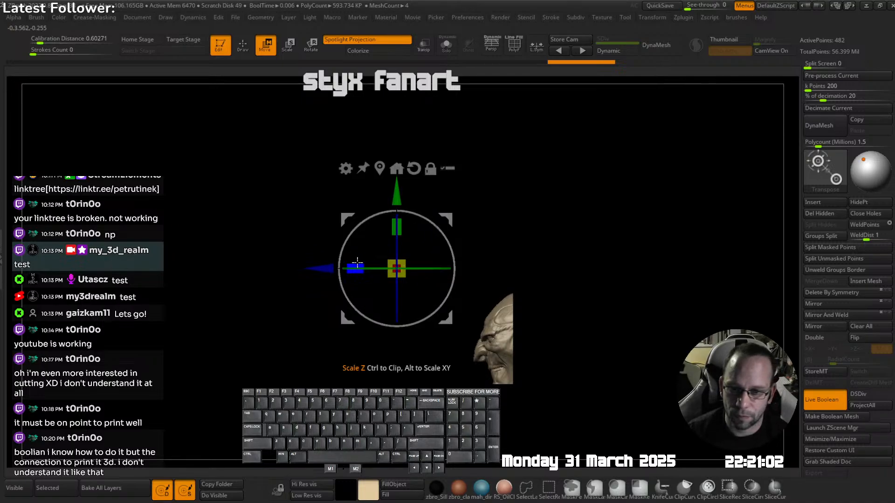
- Scale the cutting cube thinner along Z and shift it backward through the head
drag(357, 262, 414, 266)
key(shift+f)
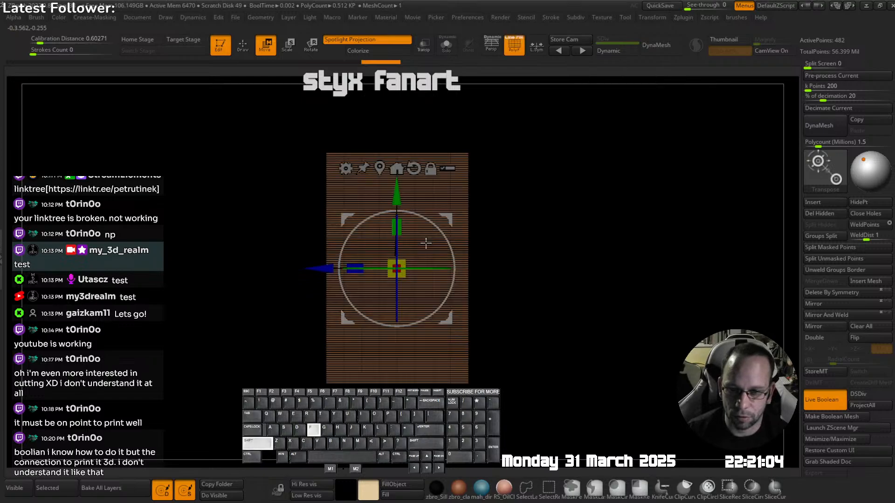
right_drag(420, 247, 426, 278)
drag(357, 241, 396, 250)
key(shift+f)
drag(324, 241, 399, 239)
- Fine-tune the cutting cube's depth along Z so the cut runs behind the face
right_drag(442, 249, 451, 225)
drag(462, 165, 461, 202)
ctrl+right_drag(451, 240, 487, 254)
right_drag(487, 254, 452, 228)
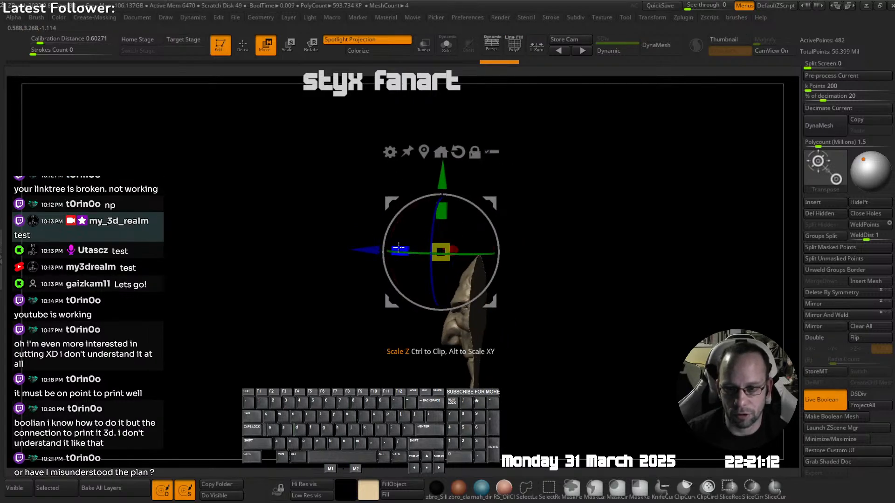
right_drag(399, 247, 439, 230)
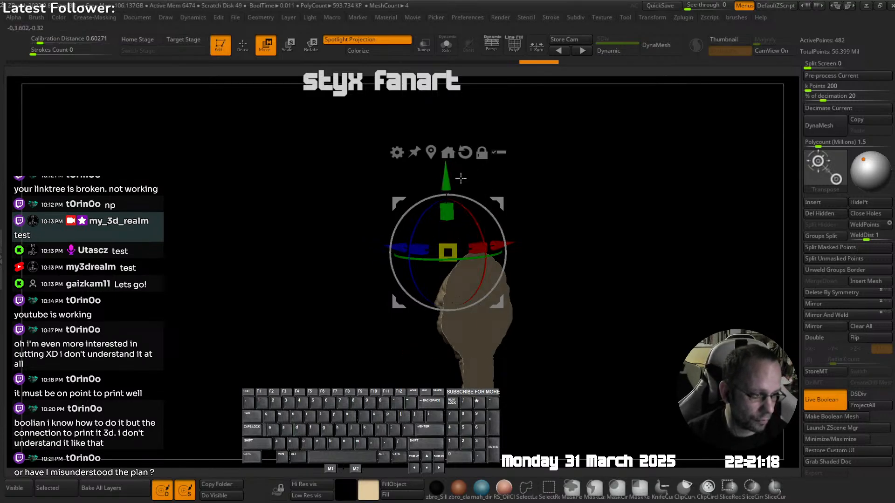
right_drag(448, 222, 426, 252)
drag(407, 237, 443, 238)
- Inspect the cut head from the front, side and back, and check the boolean modes of the head's subtools
alt+right_drag(455, 349, 471, 256)
right_drag(470, 257, 507, 217)
key(F1)
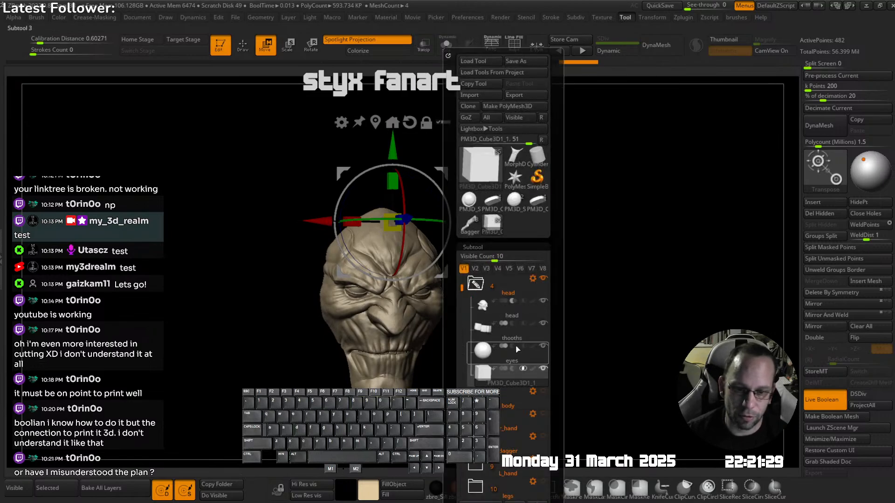
right_drag(576, 322, 474, 264)
key(F1)
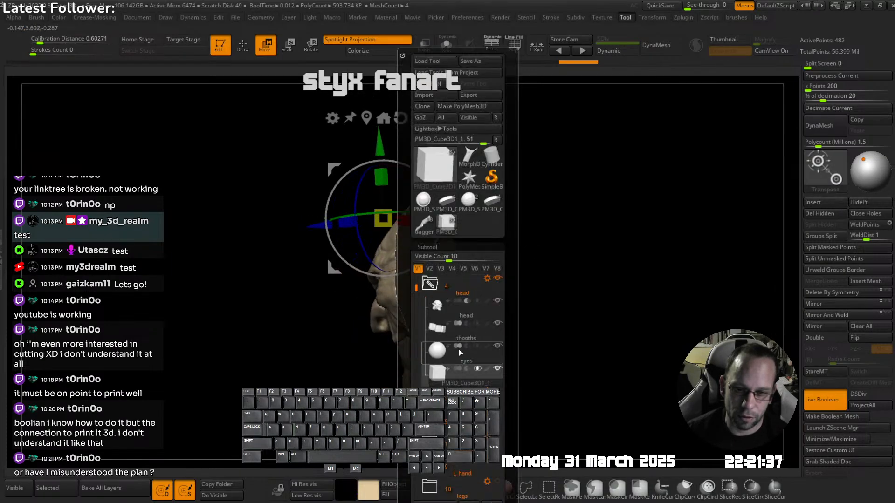
mouse_move(443, 332)
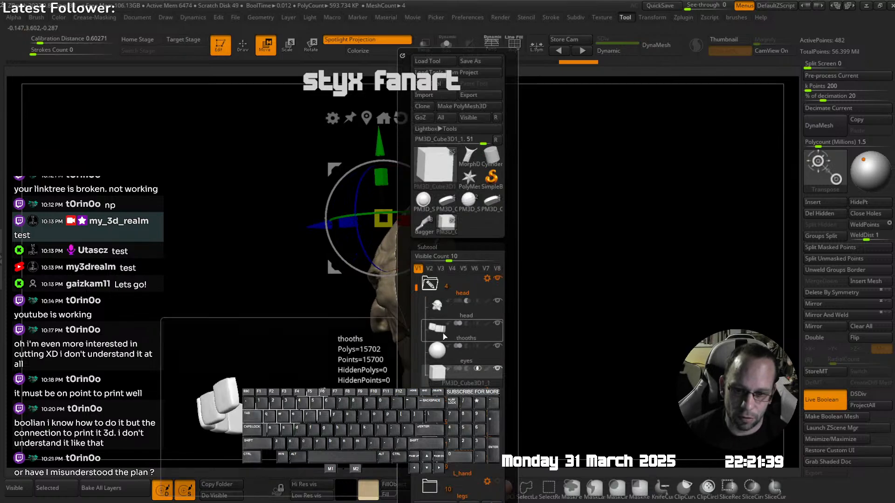
mouse_move(473, 374)
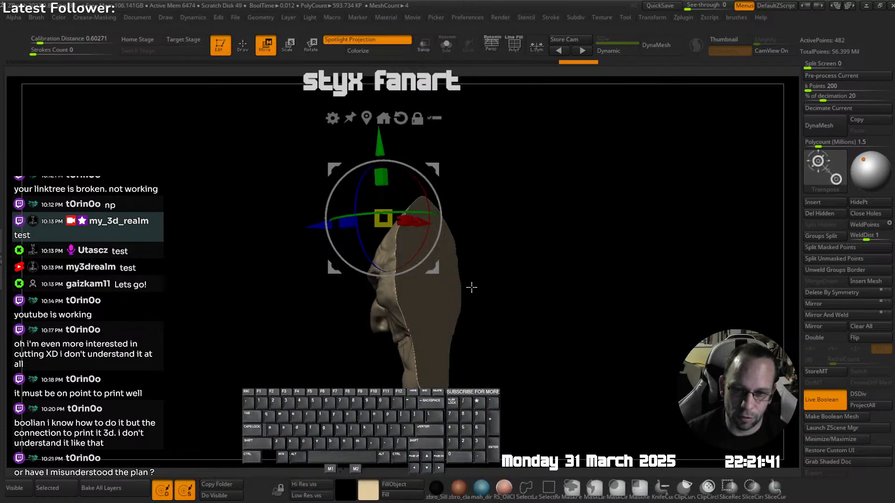
right_drag(471, 287, 366, 284)
alt+right_drag(384, 251, 384, 271)
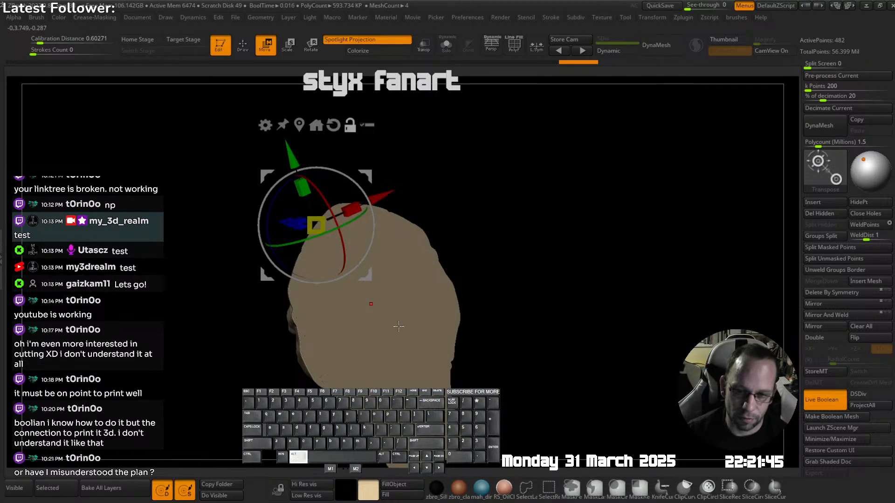
mouse_move(410, 305)
right_down()
mouse_move(462, 251)
mouse_move(416, 270)
mouse_move(477, 259)
mouse_move(507, 238)
mouse_move(512, 206)
mouse_move(529, 189)
right_up()
drag(535, 185, 467, 181)
alt+right_drag(496, 207, 582, 250)
- Undo a trial Z stretch of the cutting cube, move it toward the face along Z and check its wireframe
drag(523, 227, 633, 229)
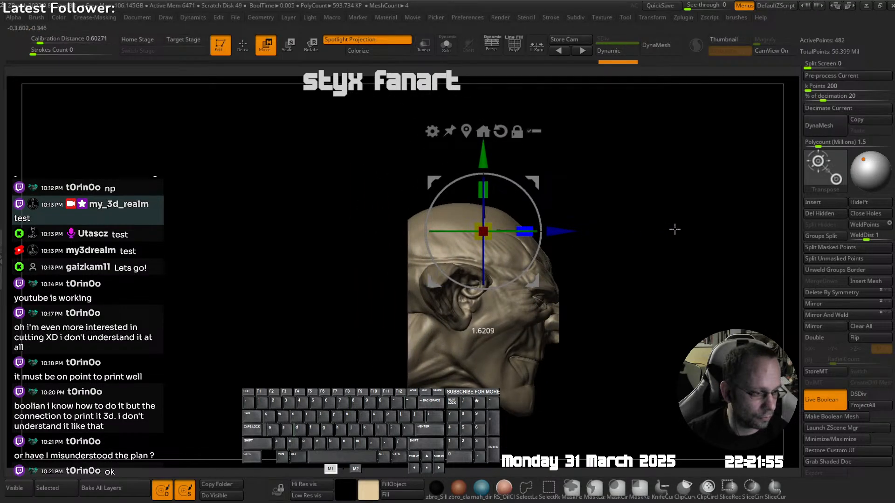
key(ctrl+z)
drag(561, 232, 595, 233)
key(shift+f)
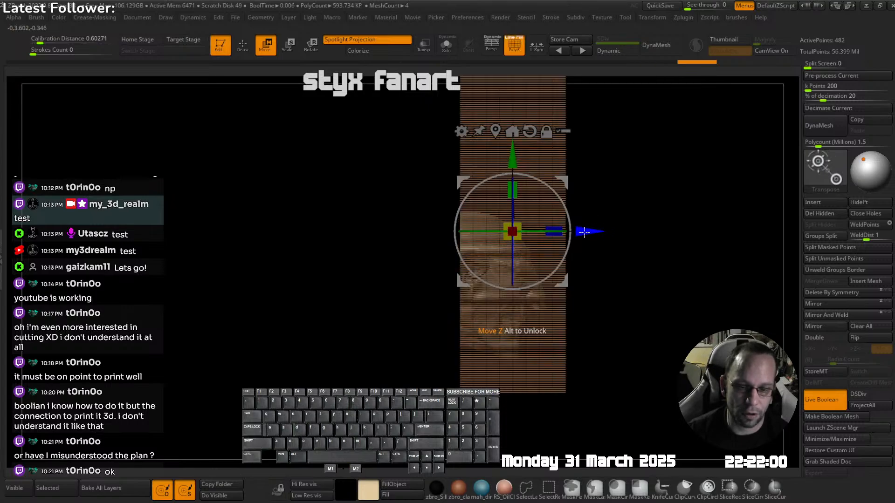
mouse_move(585, 231)
right_down()
mouse_move(589, 258)
mouse_move(583, 248)
right_up()
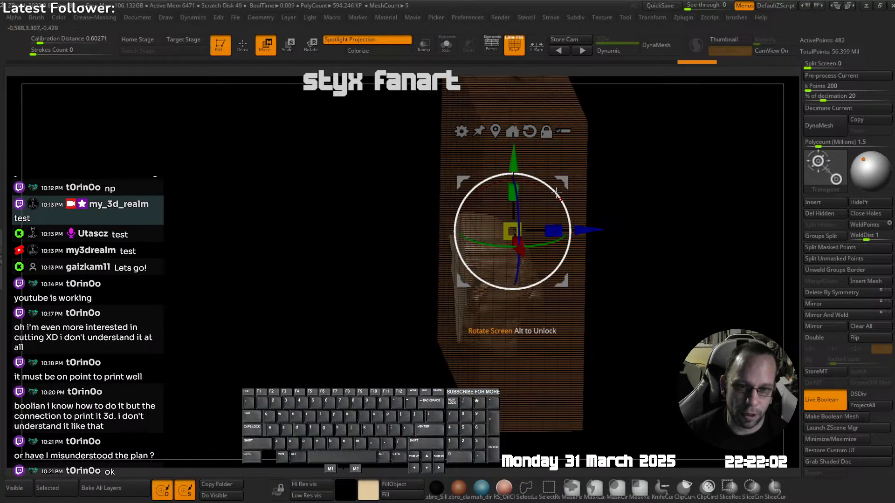
- Hide all of the cutting cube except its rear face and delete the hidden geometry to leave a single plane
key(q)
mouse_move(575, 198)
ctrl+right_down()
mouse_move(559, 198)
mouse_move(560, 177)
mouse_move(543, 189)
ctrl+right_up()
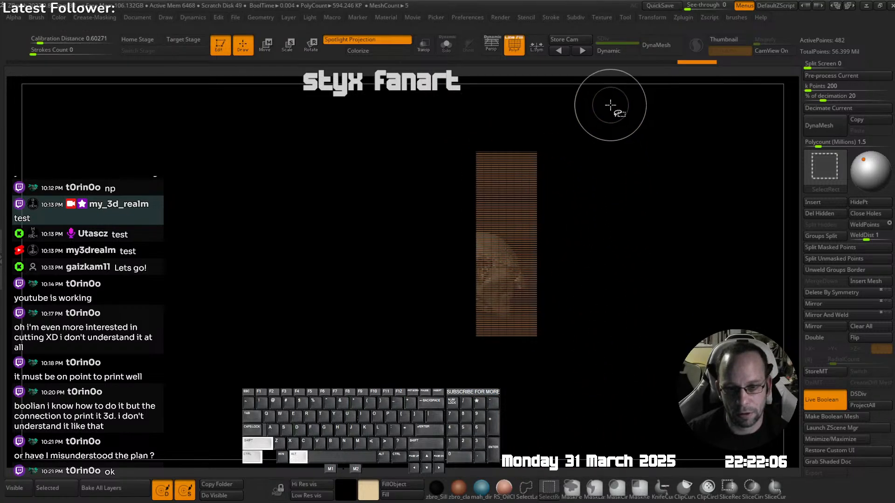
mouse_move(605, 104)
ctrl+shift+mouse_down()
mouse_move(574, 359)
mouse_move(479, 395)
ctrl+shift+mouse_up()
mouse_move(552, 342)
right_down()
mouse_move(569, 329)
mouse_move(528, 338)
mouse_move(615, 293)
mouse_move(652, 261)
right_up()
click(820, 213)
right_drag(708, 233, 577, 246)
right_drag(626, 281, 560, 322)
right_drag(564, 276, 566, 300)
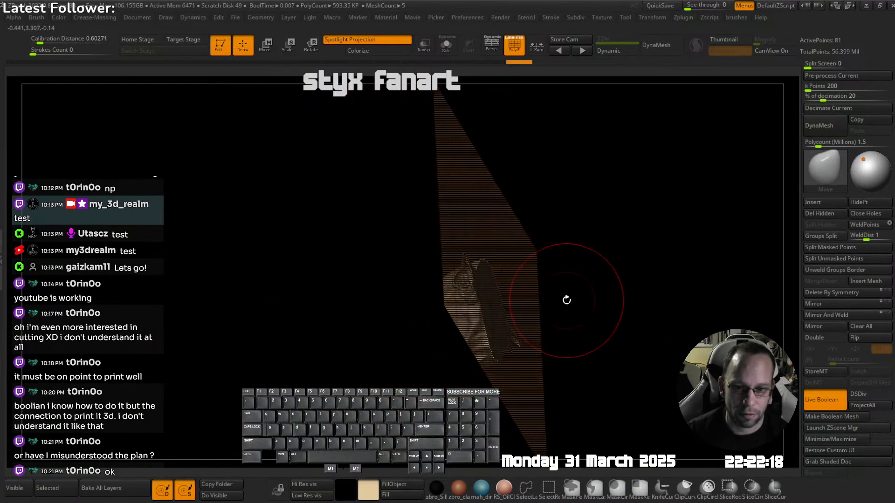
- Switch the cutting plane's boolean operation from intersection to subtraction
key(F1)
click(561, 368)
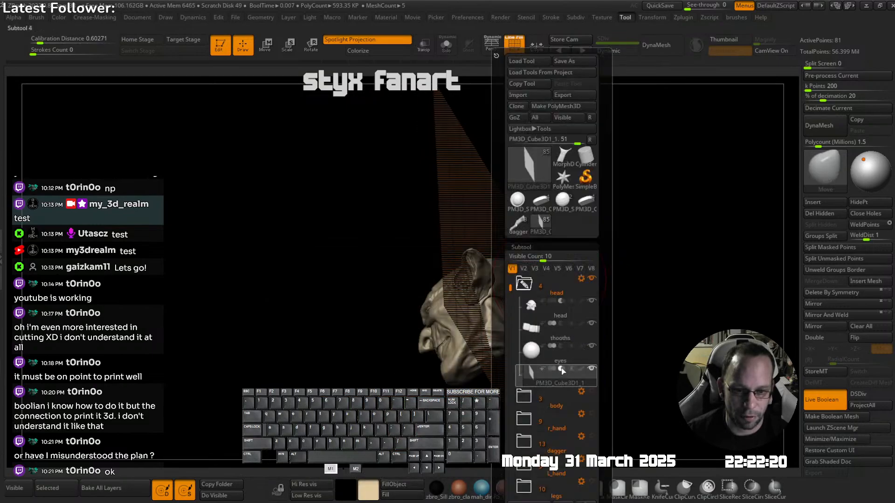
right_drag(623, 284, 564, 235)
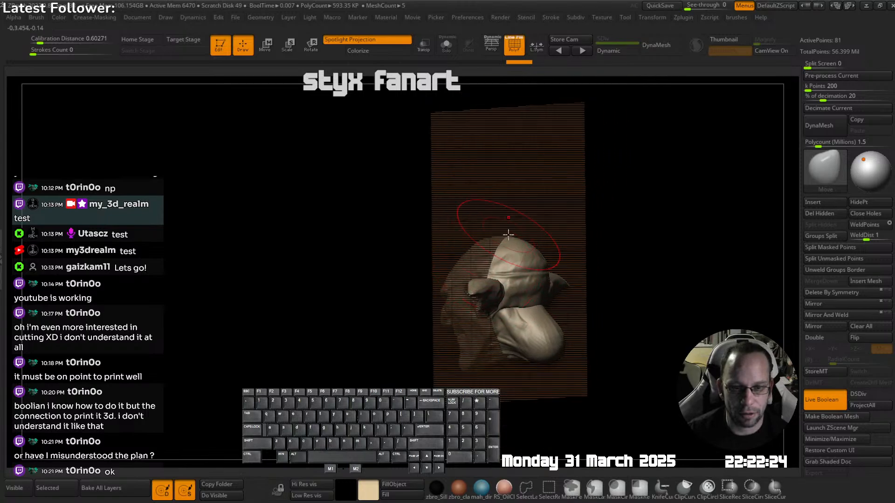
- Check how the plane cuts the head by comparing solo view, wireframe display and Live Boolean on and off
key(w)
right_drag(467, 185, 503, 274)
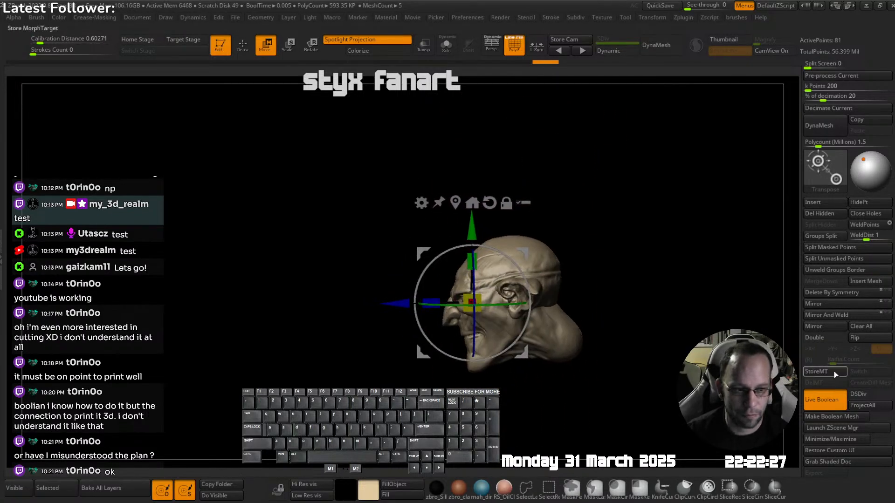
right_drag(604, 297, 508, 389)
key(shift+s)
key(shift+s)
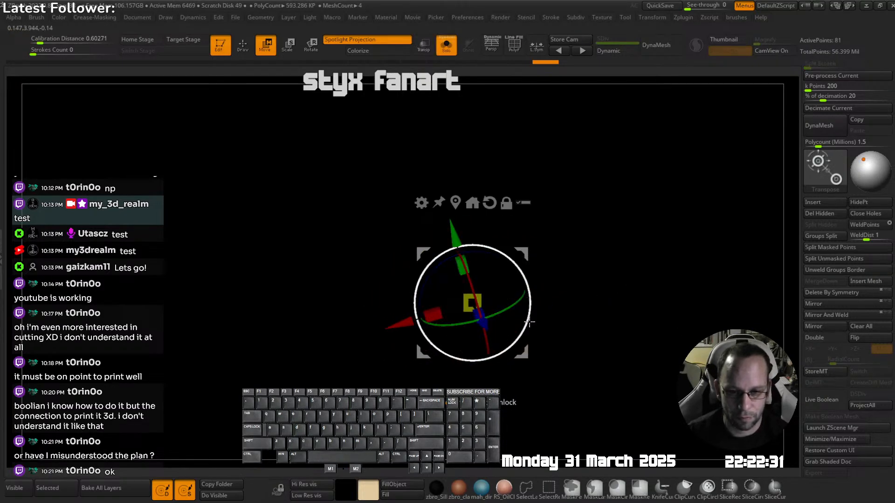
key(t)
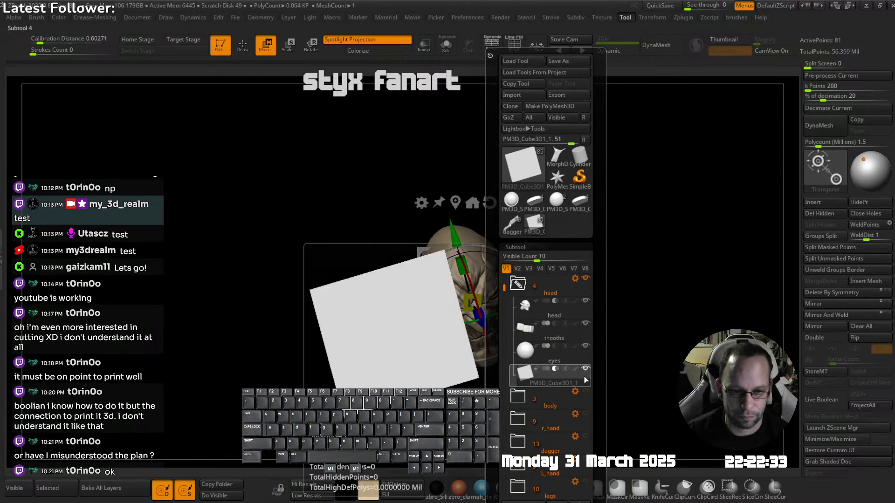
right_drag(616, 287, 579, 293)
key(shift+f)
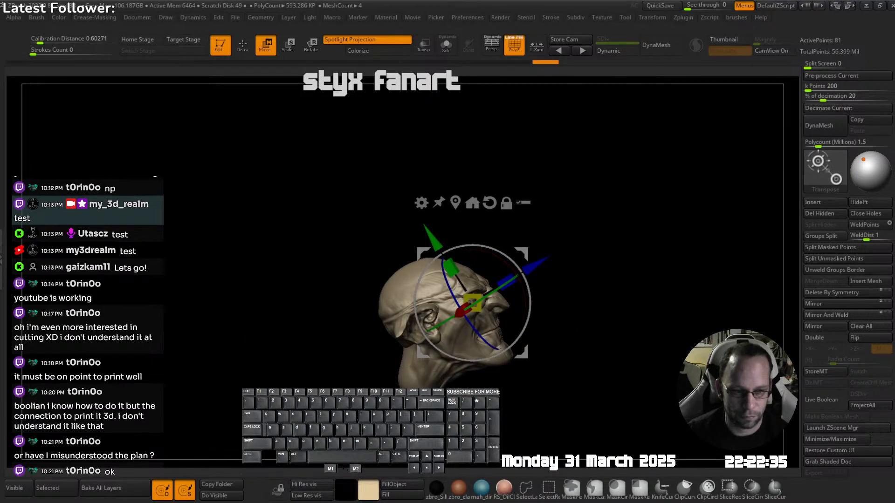
click(833, 404)
right_drag(533, 332, 593, 301)
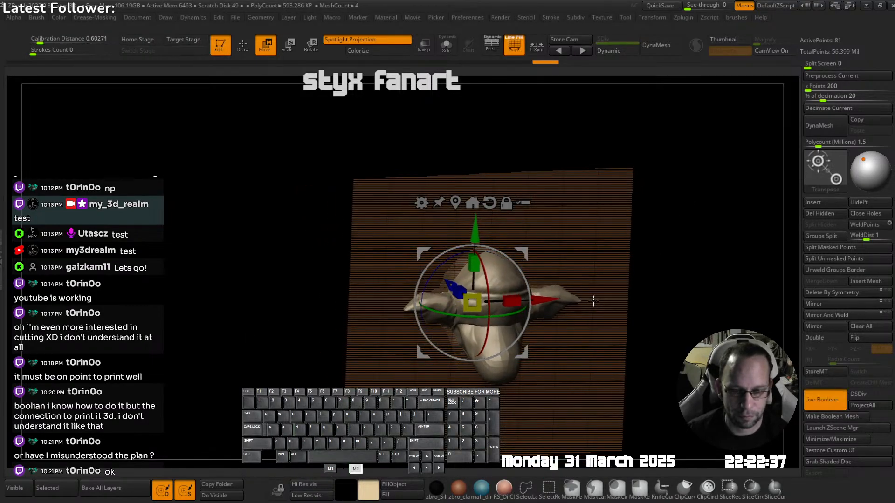
click(828, 402)
- Enable double-sided display for the cutting plane and turn Live Boolean back on
right_drag(532, 322, 593, 280)
right_drag(508, 237, 530, 214)
right_drag(591, 242, 547, 282)
drag(633, 304, 649, 320)
right_drag(677, 295, 613, 237)
key(shift+q)
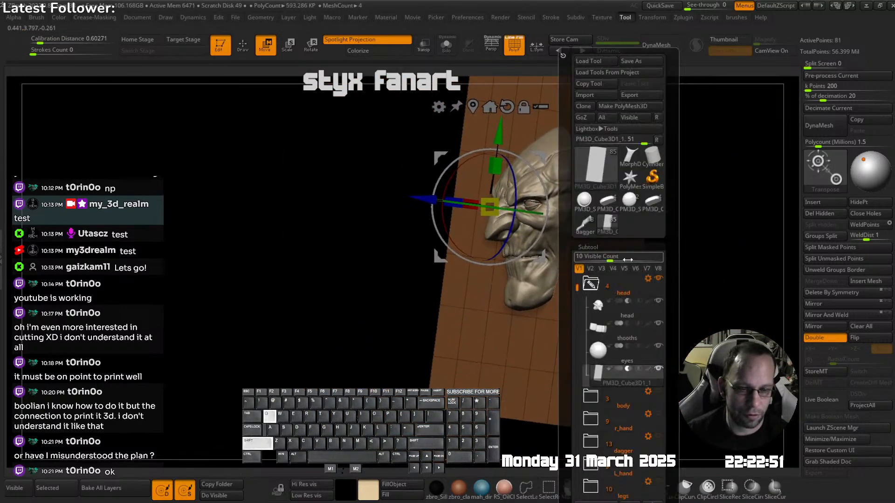
click(822, 400)
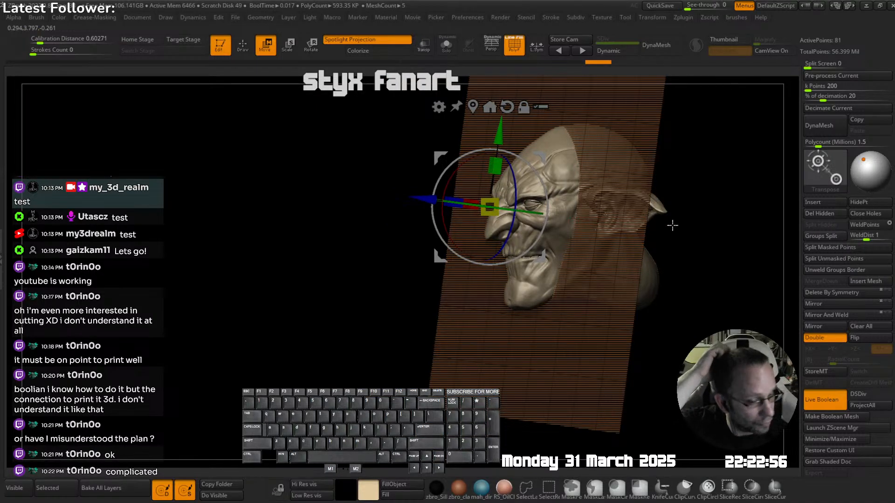
- Examine where the plane crosses the head from both sides and from behind, with and without solo view
right_drag(695, 229, 676, 222)
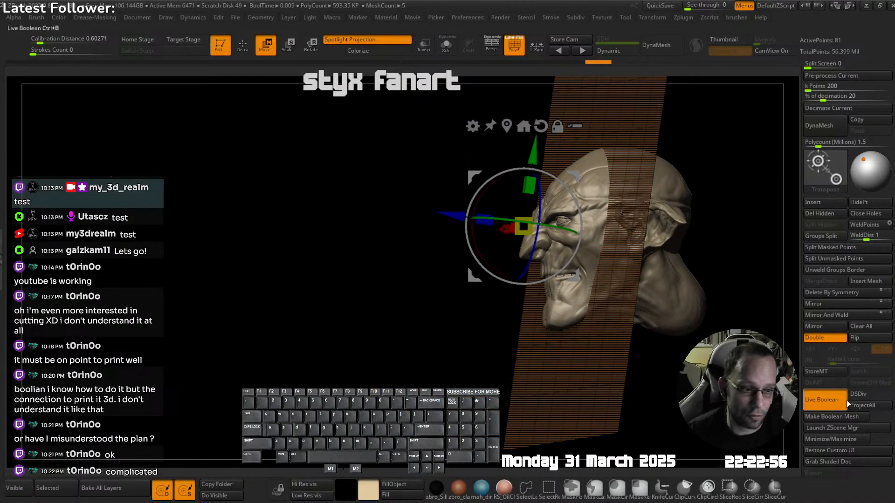
alt+right_drag(775, 314, 646, 303)
right_drag(513, 267, 494, 182)
right_drag(555, 280, 600, 251)
key(shift+s)
right_drag(497, 249, 523, 238)
key(shift+s)
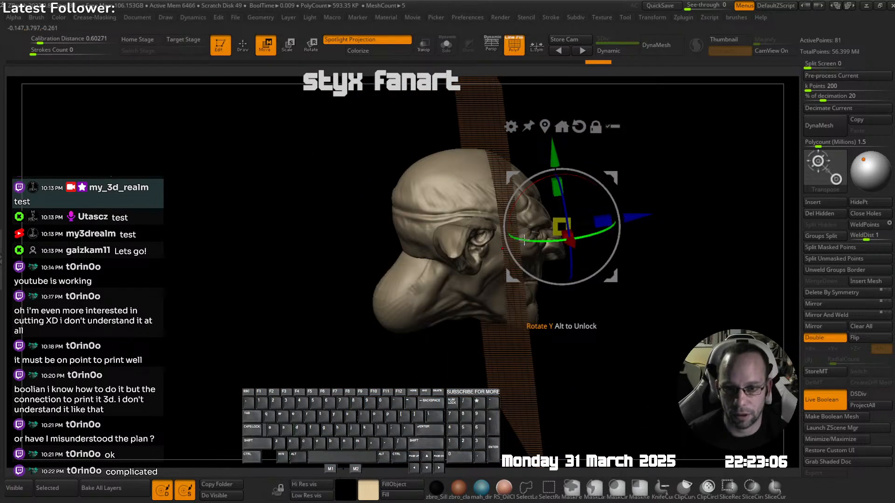
right_drag(564, 321, 531, 330)
- Isolate the plane and open an octagonal polygon near its centre with the ZModeler Split point action
key(shift+Tab)
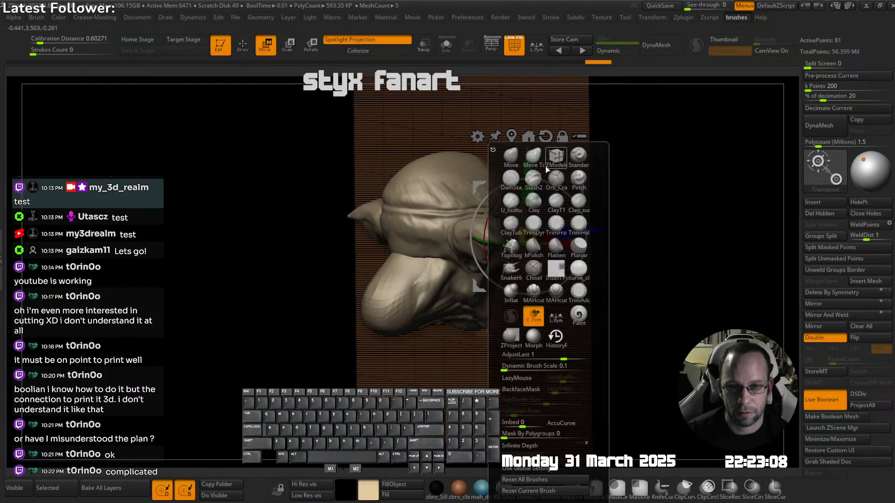
key(shift+s)
key(q)
mouse_move(484, 221)
right_down()
mouse_move(521, 226)
mouse_move(494, 263)
right_up()
key(b)
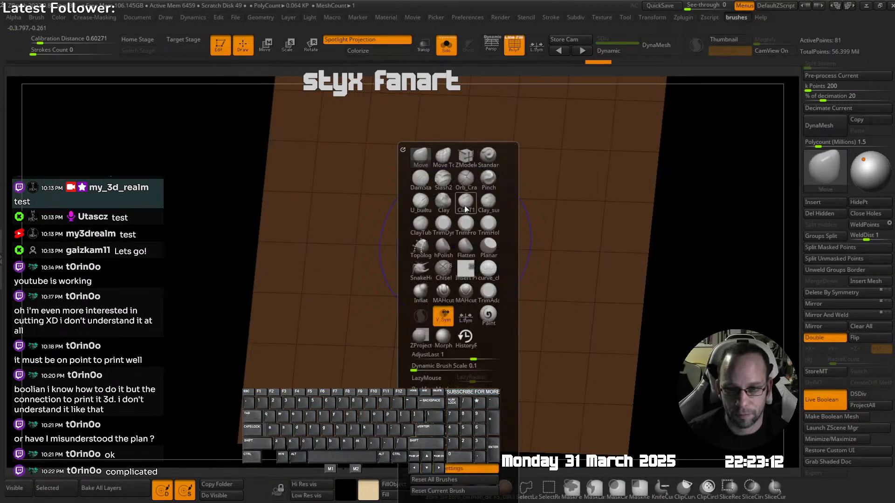
key(z)
key(m)
key(space)
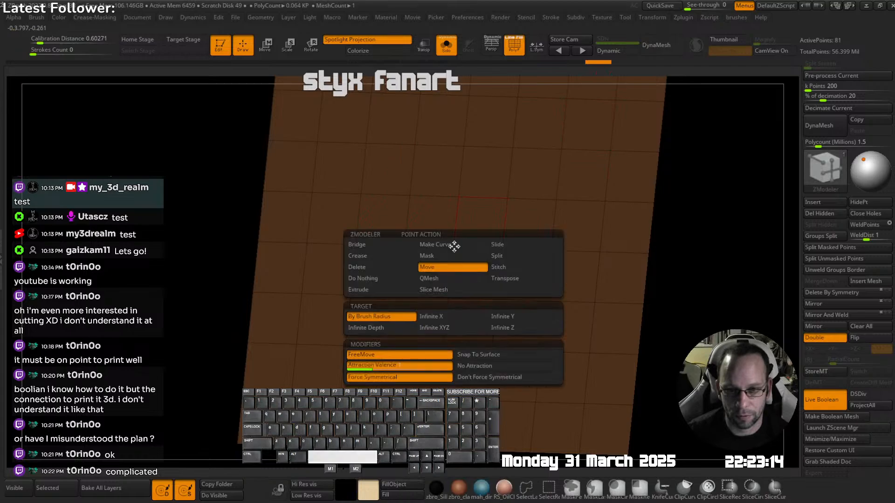
click(505, 257)
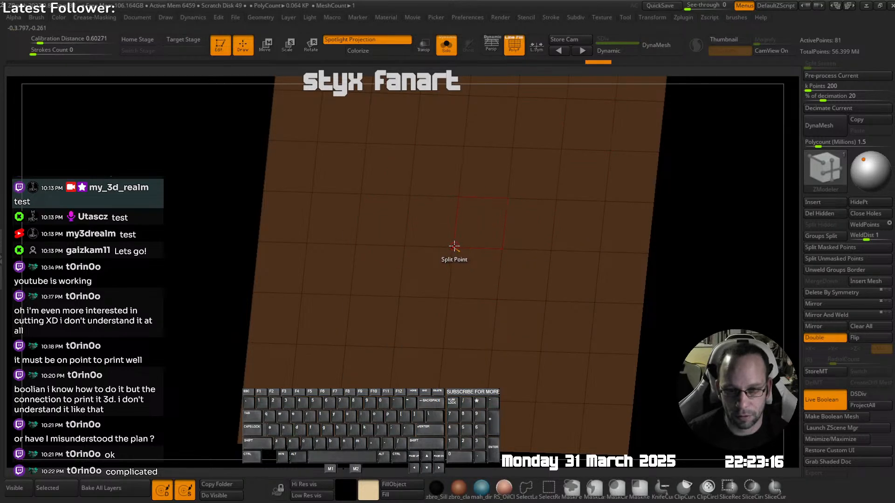
right_drag(478, 259, 466, 234)
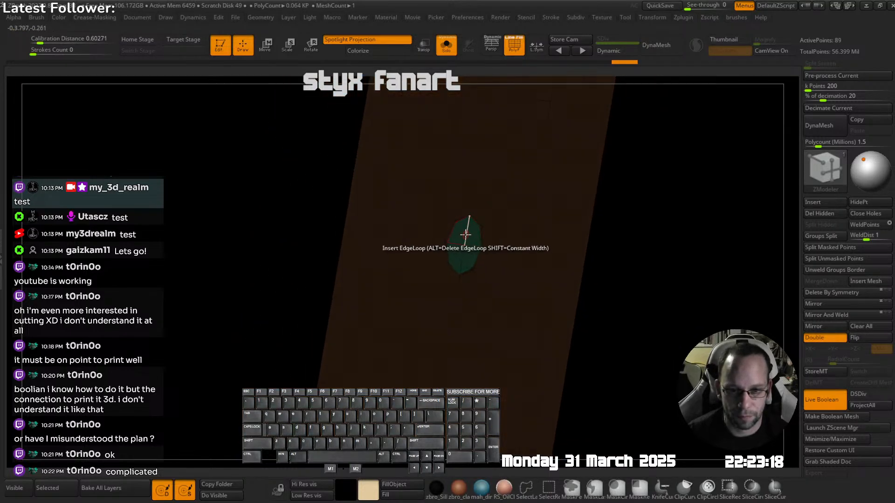
- Extrude the octagonal polygon out of the plane into a peg using ZModeler Extrude with the Polygroup All target
key(space)
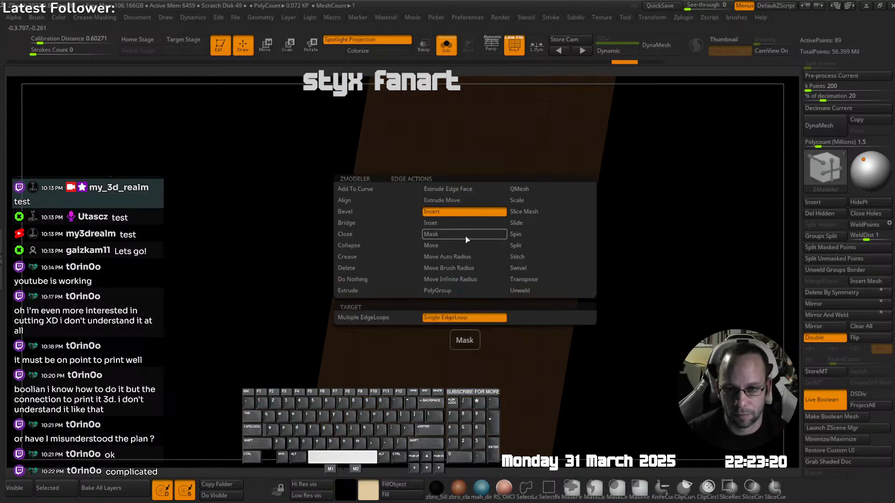
click(459, 235)
key(space)
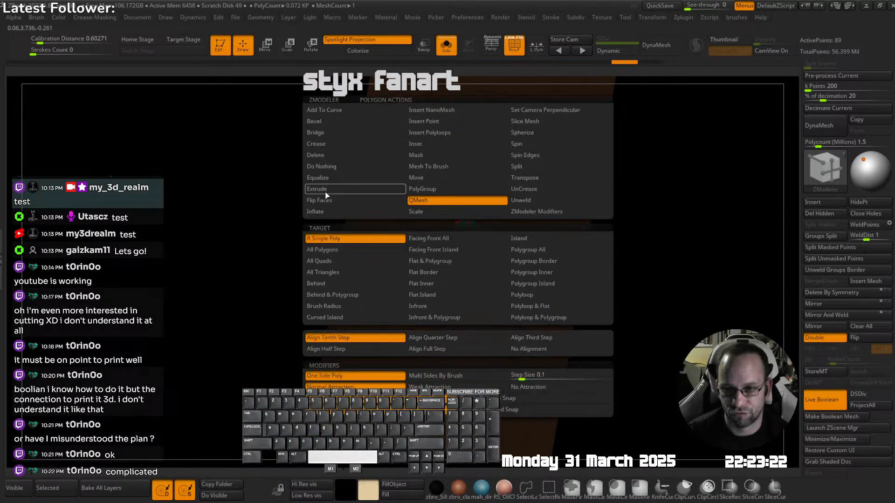
click(345, 189)
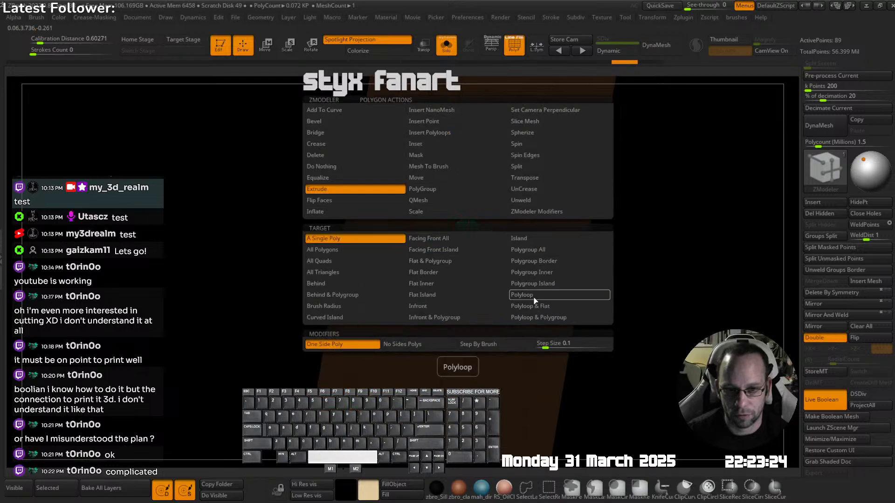
click(532, 251)
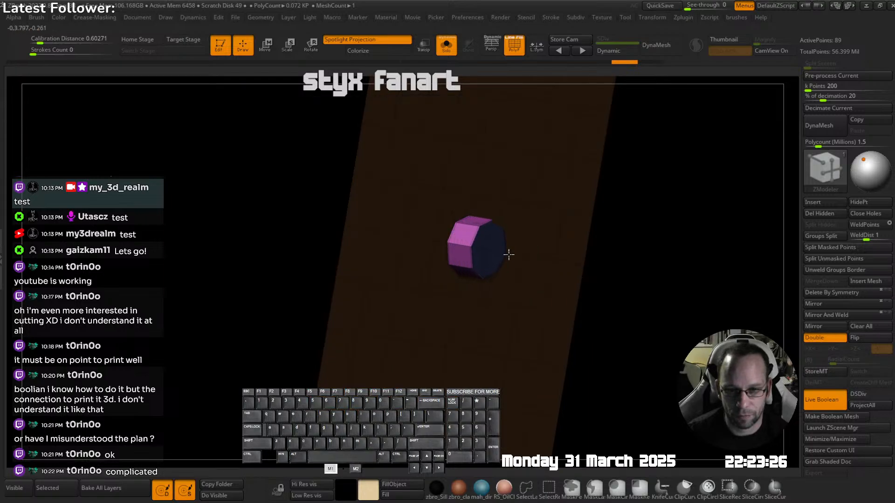
shift+drag(528, 248, 551, 220)
- Mask everything except the peg's end cap and scale the cap down uniformly to taper the peg
ctrl+drag(584, 189, 537, 317)
ctrl+click(603, 186)
drag(625, 196, 616, 235)
key(w)
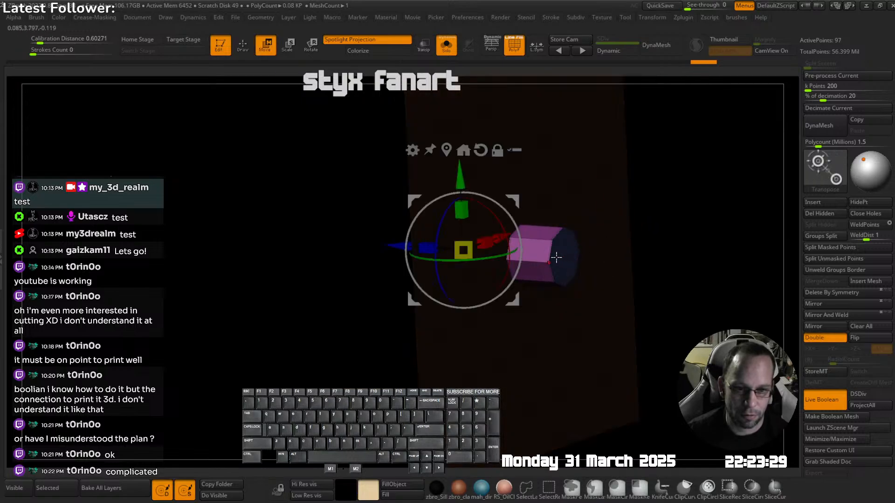
drag(479, 242, 466, 251)
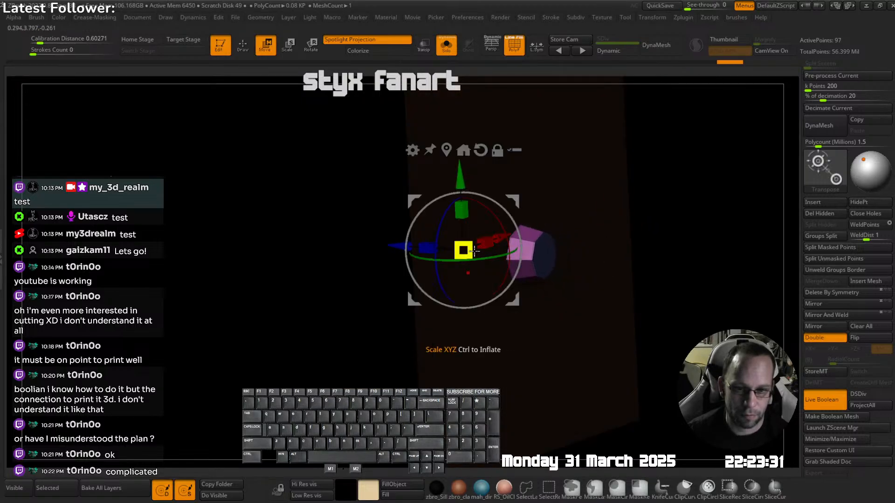
- Leave solo view and hide the wireframe to preview the boolean cut on the whole head
right_drag(429, 239, 438, 252)
drag(388, 221, 411, 229)
right_drag(466, 223, 561, 142)
click(578, 190)
right_drag(581, 193, 612, 193)
key(shift+f)
alt+right_drag(612, 193, 557, 205)
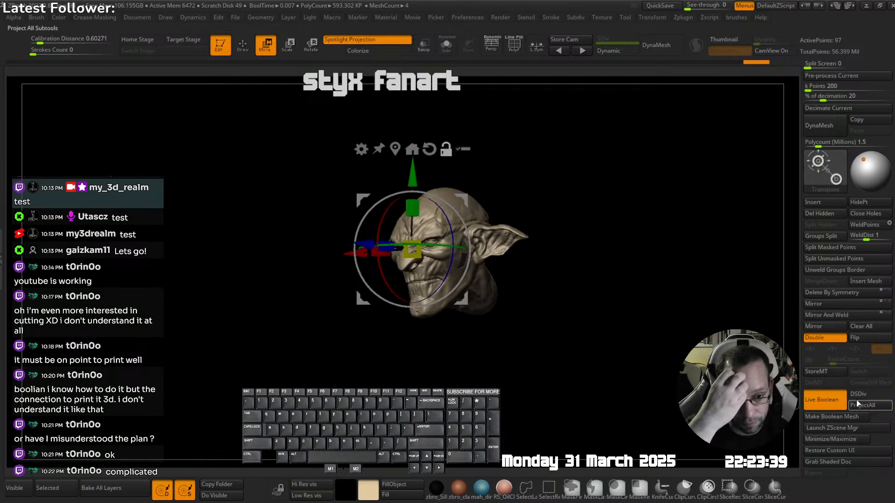
- Make a boolean mesh from the head and cutting plane, and open the resulting mesh with its polygroups displayed
click(845, 419)
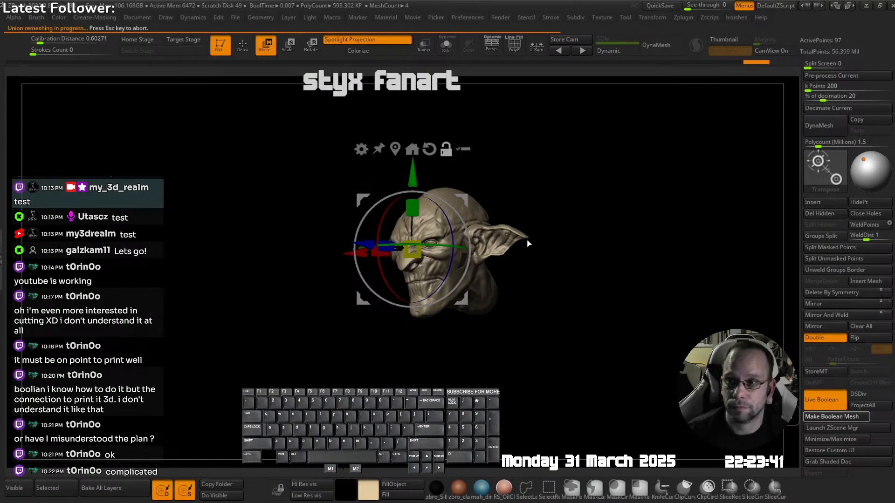
key(shift+t)
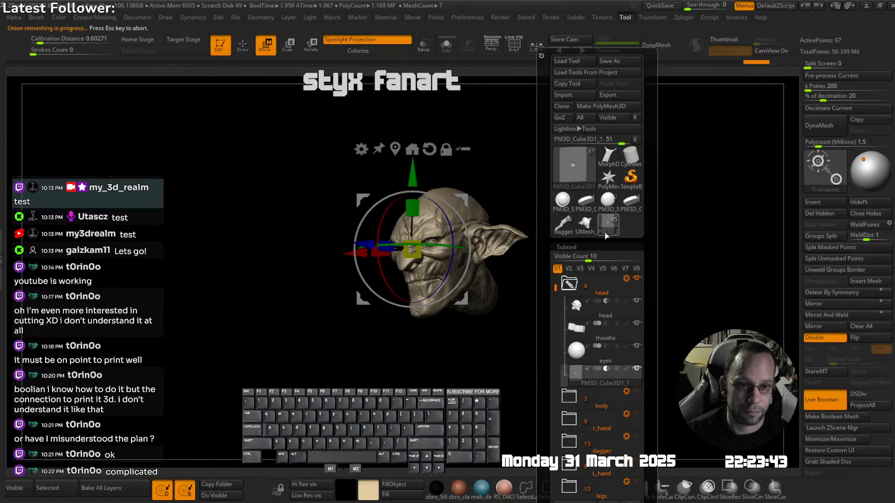
click(606, 234)
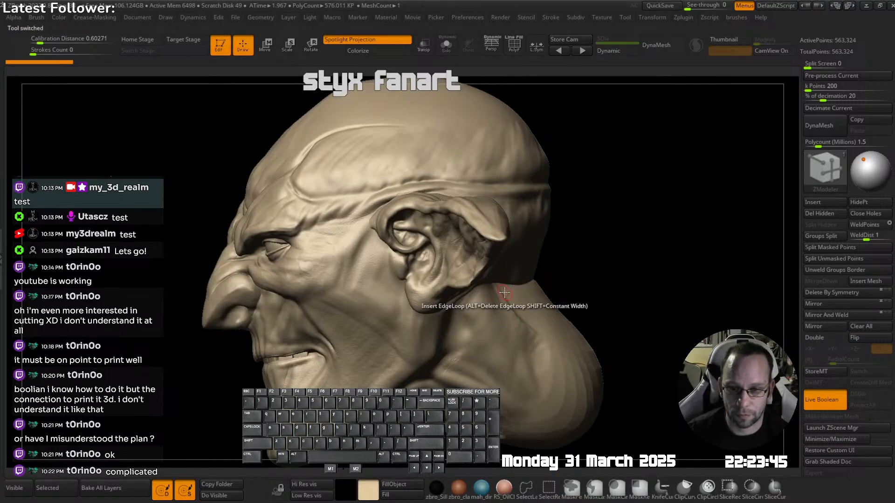
key(shift+f)
key(f)
- Isolate the back section of the boolean mesh and examine its cut face and octagonal socket from several angles
right_drag(498, 260, 534, 264)
key(ctrl+shift+g)
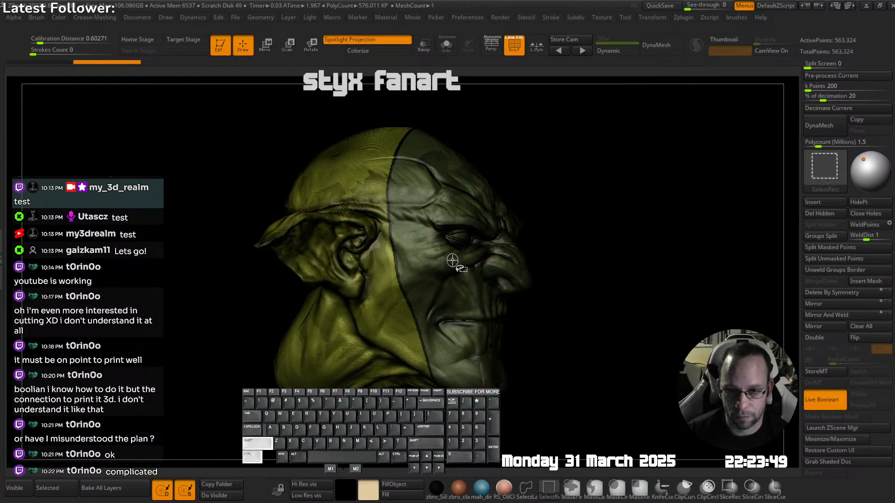
ctrl+shift+click(455, 262)
right_drag(467, 267, 584, 265)
key(shift+f)
ctrl+shift+click(577, 256)
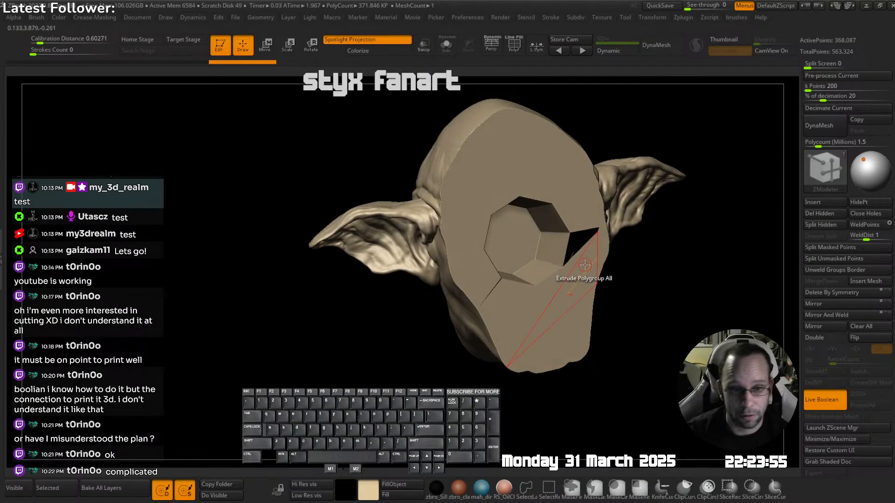
ctrl+right_drag(669, 261, 650, 299)
key(shift+f)
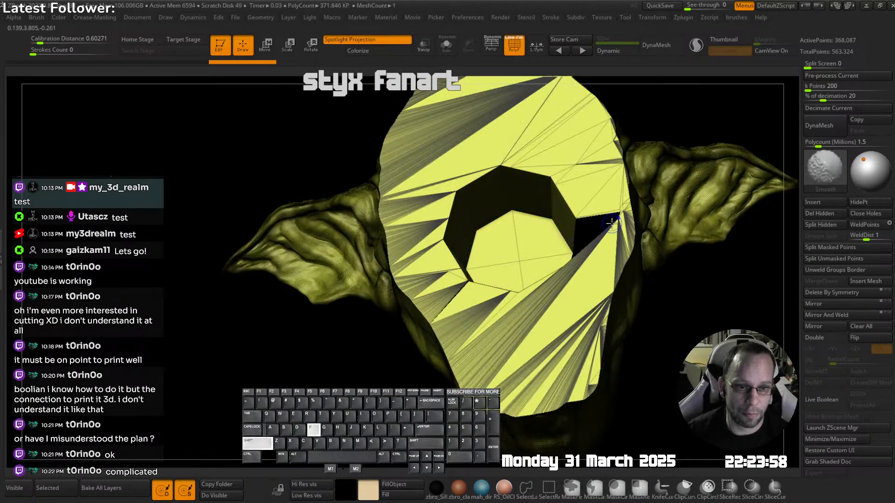
ctrl+right_drag(588, 229, 537, 269)
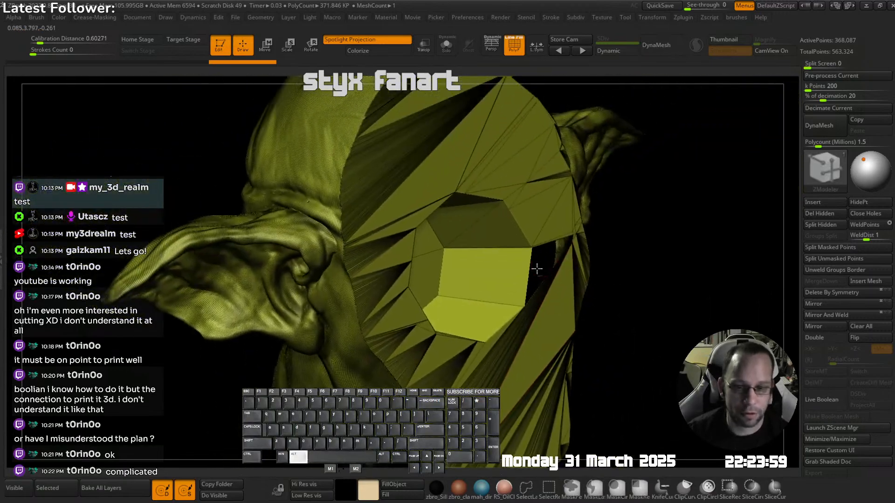
right_drag(611, 256, 578, 283)
alt+right_drag(530, 243, 488, 184)
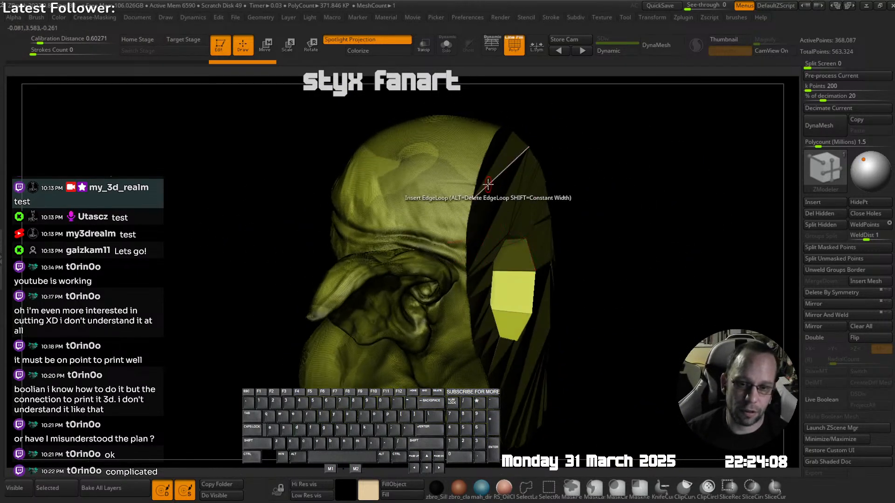
- Show all sections of the boolean mesh again and switch back to the source head tool with the cutting plane
ctrl+shift+click(657, 210)
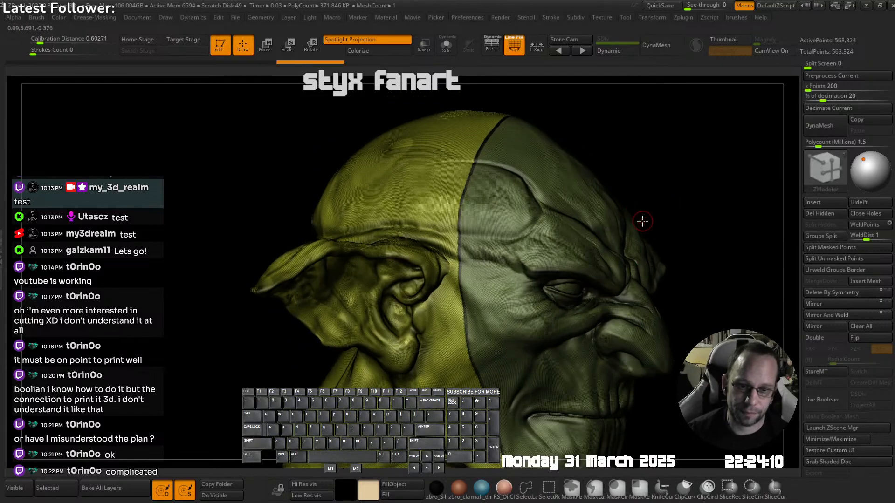
key(shift+t)
ctrl+right_drag(487, 295, 406, 262)
ctrl+right_drag(549, 271, 592, 299)
alt+right_drag(592, 298, 440, 236)
key(shift+f)
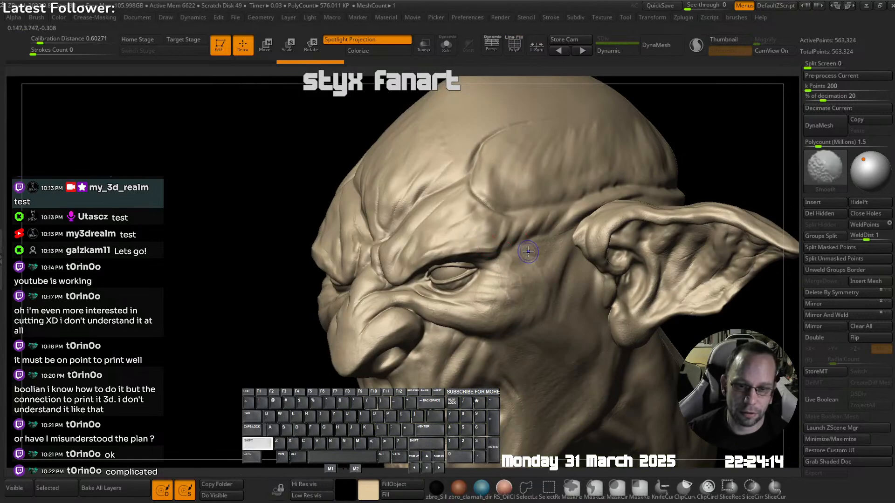
key(shift+t)
click(539, 229)
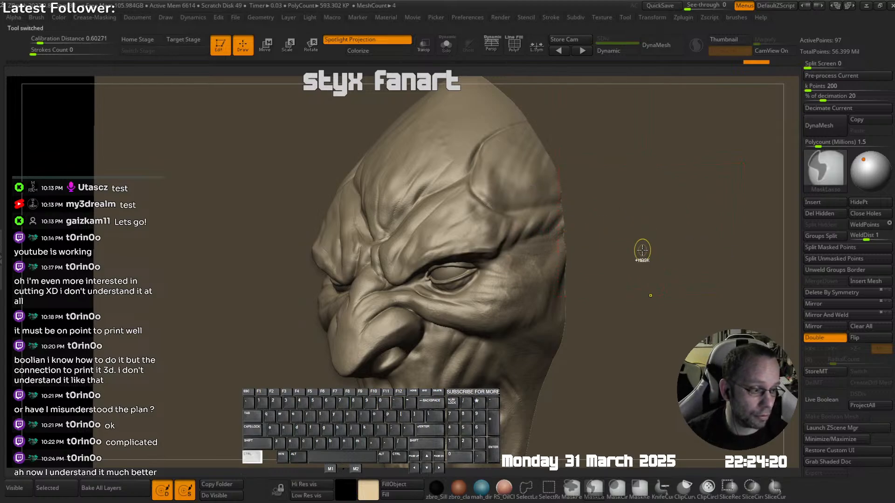
- Isolate the cutting plane in solo view with its wireframe displayed
key(f)
key(shift+f)
right_drag(653, 238, 583, 206)
key(alt+s)
right_drag(583, 205, 524, 208)
right_drag(524, 207, 613, 207)
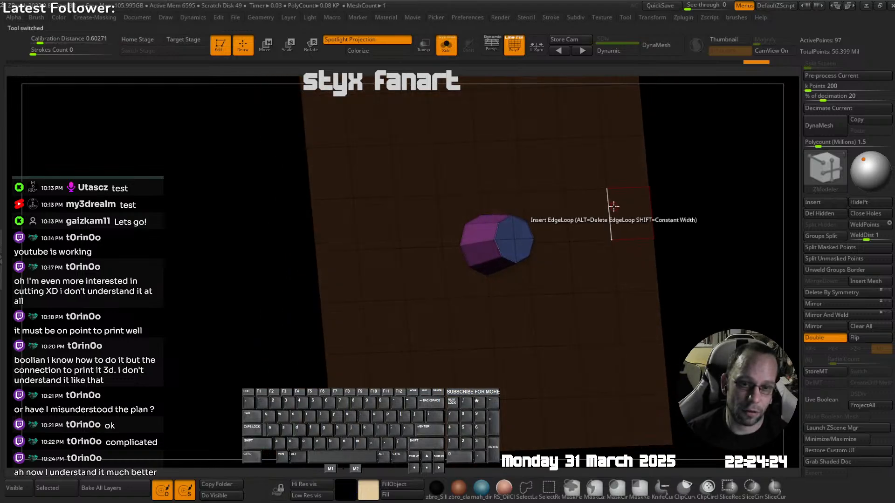
right_drag(574, 229, 587, 225)
key(ctrl)
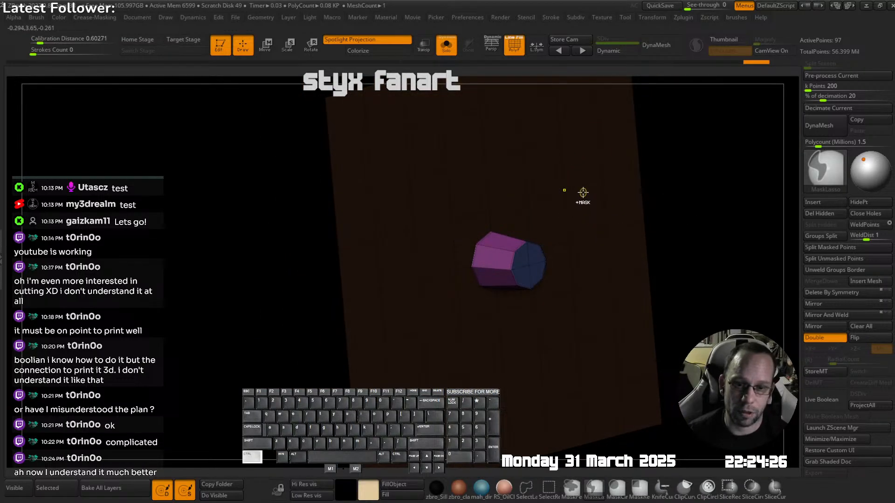
key(ctrl)
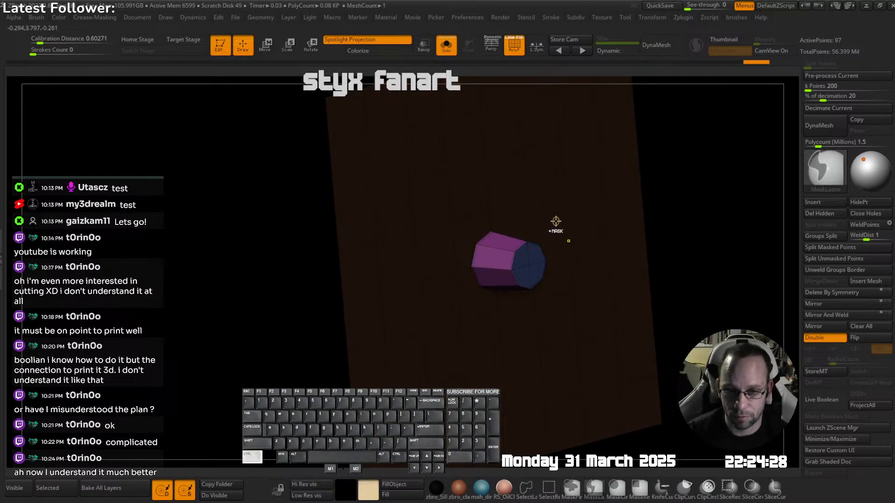
key(ctrl)
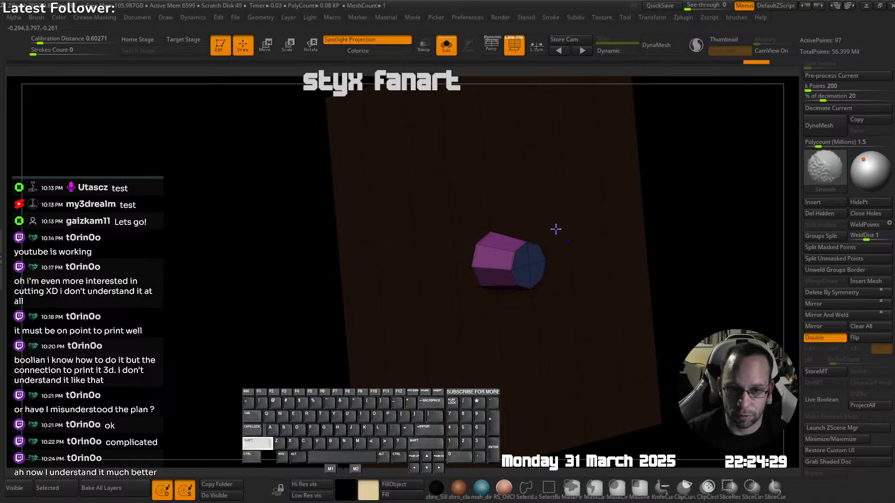
- Divide the cutting plane and peg up to SDiv 3, turn off Dynamic subdivision and delete the lower levels
key(d)
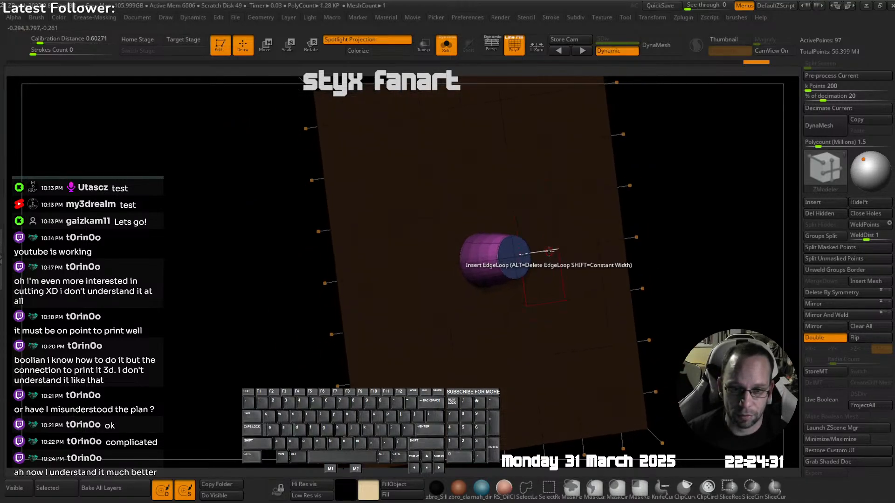
key(ctrl+d)
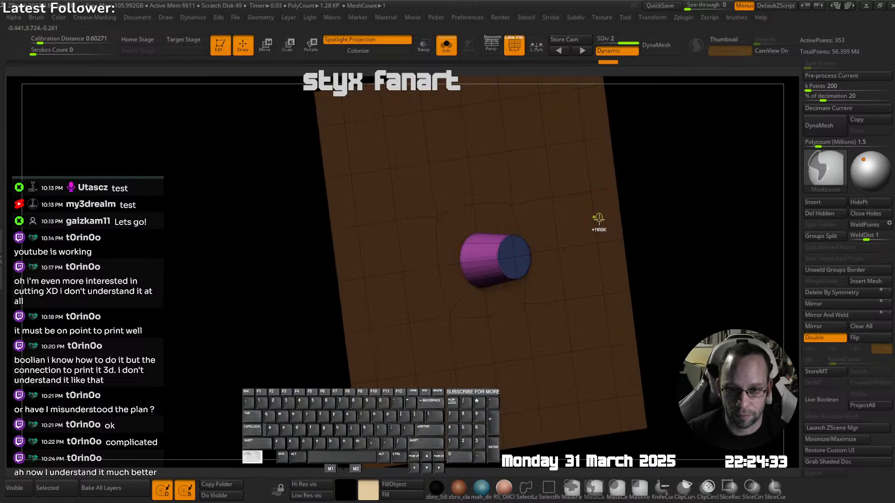
key(ctrl)
key(ctrl+d)
click(615, 56)
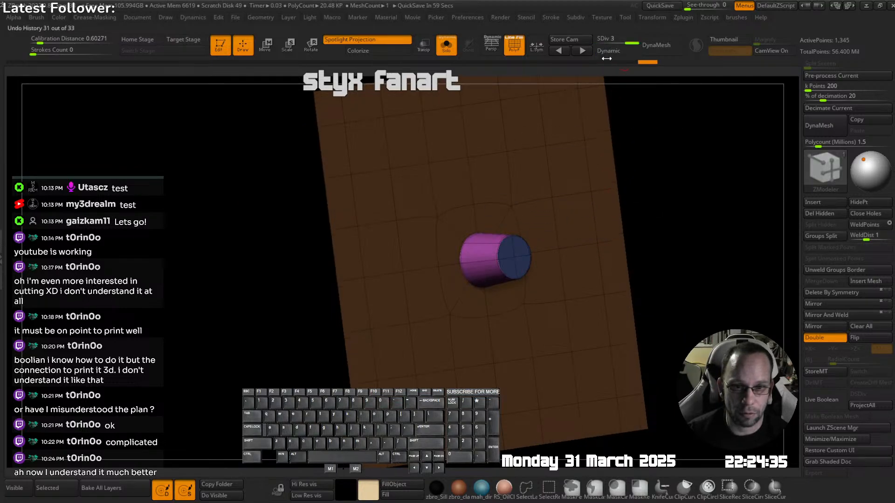
right_drag(483, 243, 518, 212)
key(ctrl+1)
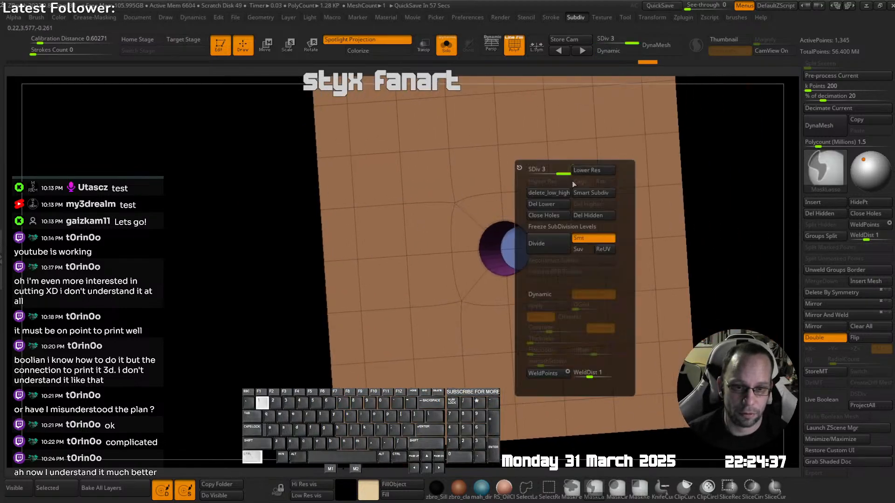
click(558, 206)
- Divide the plane once more to SDiv 2 and delete the lower subdivision level
right_drag(646, 169, 599, 222)
key(ctrl+d)
key(ctrl+1)
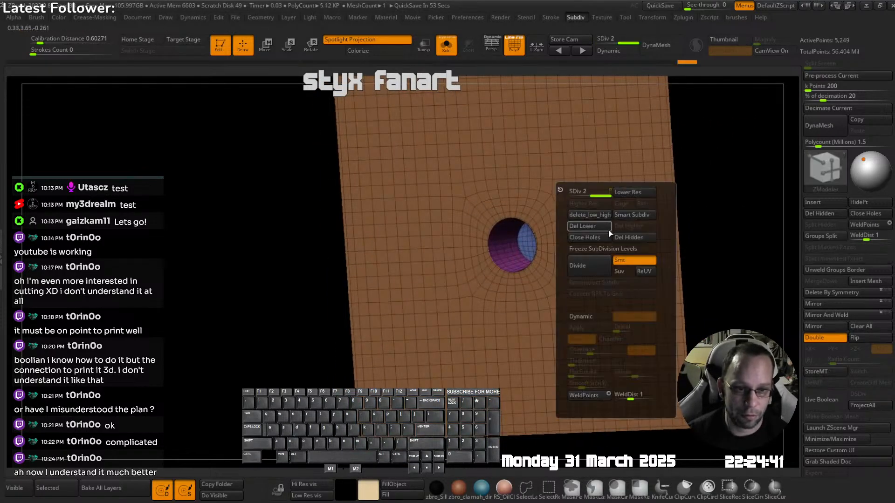
click(596, 231)
- Leave solo view, turn on Live Boolean and make a new boolean mesh of the head with the smoothed plane
key(shift+alt+s)
right_drag(631, 255, 535, 230)
click(840, 401)
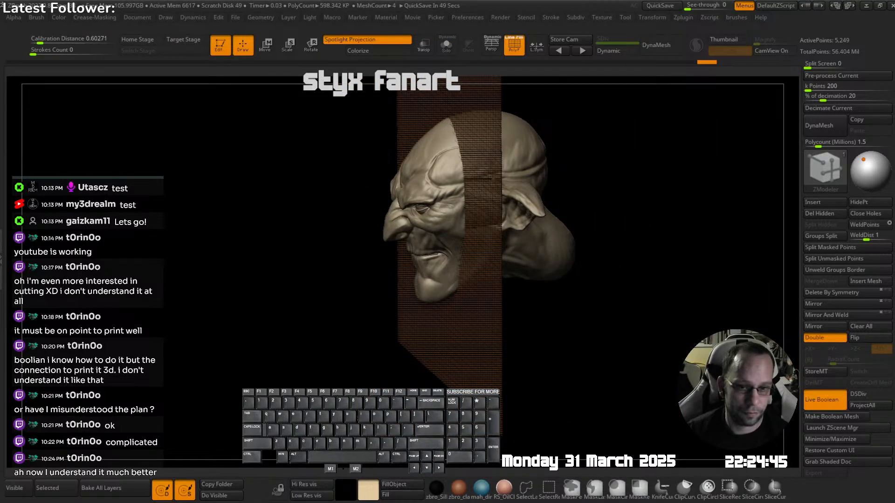
right_drag(606, 266, 518, 267)
key(shift+f)
alt+right_drag(585, 243, 586, 317)
right_drag(646, 349, 694, 347)
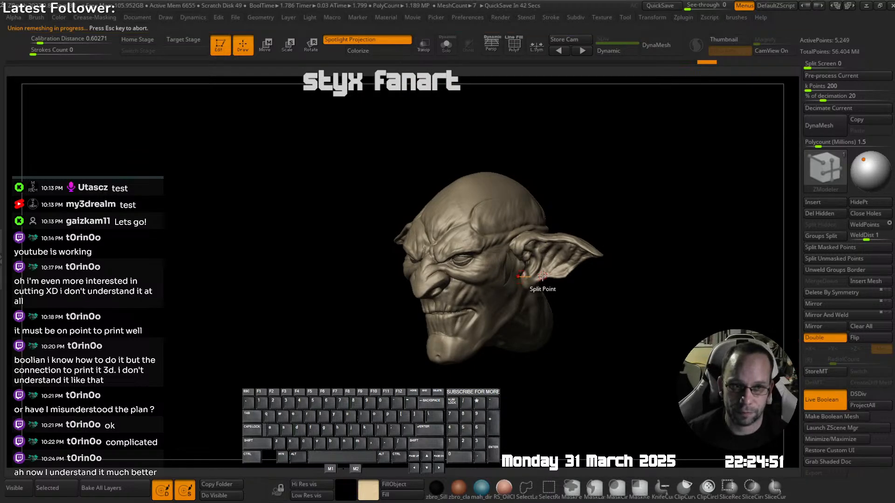
key(F1)
click(552, 229)
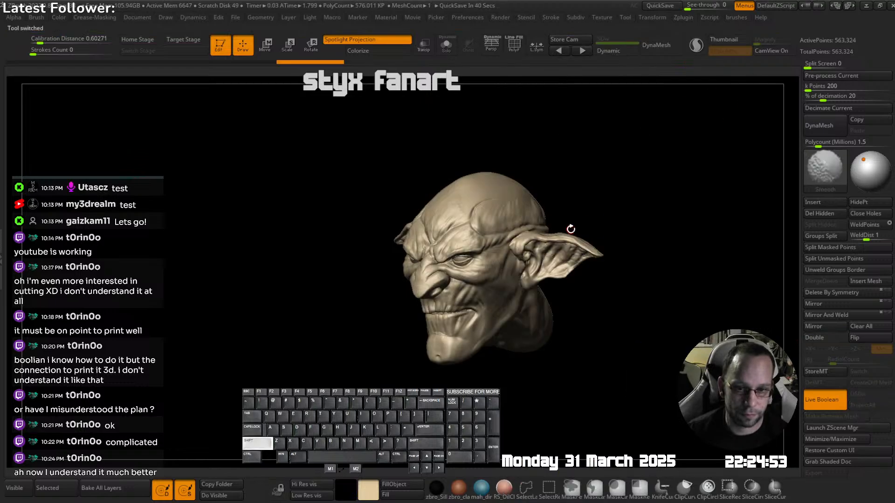
key(shift+f)
ctrl+shift+click(477, 270)
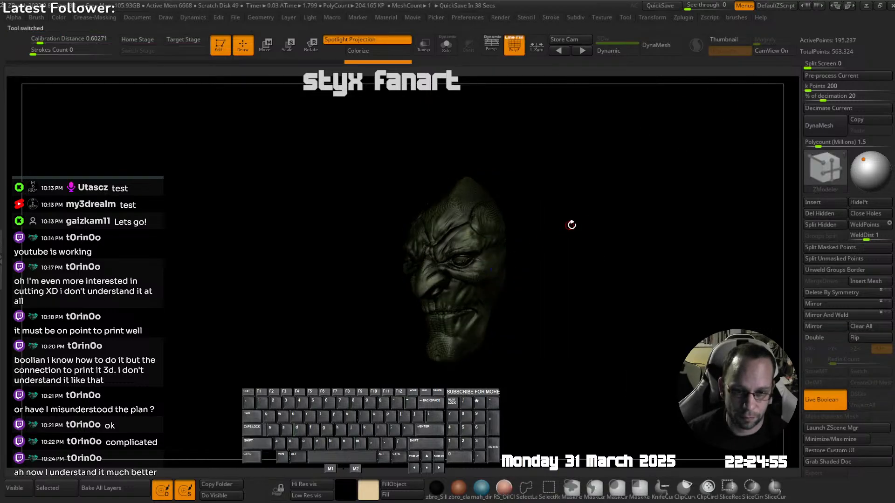
right_drag(572, 226, 597, 234)
ctrl+shift+click(605, 230)
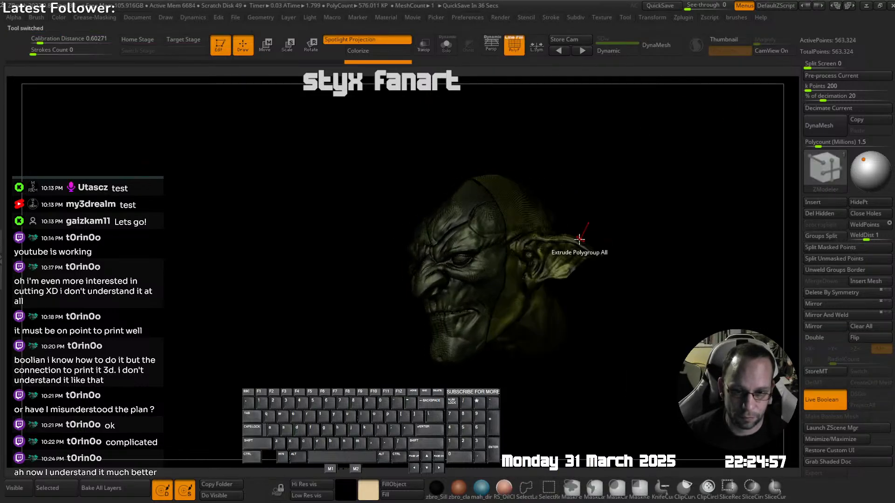
key(shift+t)
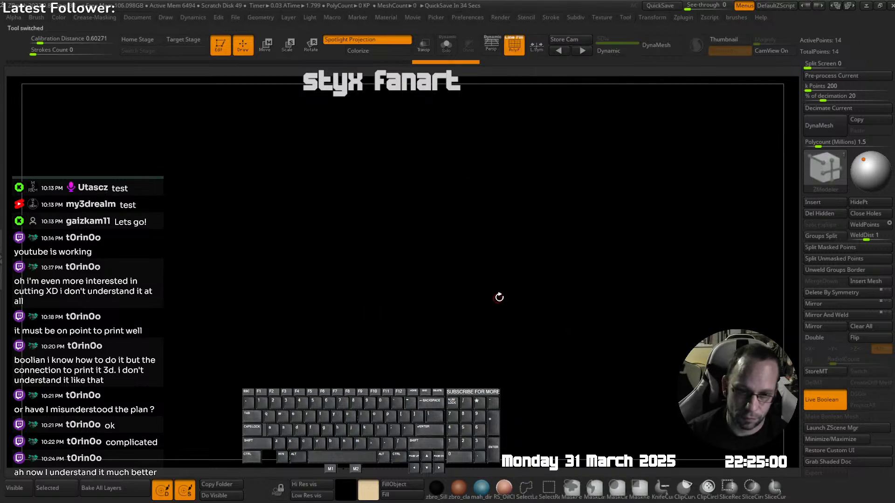
- Switch to the newly generated boolean mesh and isolate its face section
key(shift+t)
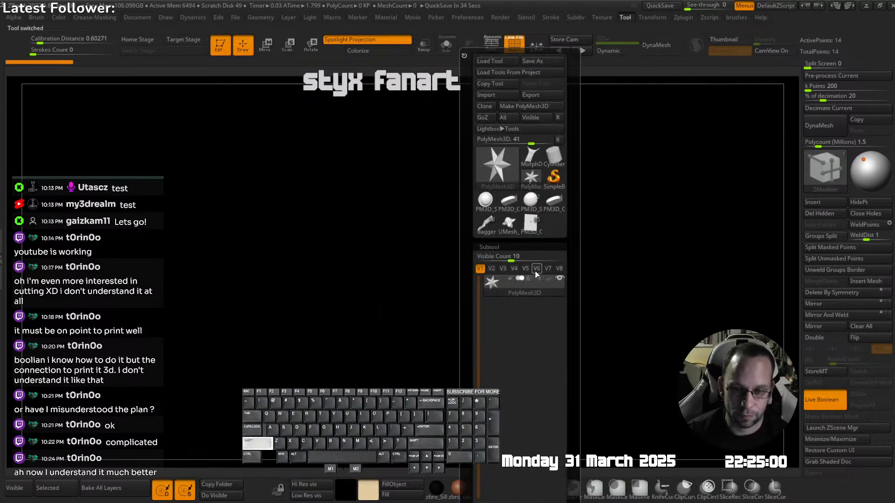
click(509, 225)
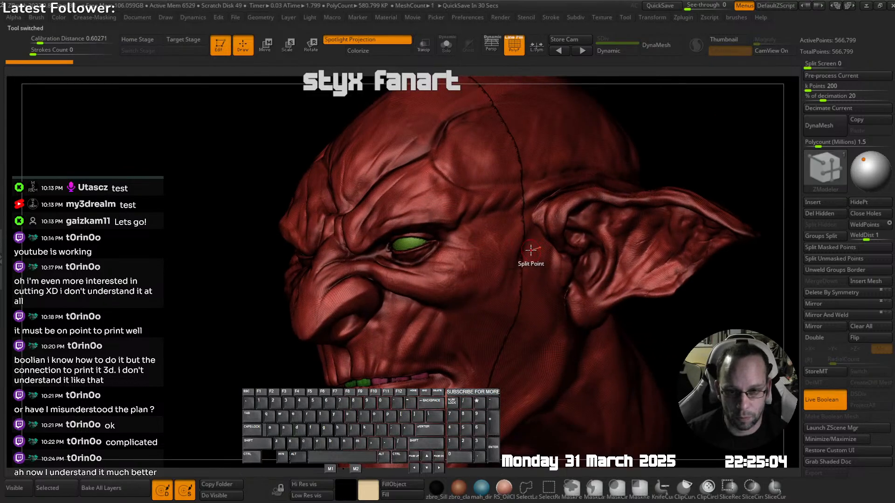
key(ctrl+shift)
ctrl+shift+click(511, 257)
- Examine the cut surface of the isolated face section around the round connector, with and without wireframe
mouse_move(527, 253)
right_down()
mouse_move(447, 226)
mouse_move(480, 221)
mouse_move(452, 215)
mouse_move(429, 234)
right_up()
key(shift+f)
key(shift+f)
alt+right_drag(429, 233, 505, 288)
right_drag(505, 288, 412, 243)
alt+right_drag(522, 189, 464, 245)
right_drag(547, 252, 540, 235)
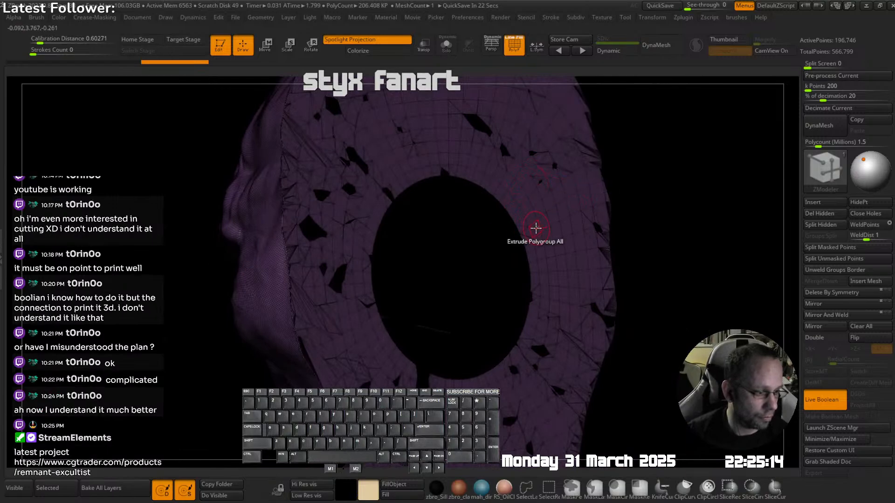
- Invert the visibility to the back section and examine its cut face and round socket for mesh defects
key(shift+t)
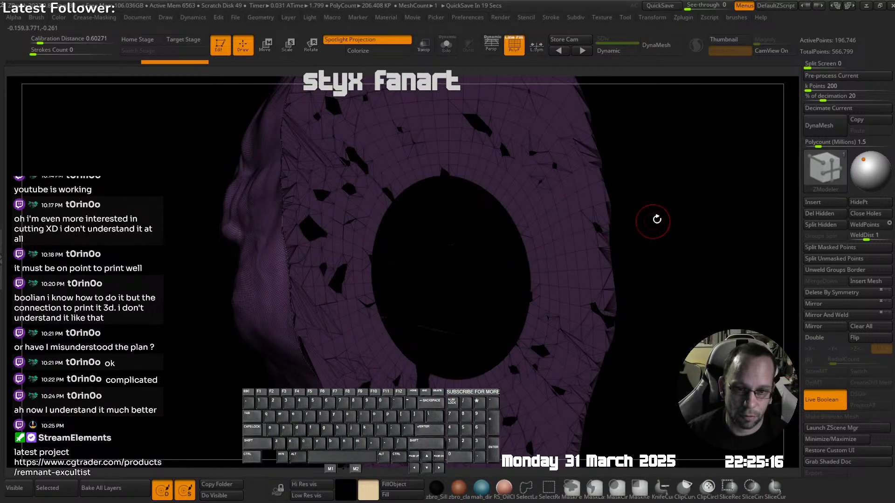
ctrl+shift+drag(656, 219, 669, 254)
right_drag(669, 255, 516, 242)
key(shift+f)
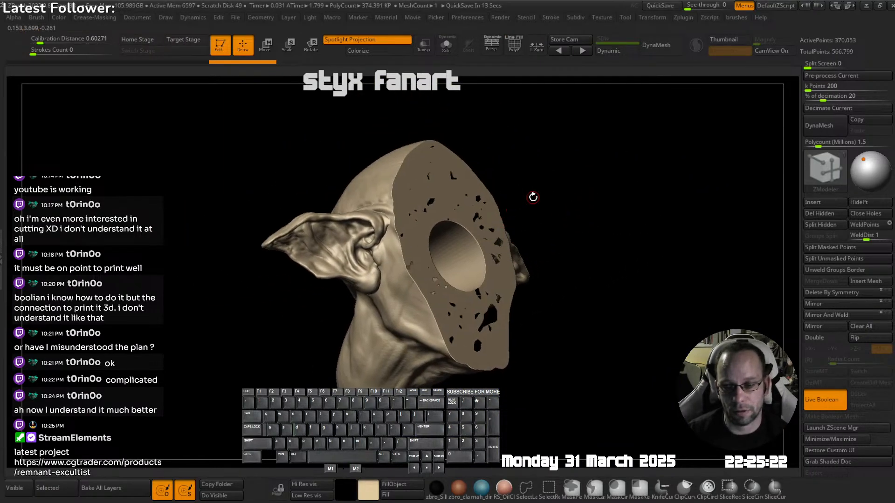
right_drag(533, 197, 617, 315)
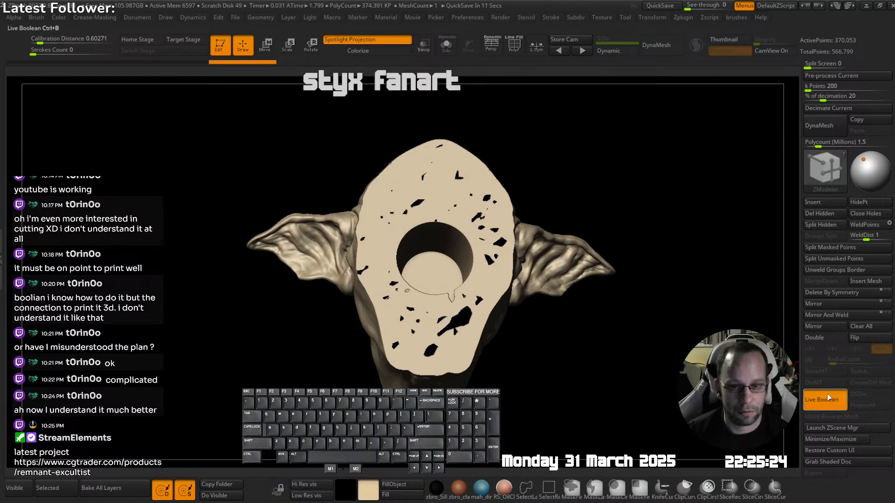
right_drag(689, 347, 482, 262)
- Switch to the source head tool and back to the boolean mesh to recheck the back section's socket from the side
key(shift+t)
click(559, 225)
key(shift+t)
click(540, 224)
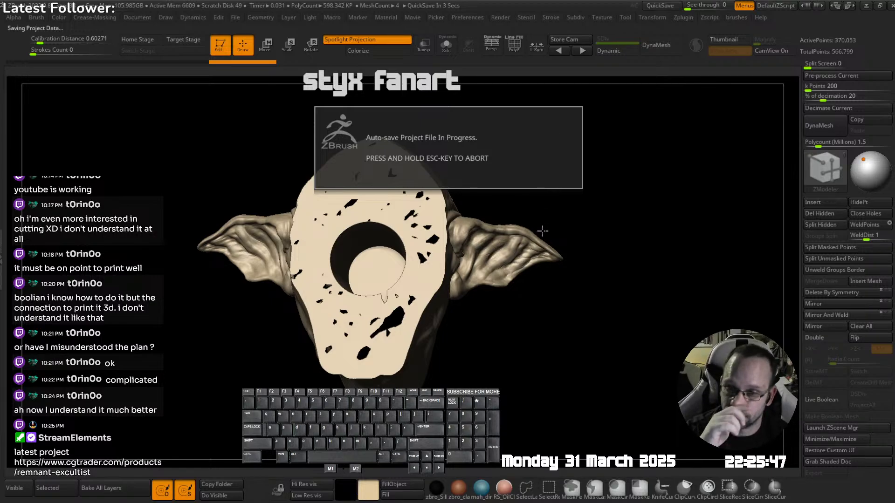
drag(480, 287, 419, 279)
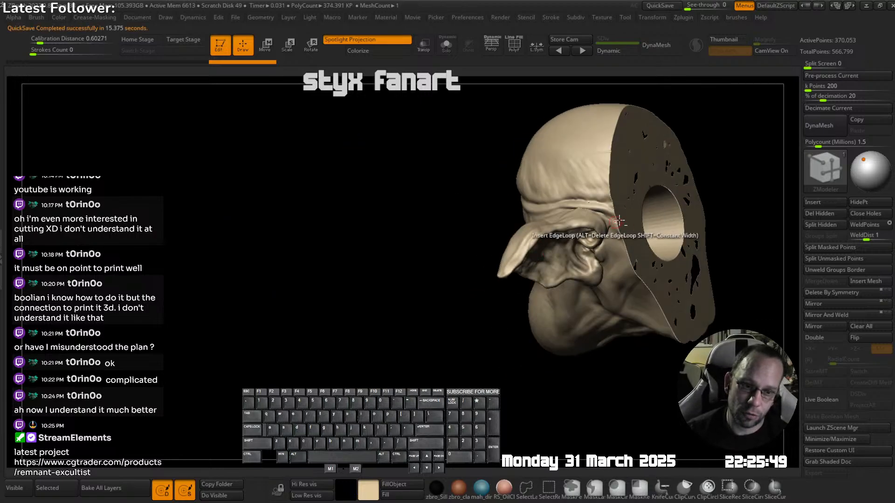
- Return to the source head tool, isolate the cutting plane with its wireframe shown, and turn on its double-sided display
alt+drag(699, 212, 483, 256)
key(F1)
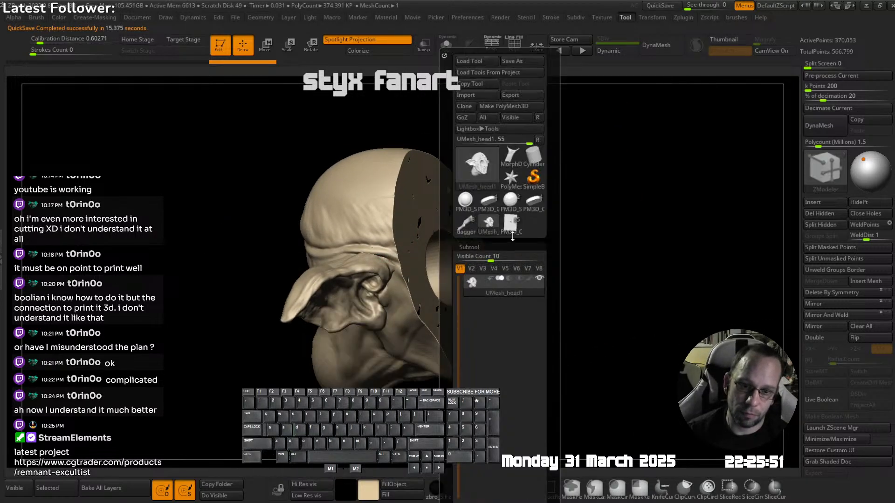
mouse_move(506, 231)
right_drag(476, 263, 699, 286)
alt+click(380, 264)
key(shift+f)
key(shift+s)
click(822, 340)
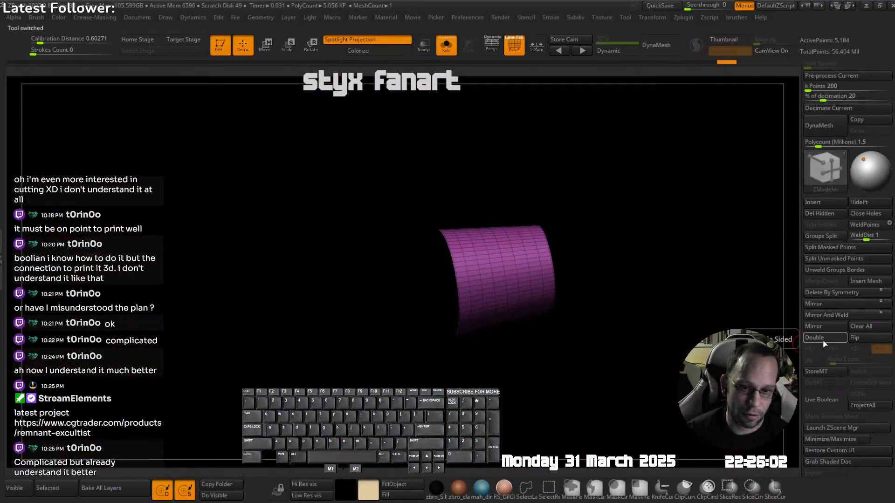
click(823, 339)
right_drag(509, 292, 637, 280)
right_drag(521, 224, 535, 219)
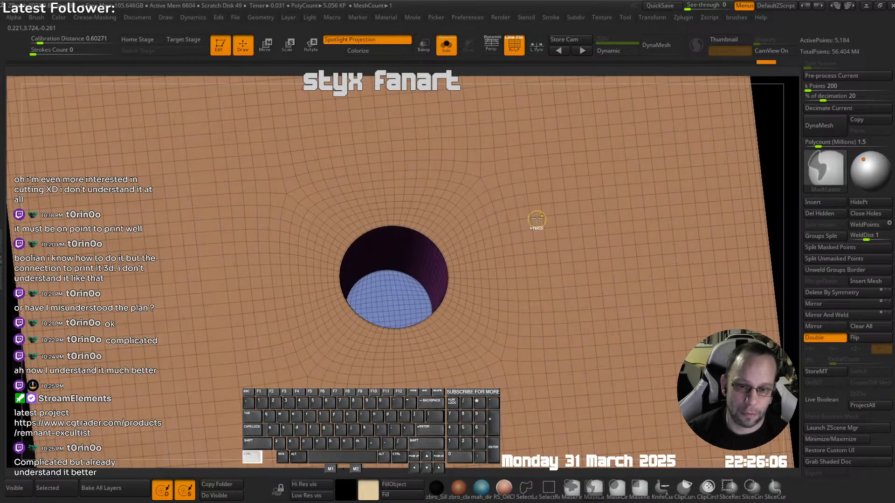
- Enable Dynamic subdivision on the isolated cutting plane and give it a very thin Dynamic Thickness
key(ctrl+d)
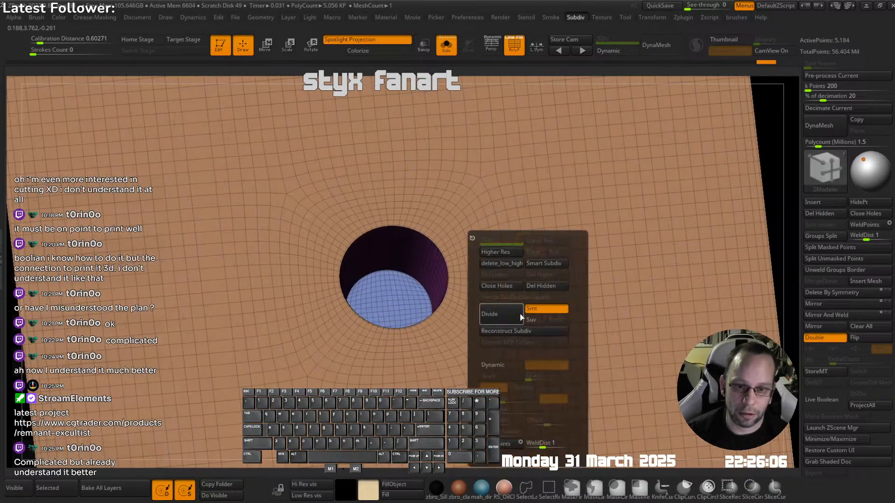
click(500, 366)
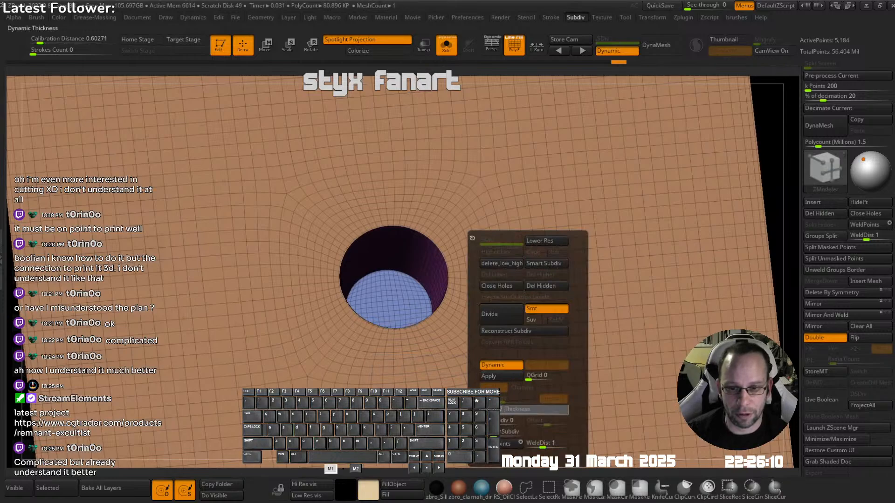
ctrl+right_drag(552, 322, 495, 254)
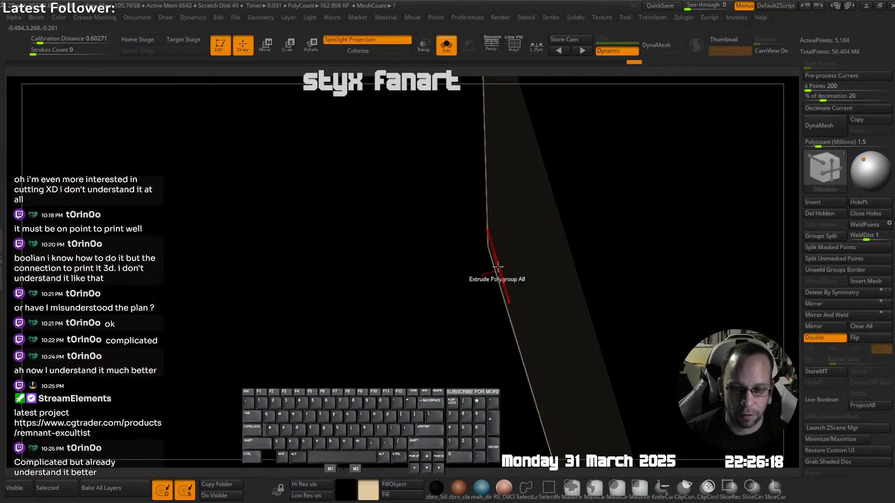
key(ctrl+d)
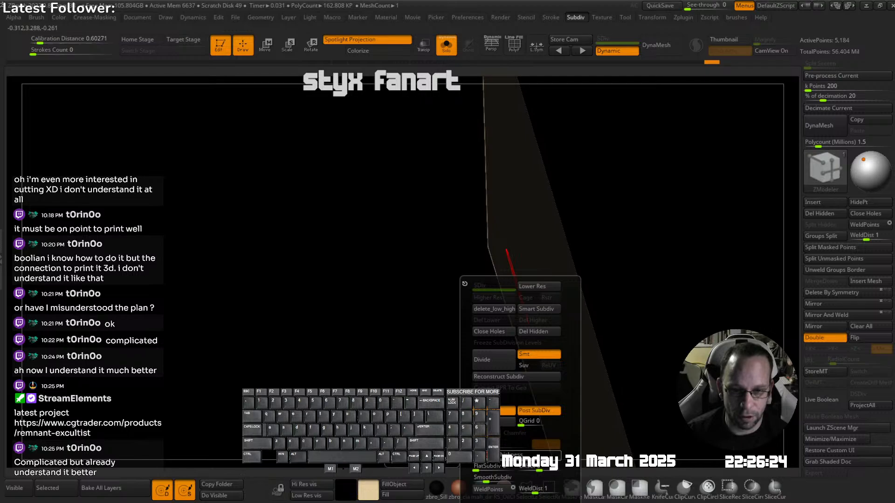
right_drag(554, 303, 562, 242)
key(f)
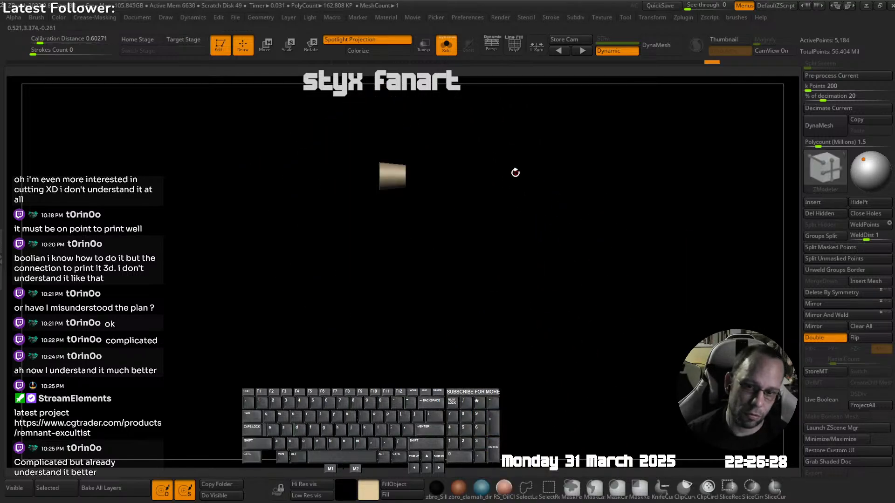
- Show the other head subtools again, enable Live Boolean and generate a new boolean mesh
click(446, 45)
alt+right_drag(395, 230, 531, 279)
key(shift+t)
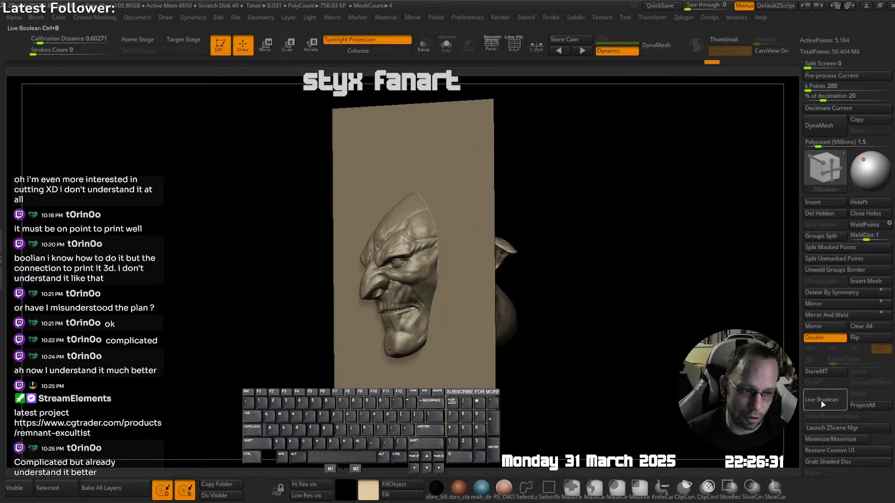
click(823, 401)
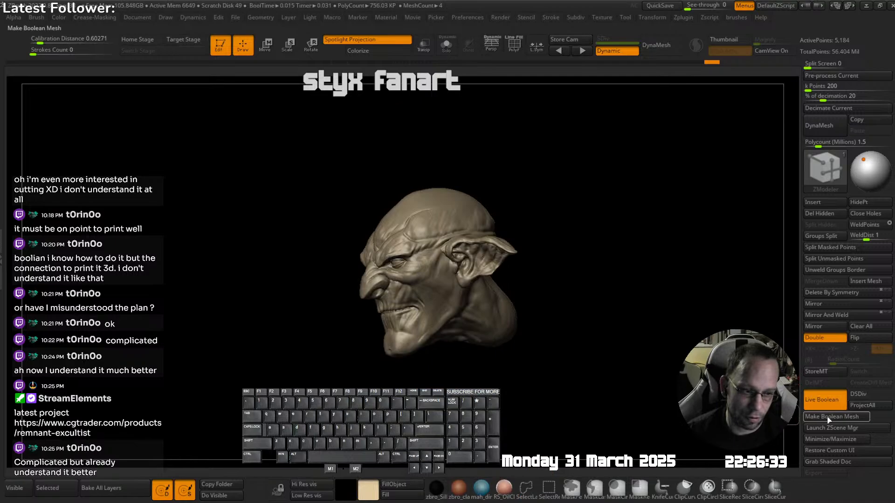
click(836, 417)
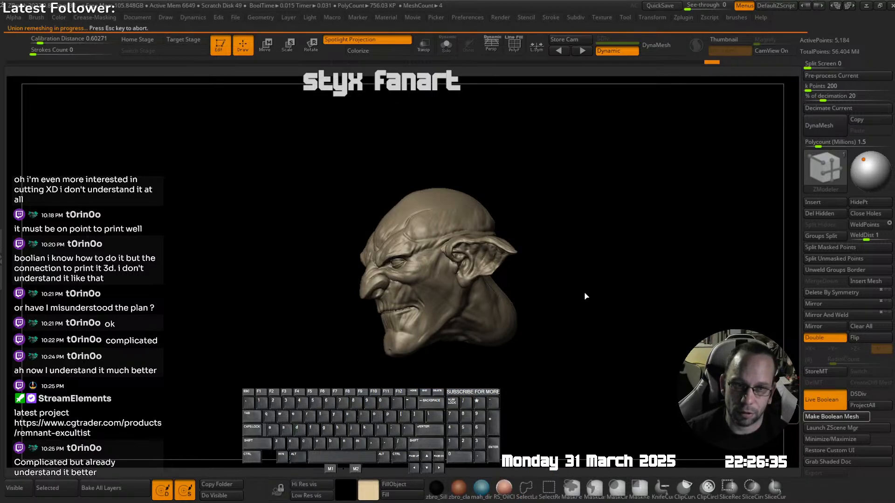
- Switch to the new boolean mesh and isolate the back section, then the face section, to examine their cut surfaces
key(shift+t)
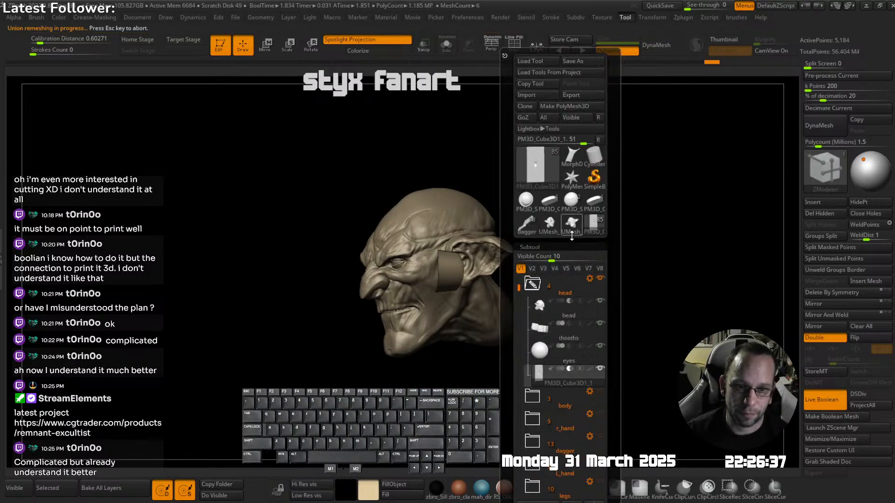
click(571, 224)
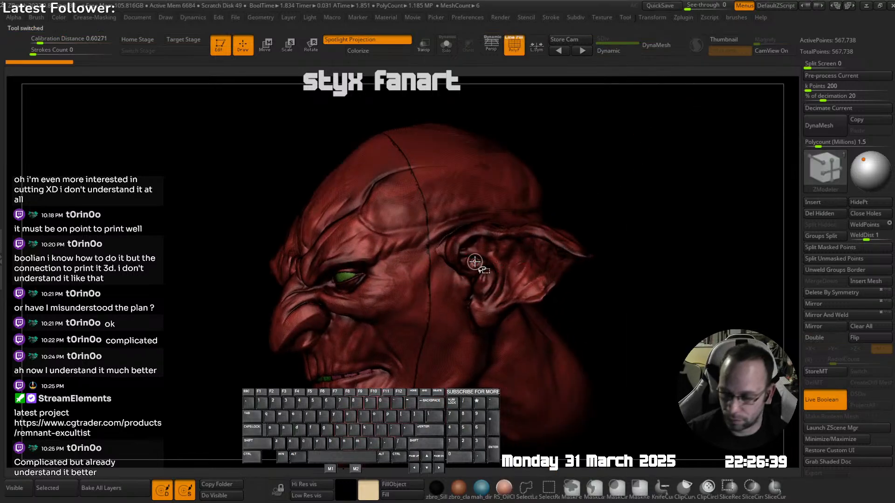
ctrl+shift+click(465, 252)
right_drag(469, 249, 494, 260)
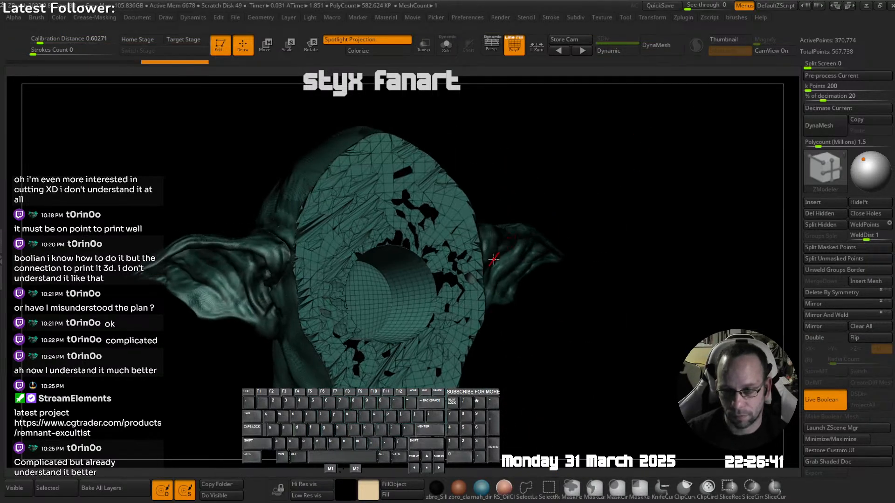
ctrl+shift+drag(577, 308, 555, 327)
right_drag(524, 321, 580, 309)
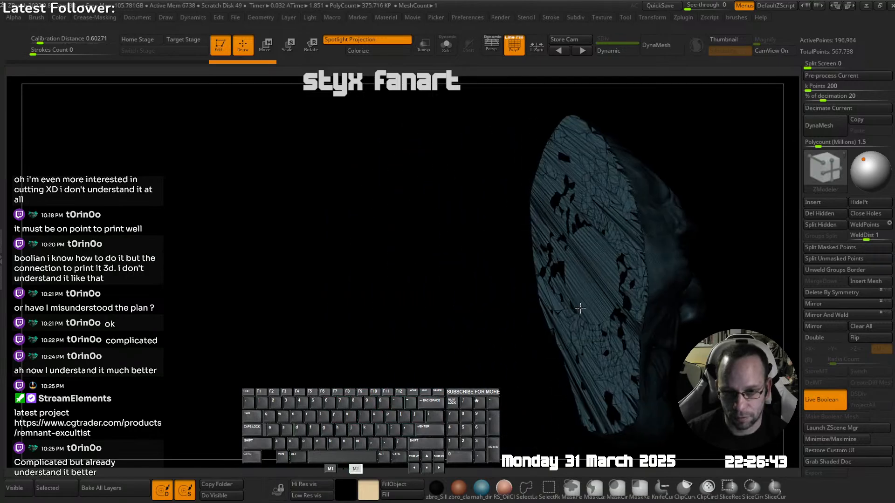
- Switch to another tool and back to the boolean mesh to recheck the face section's cut surface for holes and peg geometry
alt+right_drag(599, 263, 389, 266)
key(shift+t)
click(514, 235)
key(shift+t)
click(527, 234)
key(shift+f)
right_drag(396, 264, 574, 254)
right_drag(517, 262, 496, 264)
key(shift+f)
mouse_move(415, 289)
right_down()
mouse_move(513, 280)
mouse_move(482, 295)
mouse_move(477, 233)
mouse_move(422, 233)
right_up()
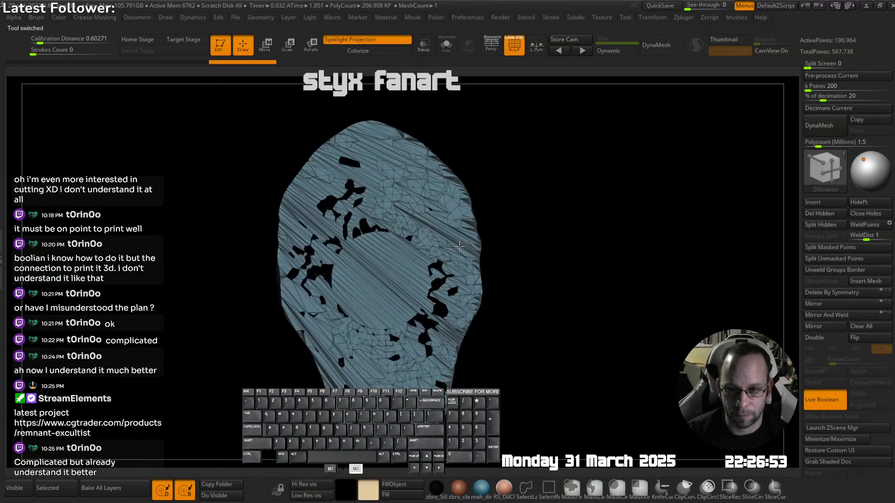
- Return to the source head tool and isolate the cutting plane around its round recess
key(shift+q)
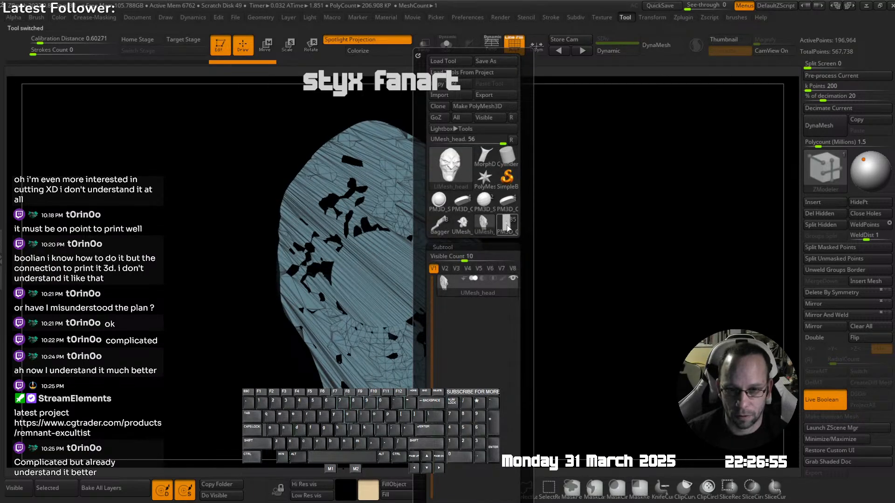
click(507, 227)
key(alt+s)
right_drag(497, 232, 286, 256)
right_drag(548, 296, 569, 226)
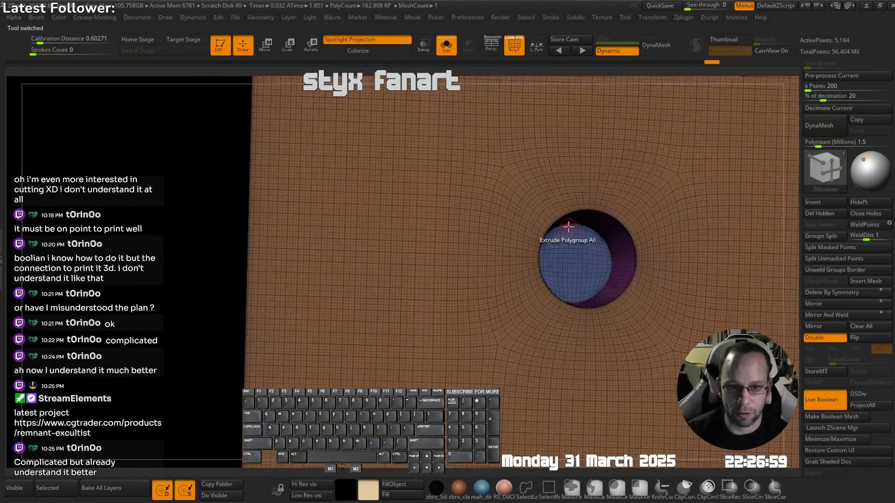
ctrl+right_drag(629, 242, 474, 245)
- Apply the cutting plane's dynamic subdivision and thickness as real geometry, and turn off double-sided display
key(ctrl+q)
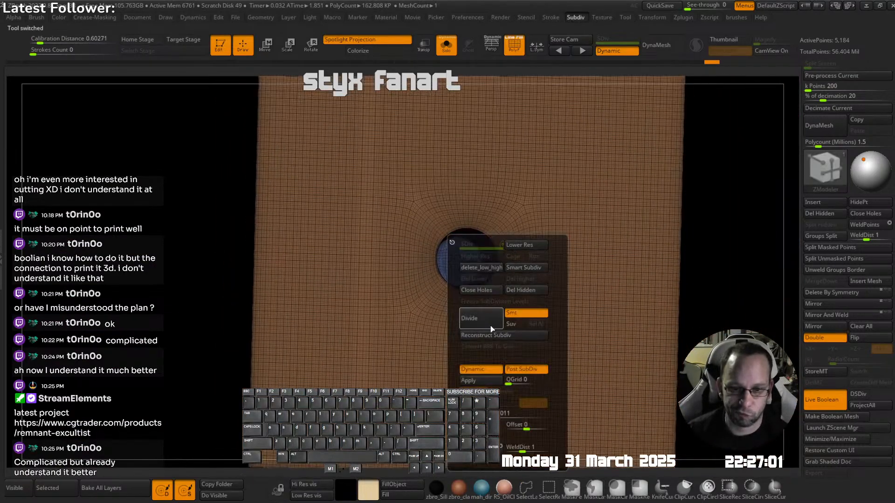
click(486, 381)
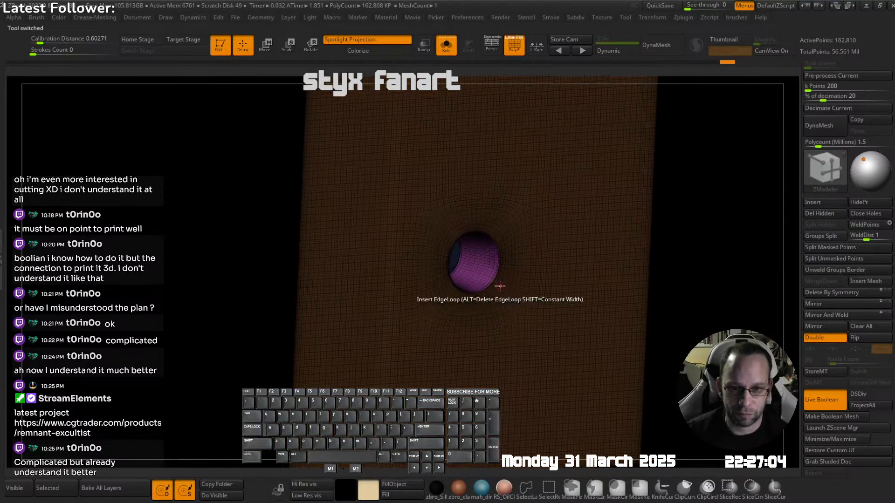
right_drag(518, 282, 497, 249)
click(827, 341)
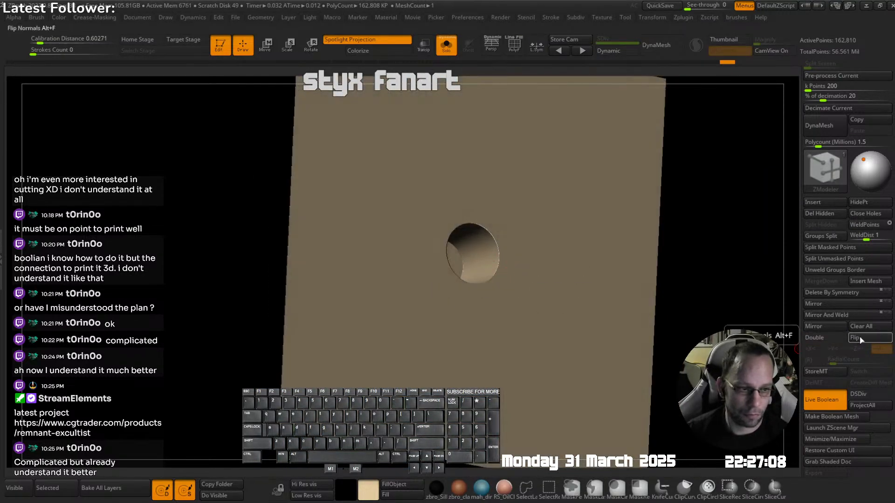
right_drag(518, 285, 463, 235)
- Select the head subtool, leave isolation, and inspect the Live Boolean seam across the cheek with and without wireframe
key(shift+t)
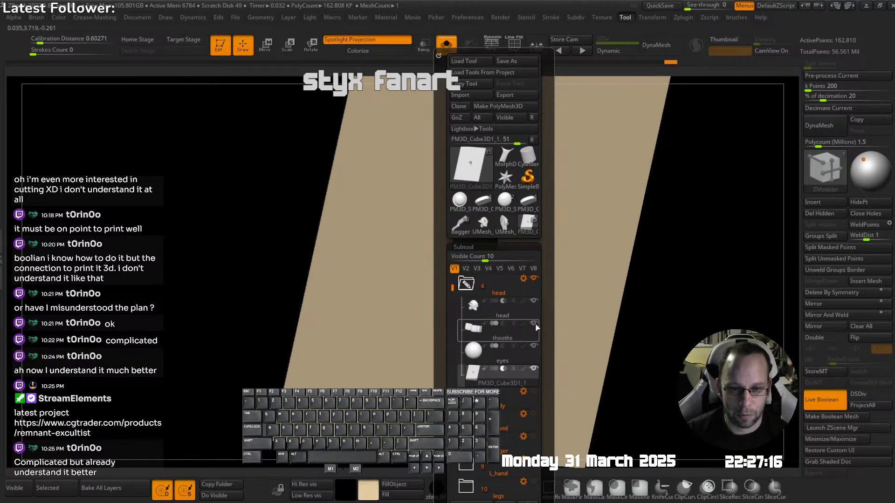
click(476, 308)
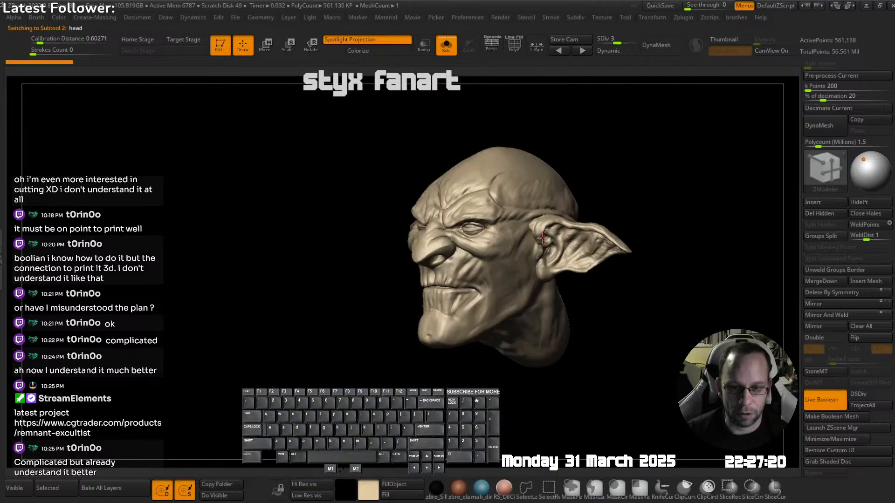
ctrl+right_drag(461, 251, 466, 289)
right_drag(466, 289, 596, 233)
alt+right_drag(420, 184, 502, 178)
key(b)
key(z)
key(m)
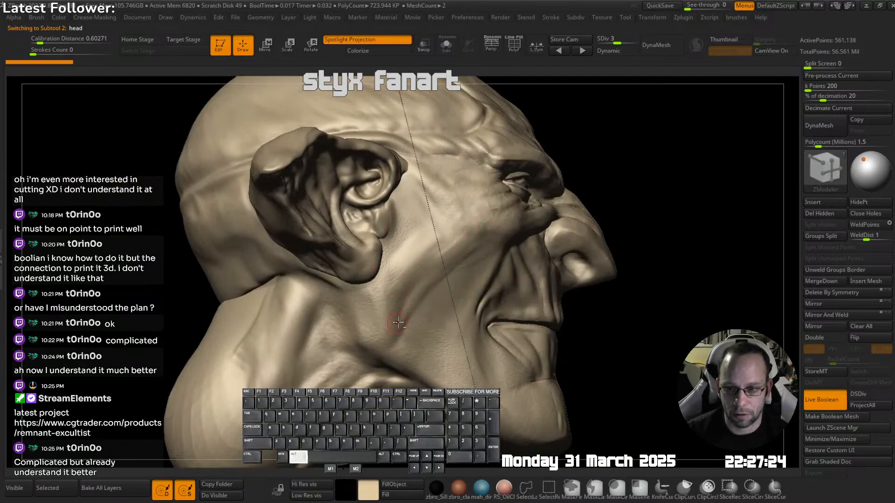
key(shift+f)
mouse_move(422, 282)
right_down()
mouse_move(429, 232)
mouse_move(466, 249)
mouse_move(494, 235)
mouse_move(549, 264)
mouse_move(548, 236)
right_up()
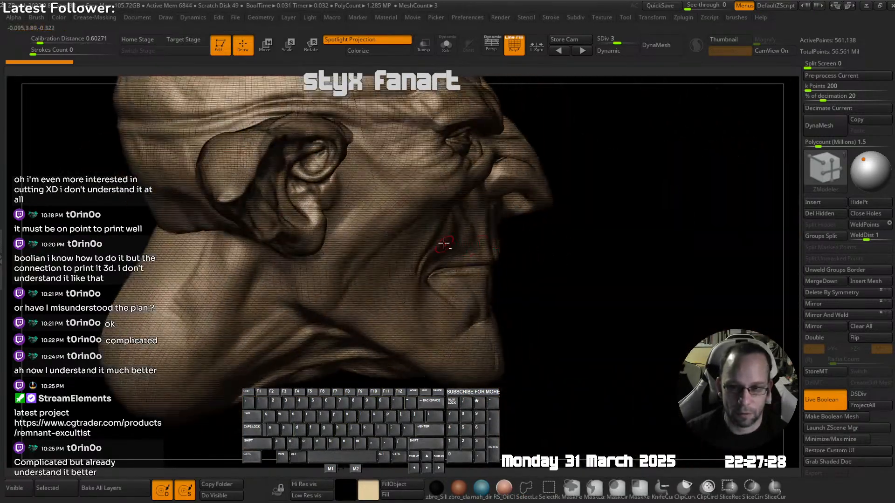
alt+right_drag(444, 243, 506, 214)
- Generate a boolean mesh from the head and cutting plane, then enable DSDiv and generate it again
key(shift+t)
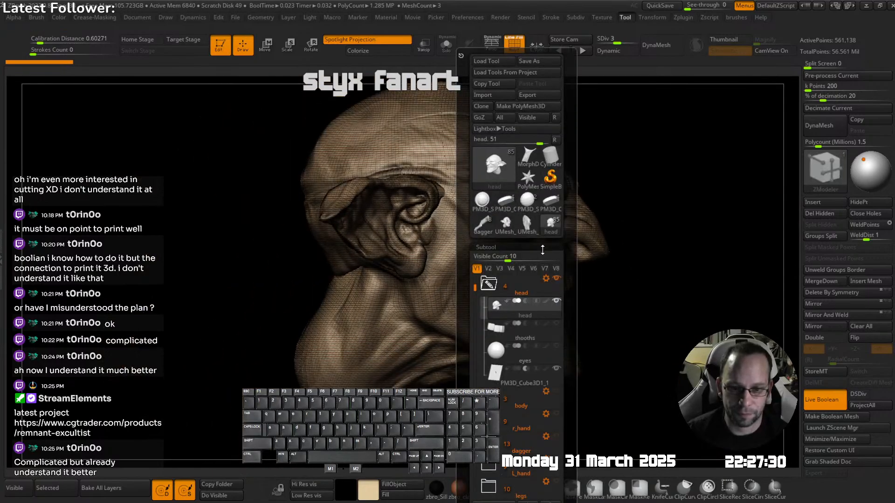
key(shift+f)
right_drag(685, 340, 654, 344)
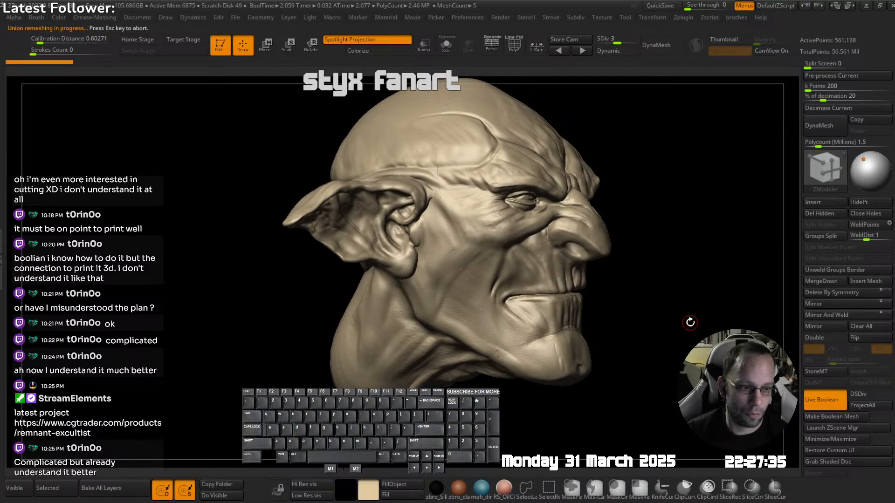
click(857, 394)
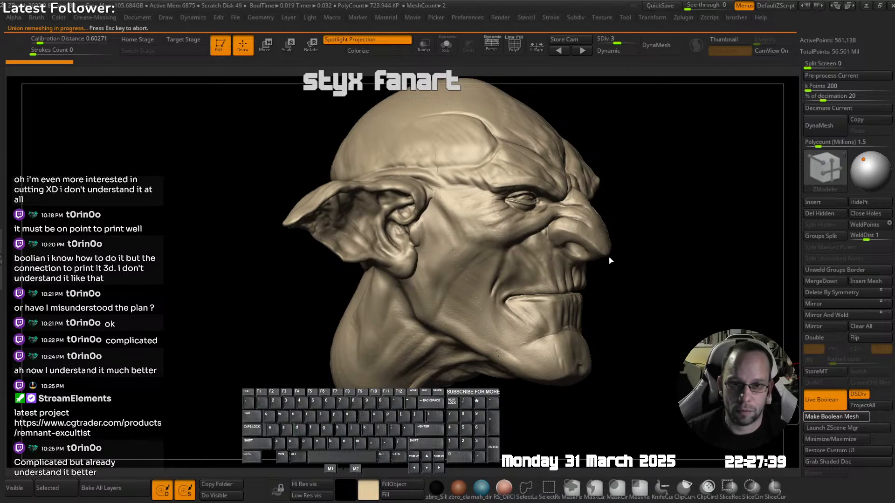
- Discard the outdated boolean mesh from the tool list
key(shift+q)
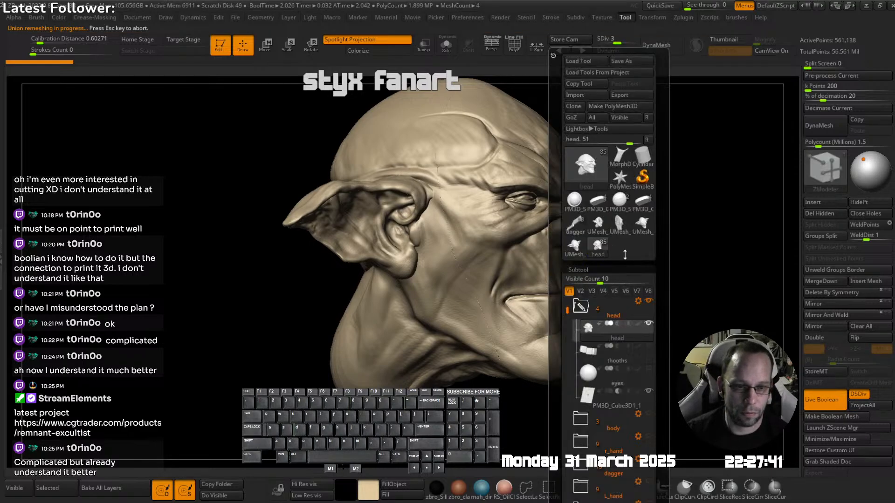
click(640, 224)
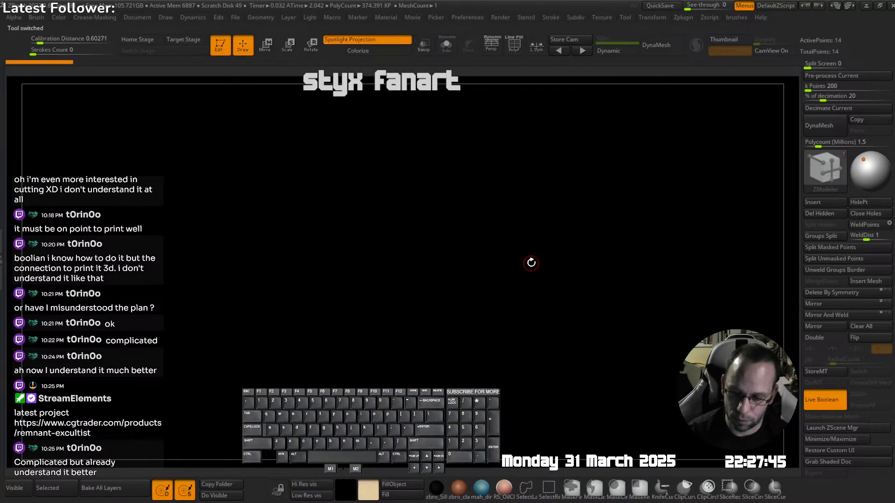
key(f)
drag(527, 255, 529, 252)
- Switch to the UMesh_head2 boolean mesh, isolate its face section with wireframe, and examine the cut surface and round peg
key(shift+q)
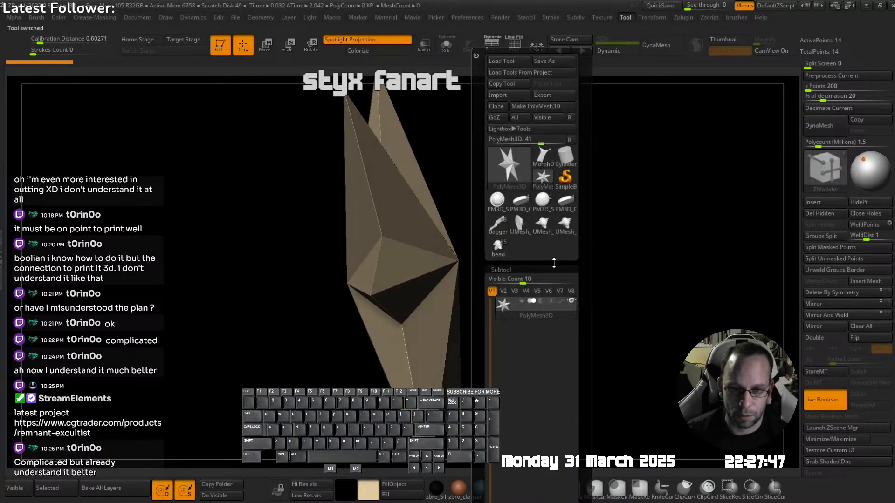
click(543, 228)
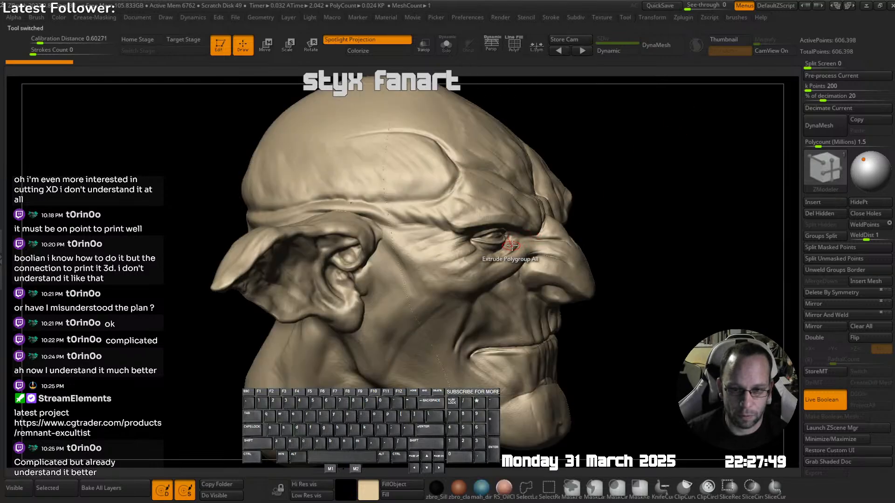
key(shift+f)
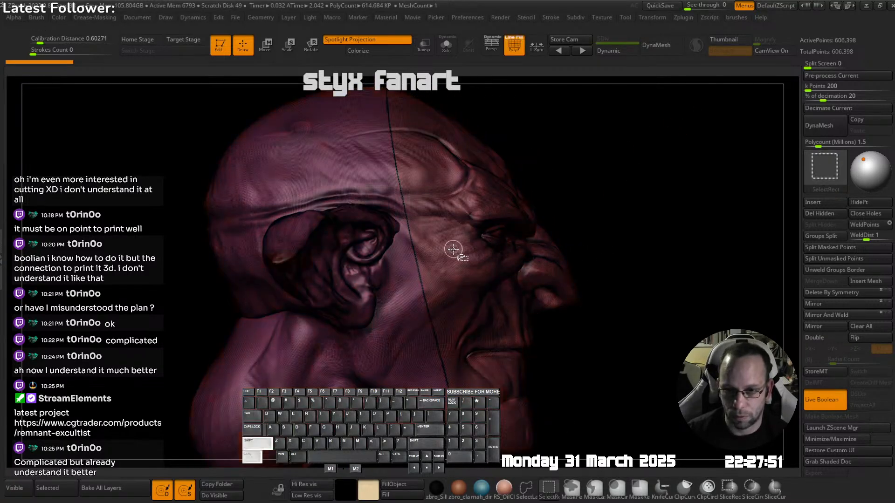
ctrl+shift+click(453, 250)
mouse_move(455, 256)
right_down()
mouse_move(509, 242)
mouse_move(506, 254)
mouse_move(591, 254)
mouse_move(592, 300)
mouse_move(535, 282)
mouse_move(566, 265)
right_up()
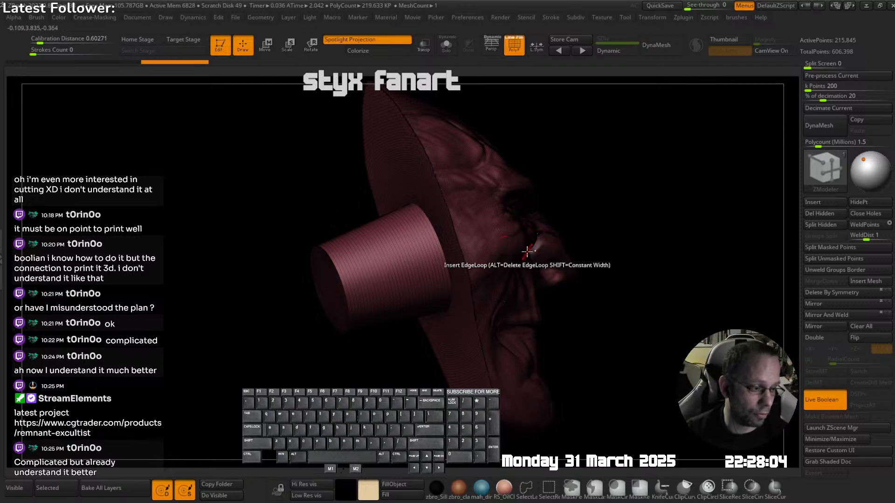
right_drag(526, 256, 536, 199)
shift+right_drag(536, 200, 531, 196)
key(F1)
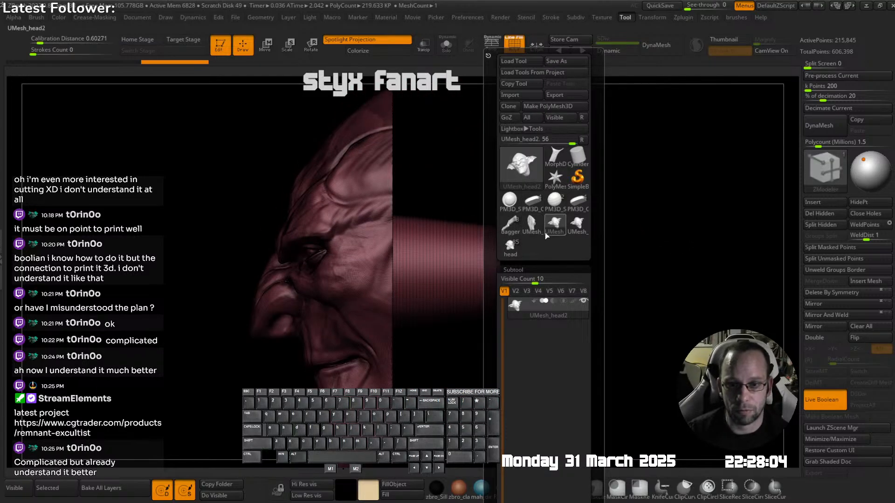
- Inspect the isolated face section's flat cut surface and tapered peg from the side and back, with and without wireframe
ctrl+shift+drag(626, 244, 623, 278)
ctrl+right_drag(616, 278, 559, 244)
key(shift+f)
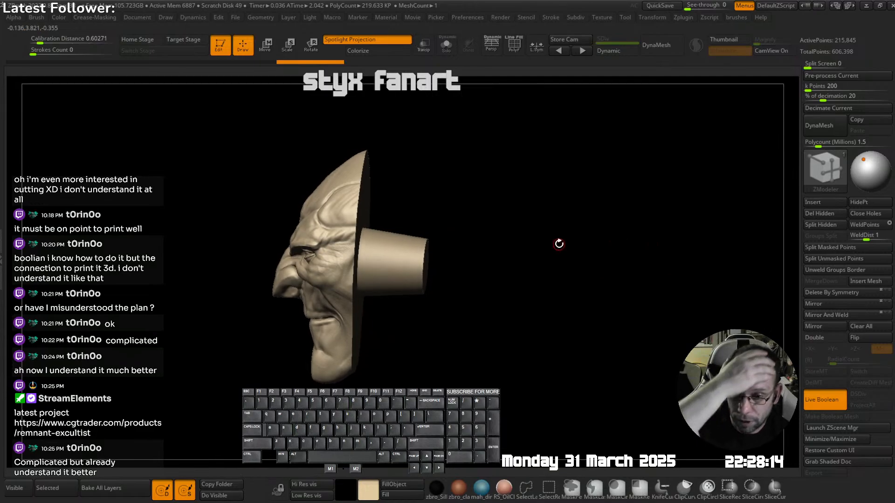
shift+right_drag(484, 228, 539, 245)
right_drag(581, 221, 460, 260)
key(shift+f)
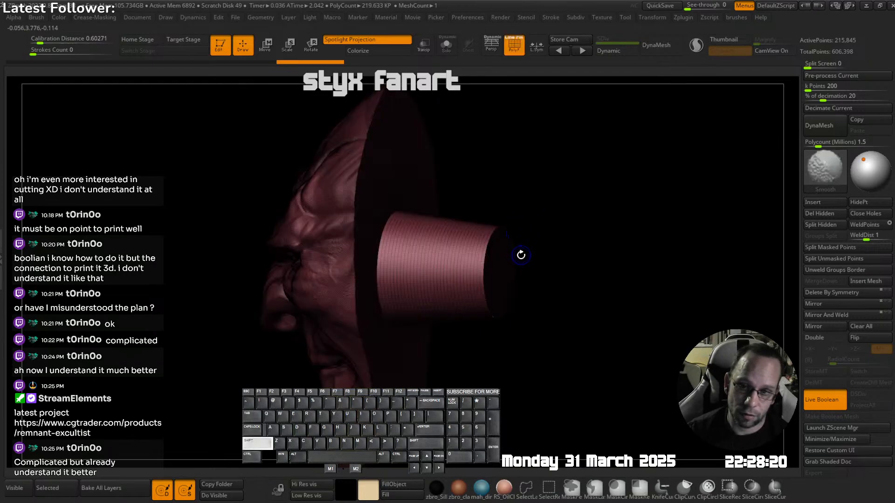
shift+right_drag(430, 234, 411, 253)
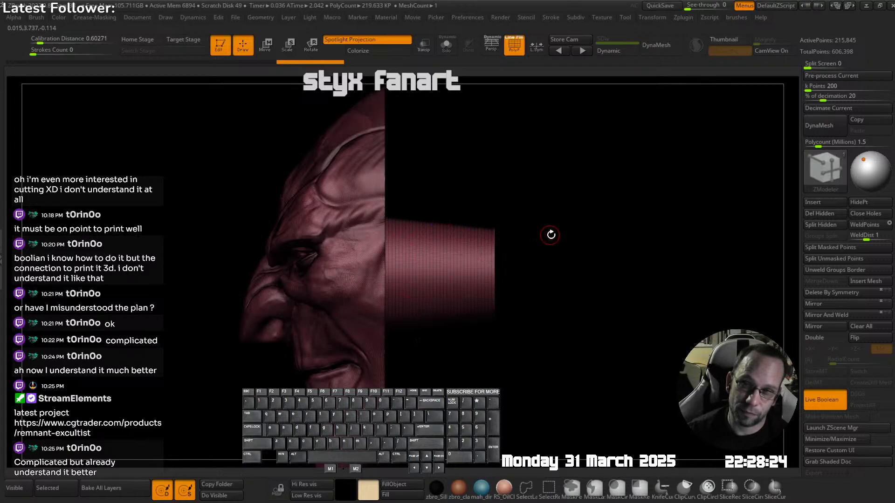
right_drag(550, 235, 493, 202)
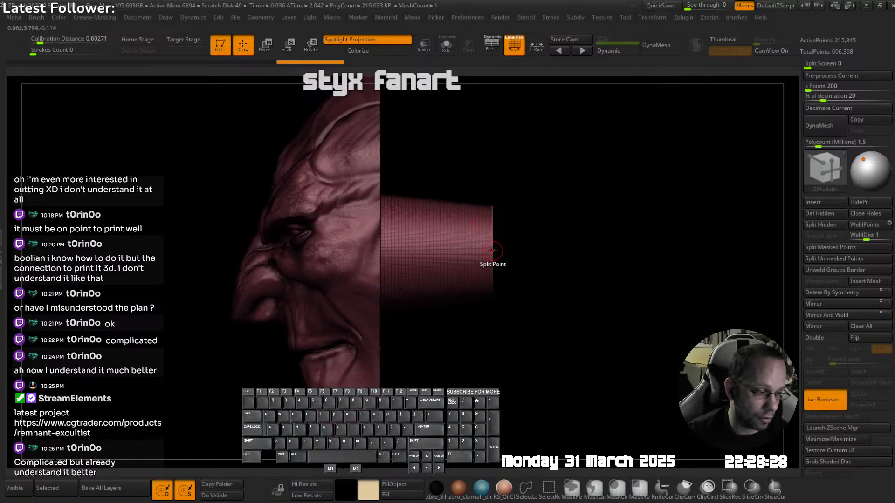
right_drag(503, 284, 503, 236)
key(F1)
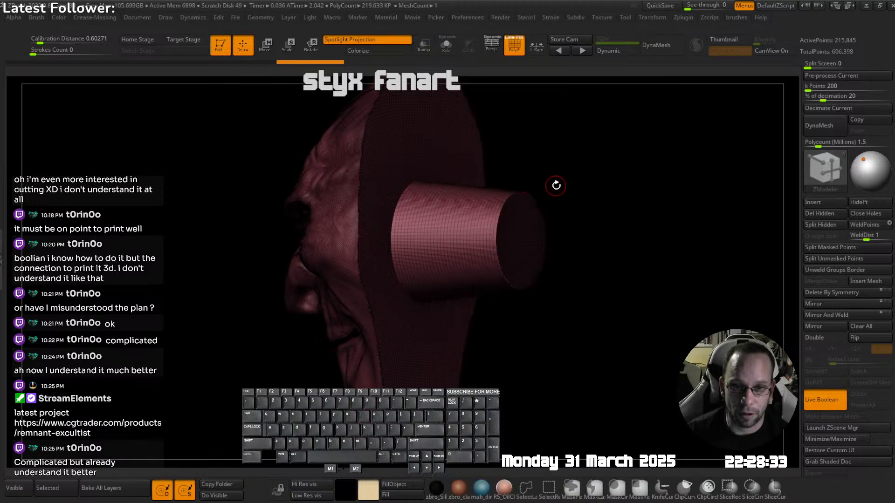
right_drag(555, 184, 567, 181)
key(F1)
- Choose the Insert Primitives brush and set its insert mesh to the tapered Alpha 28 block
key(b)
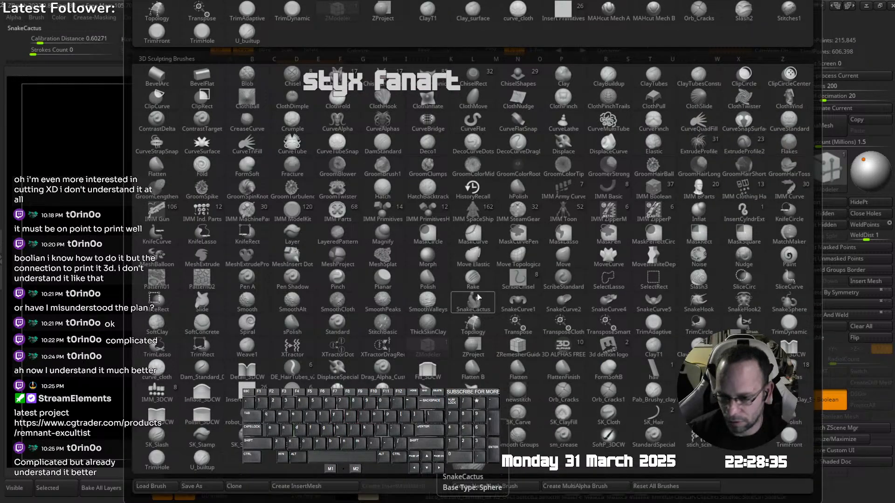
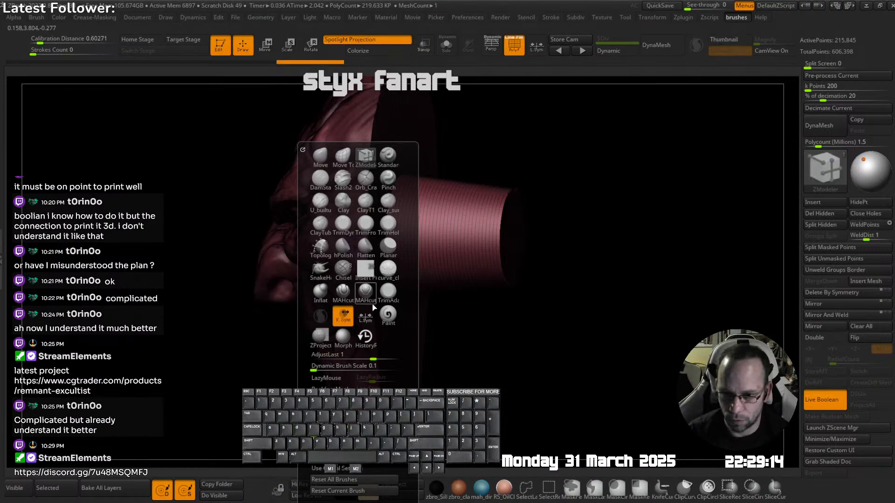
click(368, 268)
key(m)
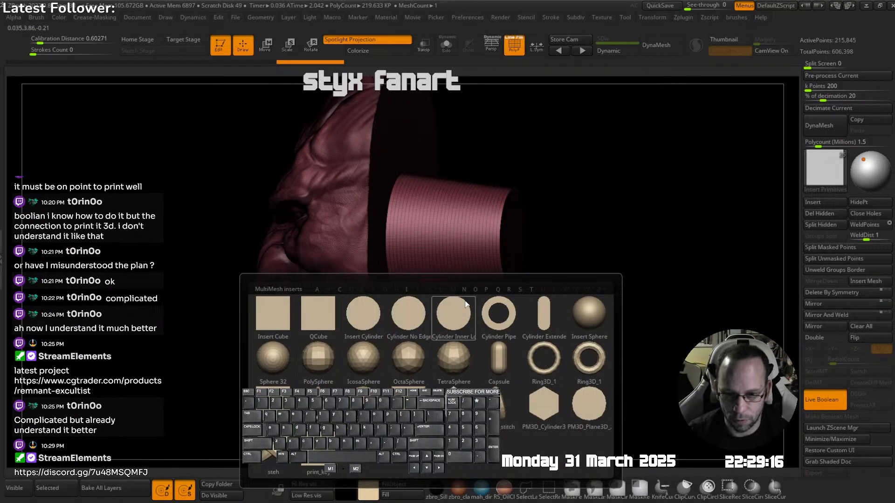
click(455, 314)
right_drag(459, 235, 514, 239)
alt+right_drag(520, 194, 480, 267)
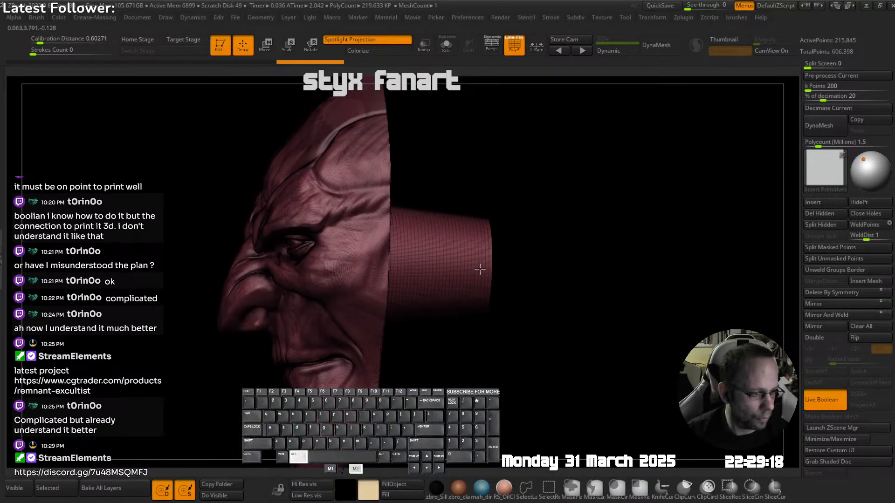
right_drag(551, 255, 501, 294)
key(shift+q)
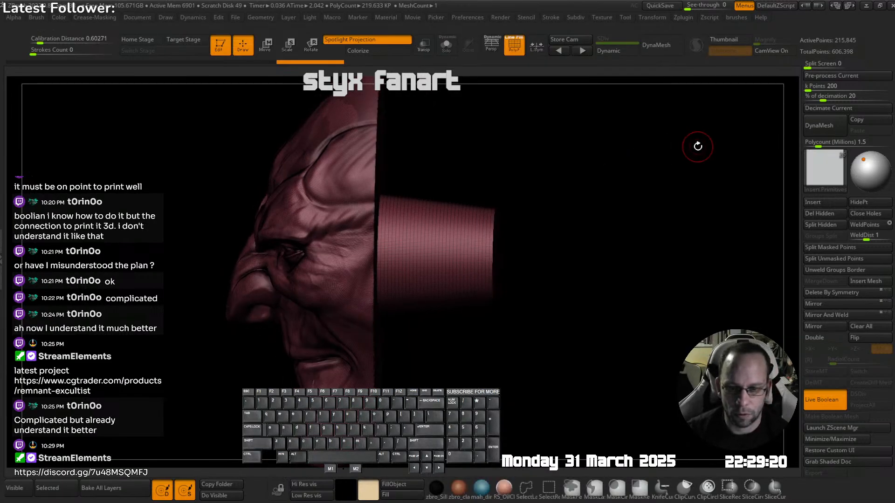
key(m)
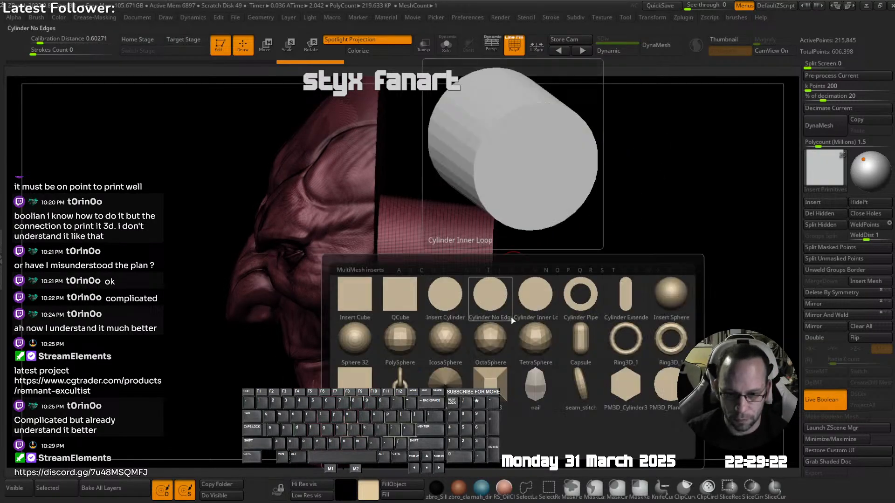
mouse_move(492, 389)
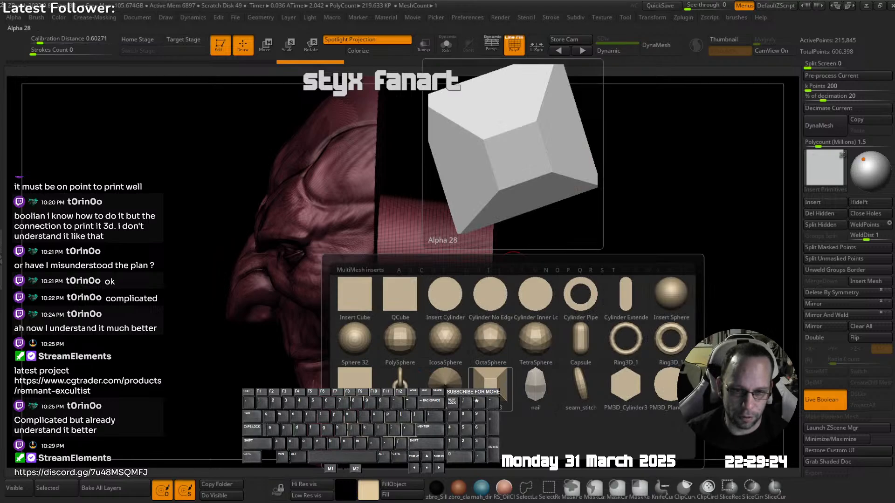
click(496, 387)
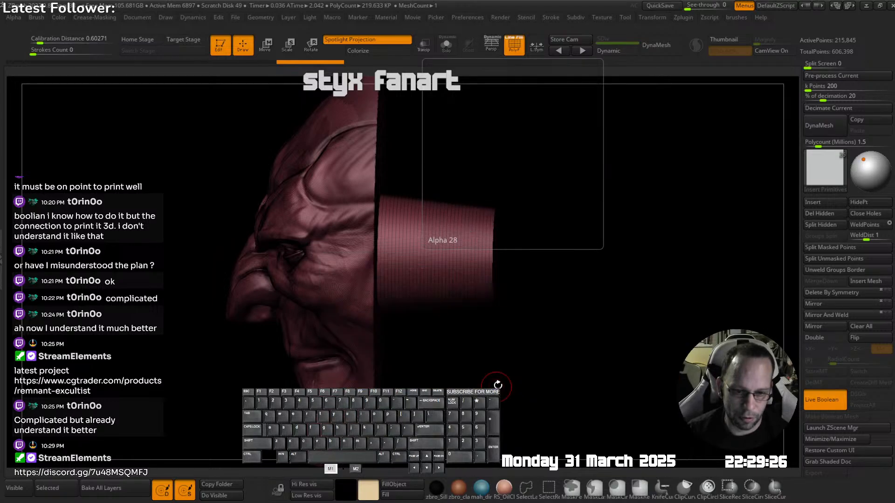
- Try inserting the Alpha 28 block on the cut surface above the round peg, redoing the first placement
right_drag(487, 279, 389, 267)
drag(387, 153, 430, 184)
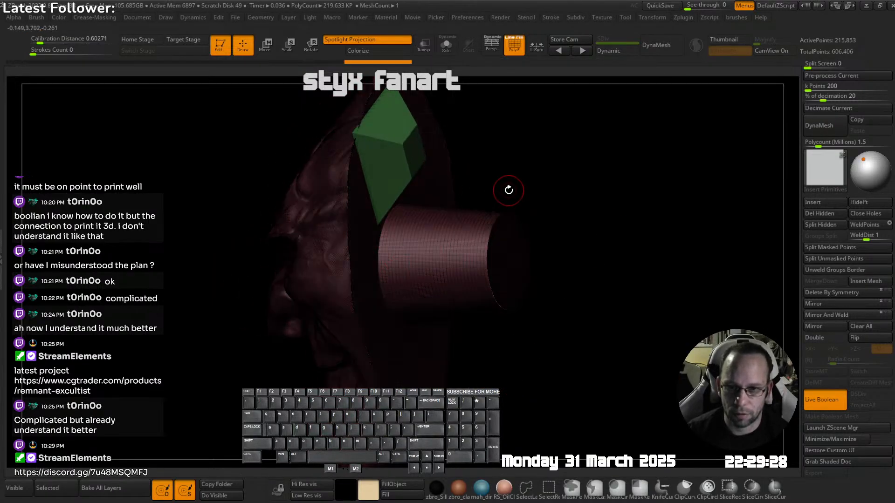
right_drag(508, 190, 365, 255)
key(ctrl+z)
right_drag(501, 251, 469, 244)
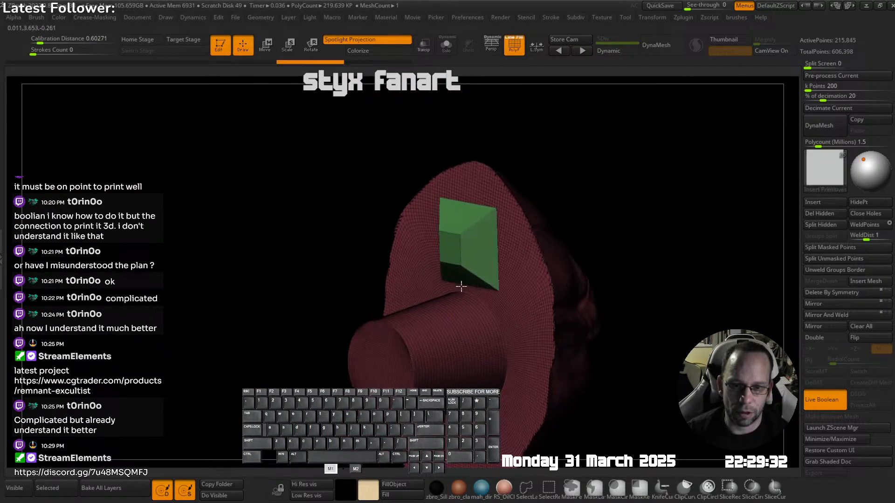
right_drag(452, 293, 522, 295)
right_drag(527, 359, 488, 199)
key(shift+f)
key(shift+f)
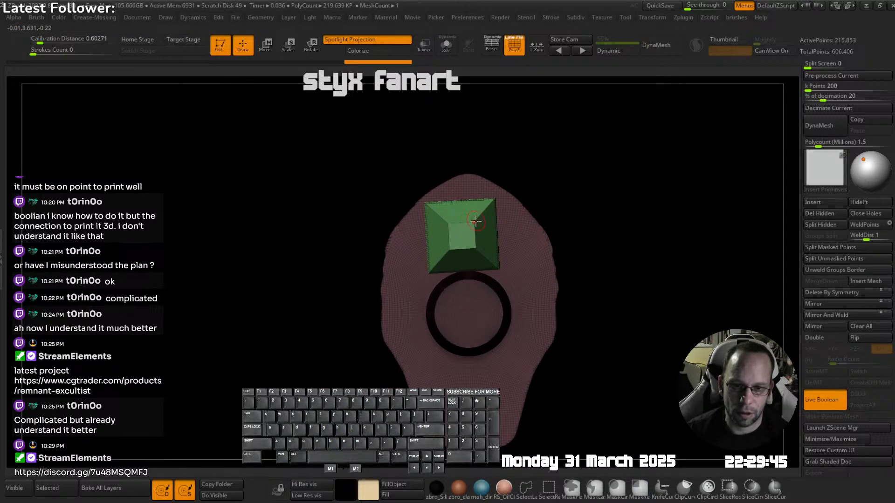
- Try rotating the inserted block about 25 degrees on the cut surface, and undo the rotation and the insertion
key(w)
drag(516, 246, 516, 222)
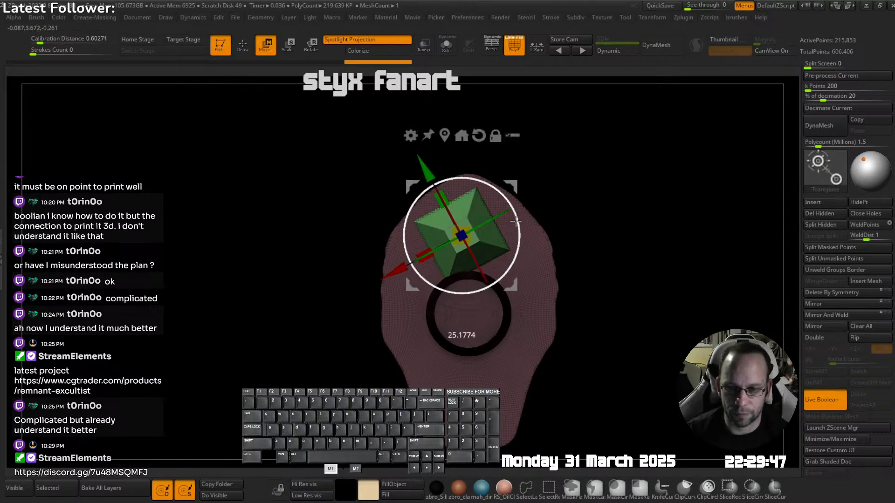
key(ctrl+z)
right_drag(516, 223, 512, 252)
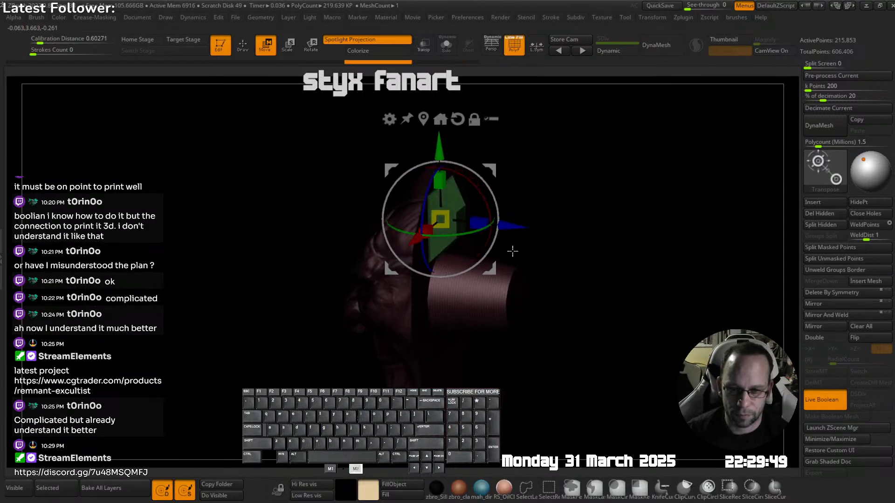
key(shift+t)
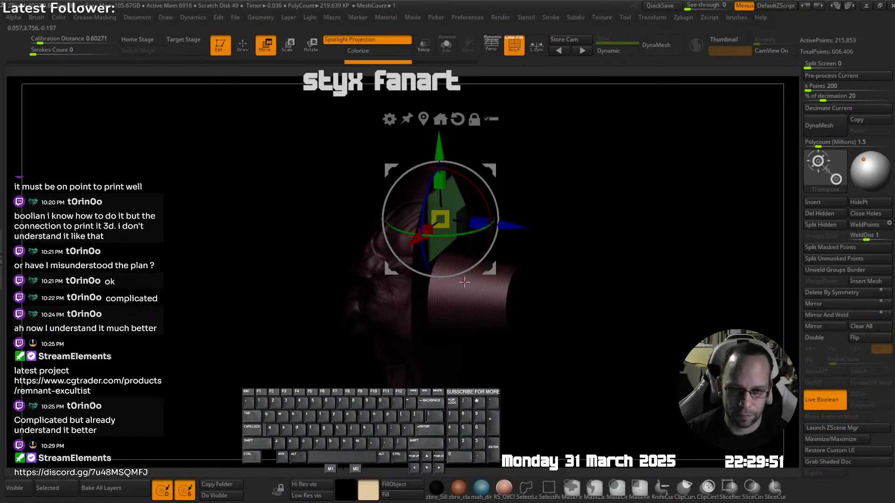
key(ctrl+z)
right_drag(505, 261, 513, 234)
key(shift+f)
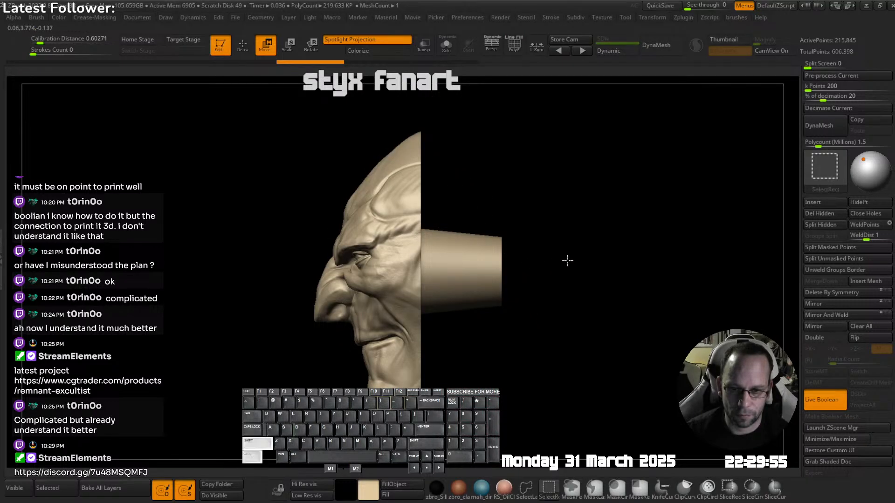
- Unhide the whole head and try rotating the face section against the masked back part
ctrl+shift+click(567, 262)
key(shift+f)
right_drag(498, 267, 505, 261)
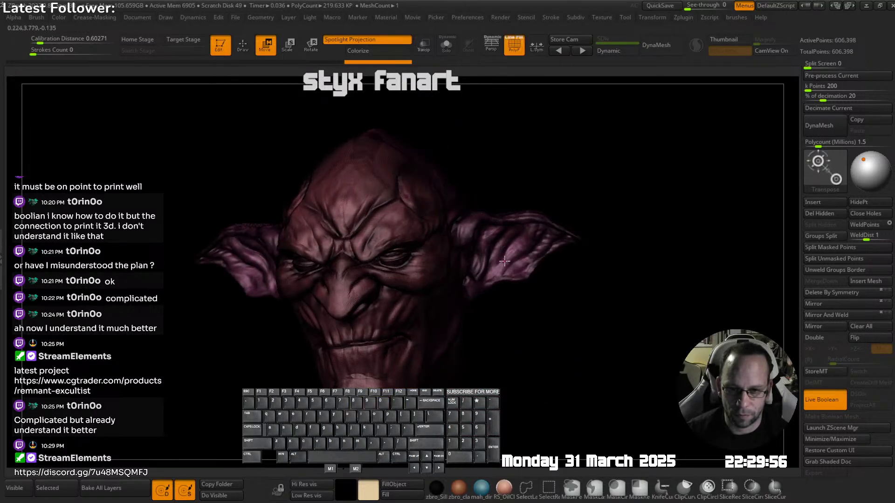
ctrl+click(343, 285)
shift+right_drag(419, 243, 427, 237)
alt+right_drag(426, 237, 457, 238)
drag(439, 262, 441, 283)
mouse_move(469, 270)
right_down()
mouse_move(550, 269)
mouse_move(457, 268)
right_up()
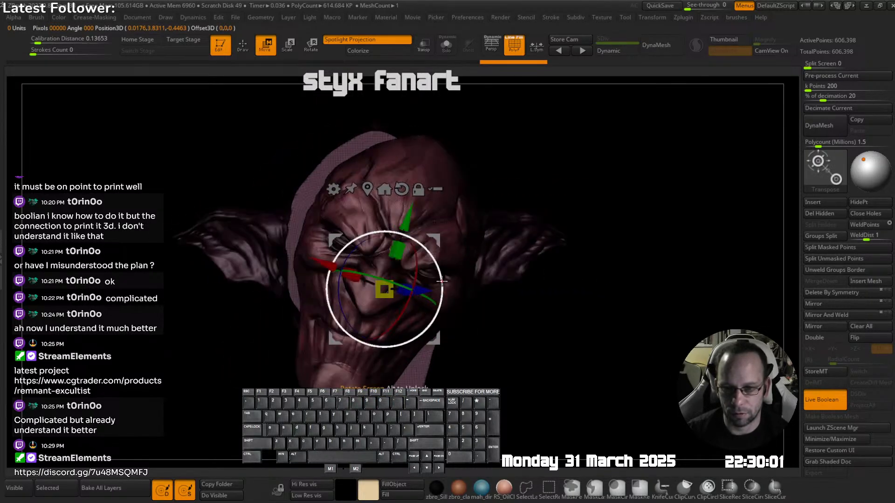
- Undo the face section's trial rotations and the mask on the head
drag(442, 282, 439, 262)
key(ctrl+z)
key(ctrl+z)
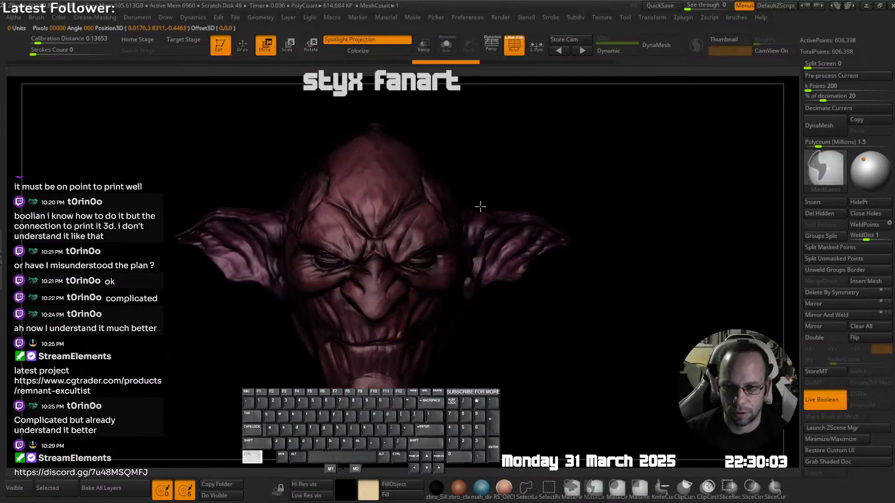
right_drag(480, 207, 429, 233)
key(ctrl+z)
alt+right_drag(510, 234, 471, 233)
- Delete one surplus boolean mesh from the tool list and switch to the remaining full-head UMesh_head2
key(shift+q)
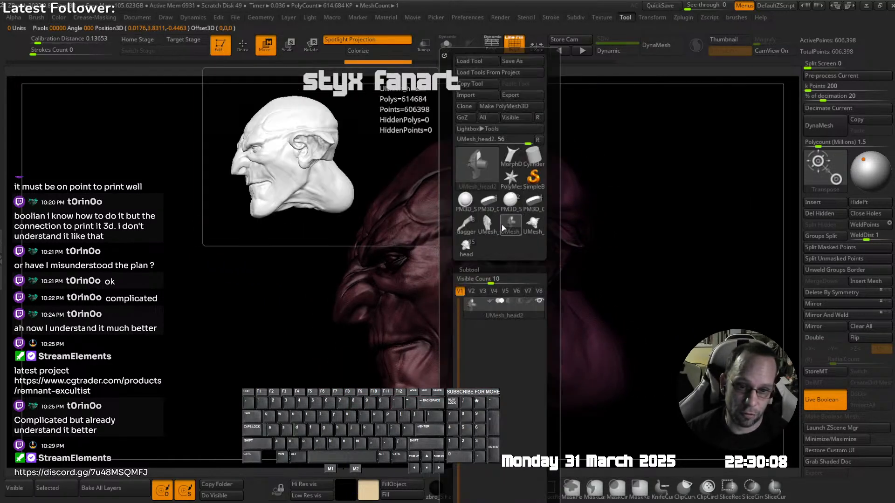
click(487, 231)
key(Delete)
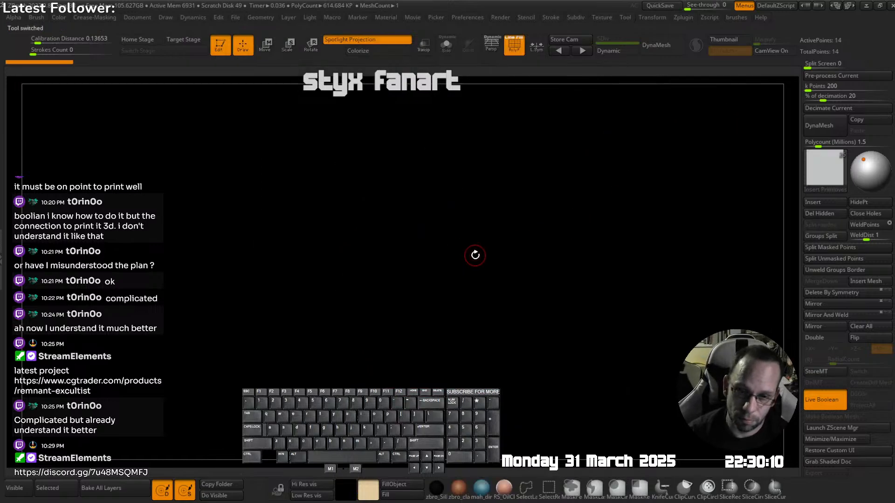
key(shift+q)
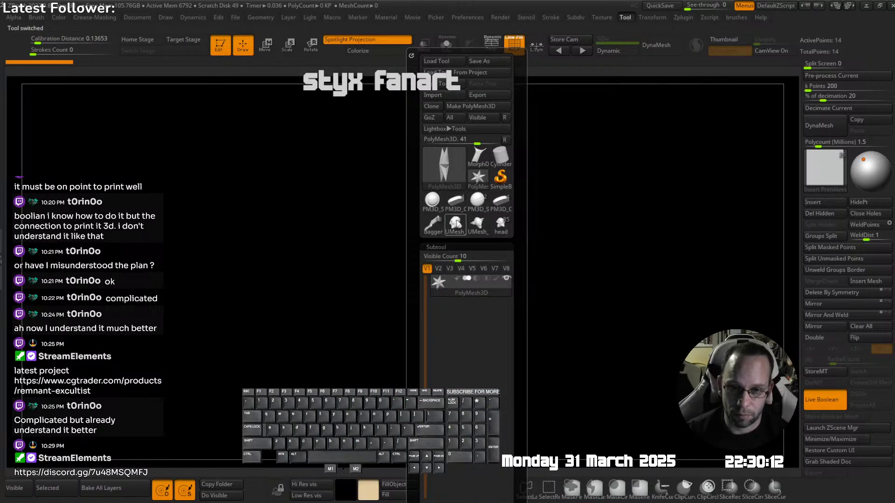
click(456, 225)
key(shift+q)
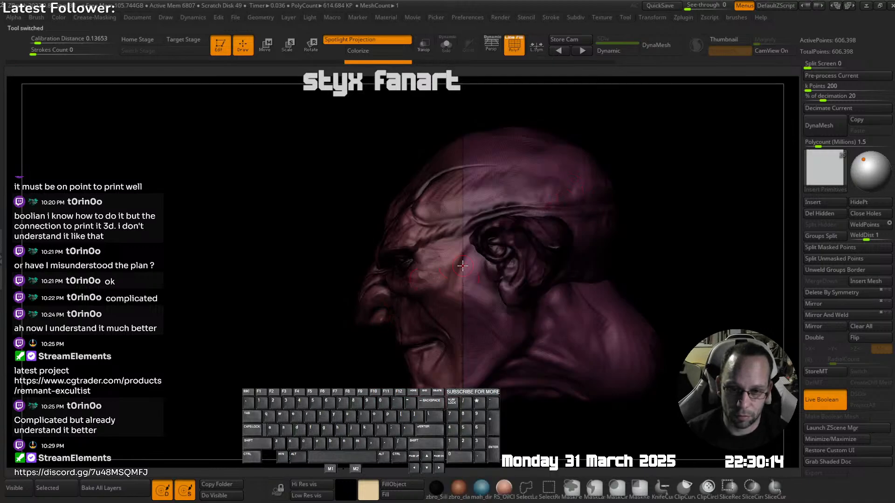
- Isolate the face section of UMesh_head2, reselect the Insert Primitives brush, and view the cut surface around the peg
right_drag(459, 273, 409, 268)
ctrl+shift+click(443, 276)
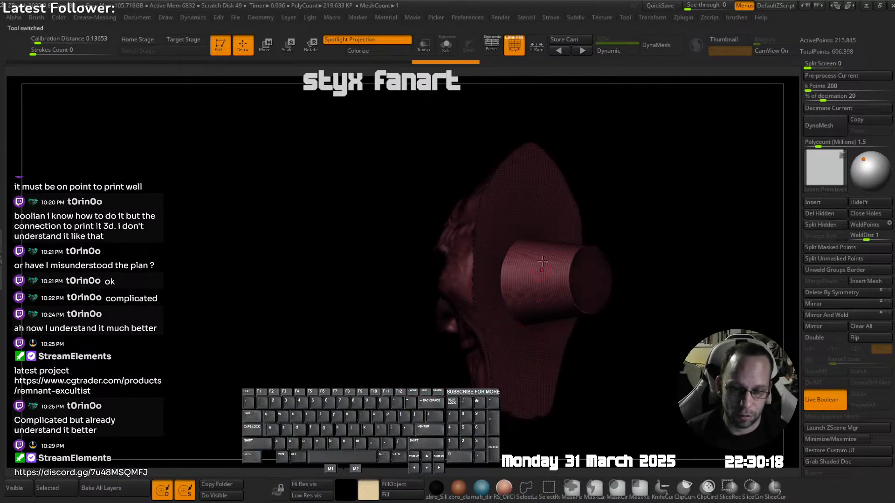
mouse_move(542, 261)
right_down()
mouse_move(494, 216)
mouse_move(473, 216)
mouse_move(492, 218)
mouse_move(483, 163)
right_up()
key(shift+space)
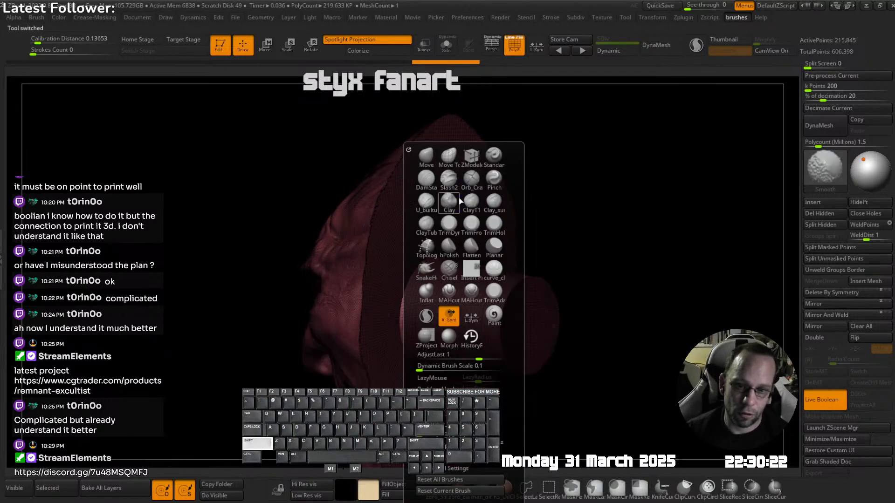
click(472, 270)
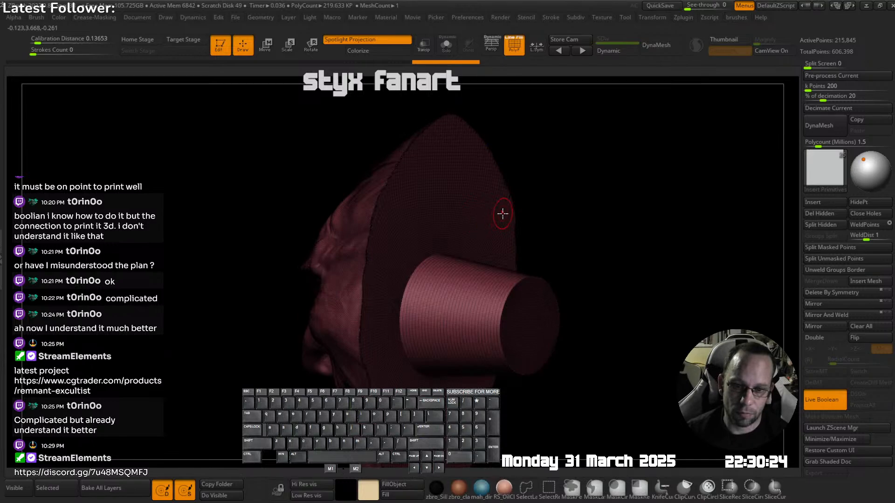
key(shift+space)
mouse_move(419, 240)
right_down()
mouse_move(479, 222)
mouse_move(473, 242)
mouse_move(504, 187)
right_up()
- Delete the UMesh_head2 boolean mesh from the tool list and switch back to the original head tool
key(shift+t)
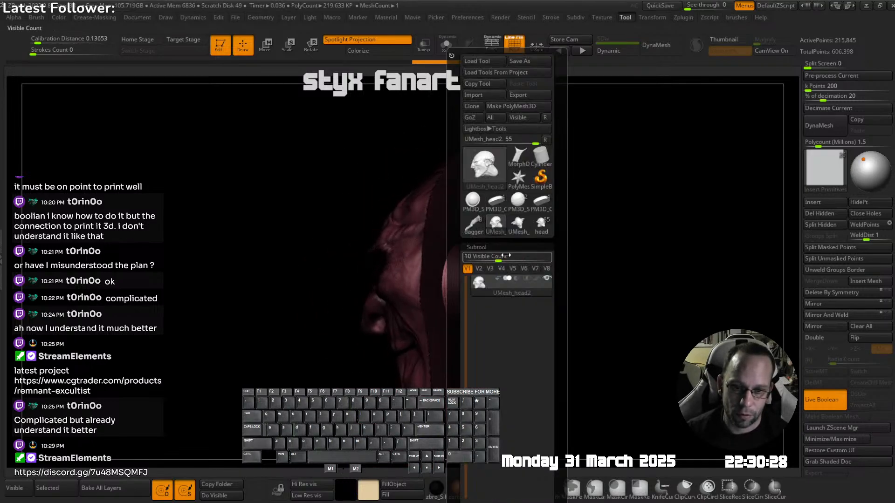
key(F12)
key(shift+t)
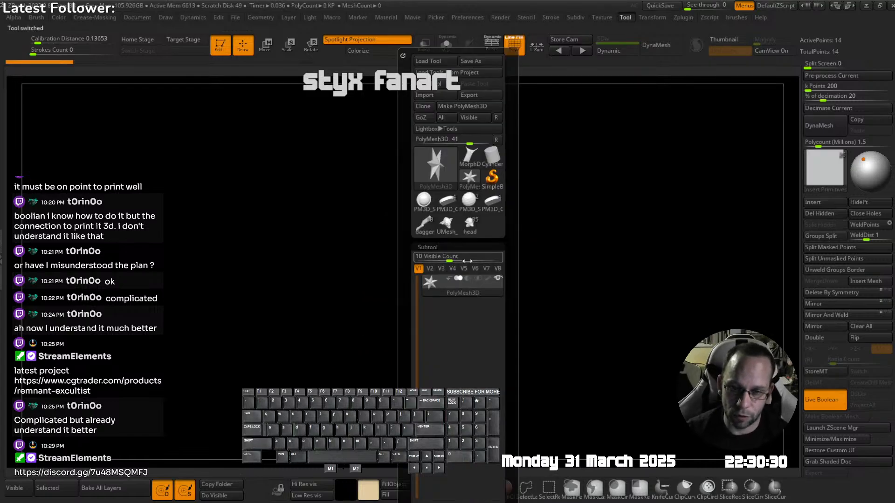
click(469, 225)
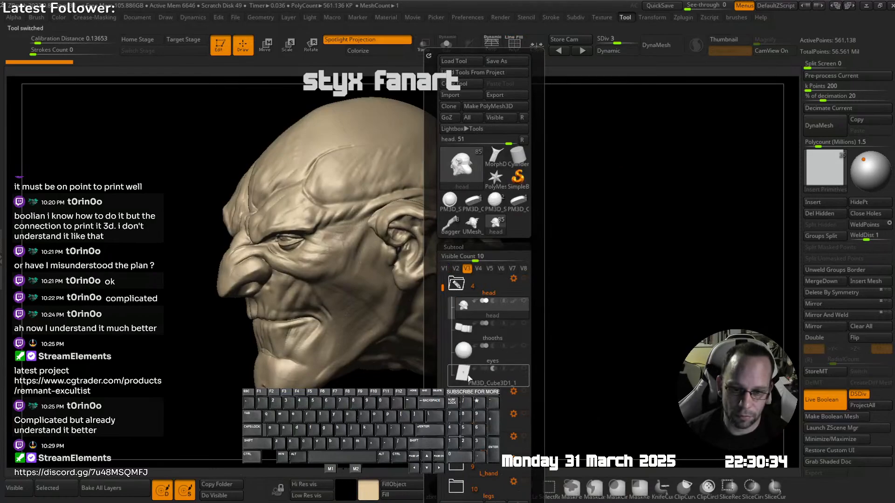
- Select the PM3D_Cube3D1_1 cutting plane, turn on its dynamic subdivision, and examine its peg with the Move gizmo active
click(462, 381)
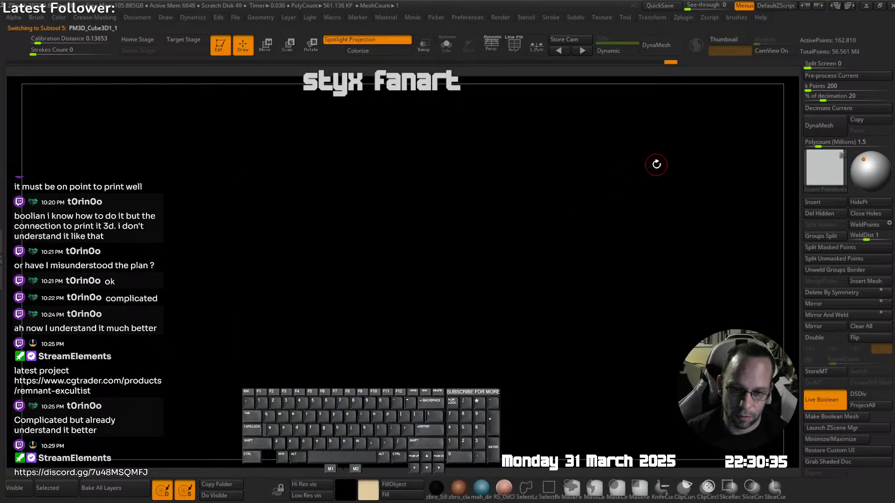
key(f)
key(f)
ctrl+right_drag(472, 268, 422, 248)
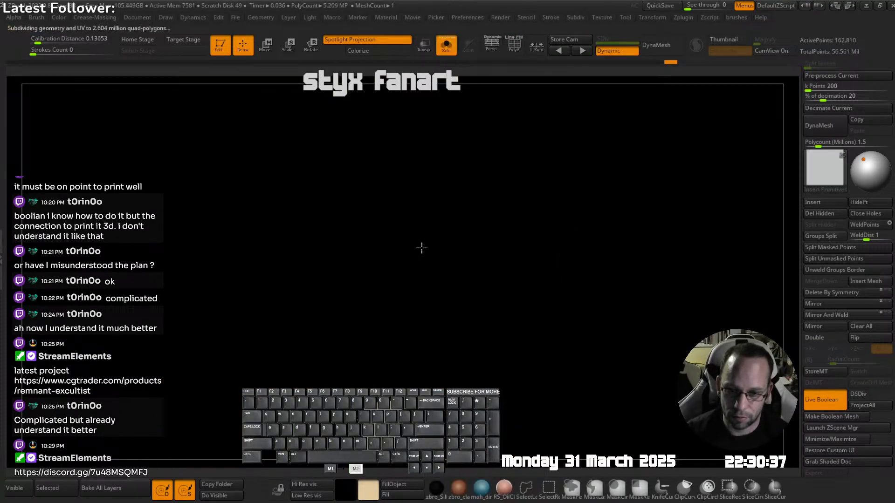
key(d)
alt+right_drag(401, 339, 507, 312)
key(w)
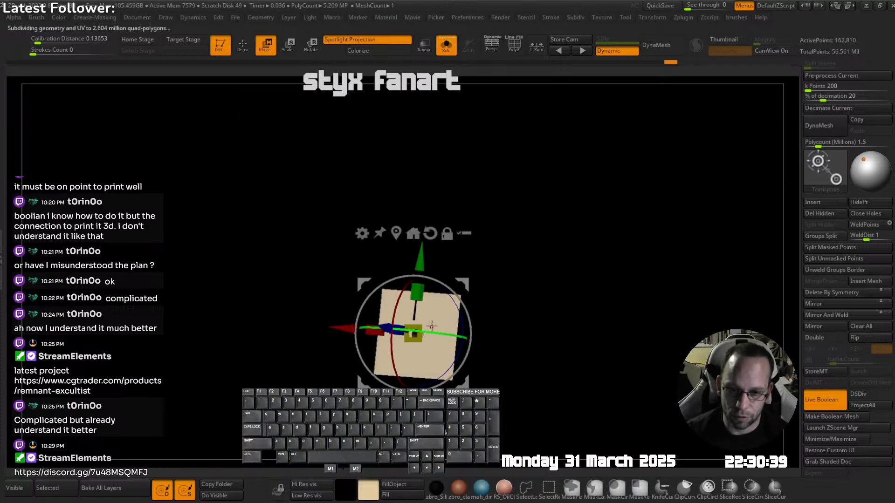
drag(425, 322, 421, 323)
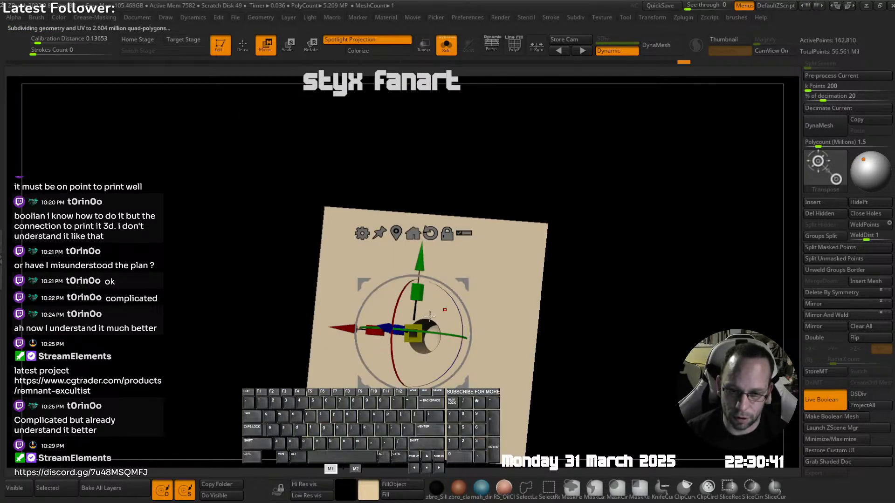
drag(472, 298, 515, 282)
right_drag(511, 279, 495, 258)
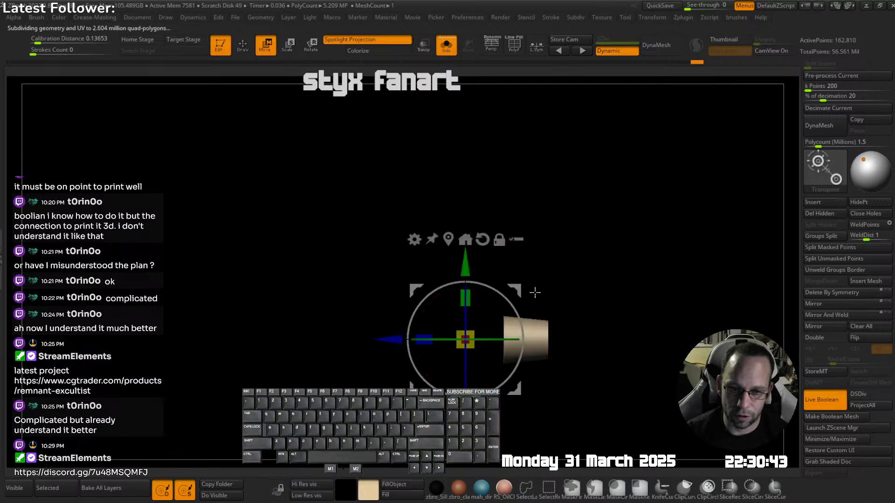
alt+right_drag(535, 292, 503, 245)
right_drag(503, 245, 483, 247)
- Turn off Live Boolean and raise the cutting plane along Y to the height of the smooth base head
key(shift+f)
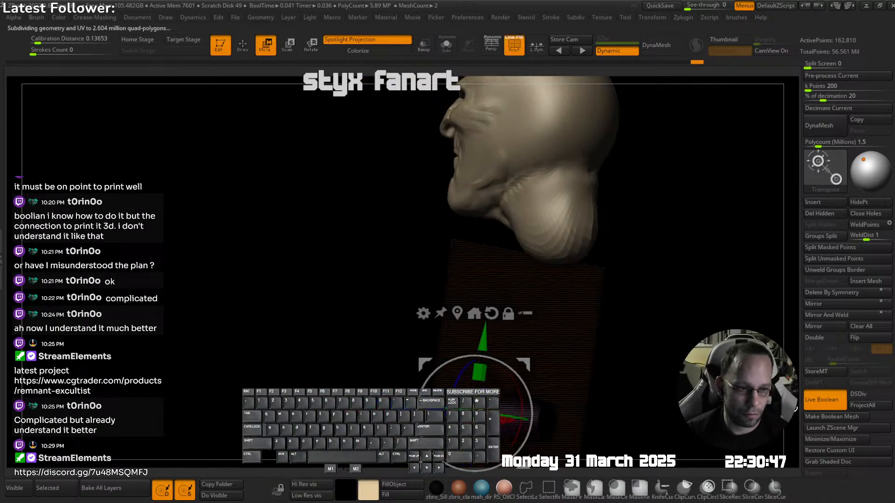
click(821, 399)
right_drag(620, 280, 477, 341)
drag(477, 247, 494, 201)
key(shift+f)
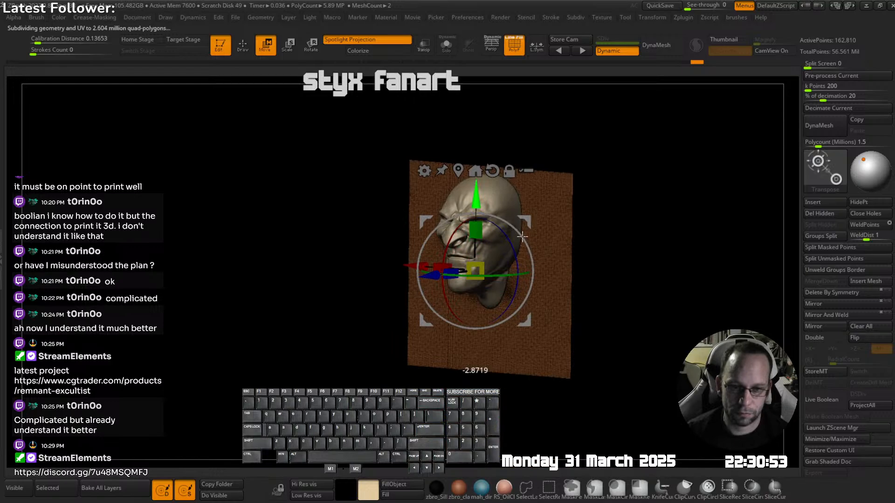
- Shift the cutting plane sideways along X so its peg sits beside the base head
right_drag(520, 238, 560, 262)
drag(411, 256, 447, 258)
mouse_move(560, 293)
right_down()
mouse_move(541, 242)
mouse_move(550, 307)
right_up()
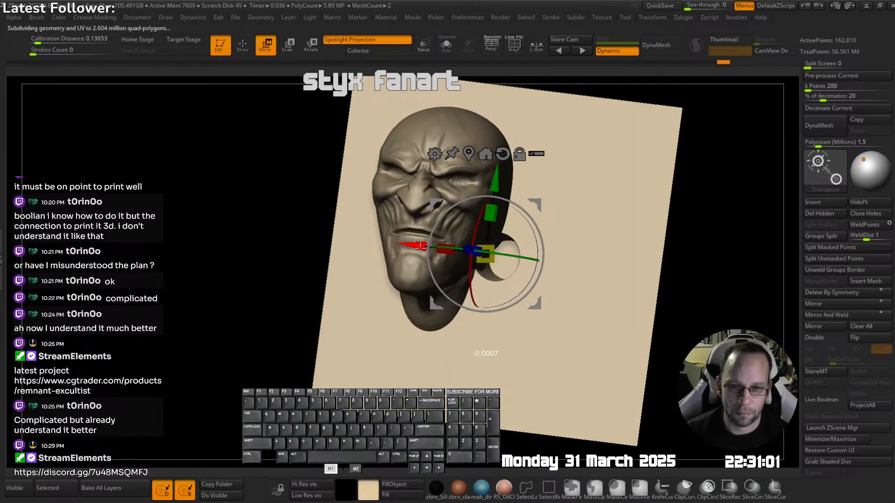
drag(421, 247, 433, 252)
right_drag(558, 232, 561, 202)
key(shift+t)
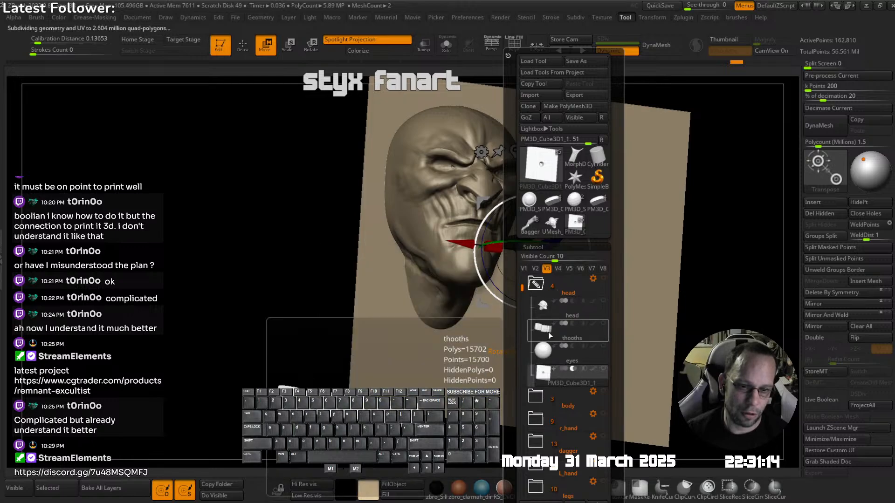
mouse_move(477, 296)
right_down()
mouse_move(475, 312)
mouse_move(490, 308)
mouse_move(466, 301)
right_up()
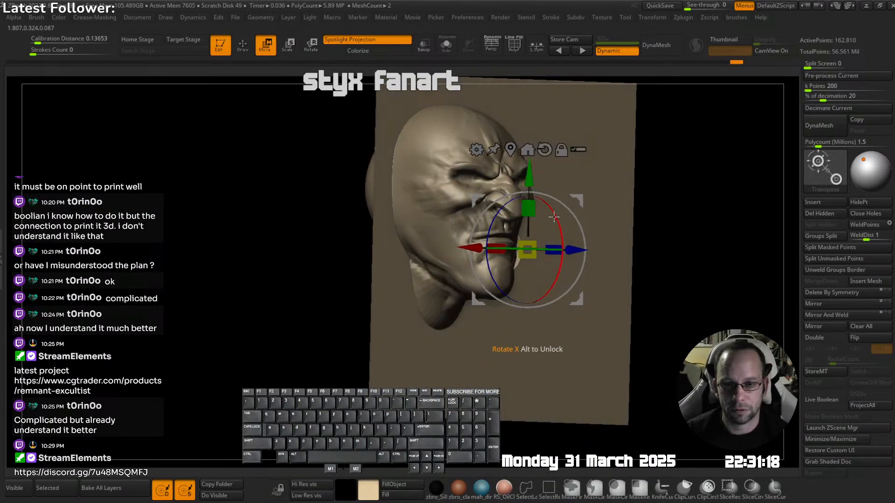
- Switch to the detailed head subtool and hide the PolySphere base head
alt+click(446, 196)
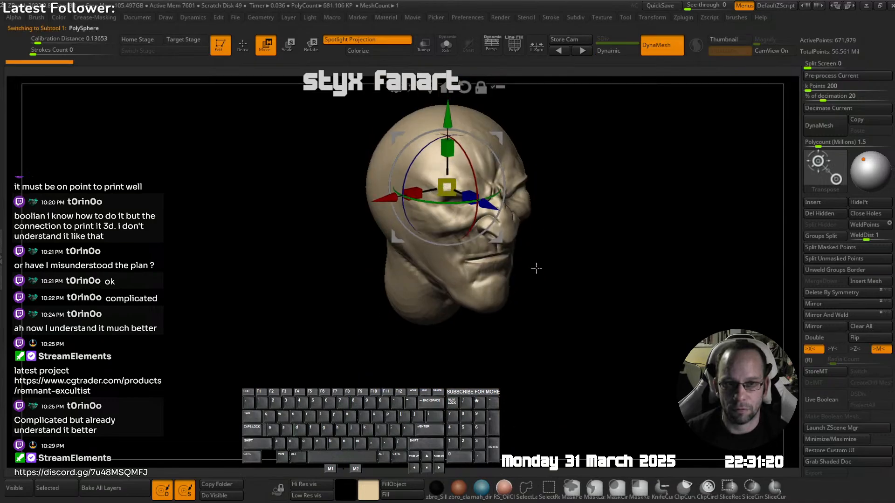
key(ctrl)
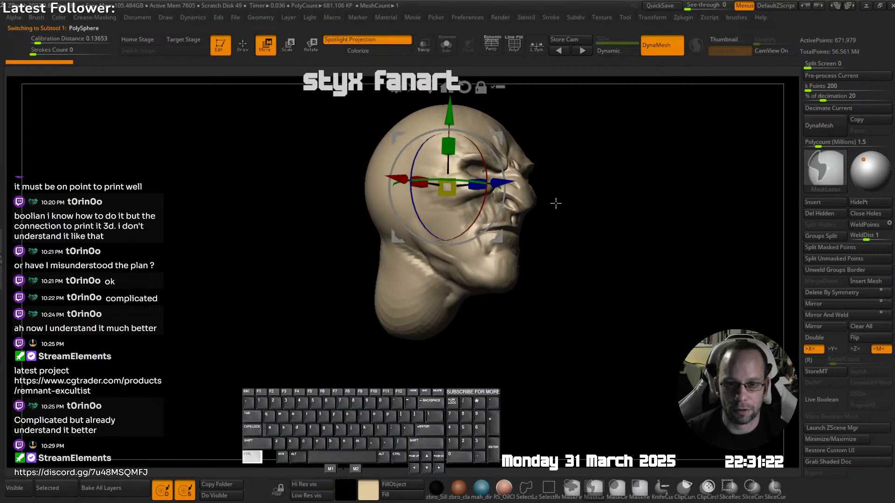
key(F1)
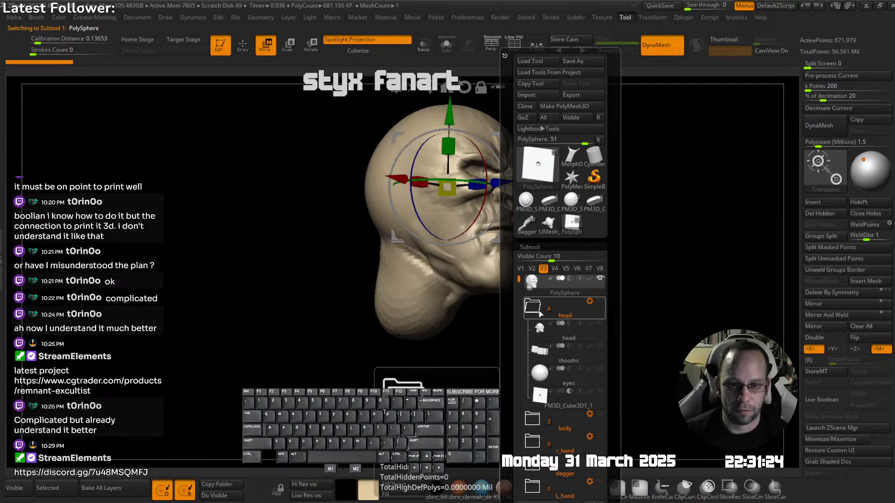
click(543, 330)
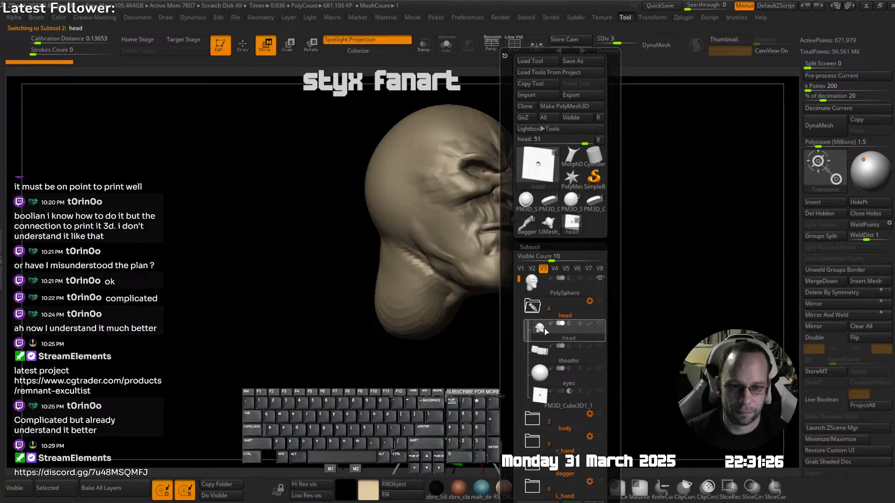
drag(666, 197, 552, 256)
key(shift+t)
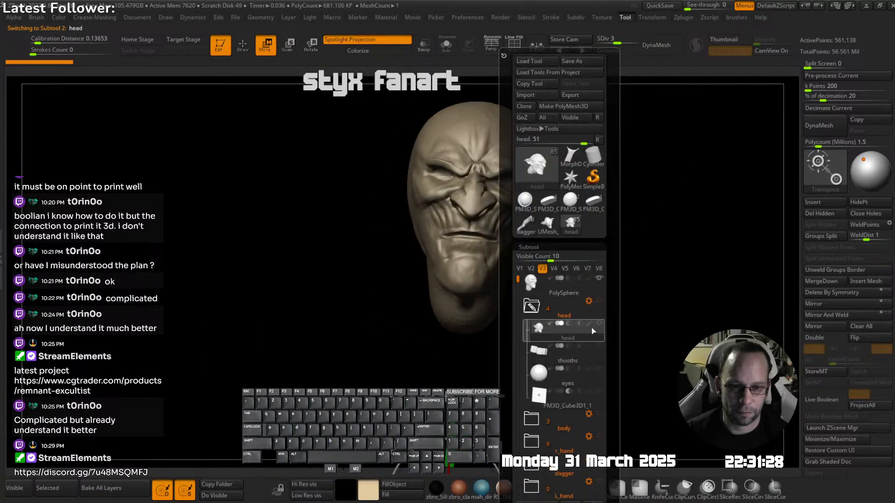
click(599, 280)
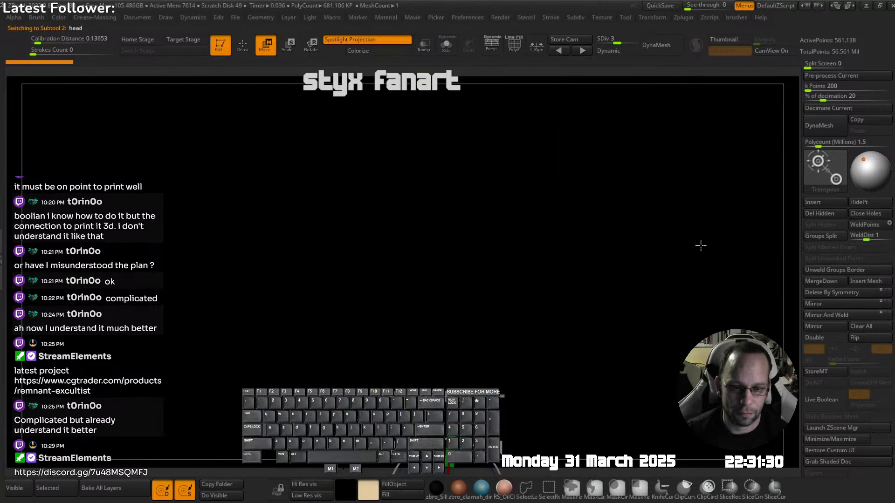
- Examine the detailed head from the side, three-quarter and front to judge where it can be cut
key(f)
drag(586, 308, 501, 342)
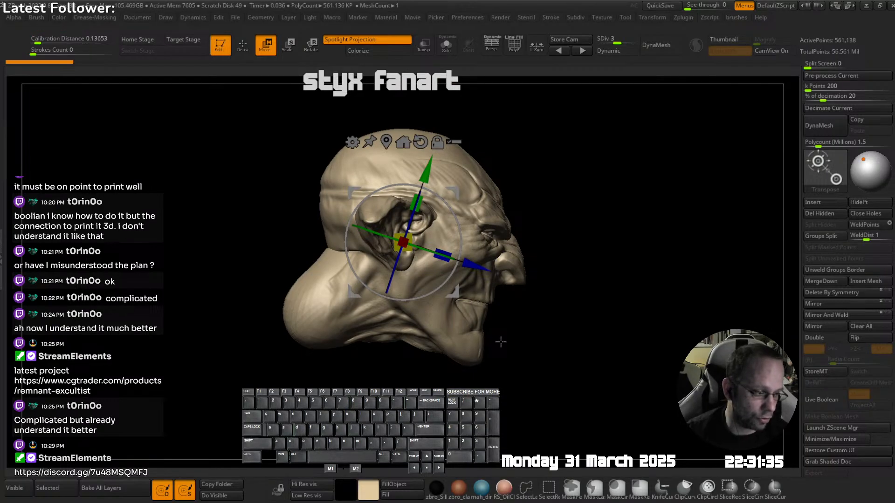
right_drag(422, 227, 449, 219)
alt+right_drag(450, 219, 543, 191)
alt+right_drag(543, 192, 549, 174)
shift+right_drag(549, 173, 547, 172)
right_drag(548, 240, 587, 242)
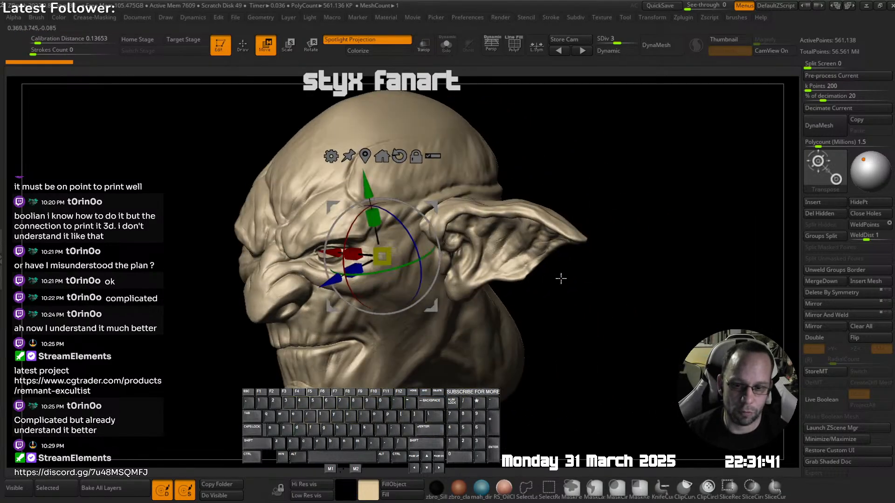
shift+right_drag(559, 278, 533, 292)
key(F1)
ctrl+right_drag(598, 254, 574, 221)
right_drag(503, 235, 557, 223)
shift+right_drag(557, 223, 572, 215)
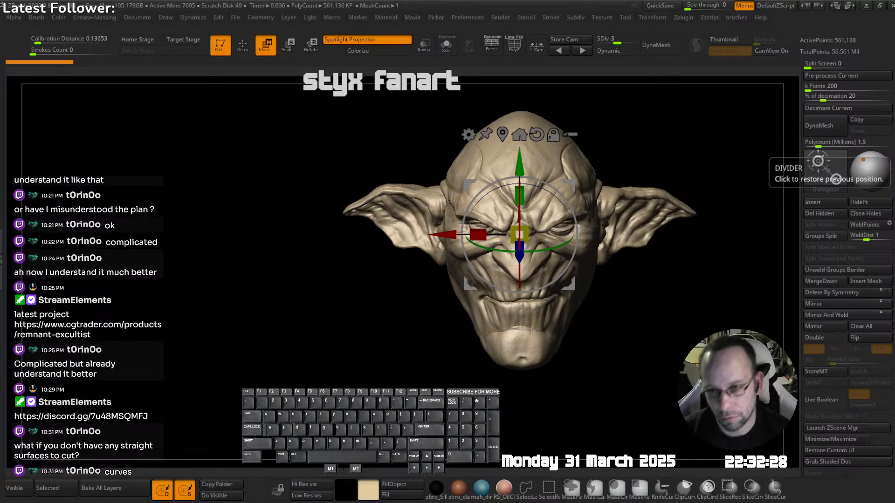
- Delete the PM3D_Cube3D1_1 cutting plane from the head folder and reselect the detailed head subtool
right_drag(439, 157, 496, 192)
key(shift+f)
key(F1)
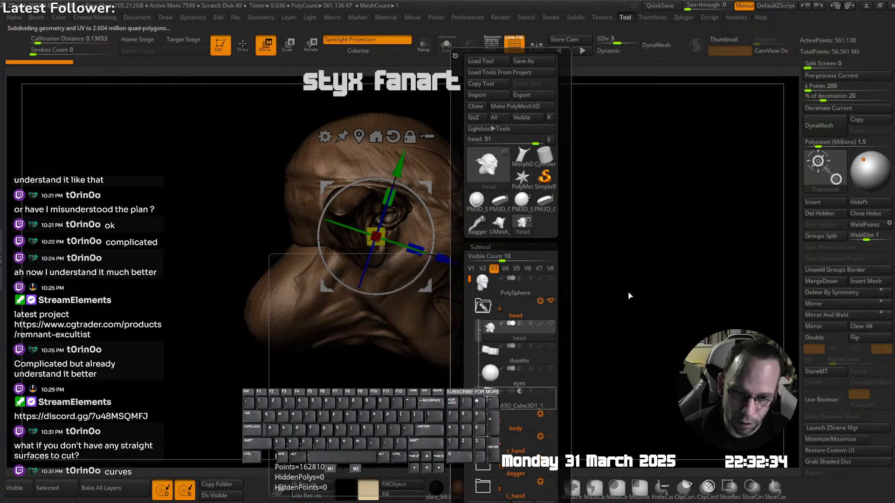
key(ctrl+d)
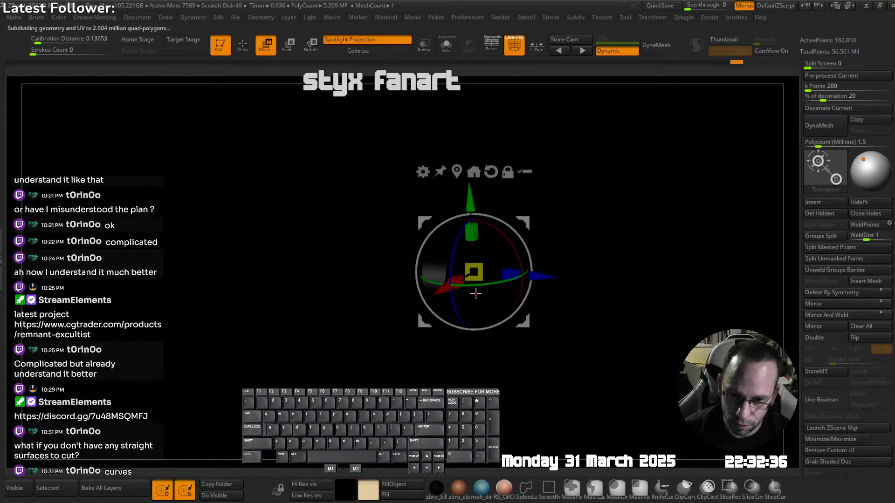
key(q)
key(f)
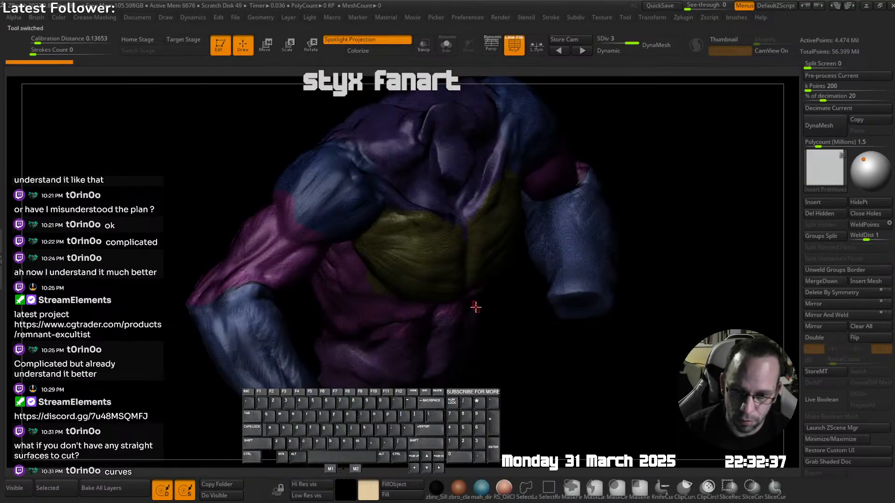
right_drag(475, 306, 489, 254)
key(shift+t)
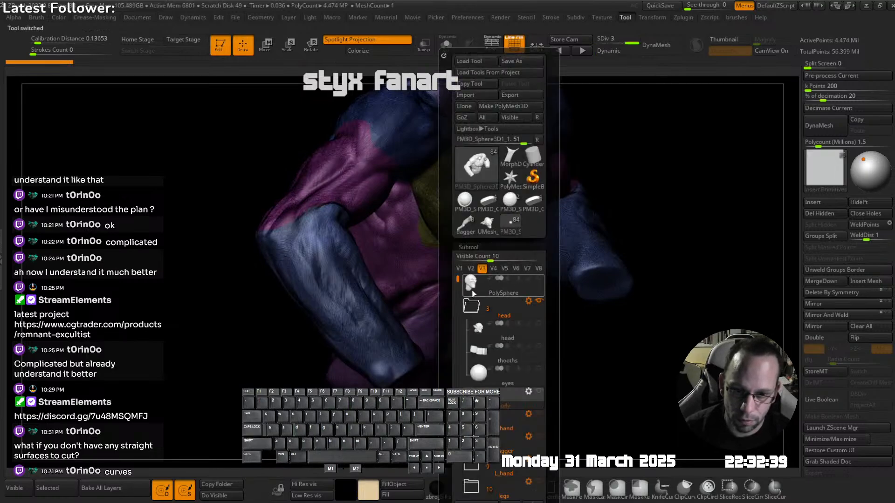
click(478, 329)
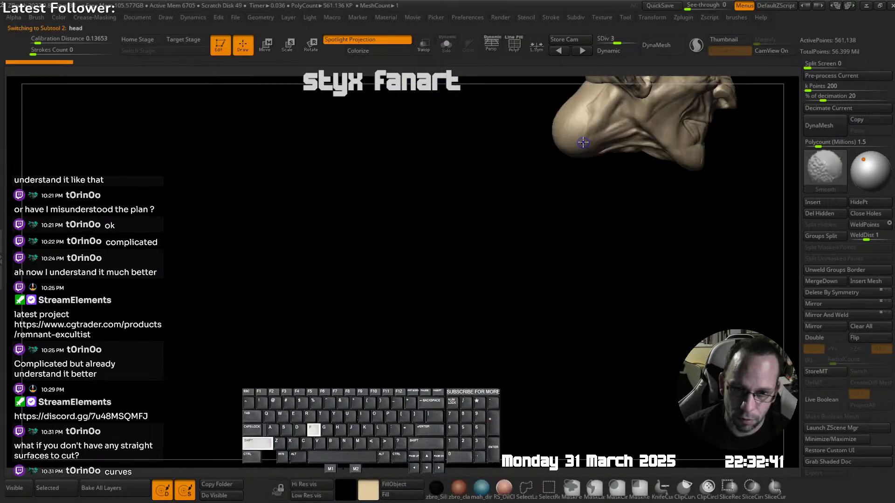
- Insert a Plane3D primitive as a new subtool in the head folder
alt+right_drag(581, 144, 401, 358)
right_drag(534, 218, 466, 228)
mouse_move(550, 216)
alt+right_down()
mouse_move(429, 229)
mouse_move(487, 209)
mouse_move(497, 220)
alt+right_up()
key(b)
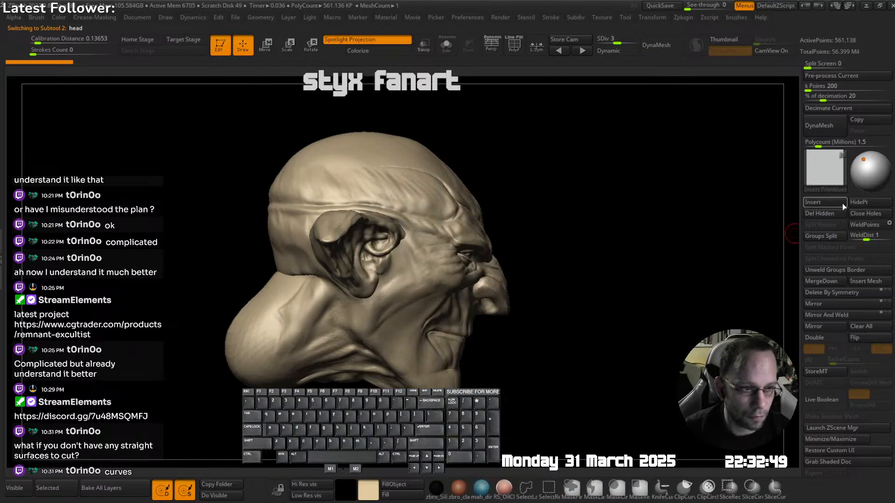
click(824, 204)
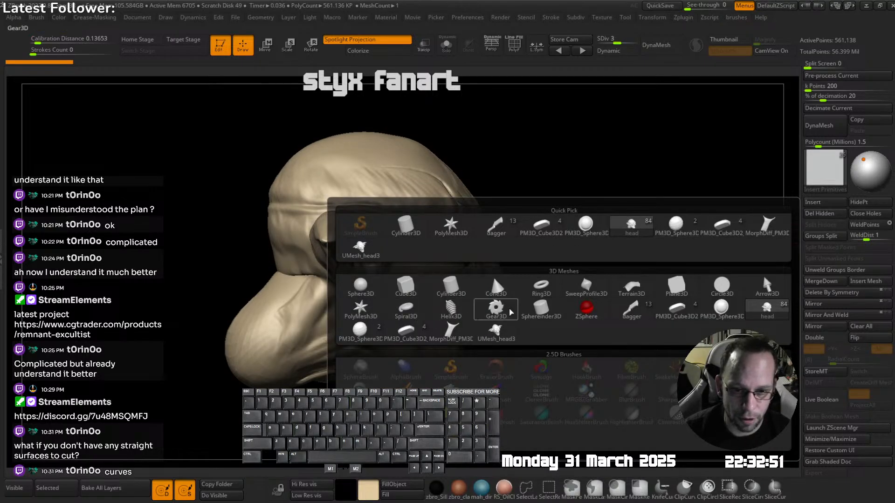
click(676, 285)
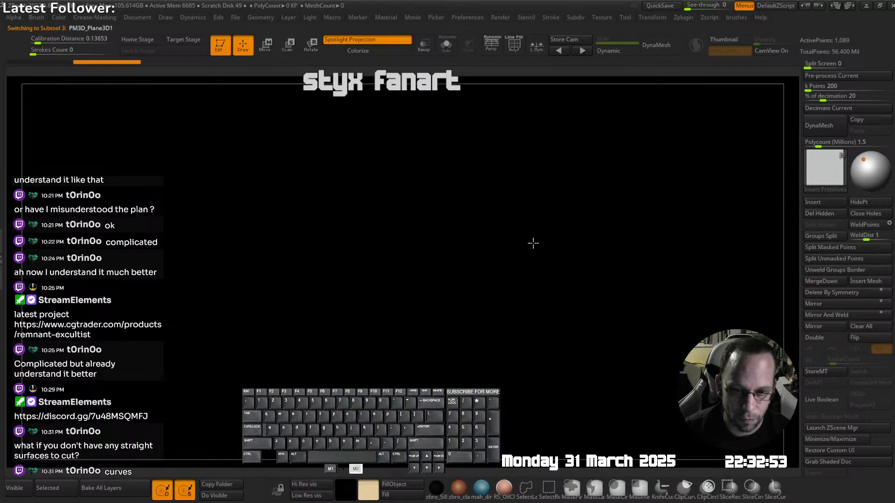
- Turn on double-sided display for the inserted plane and show its polygon wireframe
click(818, 338)
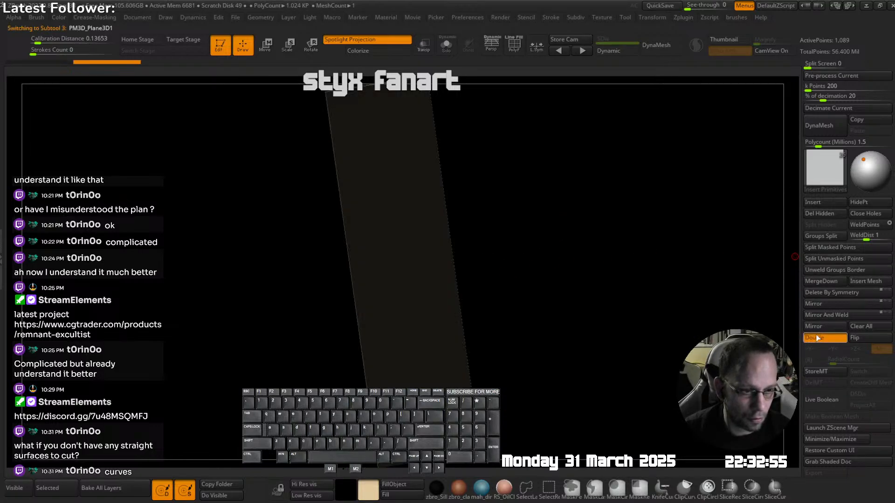
ctrl+right_drag(548, 305, 497, 295)
mouse_move(496, 295)
right_down()
mouse_move(427, 290)
mouse_move(454, 229)
mouse_move(476, 273)
mouse_move(497, 283)
right_up()
key(shift+f)
key(f)
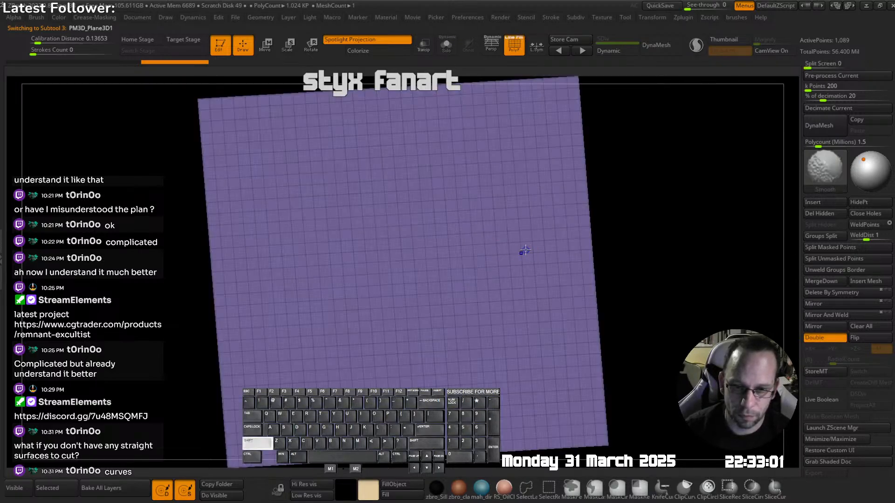
- Show the head together with the plane and move the plane down along Y until it intersects the head
key(F1)
key(f)
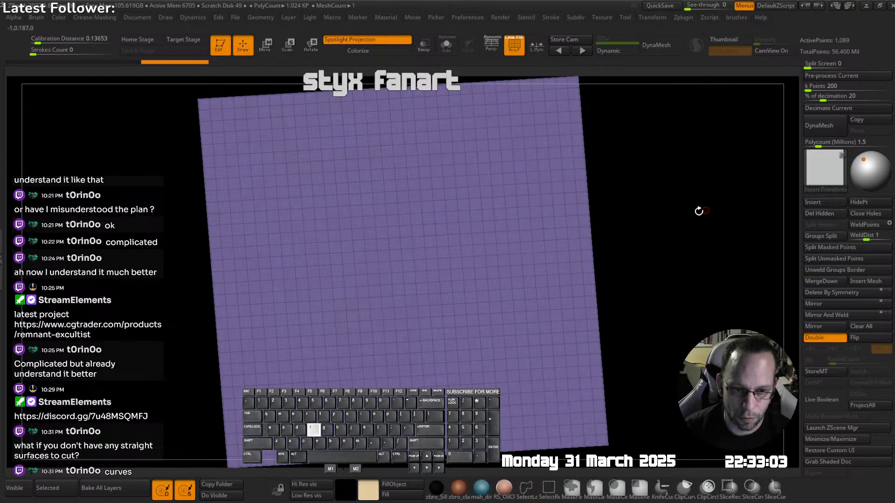
ctrl+right_drag(597, 262, 480, 268)
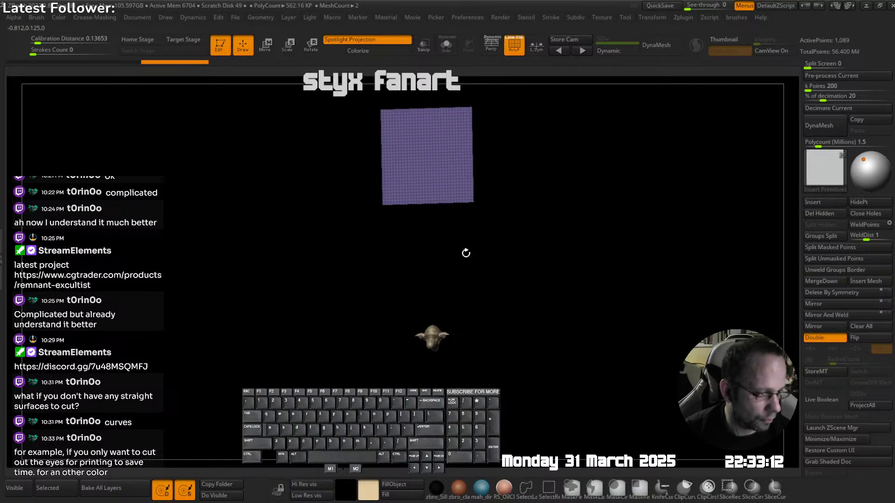
drag(479, 209, 519, 224)
key(w)
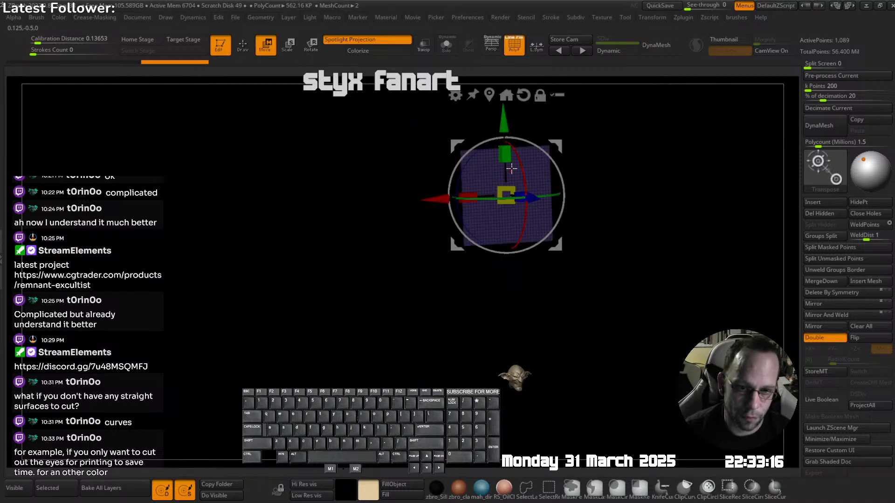
drag(504, 122, 511, 305)
ctrl+right_drag(592, 284, 554, 231)
right_drag(554, 231, 589, 249)
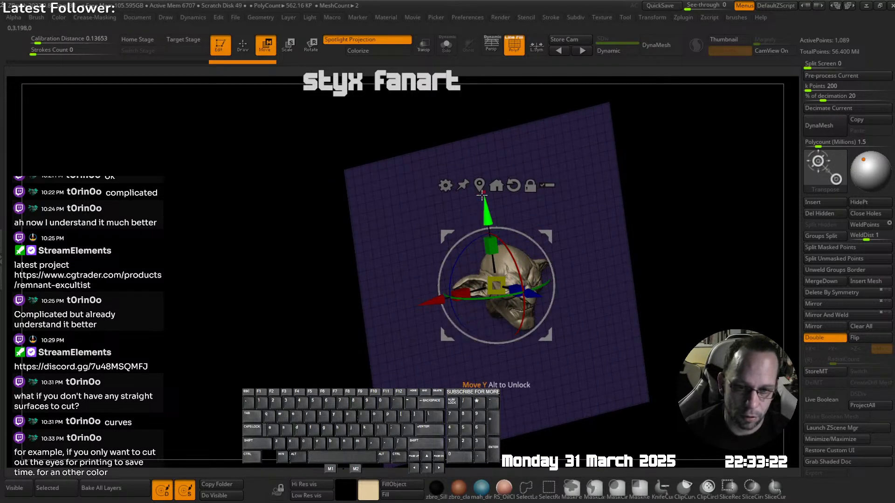
- Pull the plane's surface beside the ear into a curved bulge with the Move brush
key(shift)
click(467, 157)
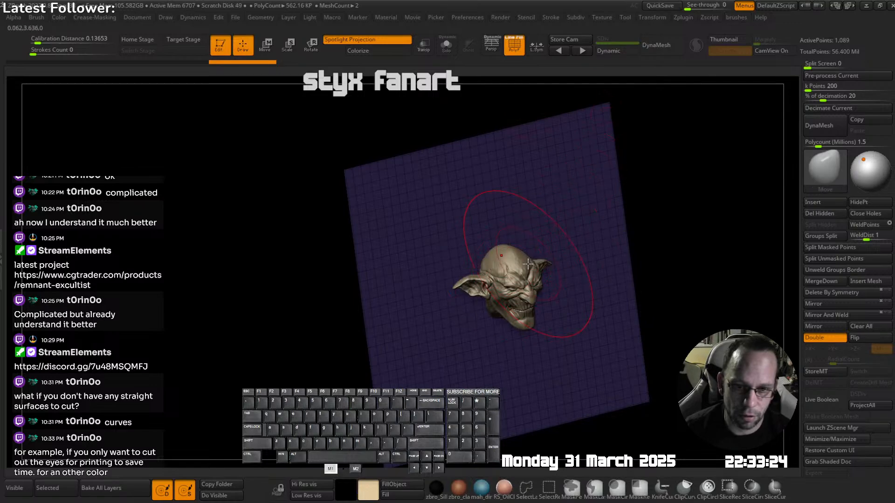
right_drag(528, 264, 512, 282)
drag(469, 288, 386, 236)
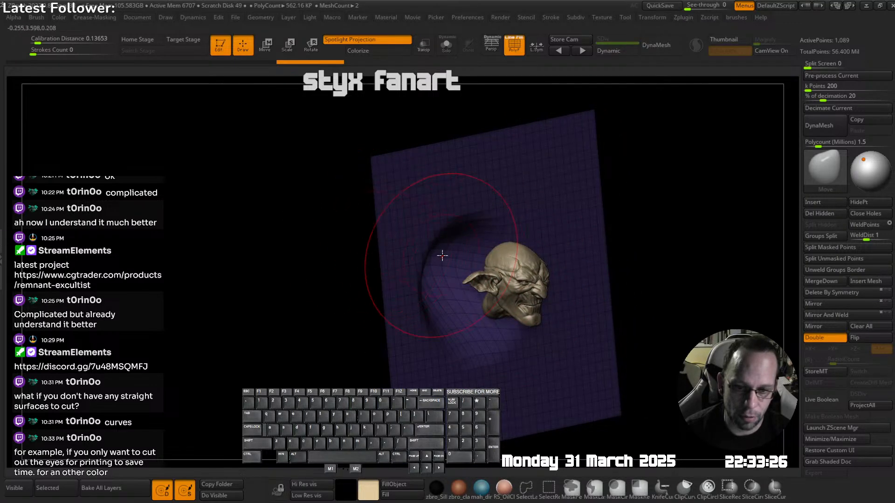
- Move the bulged plane along Z through the head until its bulge intersects the face
right_drag(442, 255, 434, 277)
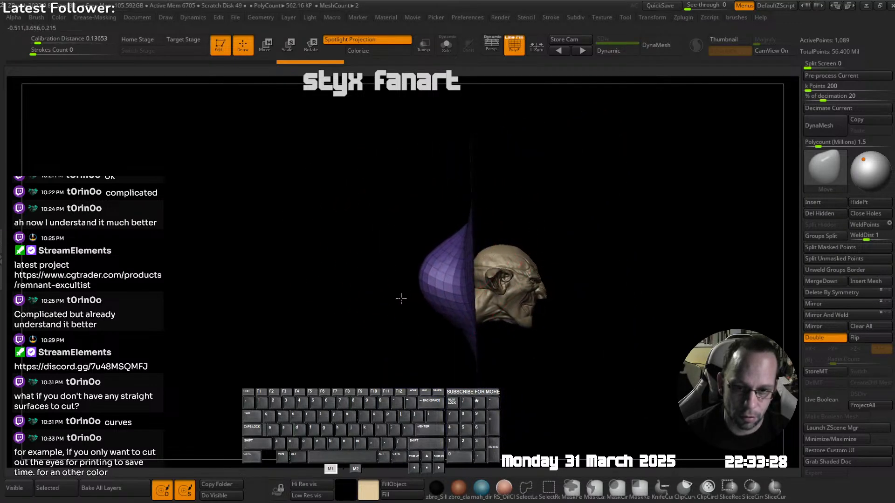
drag(401, 299, 388, 297)
key(w)
drag(551, 289, 656, 288)
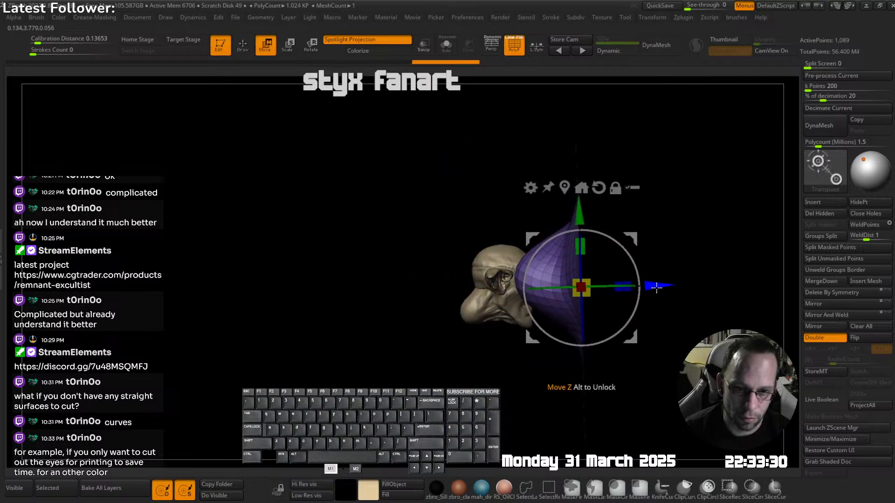
right_drag(656, 288, 575, 344)
drag(622, 285, 674, 268)
- Subdivide the bulged plane to subdivision level 3 and check the smoothed surface around the face
ctrl+right_drag(673, 268, 662, 298)
right_drag(662, 298, 489, 168)
alt+right_drag(489, 167, 455, 177)
right_drag(577, 276, 551, 226)
right_drag(536, 289, 531, 297)
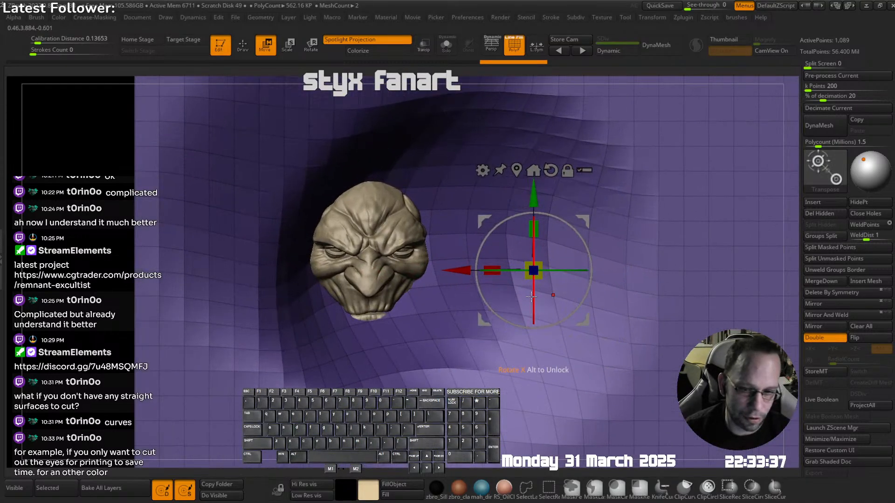
right_drag(408, 291, 545, 252)
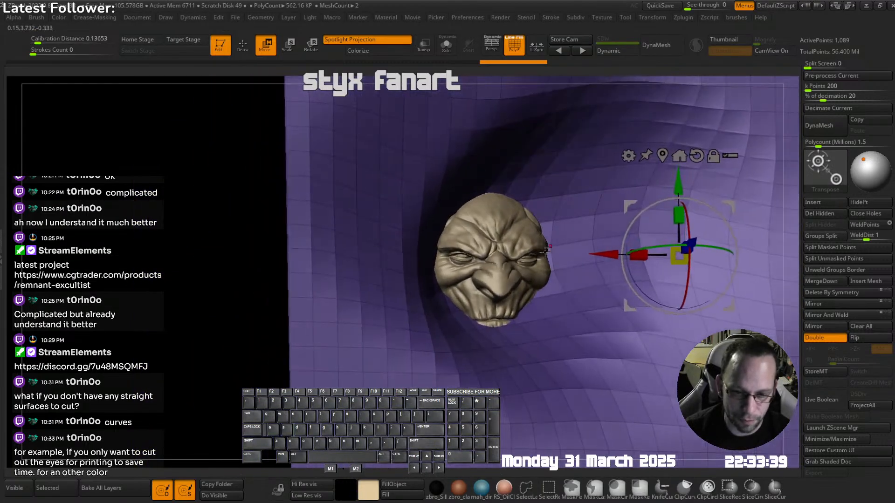
key(ctrl+d)
ctrl+right_drag(631, 252, 601, 212)
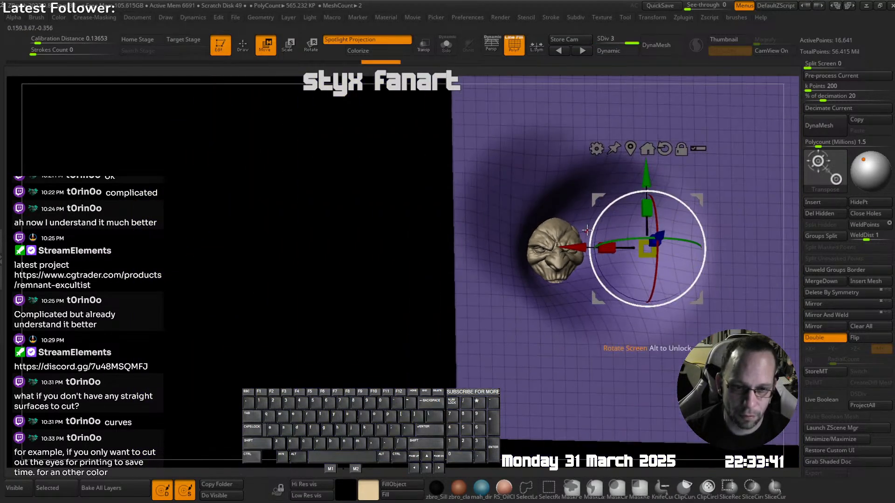
right_drag(527, 216, 579, 254)
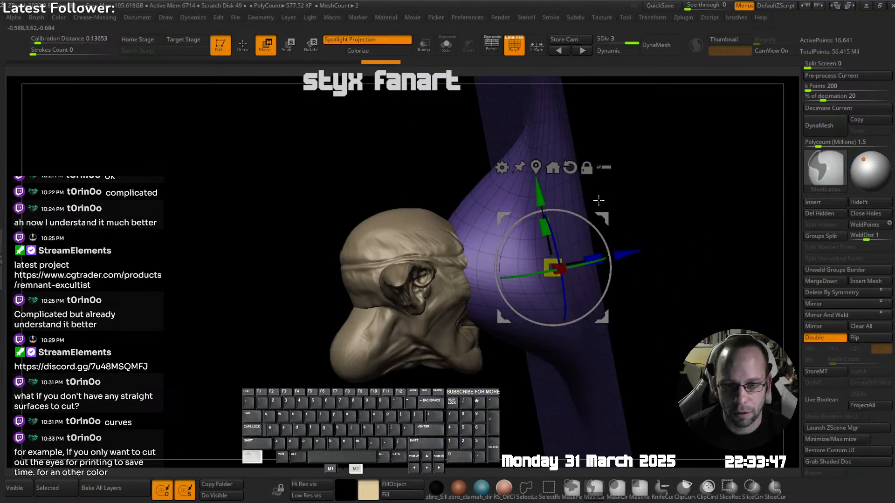
ctrl+right_drag(598, 200, 606, 175)
right_drag(639, 181, 603, 183)
alt+right_drag(662, 196, 439, 235)
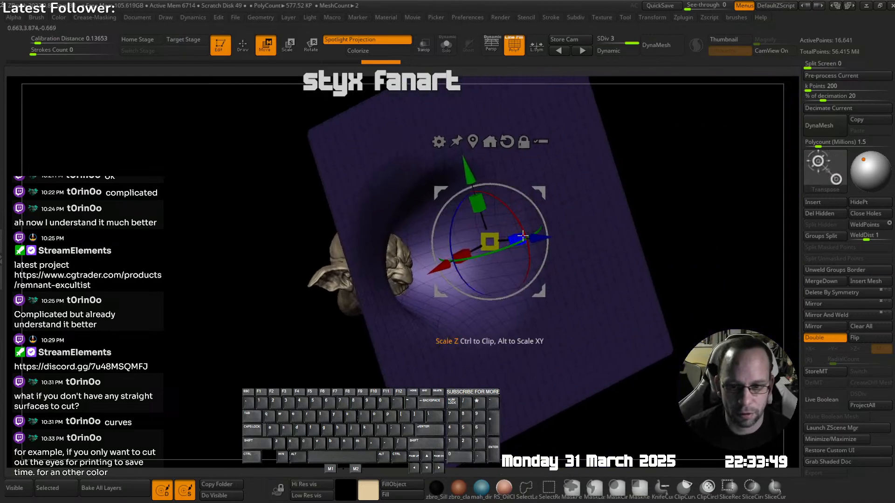
- Replace the plane subtool's mesh with the PolySphere from the Insert Primitives brush
key(shift+space)
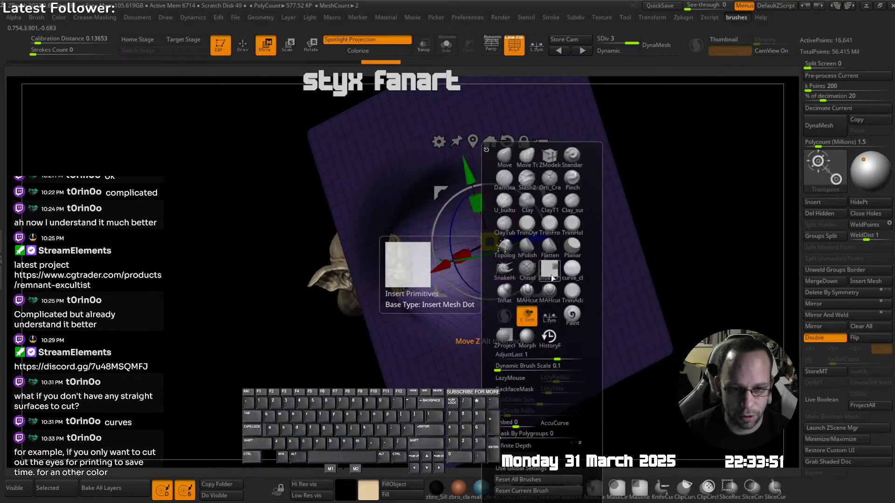
click(550, 280)
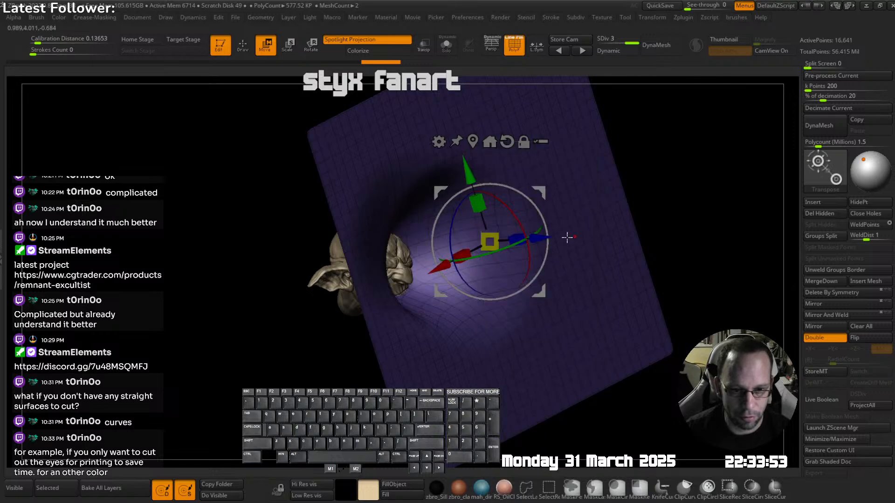
key(q)
key(shift+space)
click(558, 279)
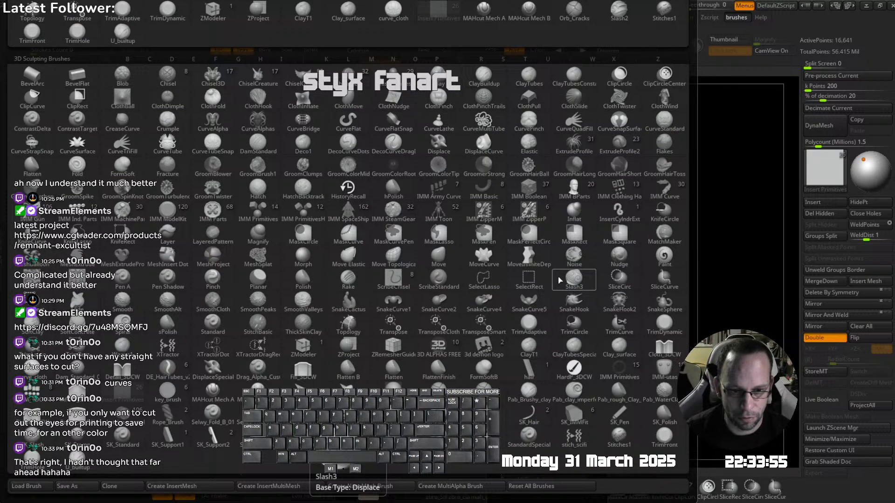
key(m)
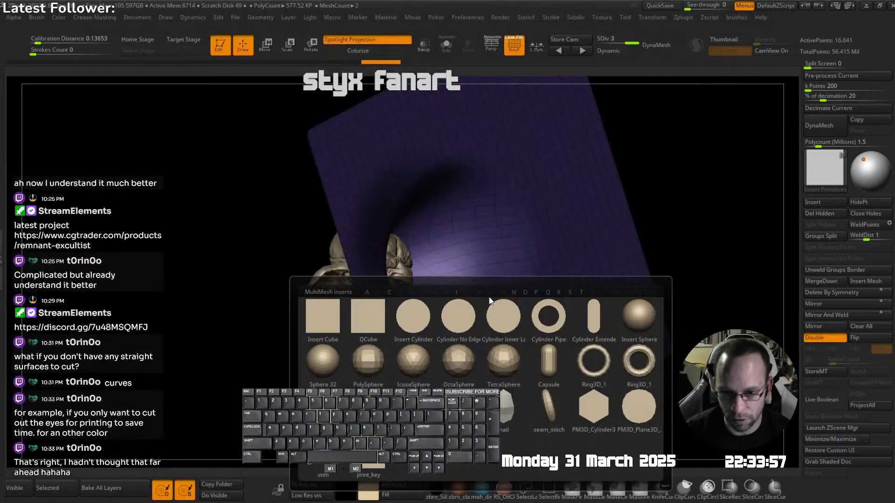
click(380, 360)
right_drag(479, 262, 500, 235)
key(shift+t)
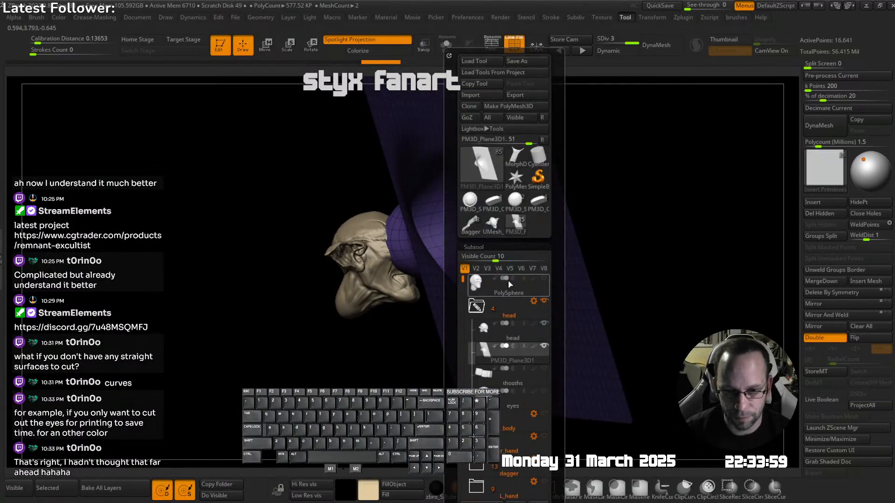
key(shift+space)
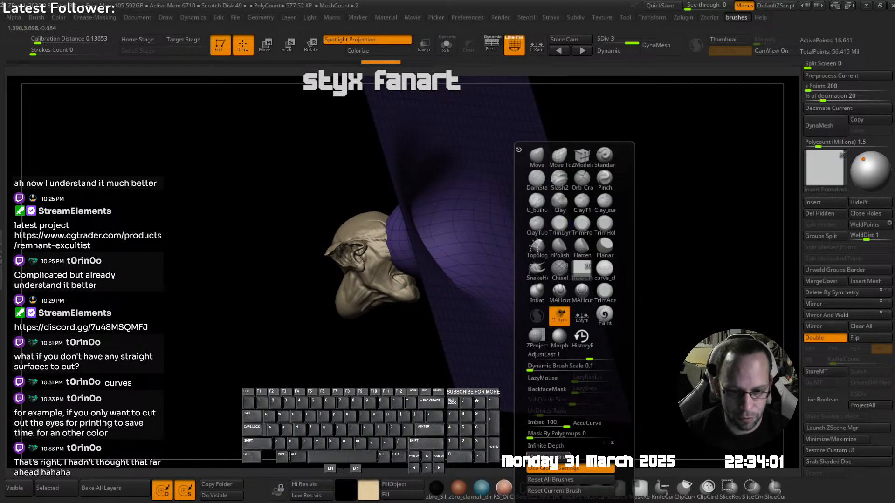
click(549, 457)
- Move the sphere down to the level of the head and centre the transform gizmo on it
key(f)
ctrl+right_drag(534, 245, 455, 291)
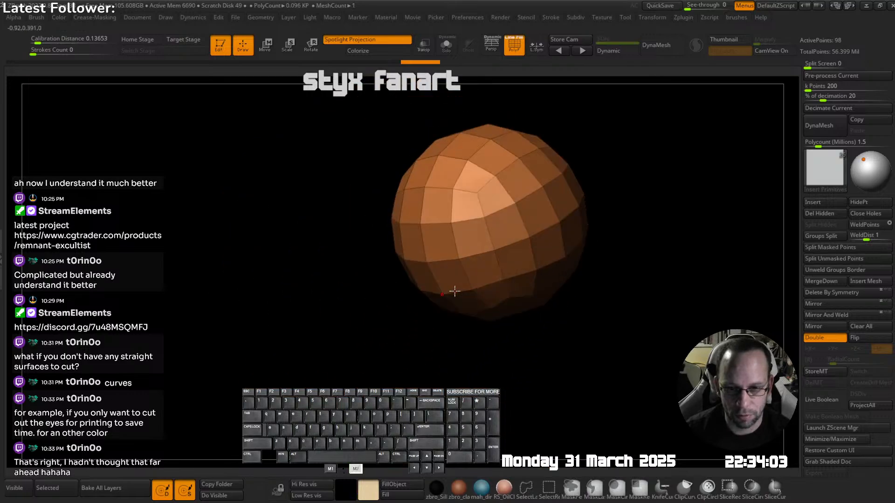
key(f)
key(f)
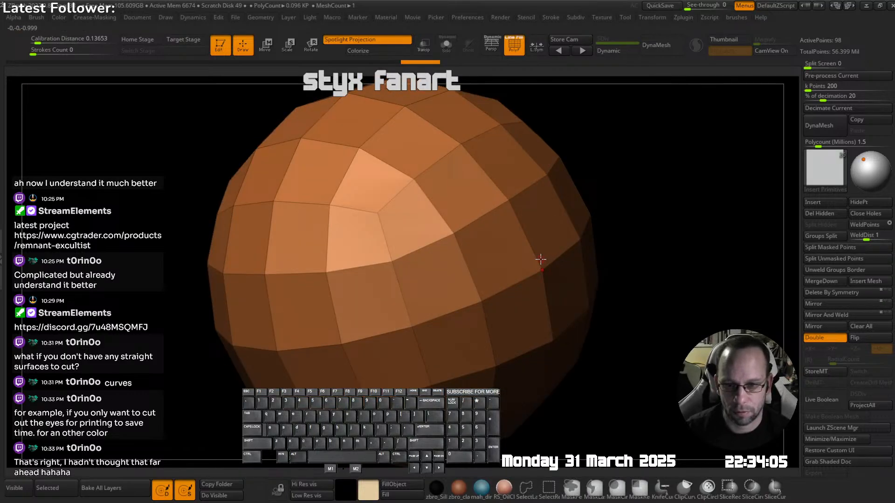
key(f)
right_drag(544, 275, 506, 231)
shift+right_drag(506, 230, 496, 224)
key(w)
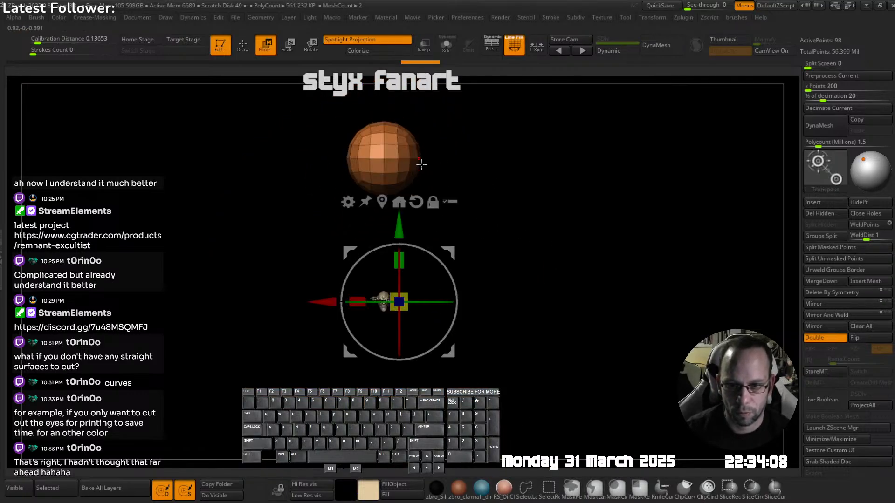
shift+right_drag(437, 211, 489, 203)
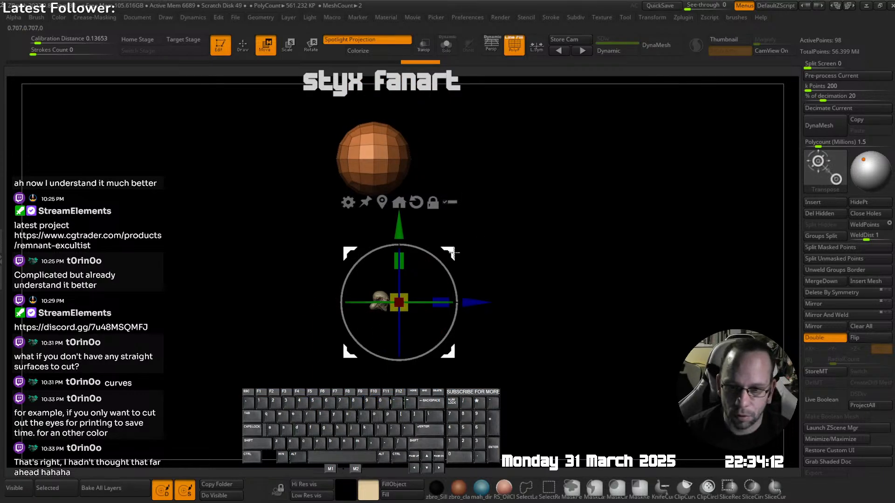
drag(398, 302, 441, 444)
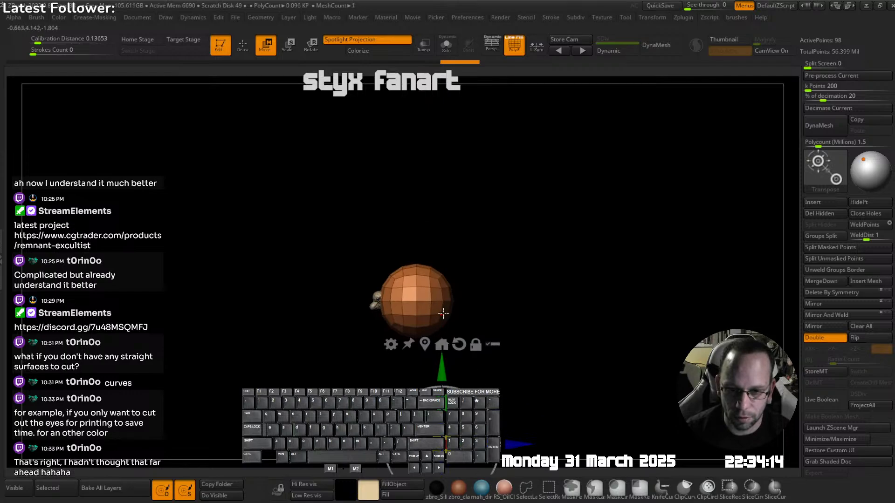
alt+click(431, 304)
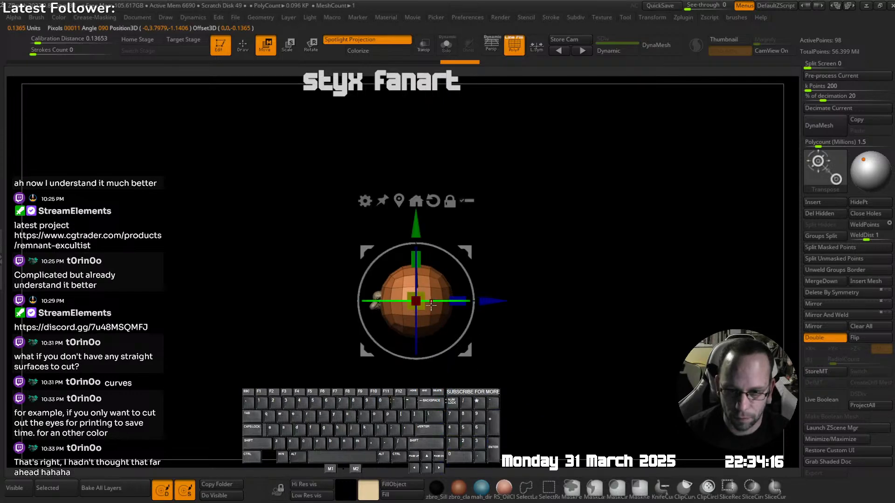
key(q)
key(w)
- Scale the sphere down evenly in several passes until it is smaller than the head, keeping it beside the face
ctrl+right_drag(498, 261, 501, 306)
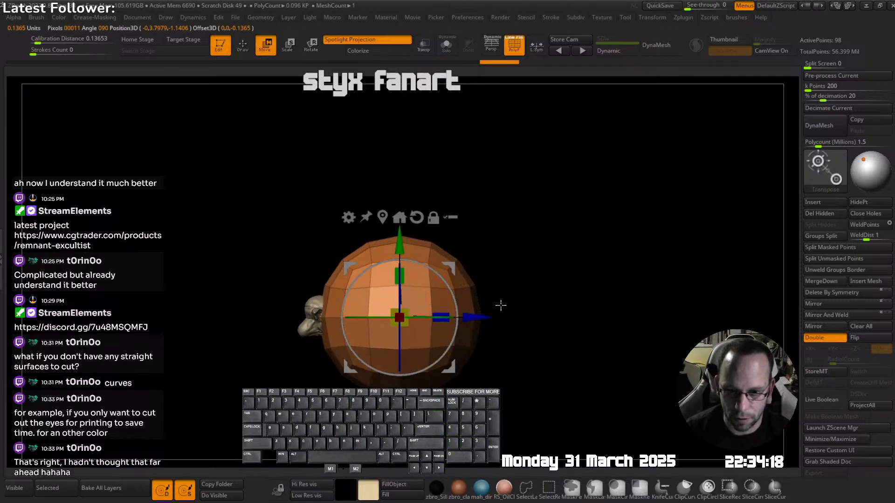
drag(407, 312, 397, 327)
alt+right_drag(483, 273, 573, 222)
ctrl+right_drag(573, 223, 578, 262)
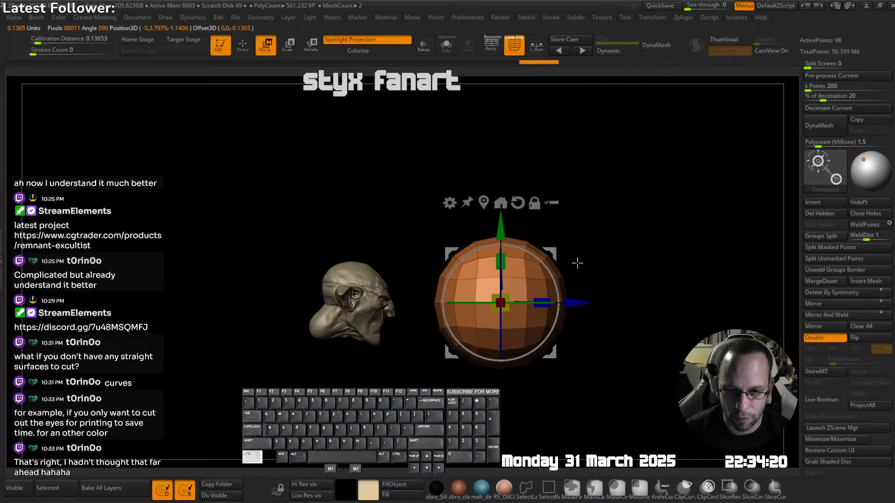
drag(553, 246, 468, 225)
ctrl+right_drag(468, 225, 470, 270)
alt+right_drag(470, 269, 540, 252)
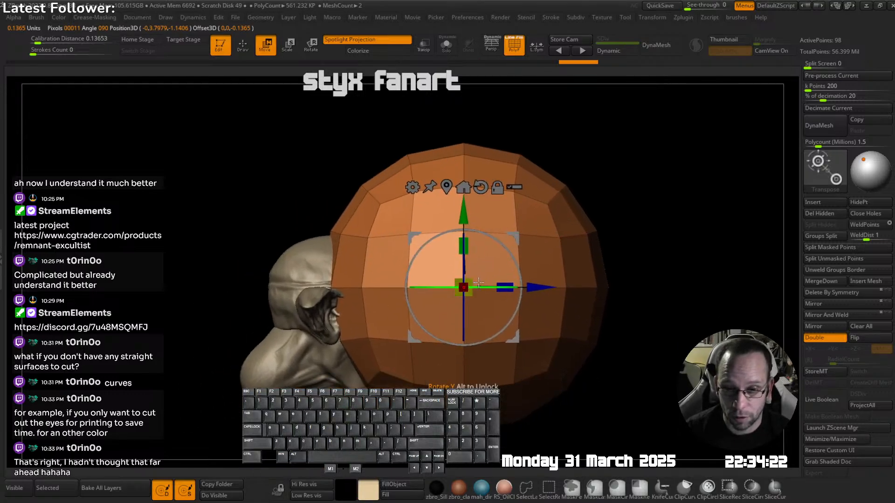
drag(466, 285, 443, 309)
alt+right_drag(480, 345, 500, 306)
ctrl+right_drag(499, 306, 506, 373)
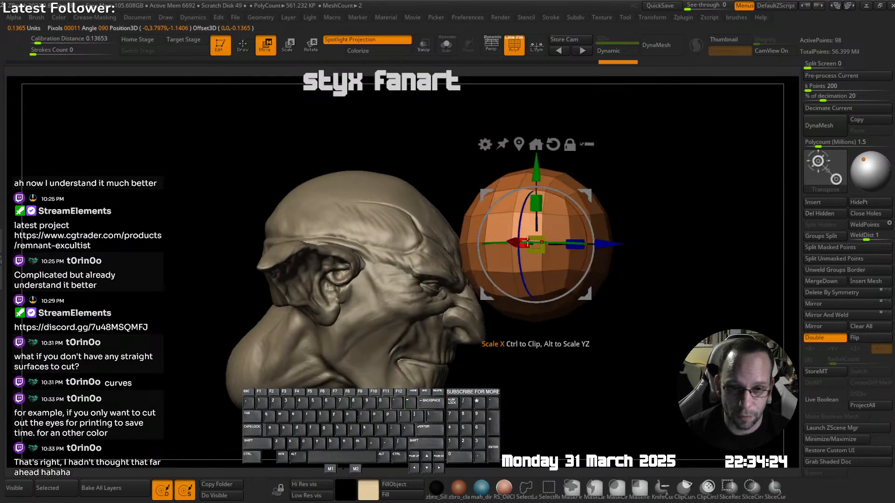
drag(540, 238, 530, 249)
- Place the sphere at the forehead, shrink it further, and sink it partly into the brow
right_drag(681, 174, 643, 174)
alt+right_drag(643, 174, 498, 200)
right_drag(497, 200, 529, 230)
drag(472, 221, 392, 187)
alt+right_drag(414, 200, 501, 208)
drag(398, 240, 396, 238)
ctrl+right_drag(486, 178, 491, 210)
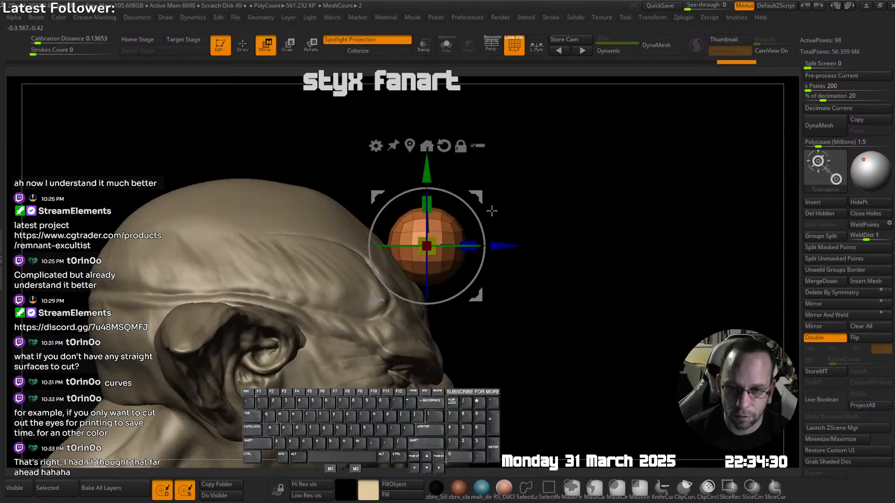
drag(480, 195, 451, 210)
mouse_move(480, 206)
right_down()
mouse_move(450, 204)
mouse_move(482, 205)
right_up()
- Subtract the sphere from the head with Live Boolean and nudge it to adjust the hole in the forehead
key(shift+t)
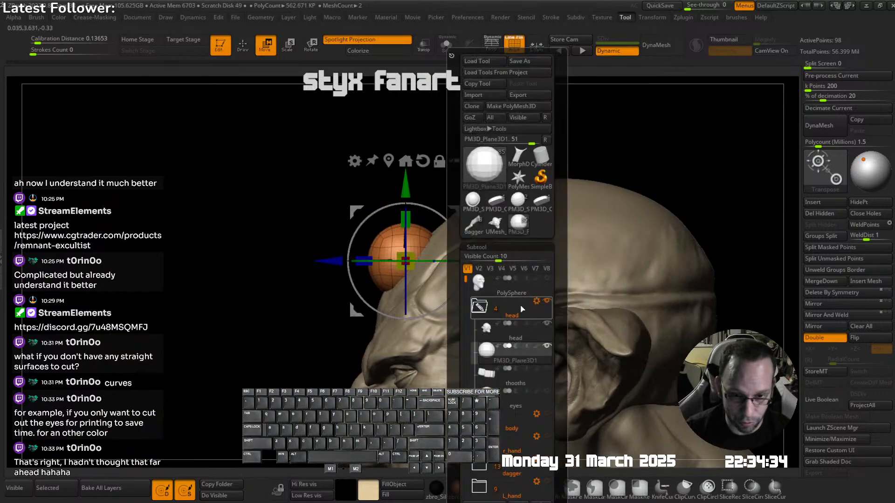
click(836, 402)
key(shift+f)
shift+right_drag(571, 230, 536, 272)
drag(563, 261, 552, 263)
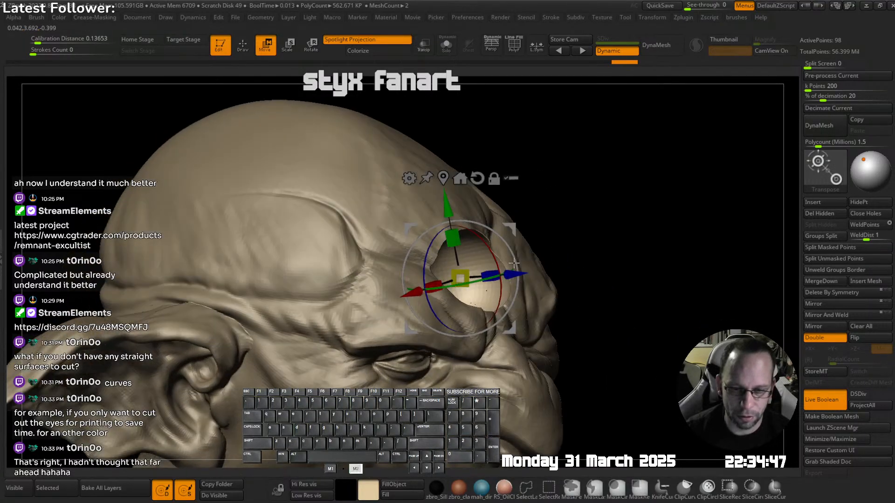
right_drag(555, 261, 516, 256)
- Isolate the sphere to turn off its double-sided display and flip its normals, then show the head again
key(shift+f)
key(alt+s)
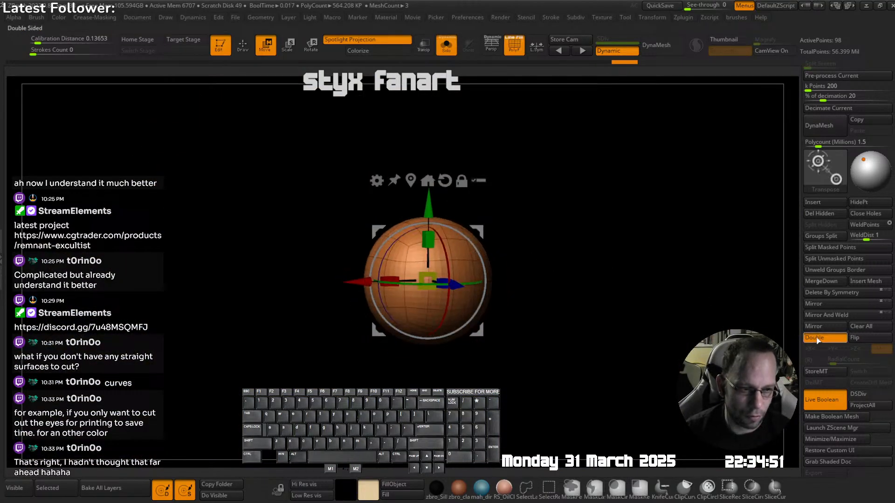
click(871, 339)
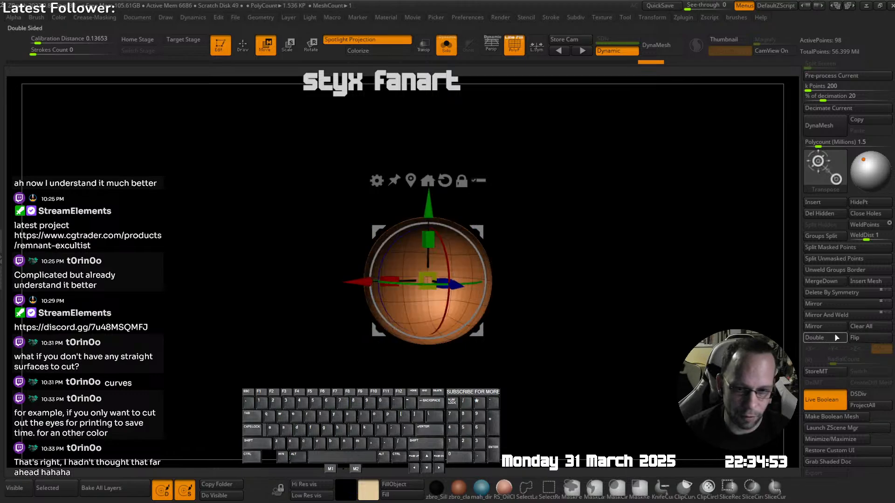
mouse_move(494, 276)
ctrl+right_down()
mouse_move(511, 298)
mouse_move(541, 298)
ctrl+right_up()
mouse_move(483, 252)
alt+right_down()
mouse_move(551, 263)
mouse_move(518, 261)
mouse_move(488, 240)
alt+right_up()
key(alt+s)
key(shift+f)
- Subdivide the sphere to level 3 and sculpt inside the forehead hole with the U_builtup brush
key(shift+space)
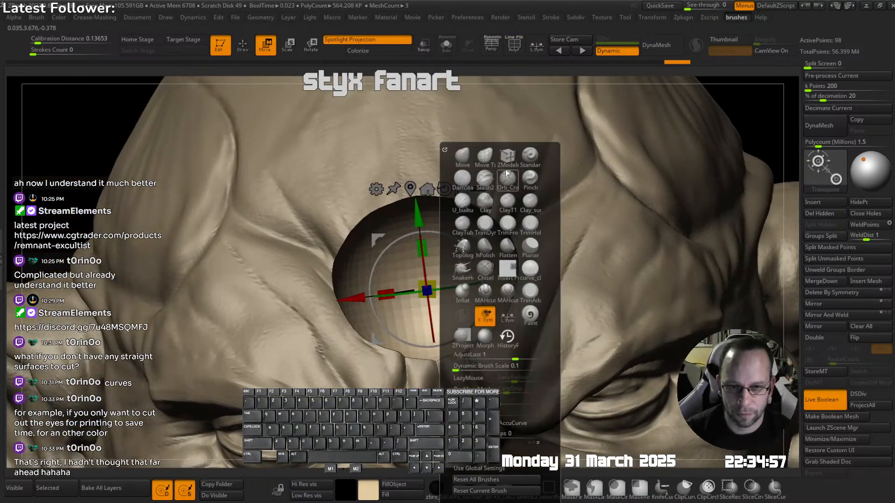
click(464, 208)
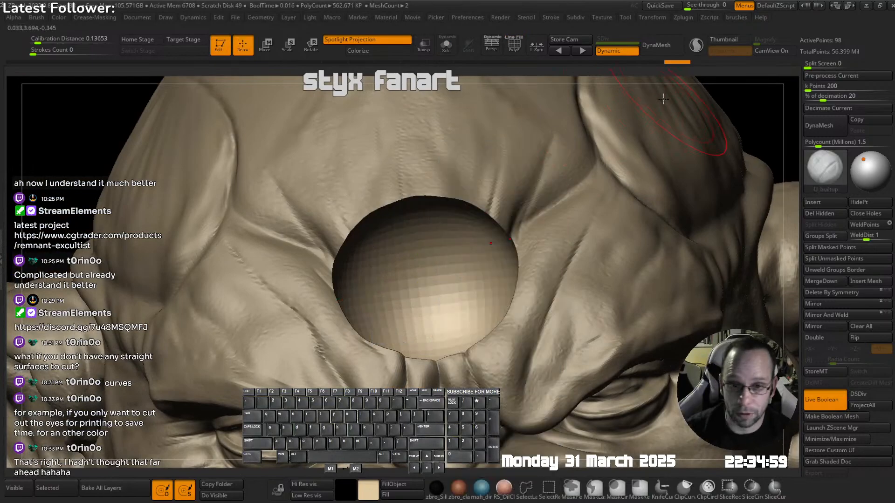
mouse_move(452, 241)
right_down()
mouse_move(482, 296)
mouse_move(445, 296)
right_up()
key(ctrl+d)
key(ctrl+d)
mouse_move(422, 304)
mouse_down()
mouse_move(429, 298)
mouse_move(415, 288)
mouse_move(459, 282)
mouse_up()
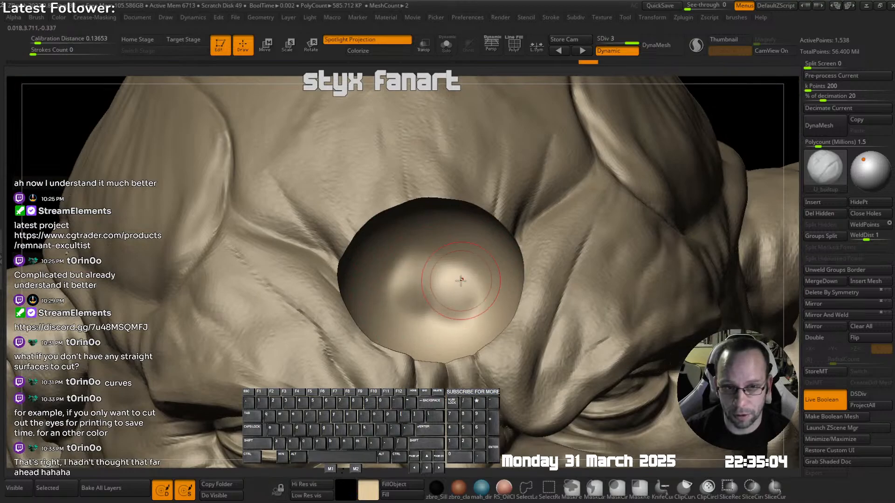
- Turn off dynamic subdivision and subdivide the sphere to level 5
click(612, 53)
key(ctrl+d)
key(ctrl+d)
- Sculpt the sphere's surface with building and carving strokes to turn the round forehead hole into a rough, irregular cavity
mouse_move(462, 283)
right_down()
mouse_move(459, 301)
mouse_move(394, 299)
right_up()
mouse_move(394, 299)
mouse_down()
mouse_move(373, 279)
mouse_move(354, 298)
mouse_move(372, 269)
mouse_move(410, 247)
mouse_move(436, 254)
mouse_up()
right_drag(436, 254, 442, 275)
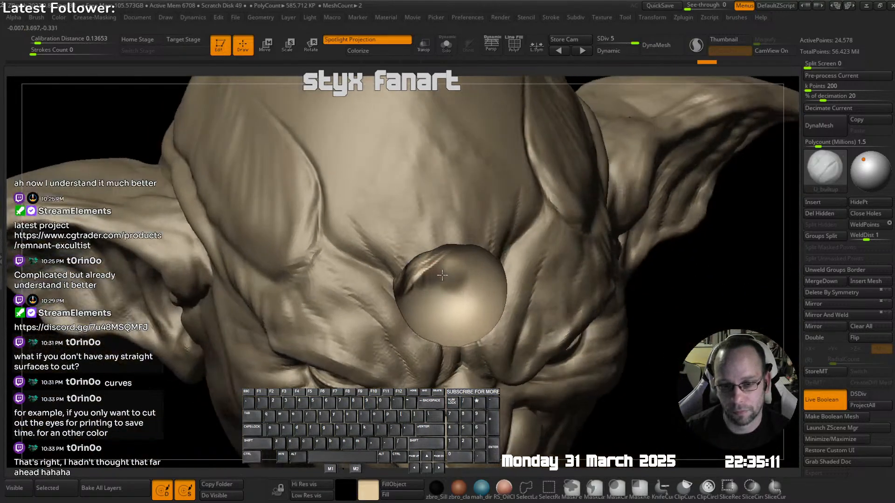
alt+drag(442, 275, 444, 278)
mouse_move(465, 286)
right_down()
mouse_move(496, 318)
mouse_move(480, 266)
mouse_move(485, 239)
mouse_move(439, 190)
mouse_move(431, 194)
right_up()
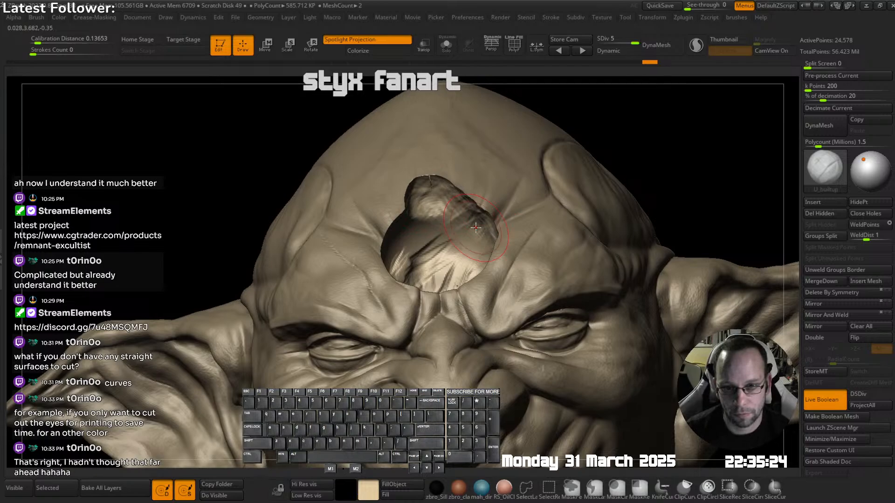
right_drag(487, 233, 513, 258)
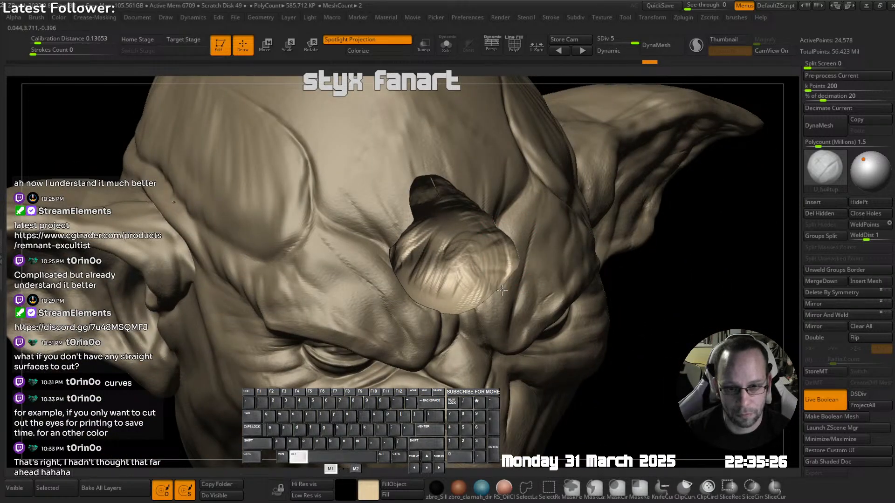
key(shift+f)
right_drag(540, 243, 424, 208)
key(shift+f)
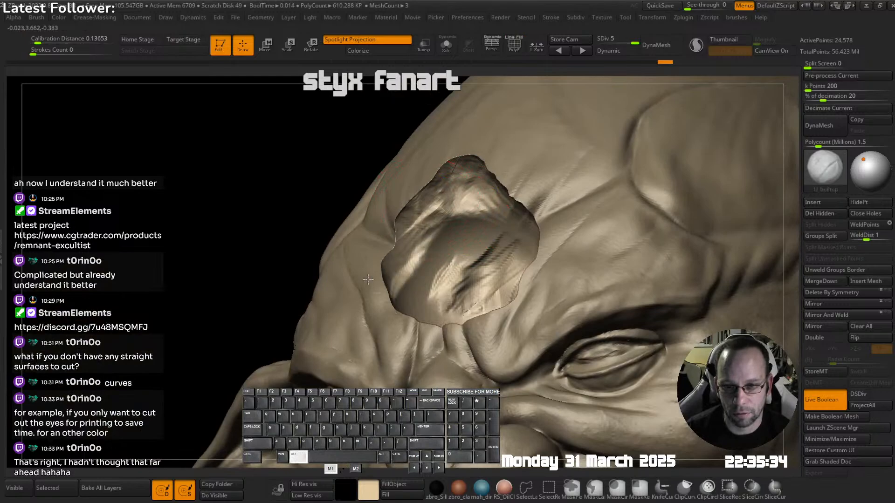
- Move and rotate the sculpted sphere from the forehead to one of the head's eyes so it cuts there
alt+drag(368, 280, 373, 278)
right_drag(373, 277, 543, 187)
key(w)
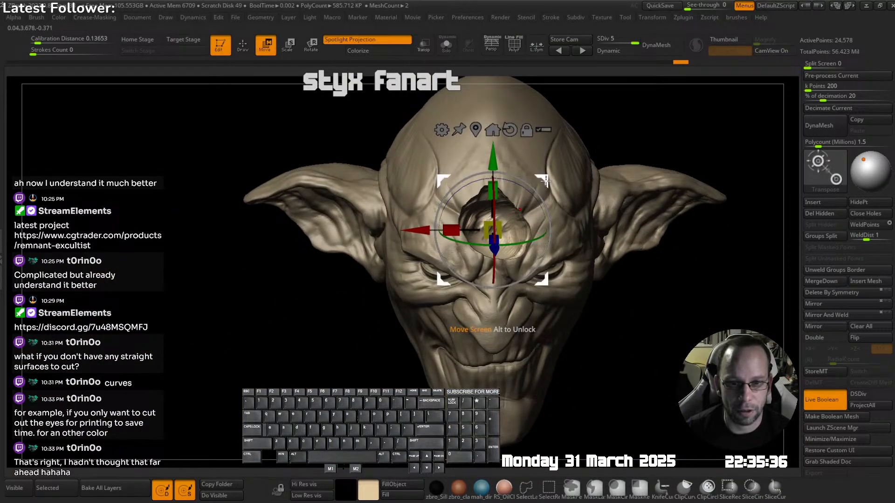
drag(546, 181, 496, 246)
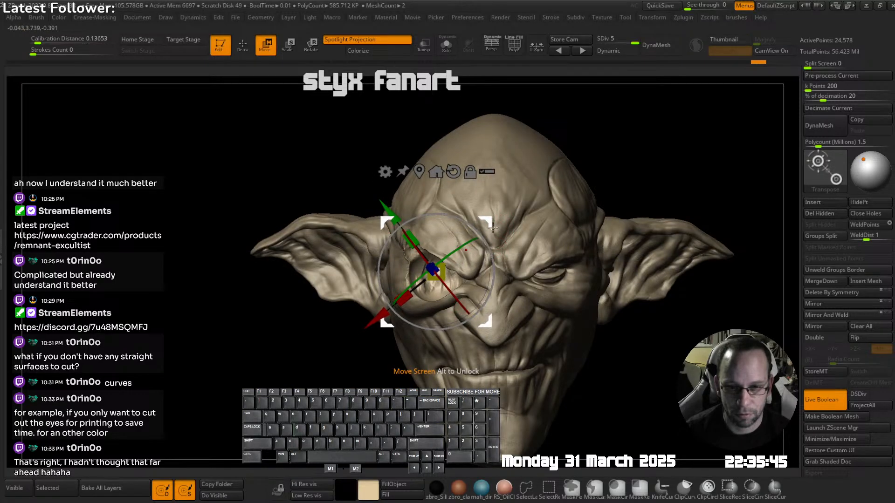
mouse_move(489, 223)
mouse_down()
mouse_move(539, 217)
mouse_move(537, 257)
mouse_move(500, 212)
mouse_up()
key(q)
ctrl+right_drag(429, 238, 450, 278)
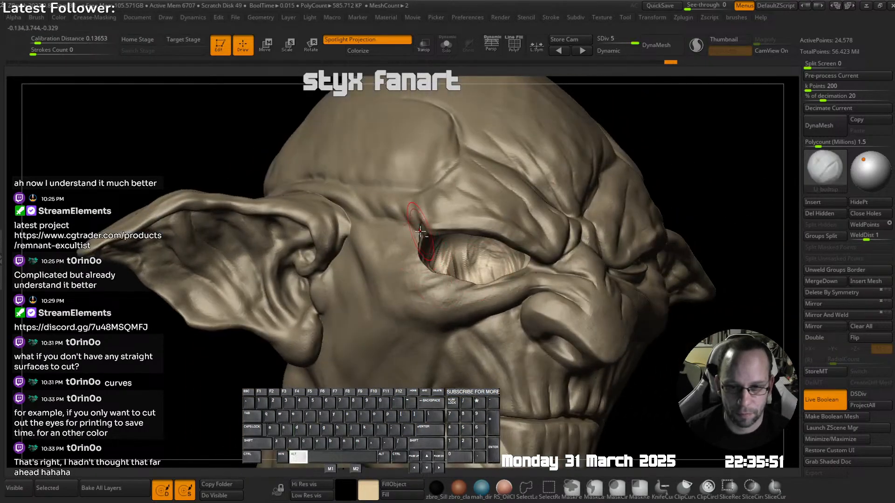
- Reshape the sphere with the Move brush so its cavity follows and cuts out the eye area
key(shift)
click(395, 158)
right_drag(364, 224, 419, 247)
key(s)
drag(419, 247, 399, 245)
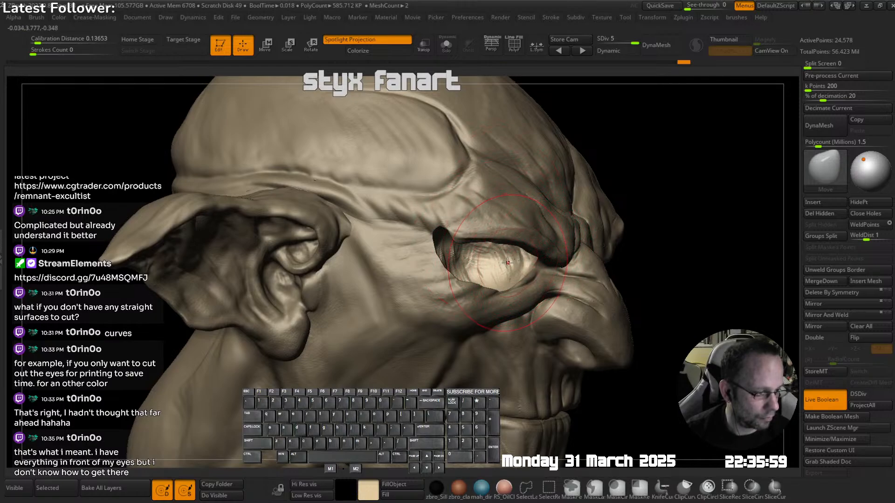
mouse_move(512, 252)
right_down()
mouse_move(458, 252)
mouse_move(426, 271)
mouse_move(475, 269)
right_up()
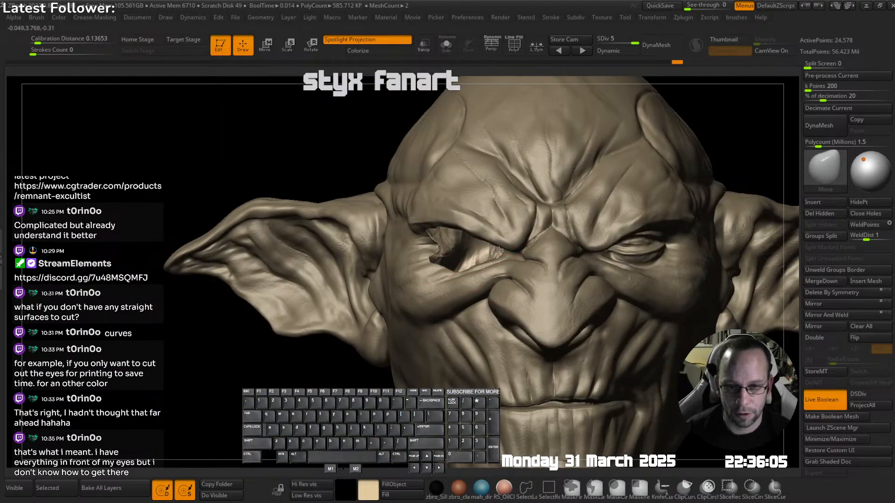
drag(492, 238, 489, 236)
mouse_move(489, 235)
ctrl+right_down()
mouse_move(457, 224)
mouse_move(517, 233)
mouse_move(483, 261)
ctrl+right_up()
mouse_move(483, 261)
right_down()
mouse_move(461, 224)
mouse_move(477, 252)
mouse_move(520, 232)
right_up()
mouse_move(578, 214)
ctrl+right_down()
mouse_move(528, 267)
mouse_move(533, 250)
mouse_move(503, 249)
mouse_move(528, 235)
ctrl+right_up()
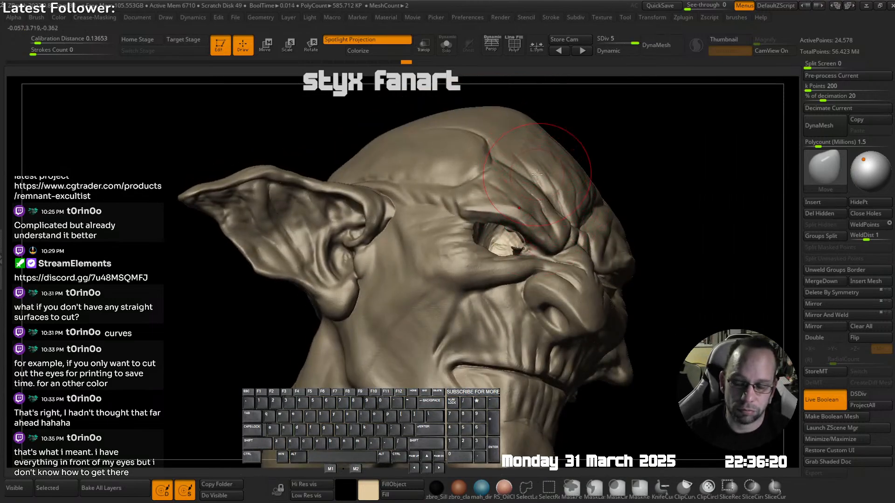
right_drag(559, 199, 551, 235)
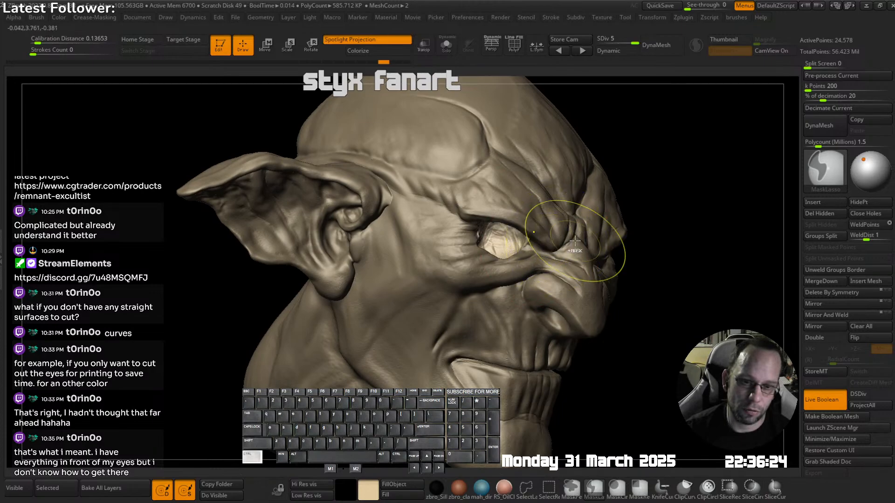
ctrl+right_drag(587, 250, 553, 204)
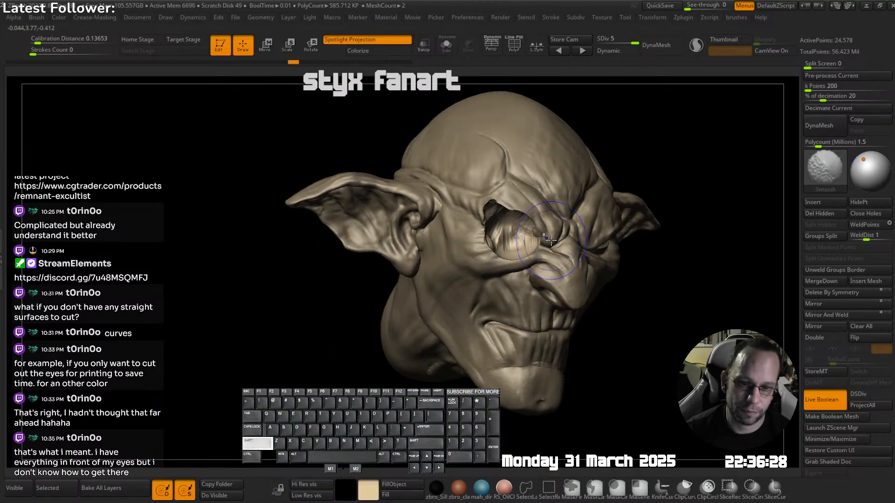
- Delete the sculpted sphere, then select the head as the only visible subtool with its wireframe displayed
key(shift+t)
alt+click(527, 318)
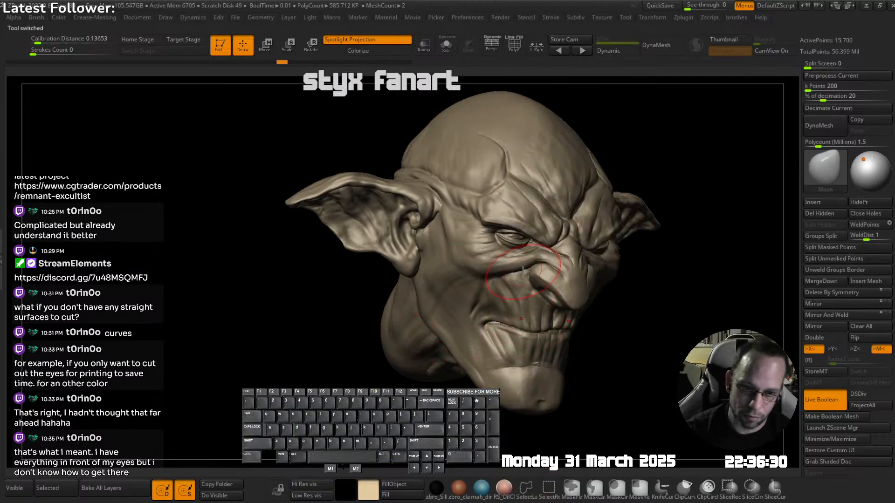
alt+click(539, 329)
right_drag(580, 238, 576, 218)
key(shift+f)
key(shift+t)
alt+click(529, 256)
key(shift+f)
key(shift+f)
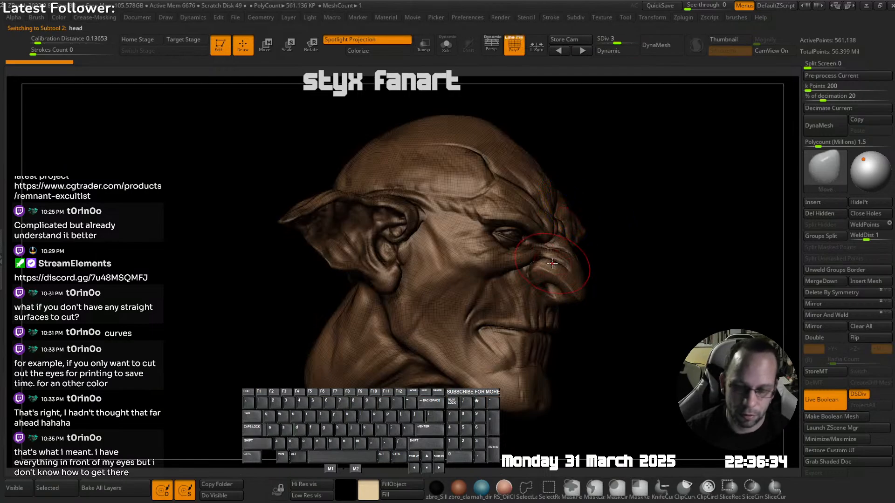
- Duplicate the head subtool and convert the copy to a DynaMesh
key(shift+t)
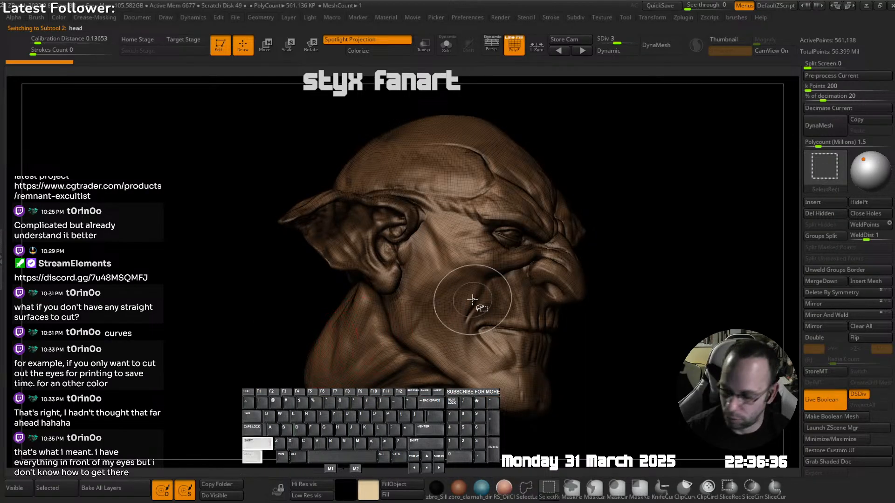
right_drag(520, 284, 542, 283)
key(shift+t)
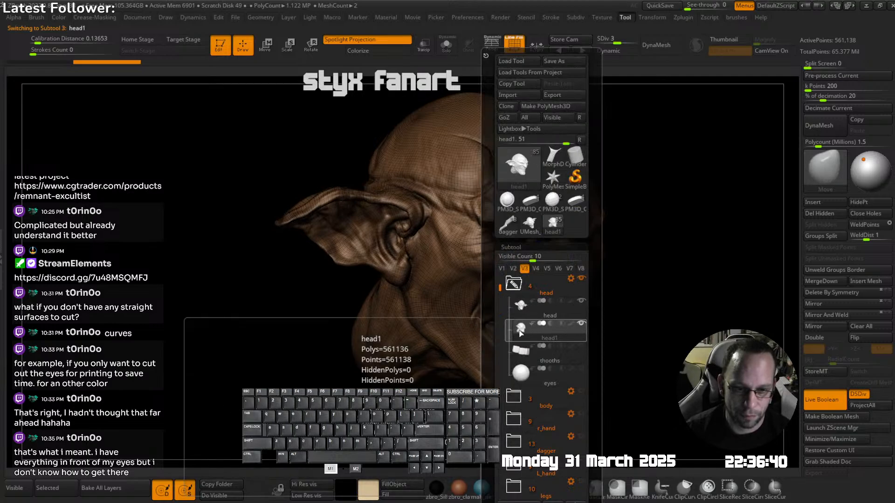
right_drag(683, 204, 562, 182)
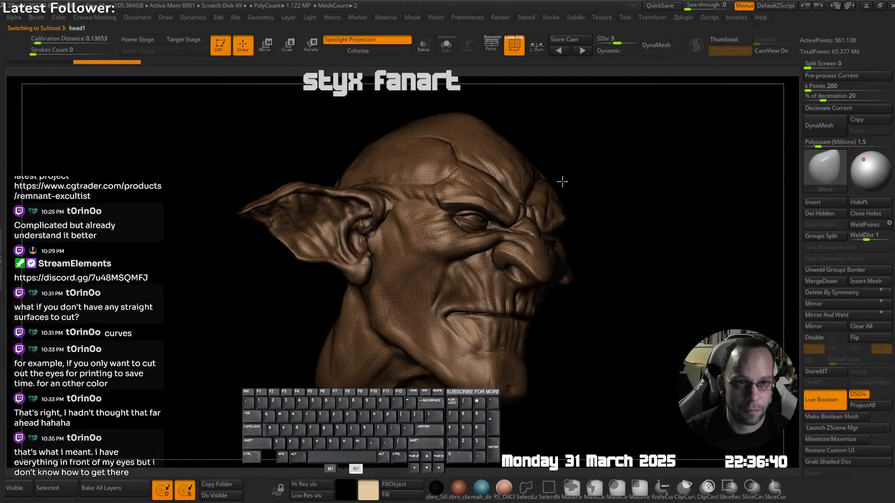
click(657, 54)
click(621, 70)
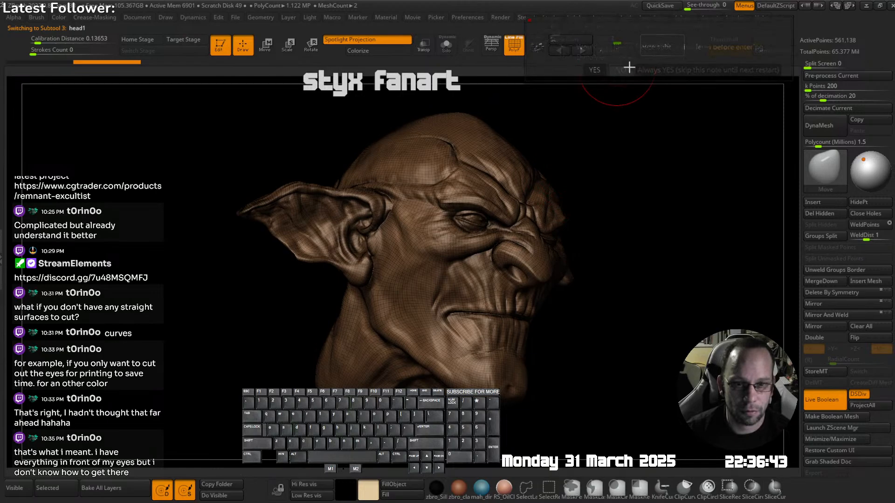
- Isolate the head copy and shrink its surface inward with a negative Inflate deformation
right_drag(569, 184, 578, 235)
mouse_move(578, 236)
right_down()
mouse_move(516, 251)
mouse_move(543, 242)
mouse_move(522, 259)
mouse_move(530, 219)
right_up()
key(shift+s)
key(ctrl+1)
key(ctrl+2)
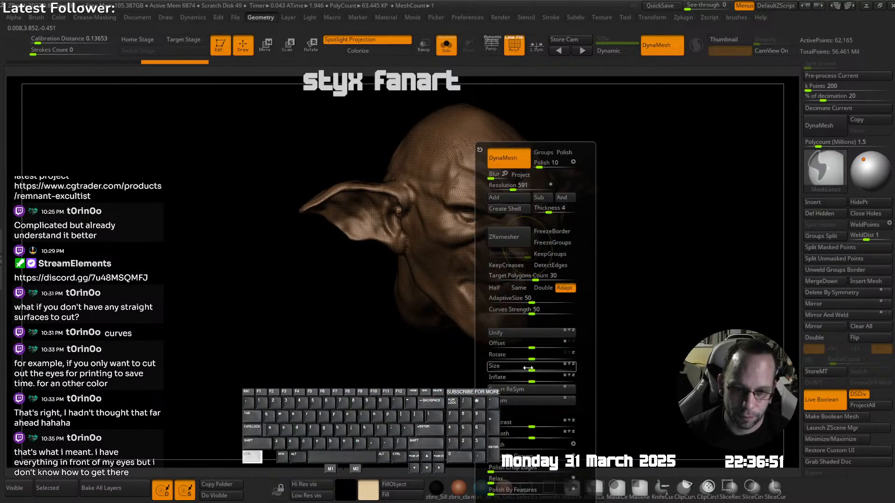
drag(528, 380, 522, 380)
right_drag(557, 227, 544, 263)
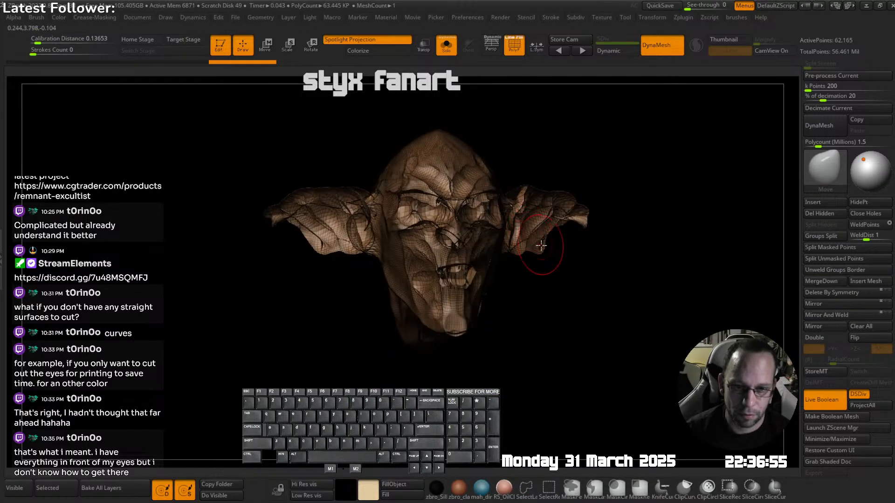
- Recalculate the DynaMesh on the shrunken copy and smooth away its folded facial and ear detail
ctrl+drag(589, 251, 594, 318)
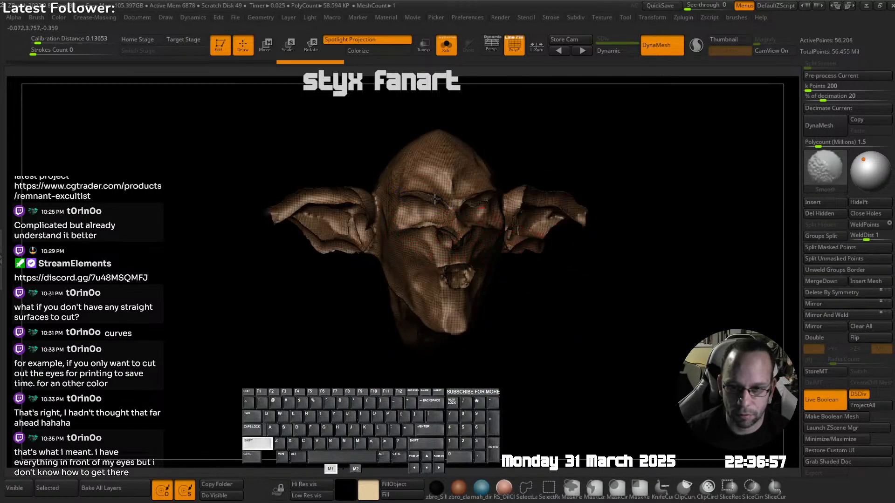
shift+click(446, 216)
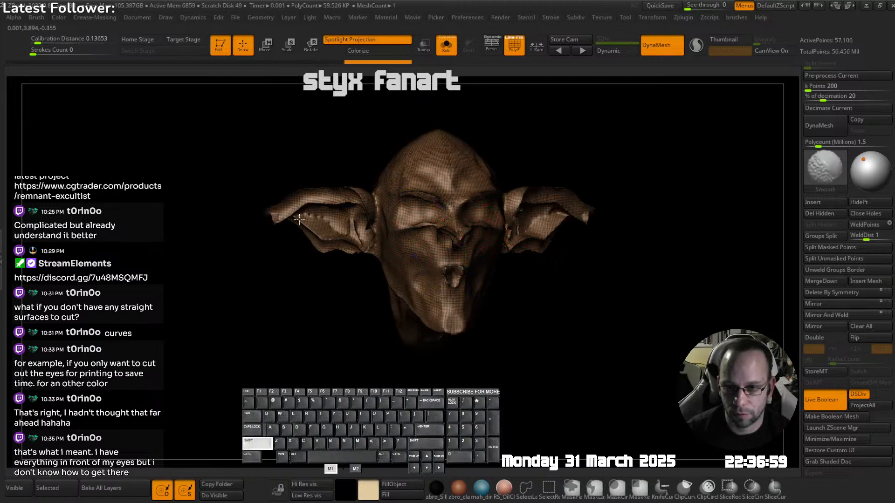
right_drag(299, 219, 403, 225)
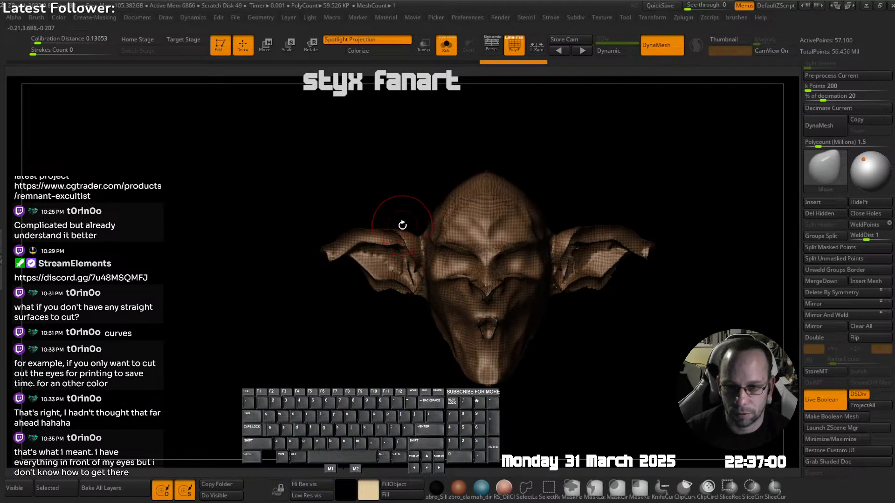
- Hide one ear of the shrunken copy with lasso selections and delete the hidden geometry
click(531, 487)
ctrl+alt+shift+drag(317, 205, 425, 333)
ctrl+alt+shift+drag(423, 291, 408, 170)
right_drag(438, 179, 550, 189)
ctrl+drag(592, 232, 641, 299)
right_drag(612, 274, 603, 283)
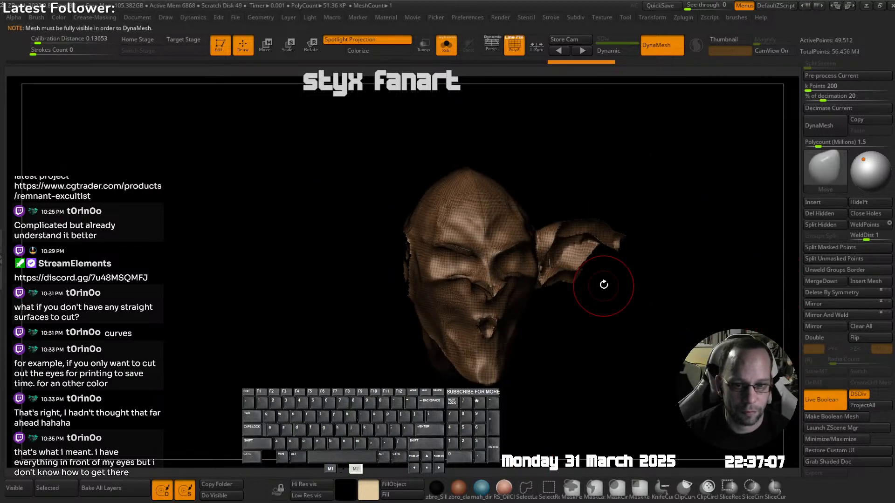
ctrl+drag(627, 266, 653, 256)
mouse_move(664, 175)
right_down()
mouse_move(681, 151)
mouse_move(664, 157)
right_up()
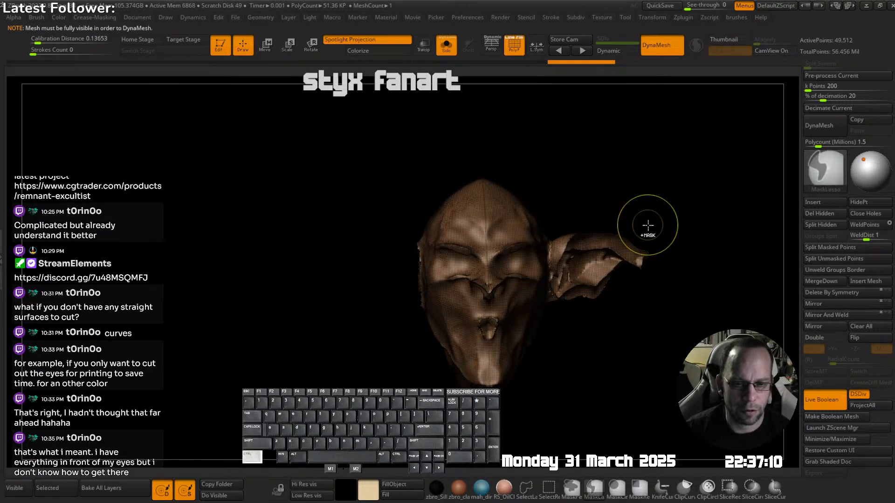
ctrl+drag(646, 226, 648, 230)
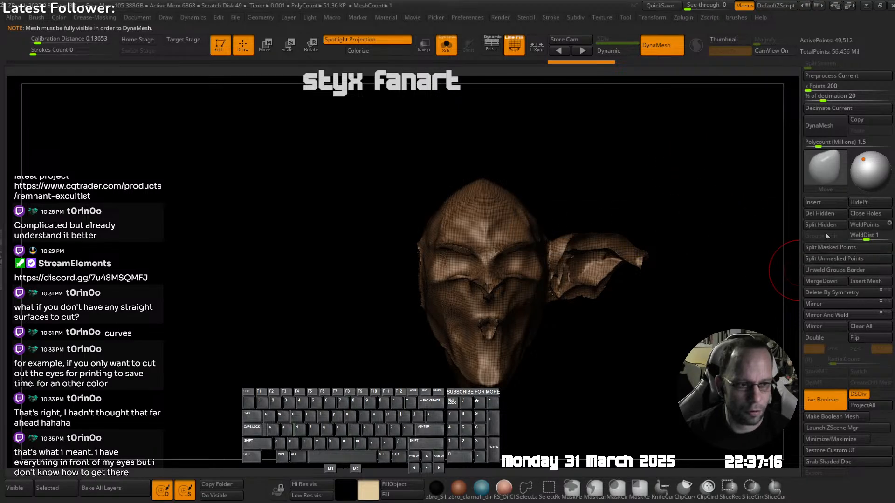
click(821, 213)
- Recalculate the DynaMesh to close the ear cut, smooth the patch, and compare the copy with the original head
right_drag(605, 259, 564, 286)
ctrl+drag(596, 248, 589, 336)
right_drag(569, 312, 590, 236)
shift+drag(472, 263, 470, 271)
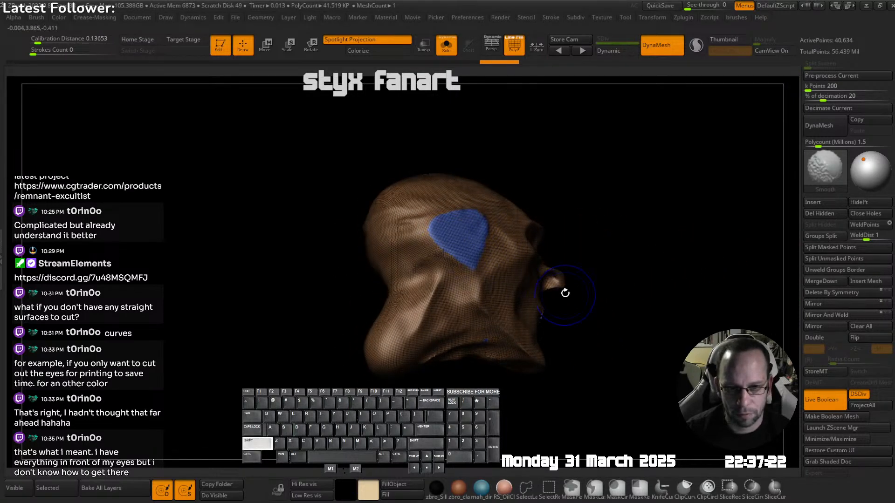
shift+right_drag(565, 293, 577, 263)
mouse_move(593, 296)
right_down()
mouse_move(593, 242)
mouse_move(574, 272)
right_up()
key(s)
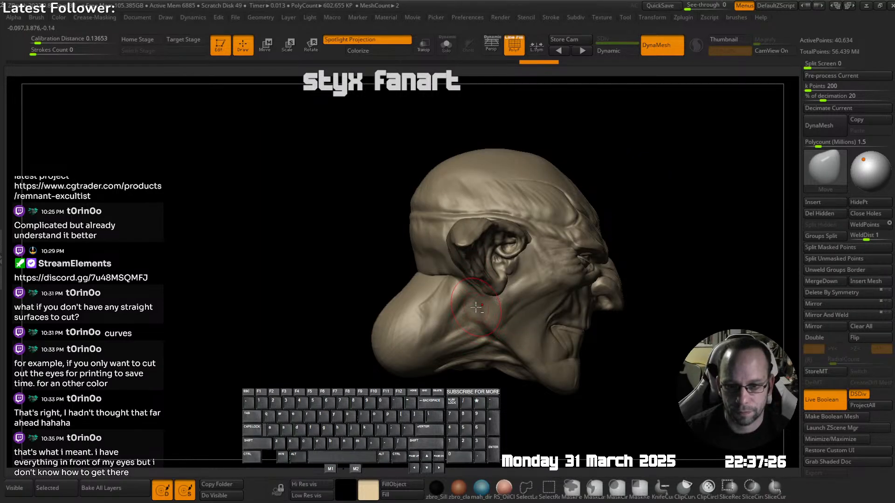
key(s)
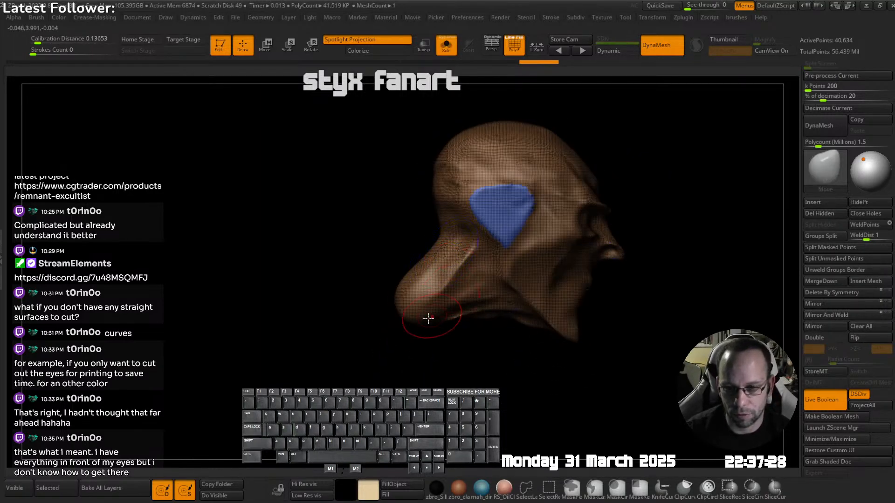
- Pull the neck end of the inner copy out past the back of the original neck with the Move brush
key(b)
key(m)
key(v)
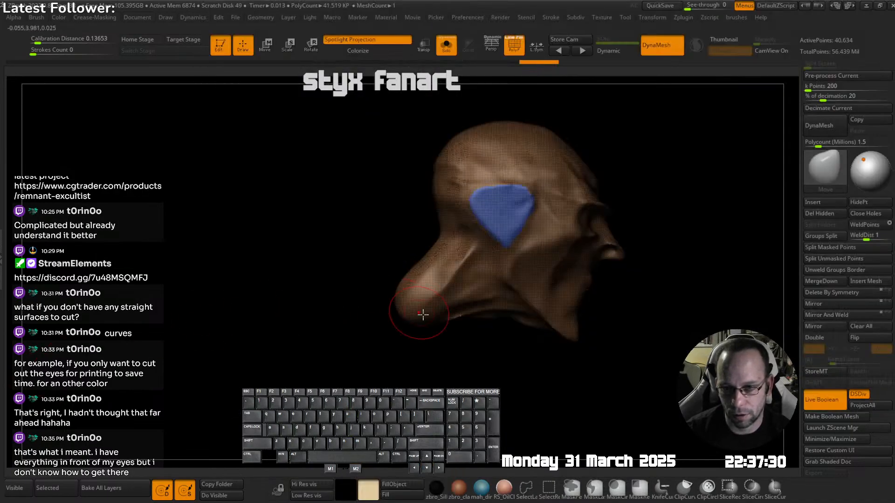
right_drag(301, 368, 398, 267)
key(s)
alt+right_drag(490, 283, 460, 251)
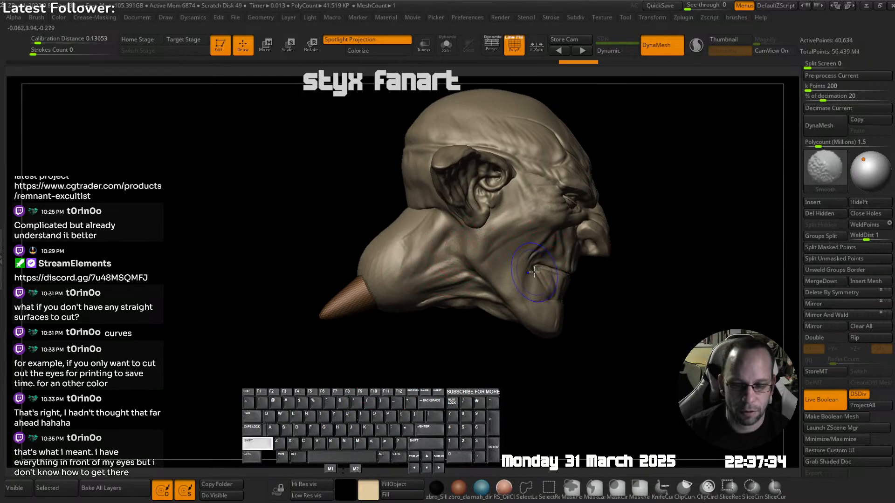
key(F1)
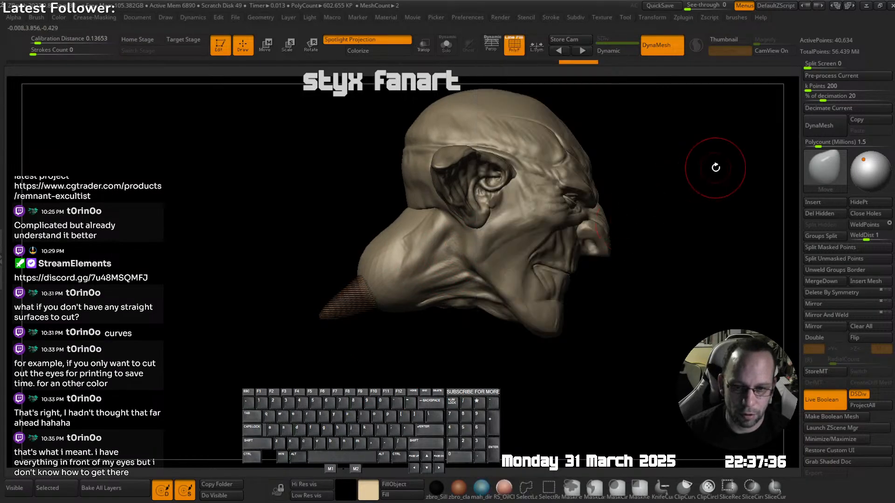
- Recalculate the DynaMesh on the stretched inner copy and turn off the wireframe display
right_drag(420, 238, 496, 289)
key(shift+f)
key(s)
key(s)
ctrl+drag(497, 289, 495, 299)
key(shift+f)
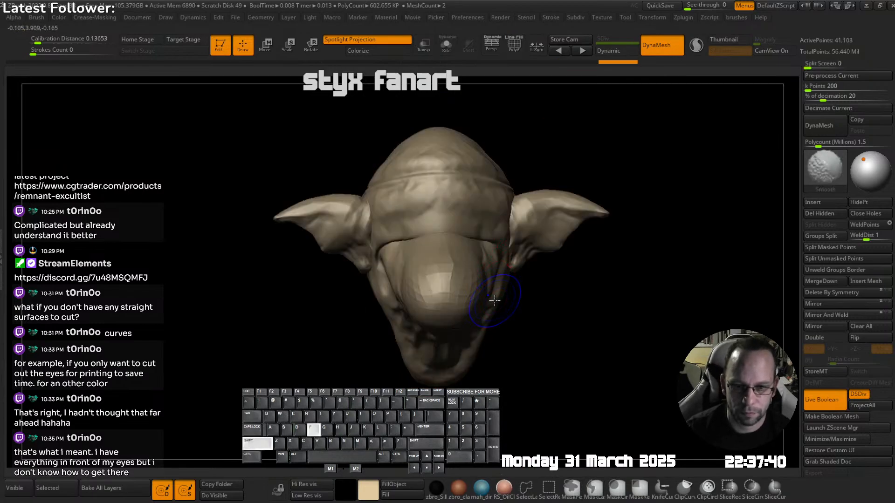
- Set the inner head copy to subtract in Live Boolean to hollow the head with an opening at the neck
right_drag(494, 299, 543, 306)
key(s)
key(shift+q)
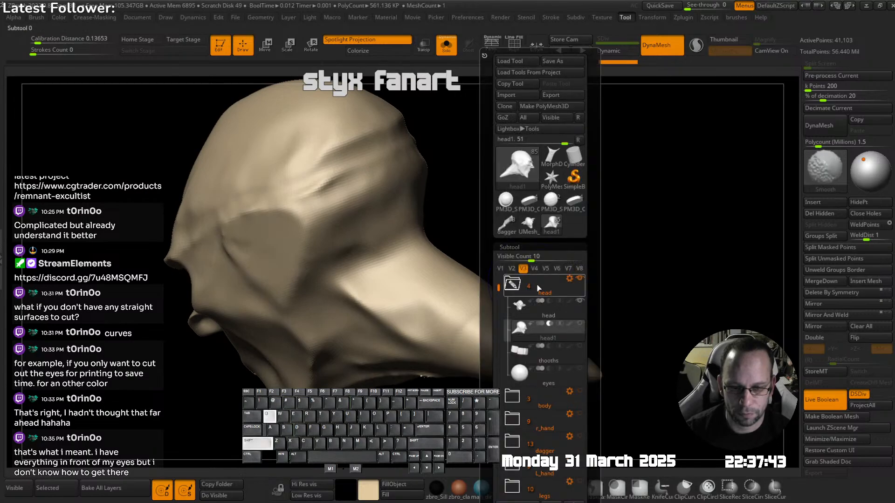
key(s)
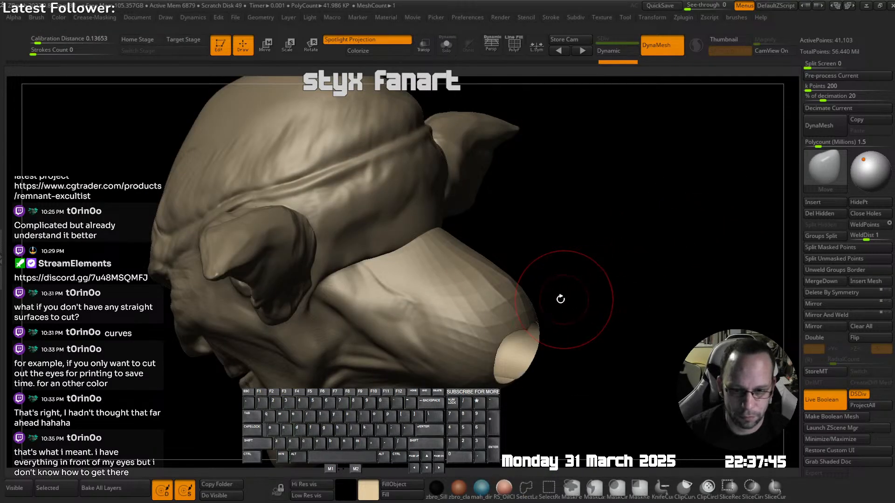
right_drag(558, 298, 397, 299)
right_drag(508, 289, 553, 308)
- Insert a cube subtool into the head folder and reshape it into a wide slab placed above the head
key(shift+q)
click(533, 373)
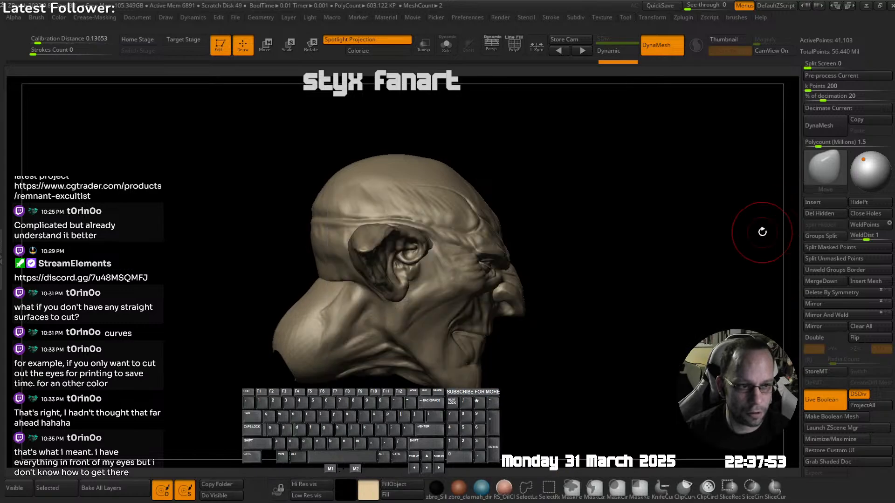
click(819, 206)
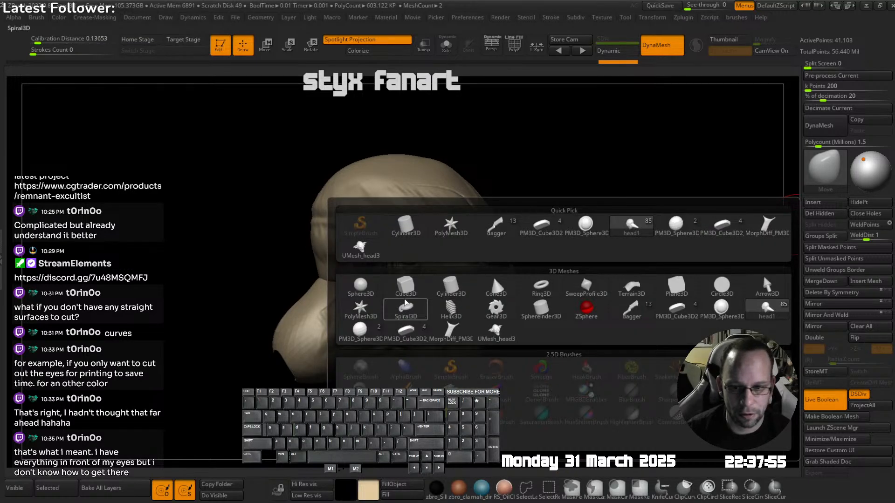
click(406, 287)
key(w)
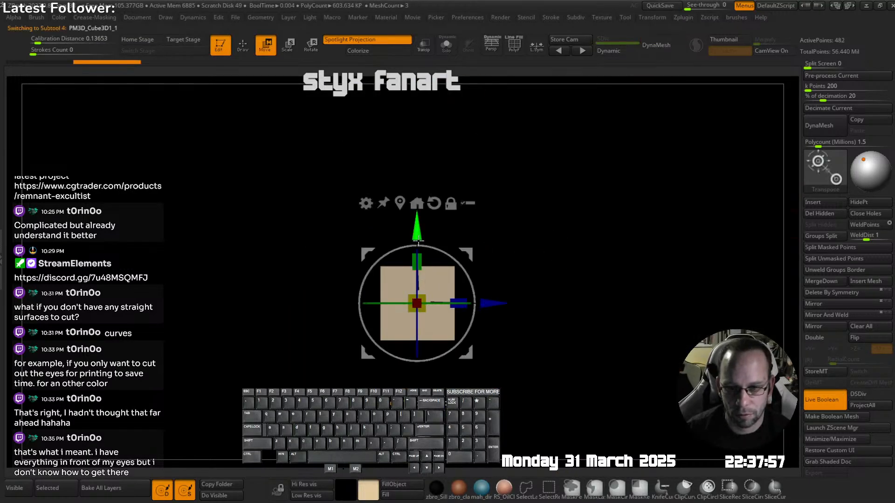
alt+drag(417, 242, 474, 304)
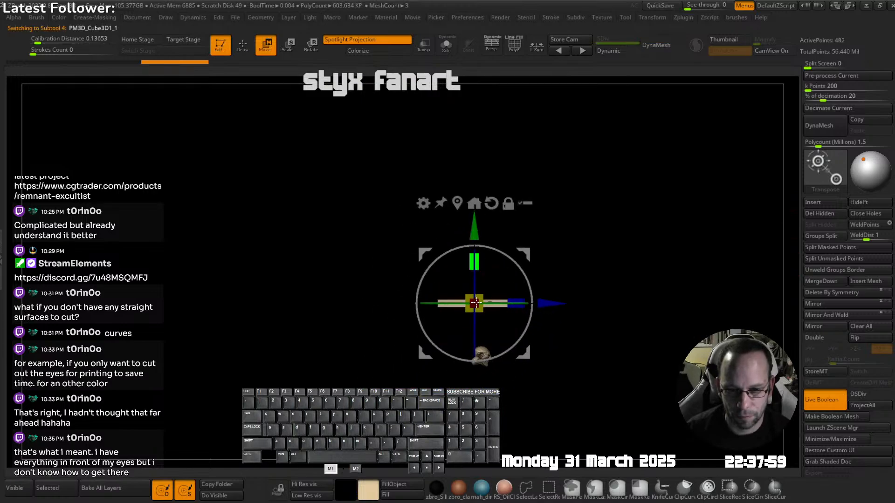
drag(474, 228, 474, 261)
- Set the slab to subtract and lower it through the head to expose a horizontal cross-section of the hollow
ctrl+right_drag(569, 265, 546, 236)
key(shift+q)
mouse_move(552, 369)
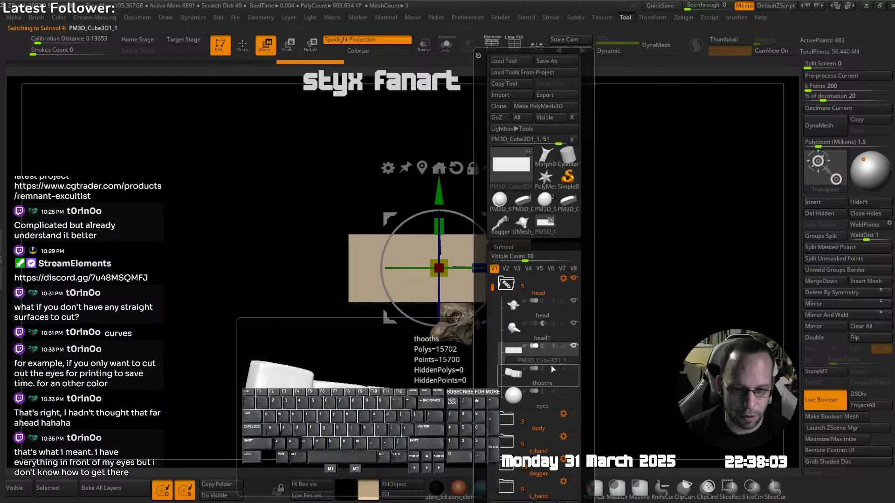
click(542, 347)
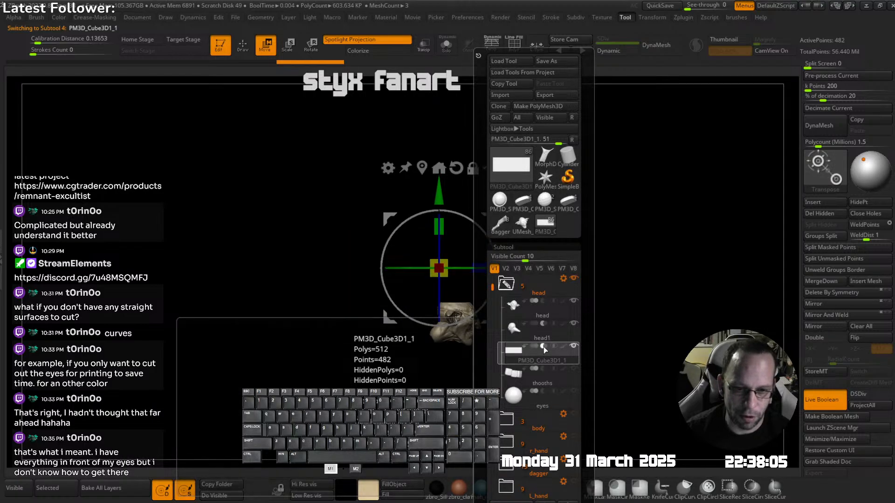
ctrl+right_drag(502, 323, 505, 164)
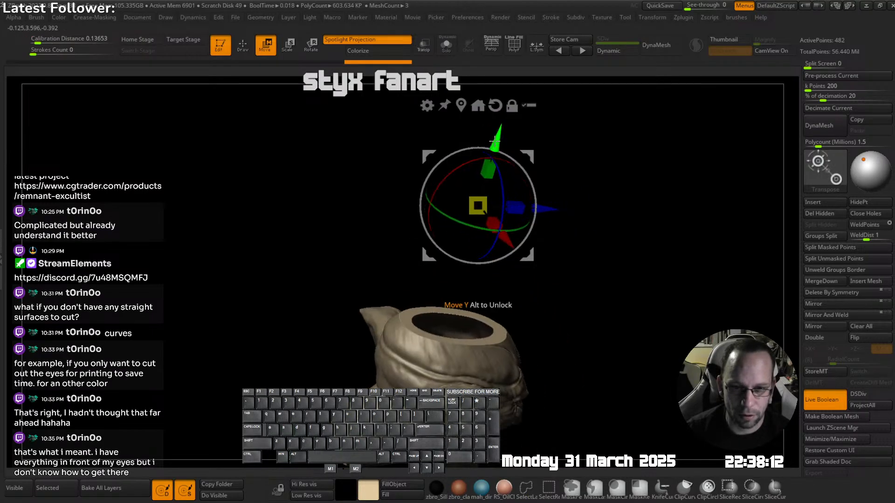
drag(494, 141, 490, 156)
key(shift+f)
key(shift+f)
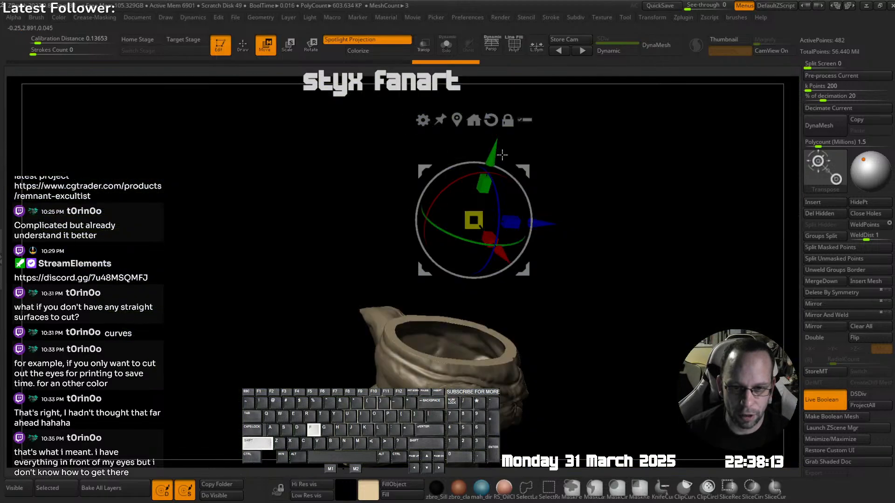
right_drag(495, 151, 511, 191)
drag(510, 148, 429, 273)
right_drag(429, 273, 449, 238)
- Select the inner head copy and adjust the cavity with the Move brush while checking the wall thickness in the cross-section
key(shift+t)
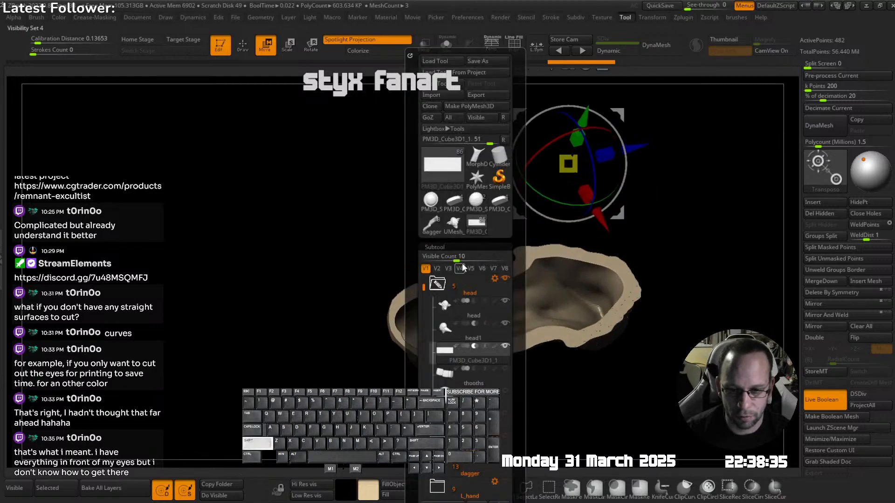
click(447, 334)
mouse_move(412, 301)
alt+right_down()
mouse_move(442, 277)
mouse_move(435, 258)
alt+right_up()
key(shift+Tab)
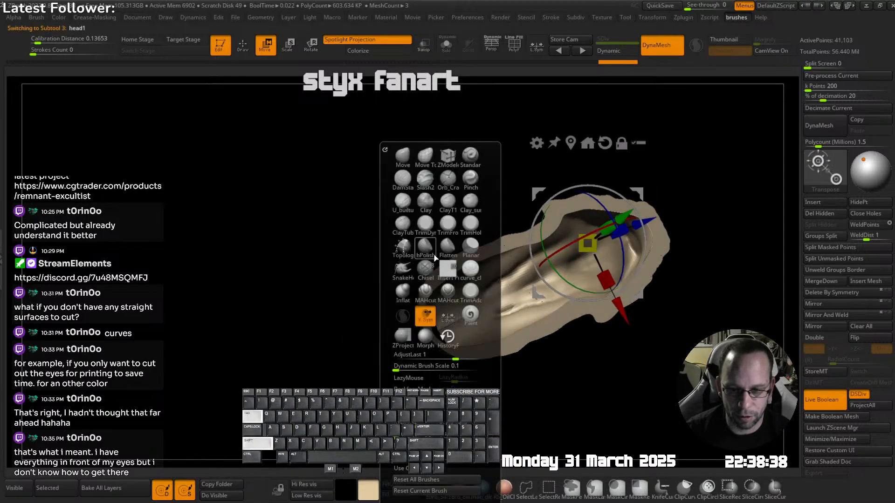
click(406, 179)
mouse_move(528, 170)
right_down()
mouse_move(456, 230)
mouse_move(436, 283)
mouse_move(426, 256)
mouse_move(410, 273)
mouse_move(452, 200)
mouse_move(458, 272)
mouse_move(516, 260)
mouse_move(512, 253)
mouse_move(523, 302)
mouse_move(500, 244)
mouse_move(473, 390)
right_up()
key(shift+f)
key(shift+f)
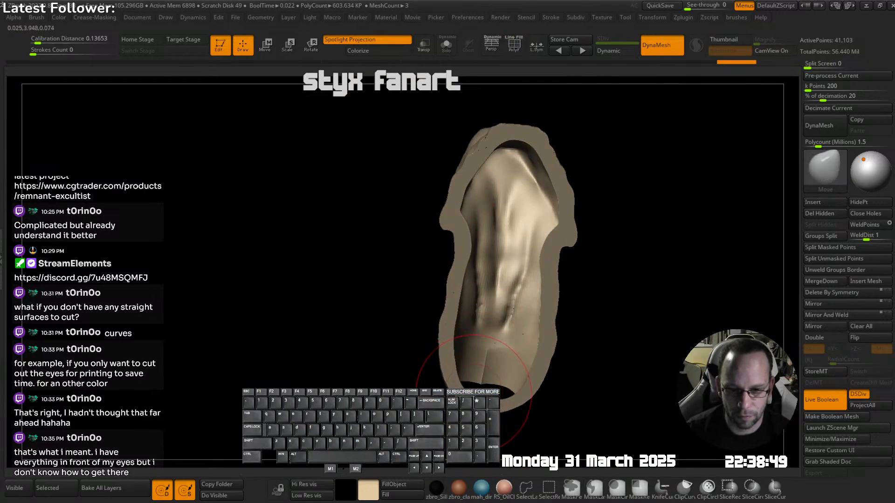
right_drag(540, 378, 547, 234)
- Select the subtracting slab again and raise it clear of the head
key(shift+q)
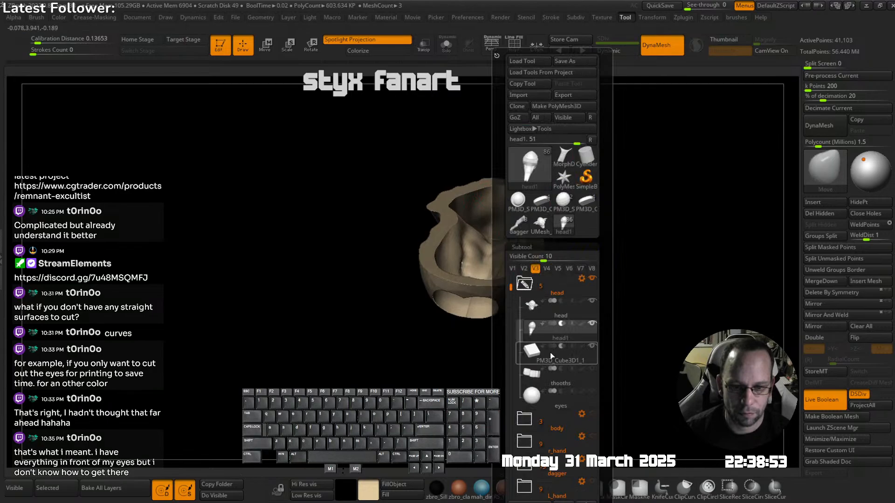
key(shift+f)
key(w)
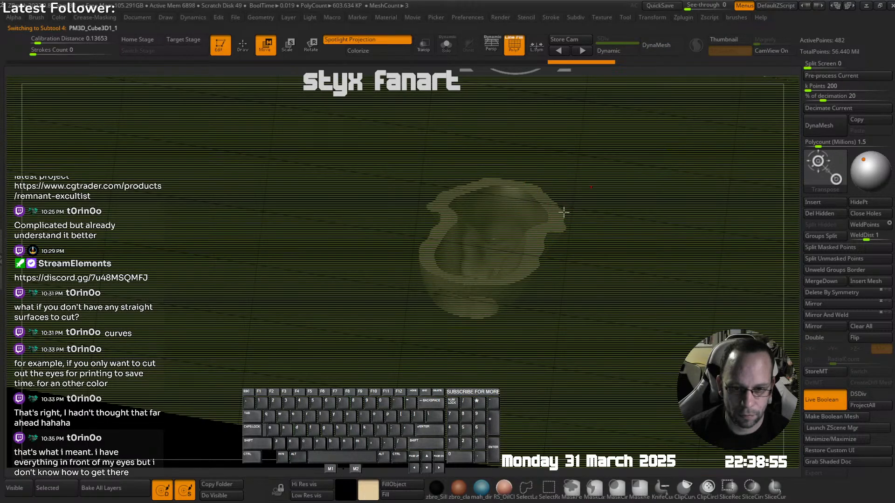
key(f)
key(f)
key(shift+f)
drag(439, 199, 449, 125)
- Rotate the slab 90 degrees upright and shift it sideways so it cuts away half of the head
shift+right_drag(466, 186, 503, 166)
key(shift+f)
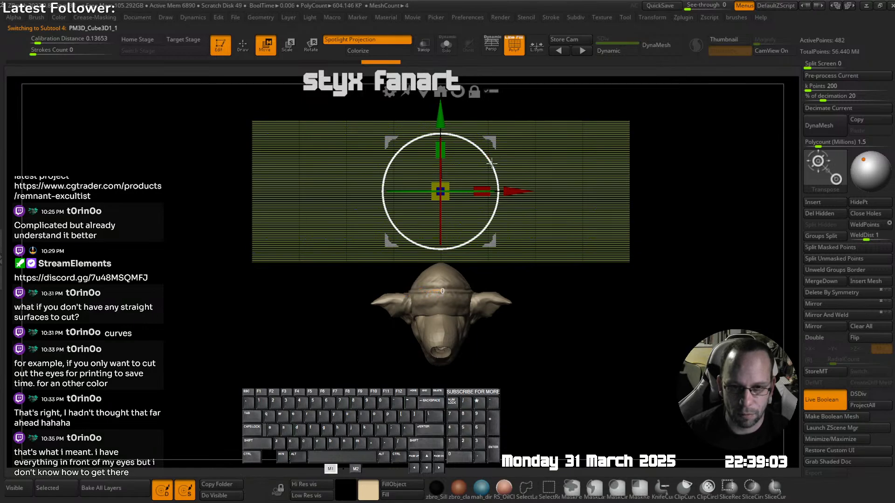
shift+drag(492, 163, 469, 231)
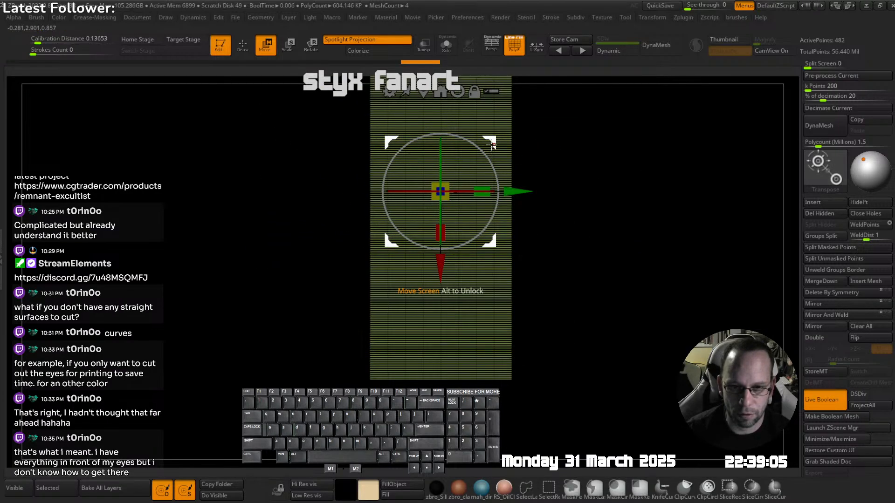
drag(493, 145, 561, 225)
key(shift+f)
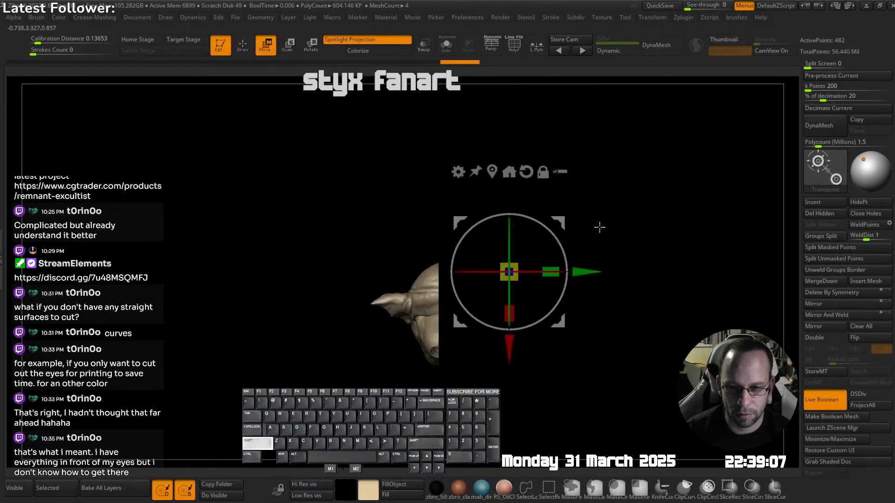
- Nudge the upright slab along its axis and inspect the lengthwise cut through the hollow head
right_drag(599, 227, 560, 212)
right_drag(554, 307, 677, 261)
mouse_move(651, 244)
mouse_down()
mouse_move(581, 240)
mouse_move(625, 239)
mouse_move(677, 253)
mouse_move(665, 249)
mouse_up()
right_drag(707, 230, 531, 202)
shift+right_drag(571, 228, 606, 251)
right_drag(540, 253, 525, 241)
key(shift+f)
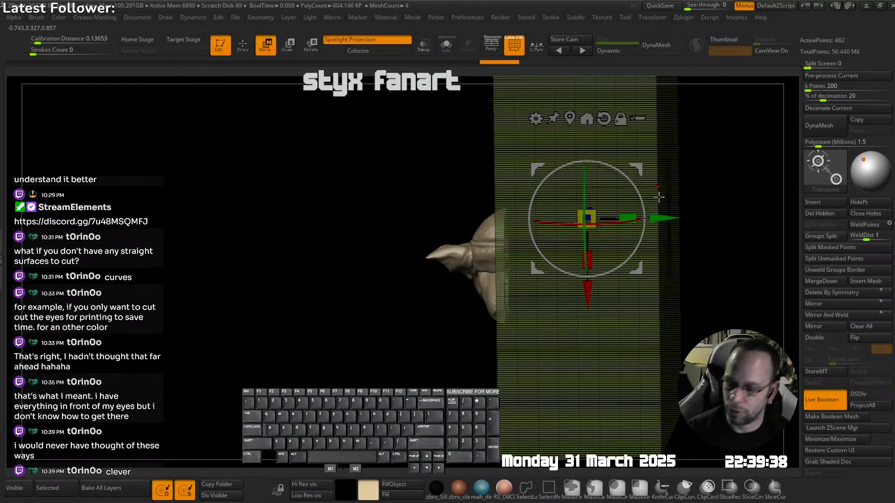
- Duplicate the upright slab and move the duplicate across to the uncut half of the head
key(ctrl+shift+d)
drag(654, 217, 499, 220)
right_drag(548, 213, 508, 243)
drag(485, 234, 483, 233)
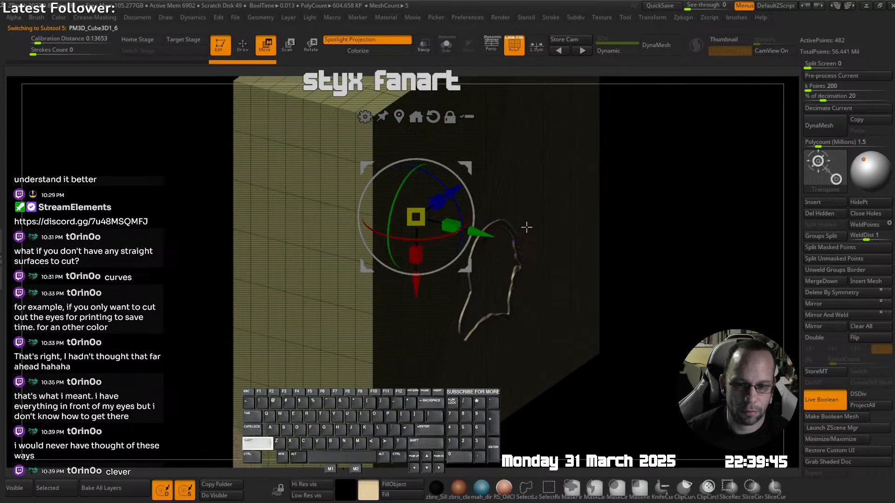
- Move the duplicate slab above the head in the subtool order and set the original head to subtract from it
key(shift+t)
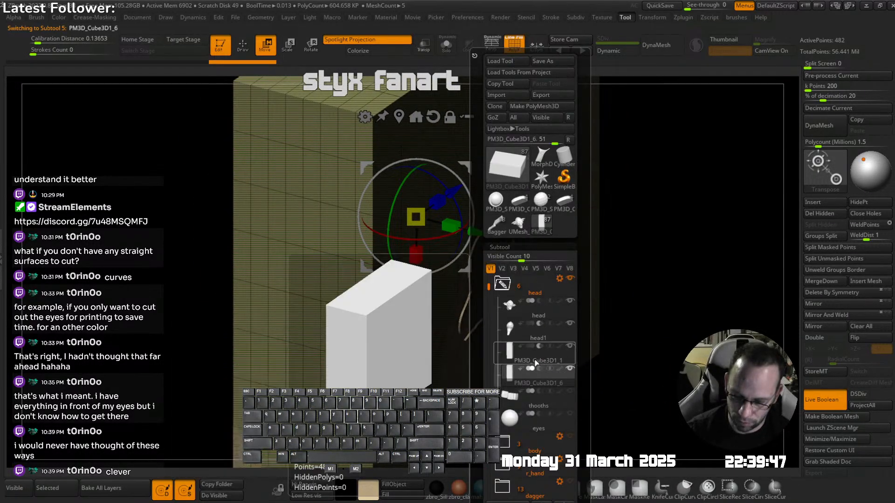
key(ctrl+Up)
key(ctrl+Up)
key(ctrl+Up)
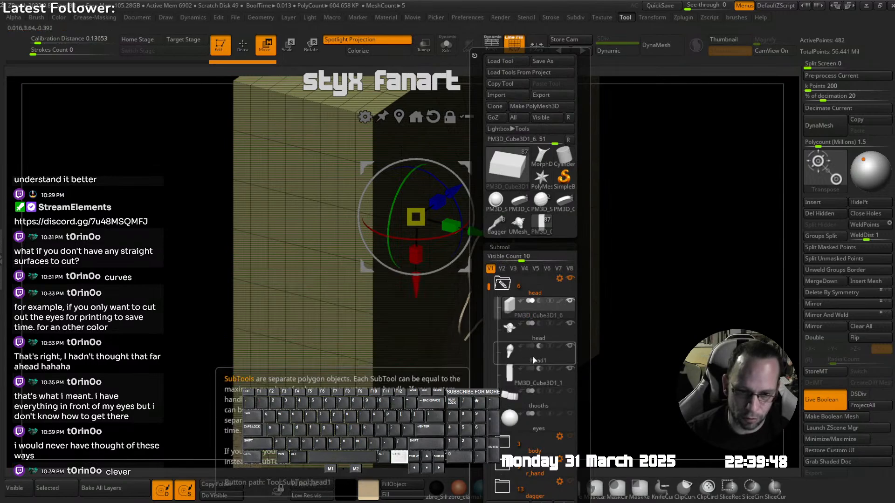
click(539, 326)
key(shift+f)
alt+right_drag(517, 280, 536, 287)
- Set the inner head copy to additive so it forms a core inside the mould cavity, and view the result
key(shift+t)
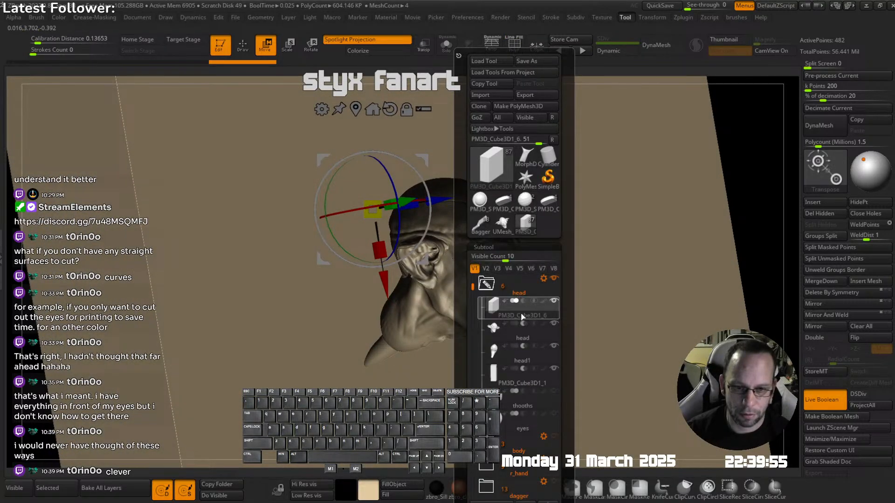
mouse_move(516, 350)
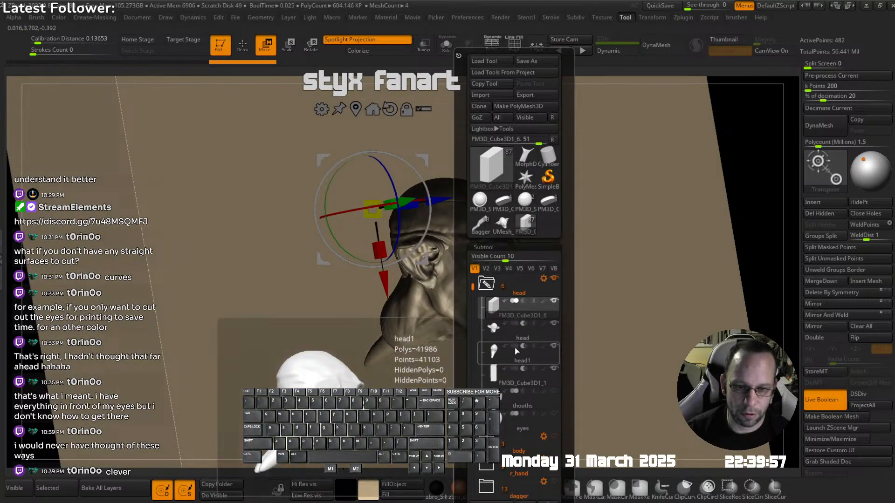
click(516, 347)
right_drag(452, 305, 540, 186)
- Select the first subtracting slab, isolate it in Solo mode and delete it
key(shift+q)
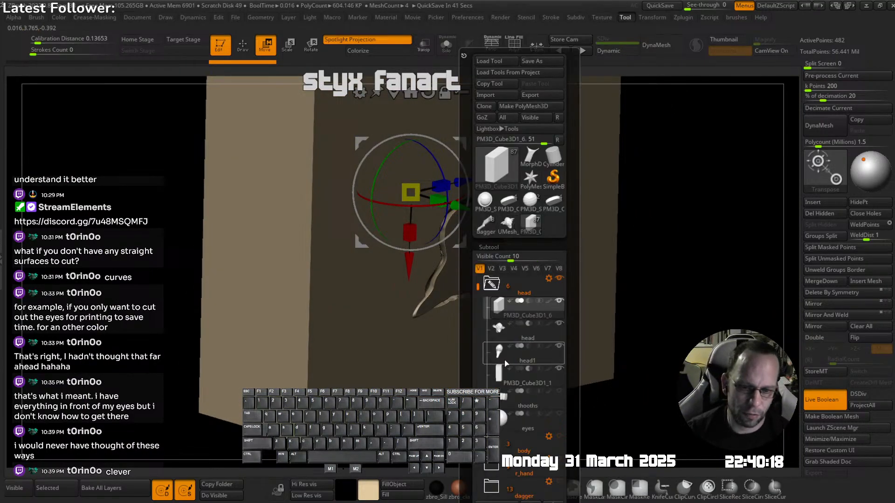
mouse_move(558, 353)
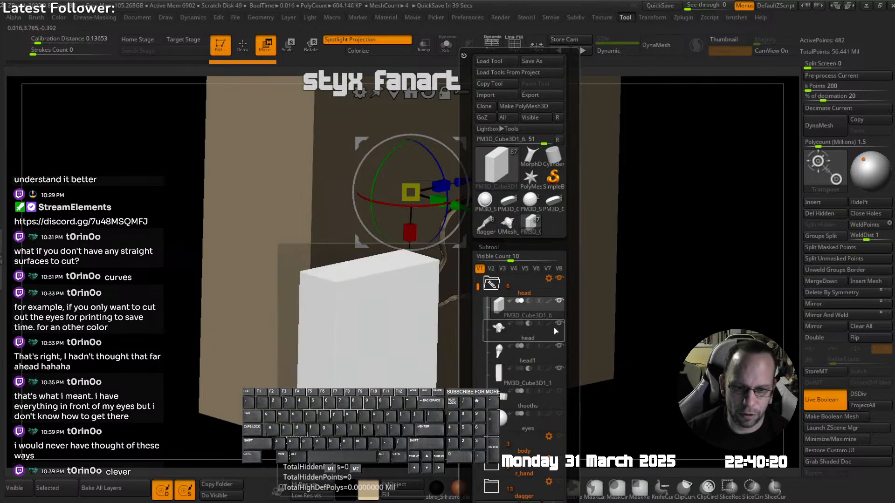
click(503, 378)
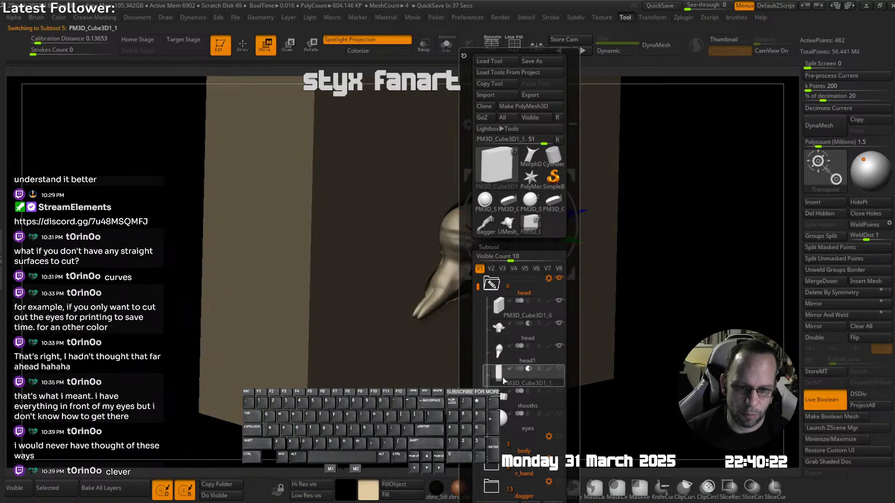
key(shift+s)
ctrl+right_drag(517, 299, 520, 224)
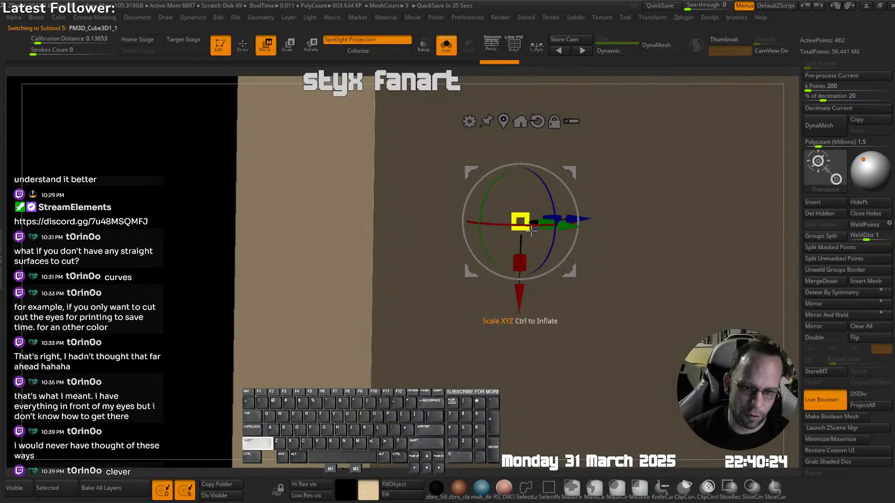
key(shift+q)
ctrl+right_drag(642, 318, 613, 289)
alt+right_drag(613, 289, 519, 234)
key(shift+q)
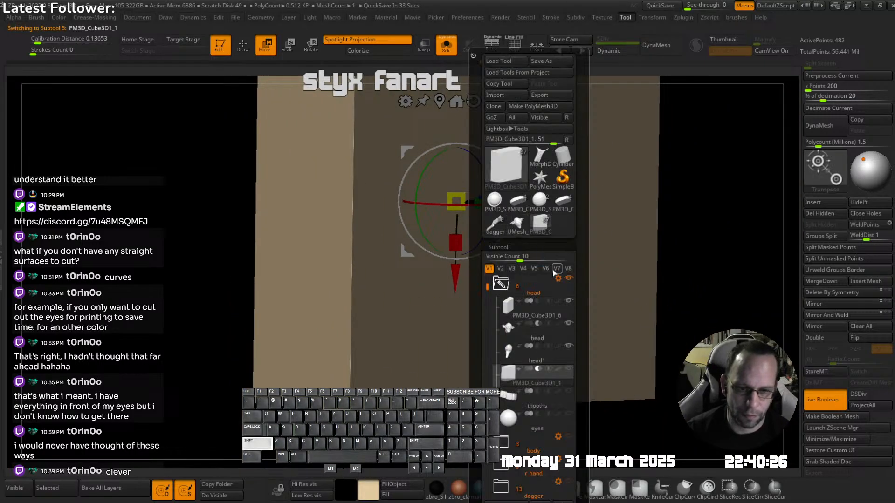
key(Delete)
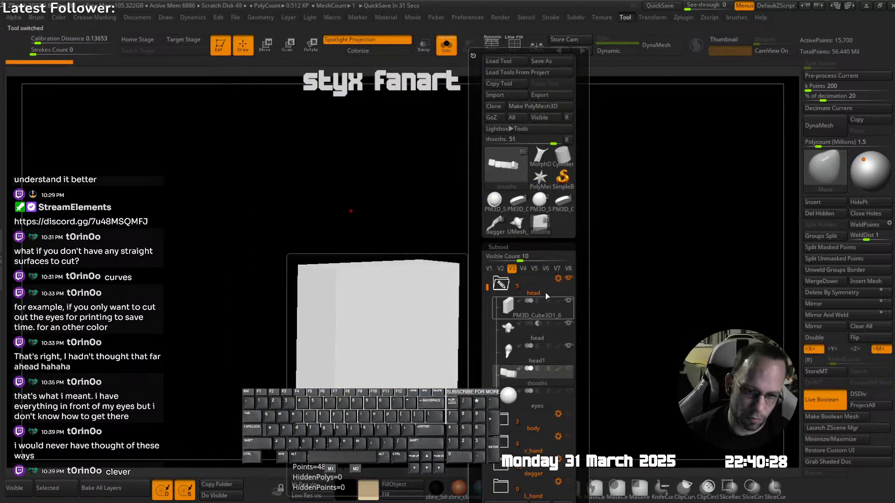
- View the inner head copy with its wireframe, then select and delete the remaining mould slab
click(514, 356)
right_drag(497, 266, 508, 278)
key(f)
key(shift+q)
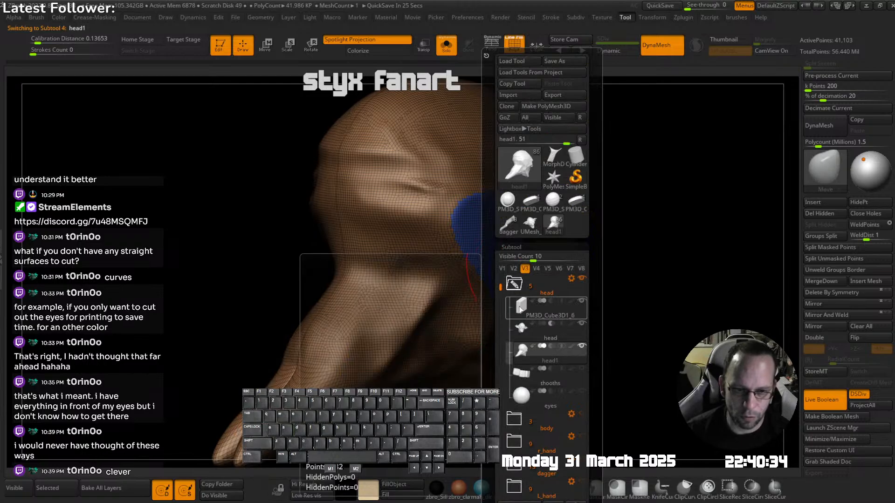
click(532, 311)
right_drag(592, 263, 549, 233)
key(Down)
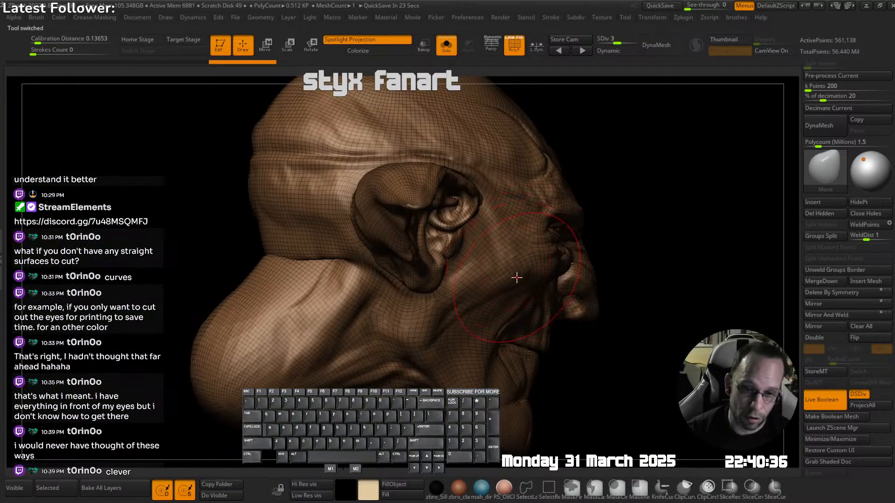
- Select the inner head copy (head1), inspect it in Solo mode with and without wireframe, and delete it
key(shift+q)
click(508, 334)
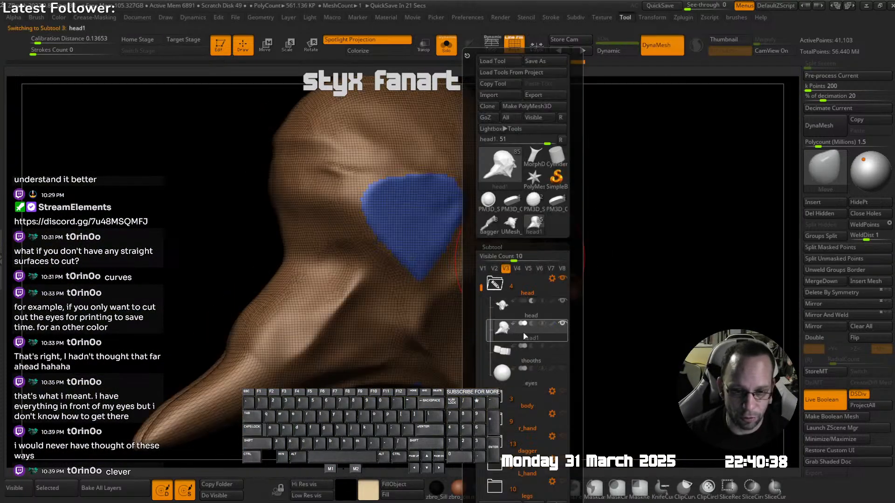
key(shift+q)
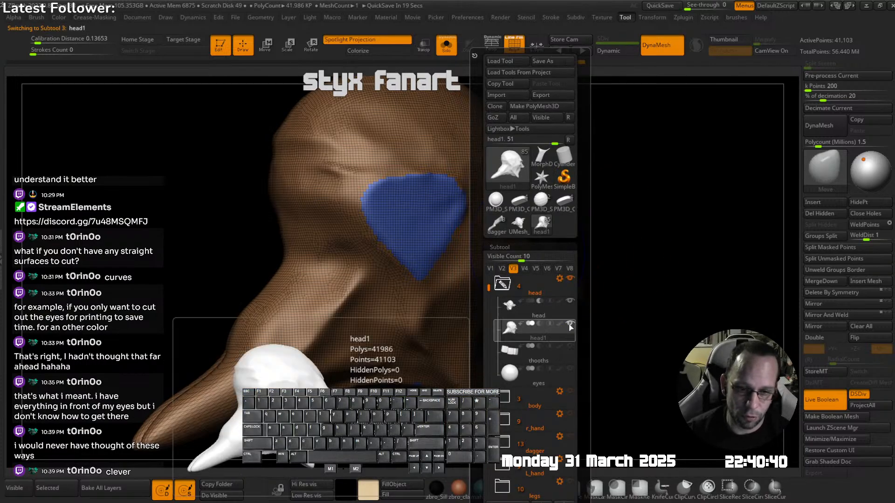
click(554, 332)
key(shift+f)
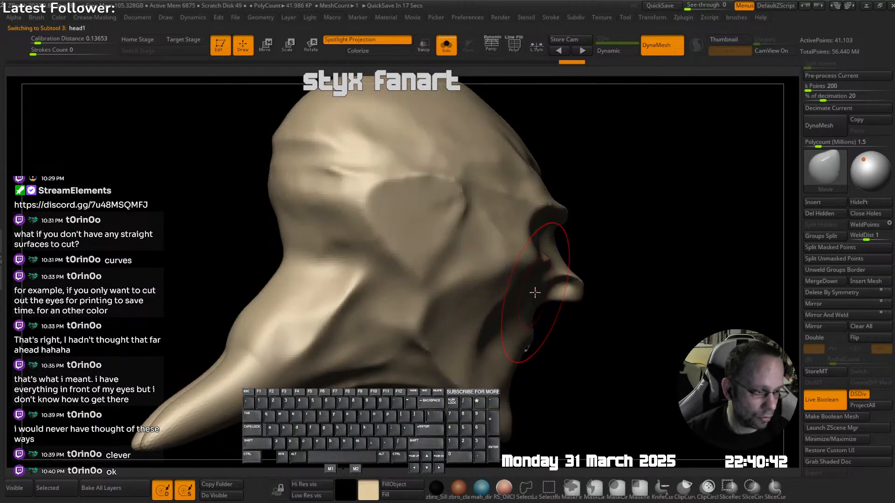
right_drag(548, 293, 534, 290)
key(shift+f)
key(shift+q)
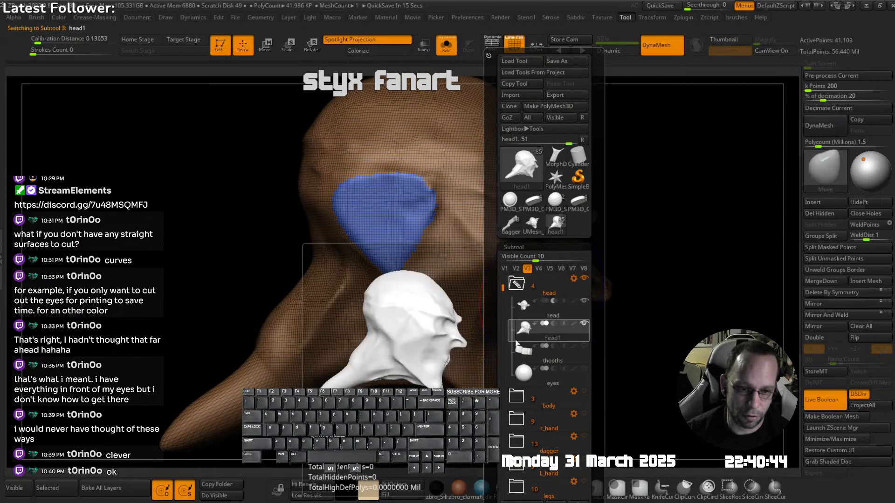
key(shift+f)
key(shift+q)
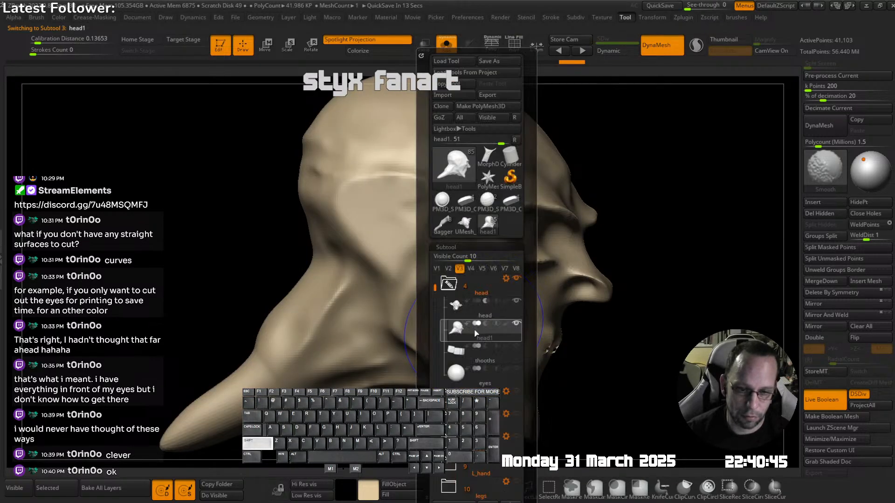
mouse_move(466, 332)
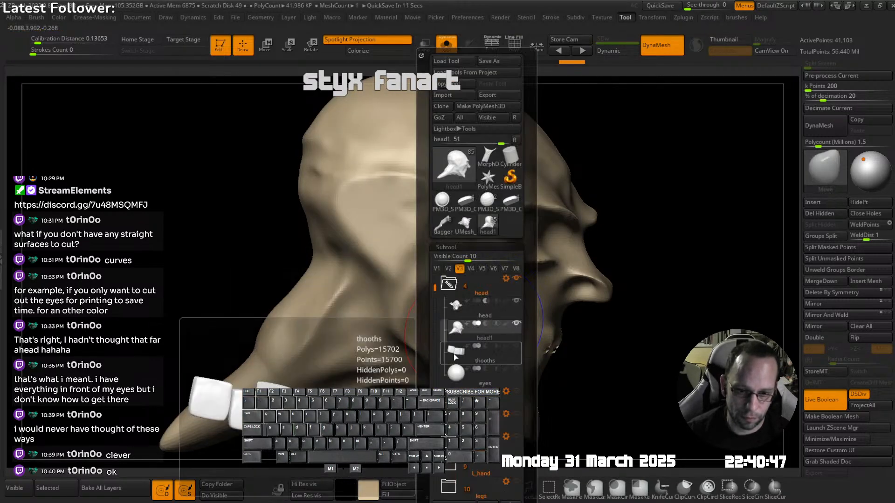
key(Delete)
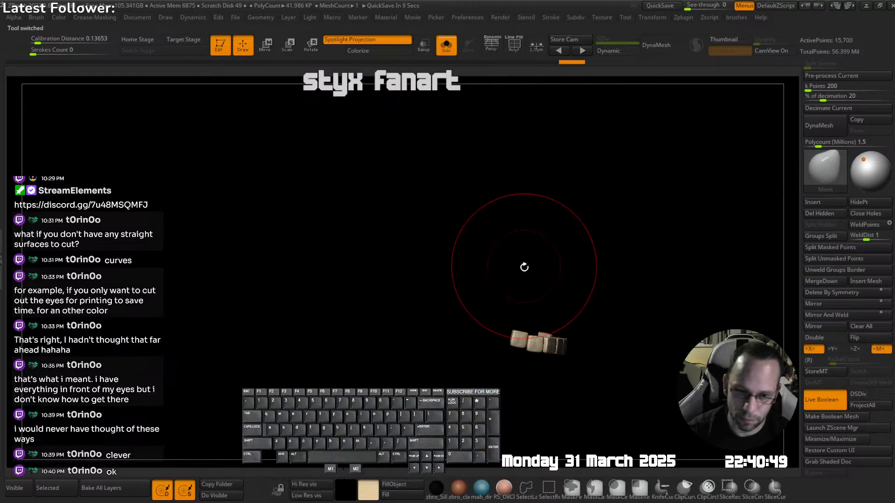
- Leave Solo mode and view the complete head from the front and at a three-quarter angle
key(alt+s)
ctrl+right_drag(588, 298, 494, 263)
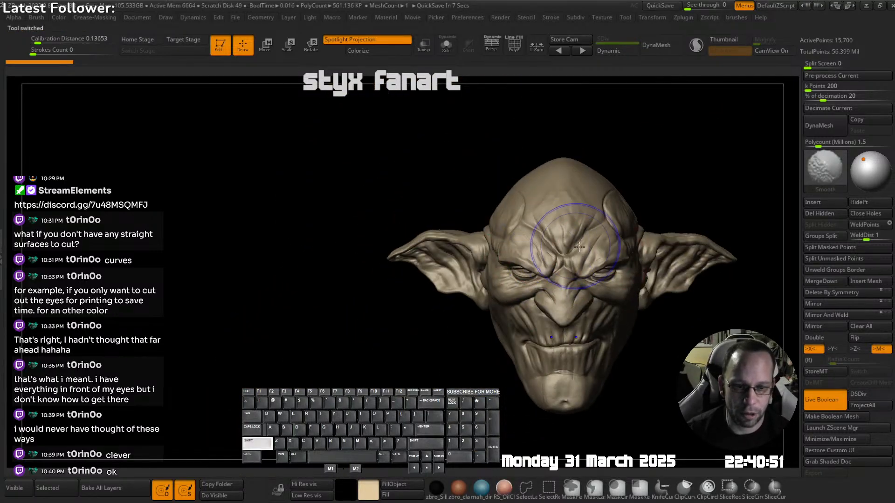
mouse_move(575, 236)
ctrl+right_down()
mouse_move(578, 275)
mouse_move(571, 242)
ctrl+right_up()
right_drag(536, 243, 555, 261)
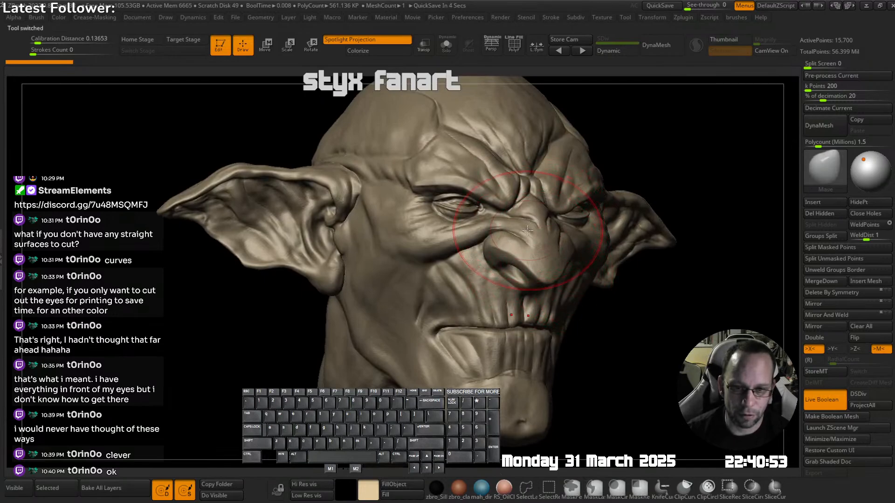
key(alt+s)
key(alt+s)
key(shift+t)
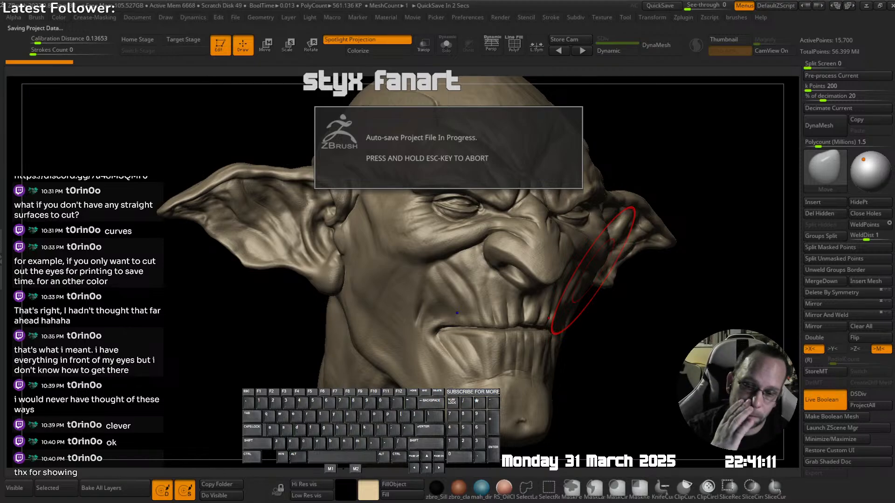
- Isolate the teeth in Solo mode, then show the whole head again with the wireframe display on
right_drag(534, 279, 497, 285)
key(alt+s)
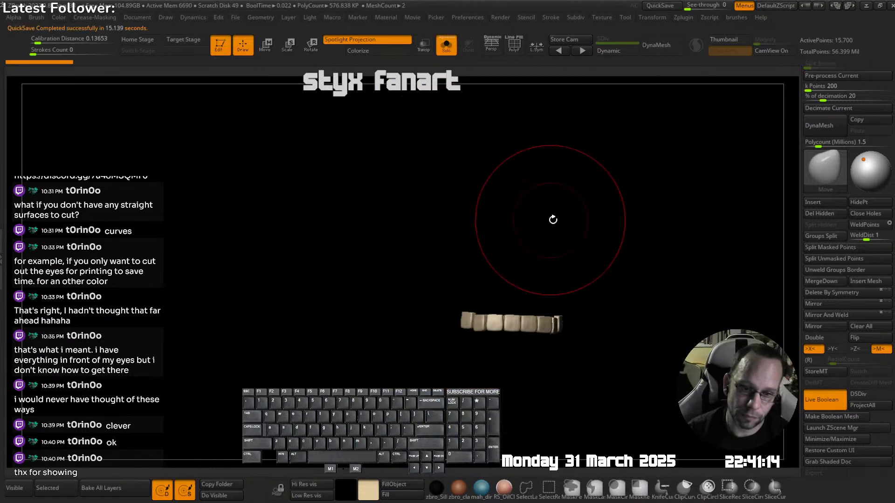
key(alt+s)
key(shift+f)
key(f)
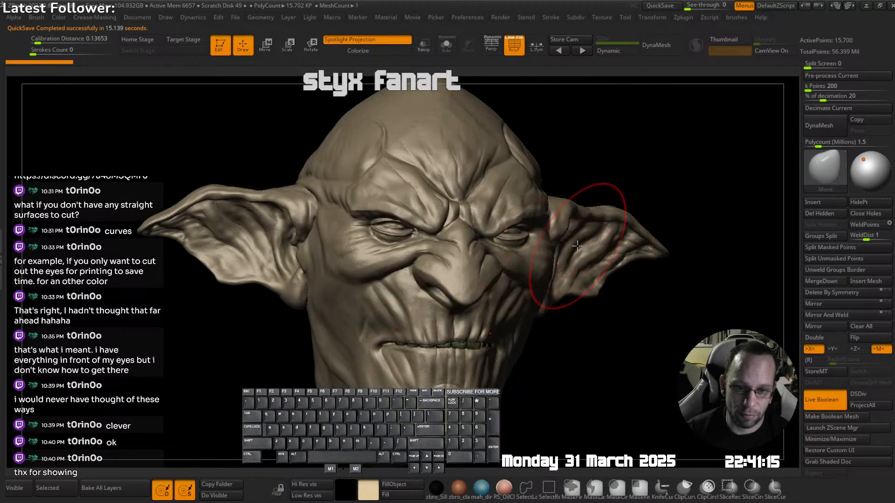
- Toggle the visibility of the head folder twice and view the complete head
key(shift+t)
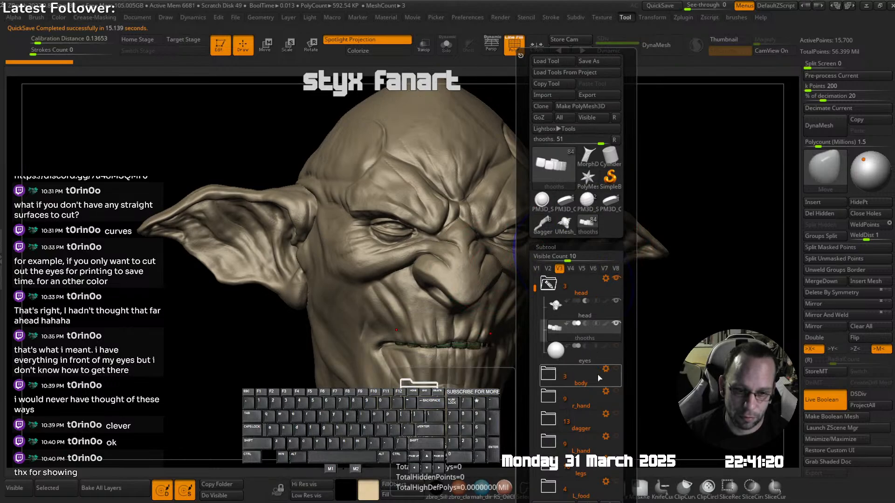
shift+click(616, 279)
shift+click(616, 280)
ctrl+right_drag(724, 261, 594, 254)
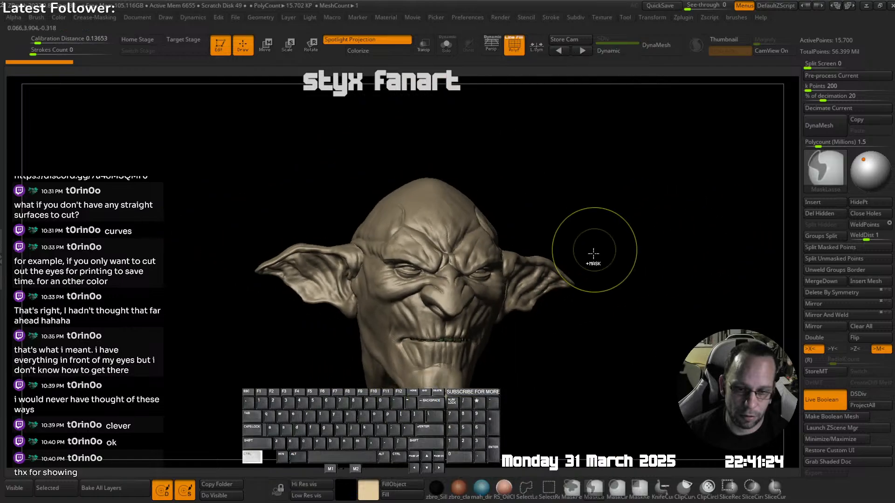
drag(533, 296, 483, 316)
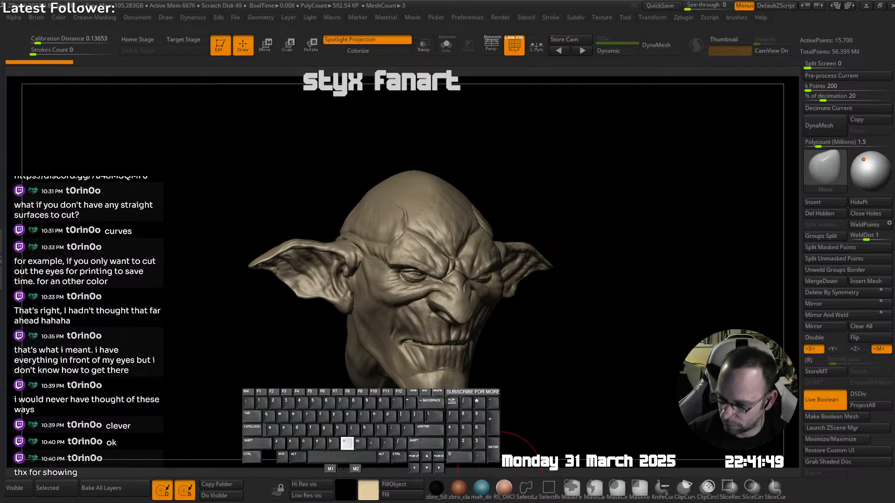
text(y )
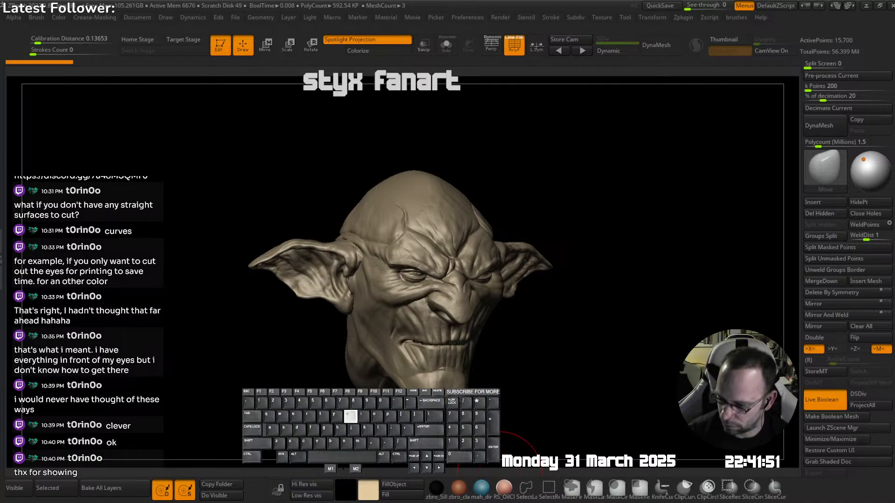
text(sh)
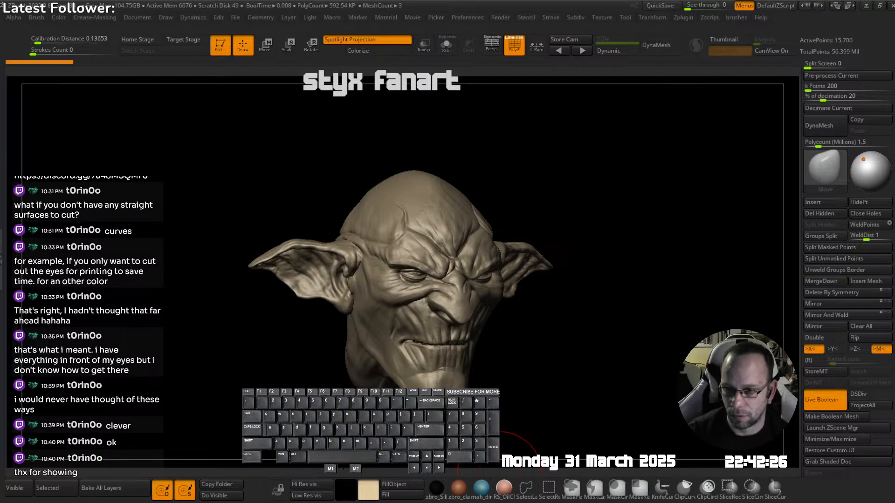
key(ctrl)
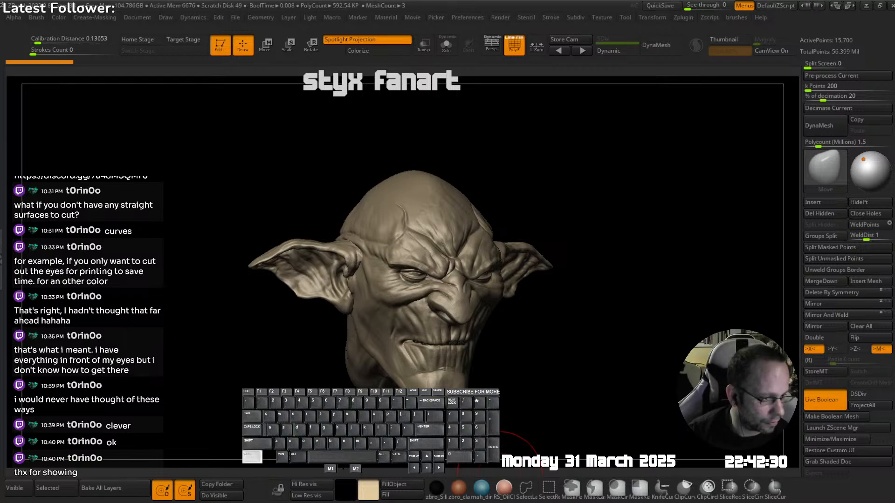
key(ctrl+v)
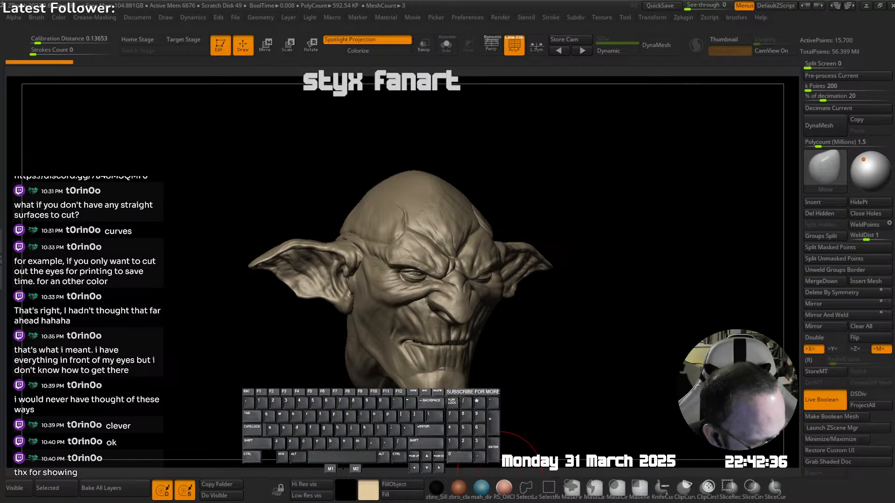
key(Return)
key(Return)
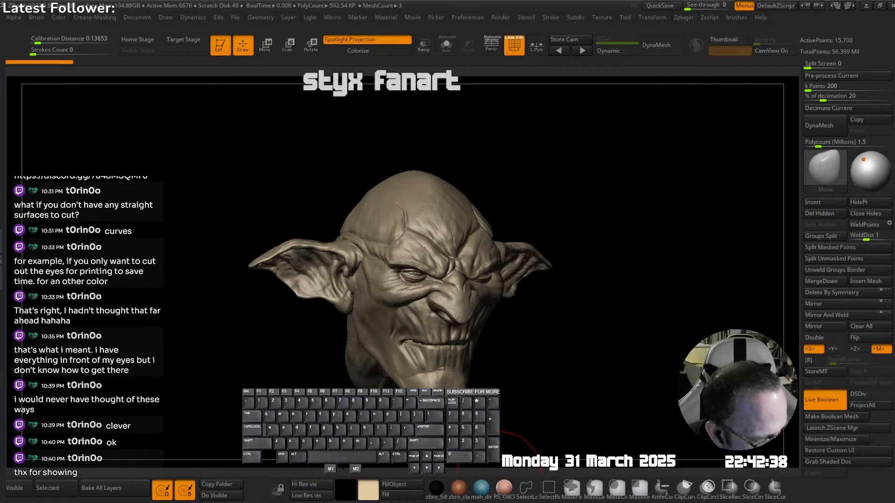
click(499, 474)
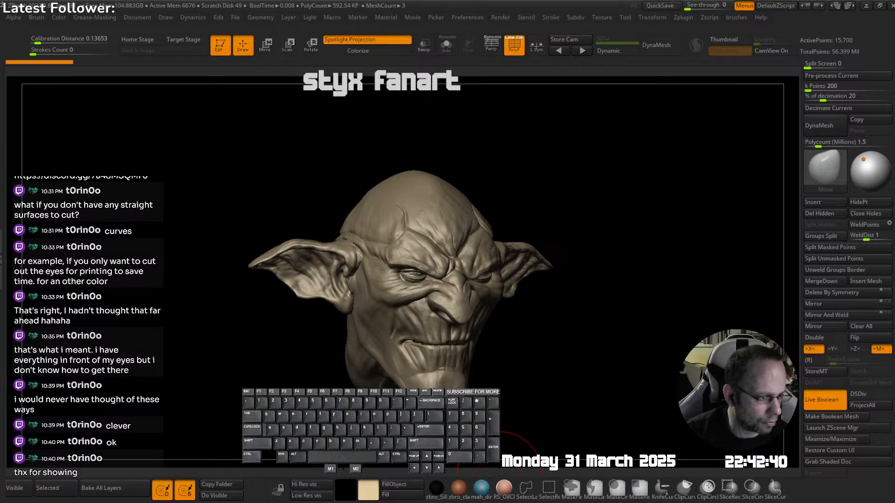
click(499, 475)
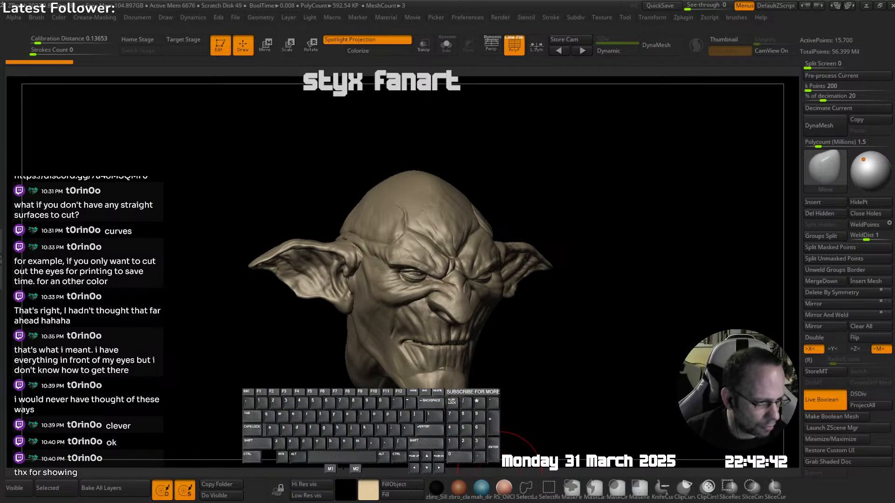
key(ctrl+v)
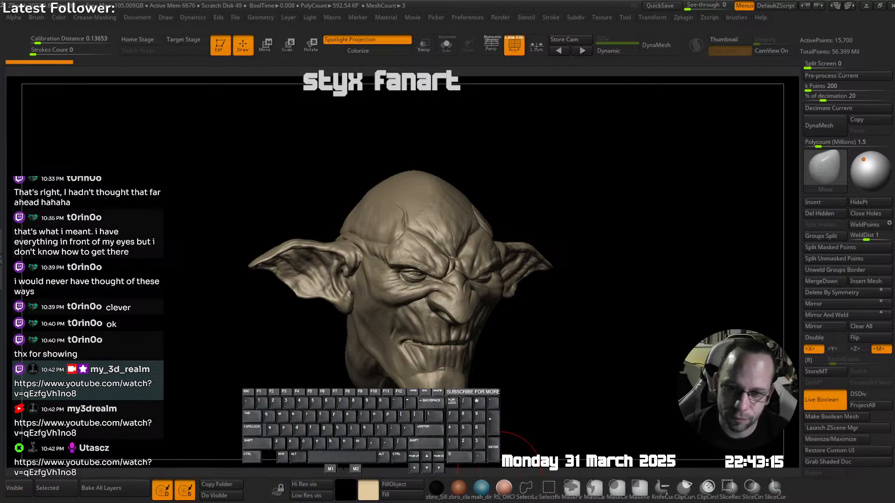
- Select the eyes subtool in the head folder and turn off the wireframe display
right_drag(602, 289, 585, 275)
key(t)
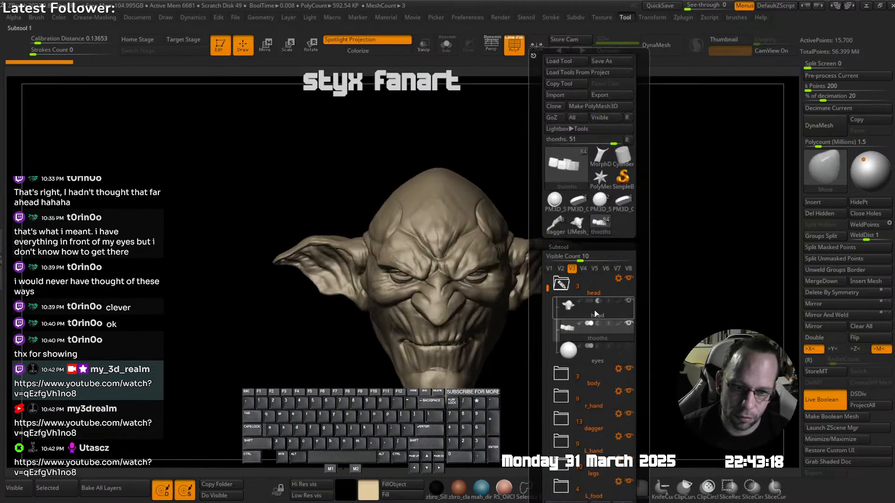
ctrl+right_drag(523, 310, 521, 262)
key(shift+t)
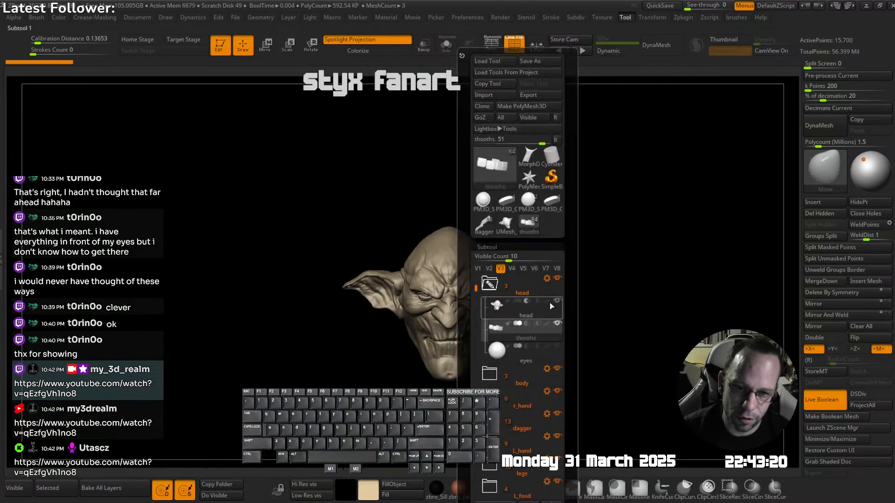
click(502, 355)
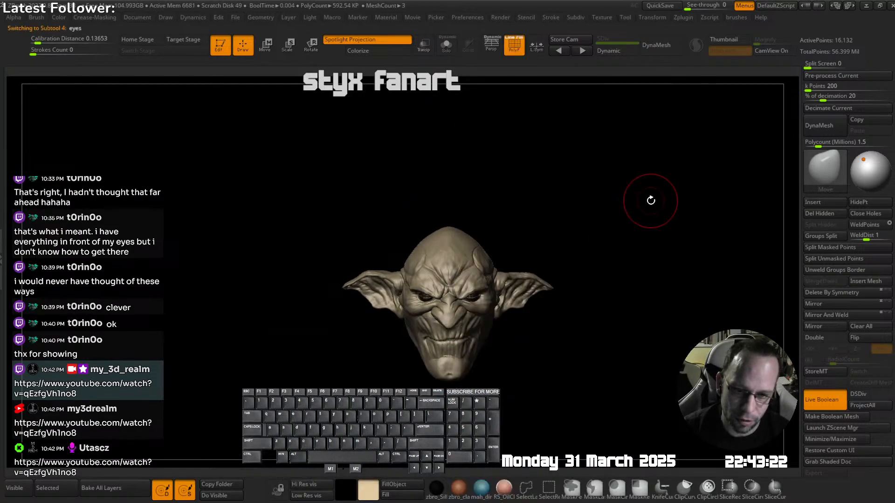
key(shift+f)
ctrl+right_drag(544, 299, 523, 300)
- Inspect the eyeballs in Solo mode and compare them with their place in the full head
key(s)
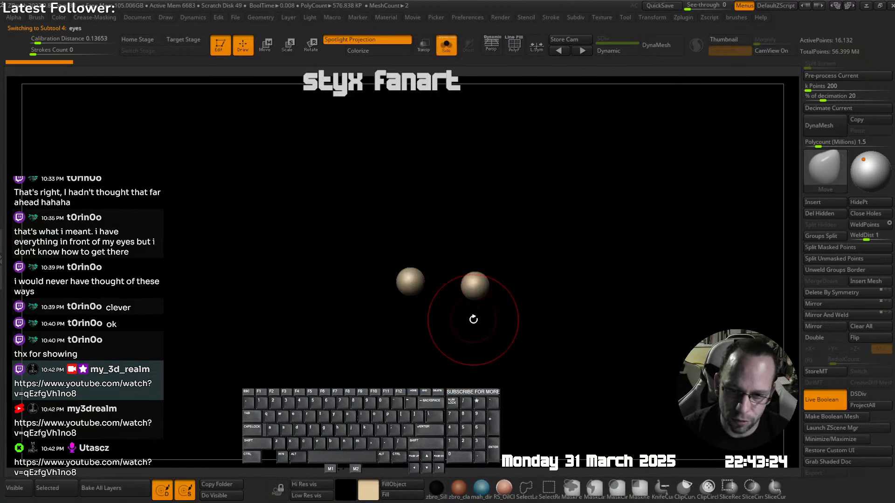
ctrl+right_drag(473, 320, 470, 306)
key(s)
key(shift+q)
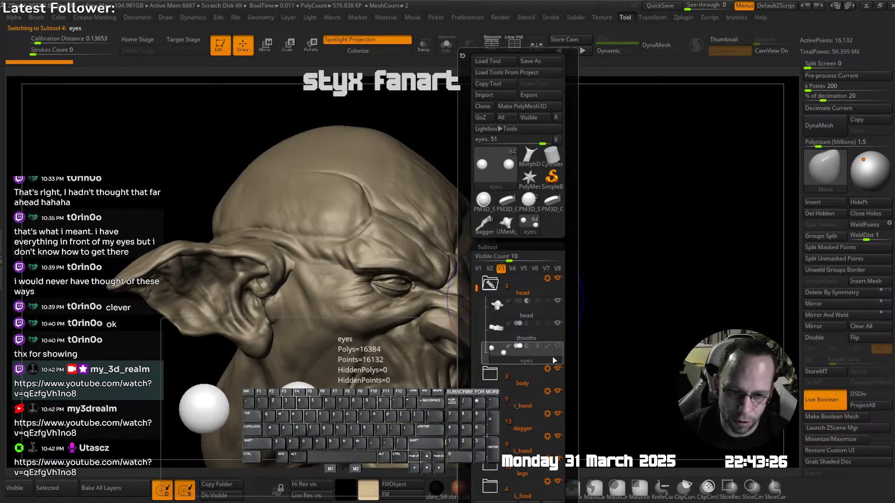
right_drag(643, 268, 536, 316)
key(s)
key(s)
- Collapse the head folder in the subtool list and look through the other folders down to strap
key(shift+q)
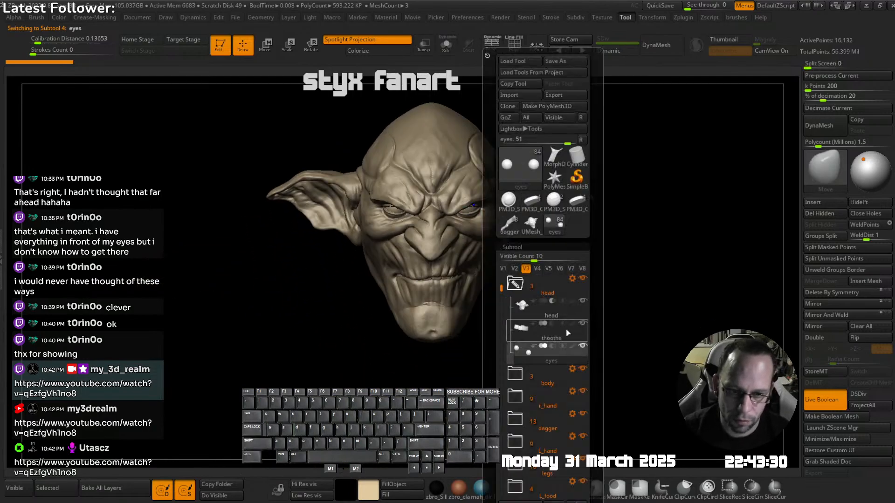
click(515, 284)
click(515, 440)
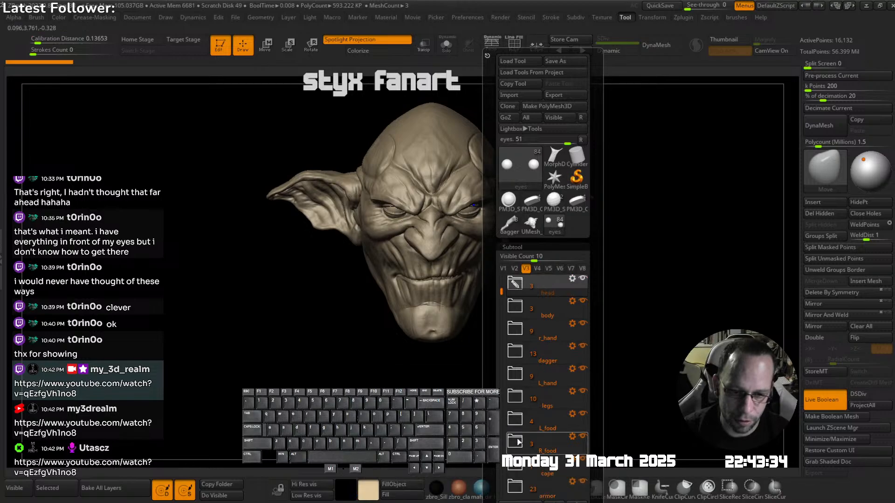
scroll(500, 320, down, 5)
click(516, 353)
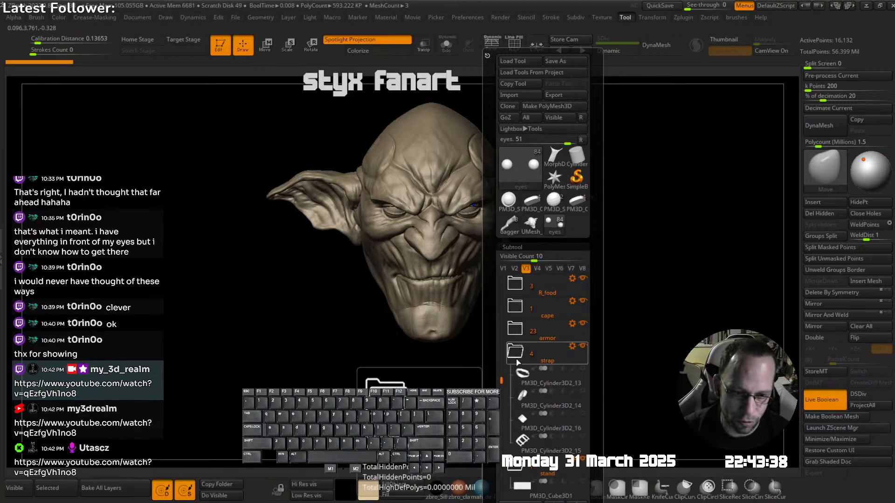
right_drag(508, 282, 531, 266)
click(537, 275)
click(541, 270)
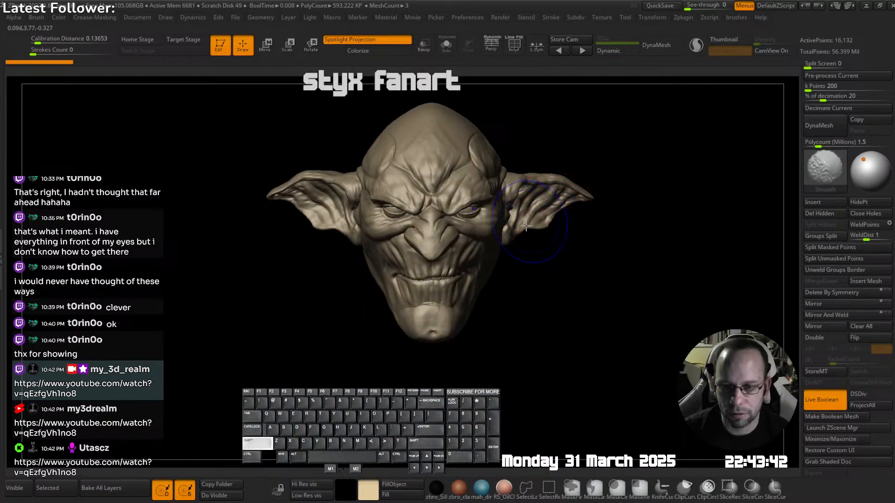
key(shift+t)
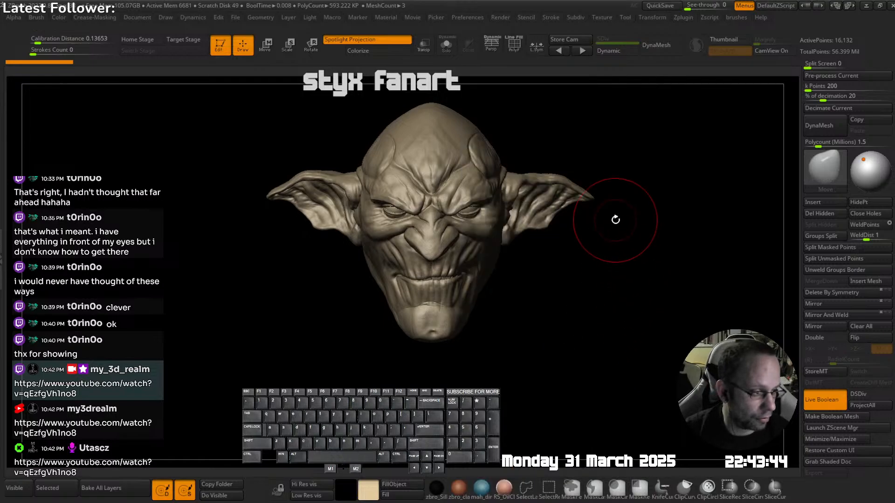
key(shift+t)
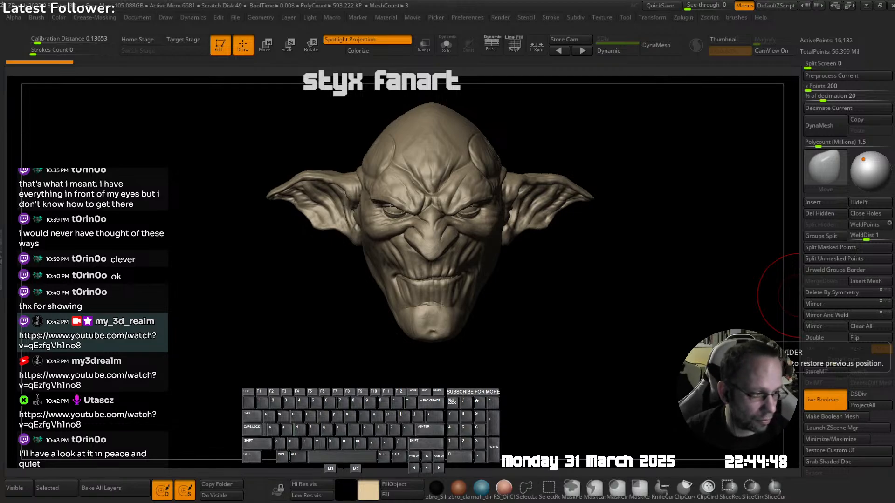
drag(793, 295, 512, 237)
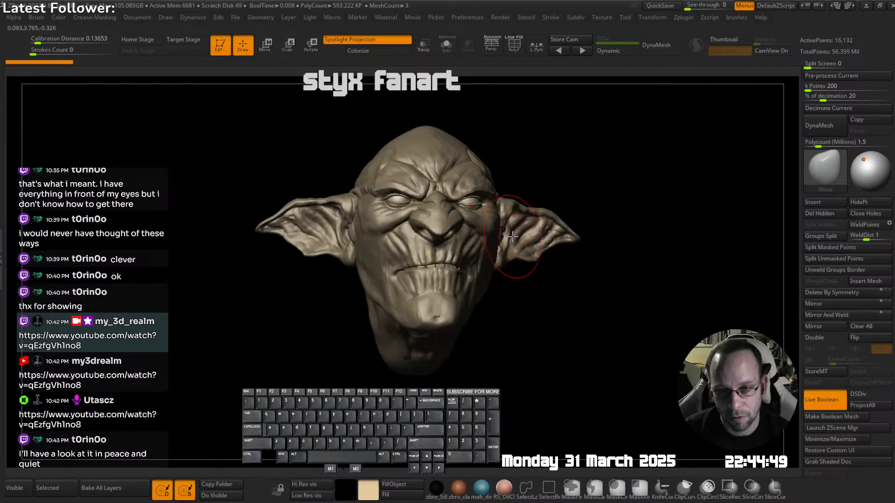
- Select the PM3D_Cylinder3D2_16 subtool in the strap folder and collapse that folder in the subtool list
key(f)
key(f)
right_drag(564, 230, 541, 259)
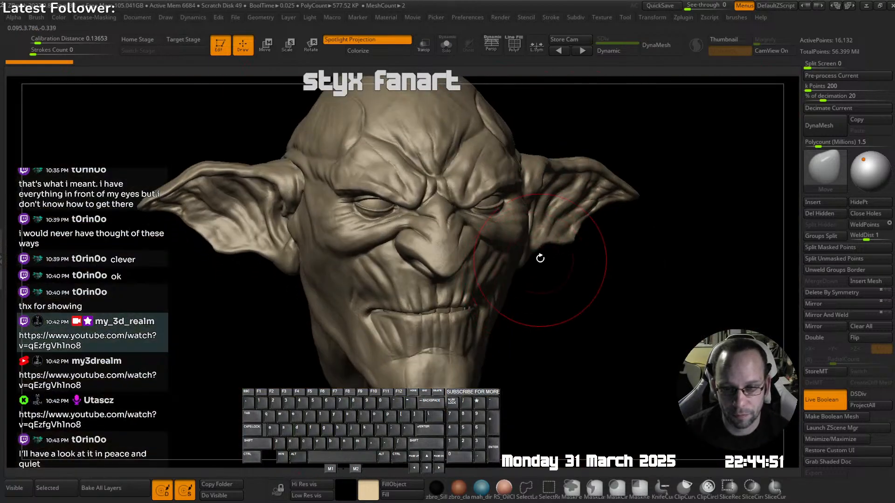
key(shift+t)
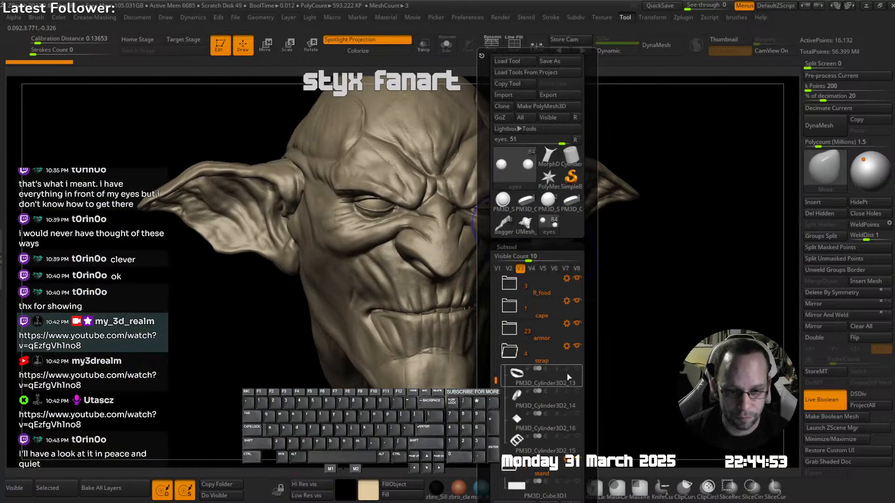
click(567, 377)
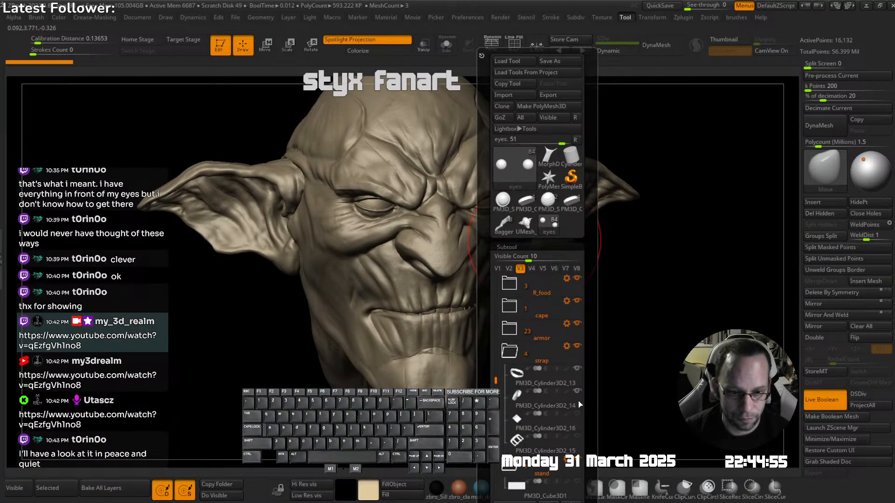
click(553, 426)
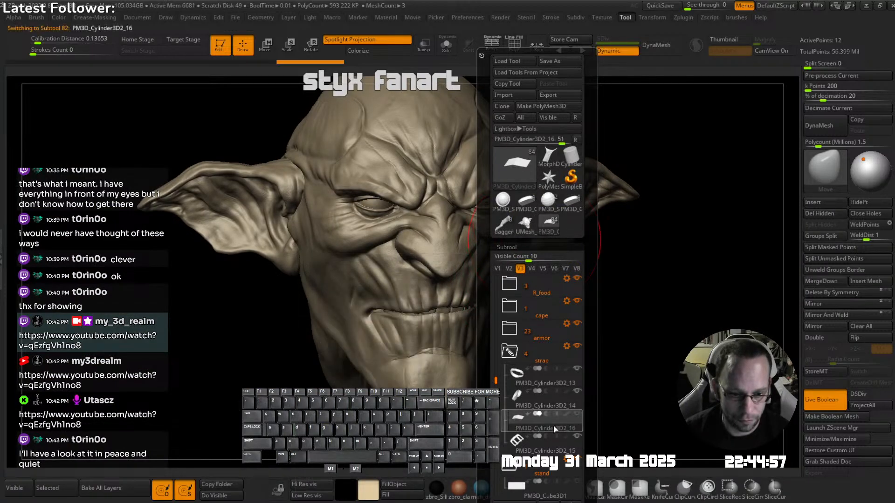
click(509, 351)
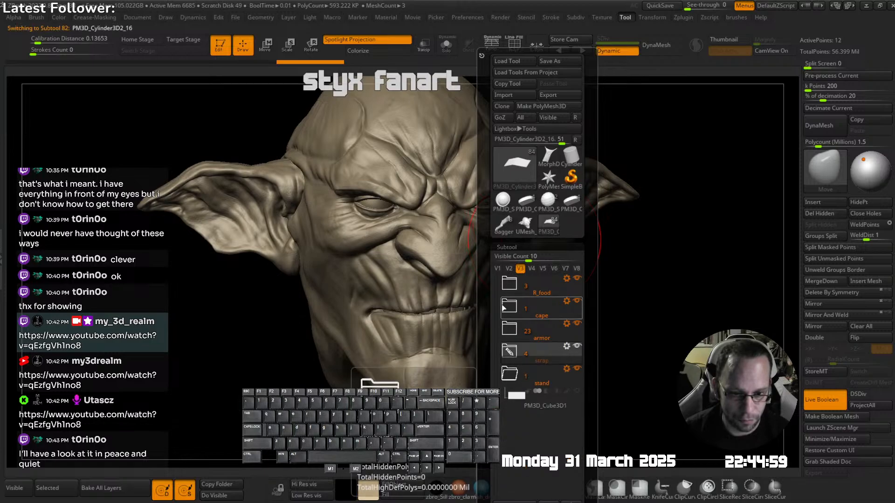
- Isolate the strap piece briefly in Solo mode and compare it with the other visible parts
drag(495, 301, 494, 265)
key(ctrl+shift+s)
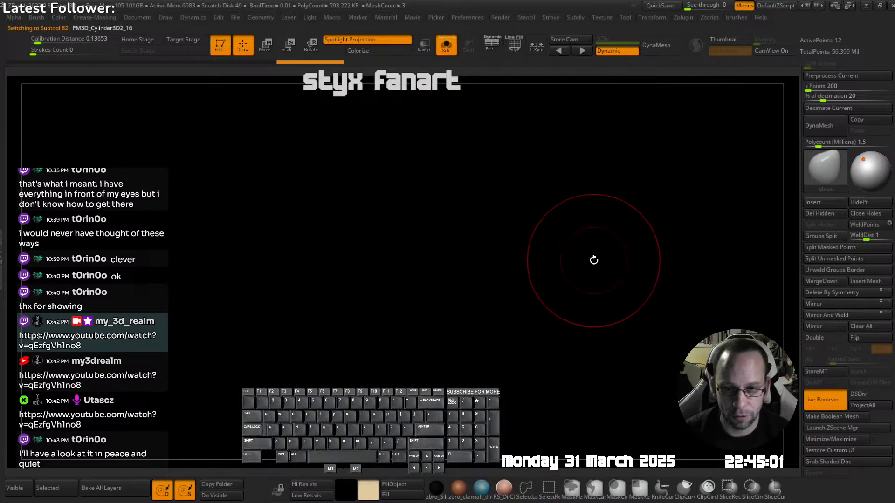
key(f)
key(ctrl+shift+s)
key(f)
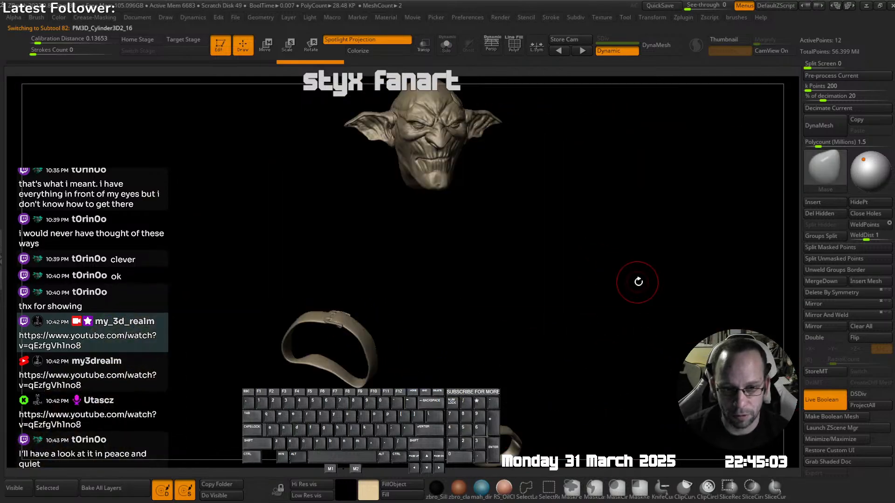
- Expand the body folder in the subtool list, make all subtools visible and view the figure's forearm bracer up close
alt+drag(639, 282, 559, 280)
key(t)
click(523, 312)
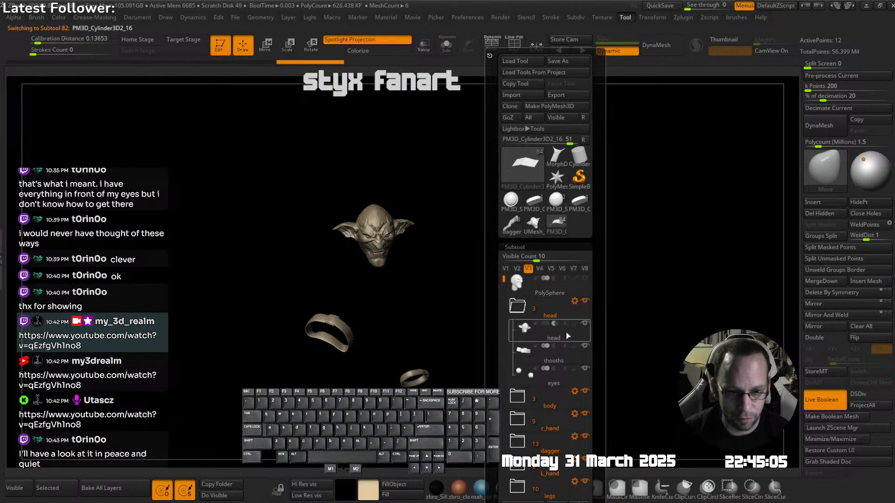
click(550, 404)
shift+click(586, 418)
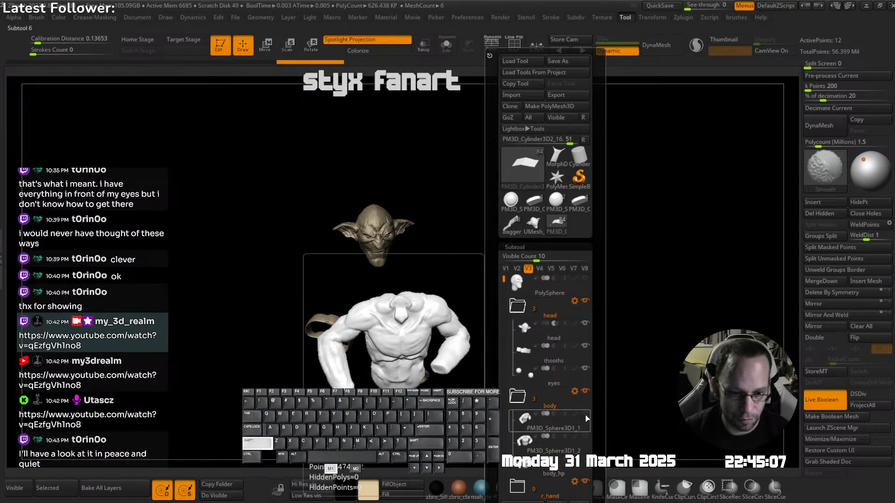
click(586, 418)
click(587, 417)
shift+click(587, 416)
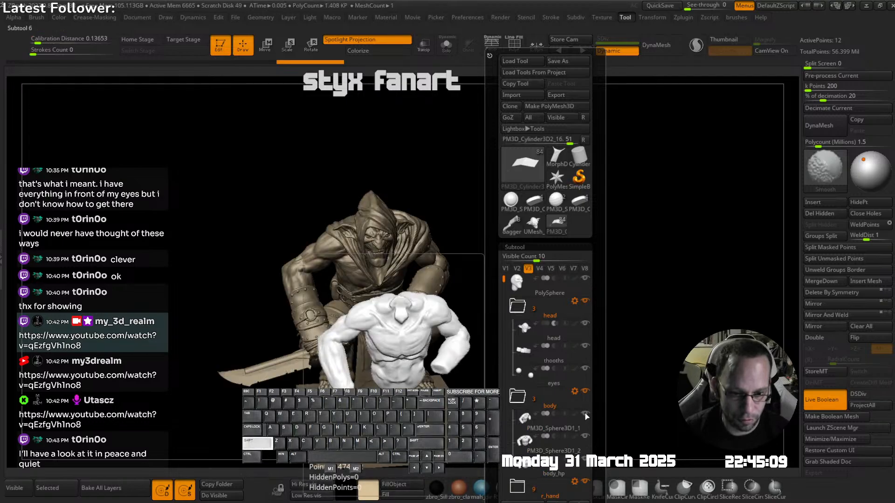
key(f)
ctrl+right_drag(443, 327, 401, 200)
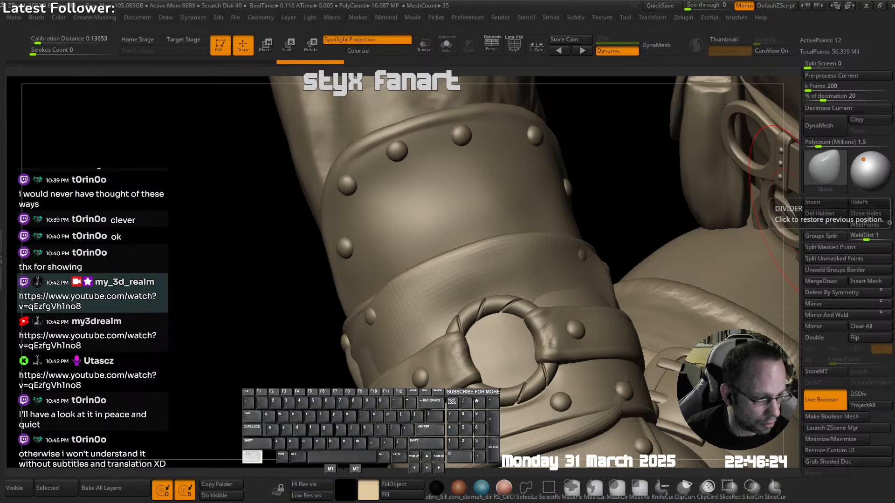
key(ctrl+v)
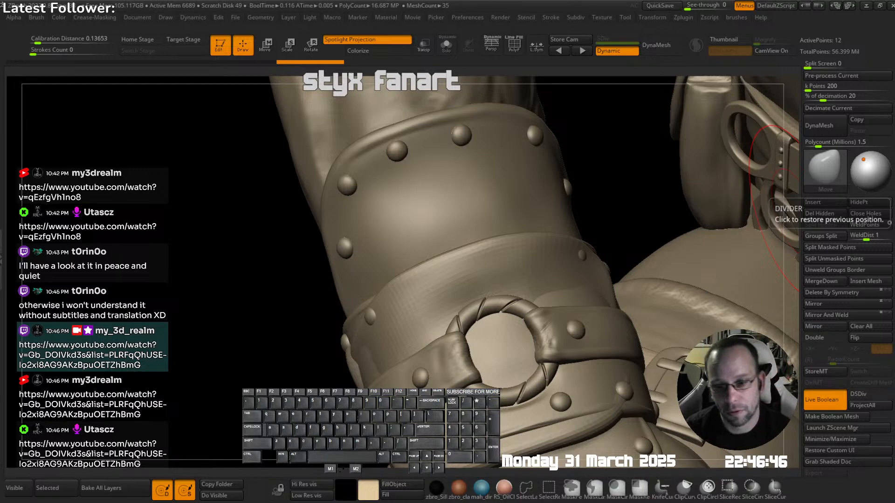
- Select the knife2_6 subtool on the forearm and review its place in the subtool list and on the full figure
right_drag(452, 294, 541, 349)
alt+click(486, 352)
ctrl+right_drag(486, 353, 500, 184)
key(shift+a)
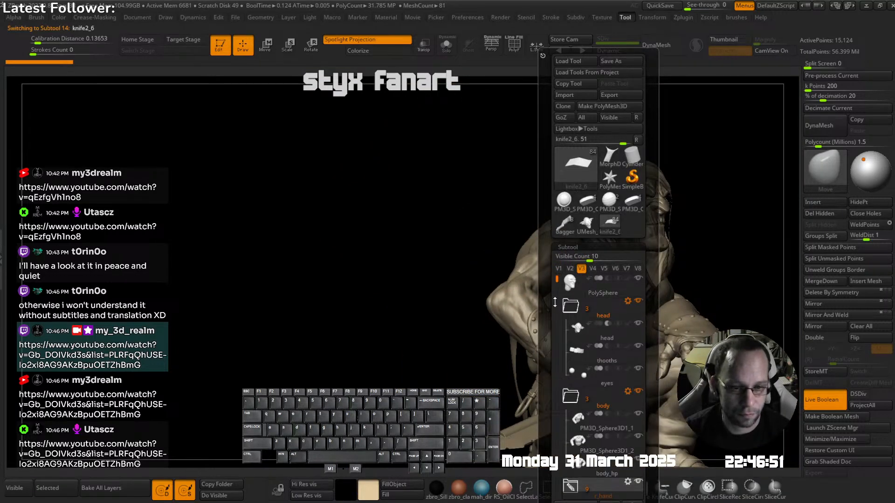
drag(555, 302, 559, 370)
right_drag(624, 263, 499, 295)
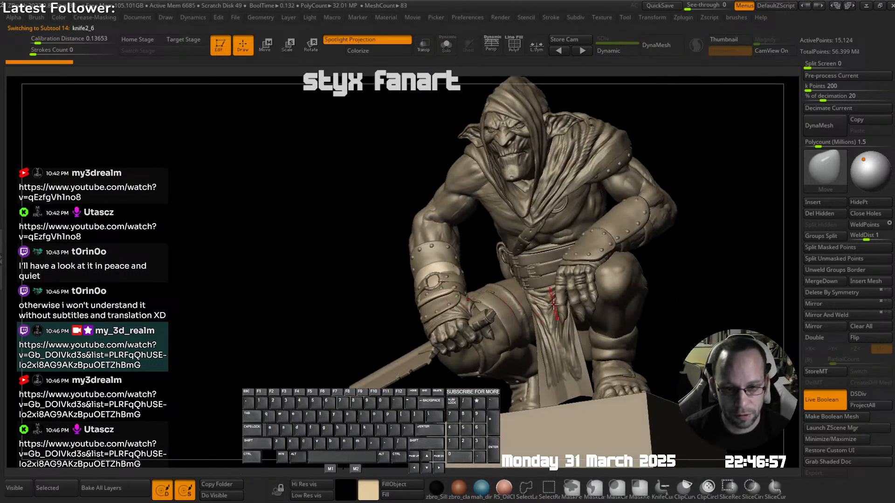
- Select the PM3D_Sphere3D2 subtool at the hanging loincloth and inspect the figure from the front
shift+right_drag(553, 304, 558, 321)
alt+click(558, 415)
key(shift+q)
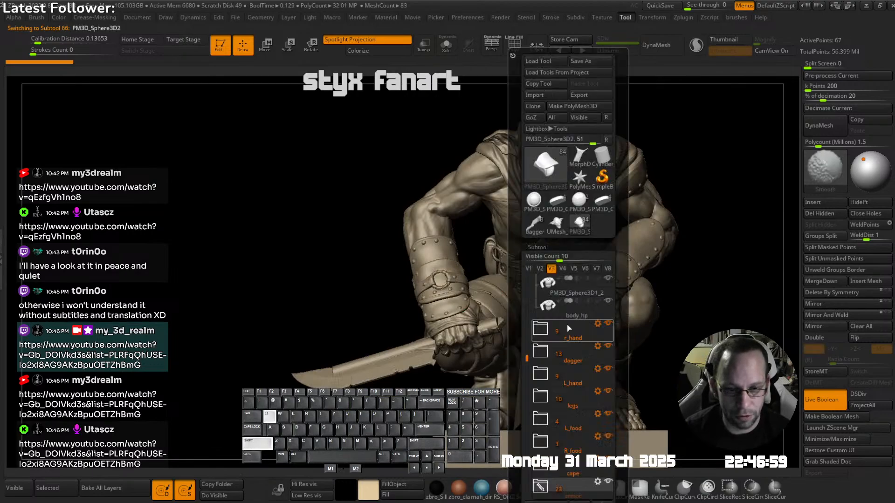
drag(523, 361, 524, 301)
ctrl+right_drag(495, 243, 450, 217)
right_drag(503, 261, 543, 138)
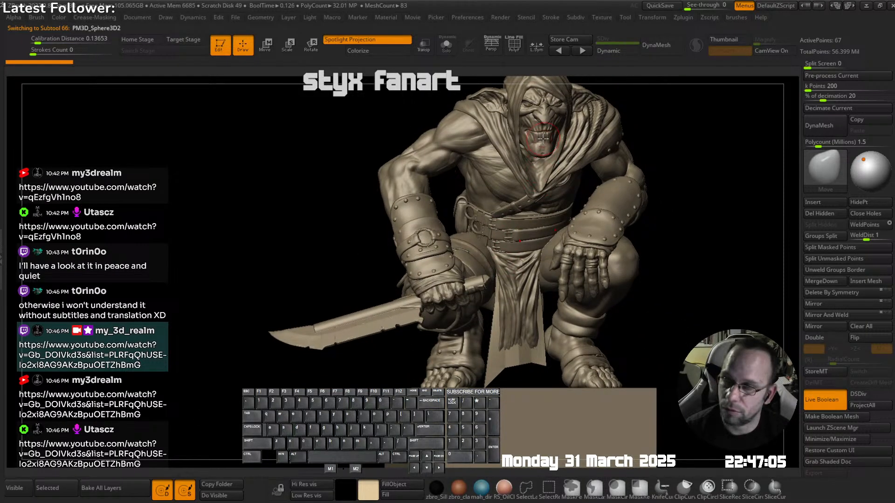
- Expand the armor folder in the subtool list and look through the meshes it contains
mouse_move(491, 210)
right_down()
mouse_move(531, 193)
mouse_move(570, 196)
right_up()
key(shift)
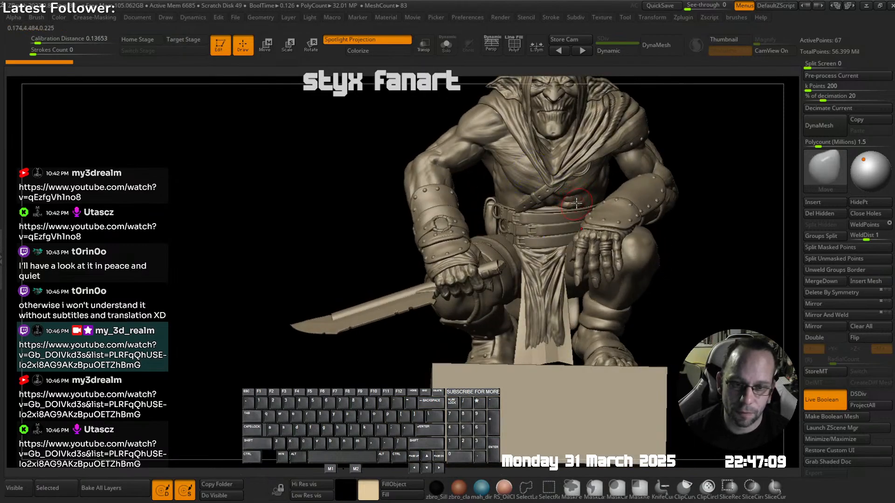
key(shift+t)
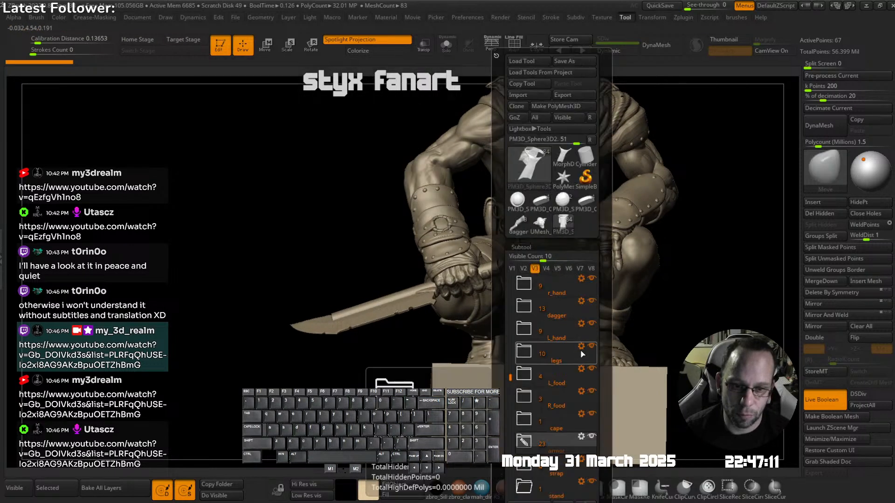
drag(606, 371, 509, 315)
click(525, 282)
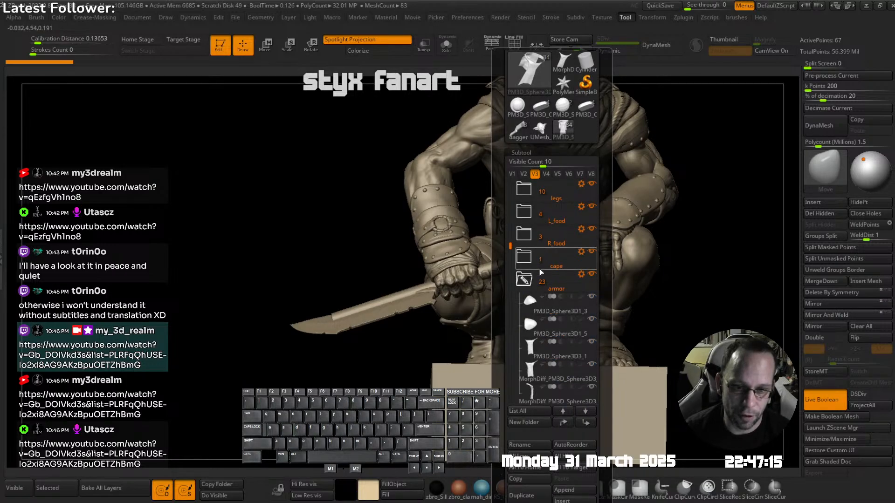
drag(509, 246, 509, 278)
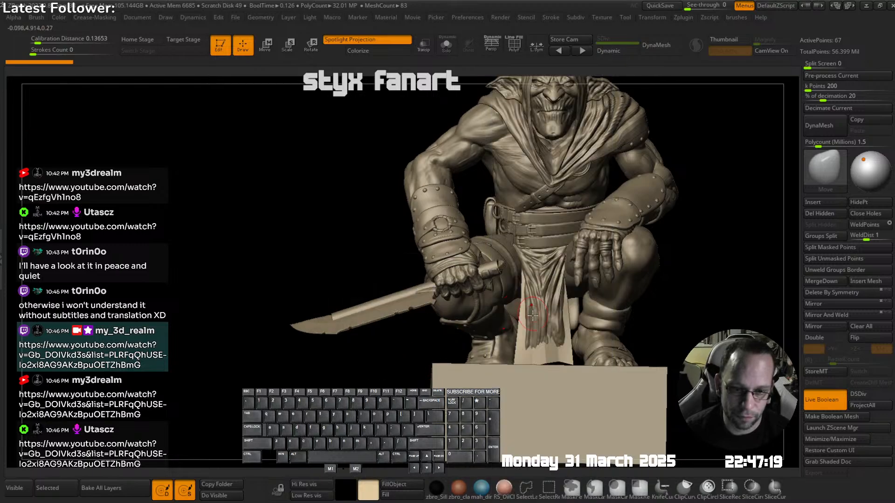
- Select the flat low-poly cloth panel behind the loincloth and hide it
alt+click(529, 351)
right_drag(525, 345, 539, 248)
right_drag(520, 279, 529, 292)
key(shift+q)
click(536, 419)
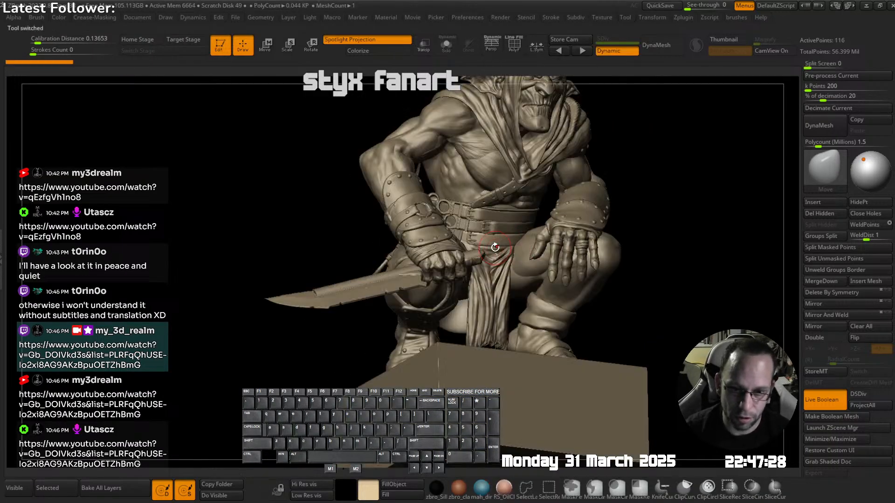
- Select the PM3D_Sphere3D3_1 cloth subtool between the legs and hide it in the armor folder
right_drag(511, 312, 484, 334)
alt+click(485, 333)
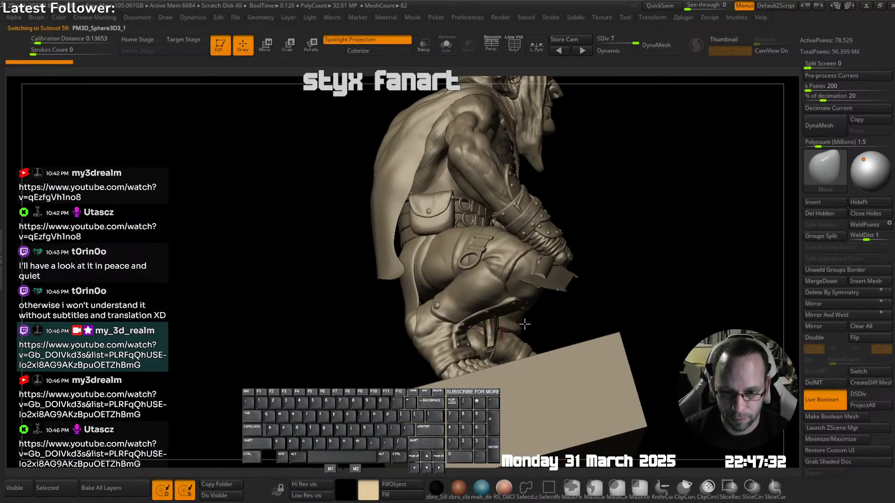
right_drag(543, 324, 520, 327)
key(shift+t)
drag(577, 399, 575, 325)
click(563, 291)
drag(482, 141, 481, 168)
right_drag(522, 238, 503, 260)
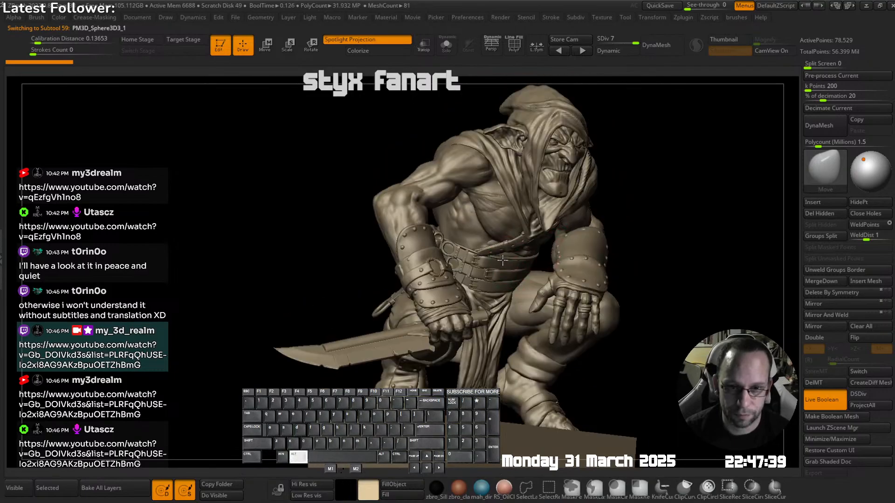
- Select the PM3D_Sphere3D1_2 torso subtool and isolate it in Solo mode
alt+click(501, 223)
key(s)
right_drag(533, 226, 515, 234)
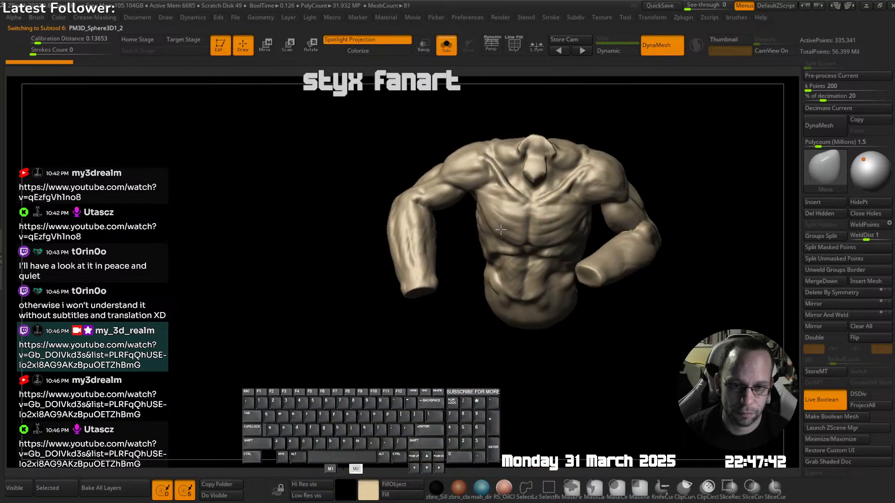
- Switch back and forth between the three torso versions in the body folder to compare them, ending on body_hp
key(Up)
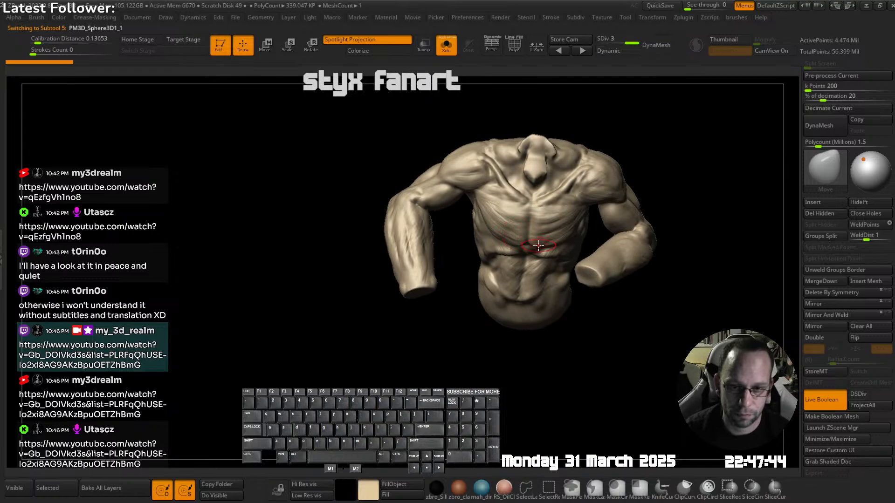
key(Down)
key(Down)
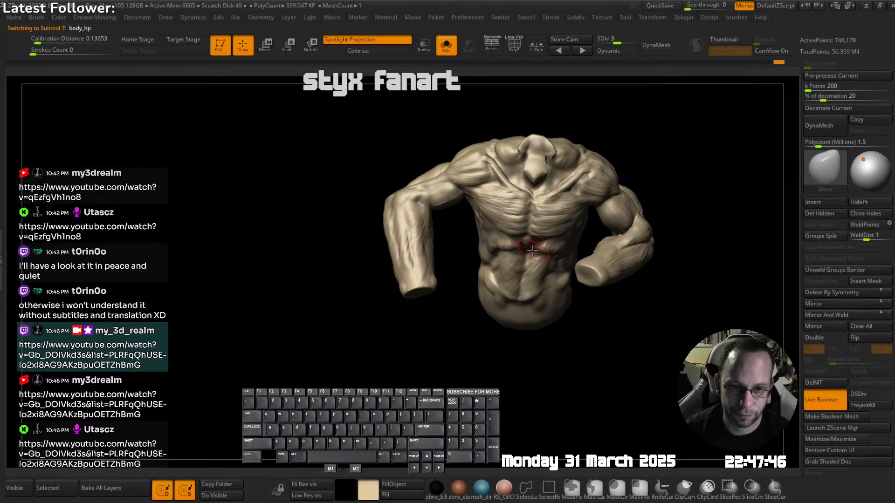
key(Up)
key(Down)
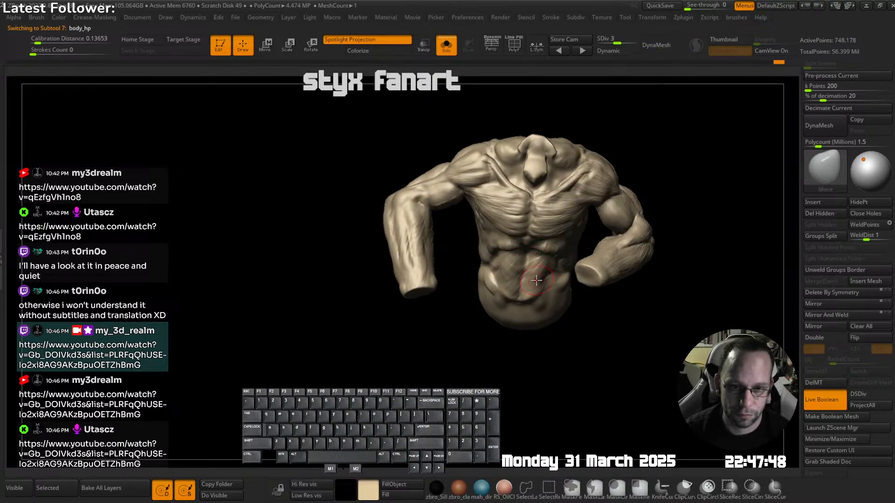
key(Up)
key(Down)
key(Up)
key(Down)
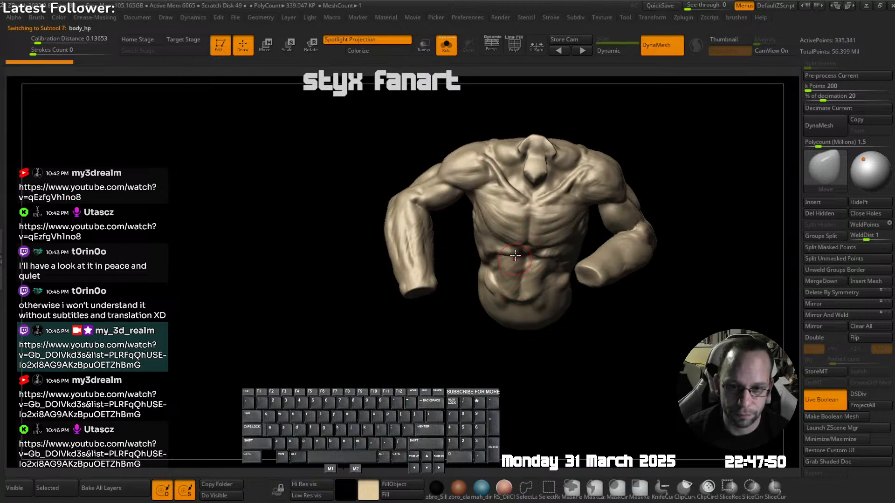
key(F1)
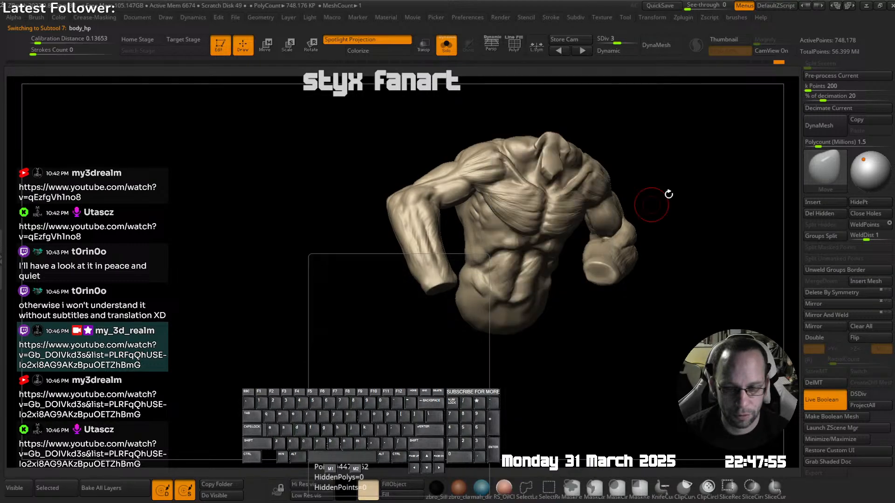
- Leave Solo mode, move in on the torso's side below the armpit and set up the U_buildup brush there
key(alt+s)
shift+right_drag(552, 251, 502, 198)
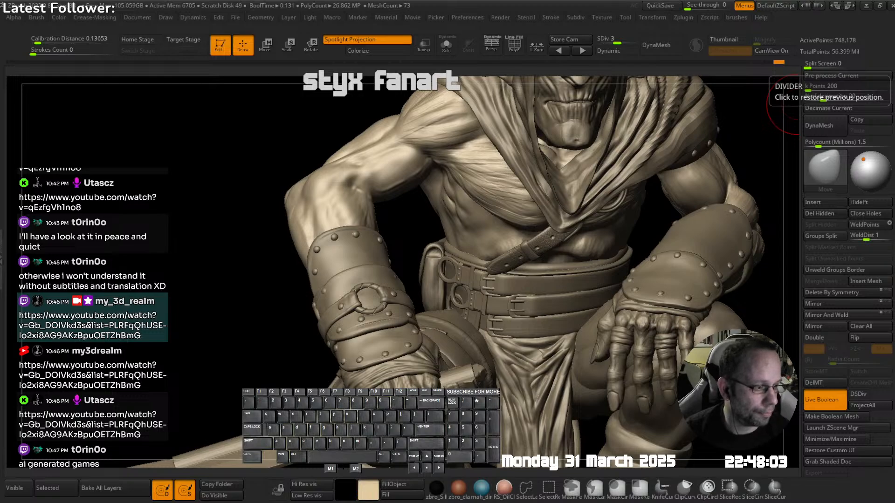
right_drag(550, 229, 441, 224)
key(alt+a)
click(440, 210)
key(s)
click(439, 223)
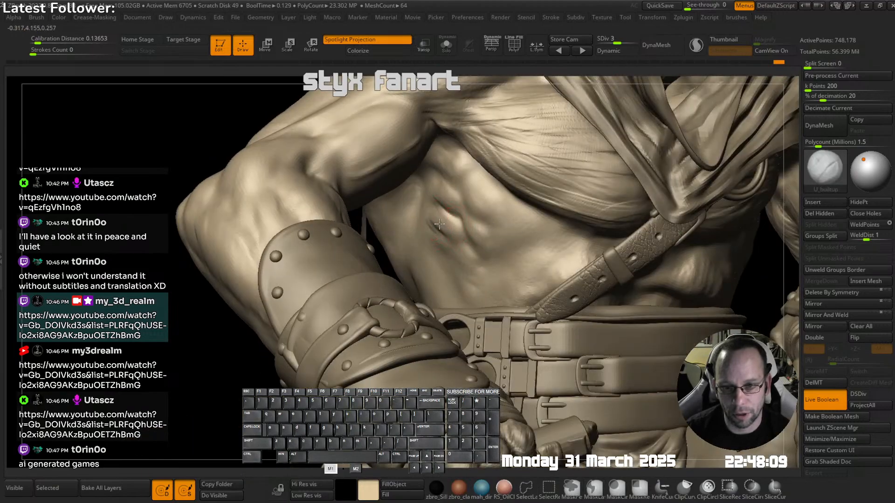
- Build up the rib muscles below the armpit with U_buildup strokes and isolate the torso in Solo mode
mouse_move(440, 223)
mouse_down()
mouse_move(447, 234)
mouse_move(456, 221)
mouse_up()
mouse_move(436, 186)
mouse_down()
mouse_move(449, 192)
mouse_move(440, 228)
mouse_up()
right_drag(482, 262, 464, 235)
key(alt+s)
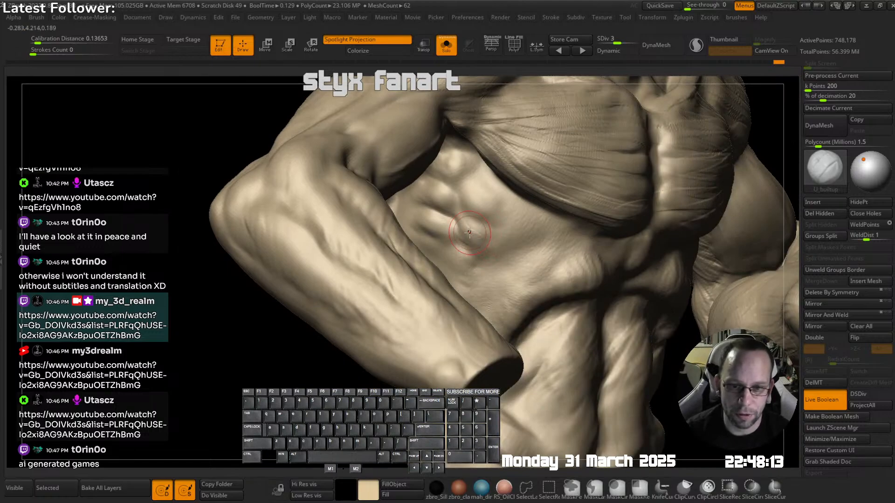
- Sculpt more of the serratus bumps beneath the chest muscle and smooth the surface below them
mouse_move(459, 242)
mouse_down()
mouse_move(472, 250)
mouse_move(487, 230)
mouse_up()
right_drag(480, 233, 468, 239)
mouse_move(452, 248)
mouse_down()
mouse_move(460, 261)
mouse_move(470, 256)
mouse_up()
drag(468, 192, 485, 212)
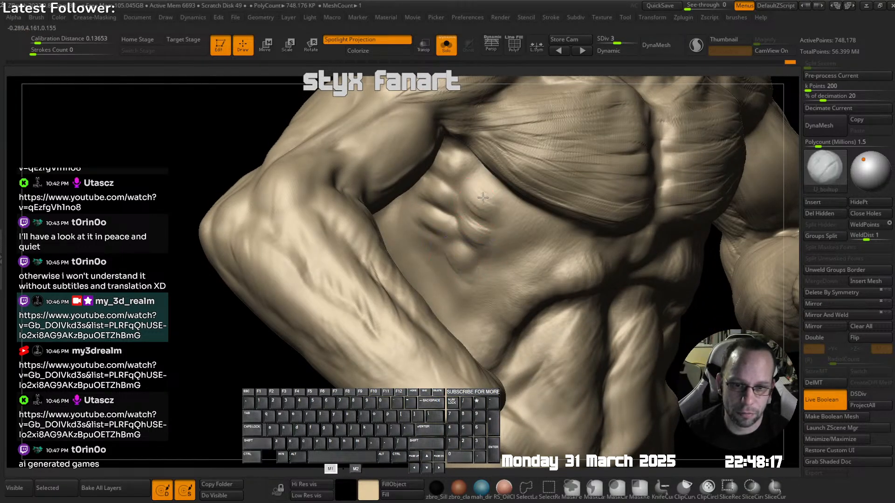
key(shift)
shift+drag(441, 285, 444, 281)
- Build up the torso's side beneath the armpit with short U_buildup strokes and smooth the transition between them
ctrl+right_drag(443, 281, 526, 247)
mouse_move(601, 242)
right_down()
mouse_move(486, 235)
mouse_move(519, 168)
mouse_move(405, 234)
right_up()
drag(374, 239, 404, 240)
right_drag(416, 237, 396, 236)
mouse_move(395, 237)
shift+mouse_down()
mouse_move(394, 245)
mouse_move(402, 227)
shift+mouse_up()
mouse_move(402, 227)
right_down()
mouse_move(421, 210)
mouse_move(419, 222)
right_up()
right_drag(419, 222, 413, 210)
mouse_move(408, 209)
mouse_down()
mouse_move(403, 177)
mouse_move(419, 209)
mouse_up()
mouse_move(403, 173)
ctrl+right_down()
mouse_move(519, 205)
mouse_move(414, 166)
mouse_move(410, 155)
ctrl+right_up()
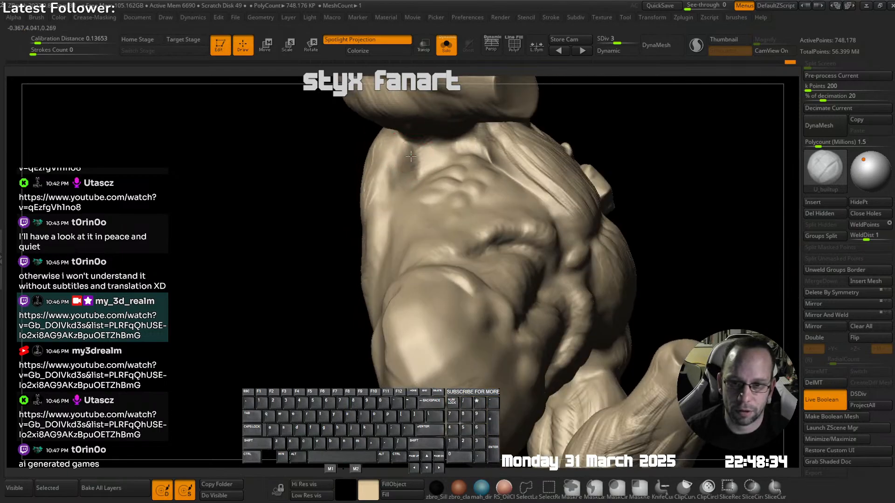
- Smooth the hollow beside the armpit and add a short U_buildup stroke along its edge
key(shift)
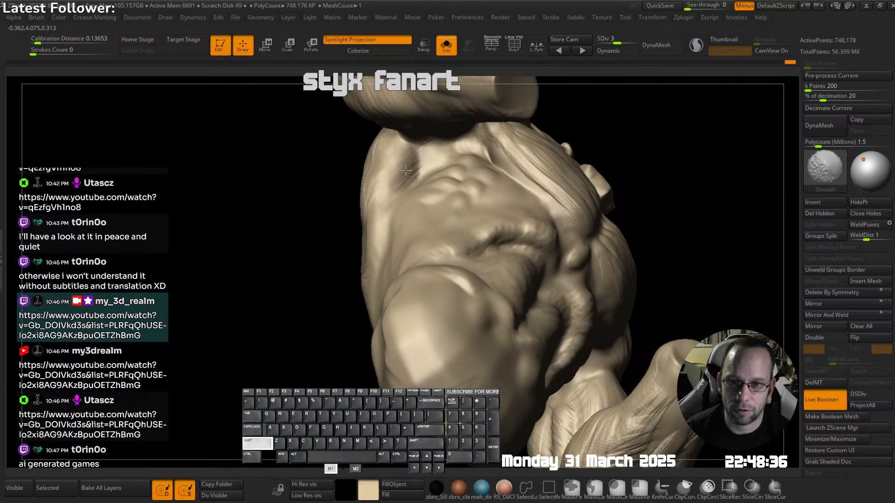
shift+drag(405, 170, 404, 176)
mouse_move(405, 176)
ctrl+right_down()
mouse_move(396, 151)
mouse_move(414, 204)
ctrl+right_up()
mouse_move(401, 182)
mouse_down()
mouse_move(394, 147)
mouse_move(405, 169)
mouse_up()
right_drag(401, 215, 407, 203)
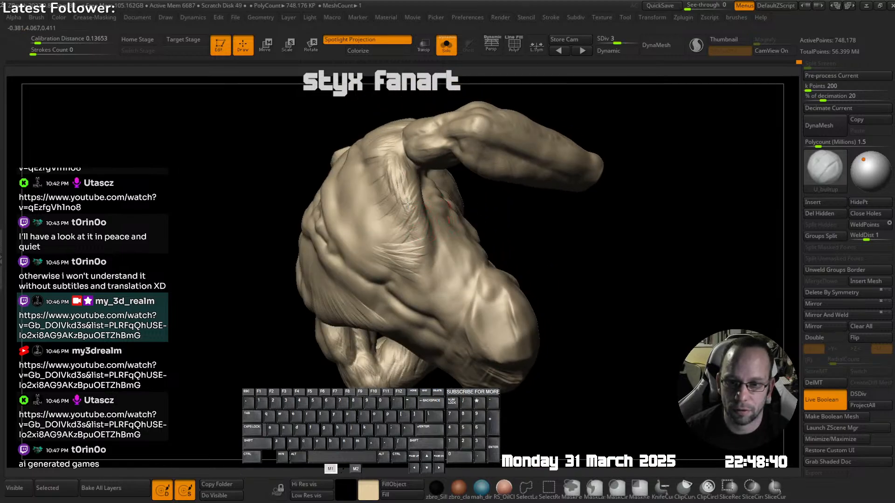
- Sculpt long U_buildup strokes down the lat behind the armpit and soften them with the Smooth brush
mouse_move(412, 244)
right_down()
mouse_move(419, 263)
mouse_move(428, 253)
right_up()
drag(434, 237, 424, 275)
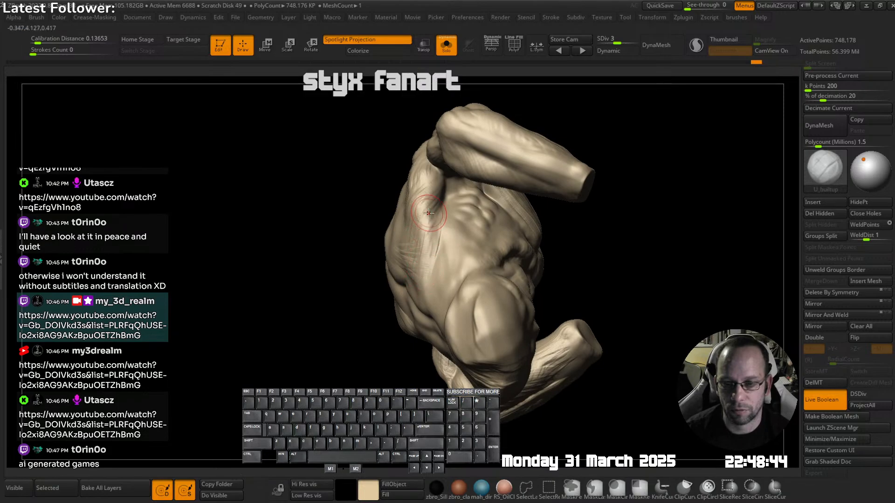
drag(430, 219, 424, 254)
mouse_move(425, 256)
right_down()
mouse_move(428, 285)
mouse_move(430, 247)
right_up()
shift+drag(430, 247, 414, 242)
right_drag(414, 242, 456, 238)
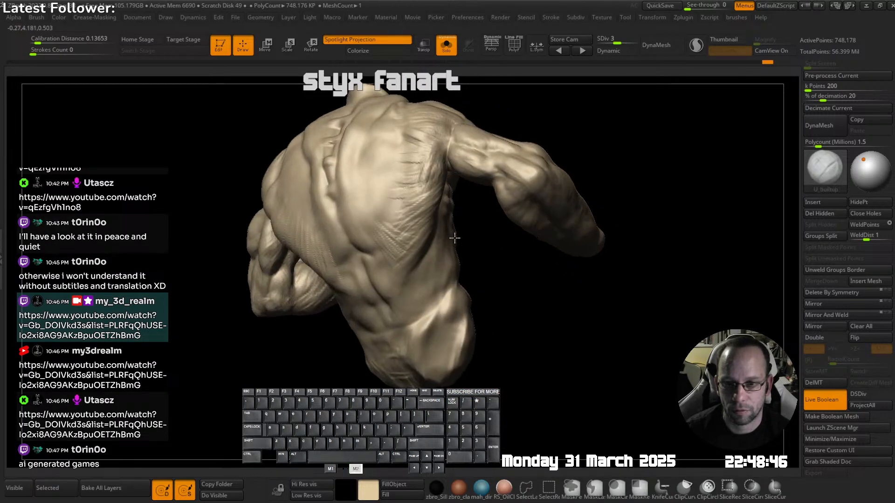
- Smooth the rough muscle fibres over the shoulder blade and outer back beside the raised arm
shift+drag(419, 203, 383, 251)
right_drag(384, 240, 438, 194)
shift+drag(438, 193, 440, 191)
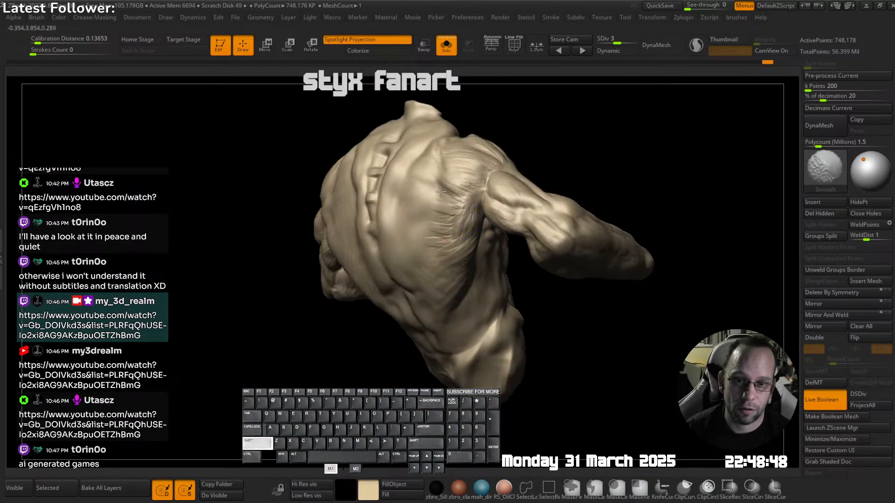
right_drag(443, 236, 440, 220)
shift+drag(439, 220, 451, 246)
mouse_move(451, 245)
right_down()
mouse_move(421, 258)
mouse_move(342, 241)
right_up()
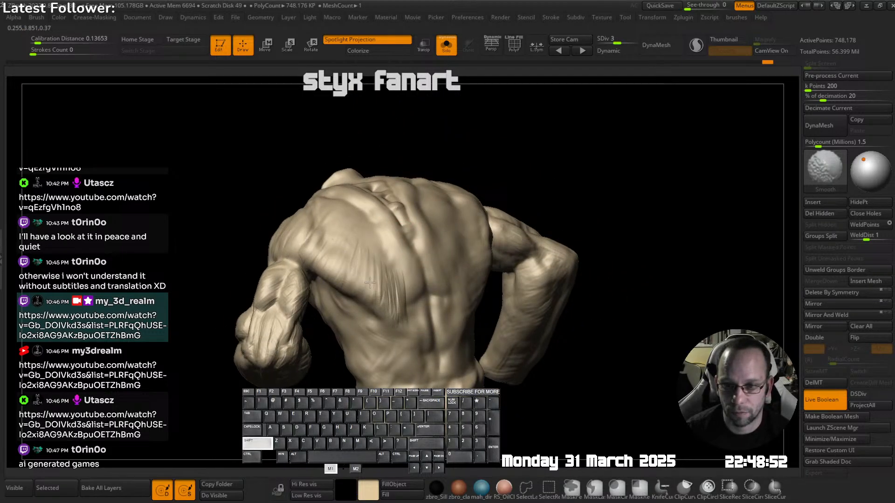
- Add U_buildup strokes to the lower back muscles on both sides of the spine and smooth the surrounding back surface
right_drag(402, 312, 423, 286)
shift+drag(423, 286, 407, 336)
right_drag(407, 336, 420, 340)
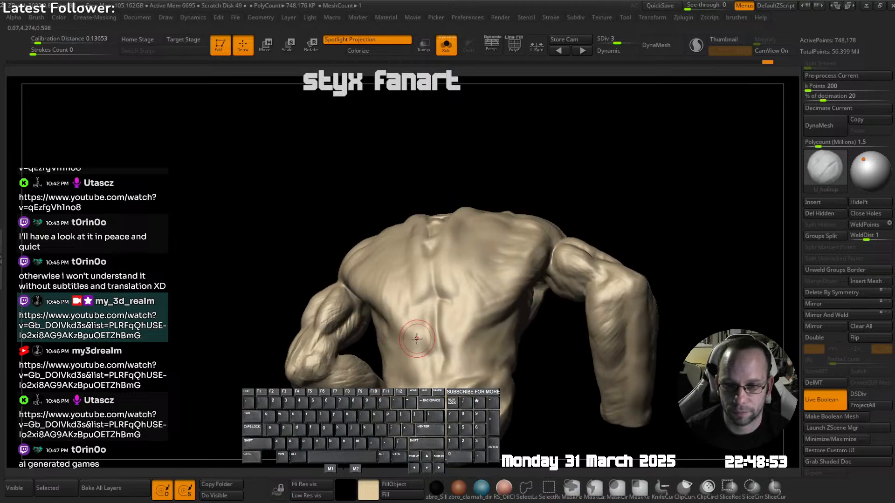
drag(400, 298, 401, 299)
right_drag(425, 327, 451, 322)
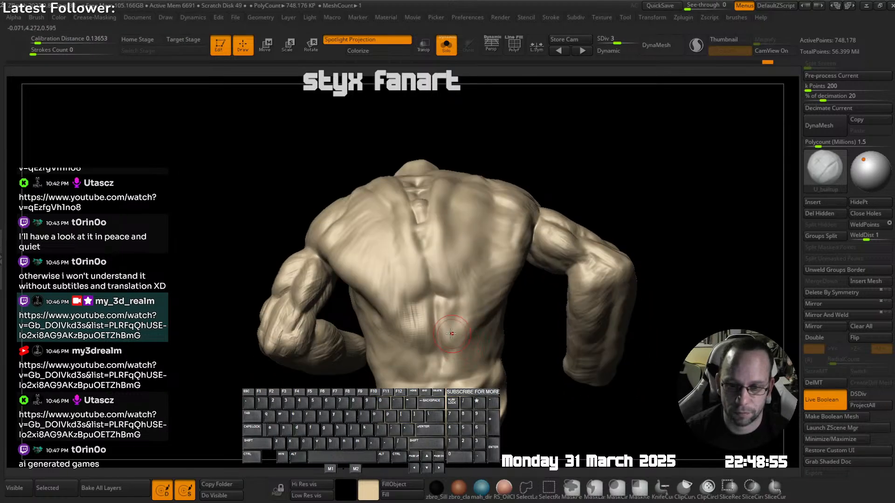
drag(465, 329, 468, 308)
right_drag(502, 254, 373, 254)
mouse_move(373, 254)
shift+mouse_down()
mouse_move(366, 275)
mouse_move(353, 270)
shift+mouse_up()
mouse_move(353, 271)
right_down()
mouse_move(393, 264)
mouse_move(390, 284)
mouse_move(367, 299)
mouse_move(453, 233)
mouse_move(468, 187)
right_up()
- Reshape the outer edge of the upper back beside the bent arm using the Move brush with an adjusted draw size
mouse_move(399, 260)
alt+right_down()
mouse_move(436, 261)
mouse_move(445, 245)
alt+right_up()
mouse_move(506, 228)
right_down()
mouse_move(460, 215)
mouse_move(419, 186)
mouse_move(414, 198)
mouse_move(436, 198)
right_up()
key(b)
click(401, 160)
key(s)
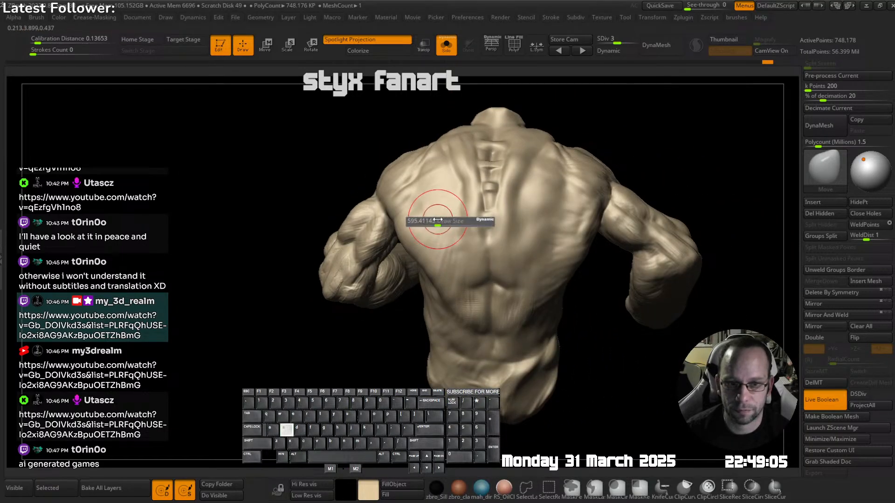
key(s)
drag(402, 205, 388, 212)
mouse_move(413, 209)
ctrl+right_down()
mouse_move(415, 189)
mouse_move(428, 237)
mouse_move(405, 247)
mouse_move(401, 275)
mouse_move(464, 276)
ctrl+right_up()
right_drag(417, 293, 414, 214)
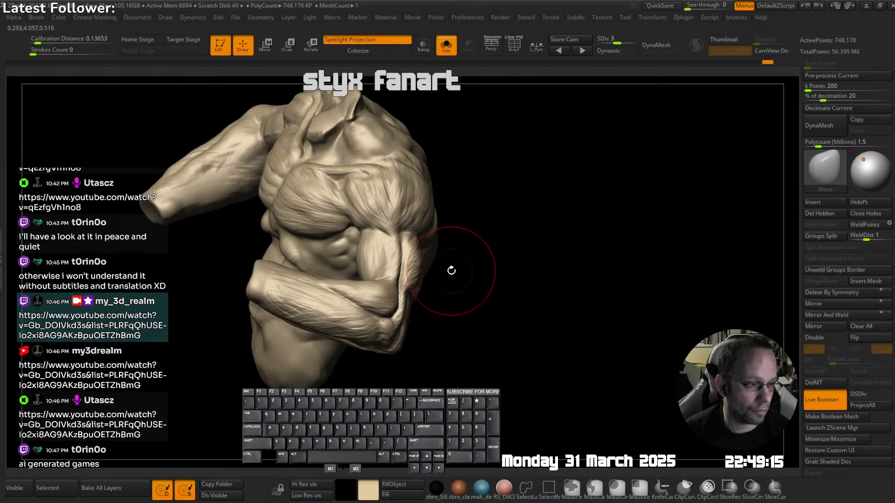
- Switch back to the U_buildup brush and build up the muscle fibres on the underside of the bent arm's forearm
mouse_move(452, 267)
right_down()
mouse_move(327, 299)
mouse_move(422, 264)
right_up()
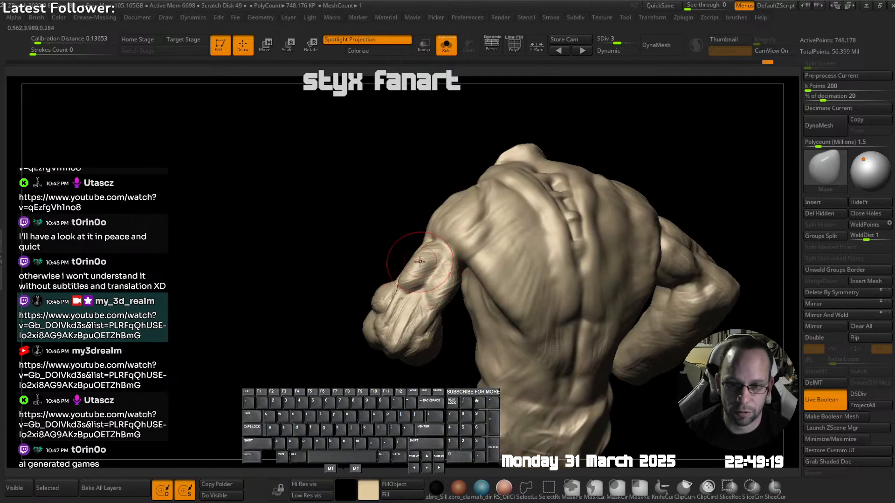
mouse_move(450, 280)
right_down()
mouse_move(414, 280)
mouse_move(449, 264)
mouse_move(432, 302)
mouse_move(411, 302)
right_up()
key(space)
click(412, 202)
right_drag(398, 339, 400, 283)
mouse_move(348, 317)
right_down()
mouse_move(401, 245)
mouse_move(396, 283)
mouse_move(380, 295)
mouse_move(409, 259)
mouse_move(398, 285)
mouse_move(433, 225)
mouse_move(374, 334)
right_up()
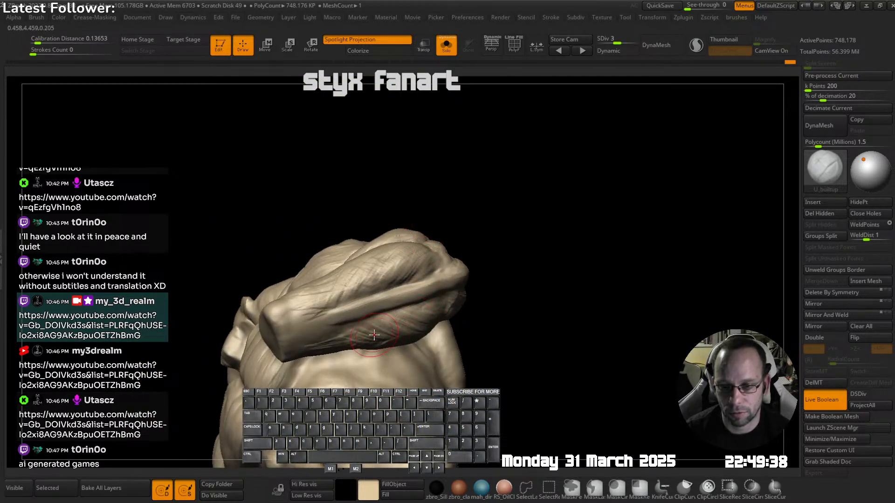
drag(334, 344, 376, 327)
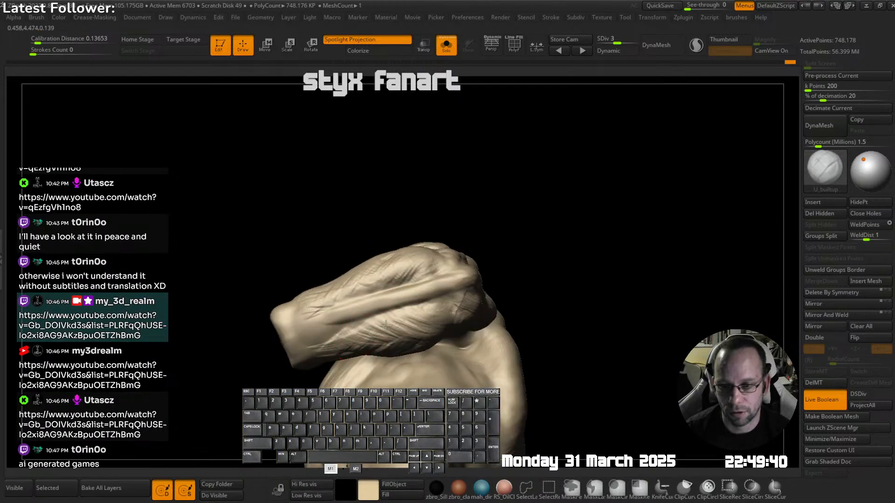
- Bring the back of the torso into view and open the brush selection there
mouse_move(437, 312)
right_down()
mouse_move(468, 265)
mouse_move(450, 251)
mouse_move(442, 268)
right_up()
key(b)
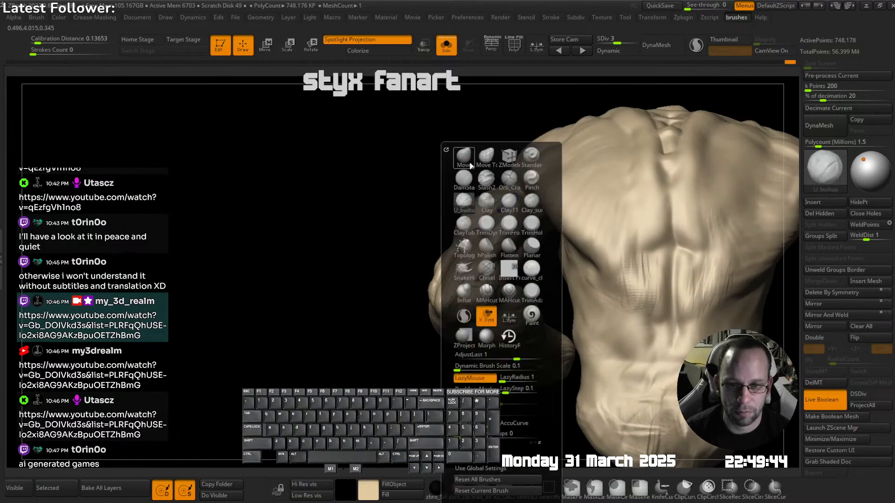
- Reshape the contours of the left arm and upper back with the Move brush
key(m)
key(v)
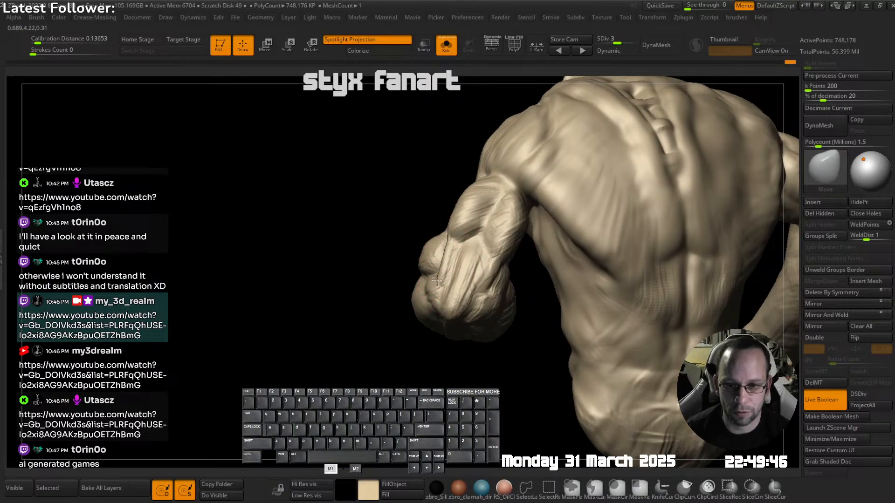
mouse_move(487, 286)
right_down()
mouse_move(489, 278)
mouse_move(452, 260)
right_up()
mouse_move(418, 237)
right_down()
mouse_move(456, 225)
mouse_move(459, 256)
mouse_move(441, 275)
mouse_move(451, 280)
mouse_move(494, 262)
mouse_move(445, 300)
mouse_move(438, 300)
mouse_move(443, 267)
mouse_move(359, 272)
mouse_move(353, 305)
mouse_move(331, 278)
mouse_move(314, 284)
right_up()
- Build up muscle volume around the left upper arm and elbow with the U_builtup brush
key(space)
click(327, 208)
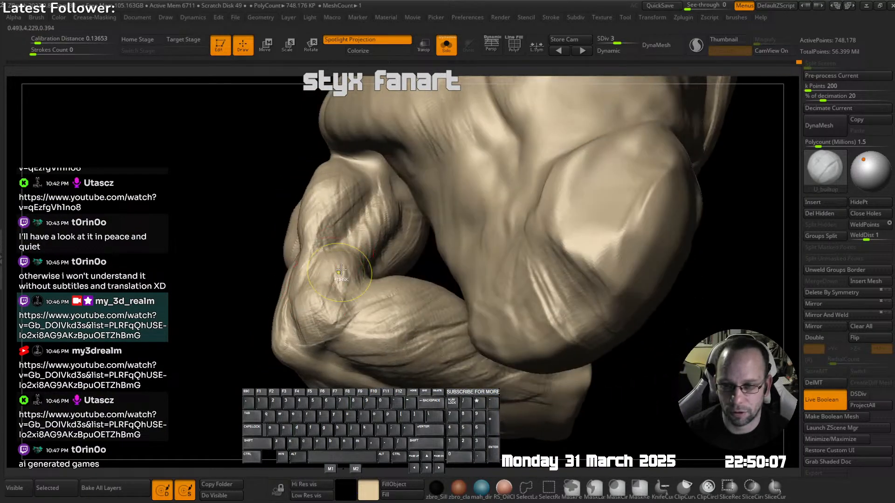
right_drag(357, 247, 352, 224)
mouse_move(371, 261)
right_down()
mouse_move(342, 288)
mouse_move(440, 263)
mouse_move(410, 264)
mouse_move(433, 242)
right_up()
- Adjust the outline of the bent left arm around the elbow with the Move brush
key(space)
click(396, 155)
right_drag(483, 100, 470, 298)
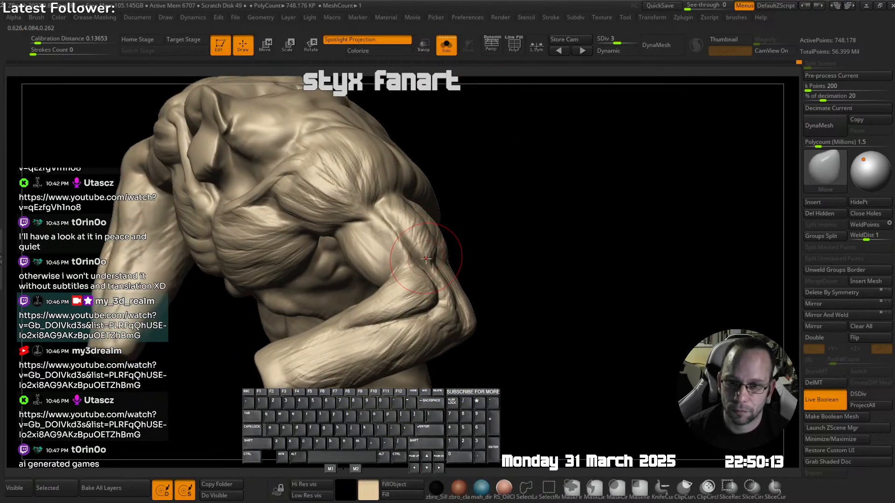
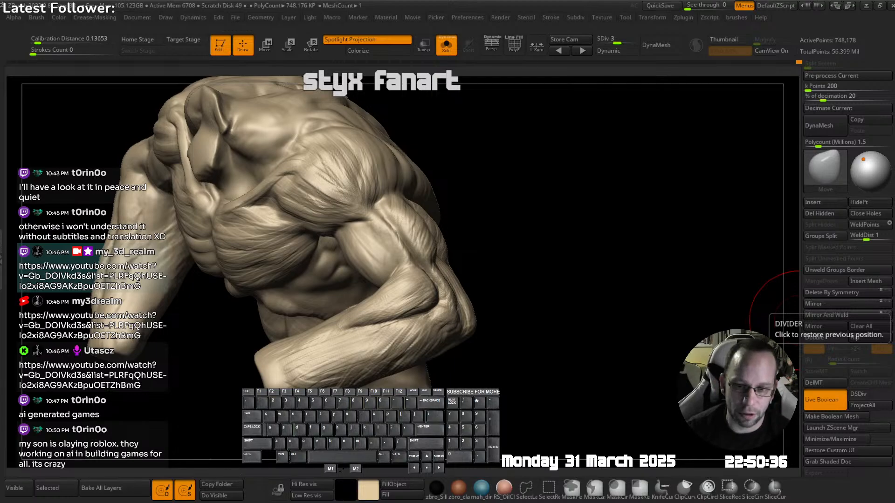
mouse_move(536, 298)
mouse_down()
mouse_move(476, 275)
mouse_move(427, 229)
mouse_up()
- Switch to the U_builtup brush and reduce its size for detail work on the left arm
key(space)
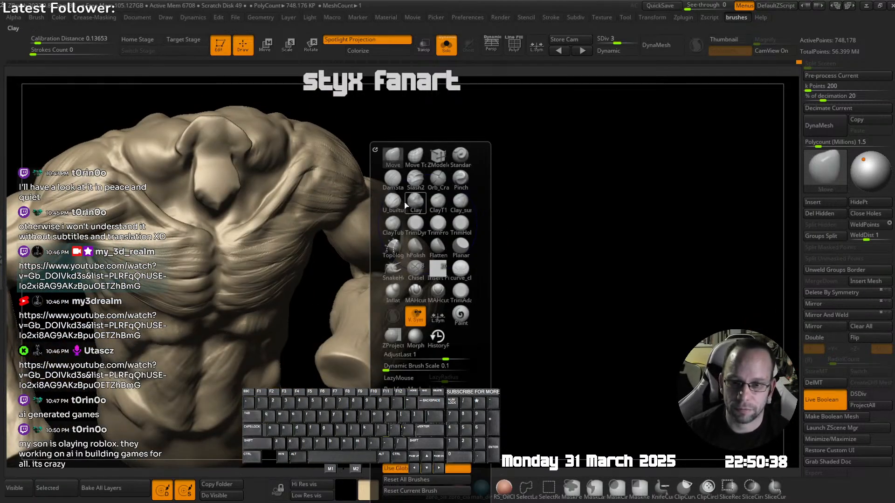
click(394, 201)
mouse_move(579, 128)
mouse_down()
mouse_move(415, 243)
mouse_move(397, 293)
mouse_up()
key(s)
mouse_move(470, 263)
mouse_down()
mouse_move(415, 256)
mouse_move(385, 300)
mouse_up()
key(s)
drag(396, 288, 394, 299)
key(s)
mouse_move(498, 299)
mouse_down()
mouse_move(443, 277)
mouse_move(462, 243)
mouse_up()
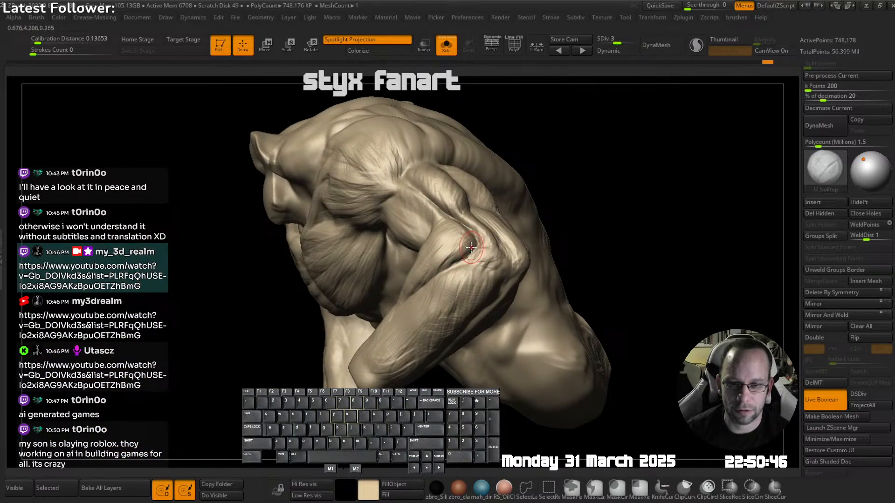
- Sculpt short muscle strokes around the inside of the left elbow and the forearm with the U_builtup brush
right_drag(480, 247, 459, 247)
drag(469, 248, 476, 264)
right_drag(466, 261, 480, 254)
drag(480, 252, 471, 269)
right_drag(459, 266, 499, 261)
drag(482, 247, 481, 271)
ctrl+right_drag(484, 270, 483, 251)
right_drag(482, 252, 466, 284)
key(s)
drag(422, 311, 420, 334)
mouse_move(425, 325)
right_down()
mouse_move(471, 300)
mouse_move(419, 240)
right_up()
- Show all subtools of the figure again and turn off Live Boolean
key(alt+s)
click(813, 400)
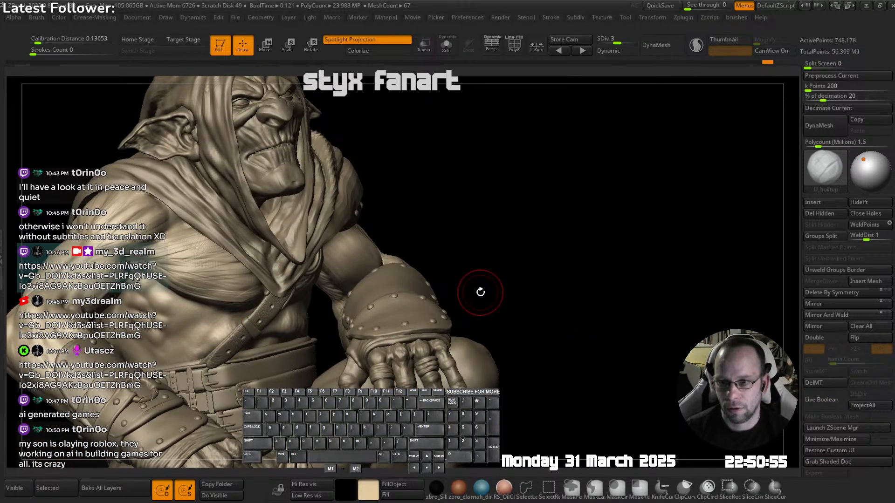
right_drag(480, 292, 503, 268)
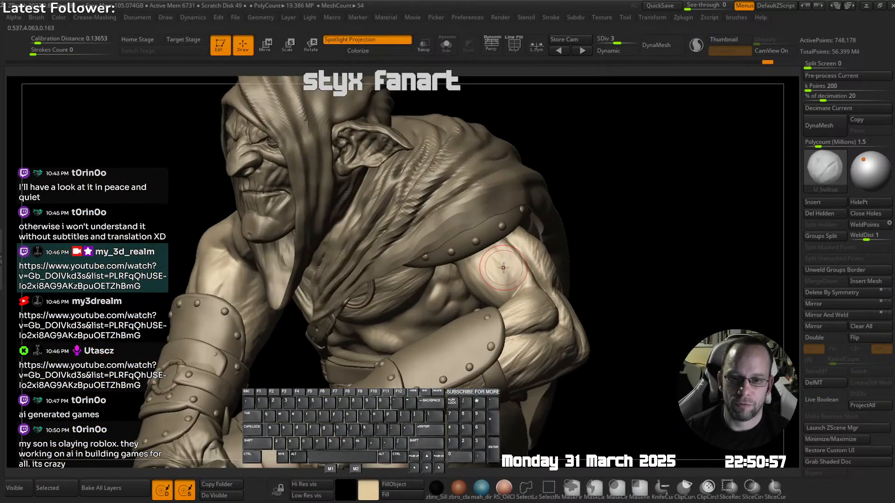
- Select the hooded cloak subtool and raise it to subdivision level 5
alt+click(446, 205)
key(d)
key(d)
- Build up folds across the cloak's left shoulder and back with the U_builtup brush, smoothing the long crease
mouse_move(442, 203)
right_down()
mouse_move(461, 225)
mouse_move(483, 223)
right_up()
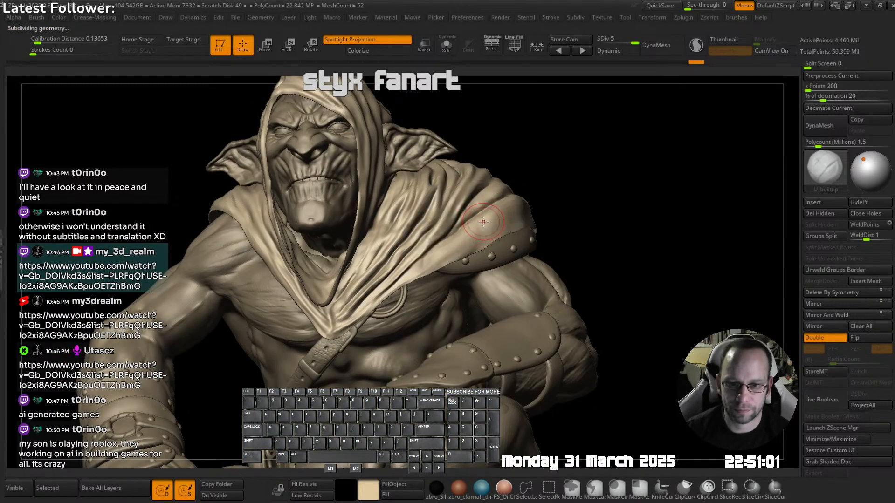
right_drag(441, 246, 520, 198)
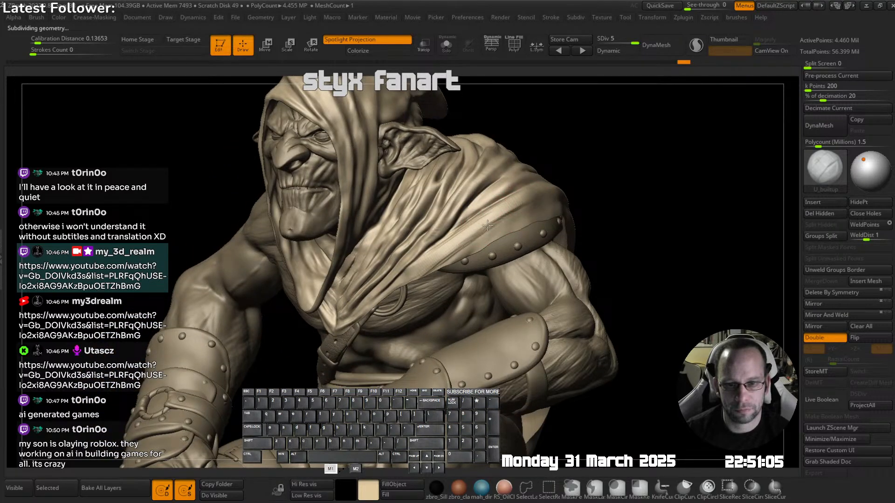
mouse_move(487, 226)
mouse_down()
mouse_move(449, 256)
mouse_move(489, 231)
mouse_up()
alt+right_drag(559, 191, 517, 233)
right_drag(517, 233, 471, 275)
drag(416, 272, 456, 254)
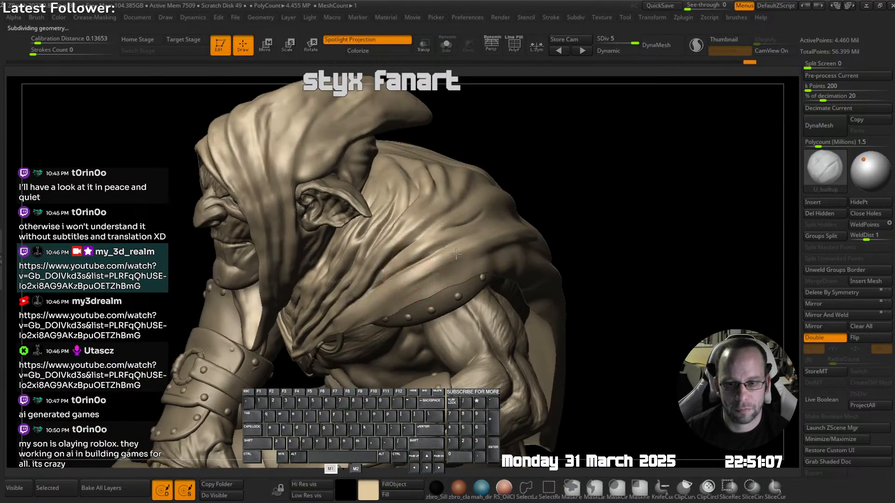
right_drag(513, 233, 443, 254)
right_drag(547, 224, 574, 221)
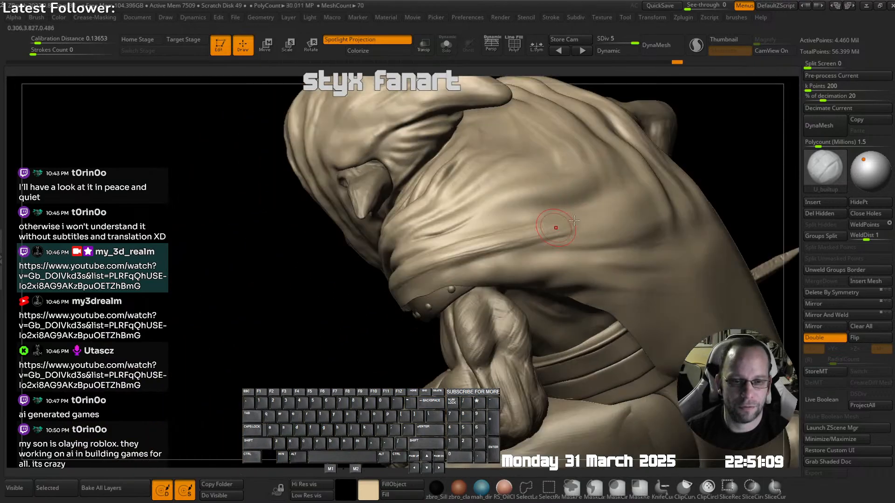
shift+drag(530, 240, 583, 230)
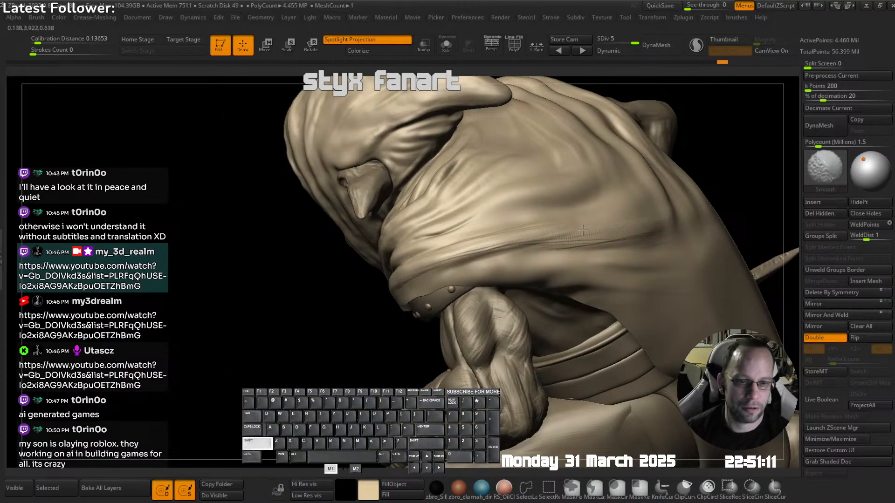
- Hide the PolySphere head subtool and make the hooded cloak the active subtool again
mouse_move(376, 278)
right_down()
mouse_move(433, 266)
mouse_move(571, 205)
mouse_move(459, 236)
mouse_move(501, 262)
mouse_move(503, 217)
mouse_move(526, 231)
mouse_move(527, 238)
mouse_move(442, 221)
mouse_move(556, 195)
mouse_move(512, 242)
right_up()
key(shift+t)
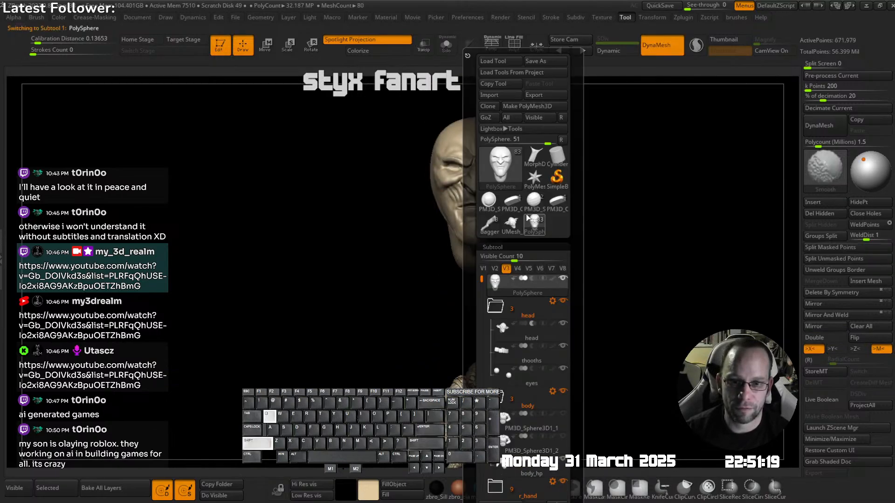
click(563, 281)
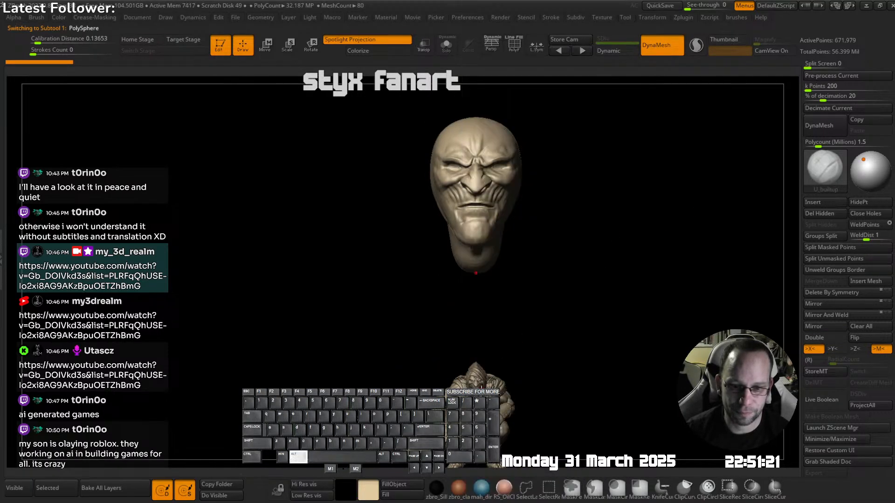
alt+click(482, 387)
alt+right_drag(490, 373, 595, 303)
ctrl+right_drag(457, 316, 488, 307)
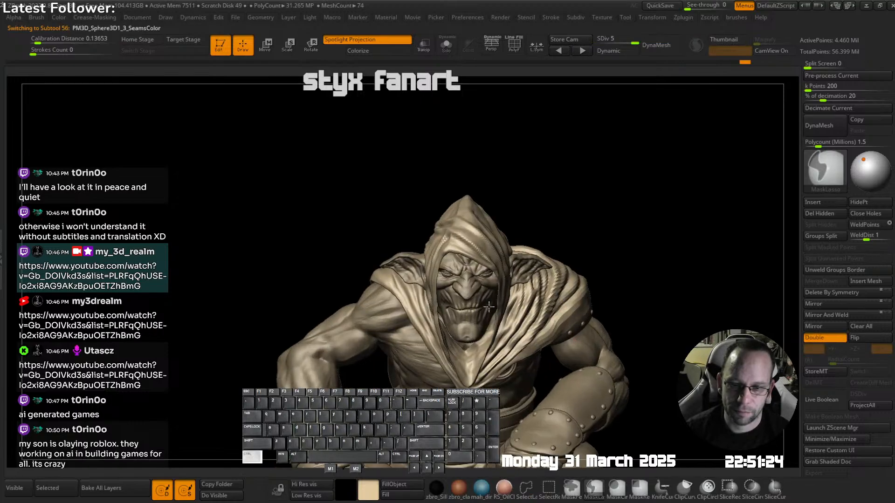
- Sculpt folds over the cloak's right shoulder and back with the Standard brush
right_drag(317, 284, 410, 275)
mouse_move(410, 275)
ctrl+right_down()
mouse_move(377, 264)
mouse_move(396, 270)
ctrl+right_up()
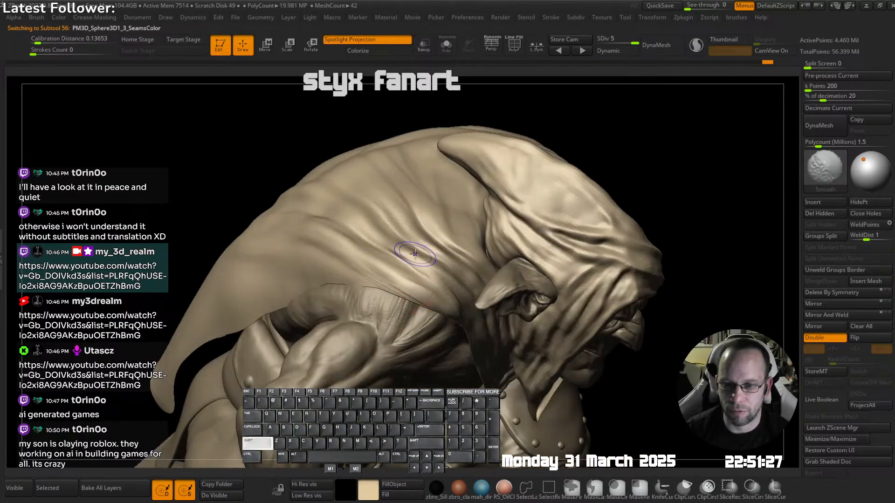
key(b)
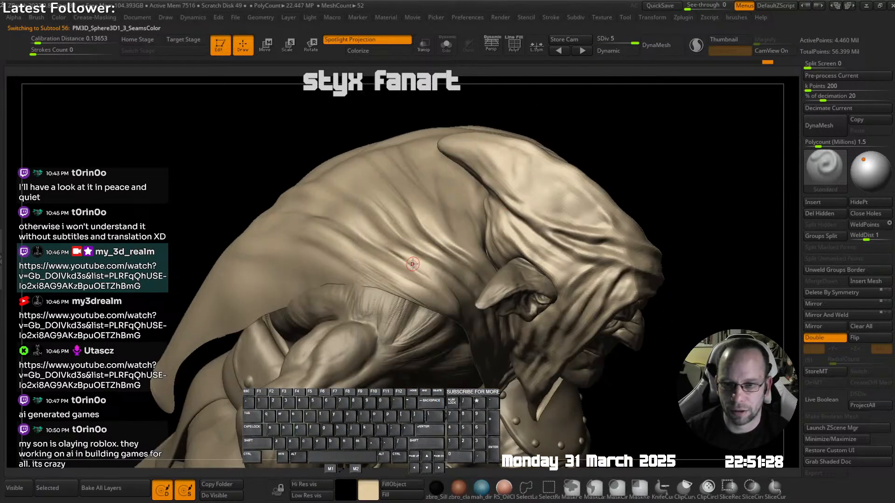
drag(402, 276, 420, 286)
drag(336, 243, 422, 294)
mouse_move(410, 289)
shift+right_down()
mouse_move(405, 243)
mouse_move(396, 247)
shift+right_up()
right_drag(328, 320, 433, 247)
right_drag(401, 281, 445, 250)
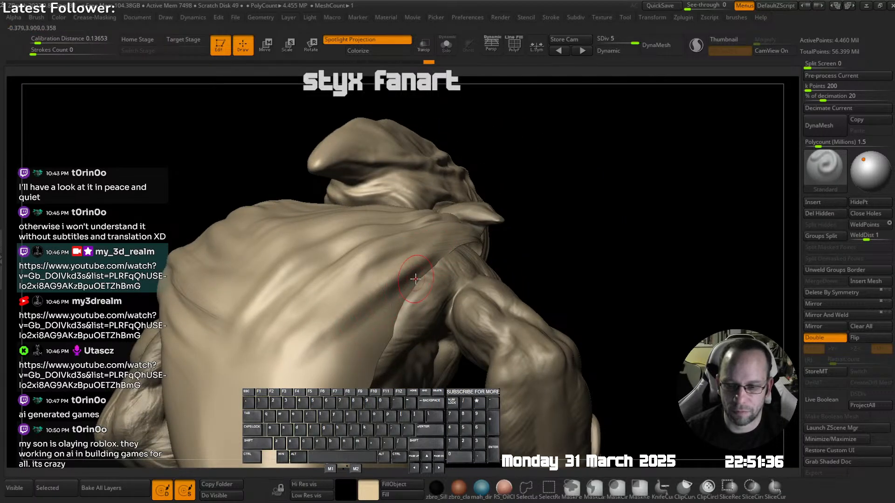
- Reshape the cloak's right shoulder edge with the Move brush at a larger size
mouse_move(415, 258)
right_down()
mouse_move(440, 265)
mouse_move(449, 212)
mouse_move(450, 242)
right_up()
key(b)
click(410, 160)
key(s)
drag(459, 250, 468, 249)
drag(459, 242, 419, 247)
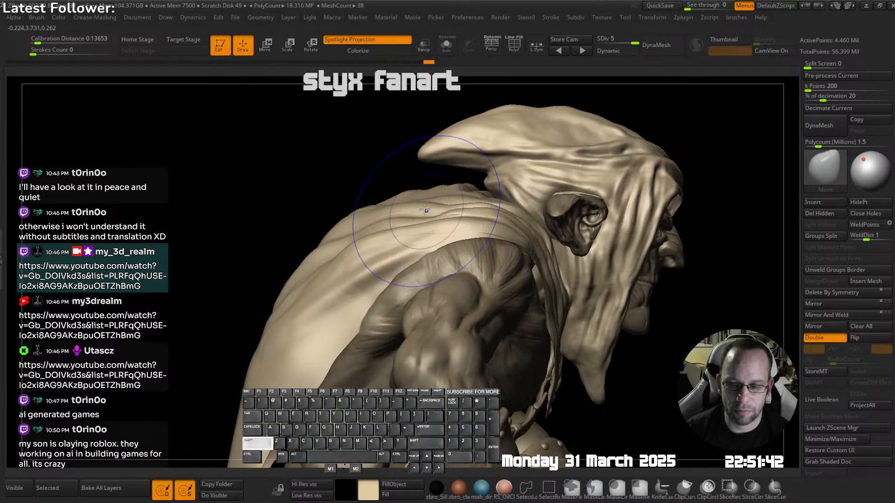
- Isolate the cloak with the Standard brush active and toggle its double-sided display off and back on
key(b)
key(Escape)
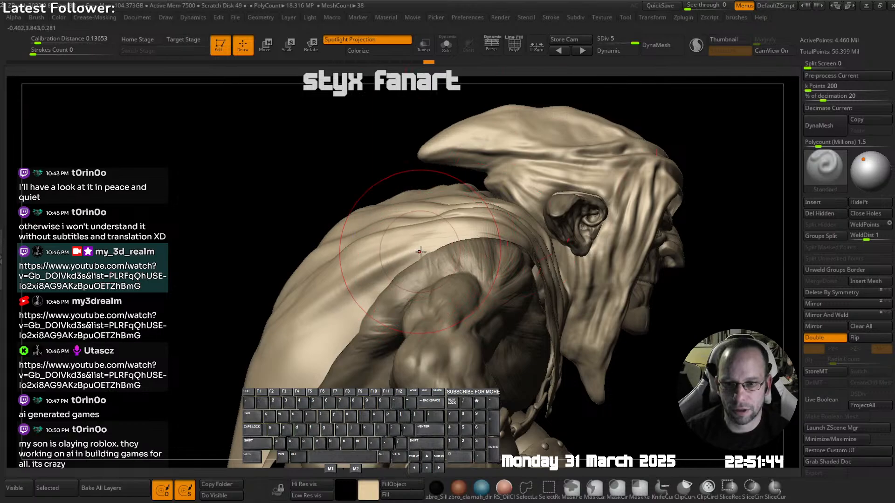
key(shift+alt+s)
right_drag(435, 242, 442, 245)
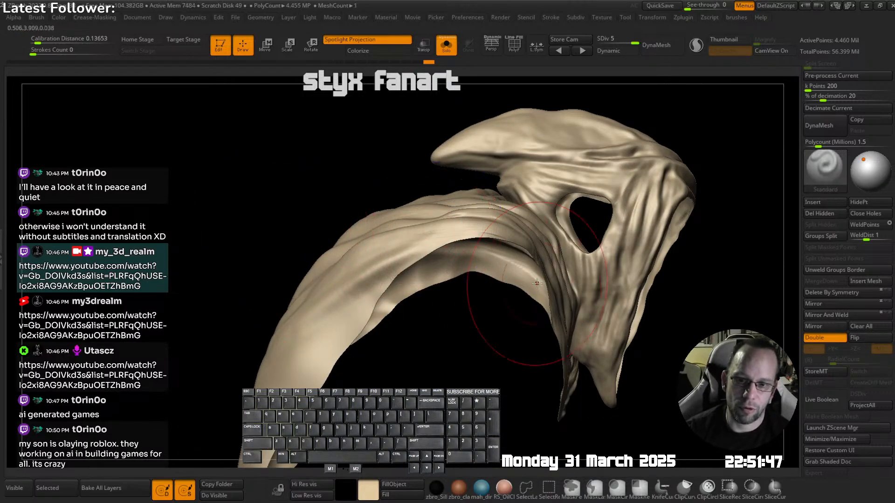
click(821, 338)
click(824, 341)
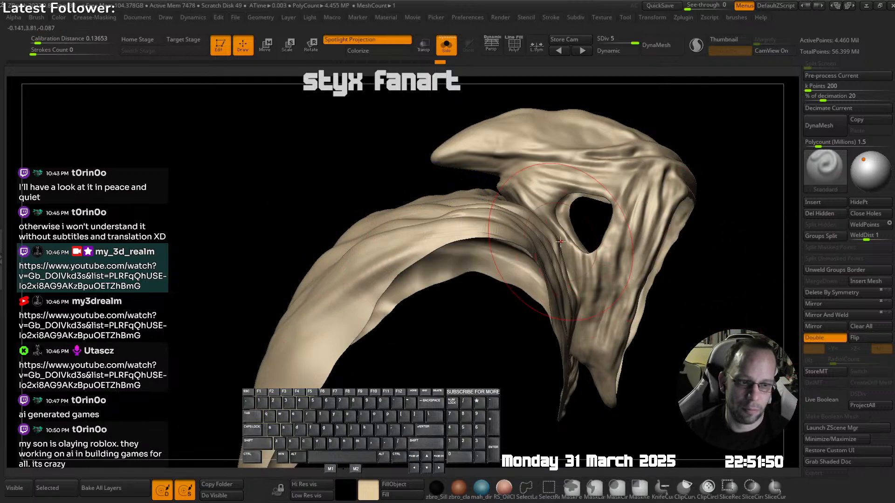
- Try large Standard brush strokes along the isolated cloak's right edge, and undo them
right_drag(504, 317, 431, 289)
key(b)
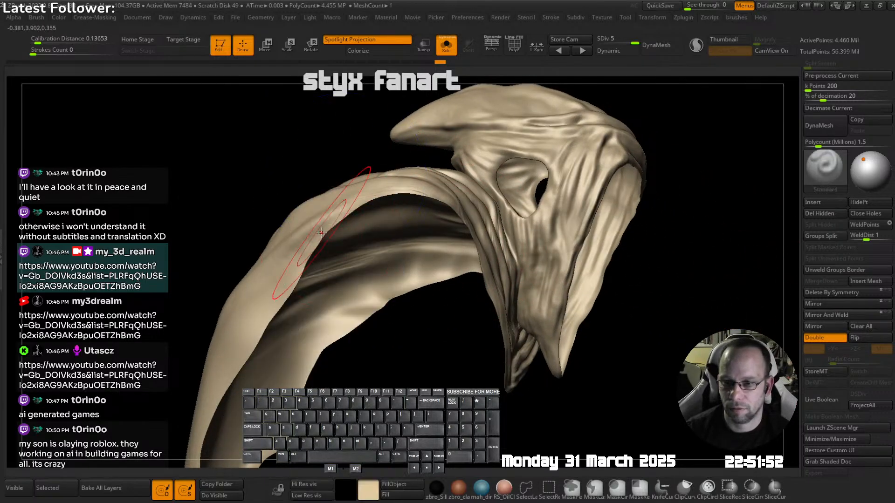
mouse_move(287, 262)
mouse_down()
mouse_move(268, 233)
mouse_move(280, 265)
mouse_up()
key(ctrl+z)
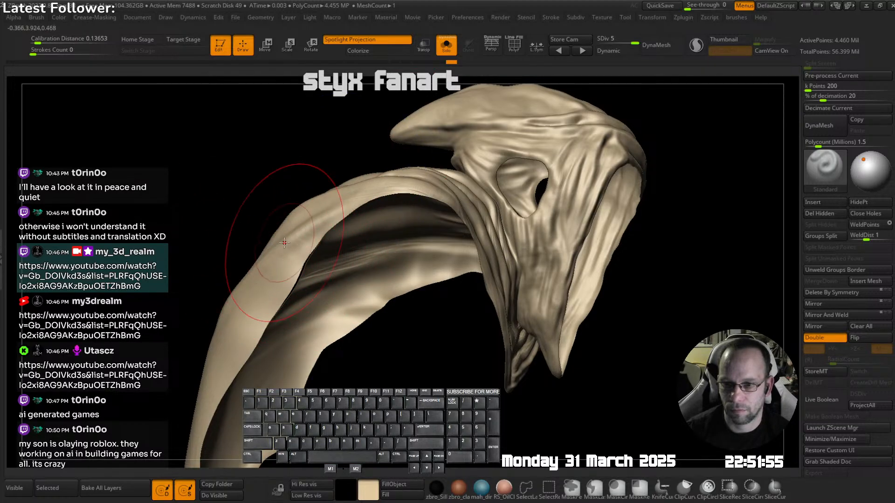
mouse_move(289, 196)
right_down()
mouse_move(419, 261)
mouse_move(390, 206)
mouse_move(411, 225)
right_up()
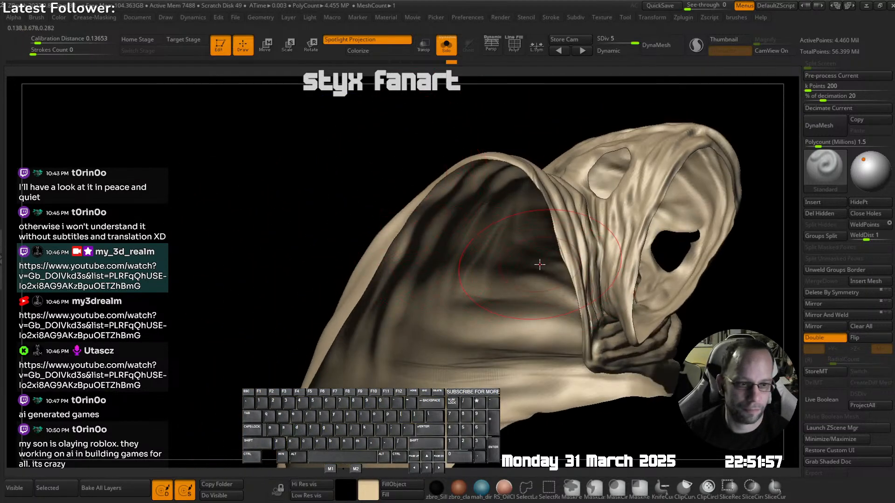
drag(391, 167, 385, 159)
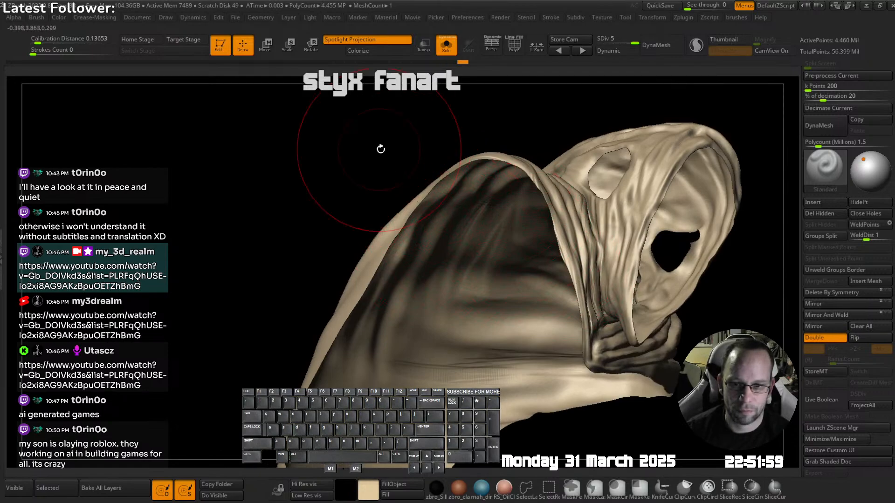
drag(466, 257, 392, 225)
key(ctrl+z)
- Choose the Smooth brush from the full sculpting brush library
mouse_move(451, 194)
ctrl+right_down()
mouse_move(459, 236)
mouse_move(470, 206)
ctrl+right_up()
key(shift+space)
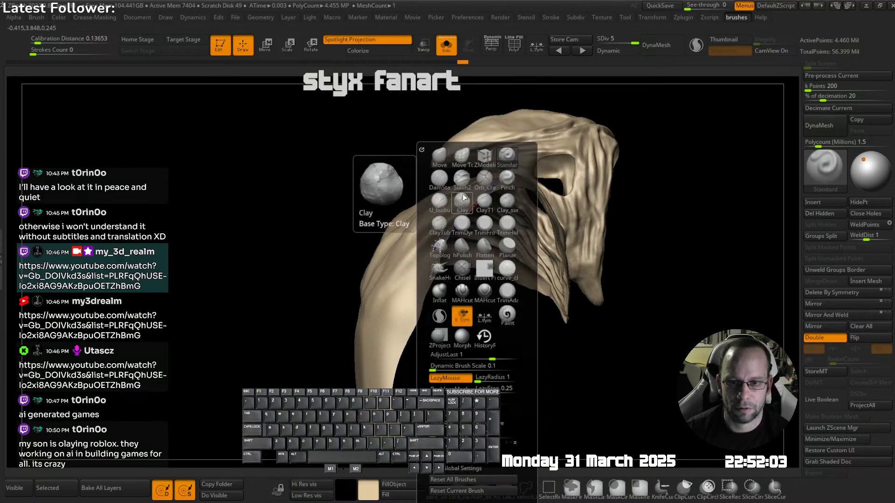
click(438, 158)
key(space)
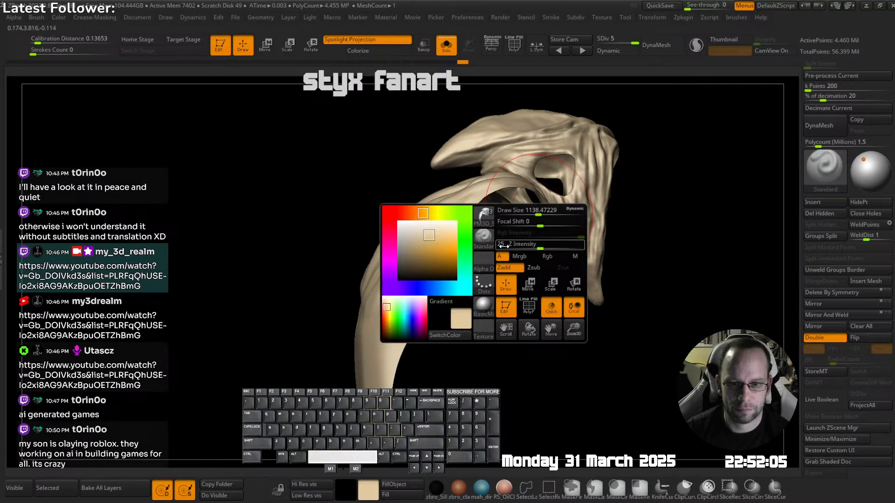
click(485, 238)
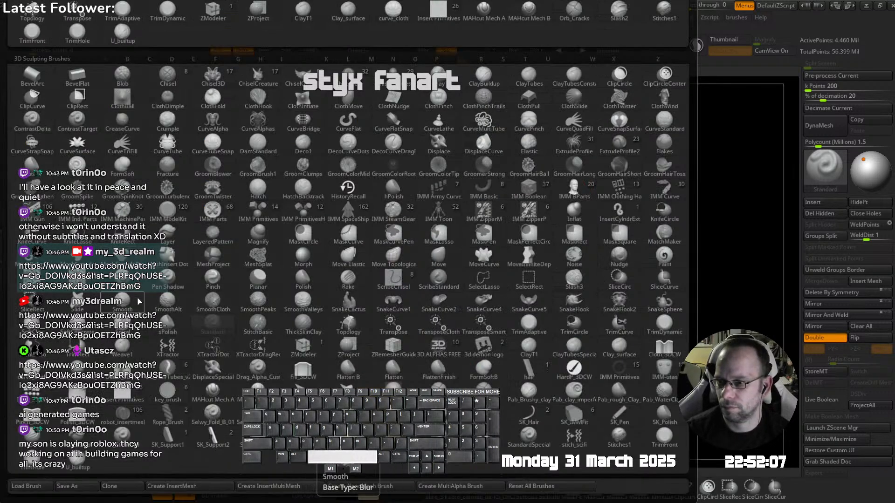
click(125, 308)
ctrl+right_drag(454, 180, 467, 204)
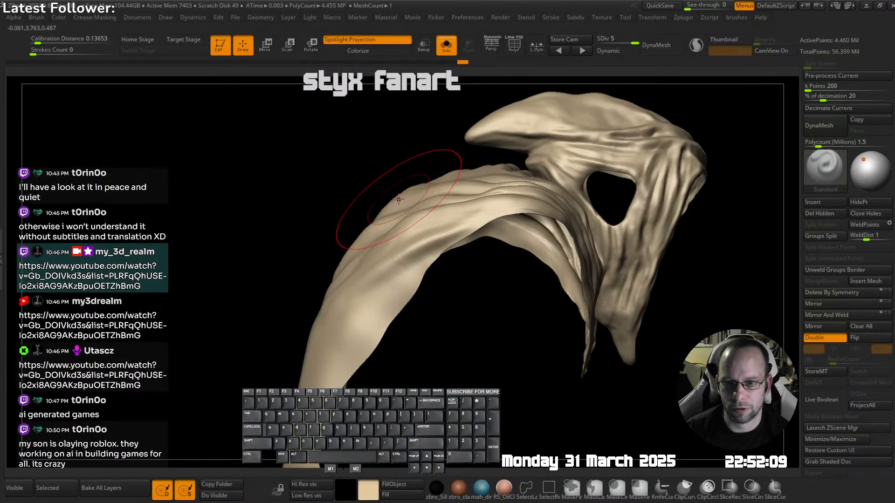
- Reshape the cloak's upper back contour with the Move brush, adjusting the brush size between strokes
drag(399, 199, 402, 197)
key(b)
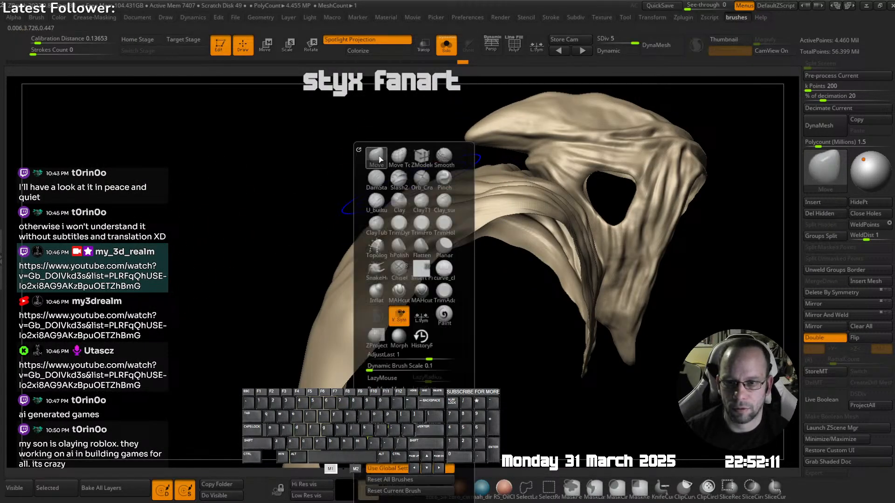
key(m)
key(v)
drag(400, 199, 400, 196)
mouse_move(407, 202)
ctrl+right_down()
mouse_move(396, 186)
mouse_move(426, 183)
mouse_move(459, 219)
mouse_move(376, 219)
ctrl+right_up()
key(shift+s)
key(s)
mouse_move(358, 205)
mouse_down()
mouse_move(339, 195)
mouse_move(366, 188)
mouse_up()
key(s)
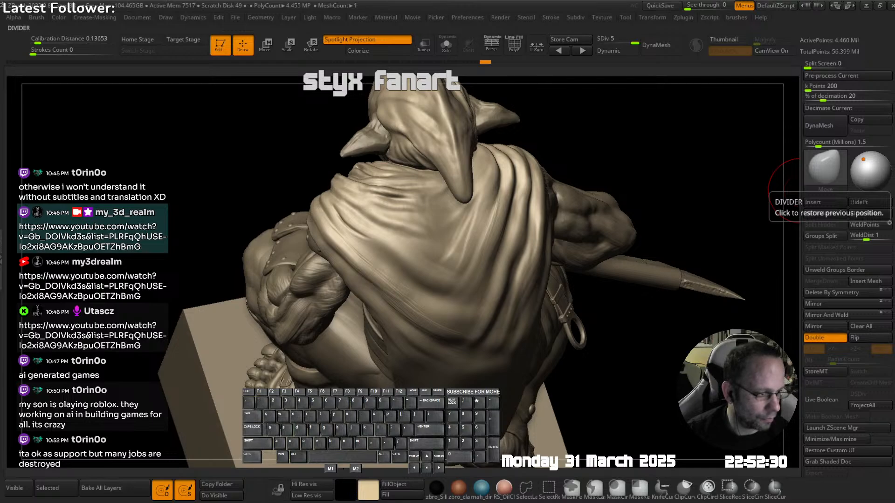
- Build up the folds across the cloak's upper back with the U_buildup brush and smooth them
drag(765, 210, 681, 144)
key(ctrl+z)
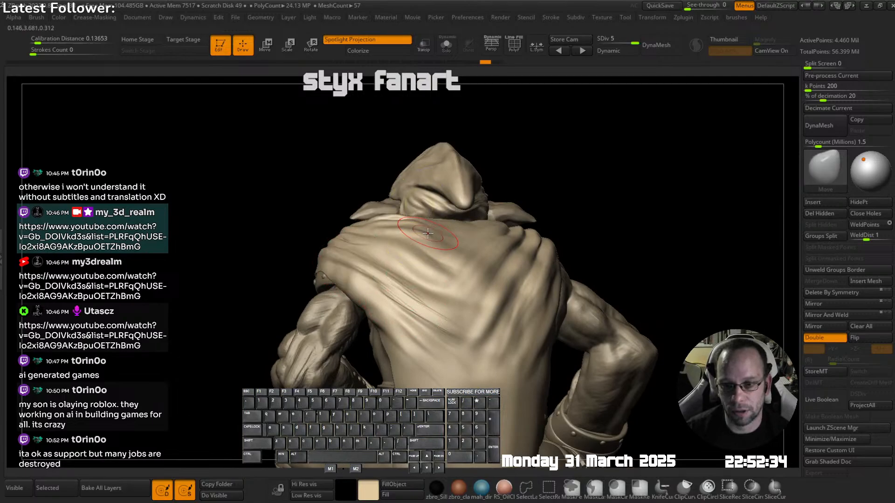
key(shift+space)
click(393, 182)
mouse_move(392, 243)
right_down()
mouse_move(389, 275)
mouse_move(356, 264)
right_up()
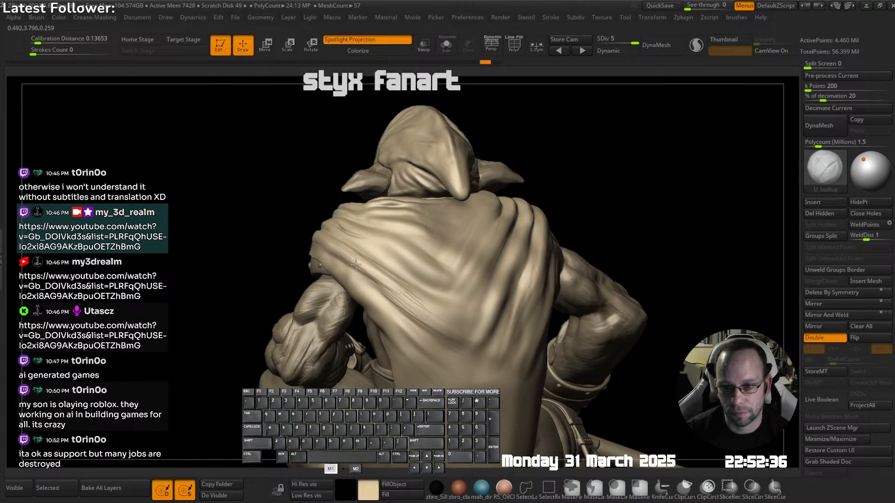
key(shift)
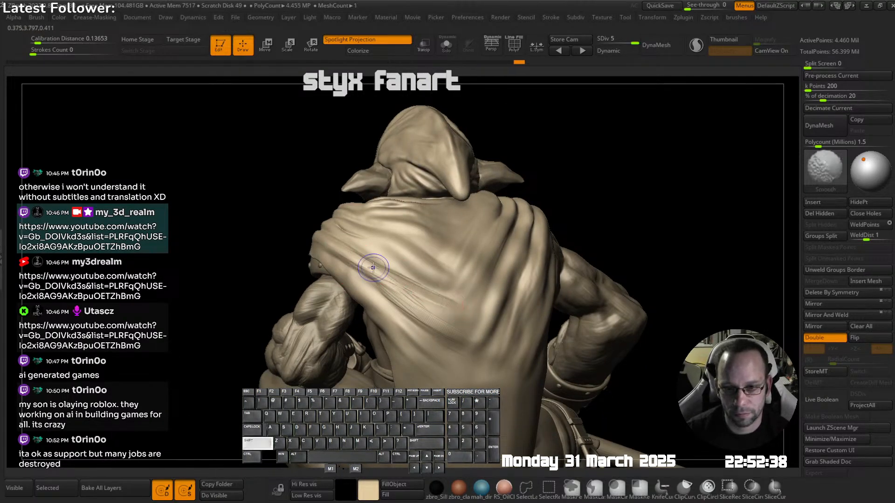
- Lower the cloak to subdivision level 3 and smooth the diagonal folds across its back
key(shift+d)
key(shift+d)
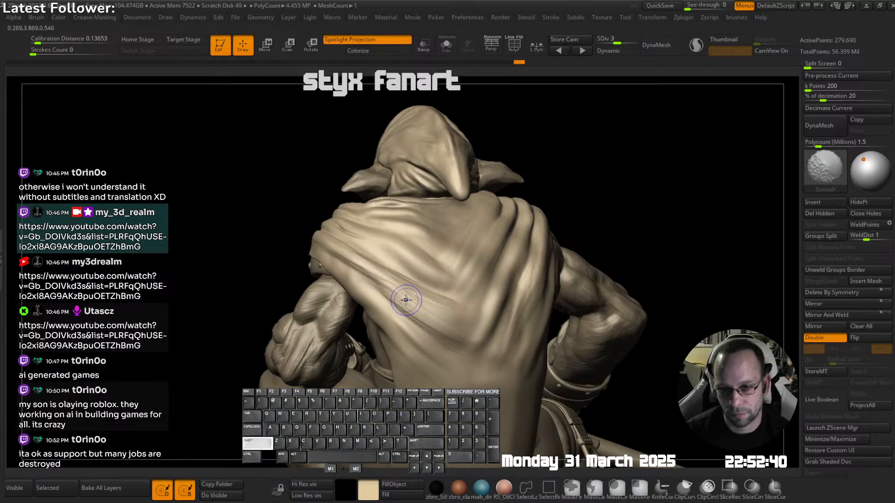
right_drag(390, 279, 358, 268)
key(shift)
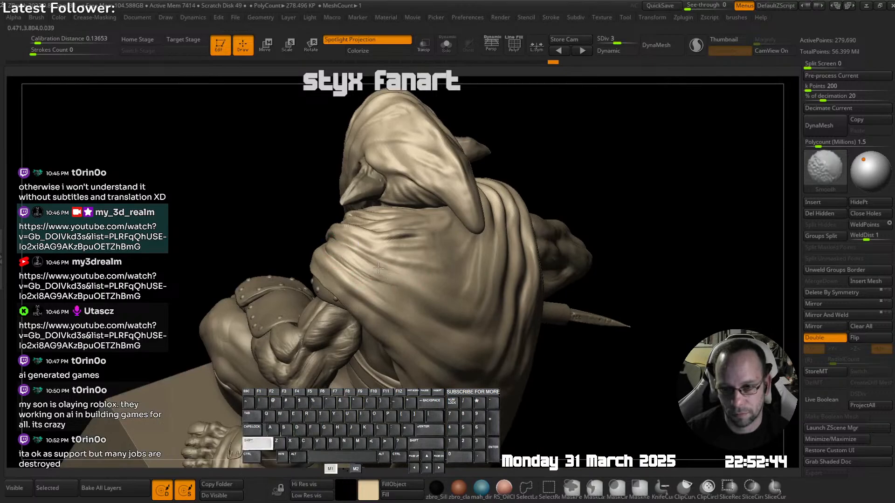
- Build up folds from the cloak's left shoulder across the upper back with the U_buildup brush
right_drag(445, 307, 392, 279)
drag(383, 274, 440, 298)
right_drag(438, 298, 420, 280)
ctrl+right_drag(420, 280, 416, 250)
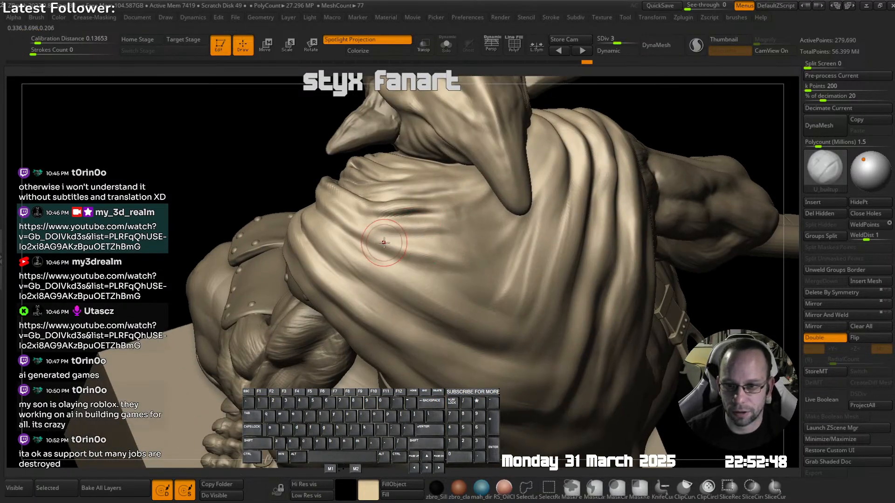
mouse_move(375, 240)
mouse_down()
mouse_move(415, 252)
mouse_move(429, 226)
mouse_move(394, 225)
mouse_up()
right_drag(397, 243, 417, 237)
drag(388, 232, 490, 249)
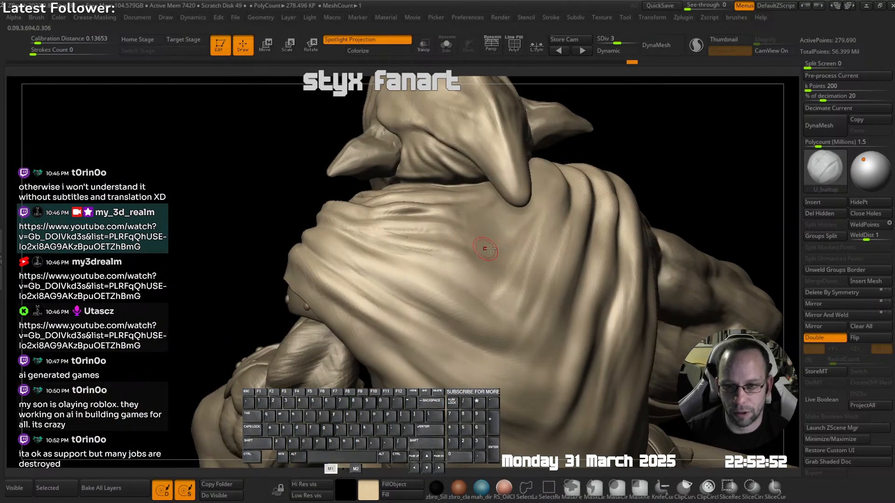
- Sculpt and soften the cloak folds beneath the hood's tip with the U_buildup brush
right_drag(420, 242, 471, 235)
mouse_move(471, 235)
ctrl+right_down()
mouse_move(468, 215)
mouse_move(513, 228)
mouse_move(509, 261)
mouse_move(466, 275)
mouse_move(463, 248)
mouse_move(454, 262)
ctrl+right_up()
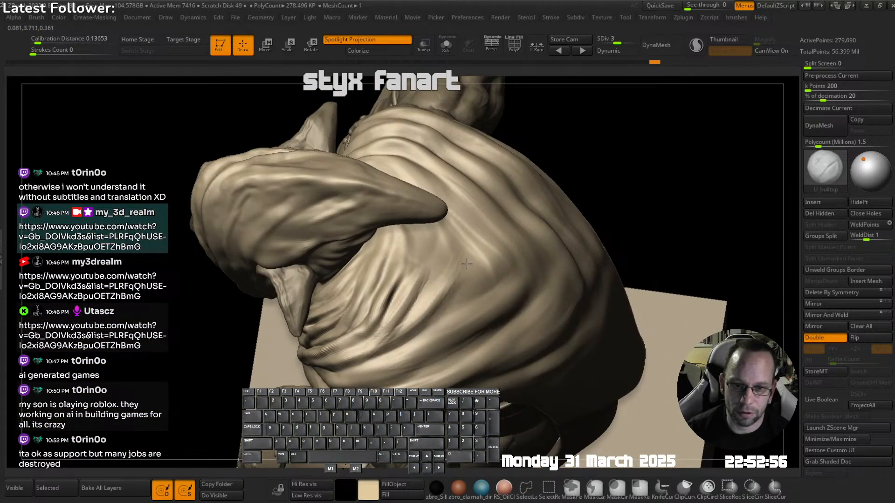
drag(474, 280, 428, 319)
shift+drag(428, 319, 393, 315)
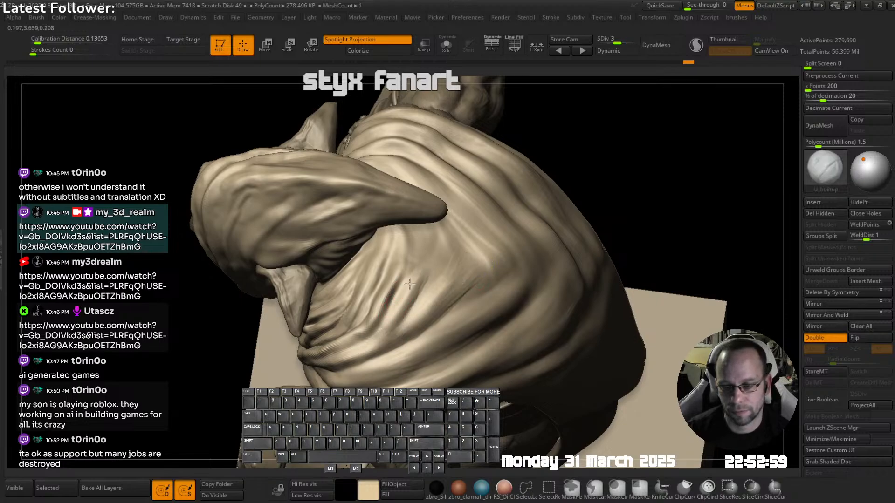
- Reshape the folds on the cloak's back with the Move brush and smooth the area
right_drag(434, 303, 420, 261)
key(shift+Tab)
click(381, 168)
mouse_move(396, 188)
right_down()
mouse_move(414, 235)
mouse_move(395, 282)
right_up()
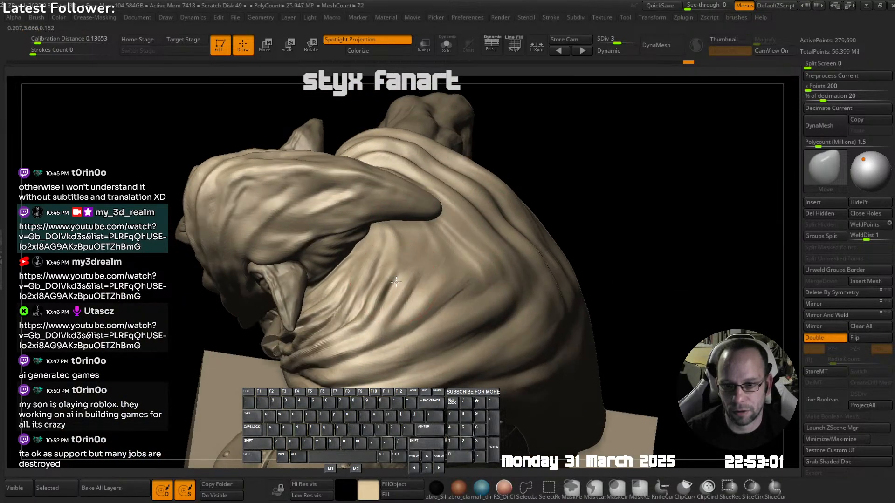
right_drag(357, 315, 443, 346)
key(shift)
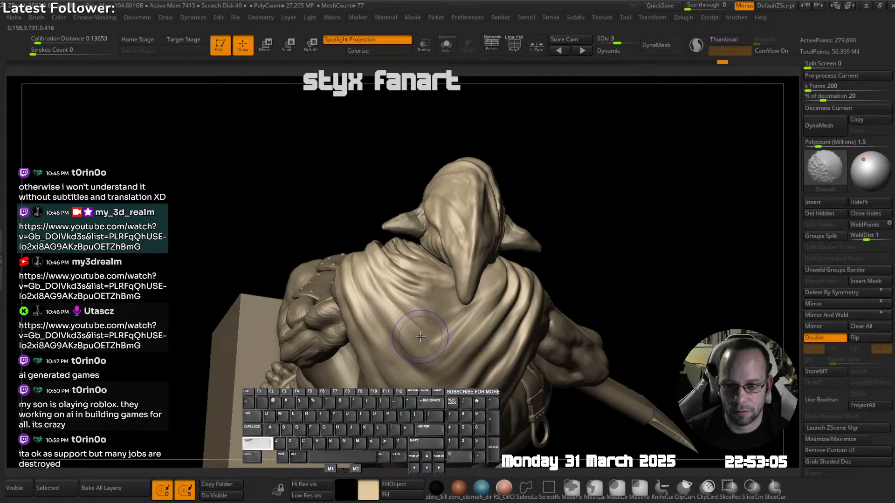
- Adjust the cloak's front drape between chest and left shoulder with the Move brush
mouse_move(376, 330)
right_down()
mouse_move(454, 322)
mouse_move(494, 346)
mouse_move(466, 275)
right_up()
mouse_move(466, 275)
ctrl+right_down()
mouse_move(455, 303)
mouse_move(434, 284)
ctrl+right_up()
drag(434, 284, 427, 275)
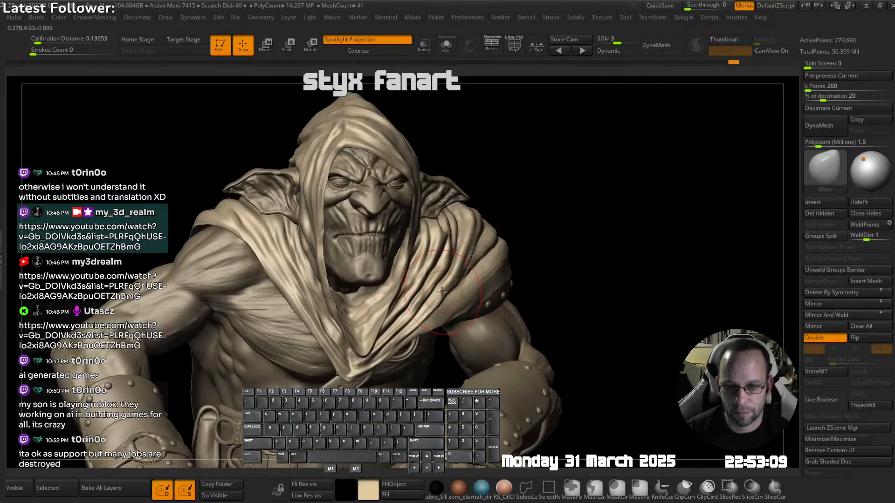
mouse_move(422, 280)
right_down()
mouse_move(444, 272)
mouse_move(436, 298)
mouse_move(466, 297)
right_up()
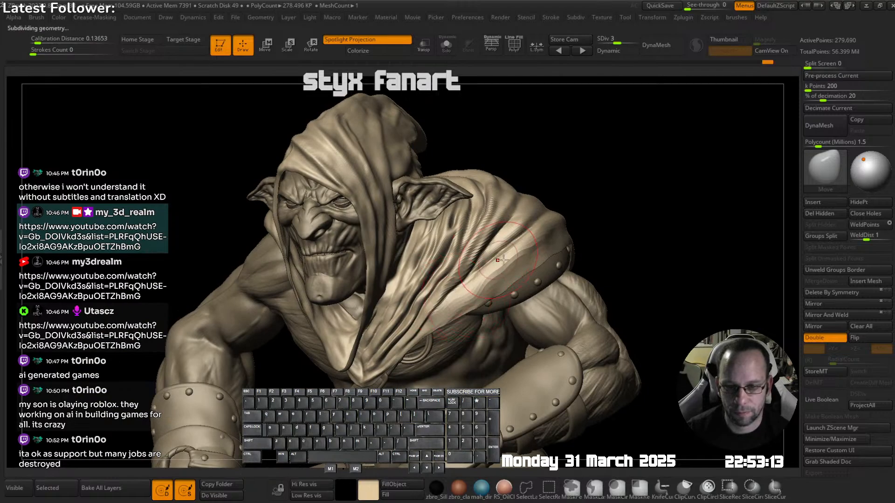
- Raise the cloak to subdivision level 5 and refine the left shoulder folds with a resized U_buildup brush
key(d)
key(d)
mouse_move(513, 209)
ctrl+right_down()
mouse_move(519, 237)
mouse_move(453, 274)
ctrl+right_up()
key(shift+Tab)
click(482, 202)
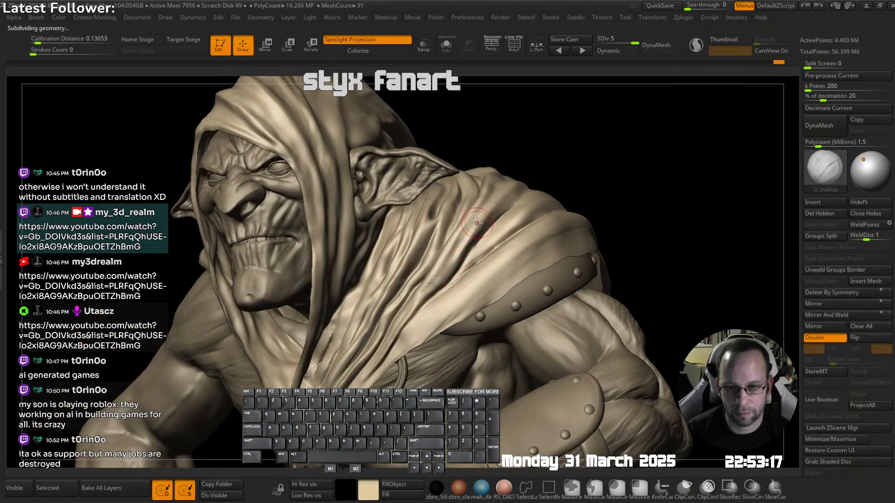
key(s)
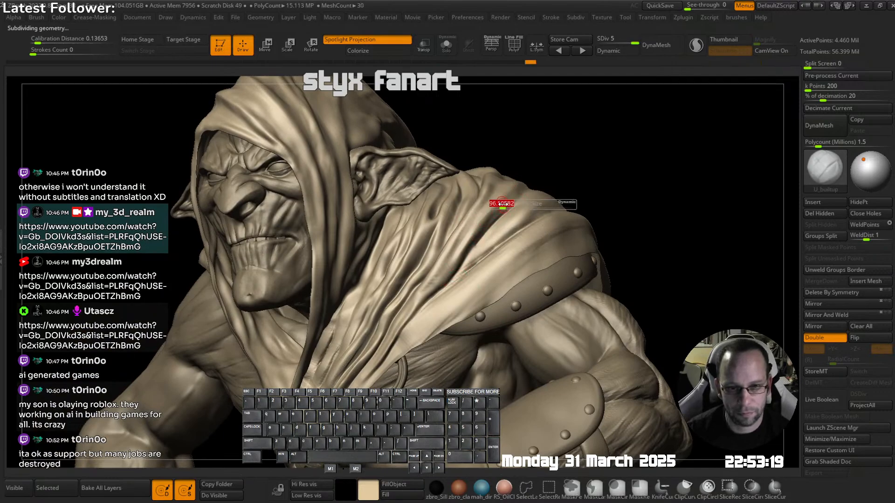
right_drag(471, 240, 488, 217)
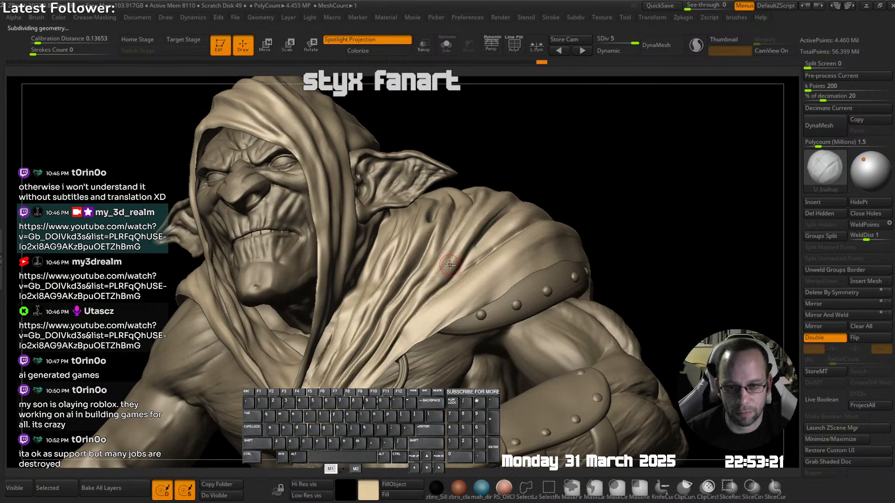
mouse_move(401, 328)
right_down()
mouse_move(419, 301)
mouse_move(456, 343)
right_up()
- Switch to the Standard brush, adjust its size and sculpt a fold down the cloak's chest drape
key(Tab)
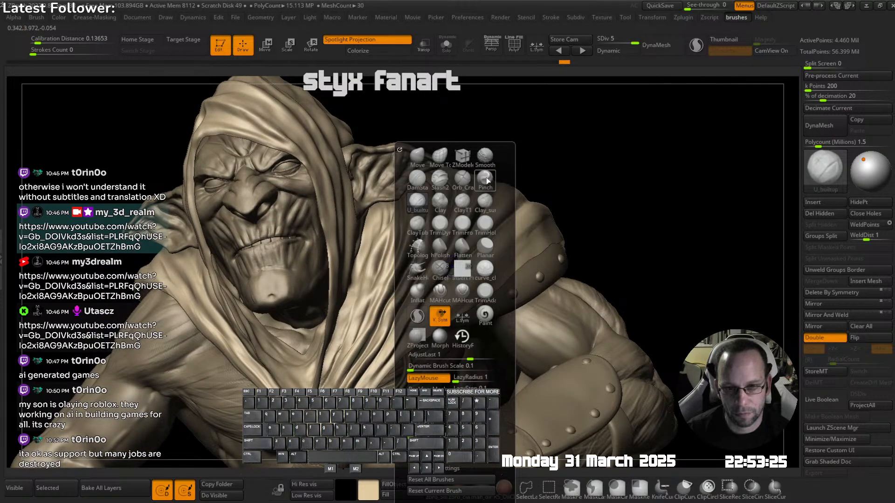
click(488, 178)
key(Tab)
click(502, 162)
mouse_move(419, 303)
alt+right_down()
mouse_move(437, 254)
mouse_move(422, 273)
alt+right_up()
key(s)
key(s)
key(s)
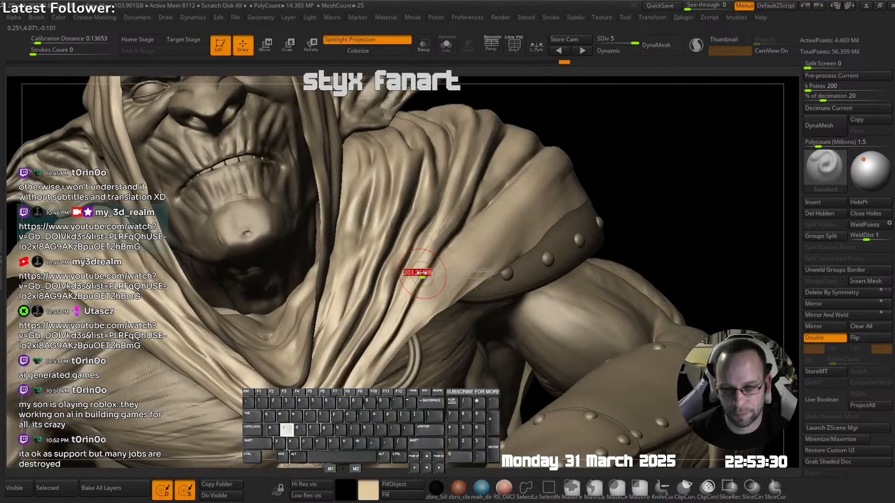
drag(403, 302, 375, 363)
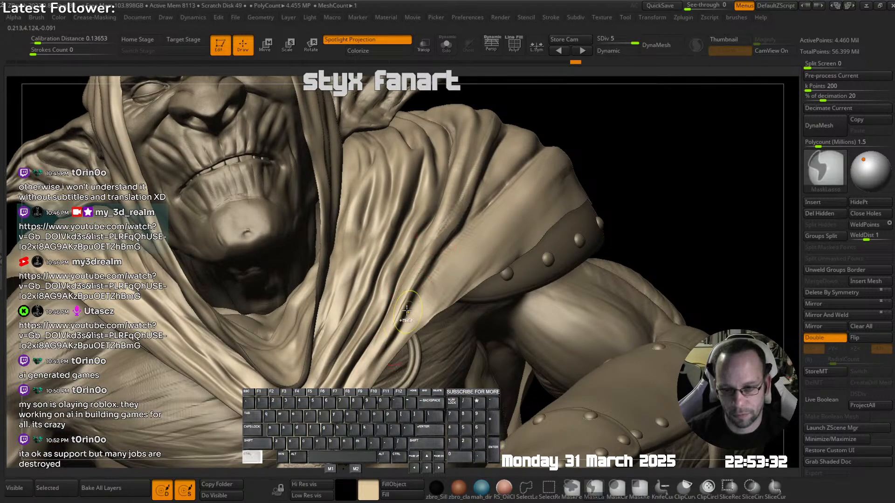
- Refine the folds running over the cloak's left shoulder with the Standard brush, smoothing between strokes
mouse_move(391, 371)
right_down()
mouse_move(365, 368)
mouse_move(489, 224)
right_up()
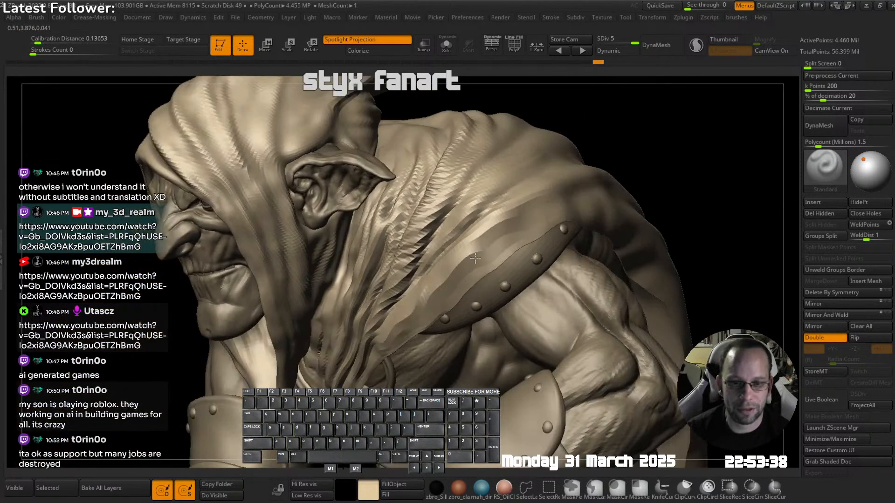
key(shift)
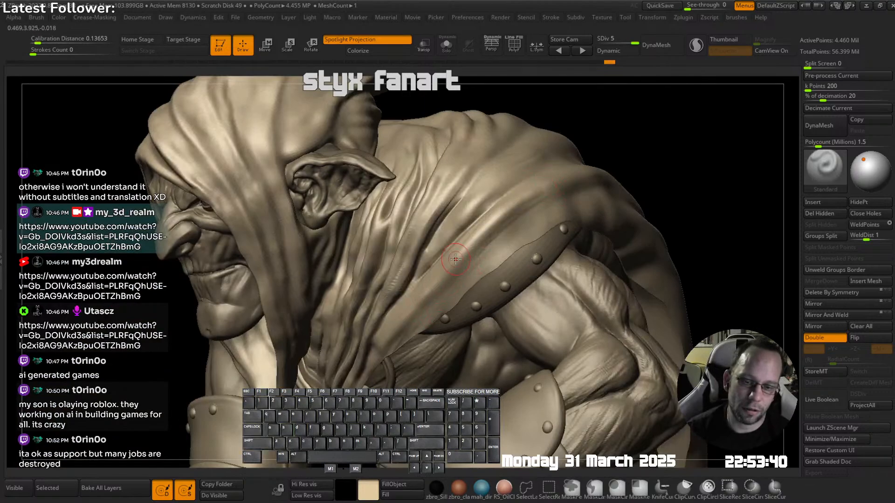
right_drag(380, 352, 459, 250)
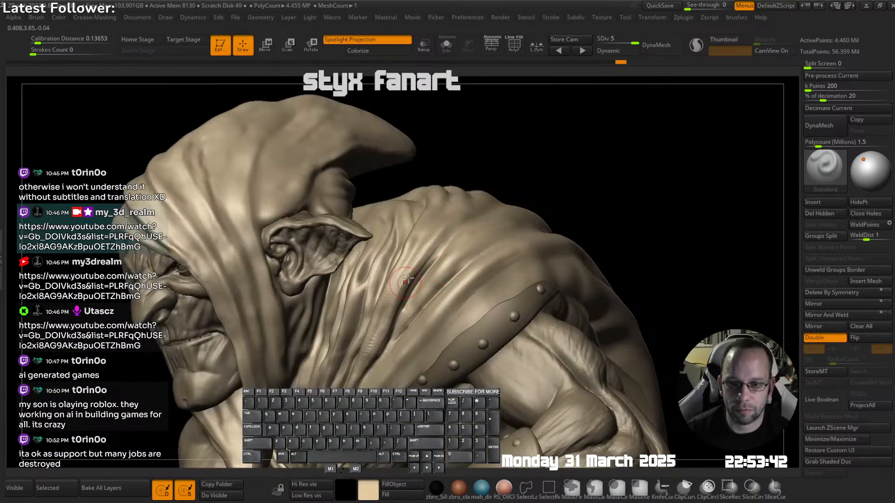
right_drag(453, 210, 422, 220)
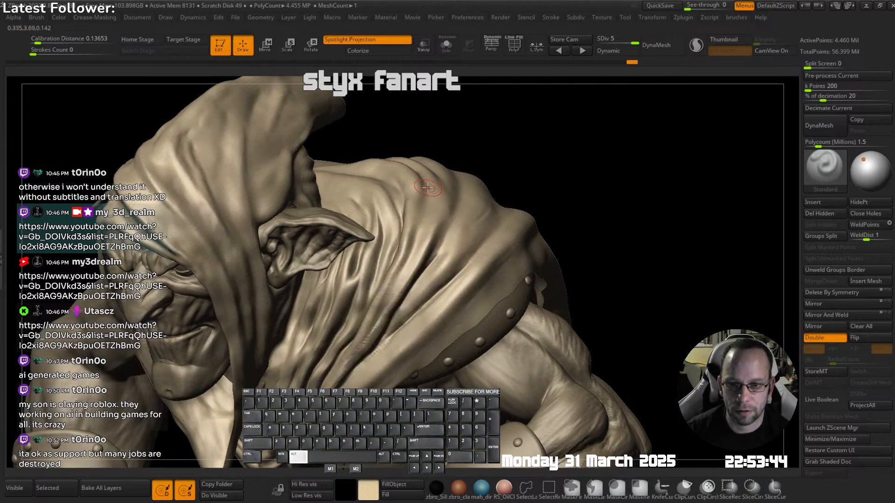
right_drag(427, 188, 416, 266)
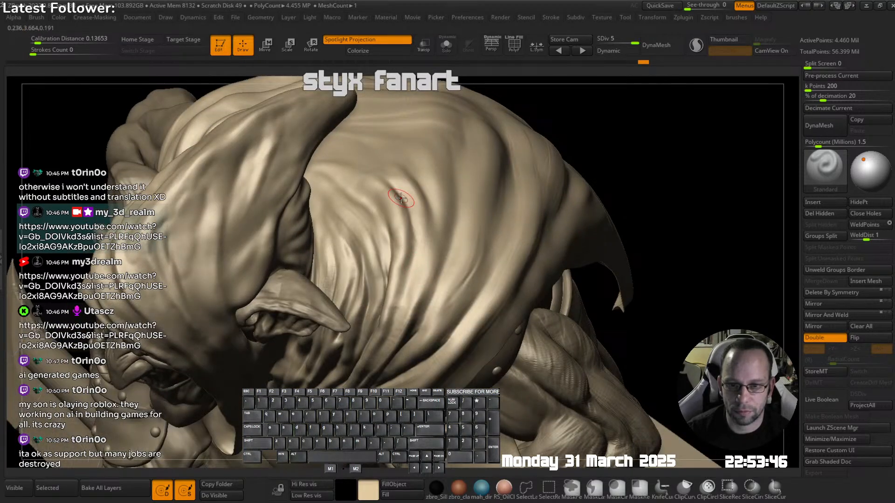
right_drag(414, 212, 364, 305)
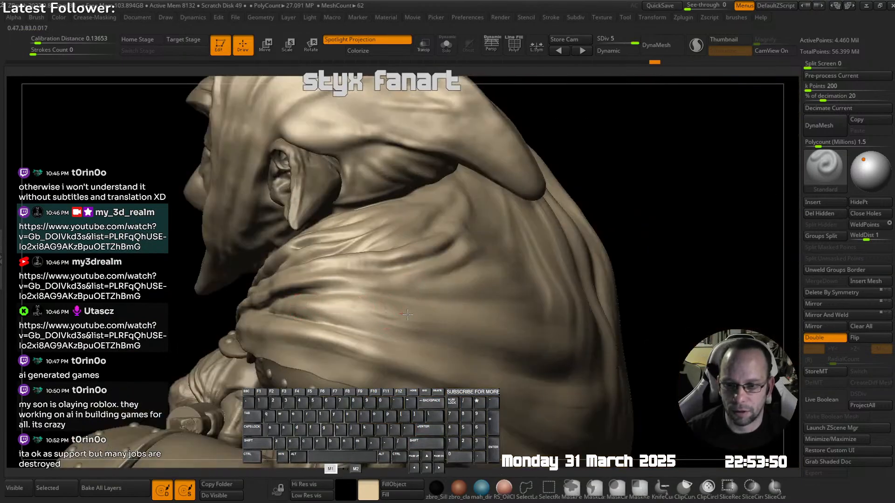
- Sculpt long Standard brush folds from the cloak's left shoulder across toward the back
drag(408, 315, 448, 318)
right_drag(457, 312, 402, 320)
drag(373, 308, 524, 325)
mouse_move(524, 324)
ctrl+right_down()
mouse_move(519, 304)
mouse_move(401, 316)
ctrl+right_up()
drag(352, 322, 506, 350)
- Extend the diagonal fold from behind the left shoulder down toward the middle of the cloak's back
mouse_move(556, 345)
ctrl+right_down()
mouse_move(536, 280)
mouse_move(506, 261)
ctrl+right_up()
mouse_move(505, 293)
alt+right_down()
mouse_move(464, 272)
mouse_move(345, 258)
alt+right_up()
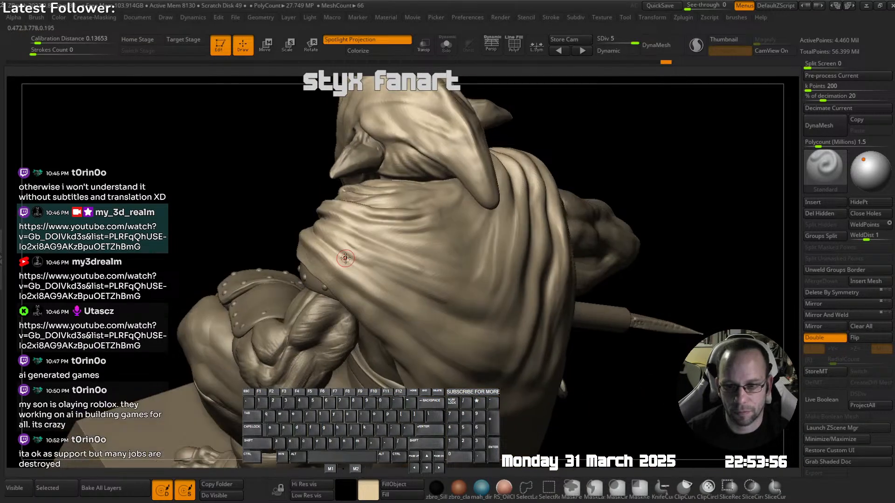
drag(339, 247, 446, 287)
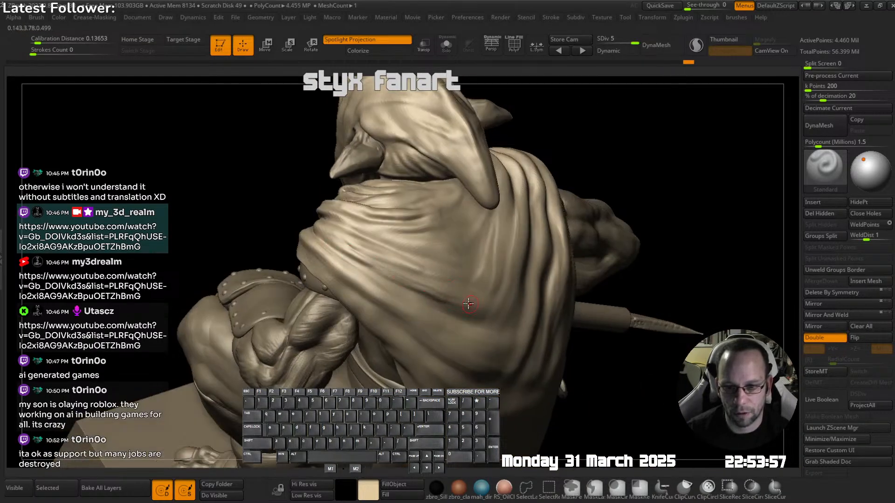
right_drag(469, 303, 410, 286)
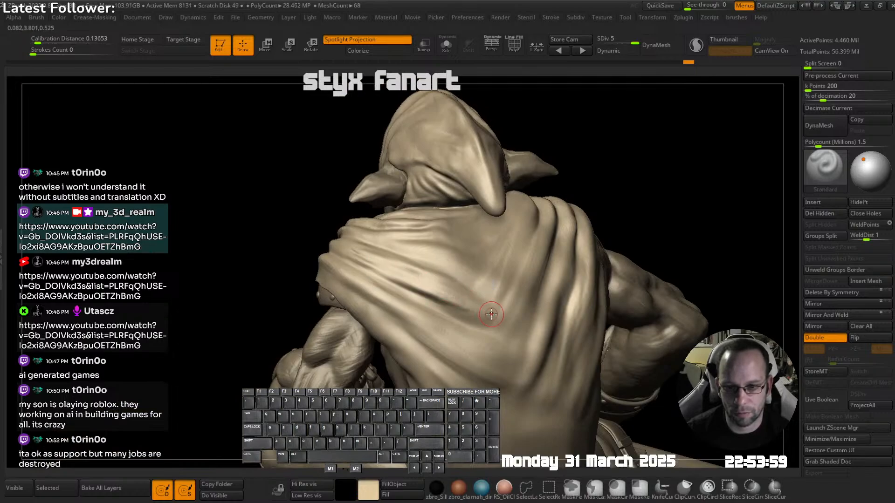
- Soften the lower folds on the cloak's back with the Smooth brush
right_drag(491, 314, 362, 308)
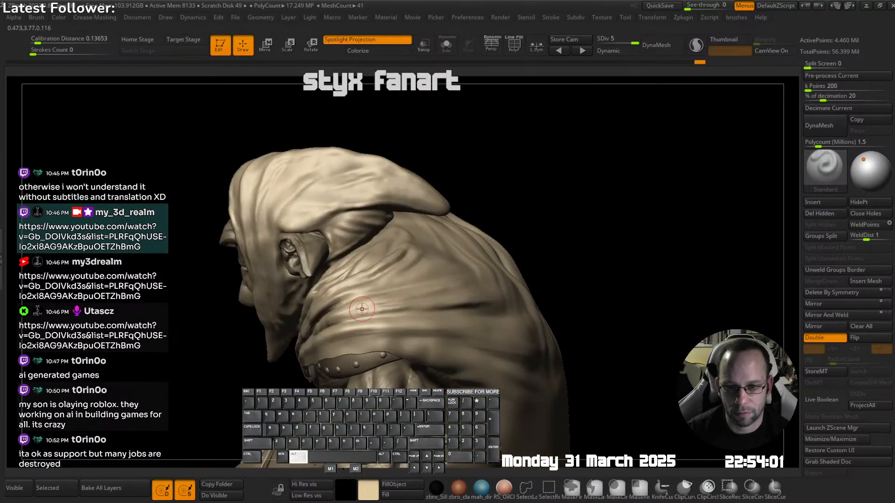
right_drag(487, 279, 419, 307)
key(shift)
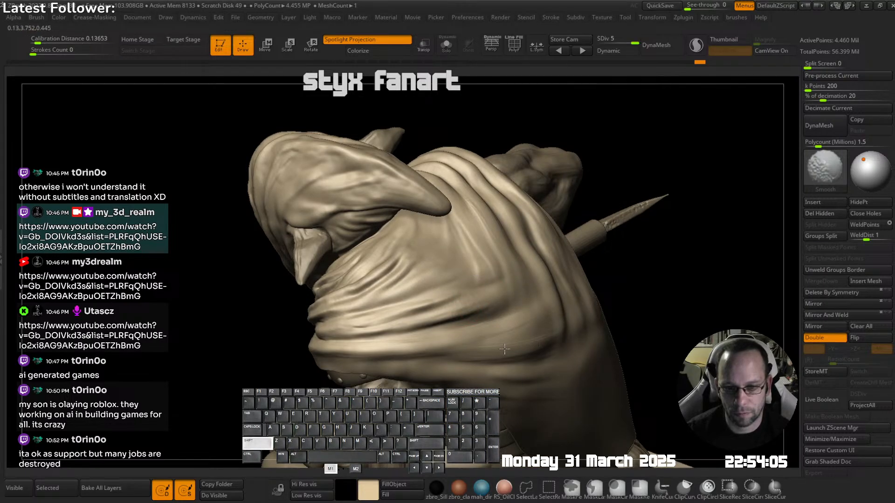
mouse_move(504, 349)
right_down()
mouse_move(513, 182)
mouse_move(522, 185)
right_up()
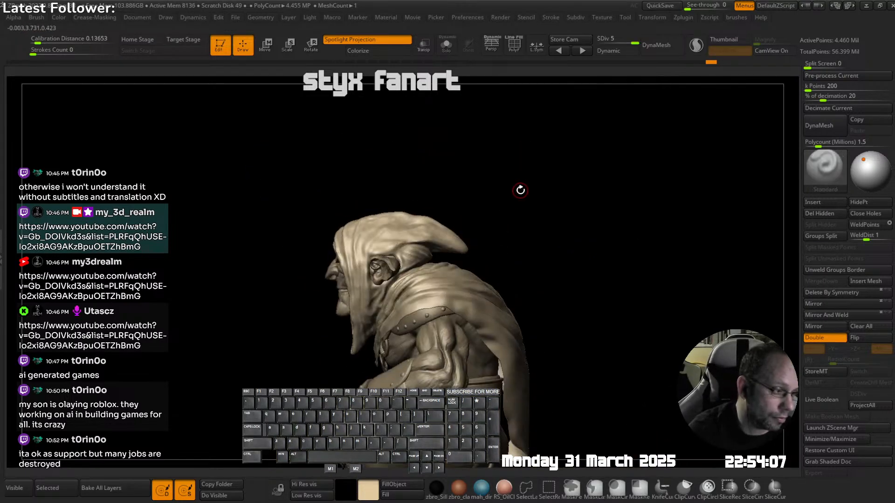
- Raise the dip in the hood's top contour with a resized Move brush
mouse_move(498, 276)
right_down()
mouse_move(479, 262)
mouse_move(468, 275)
mouse_move(502, 245)
mouse_move(466, 218)
right_up()
mouse_move(426, 255)
right_down()
mouse_move(413, 266)
mouse_move(444, 272)
mouse_move(448, 215)
right_up()
key(space)
click(412, 155)
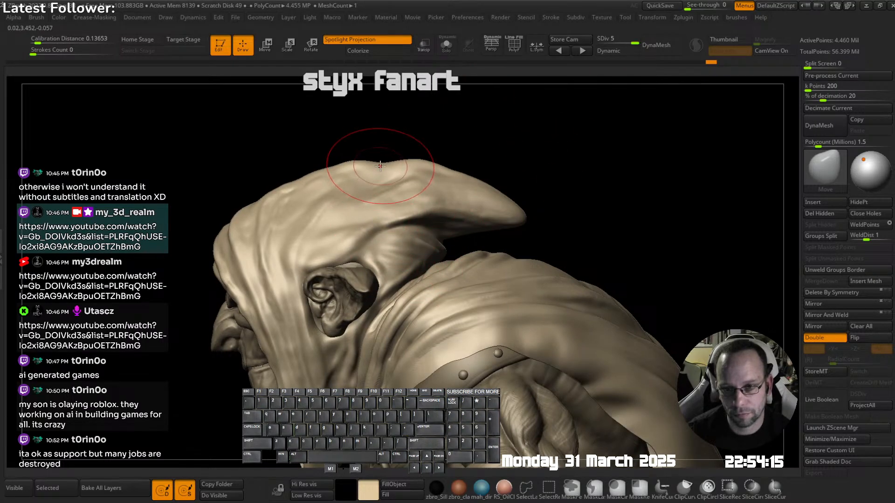
key(s)
drag(382, 164, 361, 150)
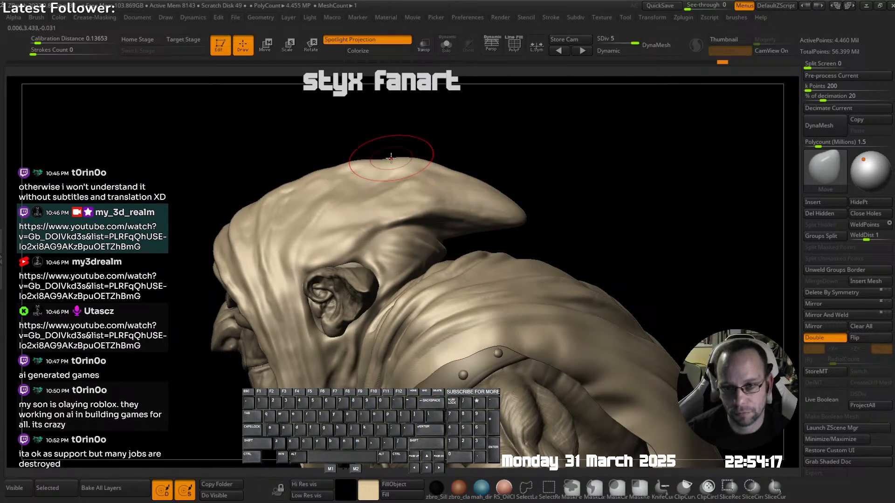
- Switch to the body_hp subtool at subdivision level 3
mouse_move(370, 150)
right_down()
mouse_move(421, 196)
mouse_move(418, 183)
mouse_move(532, 138)
right_up()
right_drag(392, 242, 349, 249)
key(shift+d)
key(shift+d)
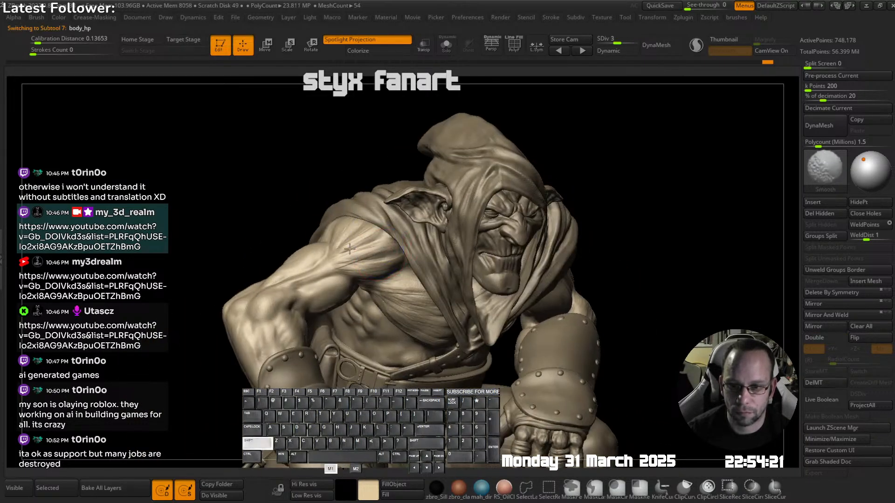
- Build up muscle fibres where the right shoulder meets the chest and upper arm with the U_buildup brush
shift+drag(355, 269, 373, 275)
mouse_move(382, 280)
right_down()
mouse_move(357, 266)
mouse_move(396, 298)
right_up()
right_drag(396, 298, 382, 261)
key(b)
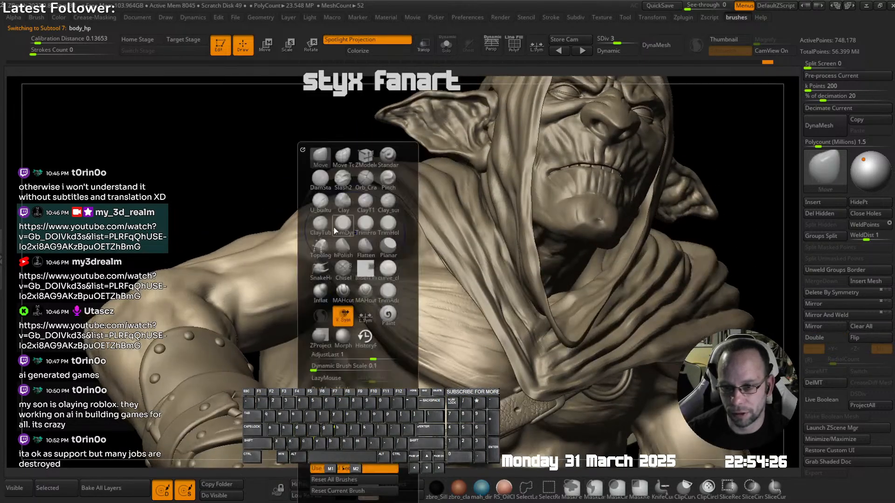
click(320, 208)
ctrl+right_drag(328, 247, 325, 284)
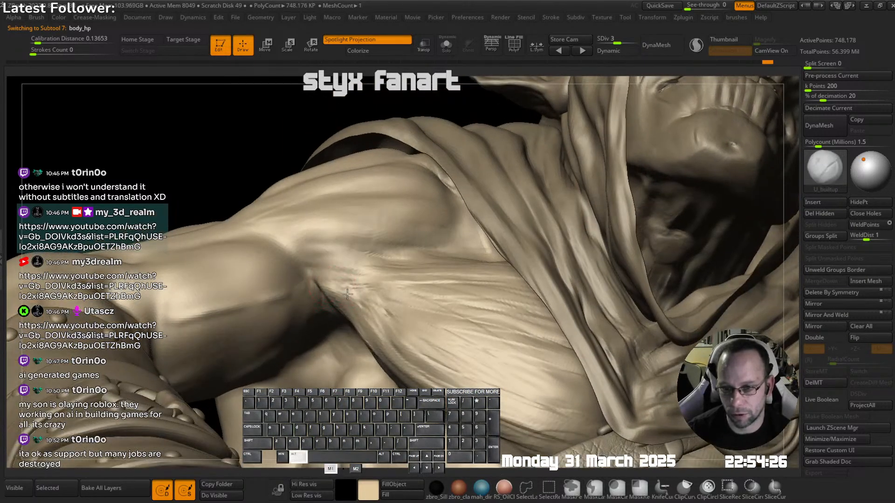
right_drag(467, 239, 447, 275)
ctrl+right_drag(447, 275, 346, 227)
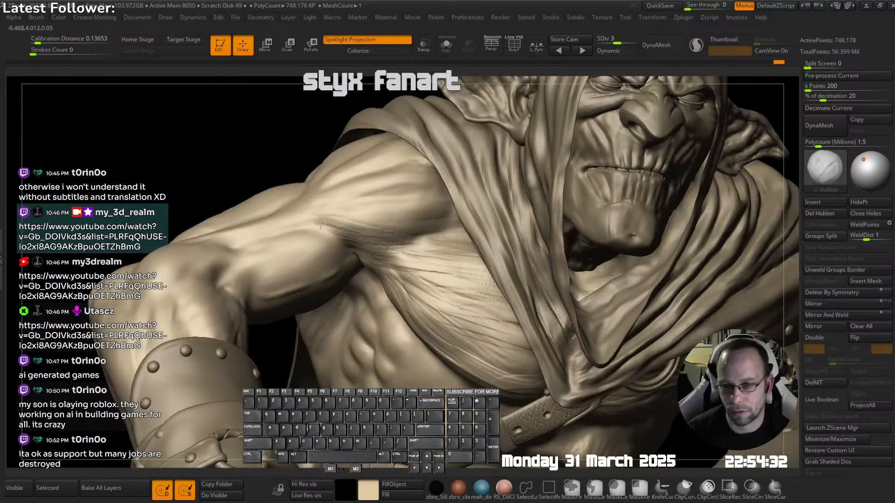
right_drag(400, 243, 359, 257)
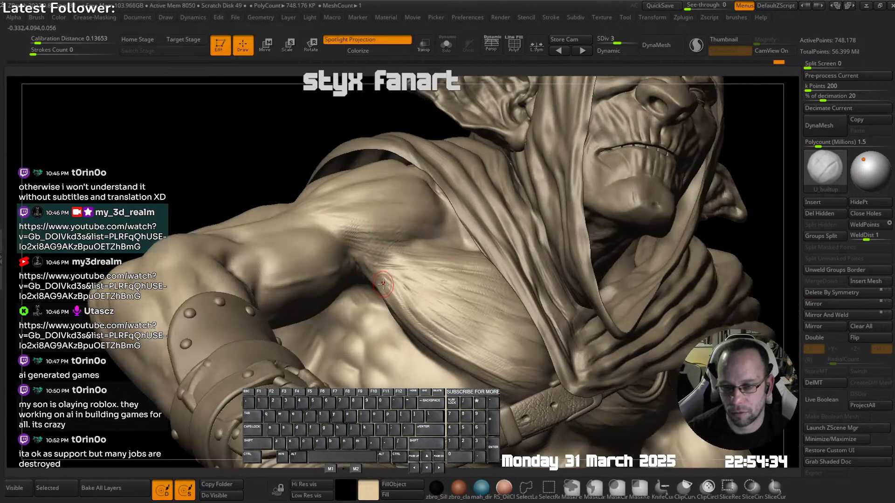
- Smooth the front of the right shoulder and isolate the body subtool from the cloak and armour
shift+drag(427, 226, 406, 233)
mouse_move(407, 235)
right_down()
mouse_move(456, 263)
mouse_move(396, 279)
mouse_move(429, 253)
mouse_move(359, 247)
mouse_move(380, 229)
right_up()
key(ctrl+shift+s)
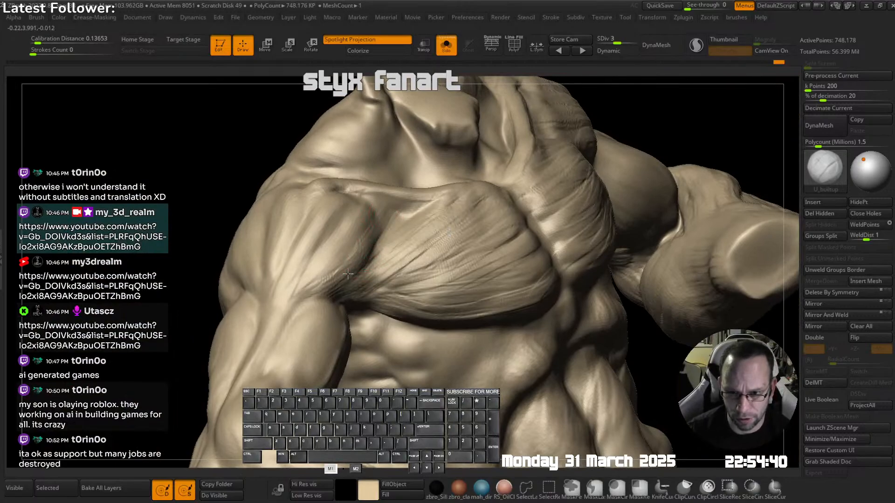
right_drag(348, 273, 372, 267)
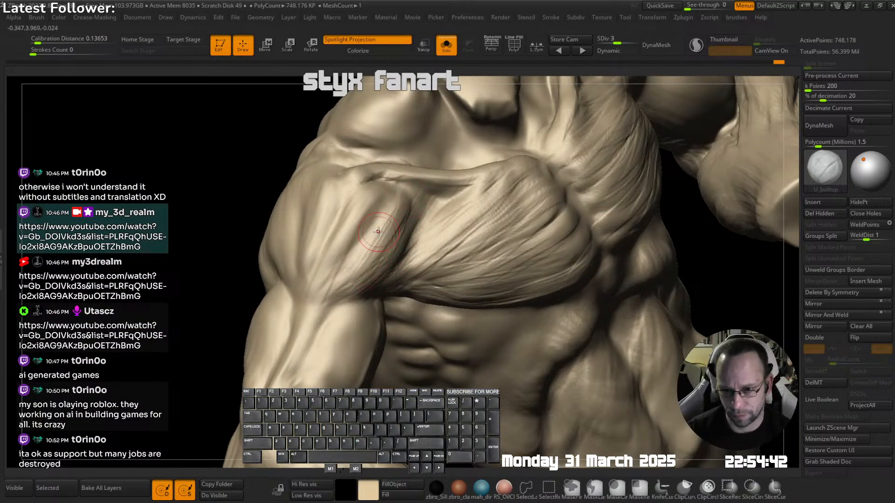
- Refine the fibres of the right deltoid and pectoral with U_buildup strokes and blend them with the Smooth brush
key(shift)
shift+drag(346, 290, 362, 282)
mouse_move(436, 237)
ctrl+right_down()
mouse_move(425, 233)
mouse_move(435, 229)
ctrl+right_up()
drag(436, 230, 473, 196)
drag(387, 268, 426, 234)
key(shift)
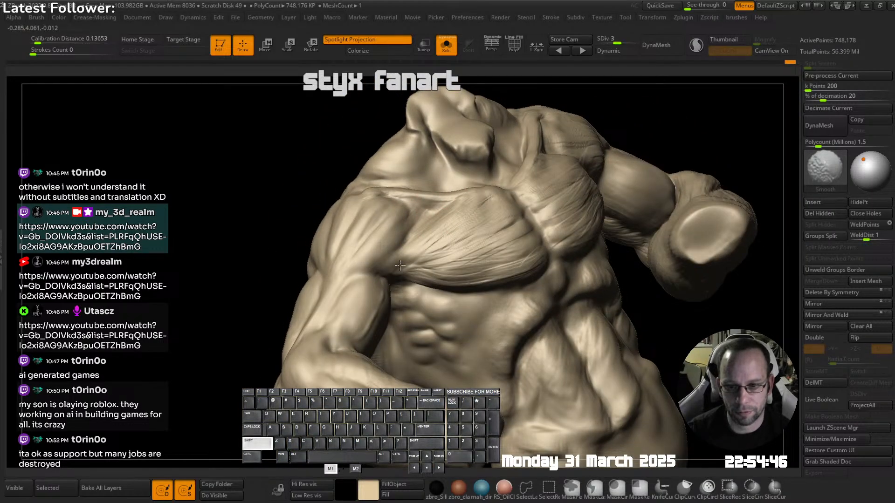
- Soften the muscle striations across both pectorals with the Smooth brush
mouse_move(463, 268)
right_down()
mouse_move(443, 279)
mouse_move(491, 275)
right_up()
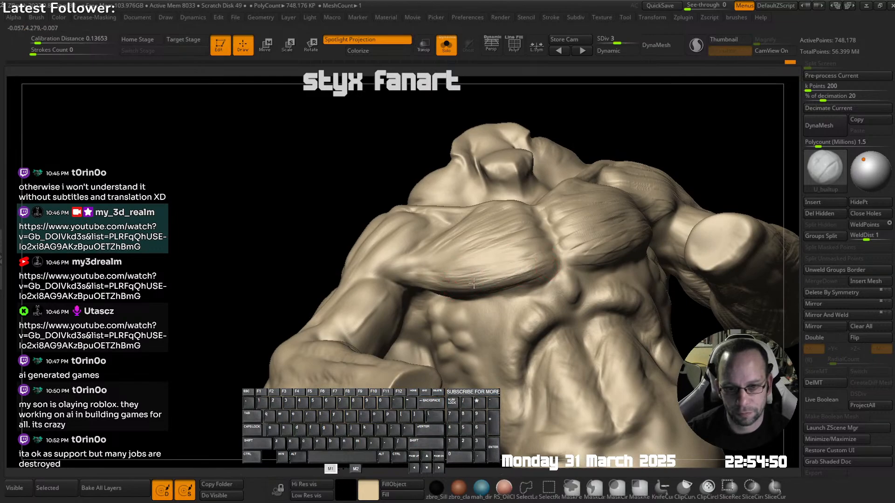
key(shift)
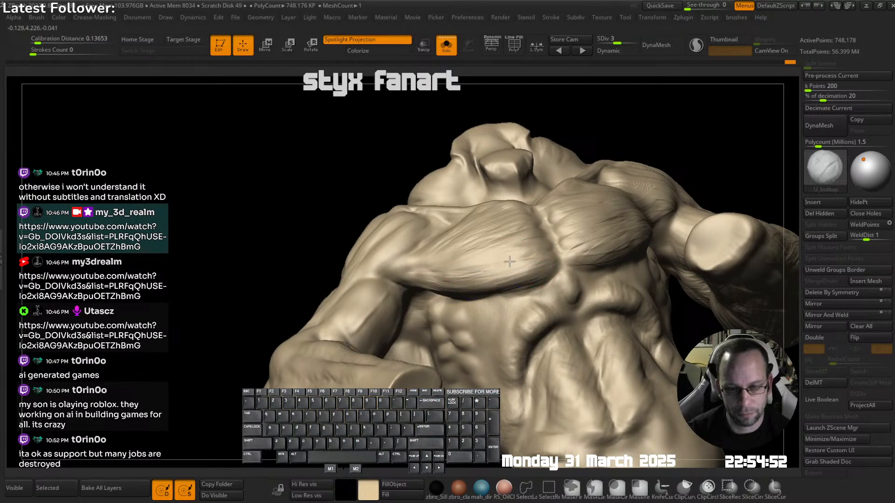
right_drag(450, 300, 444, 256)
key(shift)
shift+right_drag(455, 210, 535, 233)
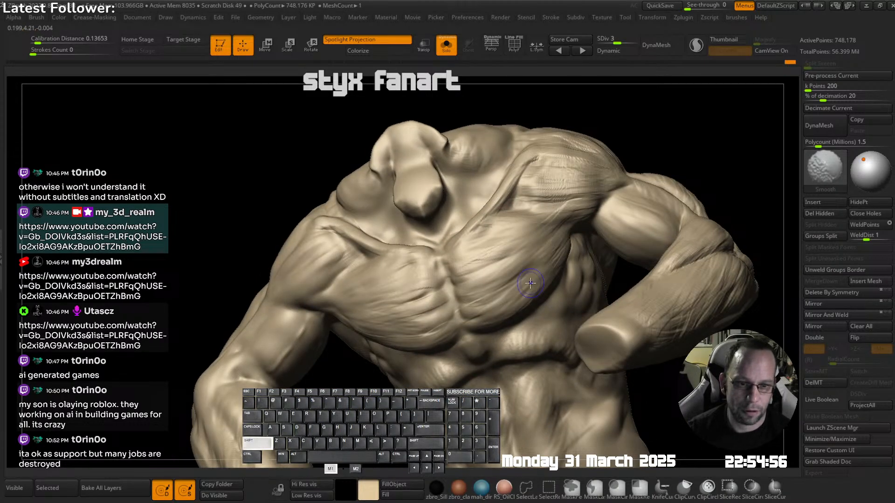
right_drag(530, 283, 557, 261)
mouse_move(570, 243)
shift+mouse_down()
mouse_move(572, 236)
mouse_move(555, 269)
shift+mouse_up()
mouse_move(580, 239)
right_down()
mouse_move(587, 224)
mouse_move(572, 221)
mouse_move(531, 235)
mouse_move(537, 260)
mouse_move(519, 273)
mouse_move(565, 250)
mouse_move(559, 266)
mouse_move(513, 206)
mouse_move(503, 238)
mouse_move(605, 294)
mouse_move(517, 260)
right_up()
- Adjust the contours of the left shoulder and arm with the Move brush
key(b)
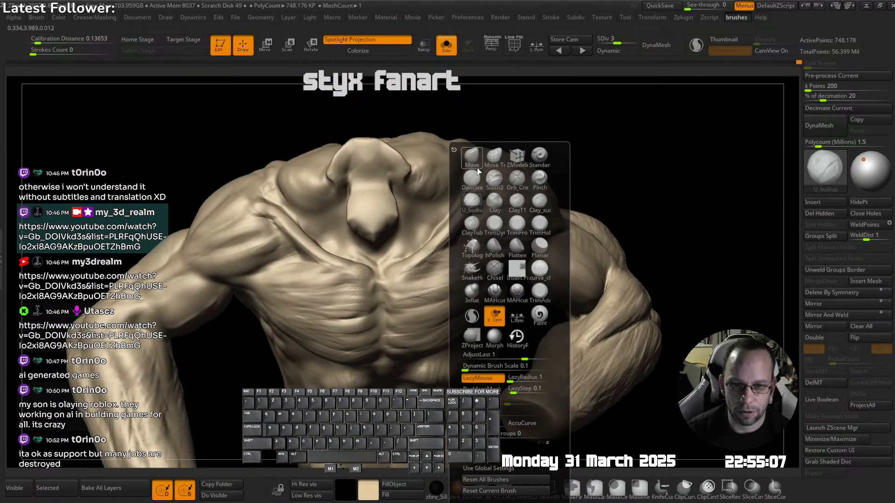
click(472, 158)
mouse_move(549, 94)
right_down()
mouse_move(515, 303)
mouse_move(500, 202)
mouse_move(512, 252)
mouse_move(481, 227)
mouse_move(488, 221)
mouse_move(443, 242)
mouse_move(415, 285)
mouse_move(571, 225)
mouse_move(538, 230)
mouse_move(567, 245)
mouse_move(534, 267)
right_up()
key(ctrl)
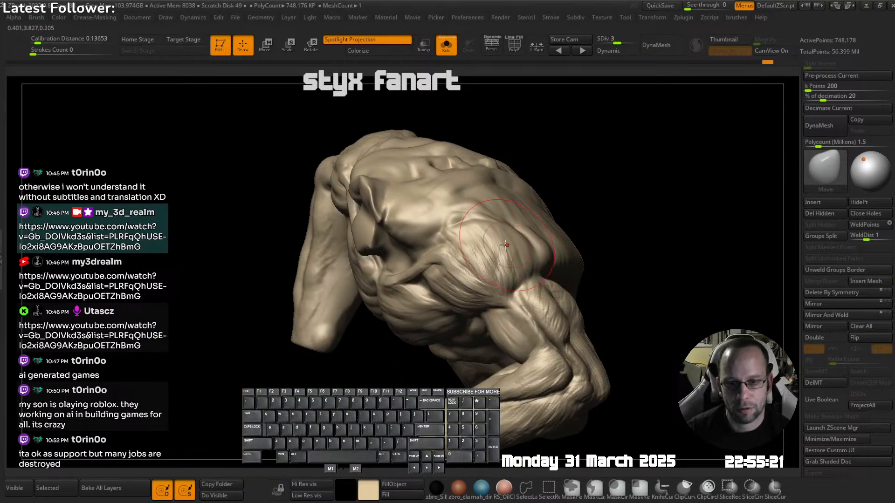
right_drag(507, 237, 484, 231)
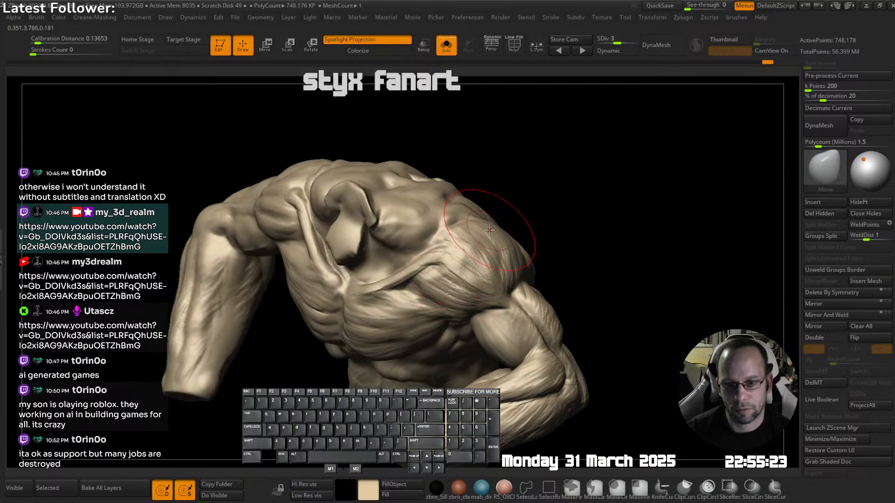
mouse_move(438, 279)
right_down()
mouse_move(429, 289)
mouse_move(456, 287)
mouse_move(461, 196)
mouse_move(452, 261)
right_up()
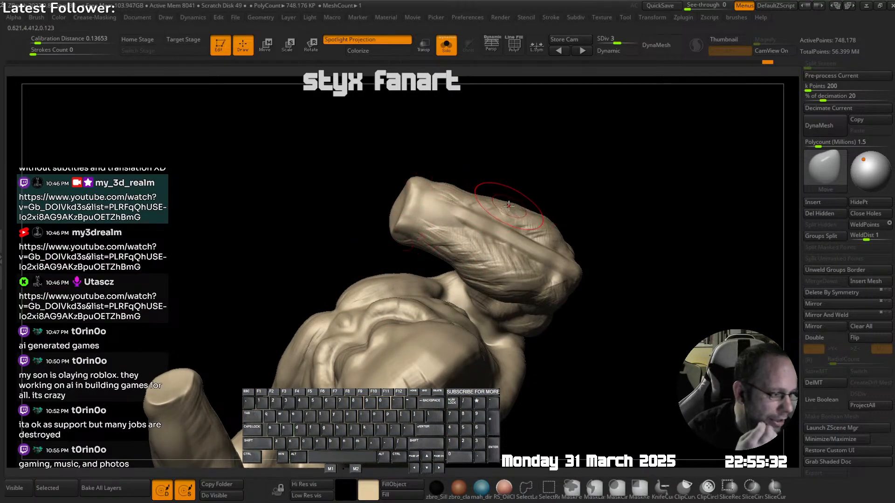
mouse_move(523, 199)
right_down()
mouse_move(557, 303)
mouse_move(435, 245)
mouse_move(420, 227)
right_up()
- Stroke muscle fibres onto the left shoulder with a resized U_buildup brush
key(shift)
key(b)
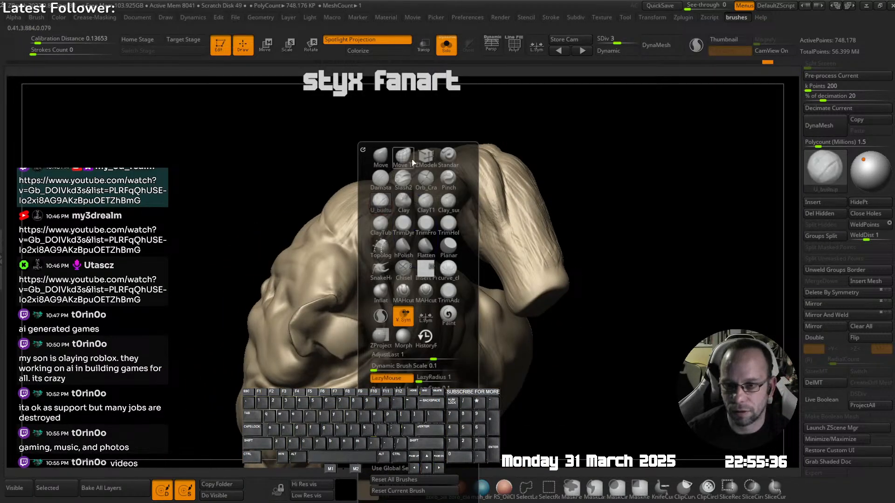
click(383, 169)
right_drag(421, 203, 435, 275)
right_drag(397, 197, 392, 233)
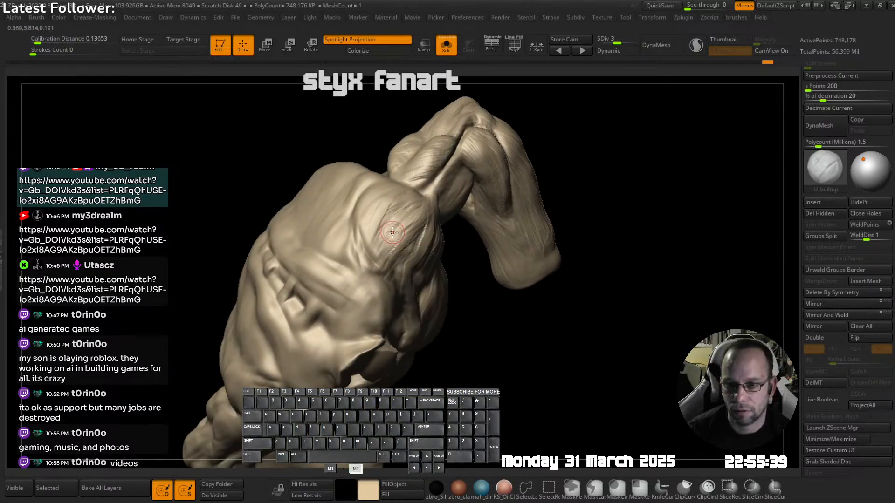
key(s)
mouse_move(374, 200)
mouse_down()
mouse_move(401, 182)
mouse_move(379, 180)
mouse_up()
click(387, 197)
drag(347, 244, 372, 210)
- Define the fibre bundles on the front and side of the left deltoid, resizing the U_buildup brush
mouse_move(403, 217)
right_down()
mouse_move(410, 252)
mouse_move(413, 236)
right_up()
mouse_move(436, 268)
right_down()
mouse_move(432, 245)
mouse_move(441, 256)
mouse_move(409, 252)
mouse_move(410, 226)
mouse_move(408, 242)
right_up()
key(s)
click(403, 275)
mouse_move(400, 279)
right_down()
mouse_move(364, 282)
mouse_move(369, 297)
mouse_move(390, 299)
mouse_move(383, 270)
right_up()
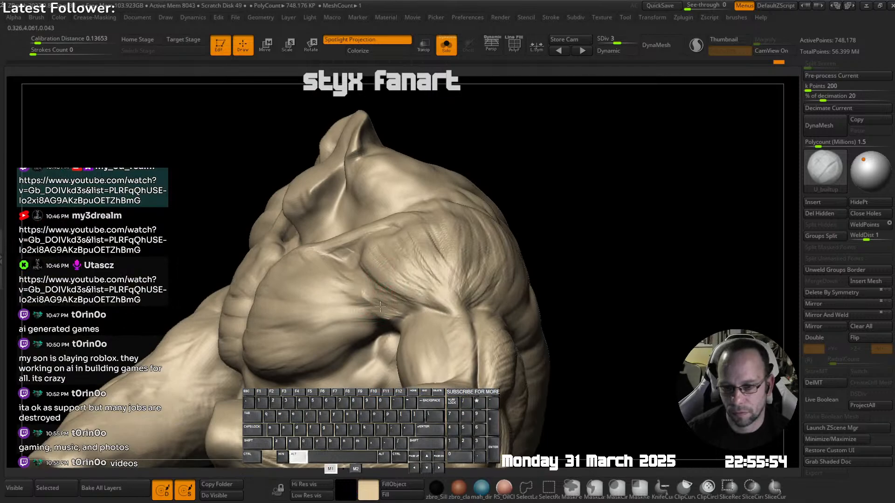
right_drag(380, 307, 396, 236)
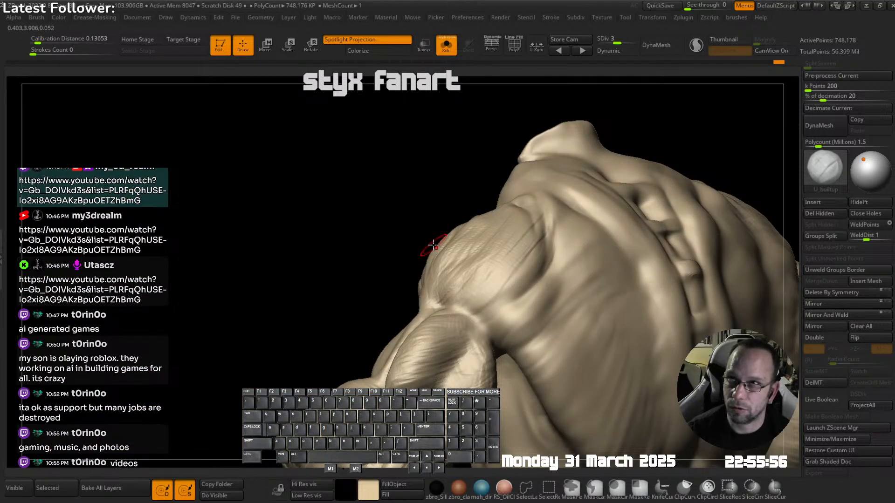
right_drag(422, 264, 466, 266)
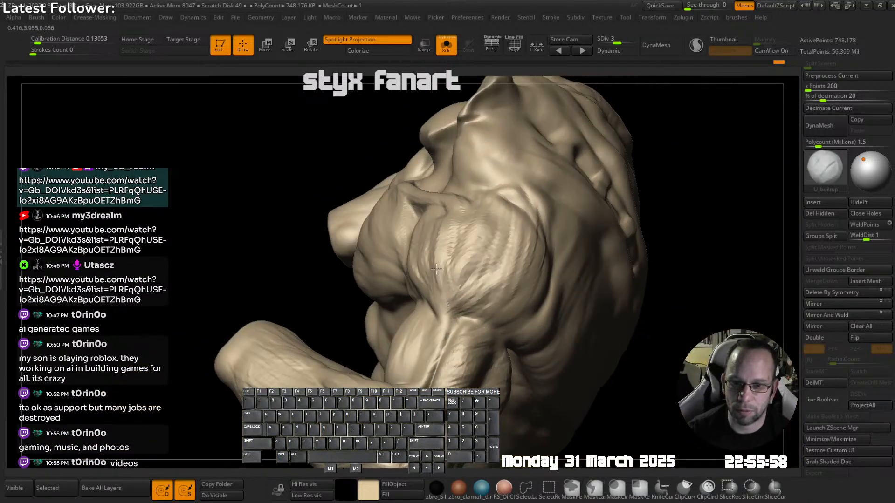
right_drag(382, 266, 422, 256)
key(s)
drag(421, 256, 426, 256)
mouse_move(425, 256)
right_down()
mouse_move(392, 239)
mouse_move(397, 264)
right_up()
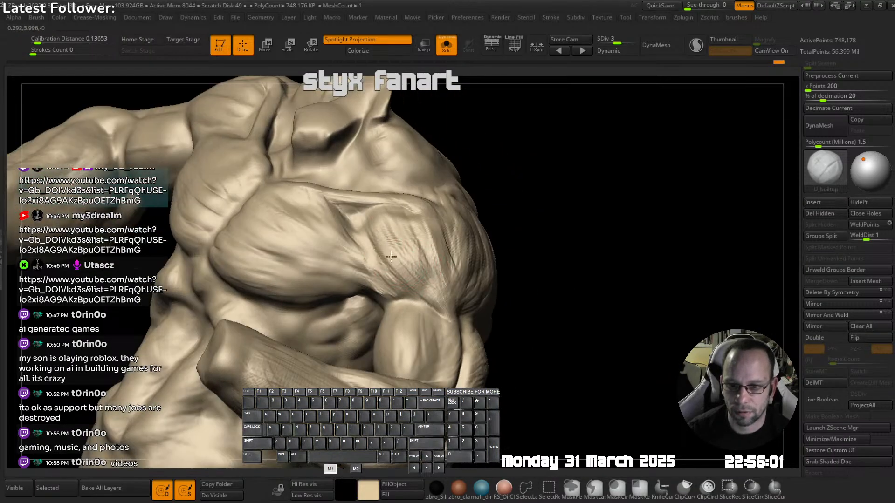
- Sculpt the muscle fibres running from the left pectoral into the armpit beneath the deltoid
mouse_move(435, 290)
right_down()
mouse_move(386, 290)
mouse_move(407, 249)
mouse_move(418, 249)
mouse_move(407, 238)
mouse_move(407, 269)
mouse_move(409, 255)
right_up()
mouse_move(413, 252)
alt+mouse_down()
mouse_move(364, 251)
mouse_move(343, 228)
alt+mouse_up()
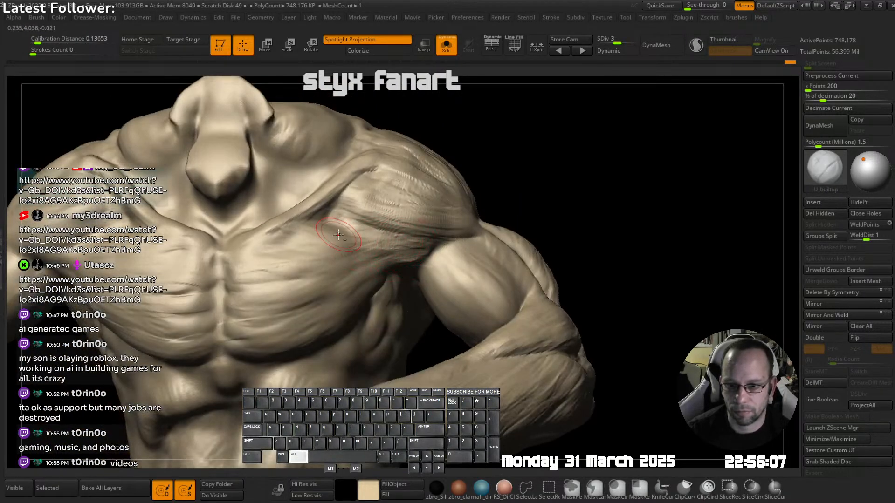
right_drag(410, 246, 449, 244)
drag(406, 303, 388, 318)
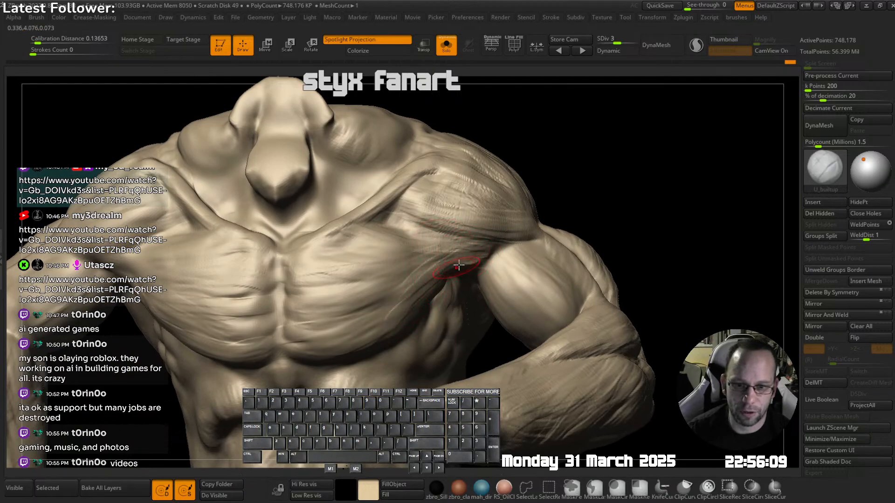
drag(320, 282, 317, 275)
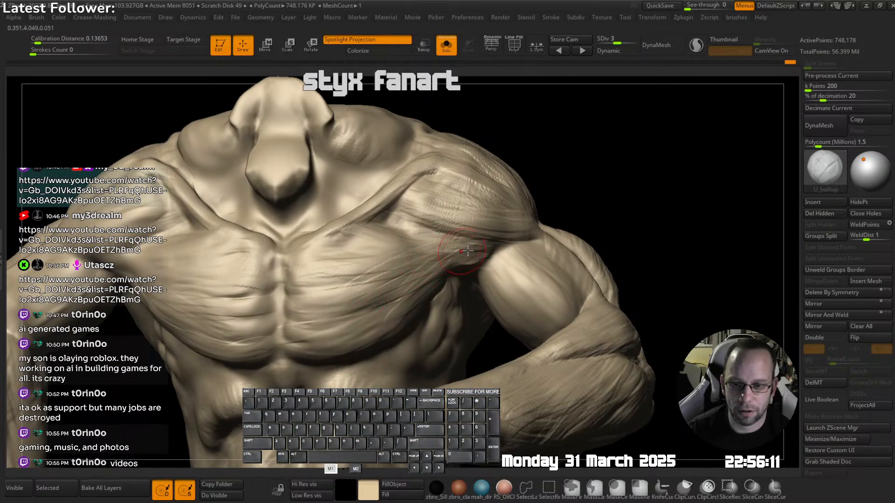
- Reshape the transition between the left pectoral and shoulder with a resized Move brush
ctrl+right_drag(459, 267, 456, 233)
mouse_move(457, 233)
alt+right_down()
mouse_move(449, 229)
mouse_move(473, 216)
mouse_move(488, 224)
mouse_move(487, 198)
alt+right_up()
mouse_move(487, 198)
ctrl+right_down()
mouse_move(484, 210)
mouse_move(482, 201)
ctrl+right_up()
right_click(480, 193)
click(447, 155)
right_drag(550, 204, 497, 233)
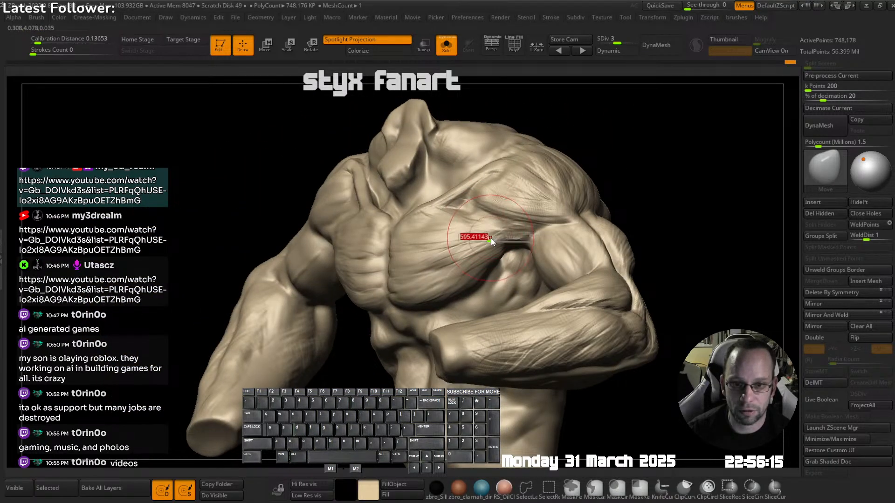
mouse_move(496, 233)
mouse_down()
mouse_move(494, 221)
mouse_move(515, 212)
mouse_up()
mouse_move(527, 214)
right_down()
mouse_move(497, 195)
mouse_move(490, 254)
mouse_move(469, 268)
mouse_move(468, 226)
mouse_move(489, 206)
mouse_move(479, 214)
right_up()
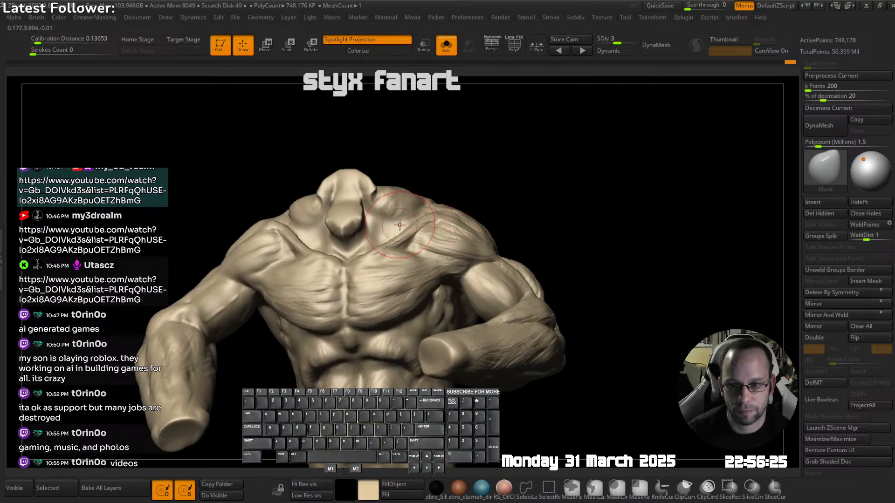
- Examine the shoulder and back forms of the isolated body from the front and rear
alt+right_drag(255, 240, 381, 252)
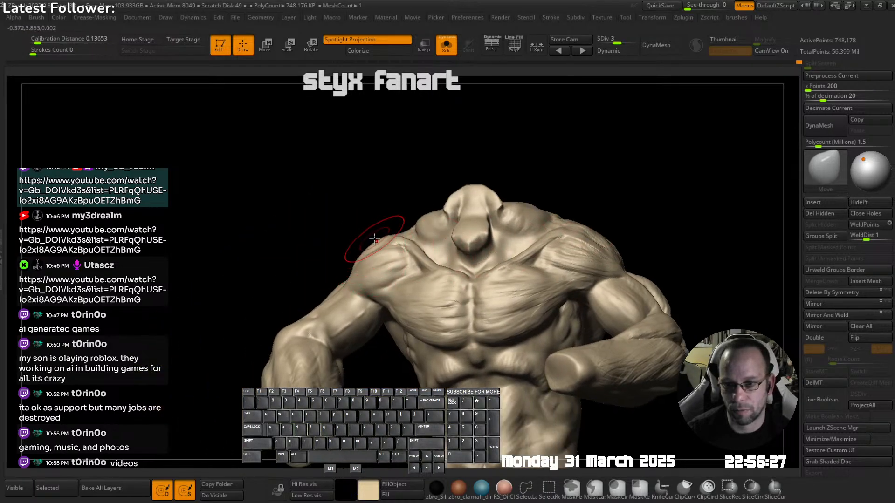
mouse_move(429, 222)
right_down()
mouse_move(463, 232)
mouse_move(443, 233)
mouse_move(471, 186)
right_up()
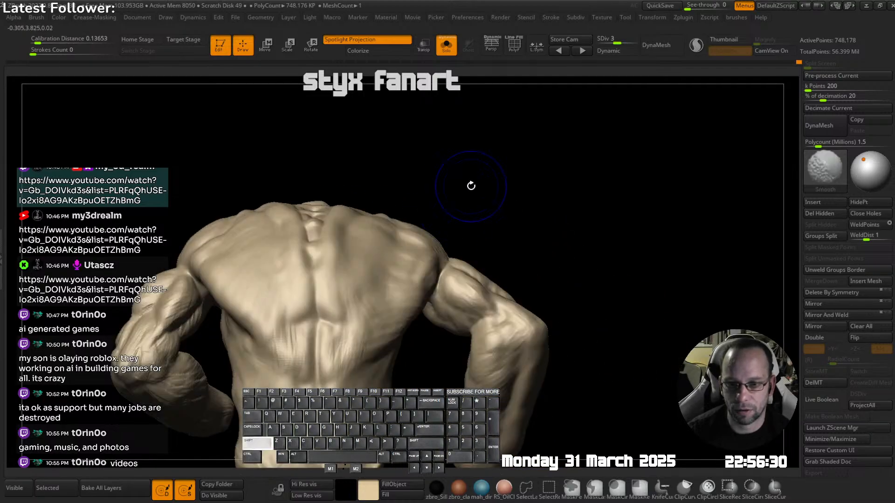
right_drag(404, 250, 407, 270)
mouse_move(407, 270)
alt+right_down()
mouse_move(527, 247)
mouse_move(508, 289)
alt+right_up()
mouse_move(350, 207)
shift+mouse_down()
mouse_move(324, 218)
mouse_move(353, 226)
shift+mouse_up()
mouse_move(466, 228)
right_down()
mouse_move(422, 242)
mouse_move(420, 254)
mouse_move(446, 213)
right_up()
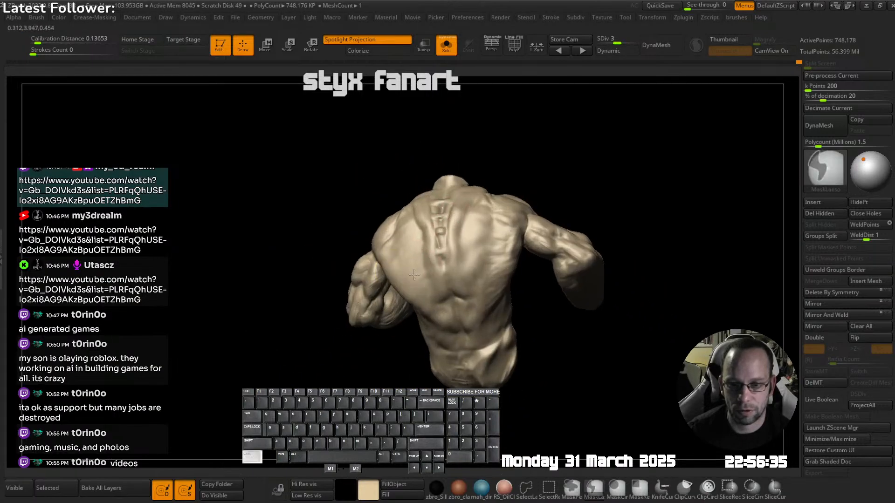
right_drag(448, 224, 411, 236)
- Sculpt muscle fibres on the left side of the back below the shoulder blade with the U_buildup brush
key(b)
click(351, 211)
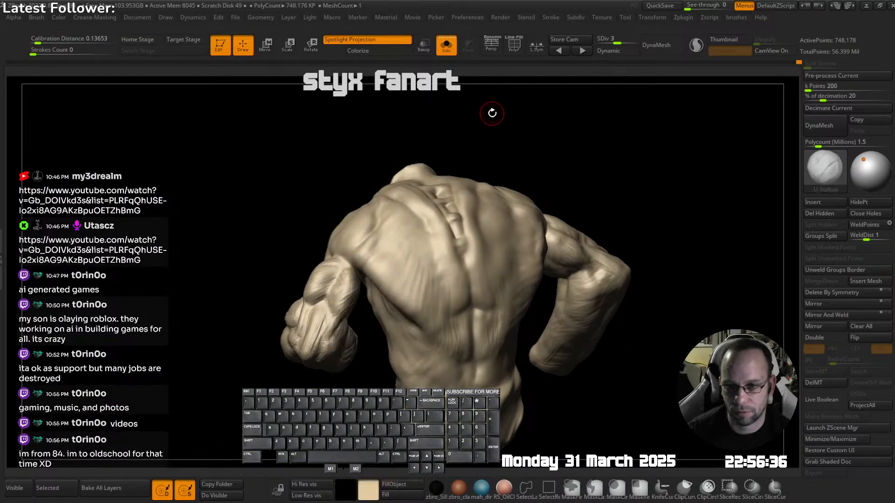
right_drag(492, 113, 415, 186)
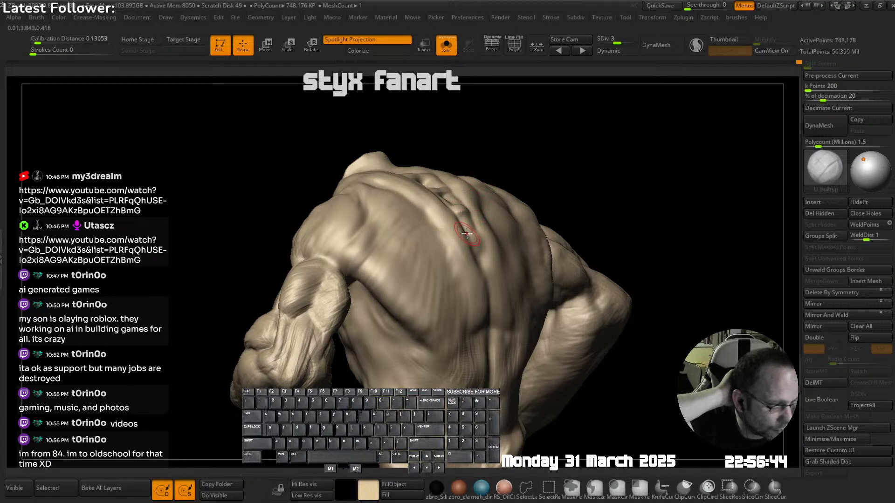
mouse_move(426, 212)
right_down()
mouse_move(440, 234)
mouse_move(384, 240)
mouse_move(355, 266)
mouse_move(406, 263)
right_up()
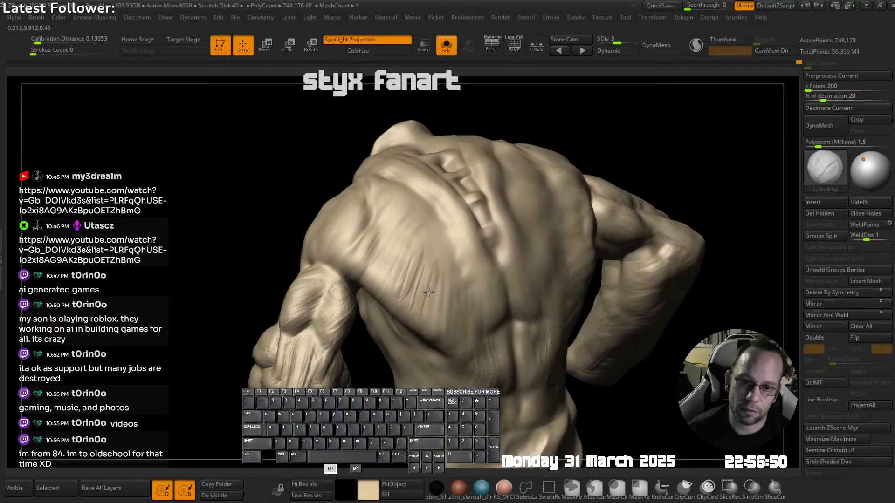
- Sculpt matching muscle fibres along the right side of the back from the lower ribs up toward the armpit
right_drag(475, 307, 556, 304)
mouse_move(531, 271)
mouse_down()
mouse_move(544, 323)
mouse_move(550, 314)
mouse_up()
drag(541, 267, 558, 311)
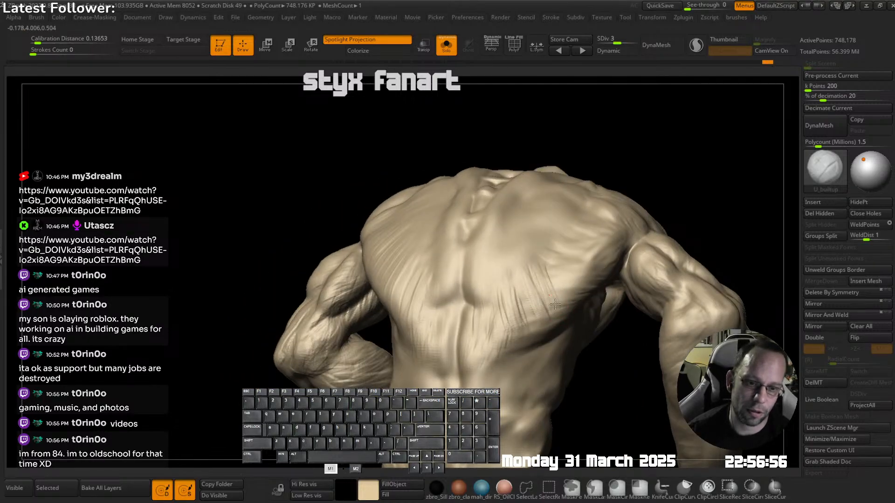
right_drag(554, 299, 535, 263)
drag(545, 267, 560, 295)
drag(550, 247, 582, 280)
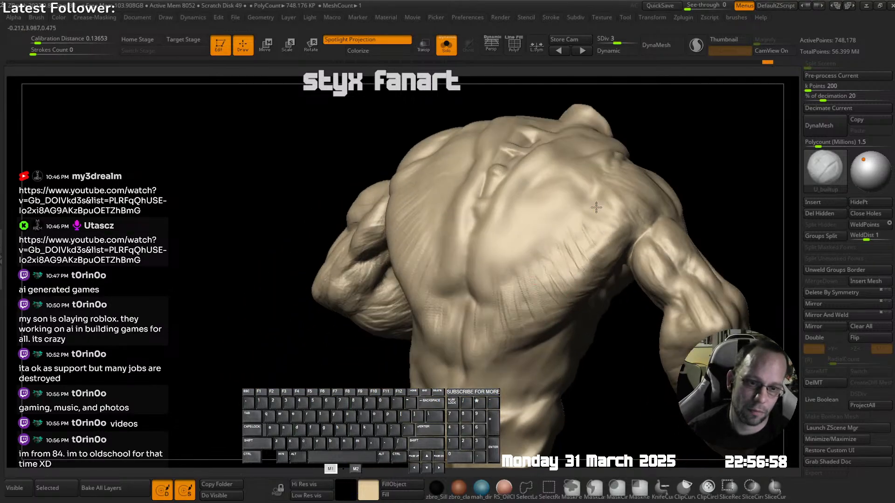
drag(596, 207, 613, 232)
- Extend the fibres behind the left shoulder and blend the back striations with the Smooth brush
ctrl+right_drag(677, 200, 673, 176)
shift+right_drag(674, 176, 643, 194)
mouse_move(488, 227)
ctrl+right_down()
mouse_move(471, 247)
mouse_move(447, 223)
ctrl+right_up()
drag(447, 222, 459, 202)
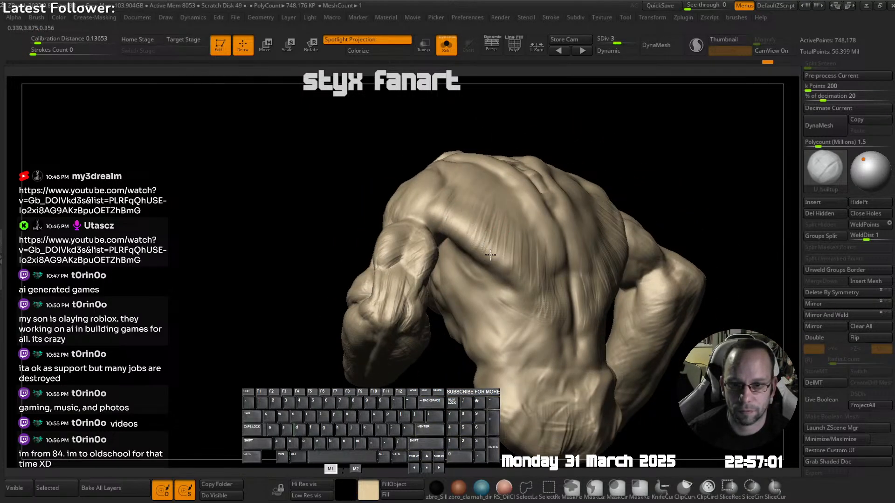
ctrl+right_drag(523, 277, 518, 255)
right_drag(518, 255, 550, 261)
mouse_move(546, 283)
shift+mouse_down()
mouse_move(543, 293)
mouse_move(577, 282)
shift+mouse_up()
- Adjust the back of the character's left shoulder with the Move brush and bring back the full figure
alt+right_drag(582, 237, 539, 266)
mouse_move(484, 280)
right_down()
mouse_move(528, 254)
mouse_move(517, 259)
mouse_move(521, 284)
mouse_move(531, 236)
mouse_move(585, 228)
right_up()
key(space)
click(545, 242)
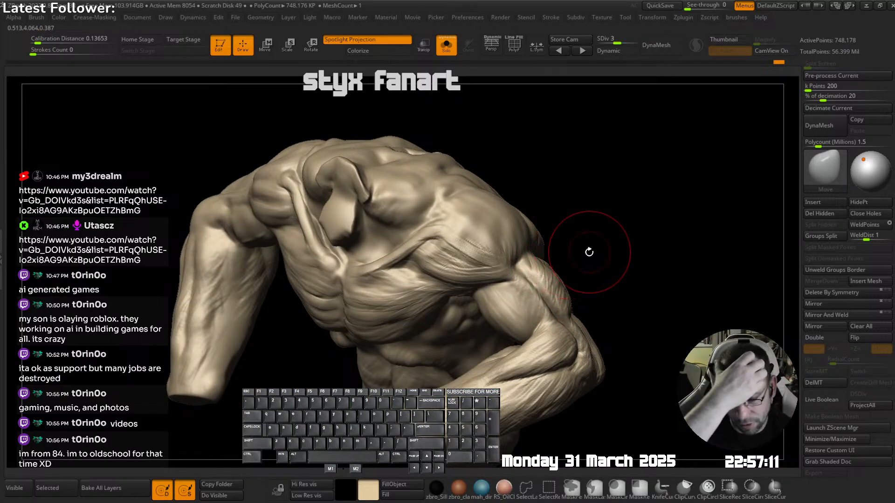
mouse_move(570, 238)
right_down()
mouse_move(577, 320)
mouse_move(555, 256)
mouse_move(443, 255)
mouse_move(459, 216)
right_up()
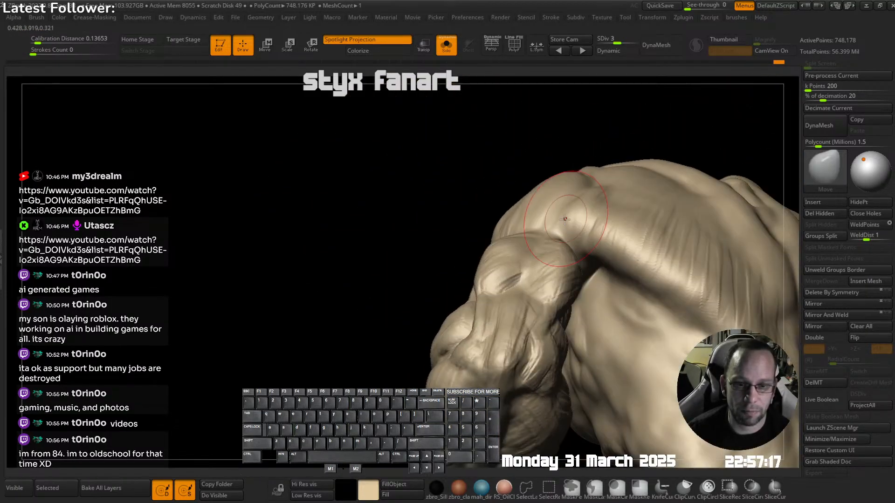
drag(534, 241, 535, 240)
mouse_move(537, 239)
right_down()
mouse_move(572, 234)
mouse_move(591, 269)
mouse_move(564, 217)
mouse_move(583, 243)
right_up()
key(alt+s)
alt+right_drag(326, 228, 527, 245)
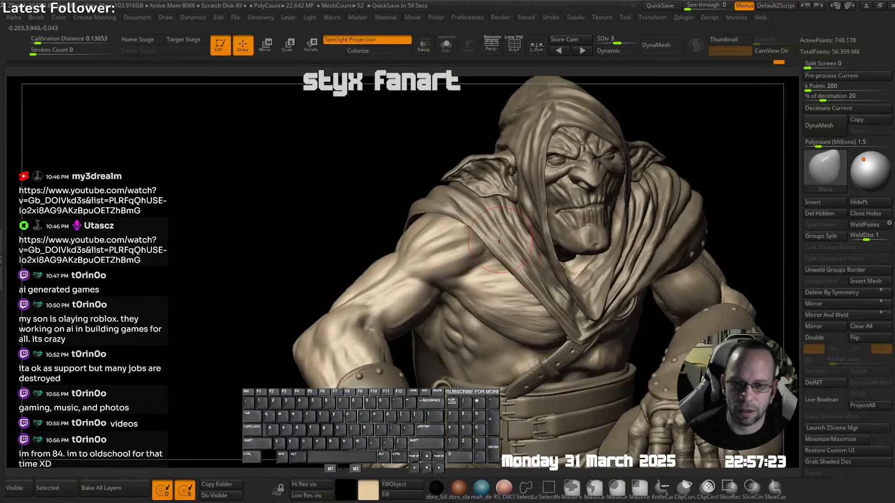
- Isolate the body and carve muscle fibres into the front of the right deltoid with the U_buildup brush
key(alt+s)
key(ctrl+space)
click(444, 203)
ctrl+right_drag(503, 168, 477, 259)
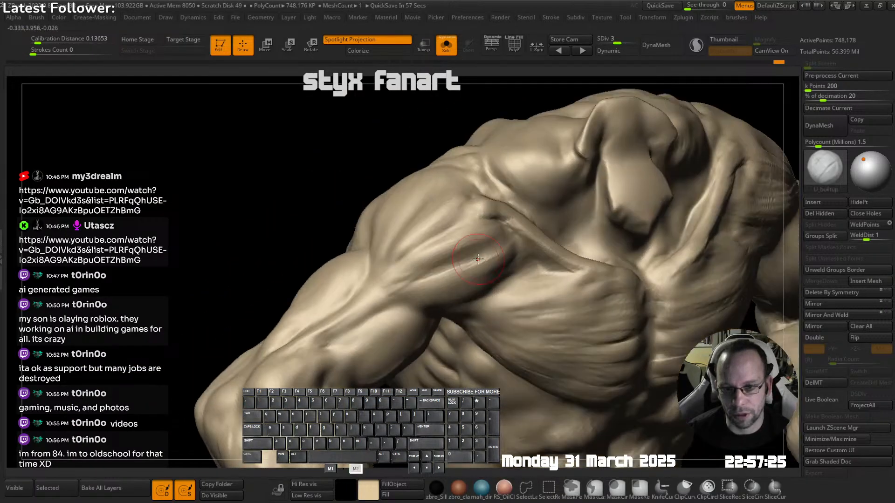
mouse_move(409, 276)
mouse_down()
mouse_move(482, 215)
mouse_move(466, 242)
mouse_move(489, 224)
mouse_move(409, 274)
mouse_up()
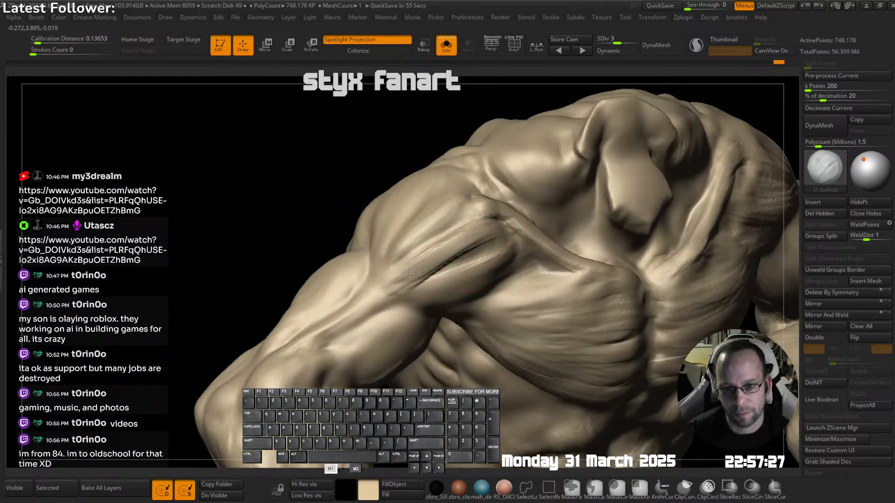
right_drag(466, 200, 410, 170)
right_drag(392, 201, 447, 226)
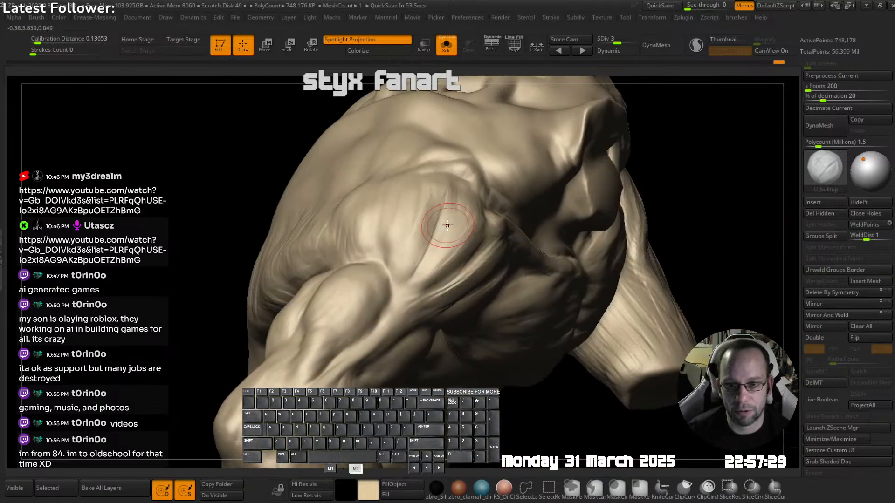
- Sculpt fibres running down the outer side of the right deltoid and soften them with the Smooth brush
drag(422, 186, 397, 253)
mouse_move(384, 208)
mouse_down()
mouse_move(379, 250)
mouse_move(366, 252)
mouse_up()
mouse_move(449, 191)
mouse_down()
mouse_move(421, 260)
mouse_move(449, 212)
mouse_up()
mouse_move(446, 206)
ctrl+right_down()
mouse_move(425, 239)
mouse_move(443, 235)
ctrl+right_up()
shift+drag(442, 247, 450, 282)
- Deepen the fibres along the lower front of the right deltoid toward the upper arm
mouse_move(449, 282)
right_down()
mouse_move(475, 288)
mouse_move(527, 186)
mouse_move(529, 261)
right_up()
drag(524, 269, 441, 296)
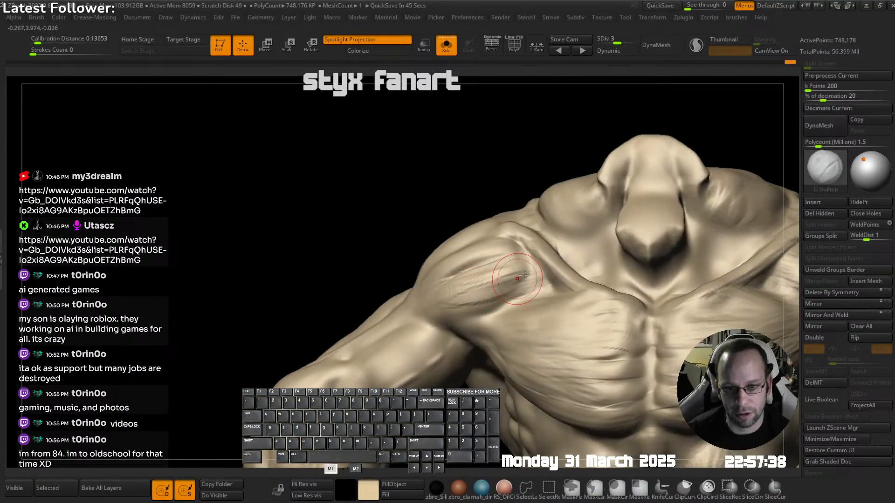
right_drag(523, 277, 474, 254)
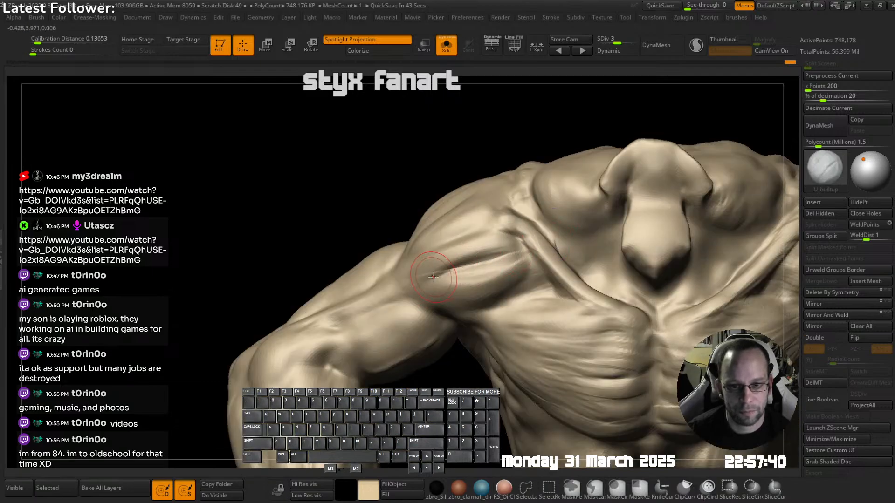
right_drag(433, 277, 476, 262)
drag(492, 277, 450, 298)
ctrl+right_drag(466, 293, 494, 228)
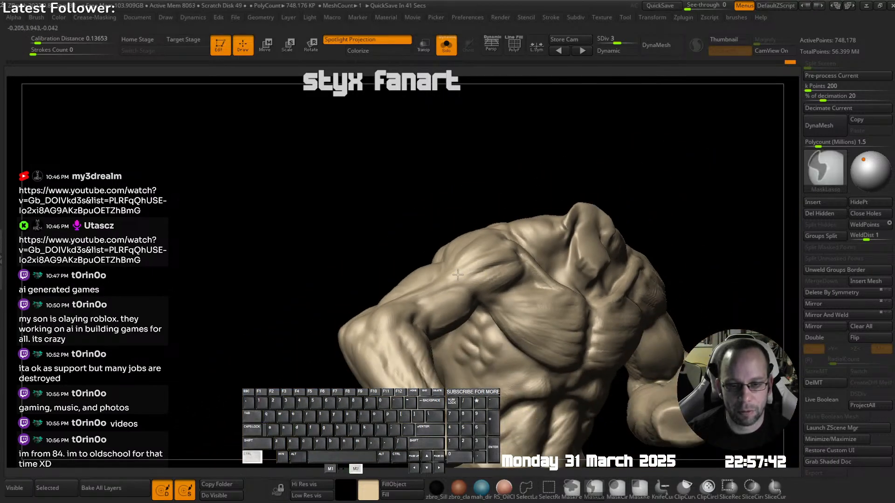
- Carve matching muscle fibres into the front of the left deltoid beside the collarbone
mouse_move(578, 240)
shift+right_down()
mouse_move(550, 226)
mouse_move(411, 222)
shift+right_up()
alt+right_drag(544, 265, 511, 285)
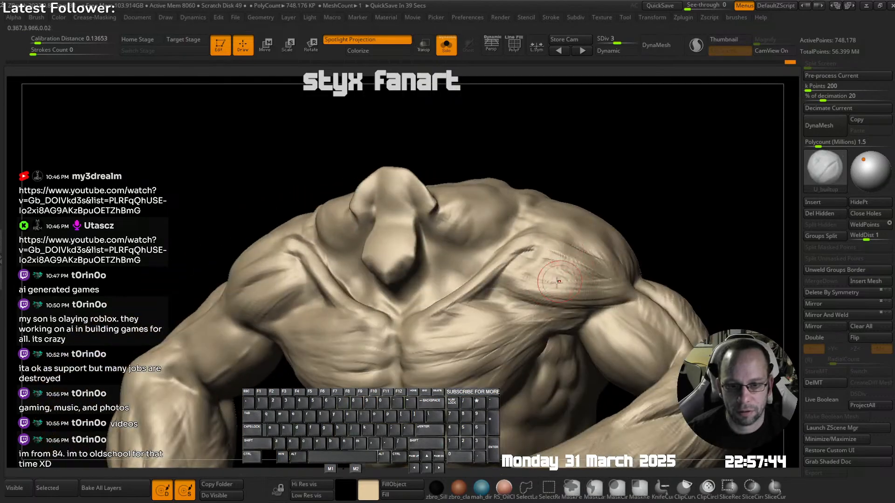
alt+drag(537, 291, 544, 281)
mouse_move(554, 268)
alt+right_down()
mouse_move(526, 257)
mouse_move(533, 284)
alt+right_up()
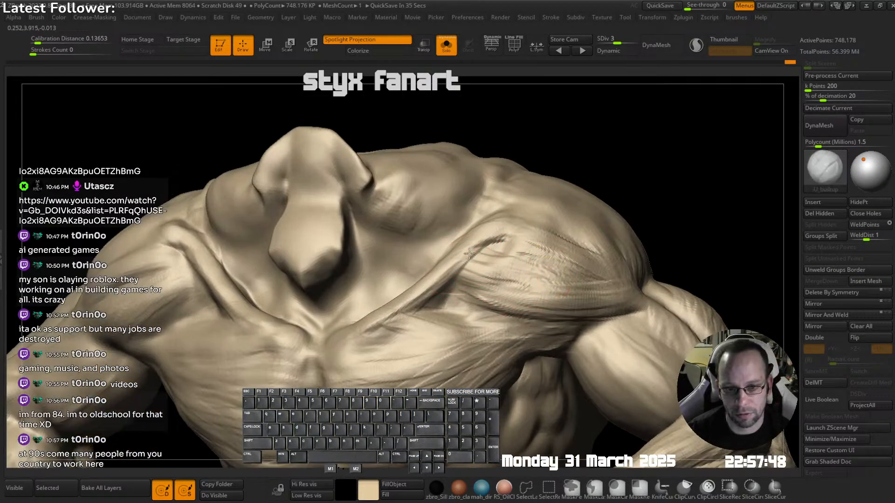
right_drag(469, 253, 476, 233)
mouse_move(520, 280)
mouse_down()
mouse_move(539, 298)
mouse_move(562, 296)
mouse_up()
ctrl+right_drag(579, 267, 588, 244)
right_drag(588, 270, 559, 302)
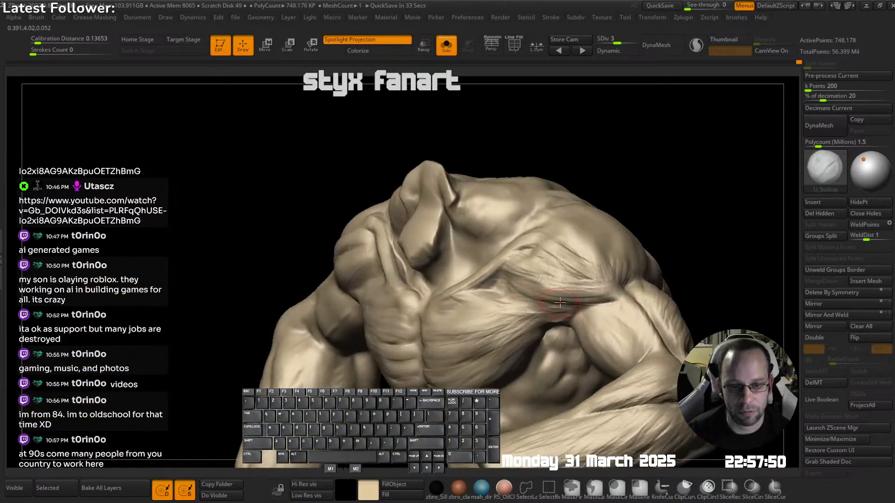
- Carve the transition below the left deltoid and extend the fibres across the outer left chest near the armpit
alt+drag(549, 300, 560, 291)
right_drag(591, 282, 567, 321)
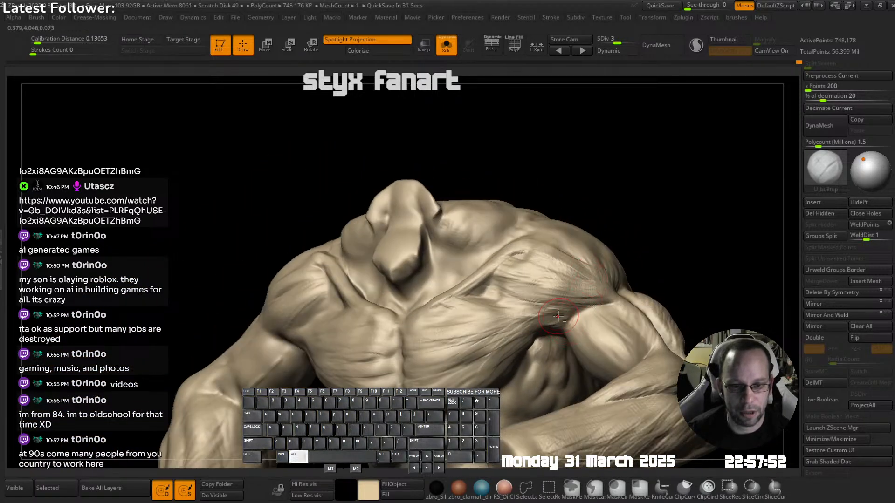
alt+drag(558, 316, 532, 332)
mouse_move(536, 326)
ctrl+right_down()
mouse_move(545, 300)
mouse_move(541, 317)
ctrl+right_up()
drag(540, 318, 517, 337)
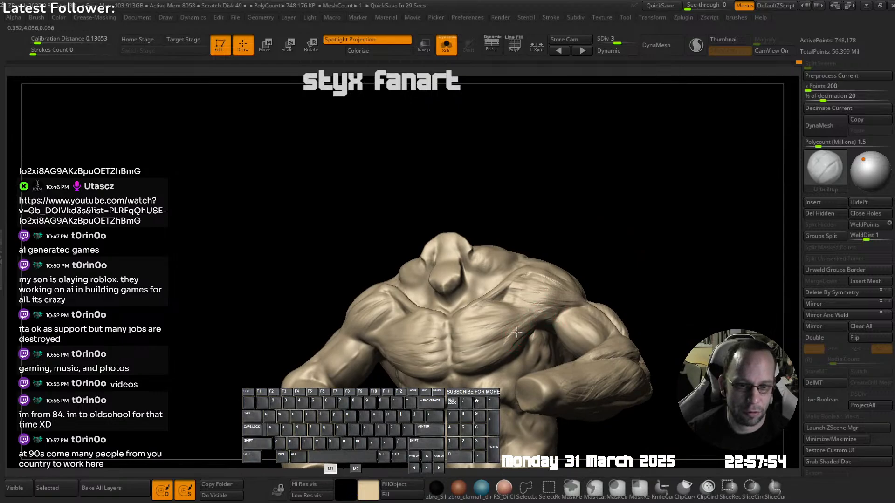
ctrl+right_drag(516, 333, 511, 343)
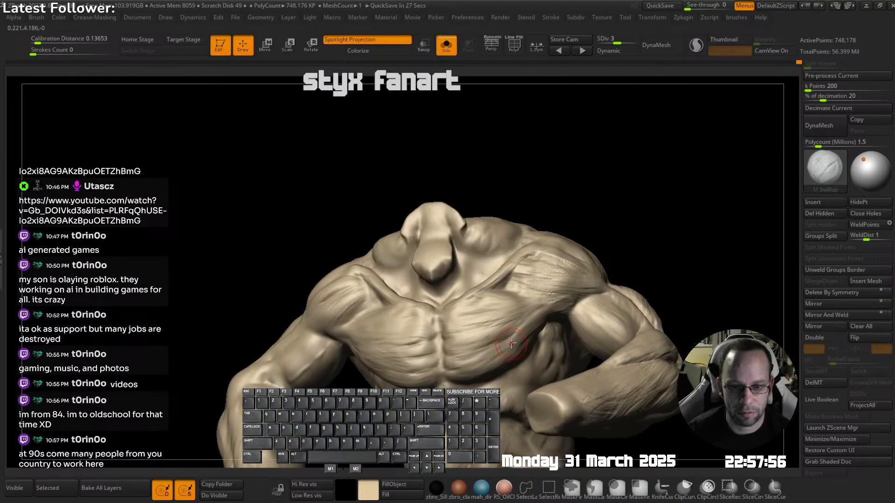
drag(519, 330, 496, 346)
- Bring back the full figure and examine how the muscled shoulders sit with the cloak
right_drag(546, 309, 594, 294)
ctrl+right_drag(594, 294, 567, 303)
mouse_move(505, 290)
right_down()
mouse_move(536, 275)
mouse_move(543, 290)
mouse_move(536, 306)
mouse_move(507, 283)
right_up()
key(s)
alt+right_drag(506, 282, 478, 242)
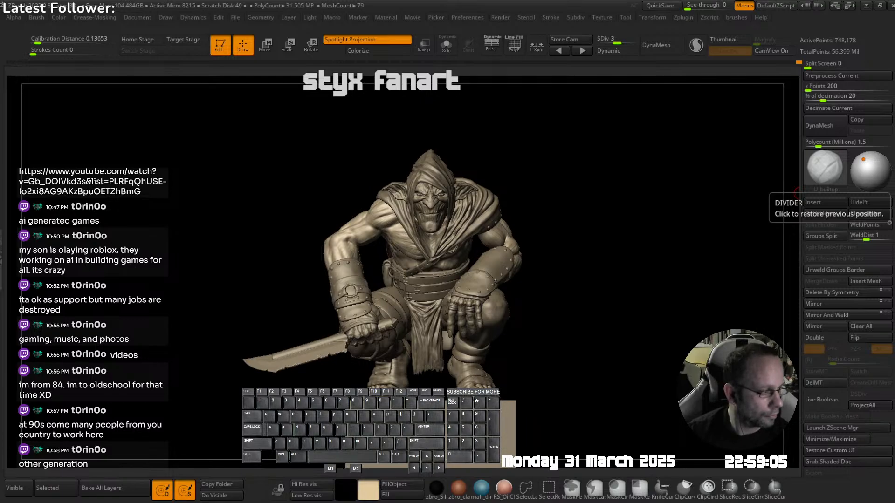
right_drag(494, 233, 412, 219)
- Refine the right deltoid fibres beside the cloak edge with the full figure visible
drag(425, 213, 423, 214)
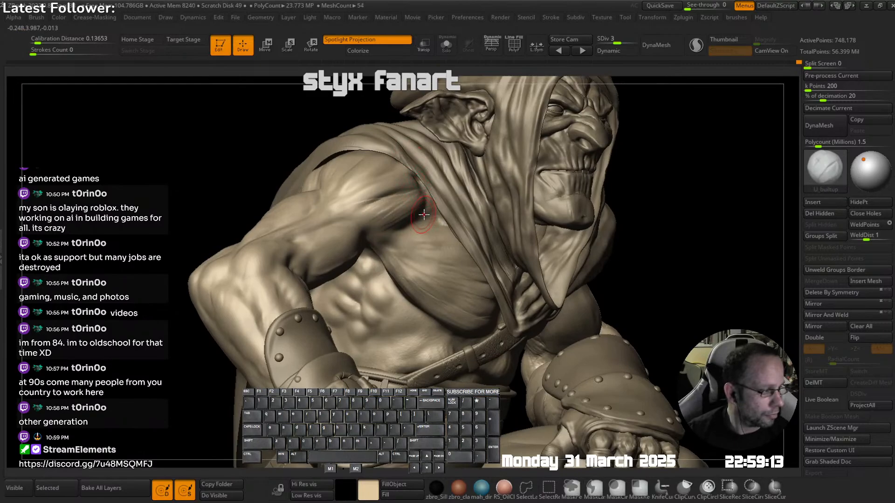
right_drag(382, 201, 362, 232)
drag(379, 230, 366, 211)
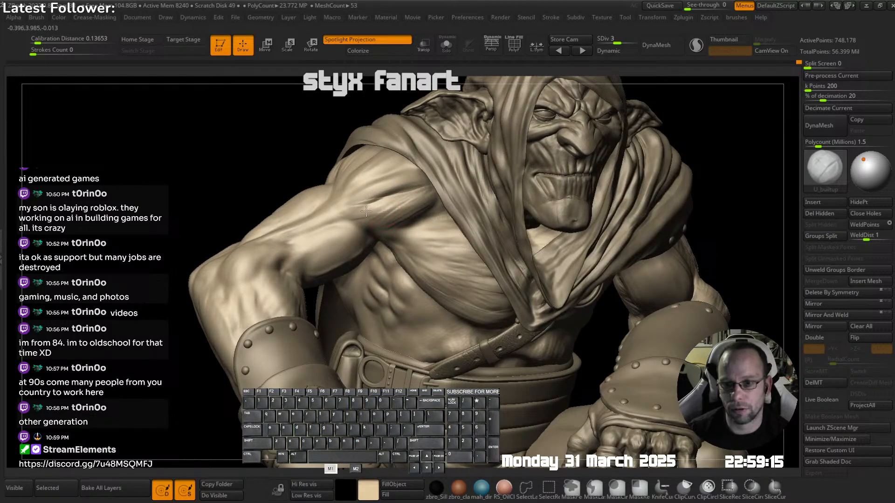
right_drag(398, 222, 427, 161)
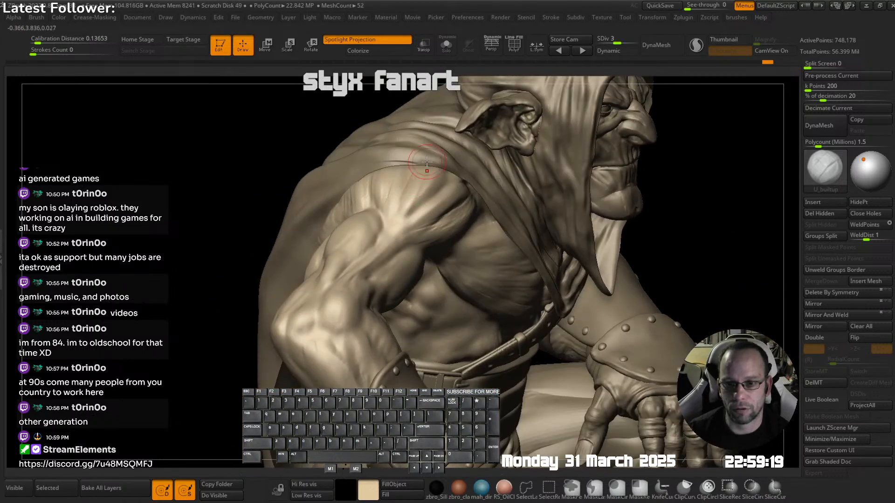
drag(400, 201, 408, 189)
- Isolate the body, sculpt finer striations over the side of the right deltoid and blend them with the Smooth brush
key(s)
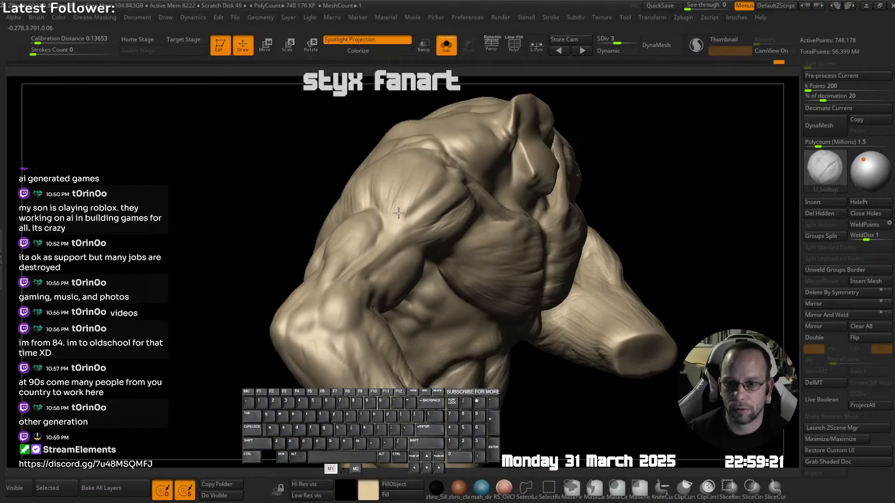
right_drag(399, 213, 406, 226)
drag(418, 209, 412, 218)
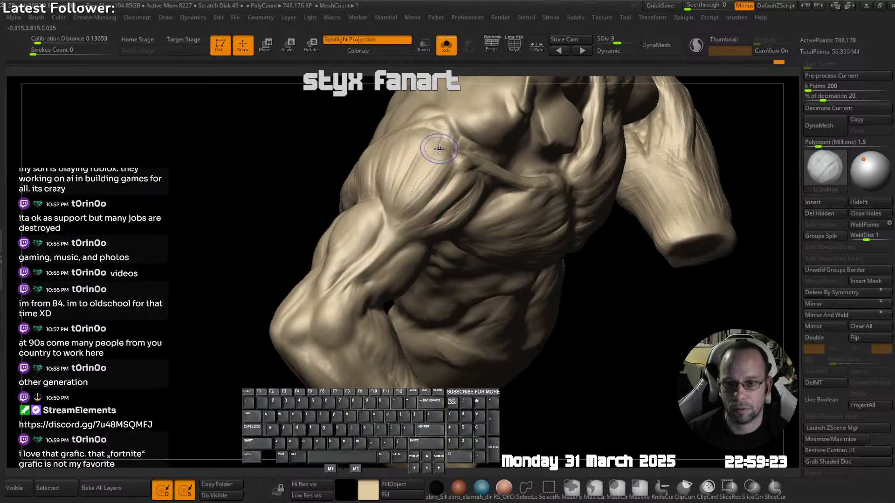
shift+drag(443, 146, 409, 225)
drag(450, 158, 444, 190)
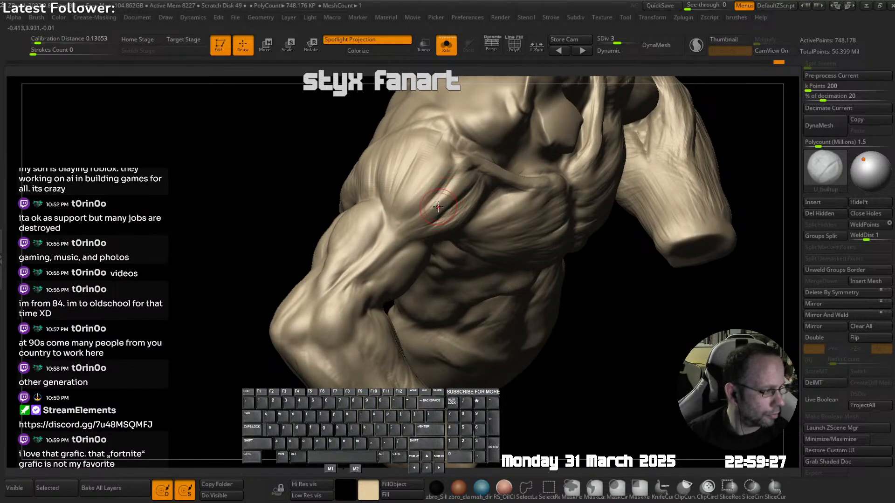
mouse_move(441, 223)
right_down()
mouse_move(454, 189)
mouse_move(421, 159)
right_up()
drag(420, 158, 422, 210)
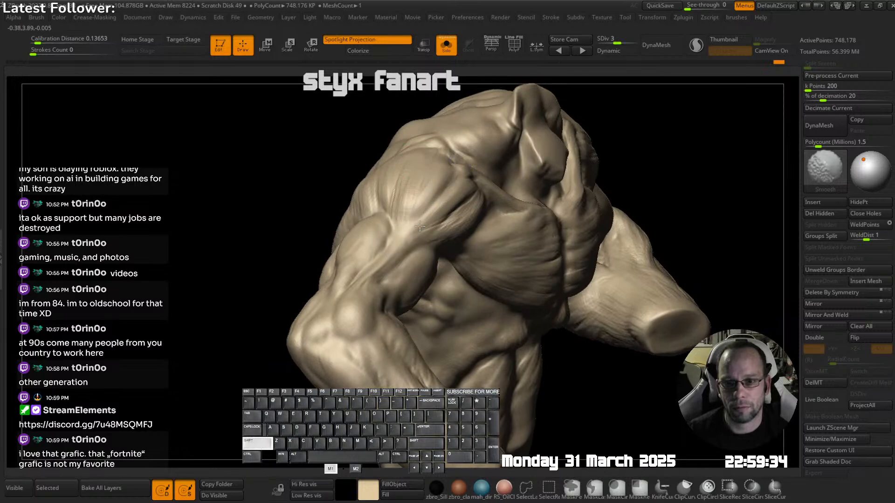
mouse_move(420, 227)
right_down()
mouse_move(483, 207)
mouse_move(400, 197)
mouse_move(373, 205)
right_up()
- Reshape the outline of the right shoulder and upper arm with the Move brush
key(b)
key(m)
key(v)
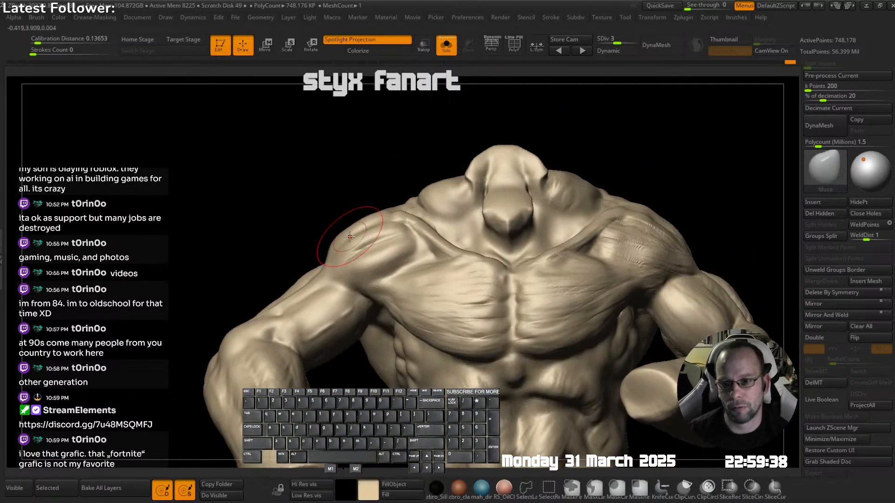
right_drag(342, 238, 316, 252)
drag(299, 286, 302, 290)
- Adjust the left upper arm's shape from behind with the Move brush and bring back the full figure
ctrl+right_drag(420, 247, 447, 205)
alt+right_drag(459, 203, 373, 191)
mouse_move(483, 238)
right_down()
mouse_move(518, 264)
mouse_move(470, 243)
right_up()
drag(518, 278, 522, 282)
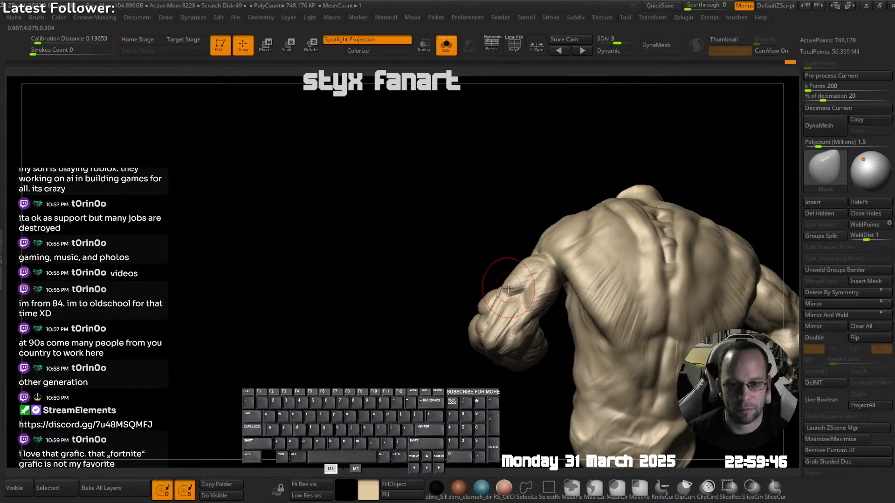
mouse_move(508, 288)
right_down()
mouse_move(505, 329)
mouse_move(499, 275)
mouse_move(507, 237)
mouse_move(512, 247)
right_up()
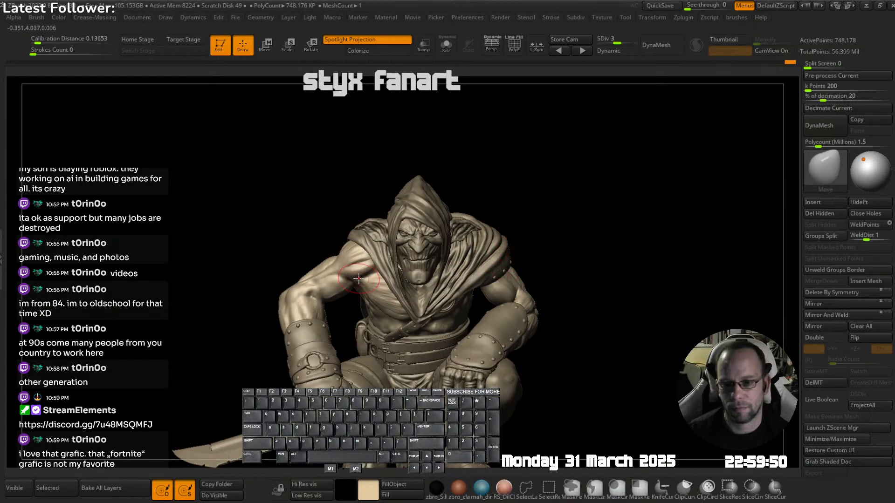
- Deepen the grooves between the right deltoid fibres below the cloak with the U_buildup brush
mouse_move(359, 279)
right_down()
mouse_move(401, 281)
mouse_move(408, 317)
right_up()
key(space)
click(370, 203)
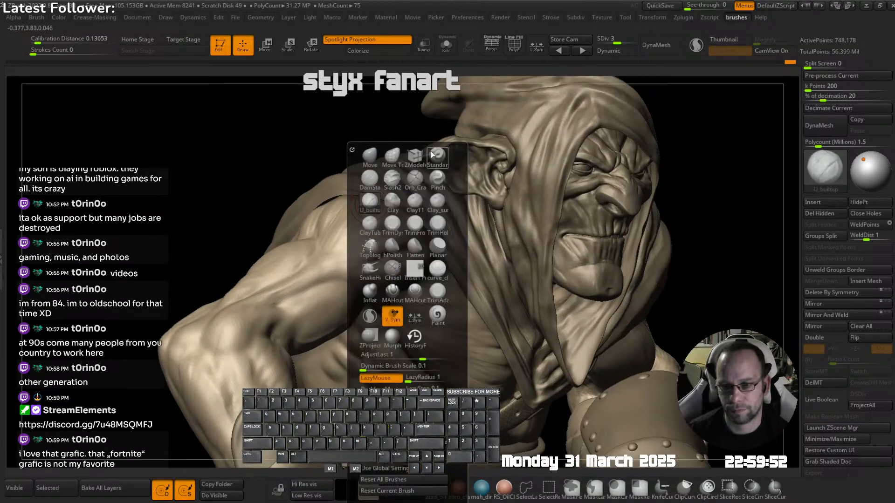
drag(373, 227, 339, 252)
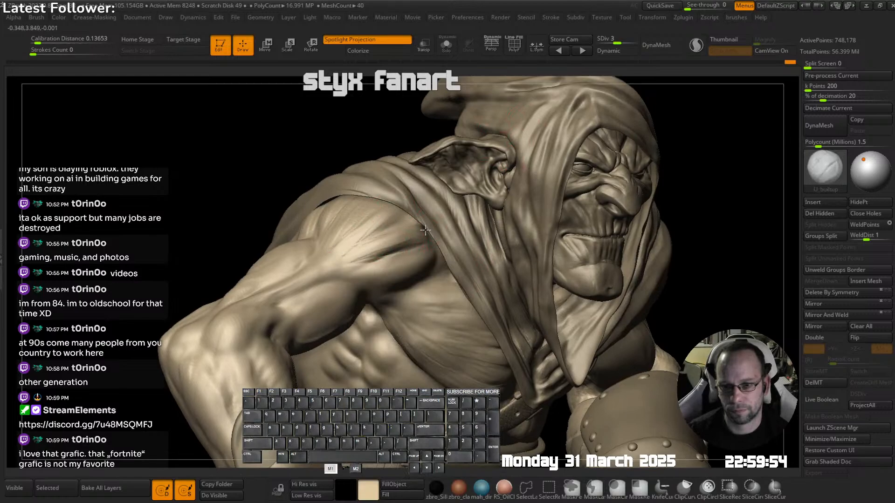
right_drag(425, 230, 447, 288)
- Isolate the body and sculpt fibres where the right front deltoid meets the collarbone, chest and armpit
key(shift+alt+s)
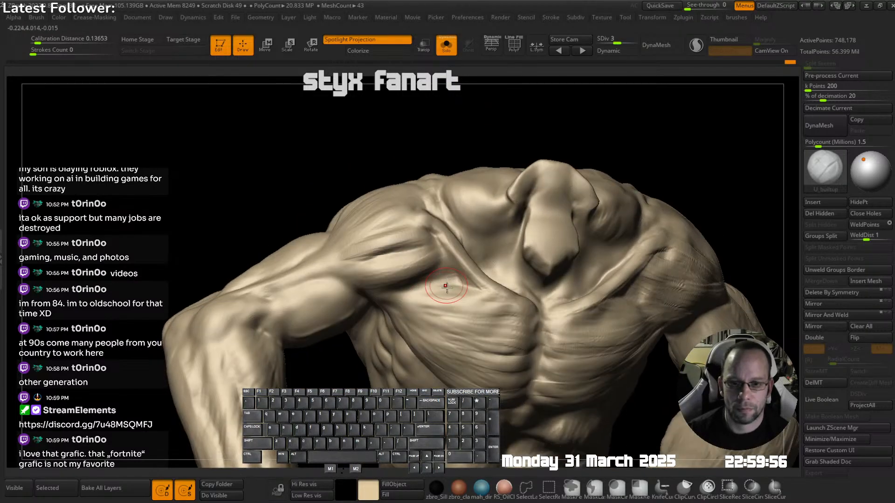
right_drag(387, 277, 455, 274)
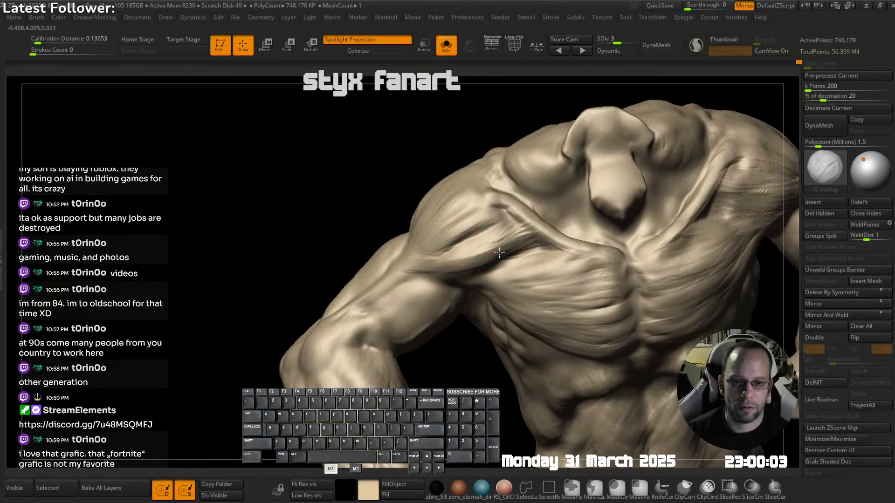
mouse_move(533, 252)
right_down()
mouse_move(475, 199)
mouse_move(483, 278)
mouse_move(495, 239)
right_up()
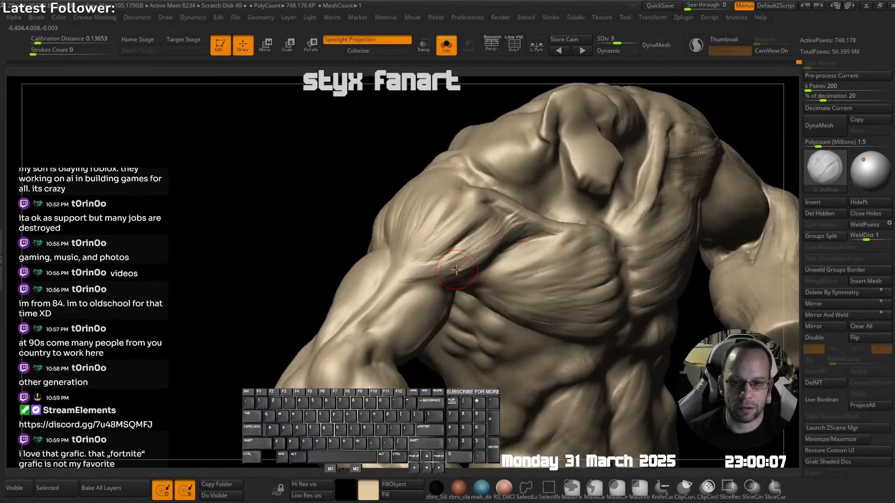
right_drag(456, 269, 499, 250)
right_drag(464, 278, 457, 289)
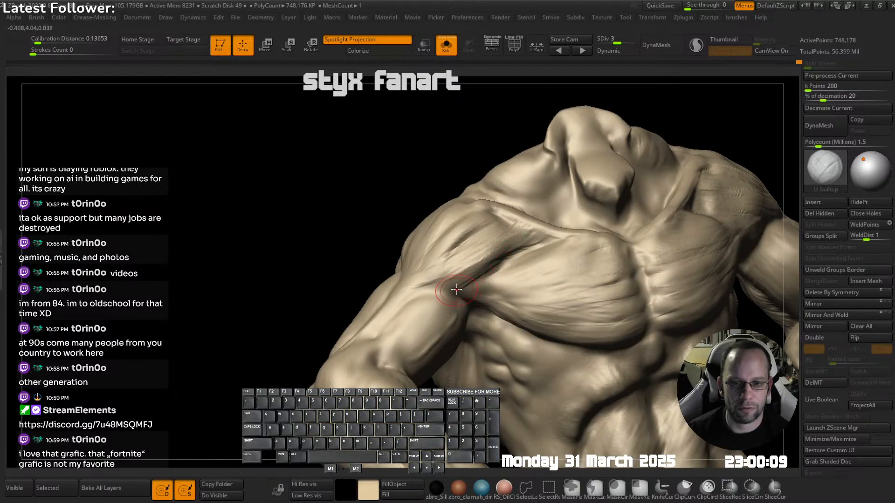
alt+right_drag(521, 272, 498, 208)
ctrl+right_drag(499, 207, 419, 219)
- Bring back the full figure and refine the crease between the right front deltoid and the chest beside the cloak
key(s)
mouse_move(352, 227)
right_down()
mouse_move(410, 222)
mouse_move(393, 246)
mouse_move(350, 237)
right_up()
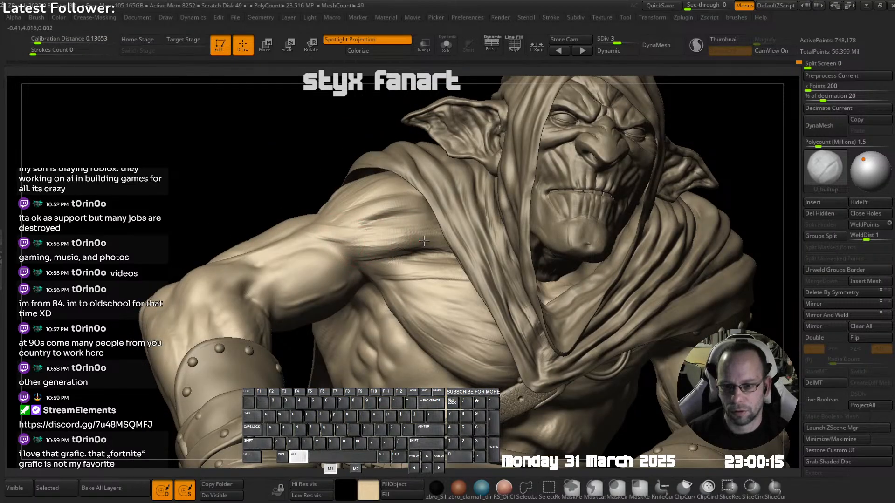
right_drag(424, 241, 392, 255)
right_drag(474, 251, 405, 273)
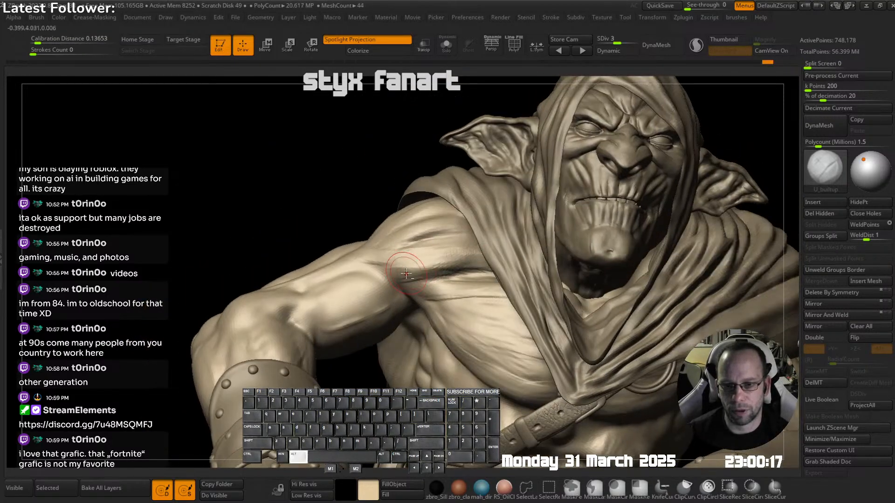
mouse_move(502, 251)
right_down()
mouse_move(461, 257)
mouse_move(467, 252)
mouse_move(452, 245)
mouse_move(436, 256)
right_up()
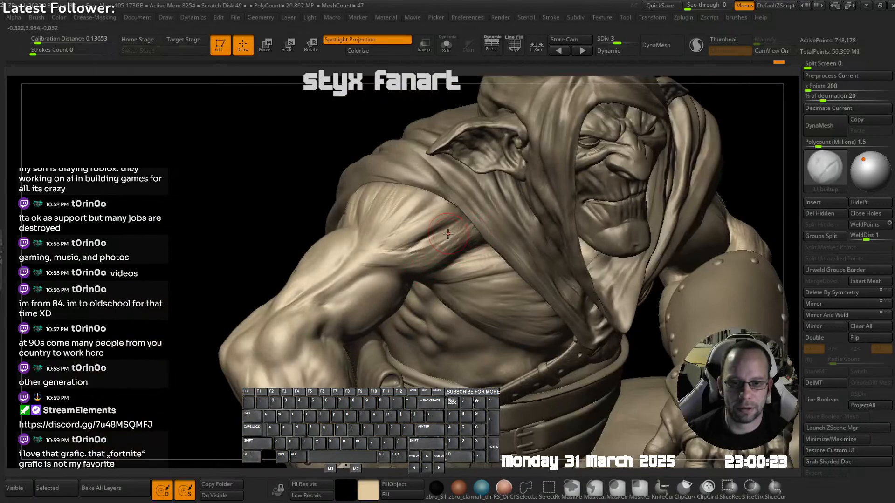
- Isolate the body, refine the fibres on the back of the right shoulder, and bring back the full figure
right_drag(450, 224, 485, 240)
key(alt+s)
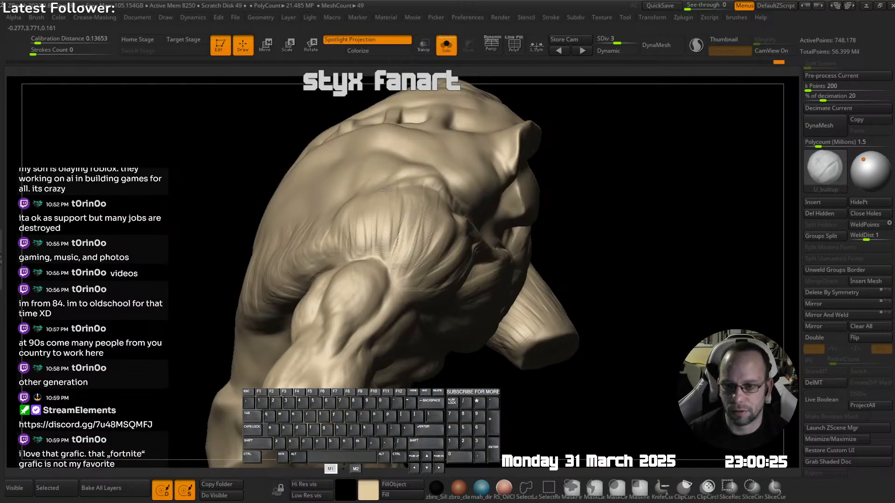
right_drag(364, 186, 415, 262)
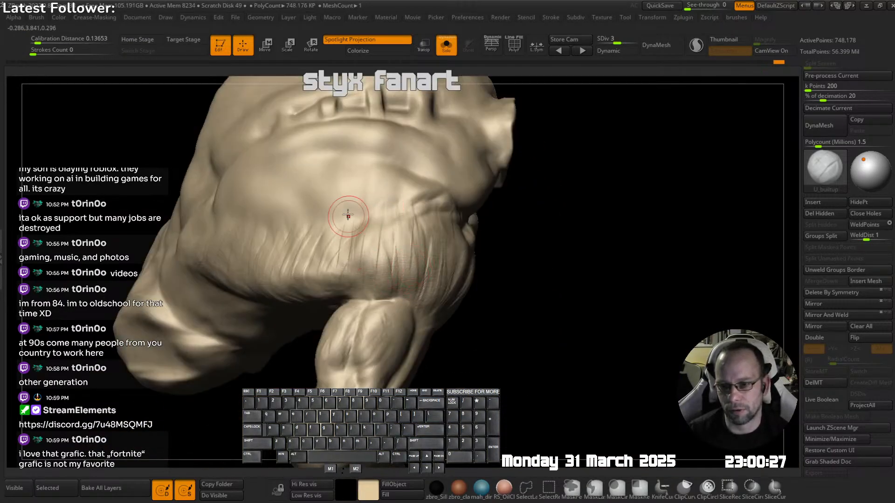
drag(338, 227, 329, 276)
mouse_move(311, 261)
ctrl+right_down()
mouse_move(335, 200)
mouse_move(437, 160)
ctrl+right_up()
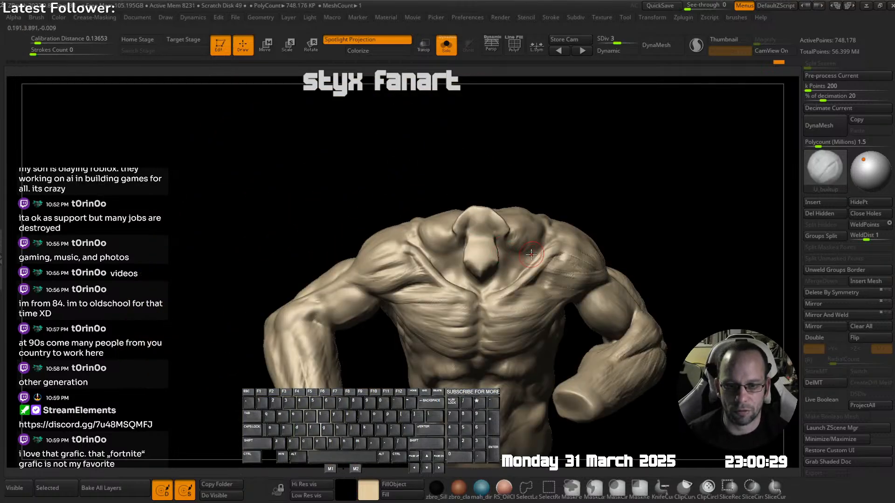
key(alt+s)
- Select the hooded cloak and add finer creases to its folds over the left shoulder with the U_buildup brush
right_drag(551, 257, 526, 222)
mouse_move(527, 221)
ctrl+right_down()
mouse_move(523, 248)
mouse_move(496, 254)
mouse_move(477, 311)
mouse_move(456, 294)
mouse_move(453, 244)
ctrl+right_up()
alt+click(493, 260)
key(s)
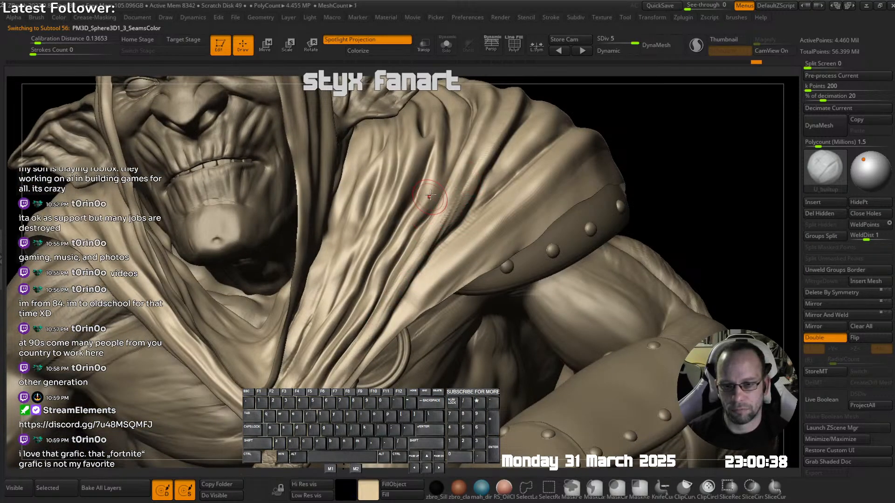
right_drag(430, 197, 432, 205)
key(s)
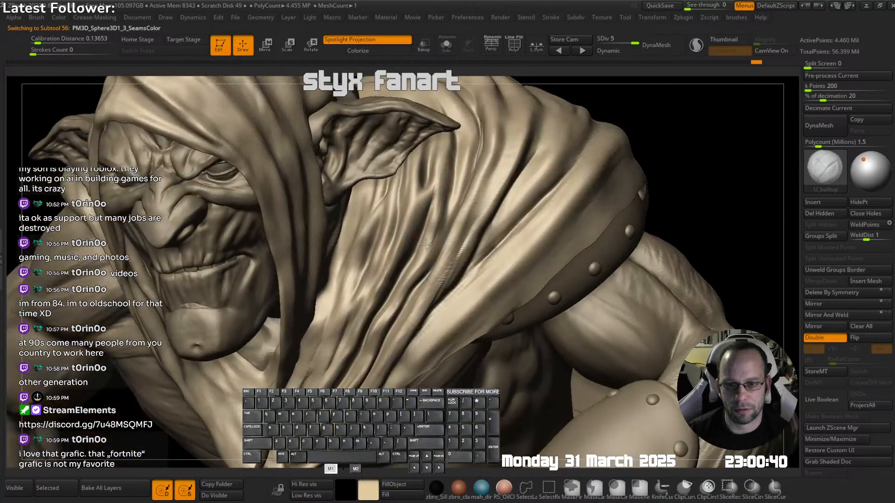
mouse_move(420, 275)
right_down()
mouse_move(450, 200)
mouse_move(420, 196)
mouse_move(436, 200)
mouse_move(488, 169)
mouse_move(519, 176)
mouse_move(513, 270)
mouse_move(446, 284)
mouse_move(471, 264)
right_up()
- Isolate the cloak and sculpt folds running across the back of the left shoulder with the Standard brush
key(b)
click(551, 154)
alt+right_drag(515, 237, 478, 267)
key(alt+q)
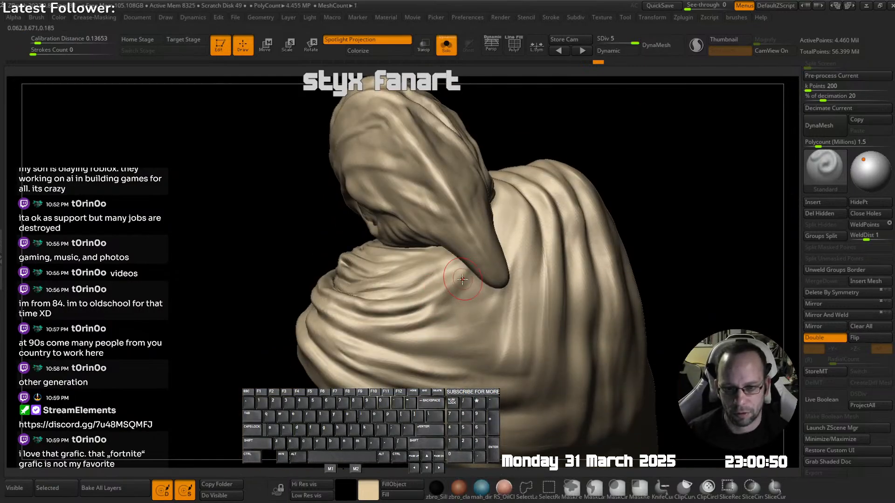
mouse_move(435, 308)
mouse_down()
mouse_move(452, 311)
mouse_move(431, 318)
mouse_up()
mouse_move(448, 319)
alt+right_down()
mouse_move(459, 294)
mouse_move(453, 308)
alt+right_up()
drag(395, 313, 448, 322)
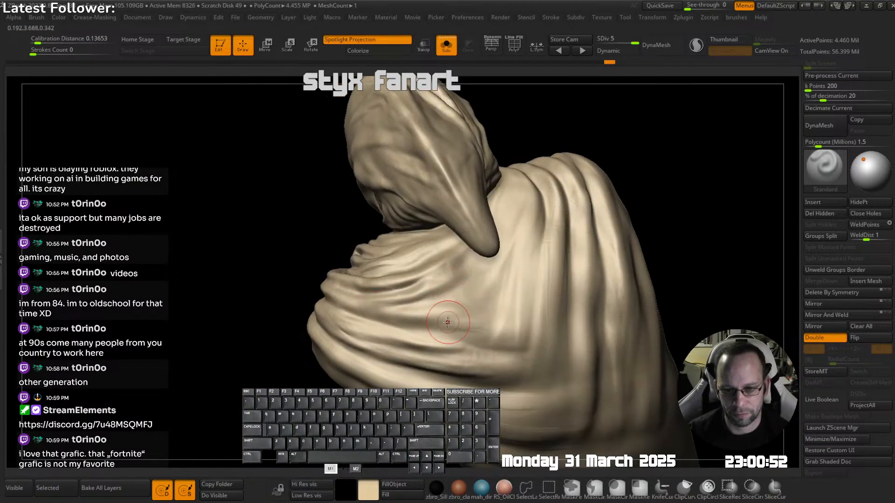
drag(333, 313, 462, 316)
drag(370, 325, 490, 322)
- Sculpt folds descending the cloak's back from the collar area beside the hood's tip
right_drag(517, 275, 536, 236)
drag(541, 195, 534, 254)
drag(528, 221, 507, 295)
mouse_move(529, 232)
mouse_down()
mouse_move(507, 298)
mouse_move(492, 275)
mouse_move(485, 286)
mouse_up()
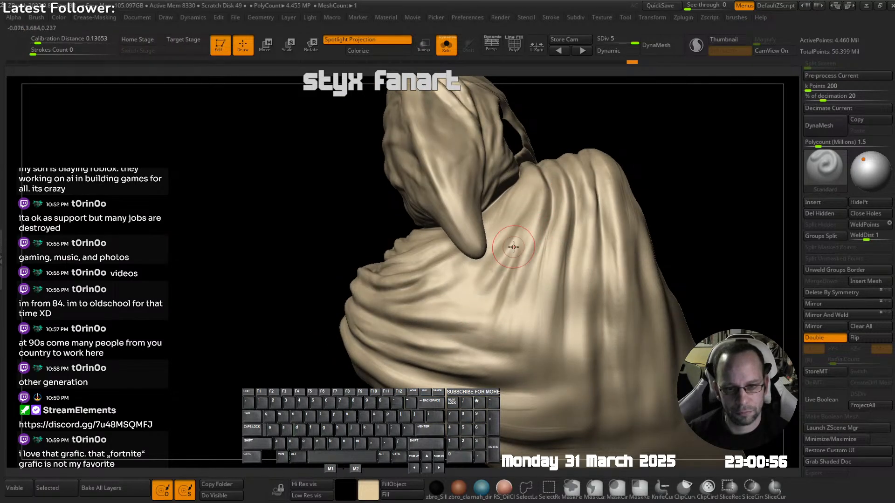
drag(551, 236, 518, 329)
drag(564, 256, 561, 355)
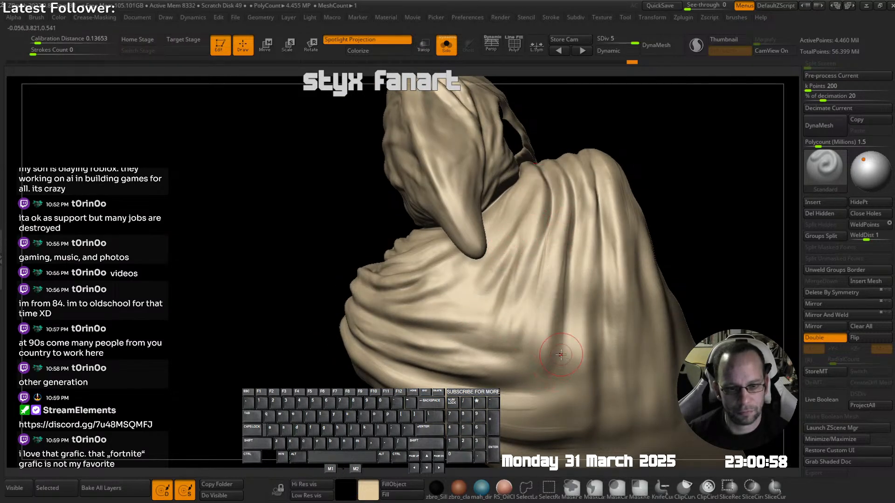
- Extend the long vertical and sideways folds where they meet on the cloak's back, and bring back the full figure
right_drag(561, 355, 550, 307)
alt+right_drag(550, 308, 543, 292)
drag(558, 208, 571, 347)
drag(396, 315, 546, 313)
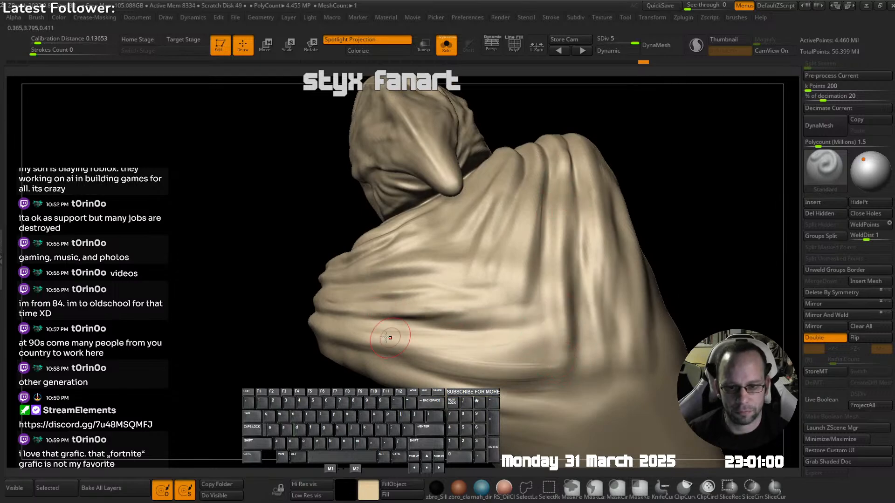
drag(389, 337, 526, 360)
right_drag(531, 342, 508, 303)
mouse_move(508, 303)
ctrl+right_down()
mouse_move(497, 265)
mouse_move(509, 239)
ctrl+right_up()
click(510, 240)
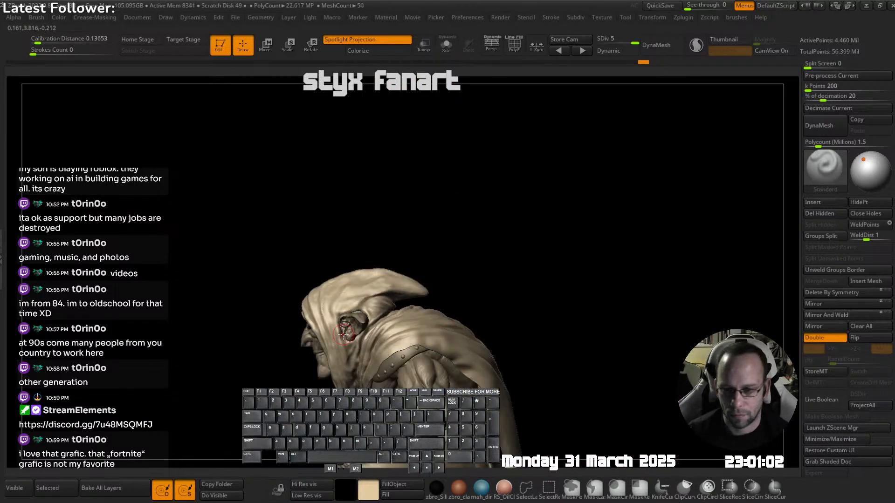
- Isolate the plain cylinder lying along the back of the knife's blade, delete it, and bring back the full figure
right_drag(343, 334, 486, 222)
ctrl+right_drag(486, 221, 485, 174)
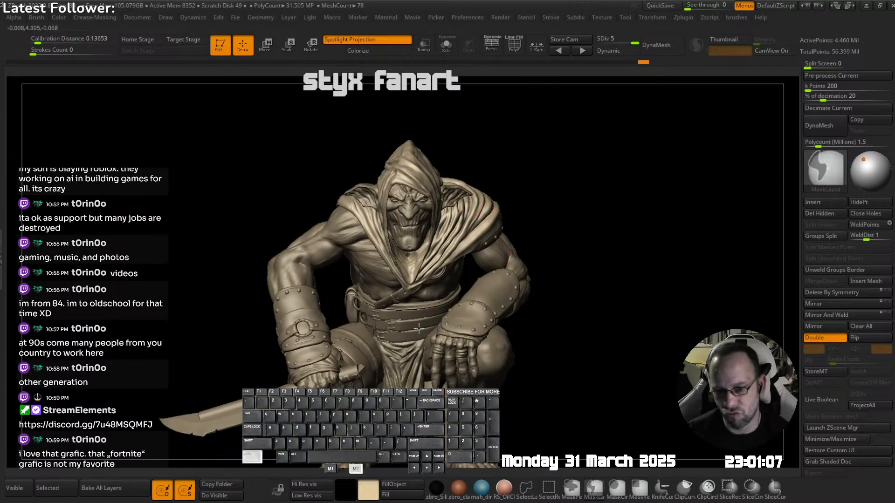
ctrl+right_drag(396, 233, 394, 306)
right_drag(338, 300, 513, 291)
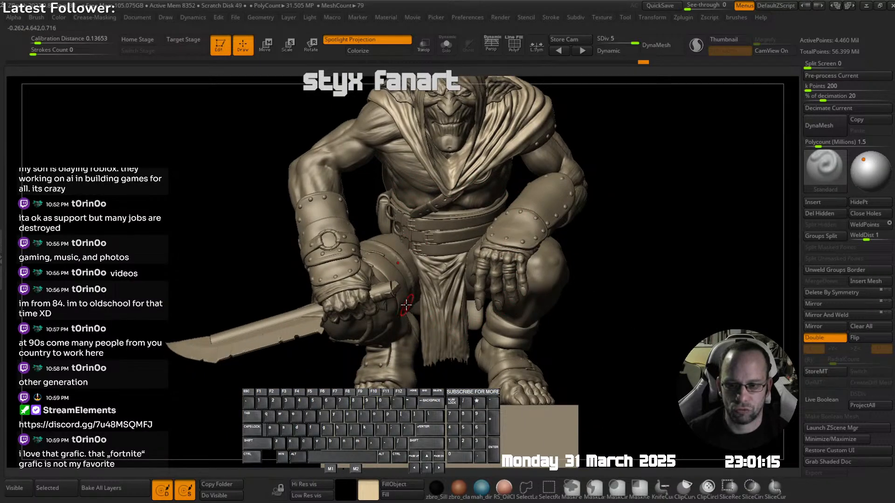
right_drag(407, 305, 364, 314)
alt+click(319, 319)
key(shift+s)
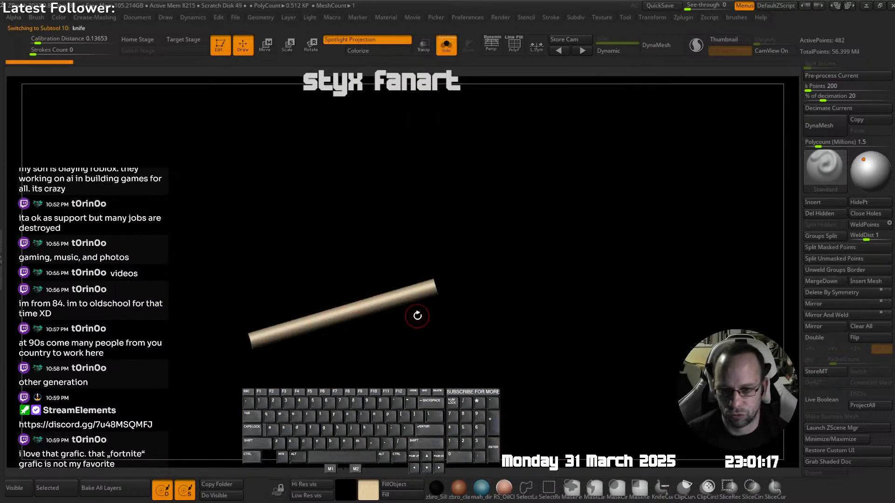
key(shift+t)
click(396, 354)
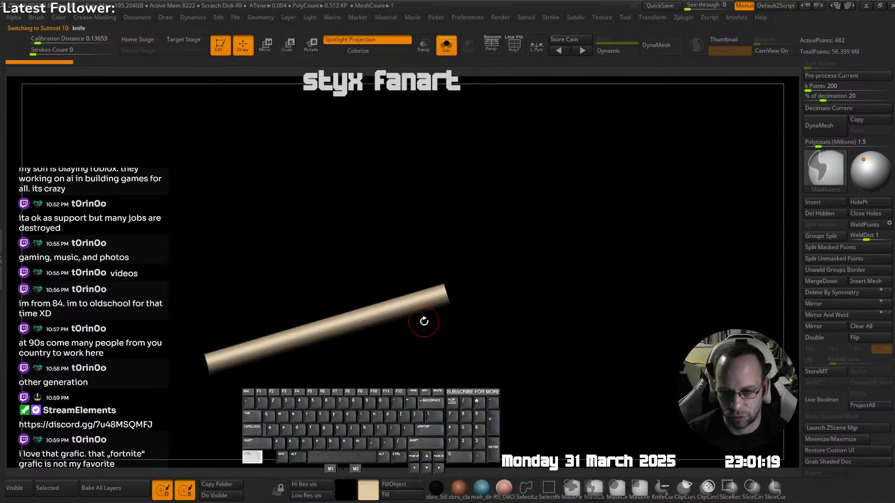
key(shift+s)
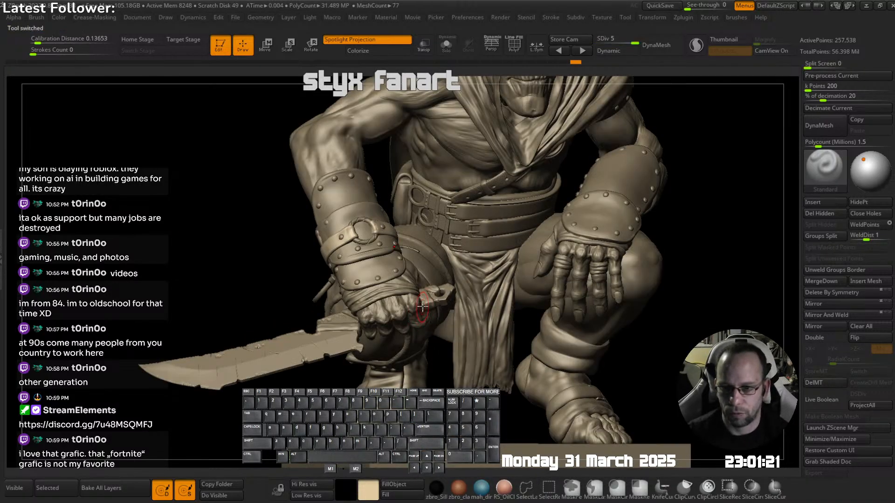
- Isolate the left leg mesh and check its wireframe
right_drag(421, 269, 549, 230)
mouse_move(636, 281)
right_down()
mouse_move(596, 259)
mouse_move(646, 267)
mouse_move(619, 260)
mouse_move(428, 237)
right_up()
alt+click(592, 263)
key(alt+s)
key(shift+f)
key(shift+f)
key(alt+s)
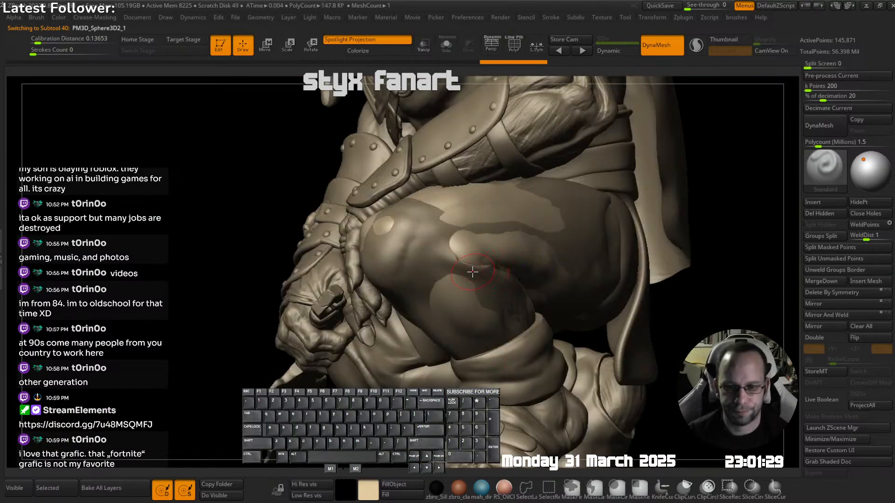
- Isolate the second mesh overlapping the left leg and delete it
alt+click(425, 268)
key(alt+s)
right_drag(497, 264, 527, 262)
key(shift+q)
drag(567, 402, 569, 189)
right_drag(647, 240, 589, 217)
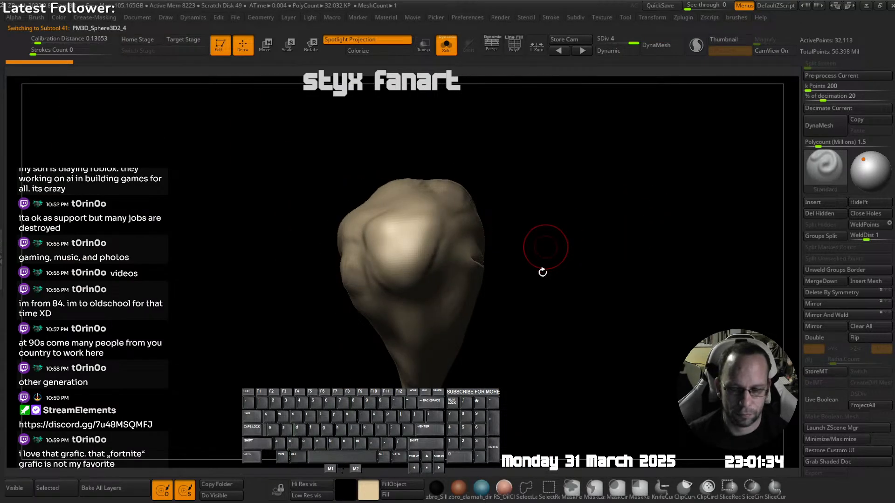
key(alt+s)
key(shift+q)
drag(503, 322, 502, 363)
- Select the left leg, reshape the hollow beside the knee with the U_buildup brush, and smooth it
right_drag(704, 201, 550, 255)
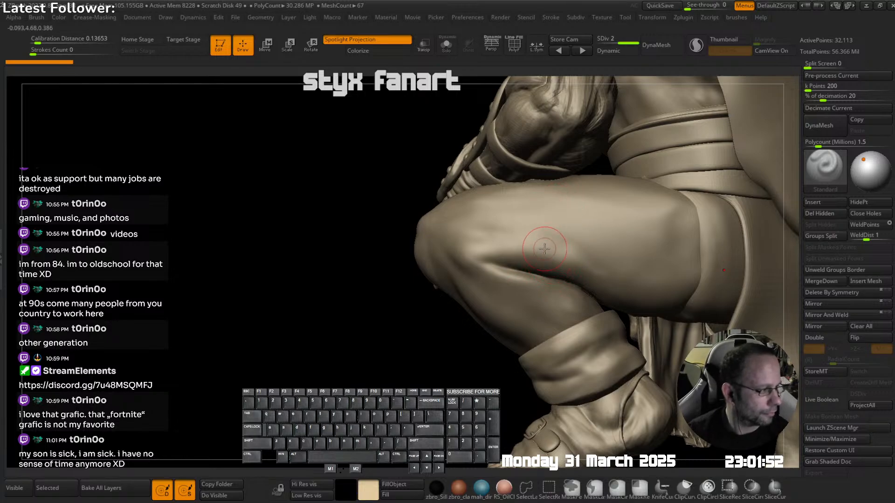
right_drag(495, 282, 550, 277)
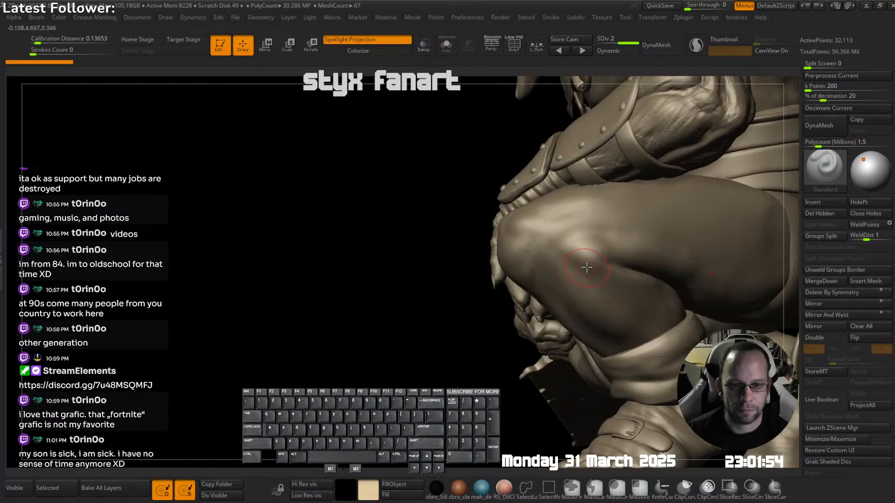
alt+click(620, 251)
ctrl+right_drag(621, 251, 533, 254)
key(b)
key(m)
key(l)
key(s)
click(505, 255)
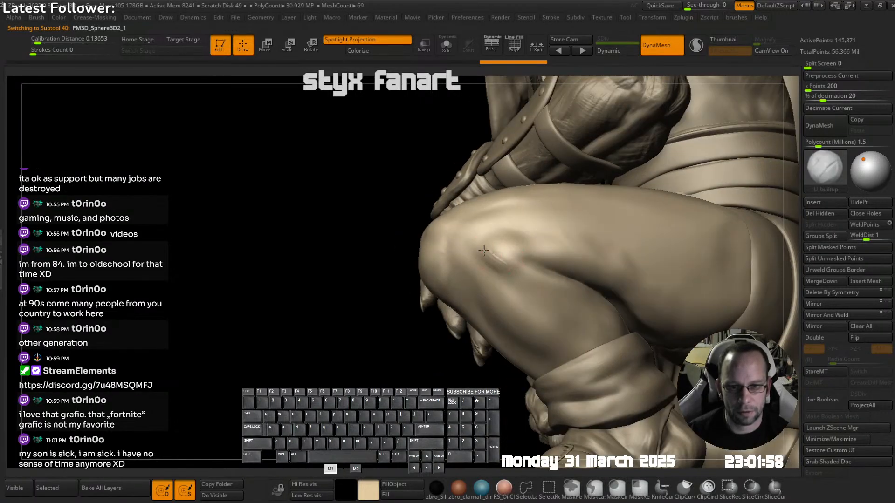
key(shift)
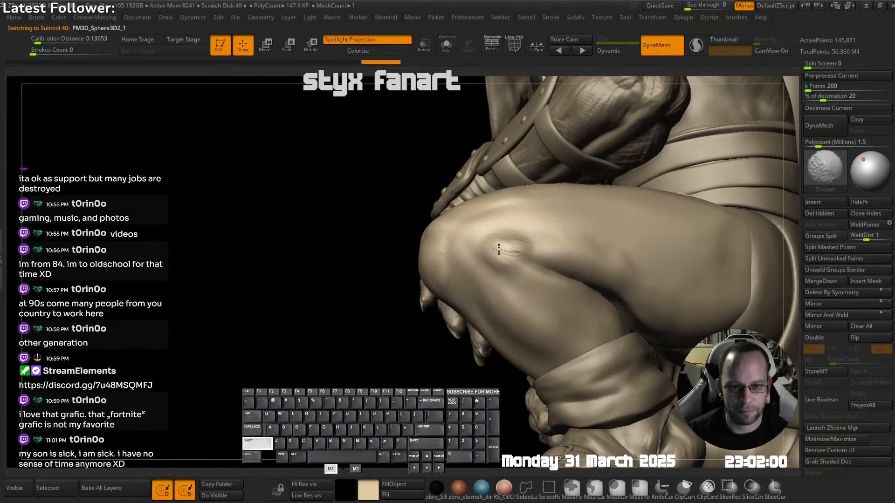
shift+drag(515, 245, 550, 253)
right_drag(566, 234, 526, 259)
- Carve the crease between the left thigh and calf with the DamStandard brush and soften its end at the knee
key(shift+b)
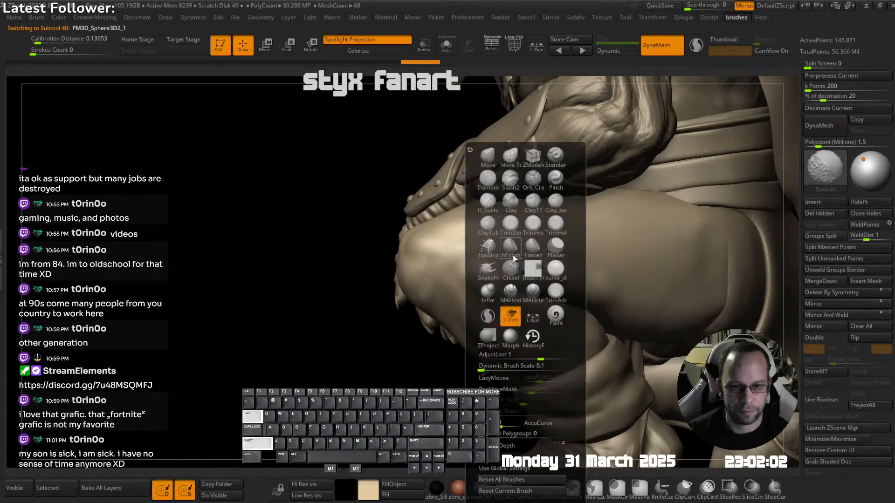
click(489, 190)
mouse_move(591, 269)
right_down()
mouse_move(515, 298)
mouse_move(507, 288)
right_up()
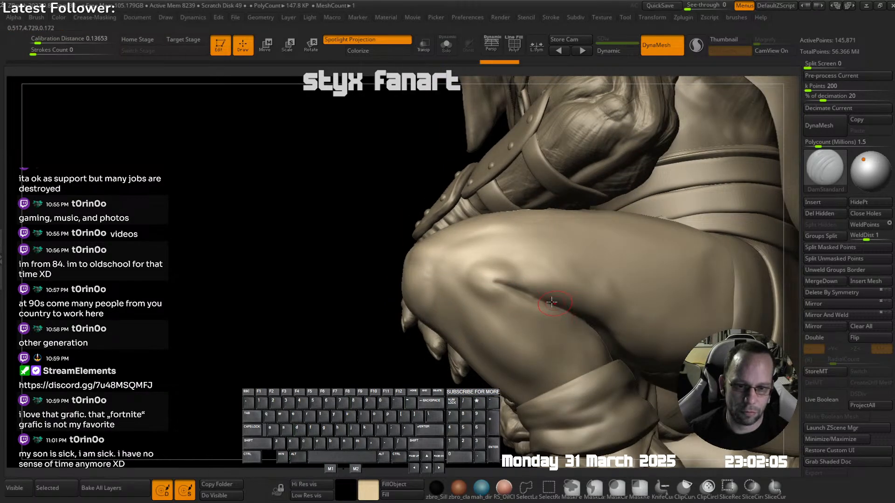
key(shift)
shift+drag(496, 282, 493, 282)
mouse_move(531, 296)
ctrl+right_down()
mouse_move(533, 264)
mouse_move(538, 271)
mouse_move(527, 247)
mouse_move(532, 262)
mouse_move(511, 275)
ctrl+right_up()
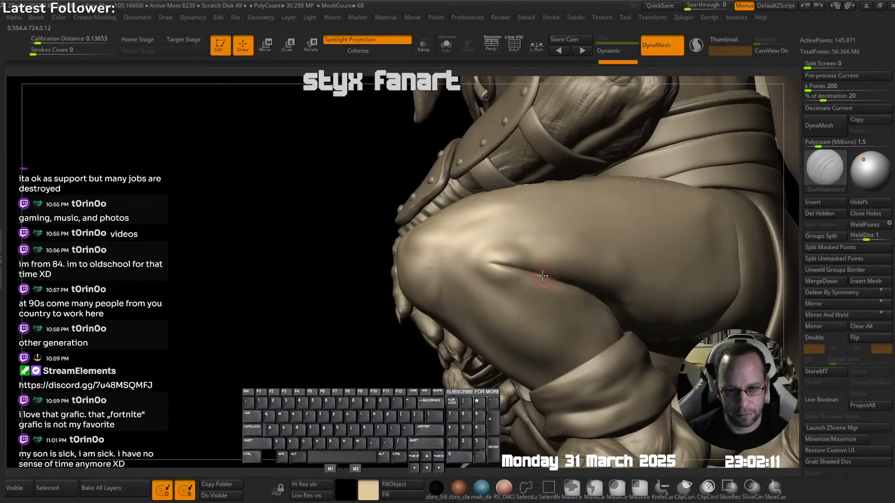
- Smooth the start of the left knee crease and the adjoining side of the thigh
right_drag(552, 278, 529, 225)
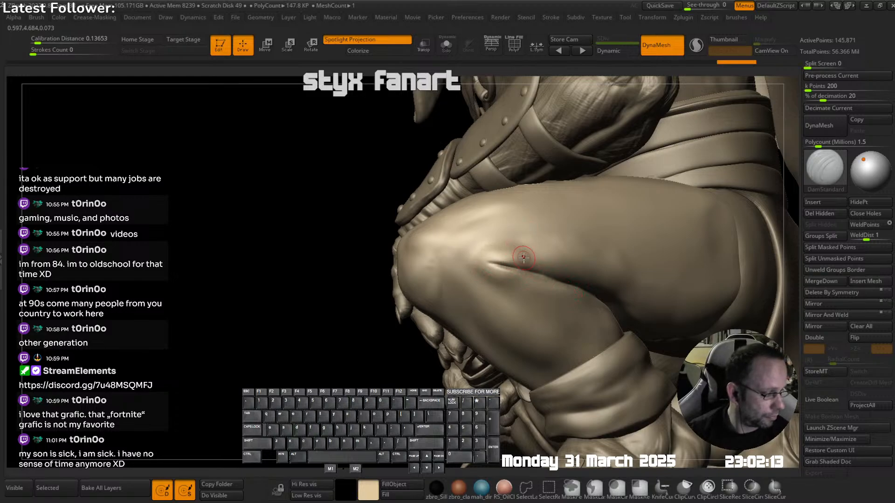
key(shift)
shift+drag(486, 261, 505, 265)
mouse_move(590, 290)
ctrl+right_down()
mouse_move(550, 275)
mouse_move(575, 264)
mouse_move(525, 267)
ctrl+right_up()
key(shift)
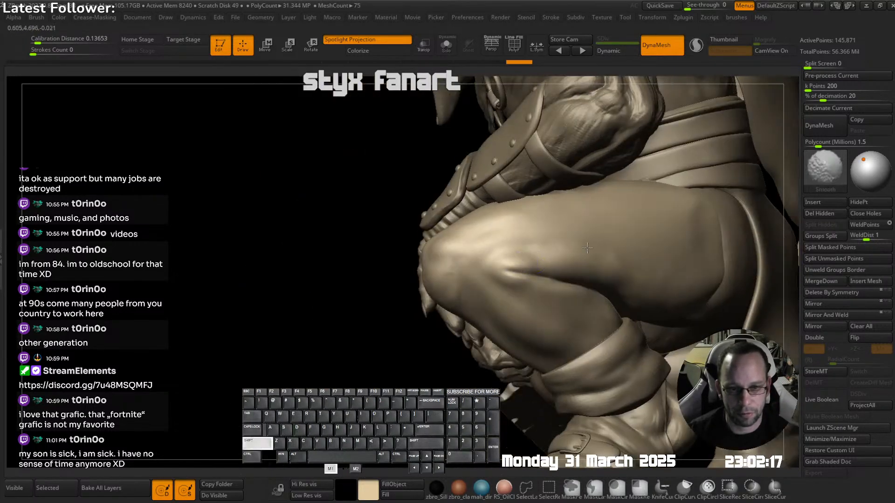
shift+drag(593, 268, 596, 269)
right_drag(597, 267, 647, 242)
- Smooth the left thigh near the hip and build up its surface with the U_buildup brush
key(shift)
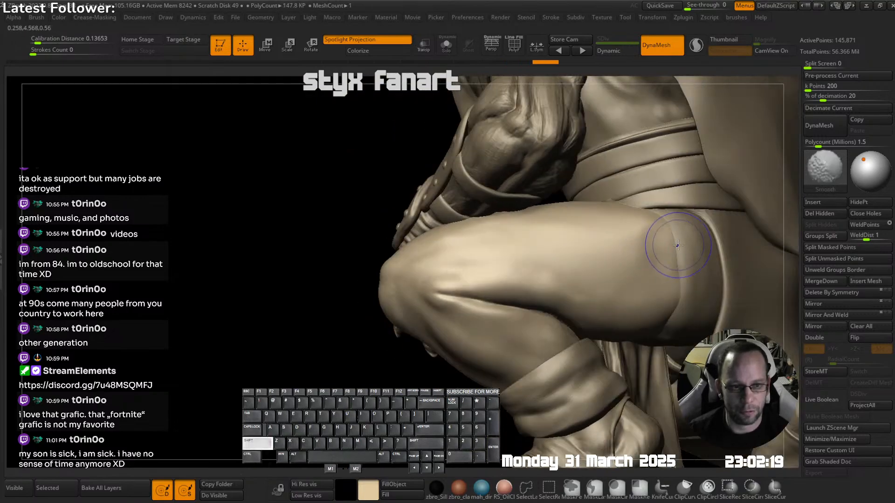
key(s)
click(648, 227)
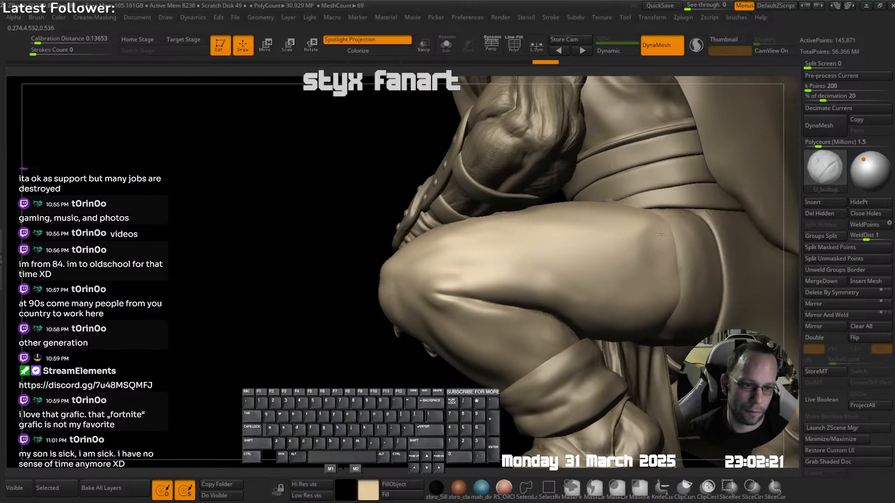
mouse_move(660, 248)
mouse_down()
mouse_move(666, 243)
mouse_move(652, 250)
mouse_move(654, 267)
mouse_up()
mouse_move(653, 265)
ctrl+right_down()
mouse_move(542, 265)
mouse_move(611, 275)
ctrl+right_up()
- Resize the brush and add further U_buildup strokes to the left leg's muscle forms
mouse_move(529, 299)
ctrl+right_down()
mouse_move(569, 233)
mouse_move(545, 248)
mouse_move(546, 265)
ctrl+right_up()
key(shift+s)
key(s)
drag(503, 257, 481, 276)
right_drag(481, 276, 462, 303)
mouse_move(476, 279)
mouse_down()
mouse_move(478, 258)
mouse_move(521, 218)
mouse_move(493, 249)
mouse_move(519, 243)
mouse_up()
- Select the right thigh mesh, isolate it and show its wireframe
mouse_move(537, 215)
alt+right_down()
mouse_move(541, 244)
mouse_move(560, 240)
mouse_move(570, 190)
alt+right_up()
right_drag(521, 306, 606, 279)
alt+right_drag(443, 260, 522, 275)
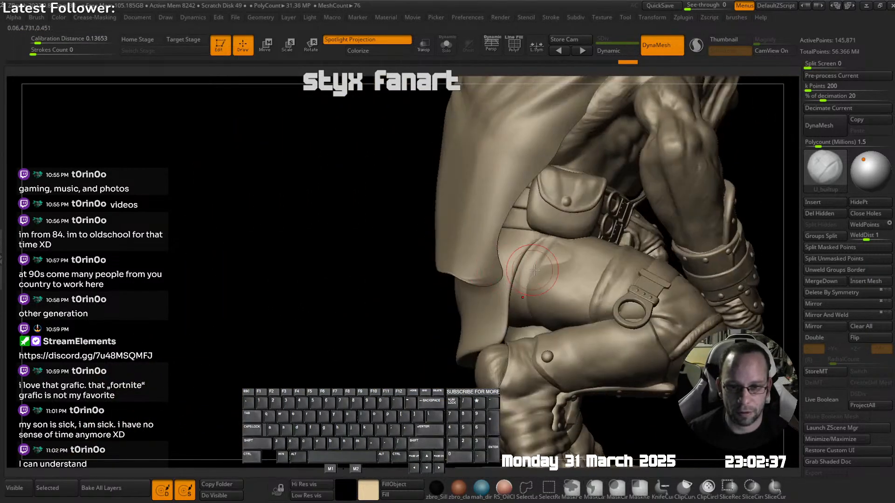
alt+click(583, 270)
alt+right_drag(582, 270, 602, 264)
key(alt+s)
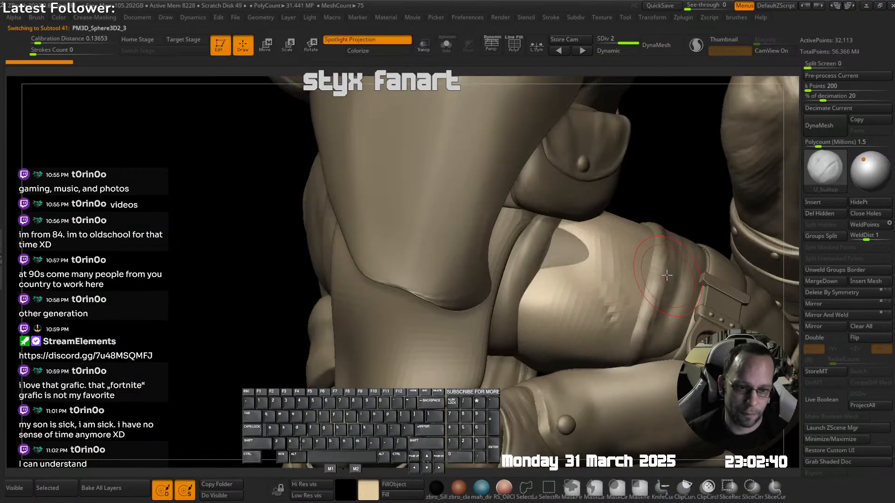
alt+right_drag(690, 326, 576, 270)
key(alt+s)
key(shift+f)
- Bring the hidden meshes back around the right thigh and turn off the wireframe display
key(F1)
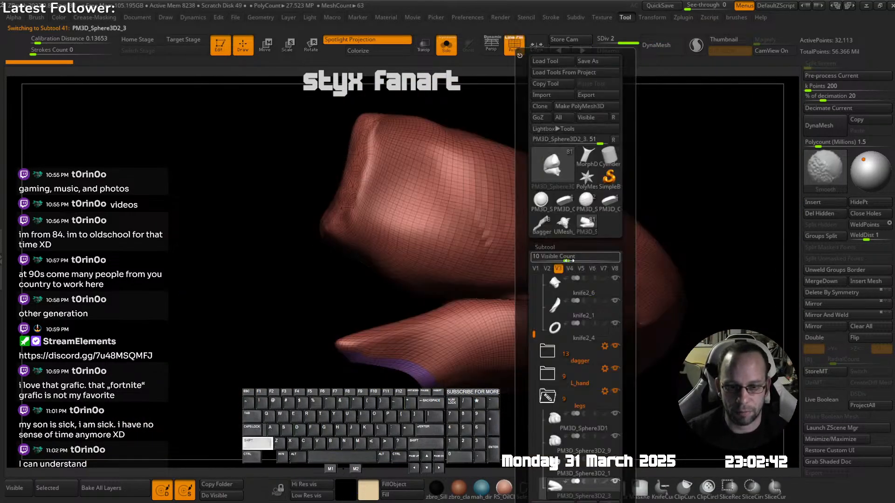
drag(629, 384, 627, 322)
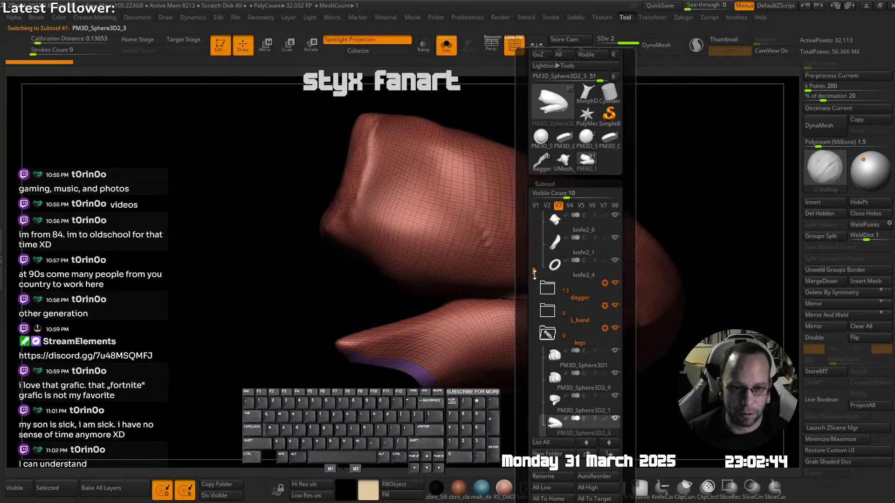
drag(534, 274, 534, 288)
ctrl+right_drag(644, 301, 538, 269)
key(shift+alt+s)
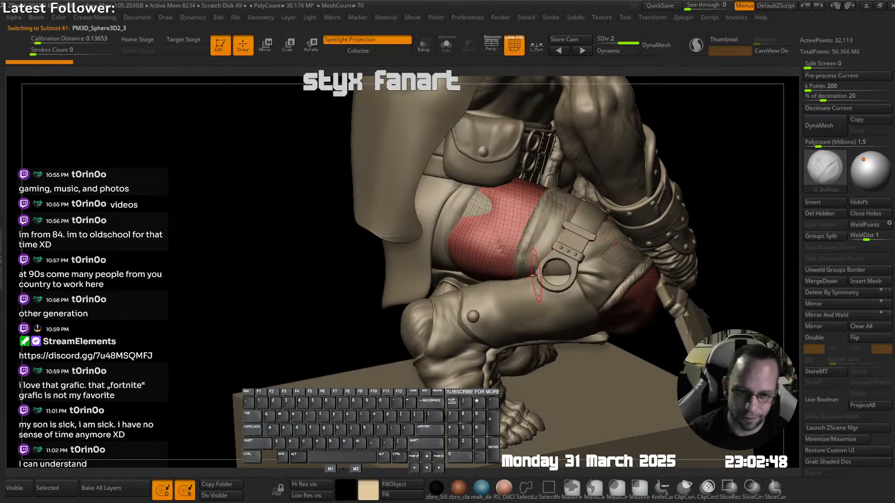
key(shift+t)
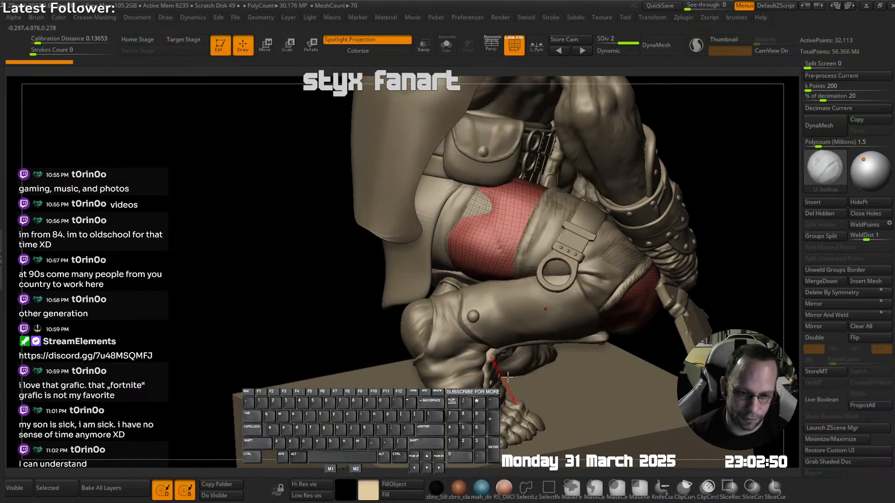
- Select and isolate the right leg mesh, build up its knee with U_buildup and smooth the result
alt+click(550, 305)
mouse_move(550, 305)
right_down()
mouse_move(574, 255)
mouse_move(596, 273)
mouse_move(570, 294)
right_up()
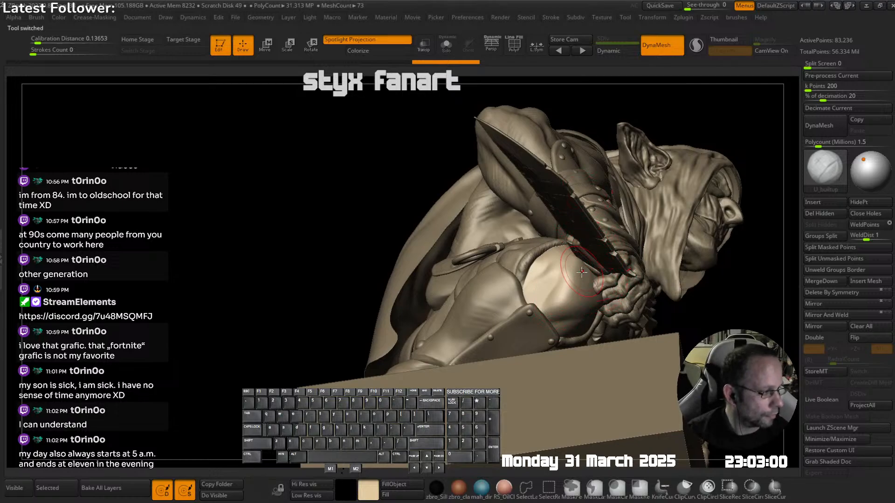
mouse_move(566, 270)
right_down()
mouse_move(581, 237)
mouse_move(565, 303)
mouse_move(637, 283)
right_up()
key(alt+shift+s)
key(s)
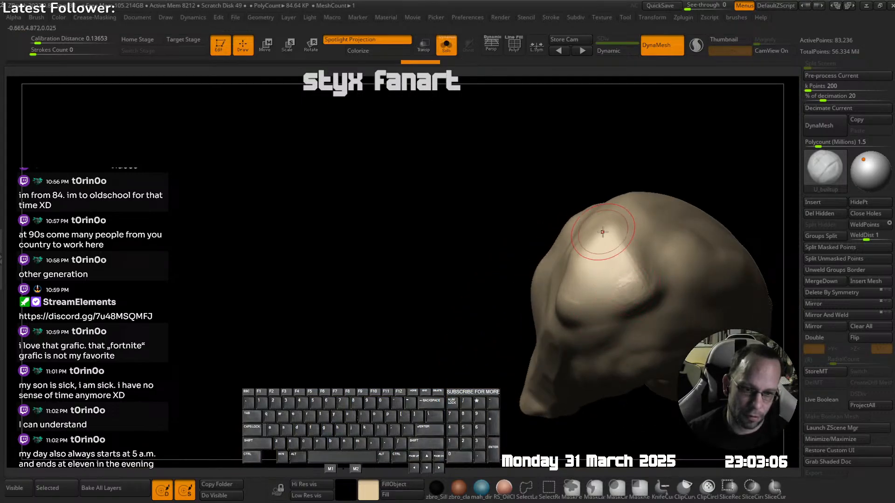
key(shift)
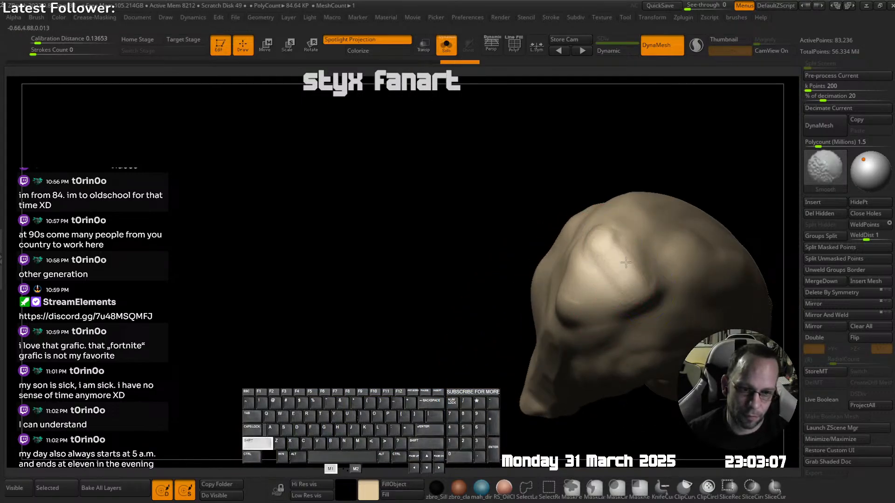
shift+drag(586, 287, 587, 281)
mouse_move(587, 285)
ctrl+right_down()
mouse_move(547, 260)
mouse_move(596, 244)
mouse_move(613, 208)
ctrl+right_up()
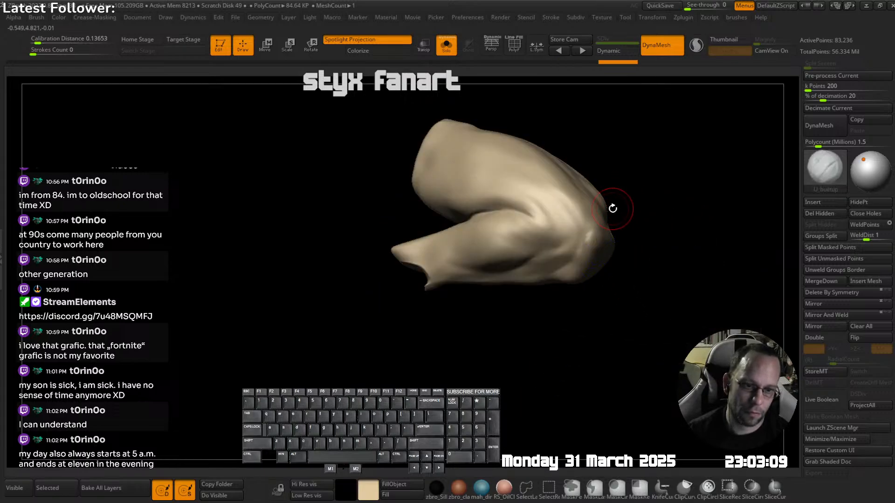
- Show all meshes again and adjust the underside of the right knee with a resized Move brush
key(alt+shift+s)
right_drag(601, 247, 636, 246)
alt+right_drag(636, 246, 652, 266)
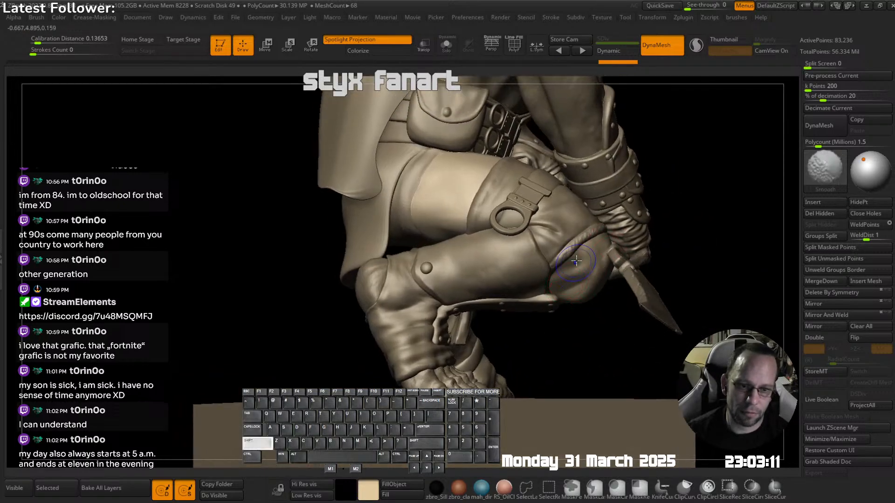
key(shift+space)
click(549, 158)
ctrl+right_drag(675, 118, 645, 198)
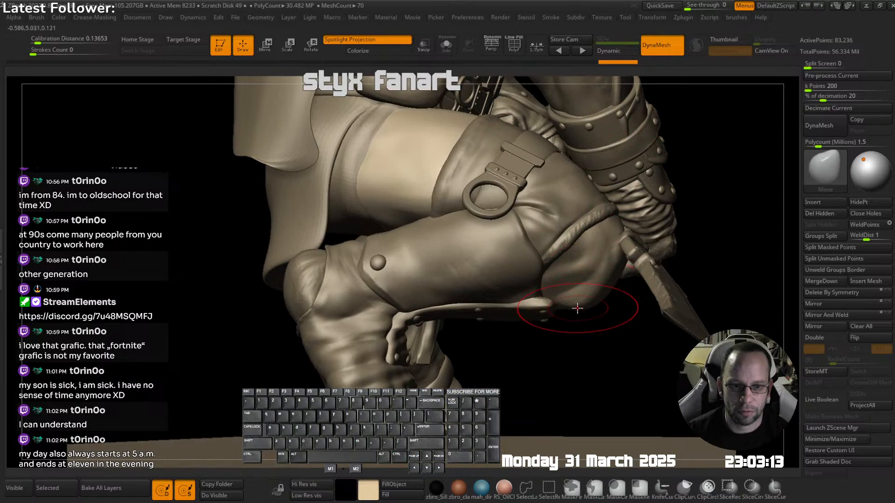
drag(571, 299, 572, 296)
mouse_move(627, 275)
right_down()
mouse_move(550, 261)
mouse_move(607, 254)
mouse_move(581, 260)
mouse_move(559, 240)
mouse_move(577, 247)
mouse_move(543, 270)
mouse_move(584, 248)
mouse_move(587, 232)
right_up()
key(s)
key(s)
- Select the clothing meshes around the right thigh strap one by one and smooth their surfaces
mouse_move(591, 202)
right_down()
mouse_move(603, 212)
mouse_move(597, 191)
mouse_move(547, 229)
mouse_move(555, 209)
mouse_move(559, 243)
mouse_move(522, 233)
mouse_move(490, 239)
mouse_move(525, 275)
mouse_move(517, 273)
right_up()
key(alt+s)
alt+click(504, 238)
shift+drag(449, 214, 471, 195)
mouse_move(473, 194)
right_down()
mouse_move(495, 292)
mouse_move(540, 224)
right_up()
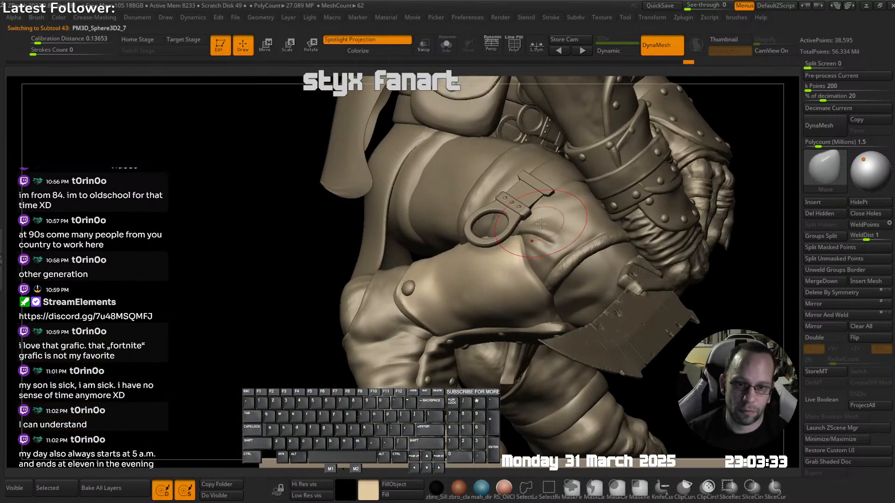
mouse_move(471, 202)
right_down()
mouse_move(457, 219)
mouse_move(438, 212)
mouse_move(488, 260)
mouse_move(496, 254)
mouse_move(485, 258)
mouse_move(511, 301)
right_up()
alt+click(457, 213)
alt+click(463, 216)
alt+click(469, 251)
alt+click(485, 258)
key(shift)
shift+drag(510, 300, 508, 287)
mouse_move(508, 287)
ctrl+right_down()
mouse_move(518, 243)
mouse_move(546, 227)
mouse_move(549, 245)
mouse_move(519, 270)
mouse_move(535, 275)
mouse_move(514, 220)
mouse_move(490, 233)
mouse_move(557, 240)
ctrl+right_up()
- Select the belt's upper rim and fit it closer to the waist at the front and sides with the Move brush
alt+click(501, 228)
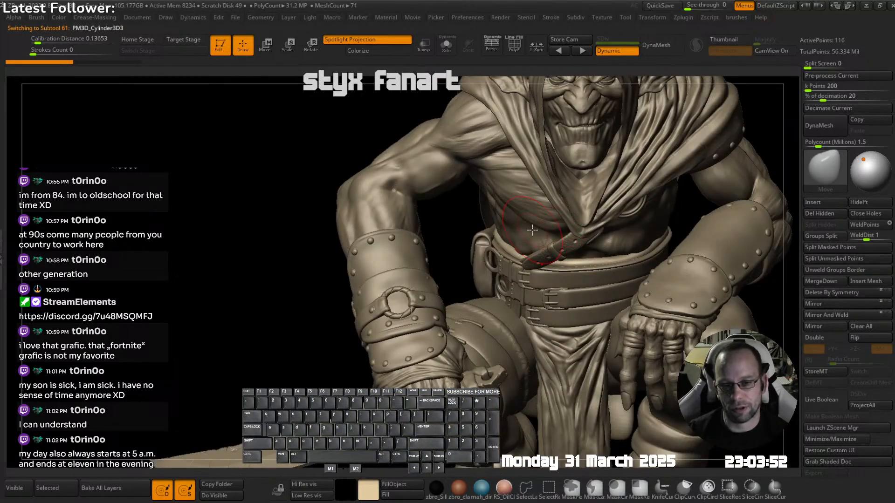
mouse_move(507, 213)
ctrl+right_down()
mouse_move(502, 233)
mouse_move(487, 234)
mouse_move(515, 232)
mouse_move(494, 255)
mouse_move(491, 247)
mouse_move(513, 263)
mouse_move(530, 254)
mouse_move(614, 254)
mouse_move(645, 160)
ctrl+right_up()
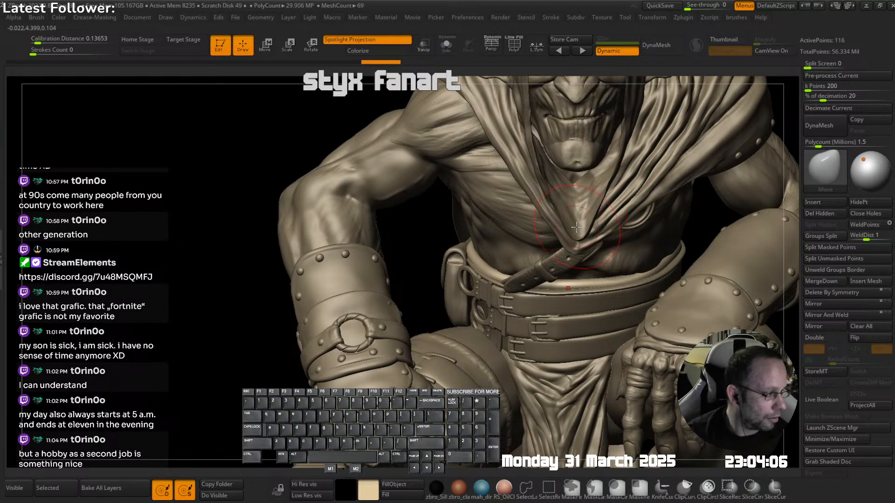
mouse_move(566, 237)
ctrl+right_down()
mouse_move(575, 260)
mouse_move(545, 264)
mouse_move(511, 285)
mouse_move(613, 255)
ctrl+right_up()
alt+click(594, 260)
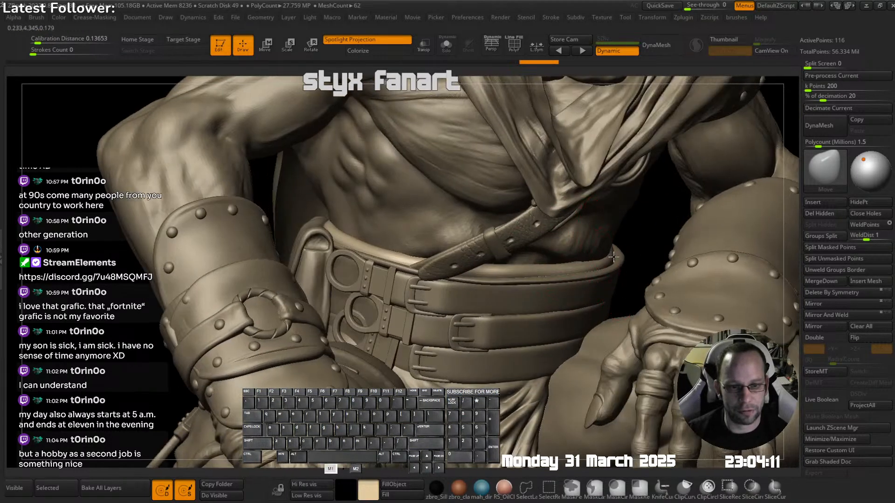
drag(622, 249, 582, 270)
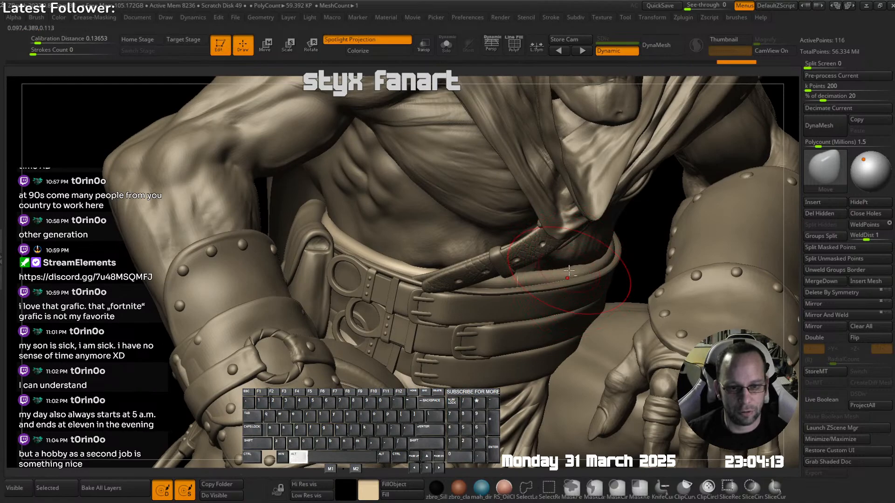
right_drag(573, 268, 411, 227)
drag(410, 227, 416, 211)
right_drag(626, 228, 507, 215)
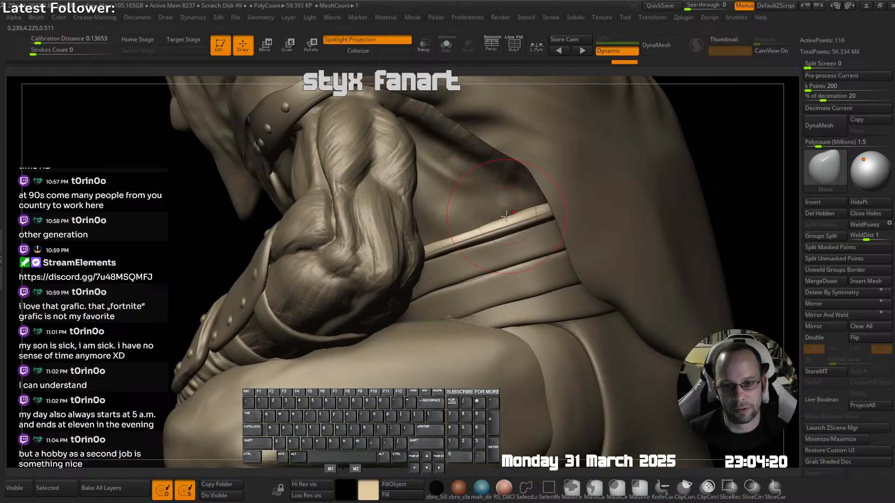
alt+click(457, 252)
right_drag(456, 252, 536, 218)
ctrl+right_drag(536, 218, 427, 212)
mouse_move(426, 212)
alt+right_down()
mouse_move(513, 227)
mouse_move(494, 206)
mouse_move(447, 208)
alt+right_up()
- Select the body mesh and reshape the right shoulder's outline with the Move brush
alt+click(447, 208)
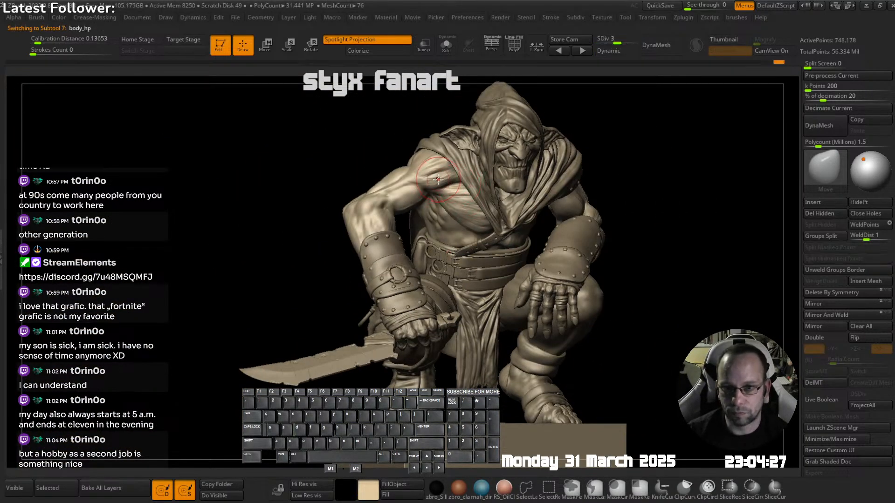
drag(436, 184, 406, 176)
key(s)
mouse_move(405, 176)
right_down()
mouse_move(437, 164)
mouse_move(455, 194)
mouse_move(493, 202)
right_up()
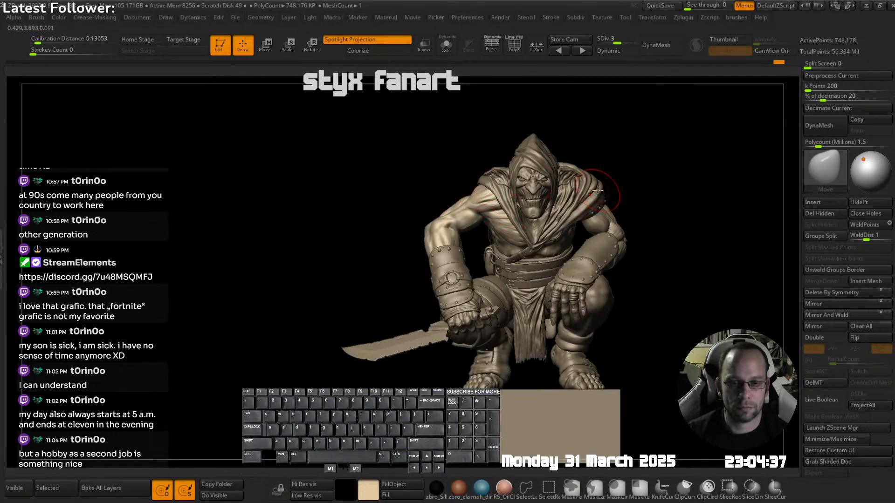
- Select the head mesh, lower it to subdivision level 3 and reshape the right ear's upper edge with the Move brush
alt+click(492, 182)
ctrl+right_drag(492, 182, 557, 207)
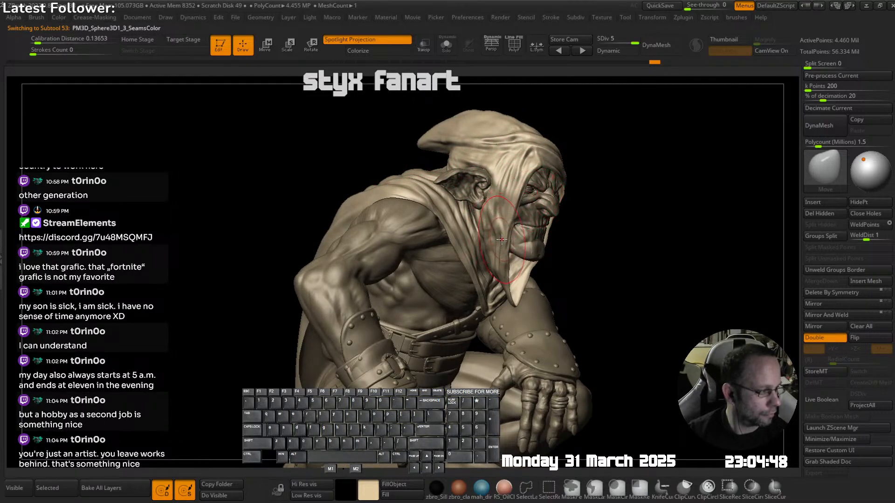
right_drag(501, 239, 450, 205)
ctrl+right_drag(505, 184, 505, 182)
ctrl+right_drag(430, 158, 420, 179)
alt+click(441, 178)
key(shift+d)
key(shift+d)
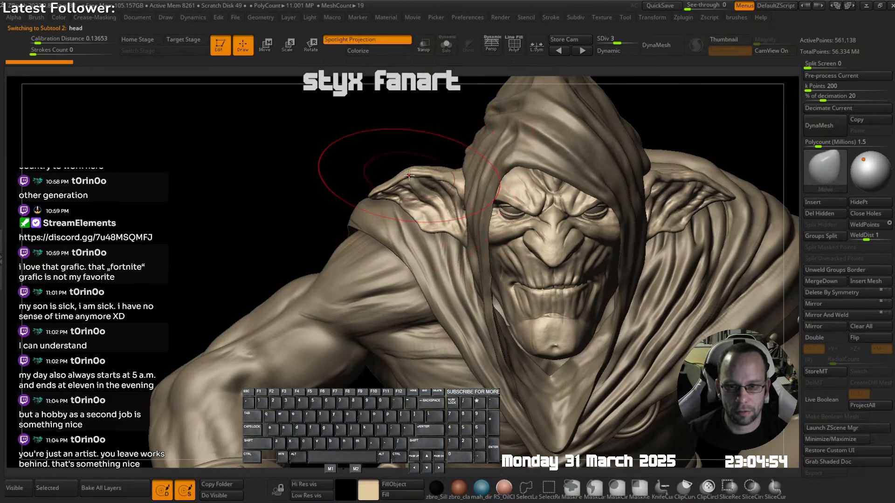
drag(408, 176, 408, 182)
mouse_move(536, 214)
ctrl+right_down()
mouse_move(562, 198)
mouse_move(531, 202)
ctrl+right_up()
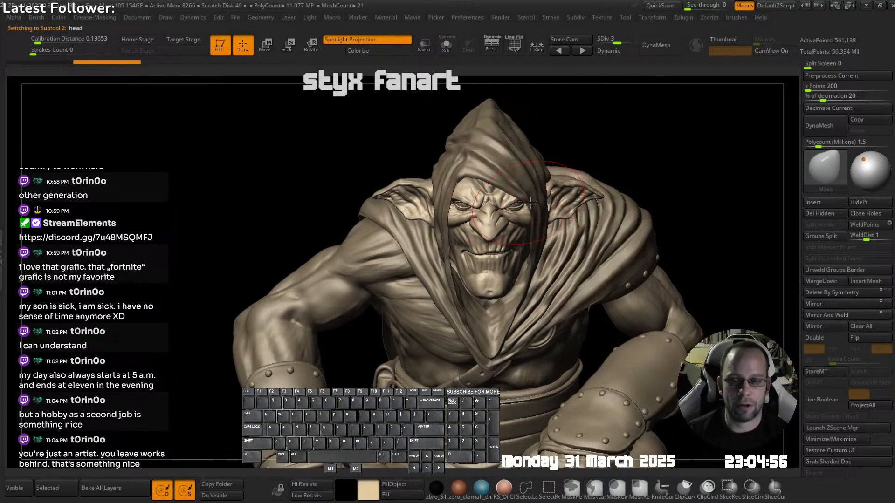
- Select the hooded cloak mesh and set up a resized U_buildup brush for the left shoulder folds
right_drag(470, 189, 578, 187)
alt+click(329, 162)
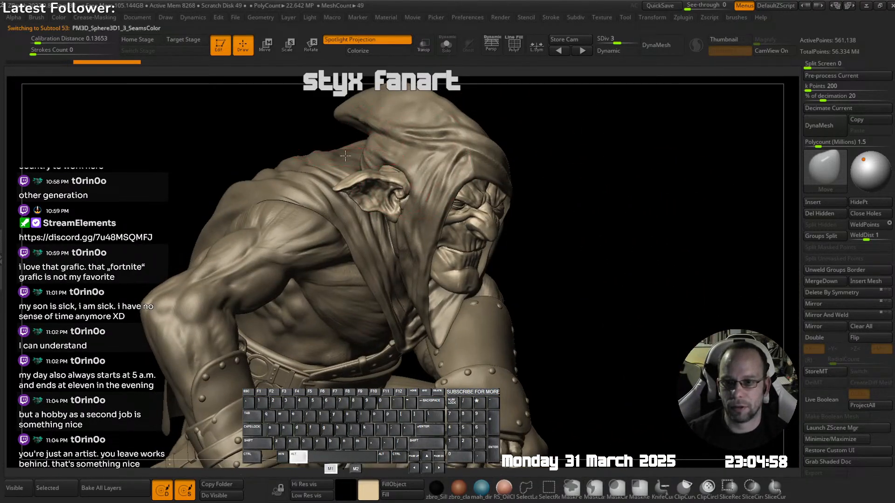
mouse_move(330, 162)
alt+right_down()
mouse_move(372, 201)
mouse_move(459, 197)
mouse_move(442, 151)
mouse_move(494, 211)
mouse_move(459, 233)
mouse_move(418, 233)
alt+right_up()
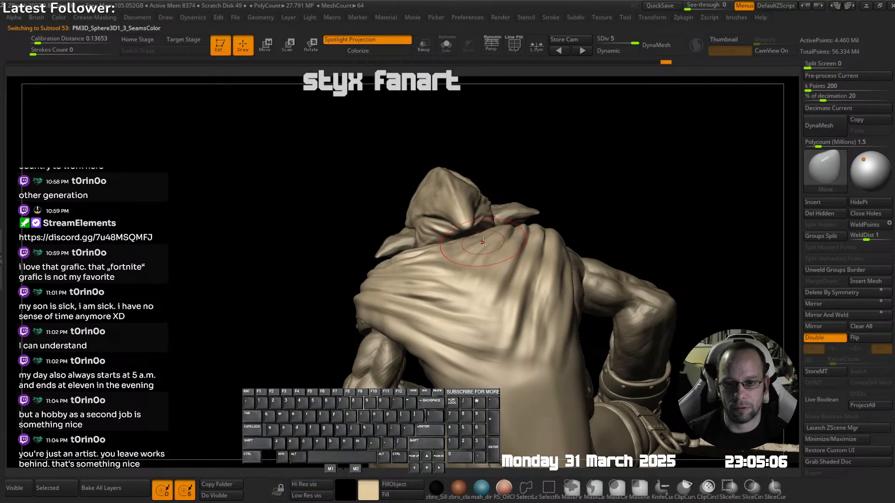
mouse_move(483, 242)
right_down()
mouse_move(492, 235)
mouse_move(447, 261)
mouse_move(379, 282)
mouse_move(445, 283)
mouse_move(441, 298)
mouse_move(401, 270)
mouse_move(410, 278)
mouse_move(395, 282)
mouse_move(507, 209)
right_up()
key(s)
key(s)
key(s)
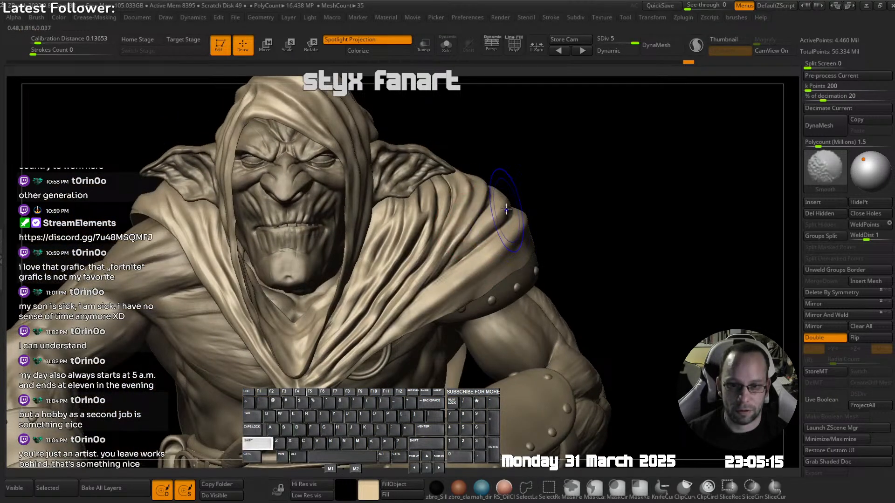
key(space)
click(484, 190)
ctrl+right_drag(519, 247, 521, 268)
key(s)
drag(512, 265, 472, 264)
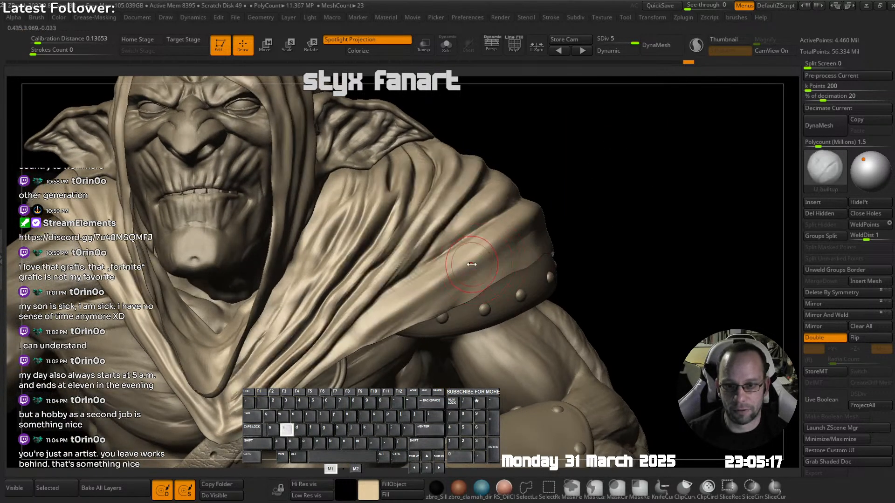
- Smooth and soften the cloak folds running from the left shoulder down to the chest
right_drag(412, 306, 371, 328)
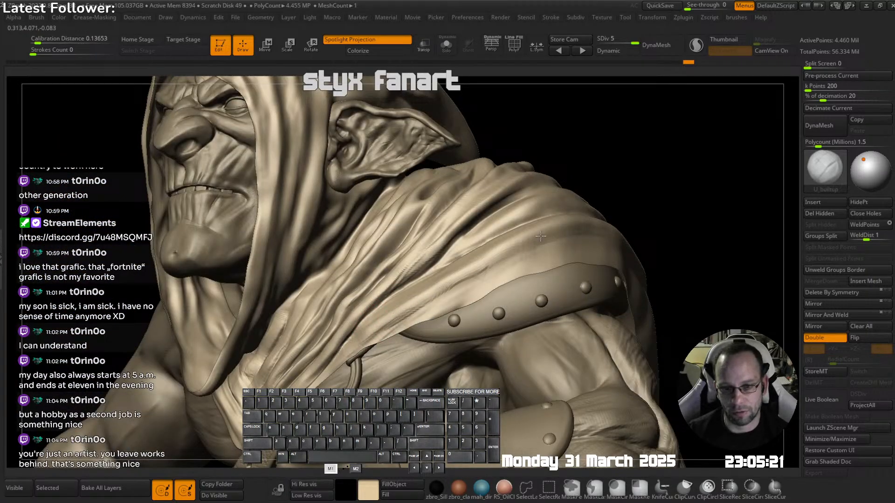
shift+drag(495, 252, 378, 331)
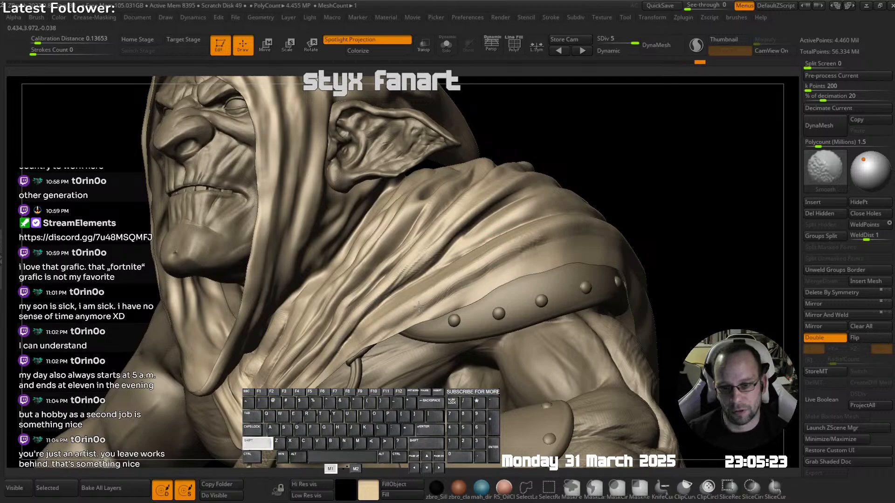
shift+drag(445, 230, 425, 247)
right_drag(411, 242, 441, 238)
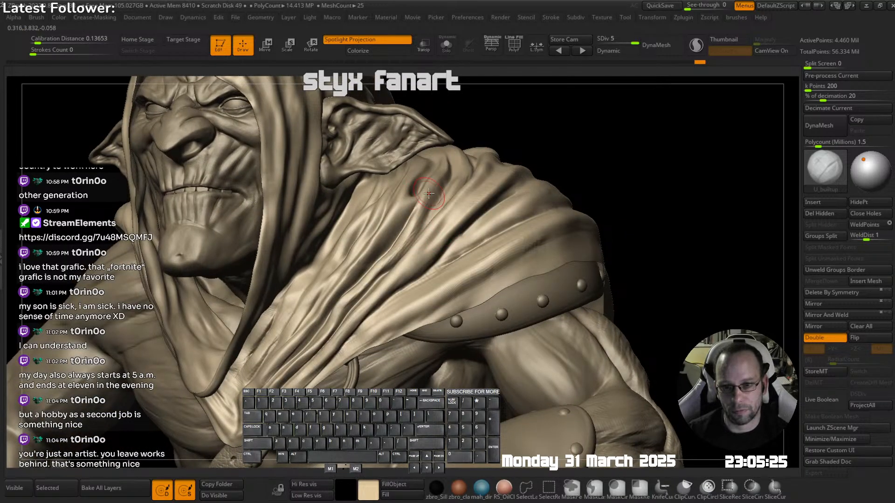
shift+drag(429, 193, 394, 245)
- Build up long cloak folds on the left shoulder behind the ear with U_buildup and smooth them
mouse_move(386, 259)
right_down()
mouse_move(471, 224)
mouse_move(428, 228)
right_up()
ctrl+right_drag(429, 228, 478, 205)
drag(472, 161, 475, 198)
mouse_move(471, 195)
right_down()
mouse_move(460, 219)
mouse_move(450, 191)
right_up()
drag(454, 187, 449, 290)
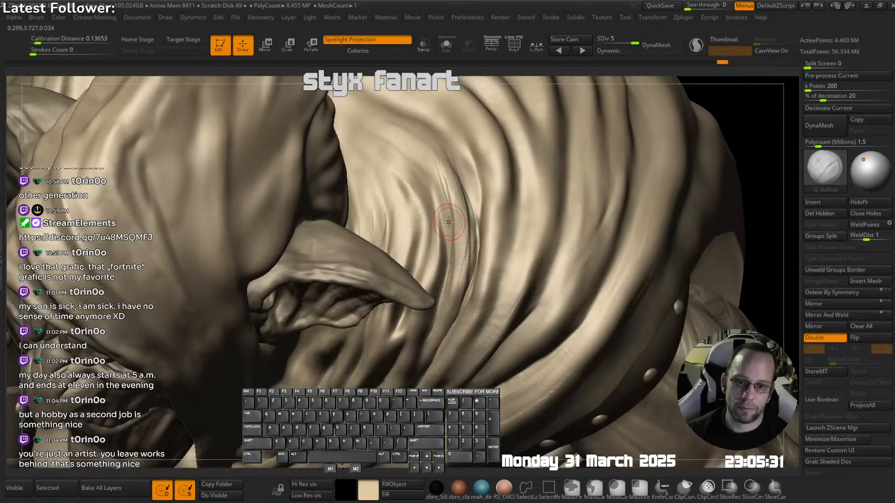
key(shift)
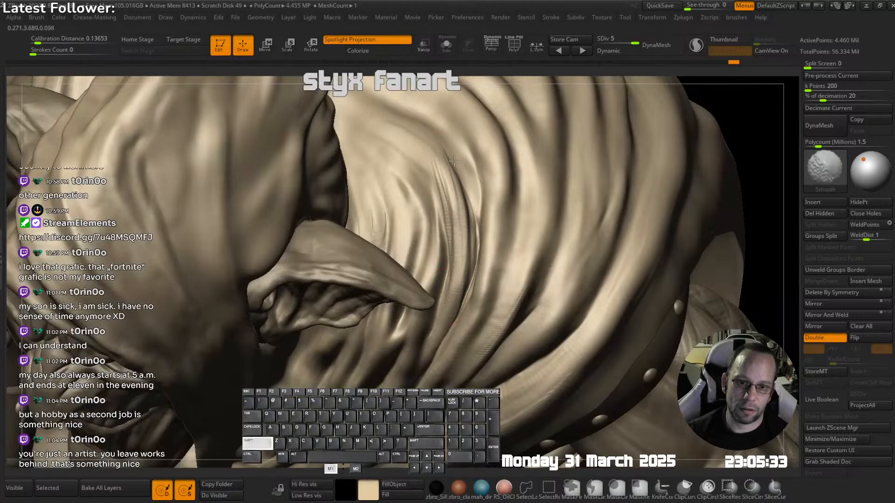
shift+drag(445, 208, 446, 224)
- Add another U_buildup fold to the cloak right beside the left ear
right_drag(443, 219, 397, 210)
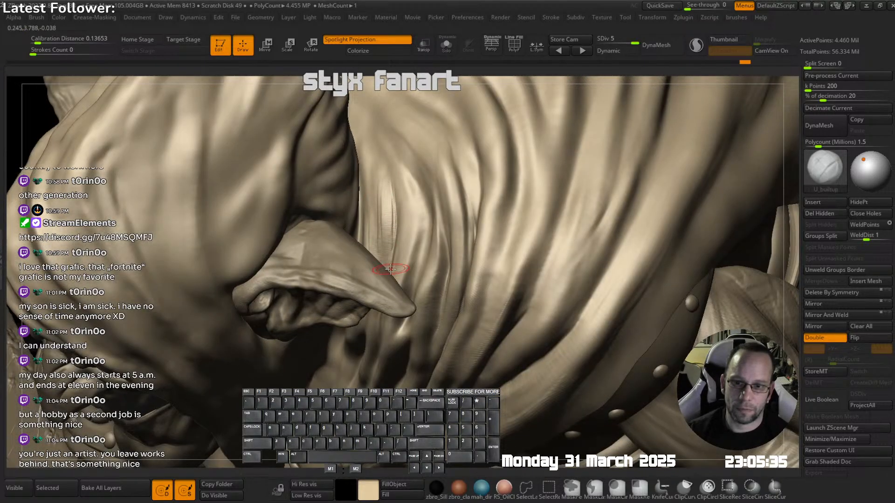
right_drag(391, 269, 409, 214)
drag(391, 274, 370, 308)
ctrl+right_drag(371, 305, 396, 252)
mouse_move(396, 252)
right_down()
mouse_move(426, 219)
mouse_move(426, 238)
right_up()
right_drag(415, 196, 427, 220)
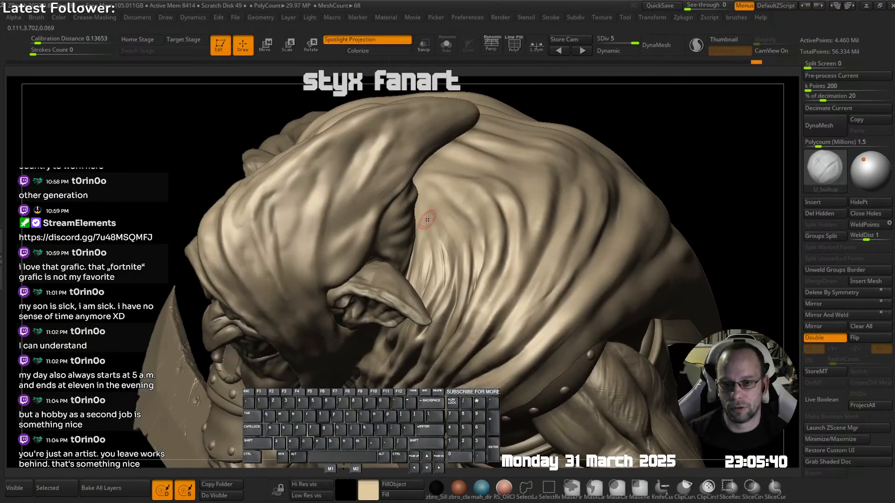
- Smooth the cloak folds between the hood and left shoulder and add a short U_buildup stroke among them
key(shift)
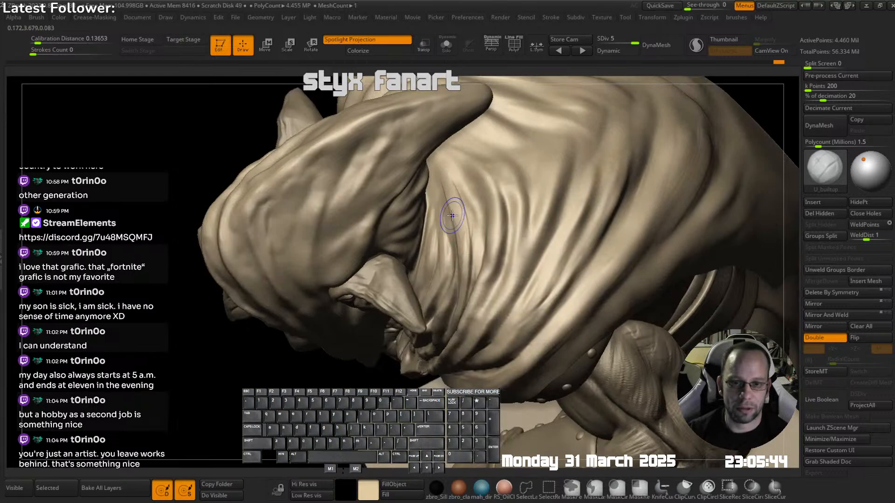
shift+drag(452, 215, 457, 249)
drag(488, 184, 488, 198)
shift+drag(458, 170, 462, 186)
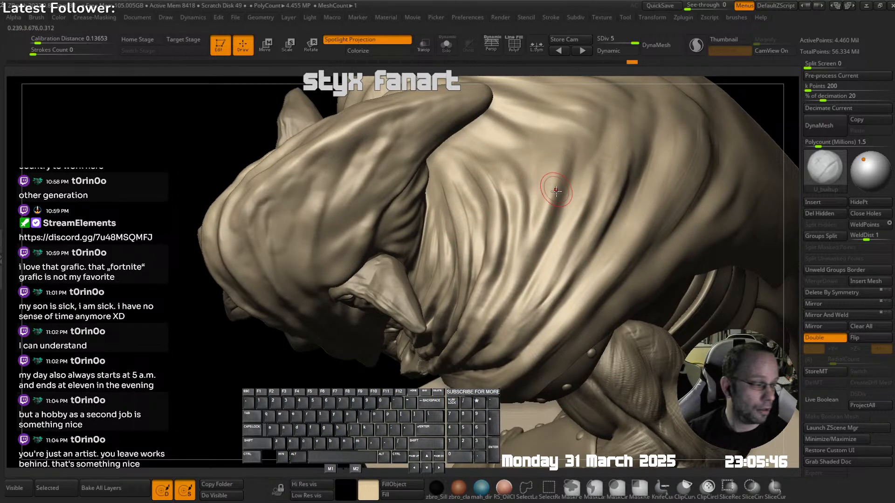
ctrl+right_drag(556, 191, 525, 186)
mouse_move(524, 187)
right_down()
mouse_move(491, 200)
mouse_move(519, 236)
mouse_move(554, 229)
mouse_move(526, 206)
mouse_move(510, 232)
mouse_move(485, 233)
right_up()
mouse_move(373, 285)
right_down()
mouse_move(418, 278)
mouse_move(406, 255)
right_up()
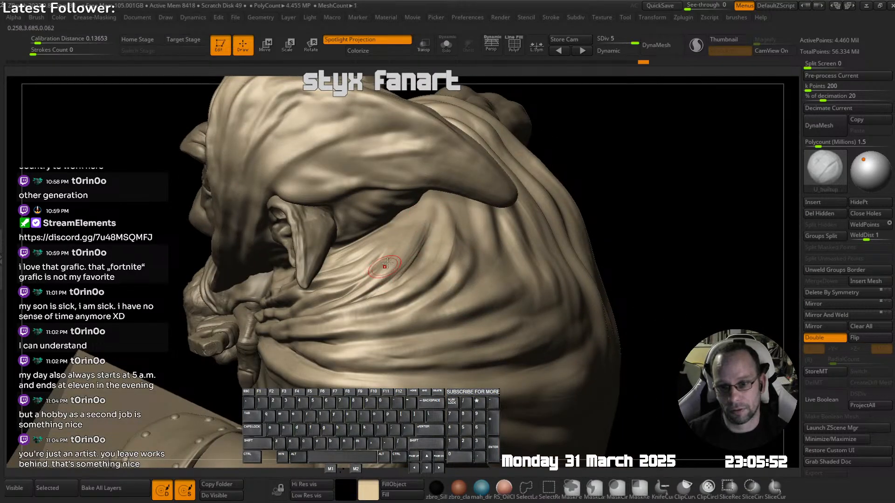
- Smooth the cloak surface below the left ear and add short U_buildup folds beneath the hood's tip
shift+drag(385, 266, 401, 275)
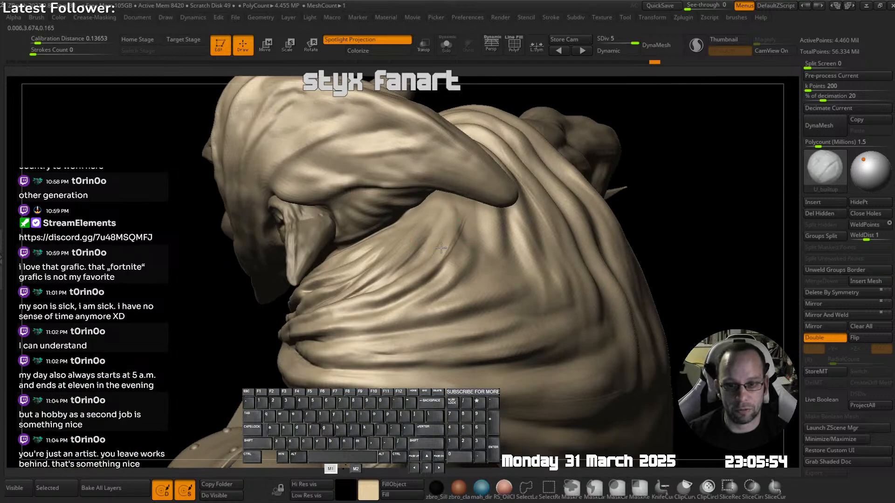
mouse_move(439, 239)
mouse_down()
mouse_move(414, 284)
mouse_move(436, 261)
mouse_up()
mouse_move(438, 254)
right_down()
mouse_move(483, 265)
mouse_move(474, 225)
right_up()
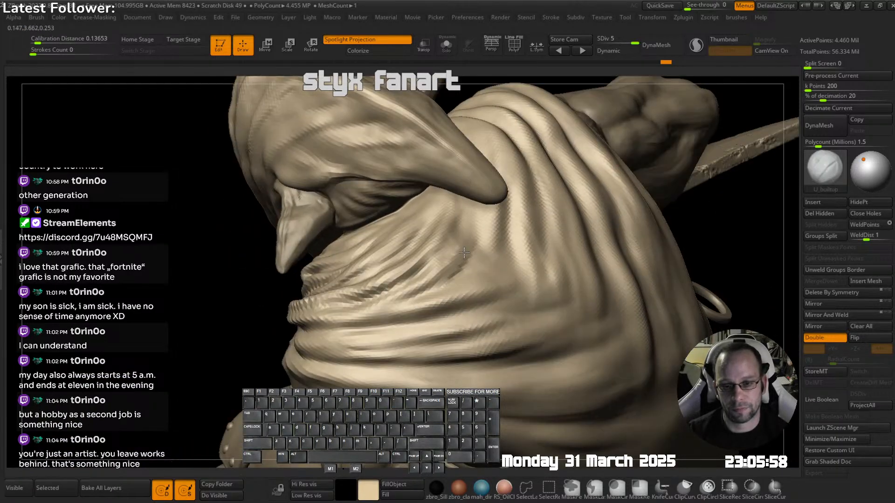
drag(471, 248, 462, 276)
mouse_move(464, 282)
right_down()
mouse_move(479, 244)
mouse_move(414, 284)
mouse_move(320, 321)
right_up()
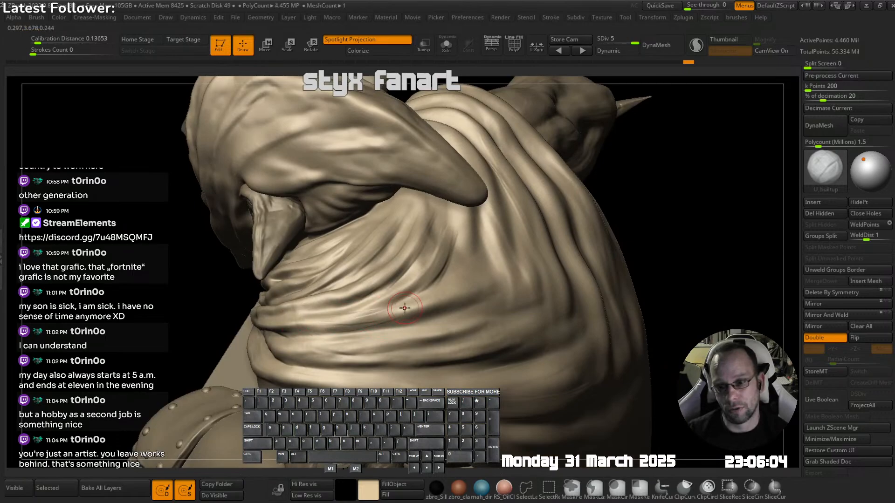
- Build up a long U_buildup fold across the cloak's left shoulder towards the chest and smooth its front end
right_drag(446, 298, 322, 316)
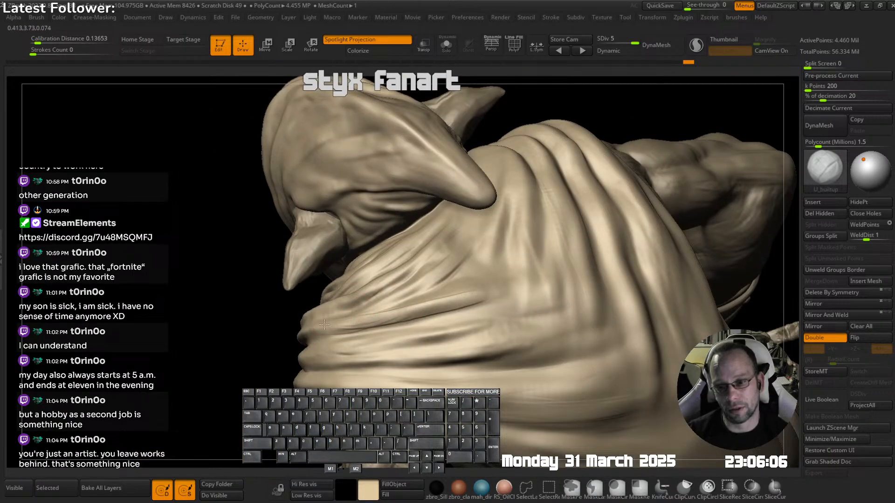
mouse_move(402, 309)
right_down()
mouse_move(440, 313)
mouse_move(486, 272)
right_up()
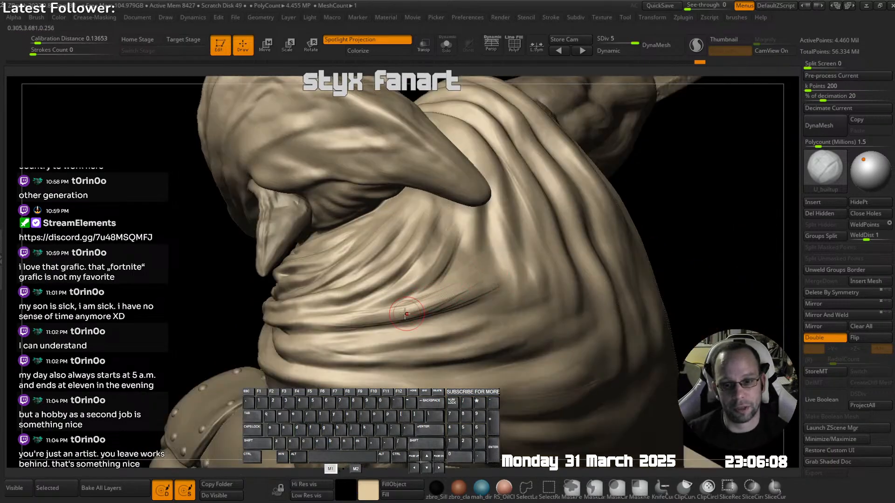
key(shift)
shift+drag(321, 323, 354, 320)
mouse_move(354, 321)
right_down()
mouse_move(459, 307)
mouse_move(373, 312)
mouse_move(328, 296)
mouse_move(503, 283)
mouse_move(496, 336)
mouse_move(473, 261)
mouse_move(483, 208)
right_up()
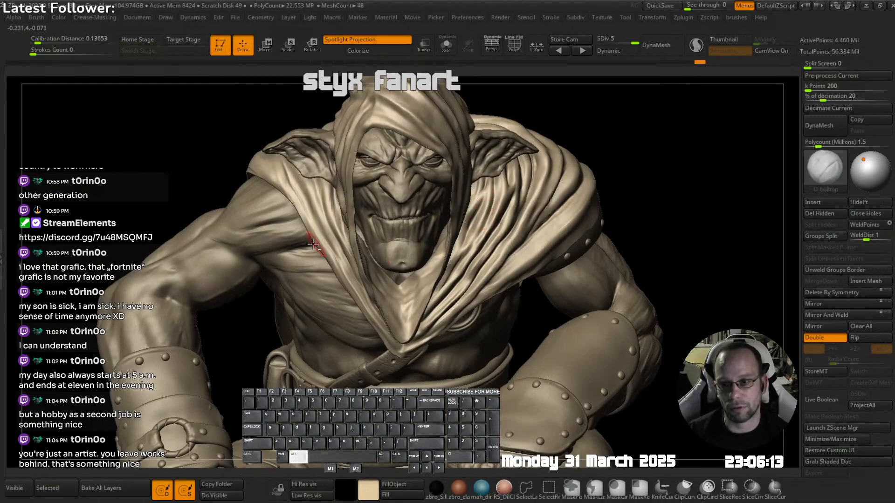
- Switch to the body_hp subtool and reshape the outline of the right shoulder with the Move brush
alt+right_drag(313, 244, 532, 264)
alt+click(443, 260)
key(space)
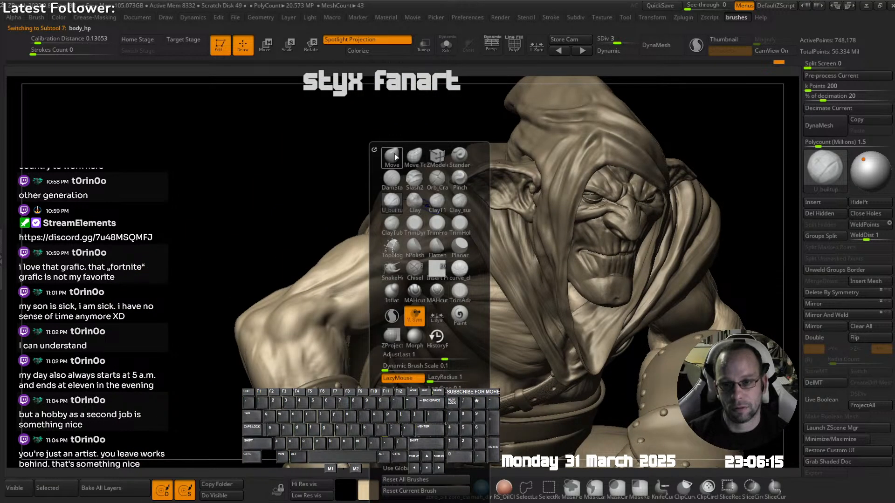
click(395, 156)
key(s)
mouse_move(416, 263)
right_down()
mouse_move(501, 261)
mouse_move(417, 268)
mouse_move(426, 233)
mouse_move(403, 226)
right_up()
drag(404, 248, 410, 243)
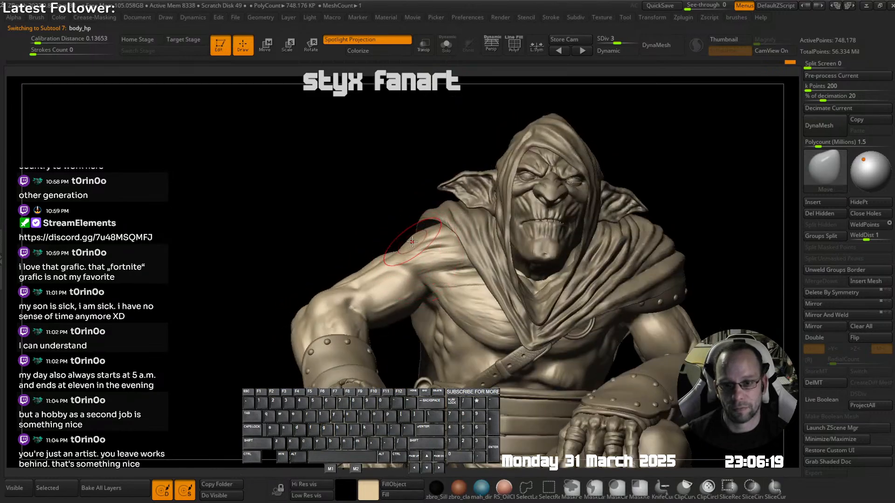
mouse_move(412, 242)
right_down()
mouse_move(402, 229)
mouse_move(409, 222)
right_up()
drag(397, 254, 405, 248)
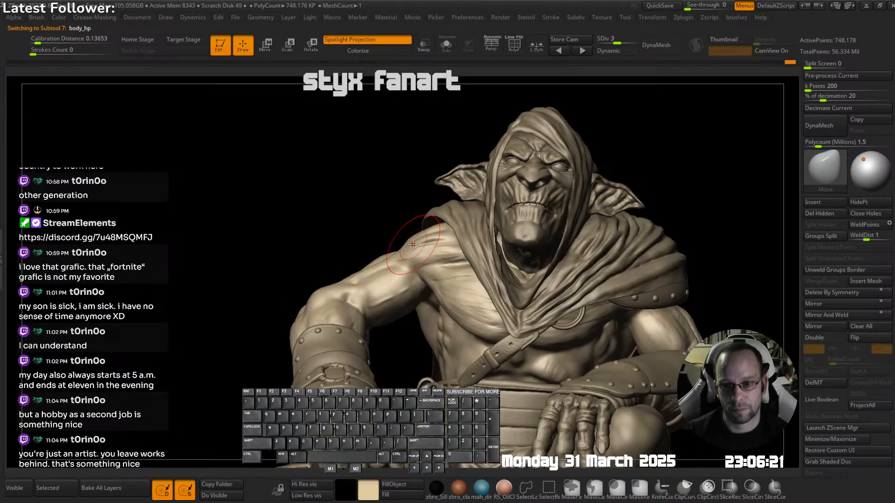
- Carve muscle grooves down the right deltoid with the DamStandard brush
mouse_move(413, 245)
ctrl+right_down()
mouse_move(415, 219)
mouse_move(456, 242)
mouse_move(460, 268)
mouse_move(490, 261)
mouse_move(403, 261)
mouse_move(365, 349)
mouse_move(410, 214)
mouse_move(380, 235)
ctrl+right_up()
key(shift+Tab)
click(376, 179)
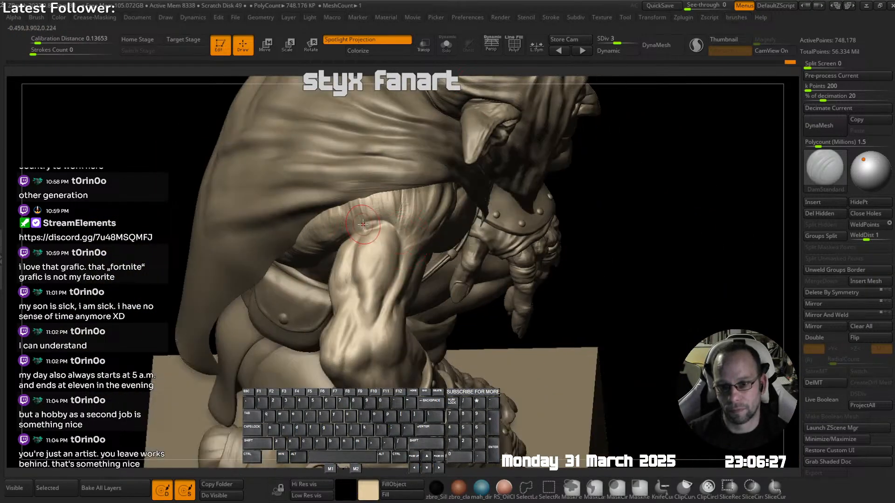
right_drag(362, 224, 383, 211)
key(shift+s)
drag(356, 189, 366, 225)
mouse_move(368, 226)
right_down()
mouse_move(380, 224)
mouse_move(337, 217)
mouse_move(368, 208)
right_up()
drag(386, 171, 400, 229)
right_drag(402, 233, 321, 219)
- Check the body in isolation, then add a U_buildup muscle strand across the right deltoid
key(shift+t)
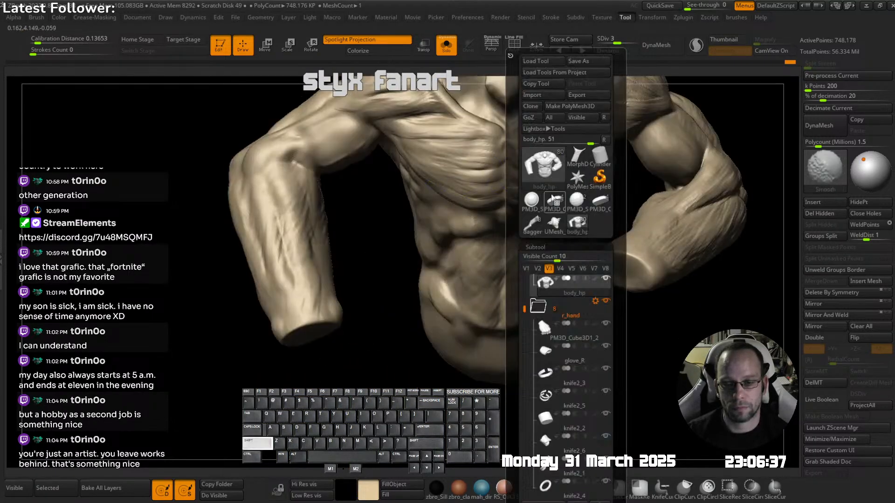
mouse_move(605, 221)
alt+right_down()
mouse_move(526, 275)
mouse_move(509, 221)
alt+right_up()
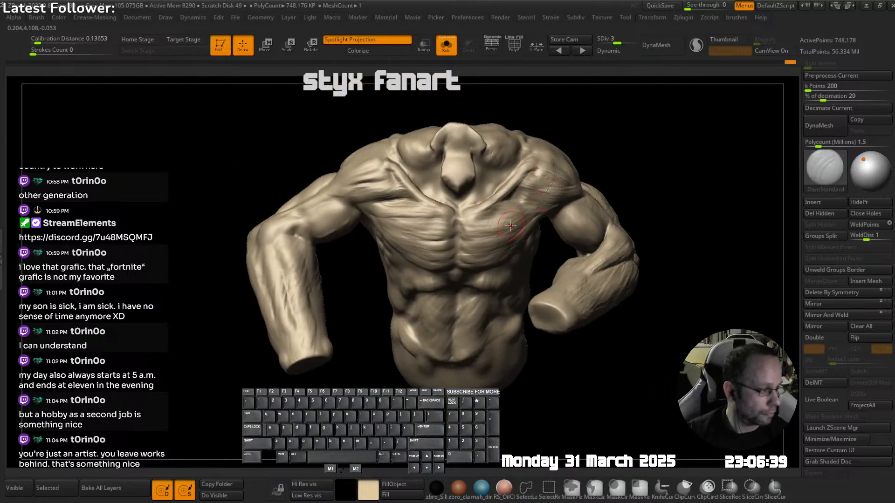
key(alt+s)
mouse_move(429, 232)
right_down()
mouse_move(410, 219)
mouse_move(400, 238)
right_up()
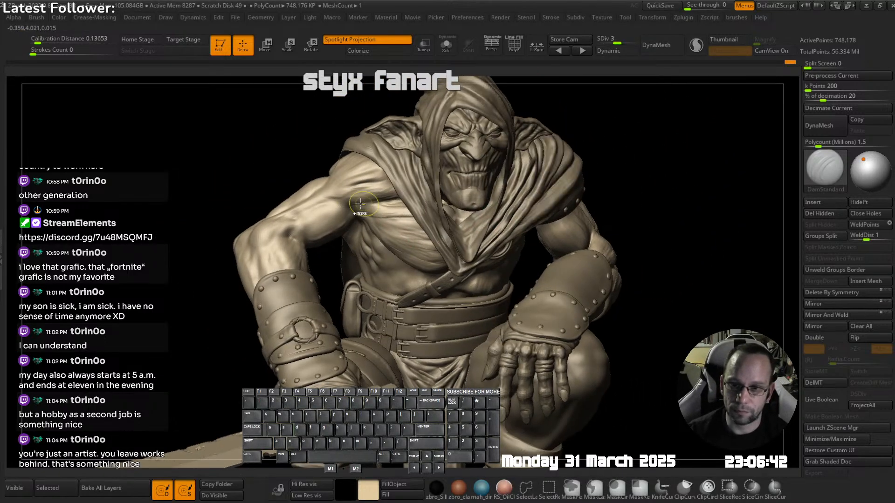
key(b)
click(363, 201)
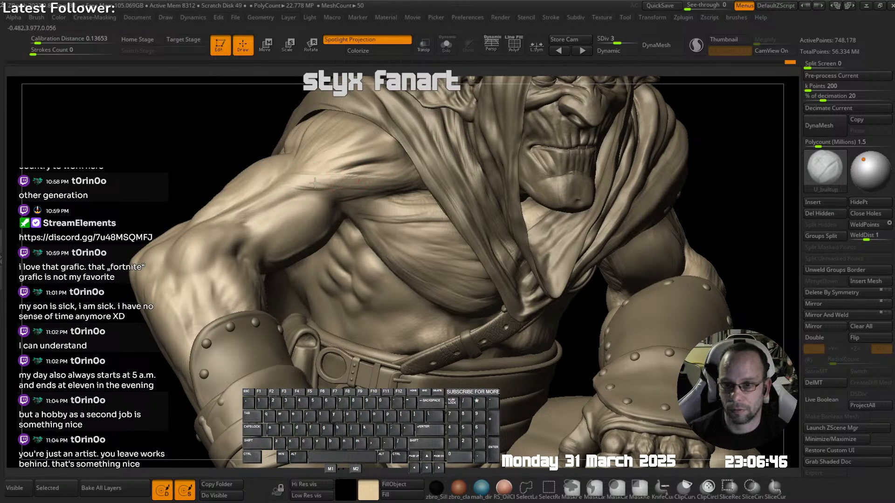
drag(318, 177, 369, 171)
mouse_move(371, 172)
right_down()
mouse_move(418, 192)
mouse_move(405, 218)
right_up()
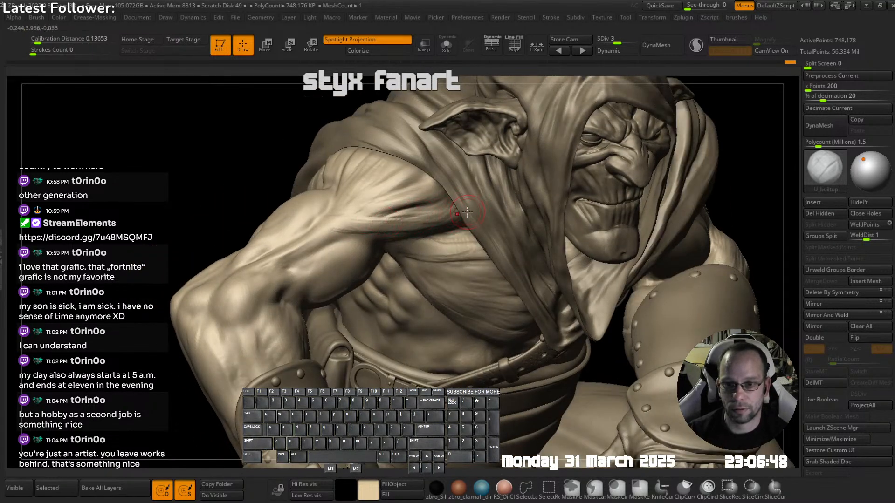
mouse_move(468, 212)
right_down()
mouse_move(422, 211)
mouse_move(406, 228)
mouse_move(410, 177)
right_up()
- Isolate the body, build up the front of the right shoulder beside the chest and smooth it
key(shift)
key(alt+s)
drag(404, 203, 385, 217)
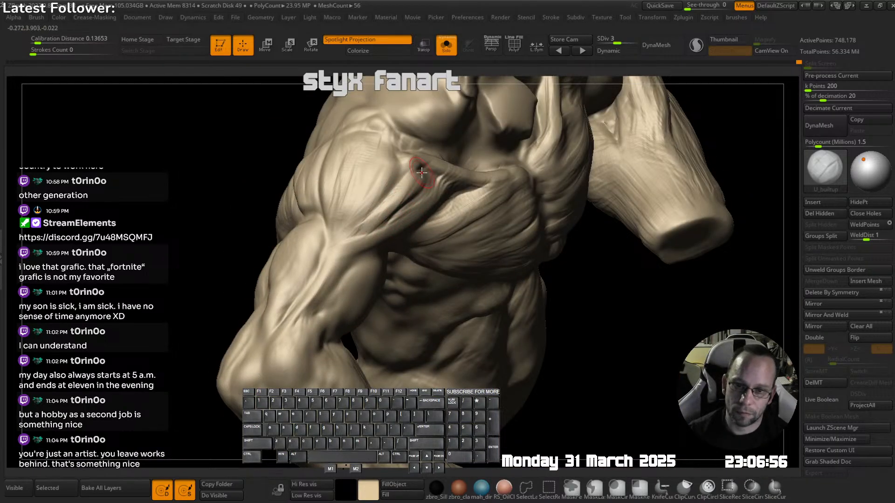
right_drag(422, 172, 432, 185)
shift+drag(386, 227, 416, 191)
- Build up vertical muscle strands over the right deltoid with U_buildup and smooth them
drag(363, 173, 334, 210)
mouse_move(350, 156)
mouse_down()
mouse_move(341, 233)
mouse_move(352, 199)
mouse_up()
right_drag(353, 199, 384, 212)
drag(339, 193, 337, 224)
drag(336, 162, 334, 228)
drag(345, 173, 347, 228)
shift+drag(358, 189, 342, 214)
ctrl+right_drag(356, 261, 347, 216)
right_drag(347, 217, 390, 149)
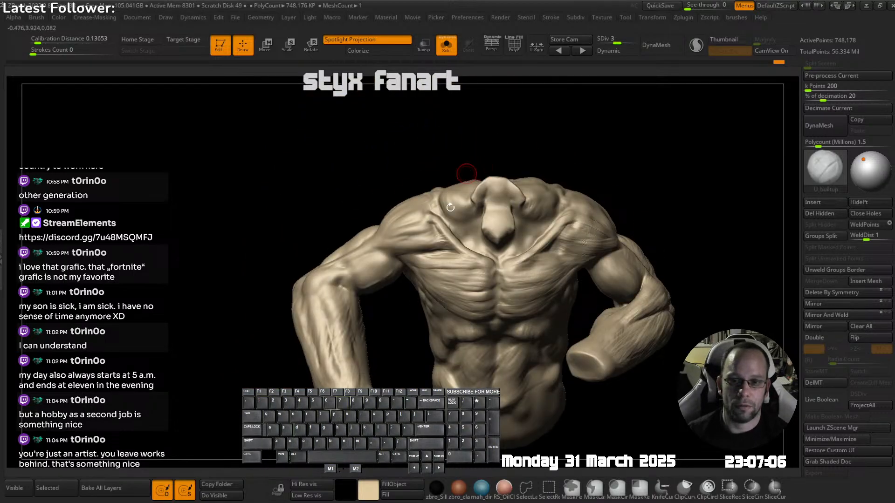
- Show the full figure again and select the Move brush for the right shoulder
click(446, 45)
key(shift+a)
click(395, 159)
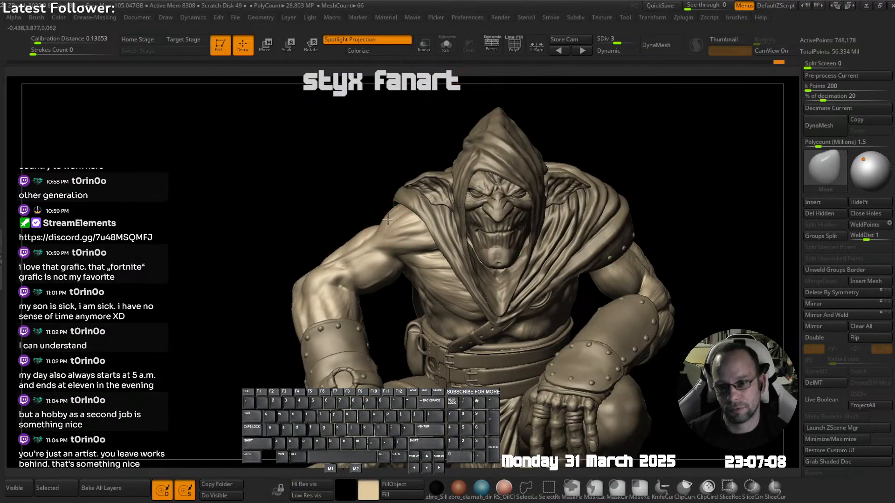
right_drag(351, 215, 373, 262)
key(Tab)
click(357, 158)
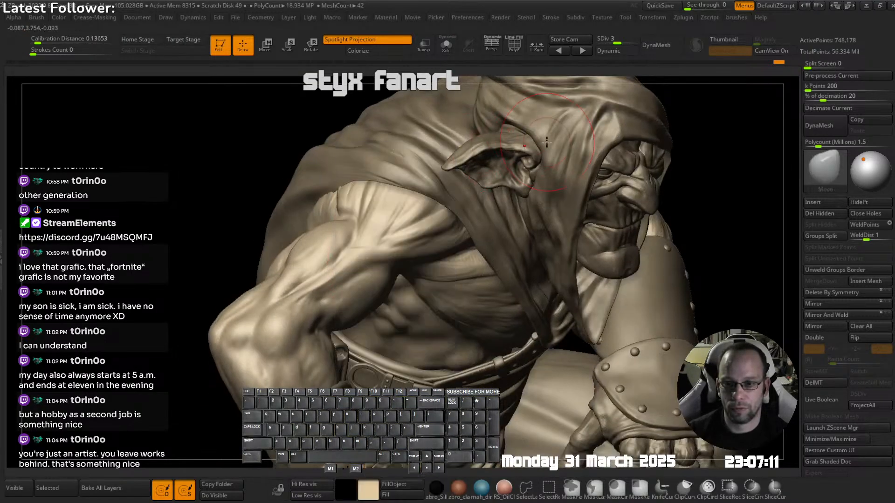
- Add a short U_buildup stroke where the right shoulder muscle meets the chest
right_drag(454, 212, 417, 220)
key(Tab)
click(392, 182)
mouse_move(390, 257)
right_down()
mouse_move(353, 280)
mouse_move(406, 261)
mouse_move(417, 247)
mouse_move(412, 188)
mouse_move(423, 204)
right_up()
key(Tab)
click(402, 200)
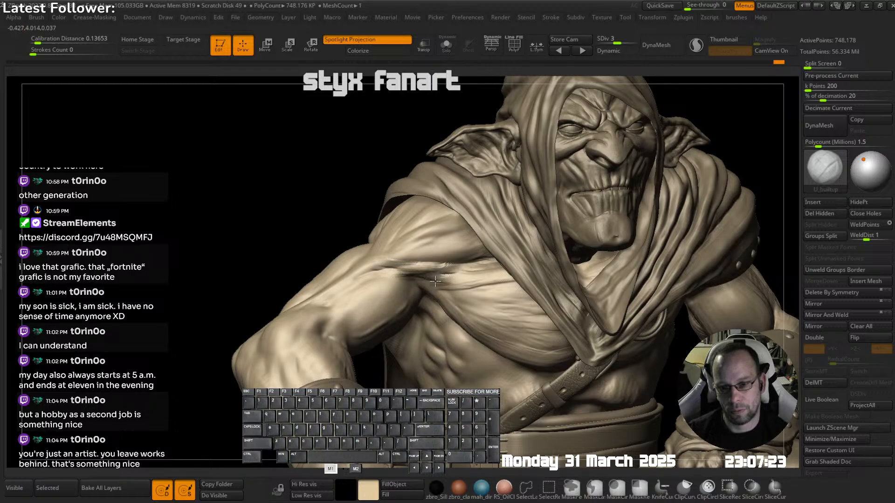
right_drag(444, 283, 413, 269)
drag(433, 272, 447, 269)
mouse_move(448, 269)
ctrl+right_down()
mouse_move(443, 238)
mouse_move(480, 266)
ctrl+right_up()
- Isolate the body, then smooth and build up the muscle transition between the right armpit and chest
key(alt+s)
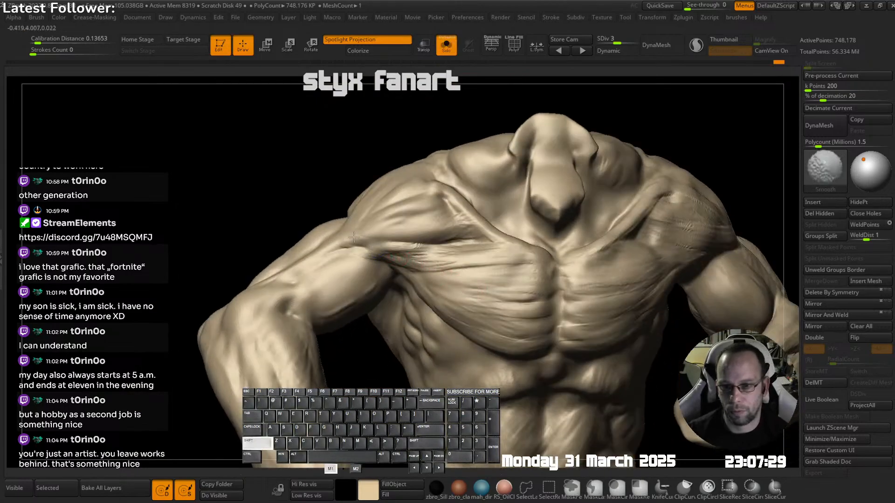
shift+drag(418, 249, 434, 251)
right_drag(434, 250, 419, 251)
drag(445, 247, 454, 246)
right_drag(416, 244, 409, 270)
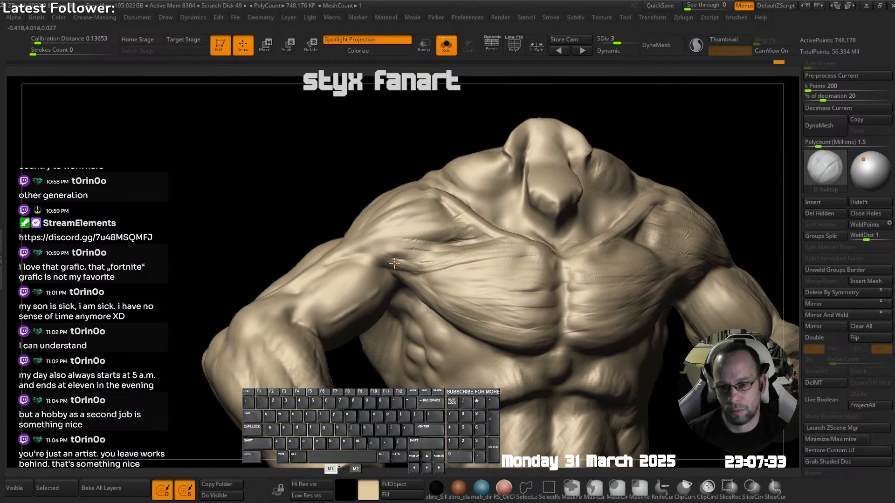
mouse_move(390, 267)
mouse_down()
mouse_move(364, 255)
mouse_move(399, 274)
mouse_up()
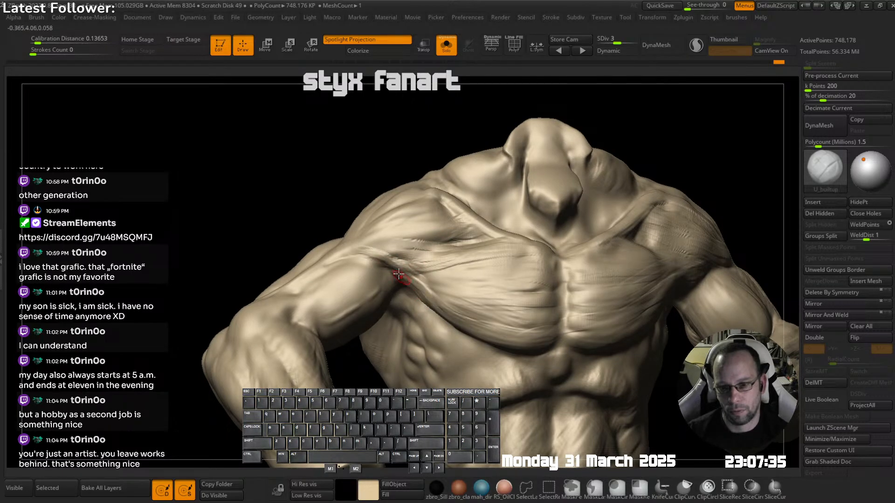
key(shift)
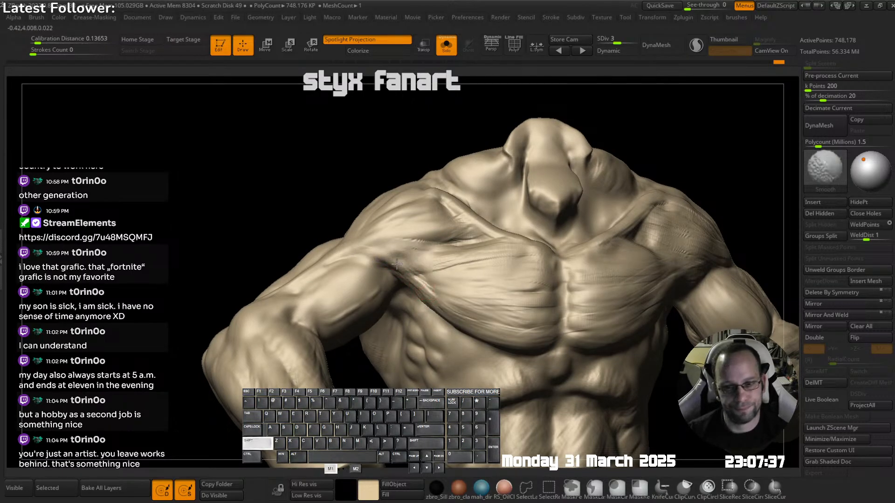
- Show the full figure and examine the right shoulder and chest from several angles
mouse_move(410, 297)
ctrl+right_down()
mouse_move(419, 261)
mouse_move(473, 229)
mouse_move(425, 238)
mouse_move(443, 245)
ctrl+right_up()
key(alt+s)
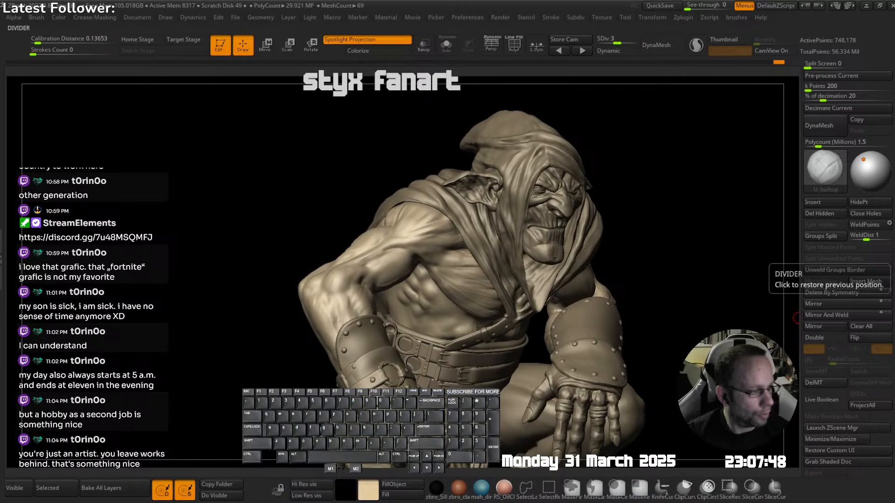
right_drag(550, 280, 472, 224)
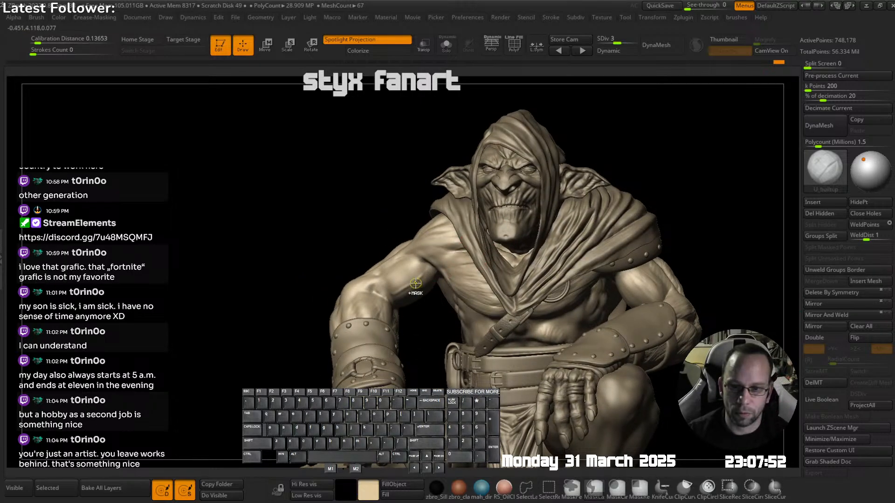
ctrl+right_drag(416, 294, 419, 336)
right_drag(359, 254, 400, 247)
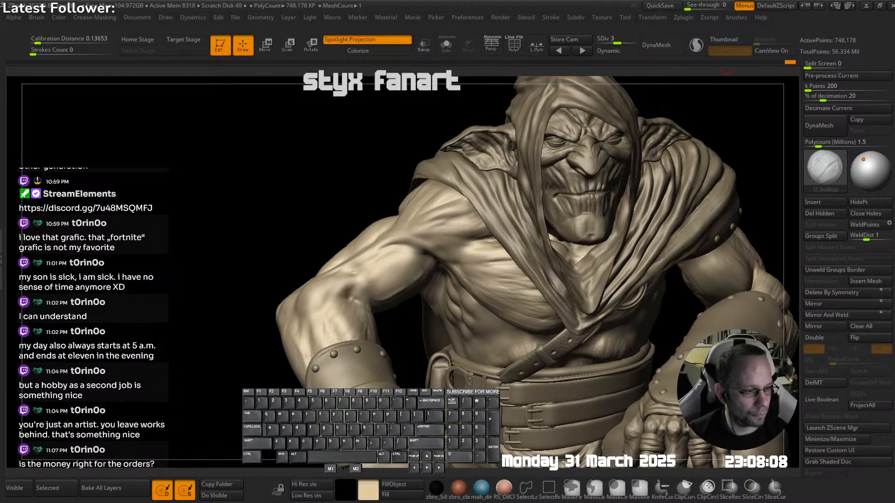
shift+right_drag(606, 252, 582, 219)
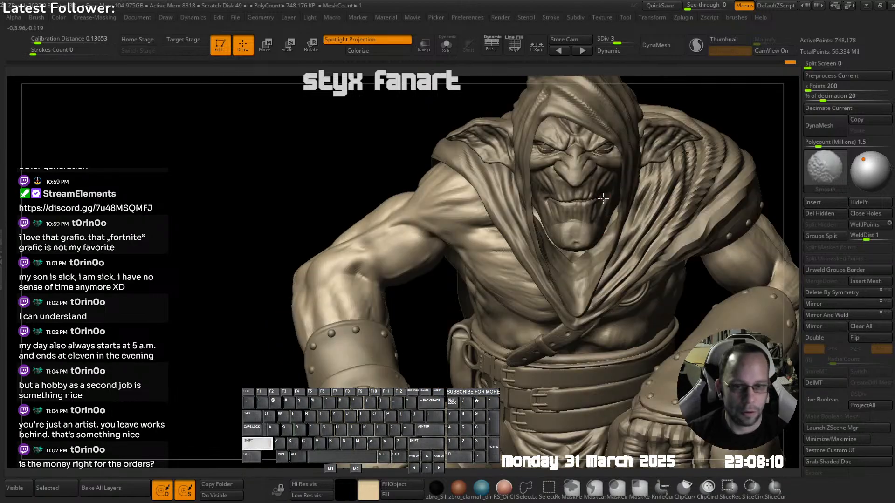
ctrl+right_drag(513, 209, 444, 229)
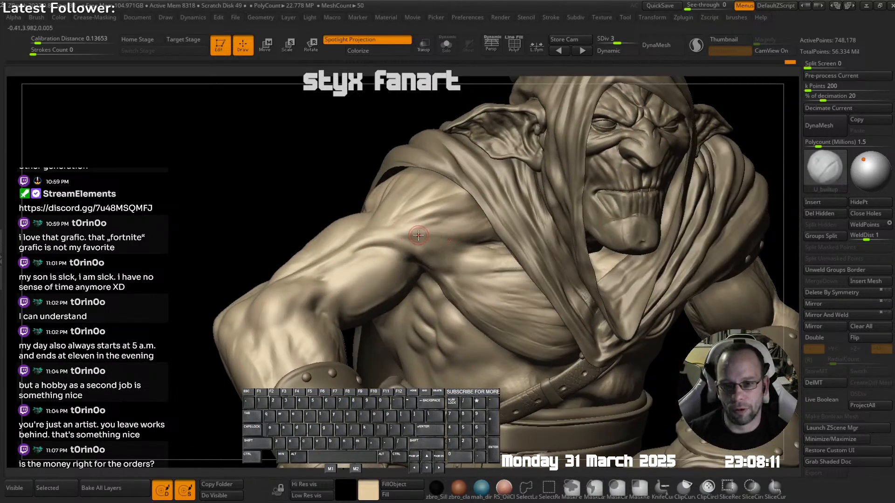
- Add U_buildup muscle strands from the front of the right shoulder into the upper chest
drag(446, 235, 405, 234)
right_drag(453, 236, 417, 237)
drag(468, 229, 490, 231)
mouse_move(491, 234)
right_down()
mouse_move(453, 245)
mouse_move(461, 257)
mouse_move(434, 252)
right_up()
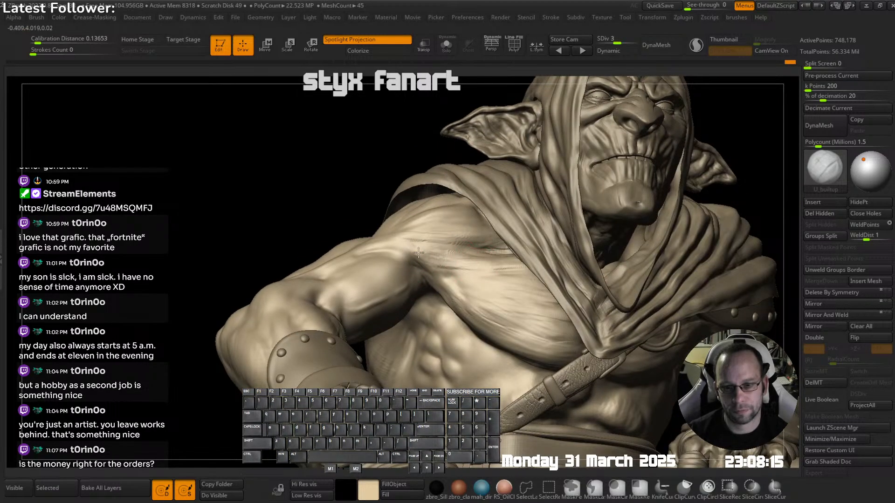
drag(418, 252, 448, 254)
mouse_move(448, 254)
right_down()
mouse_move(445, 279)
mouse_move(404, 299)
right_up()
- Examine the whole figure and then the isolated body to compare the chest, shoulder and arm muscles
key(b)
click(439, 162)
mouse_move(471, 325)
right_down()
mouse_move(473, 294)
mouse_move(465, 315)
right_up()
ctrl+right_drag(502, 341, 536, 275)
right_drag(601, 272, 538, 254)
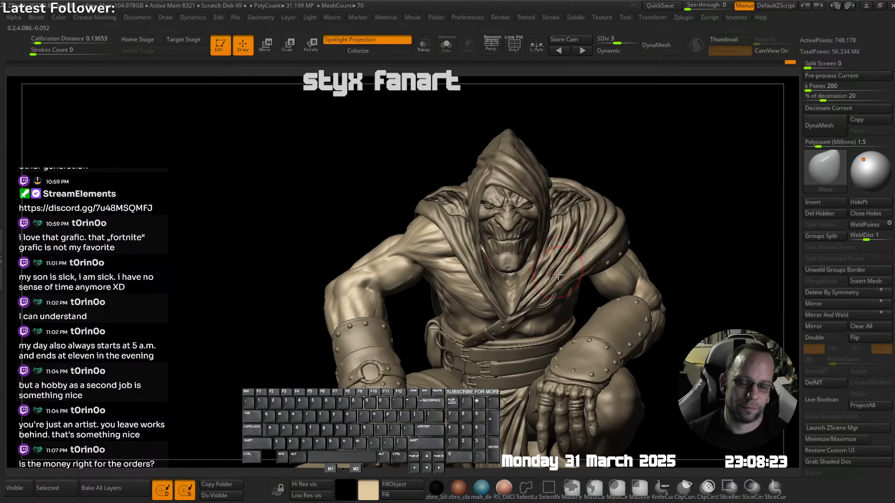
key(alt+s)
mouse_move(572, 309)
right_down()
mouse_move(535, 286)
mouse_move(553, 308)
mouse_move(524, 301)
mouse_move(489, 312)
right_up()
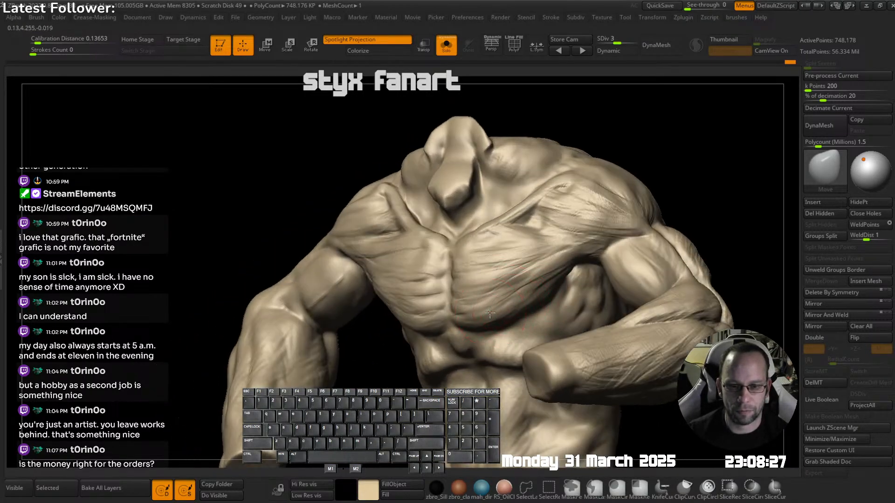
right_drag(543, 281, 504, 299)
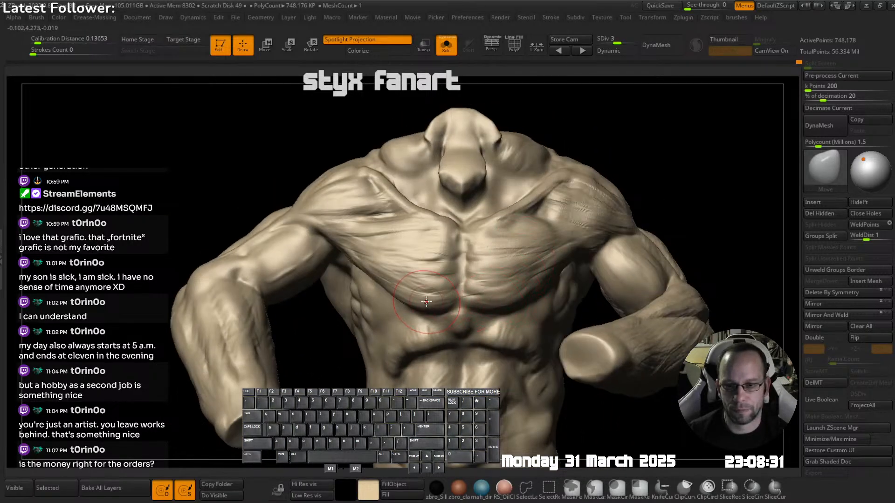
mouse_move(427, 301)
ctrl+right_down()
mouse_move(358, 197)
mouse_move(342, 229)
mouse_move(405, 266)
mouse_move(349, 263)
mouse_move(391, 280)
ctrl+right_up()
key(alt+s)
- Show the full figure, then carve and smooth the crease where the right upper arm meets the chest with DamStandard
key(shift+space)
click(410, 268)
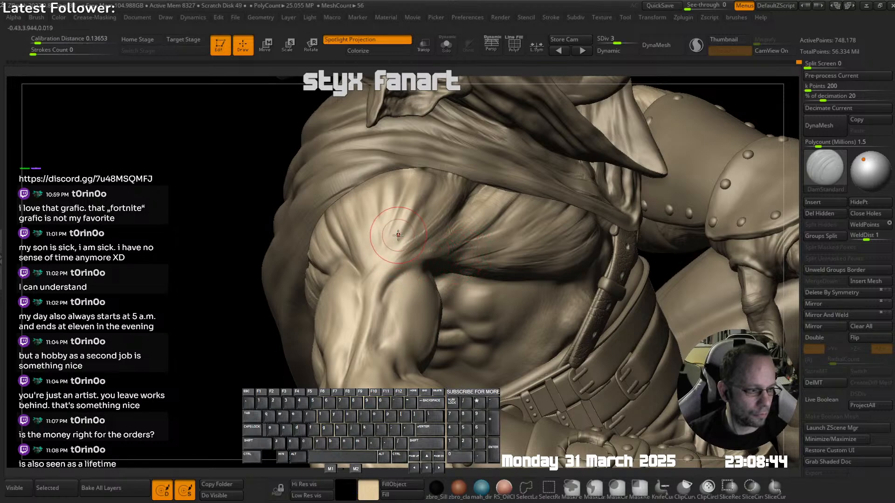
mouse_move(430, 274)
right_down()
mouse_move(399, 287)
mouse_move(379, 281)
right_up()
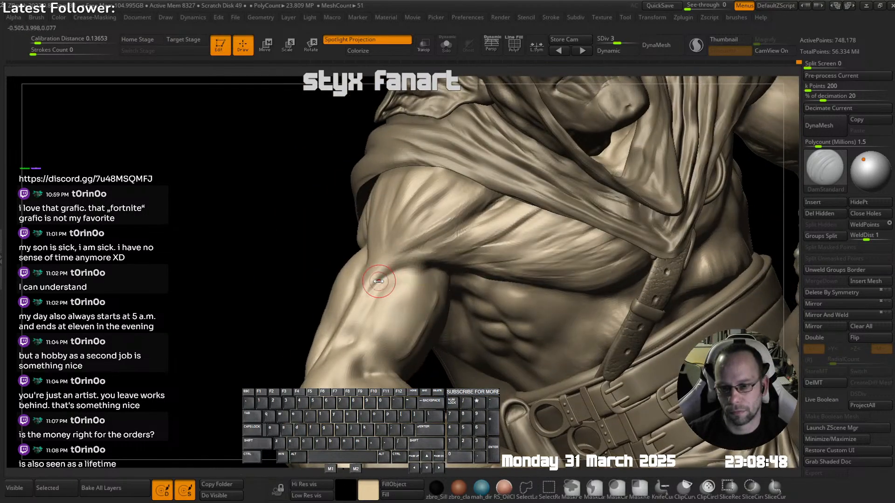
drag(447, 265, 450, 268)
right_drag(450, 268, 426, 262)
mouse_move(426, 262)
shift+mouse_down()
mouse_move(415, 267)
mouse_move(425, 266)
shift+mouse_up()
mouse_move(426, 265)
ctrl+right_down()
mouse_move(442, 233)
mouse_move(468, 225)
ctrl+right_up()
right_drag(443, 188, 449, 241)
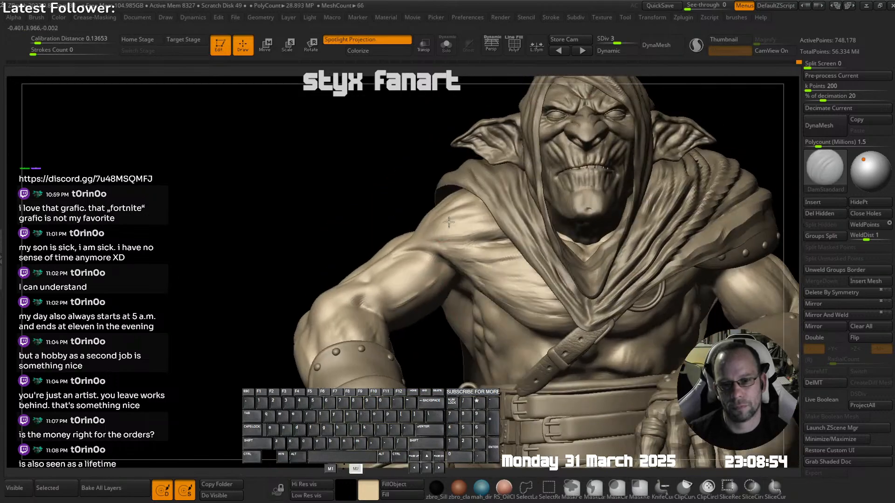
- Define the muscle separations across the front of the right shoulder with DamStandard, comparing them on the isolated body
drag(427, 244, 485, 240)
right_drag(435, 233, 479, 232)
drag(413, 231, 461, 200)
right_drag(512, 187, 488, 232)
drag(462, 222, 485, 219)
key(alt+s)
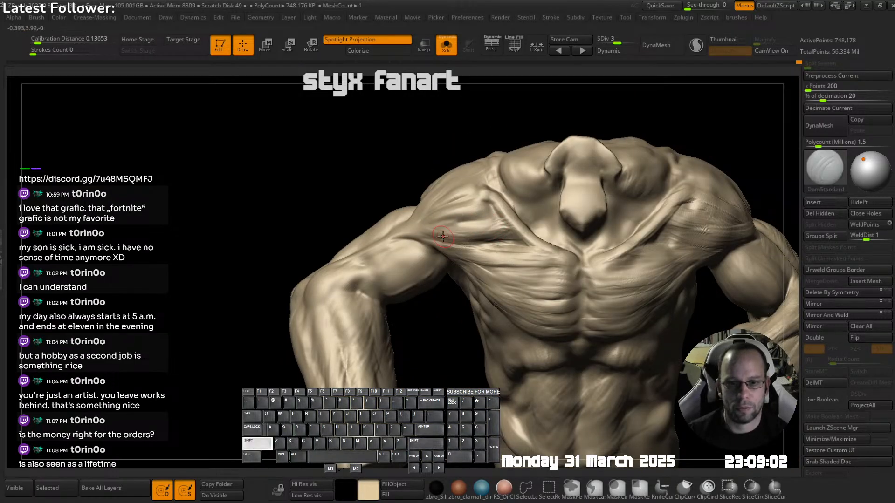
key(alt+s)
mouse_move(515, 252)
ctrl+right_down()
mouse_move(501, 215)
mouse_move(473, 226)
ctrl+right_up()
mouse_move(473, 226)
ctrl+right_down()
mouse_move(459, 208)
mouse_move(525, 214)
mouse_move(521, 244)
mouse_move(426, 243)
mouse_move(422, 272)
mouse_move(389, 223)
ctrl+right_up()
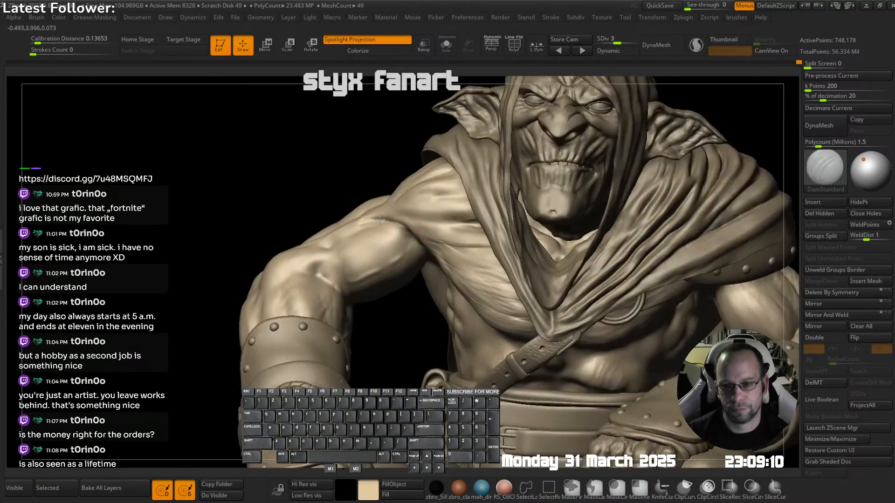
- Carve and smooth the groove between the right deltoid and the top of the upper arm
drag(385, 220, 422, 243)
shift+drag(410, 232, 442, 236)
right_drag(442, 235, 480, 232)
- Build up muscle strands over the front of the right shoulder beside the cloak edge with the U_buildup brush
mouse_move(406, 198)
alt+right_down()
mouse_move(415, 212)
mouse_move(419, 203)
alt+right_up()
right_click(416, 203)
click(381, 201)
click(377, 205)
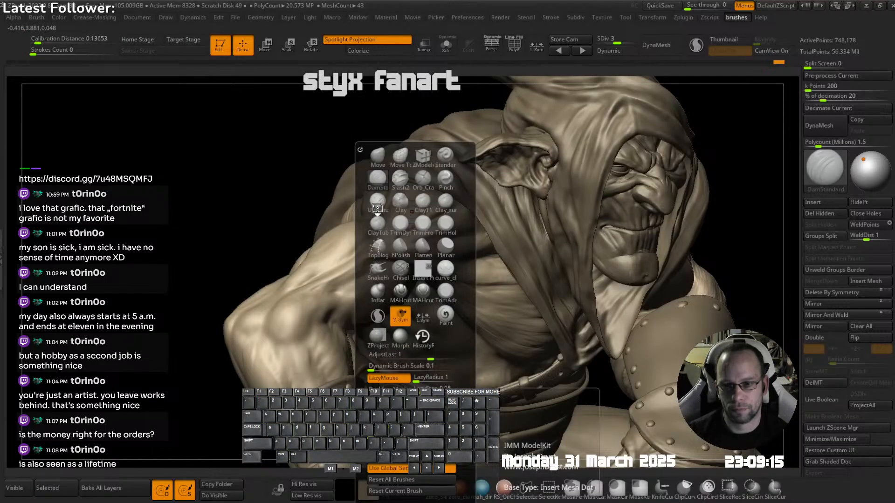
key(shift)
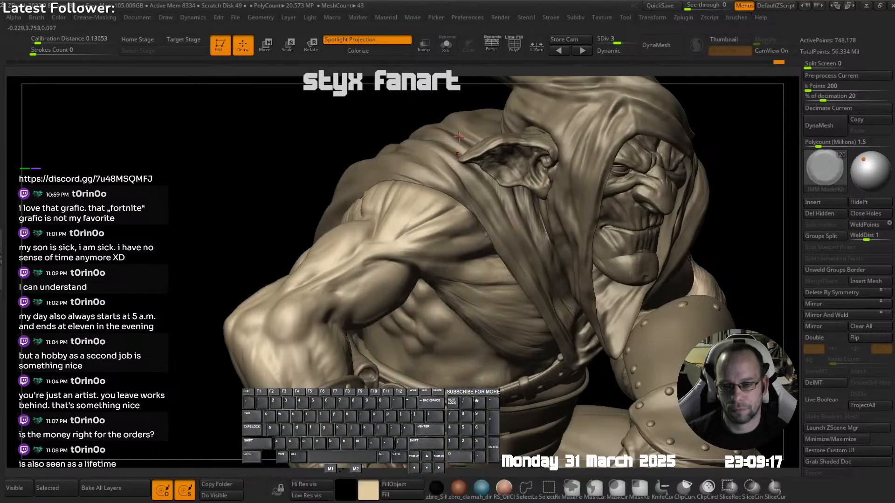
key(shift)
click(395, 201)
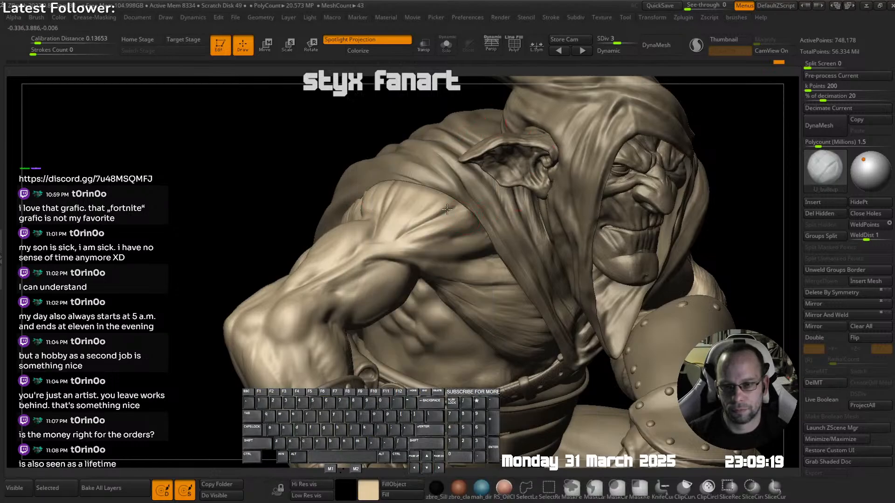
mouse_move(395, 221)
mouse_down()
mouse_move(387, 246)
mouse_move(394, 224)
mouse_up()
right_drag(396, 233, 373, 219)
drag(423, 242, 467, 242)
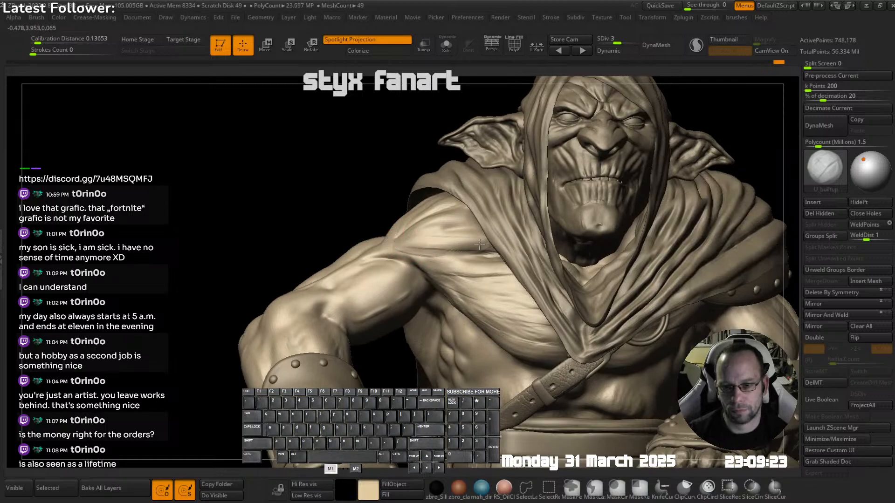
mouse_move(517, 200)
ctrl+right_down()
mouse_move(517, 177)
mouse_move(528, 194)
mouse_move(499, 234)
mouse_move(502, 245)
ctrl+right_up()
right_drag(502, 245, 489, 212)
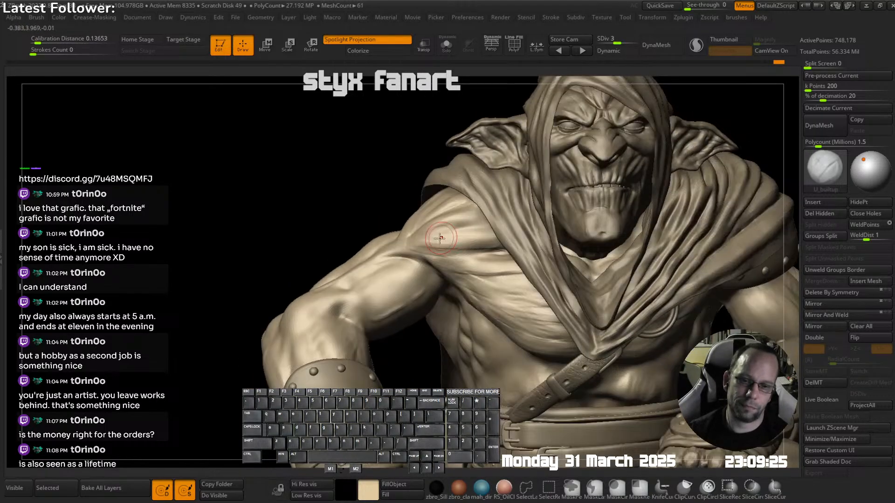
mouse_move(487, 233)
mouse_down()
mouse_move(420, 233)
mouse_move(468, 220)
mouse_up()
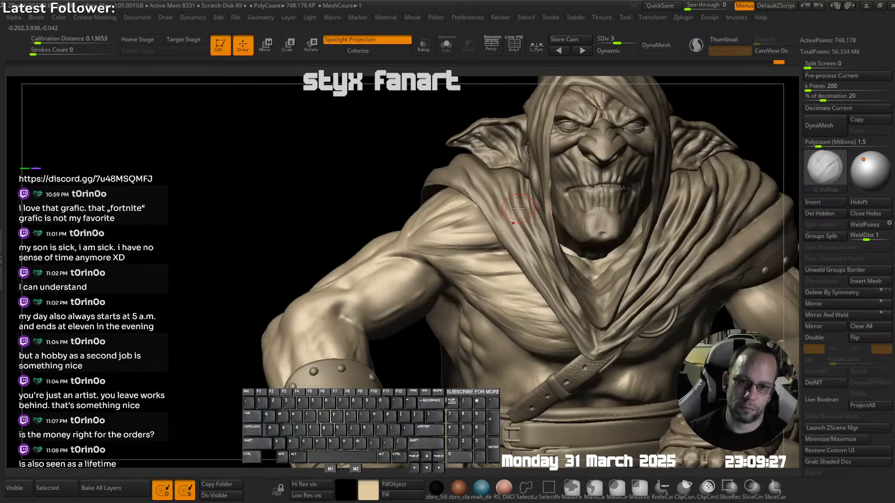
shift+right_drag(468, 229, 482, 257)
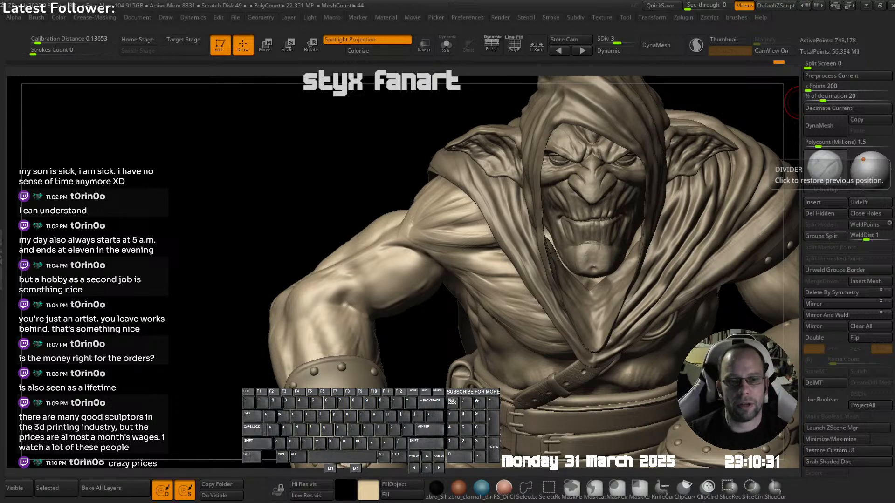
- Smooth and blend the muscles running from the right shoulder and armpit into the chest
mouse_move(690, 154)
alt+right_down()
mouse_move(645, 184)
mouse_move(480, 173)
mouse_move(461, 190)
mouse_move(362, 214)
mouse_move(370, 225)
alt+right_up()
shift+drag(376, 231, 387, 252)
right_drag(387, 252, 350, 256)
shift+drag(387, 254, 397, 260)
right_drag(398, 262, 412, 270)
shift+drag(418, 272, 431, 280)
shift+drag(382, 264, 420, 282)
mouse_move(421, 282)
alt+right_down()
mouse_move(420, 247)
mouse_move(429, 233)
mouse_move(448, 301)
alt+right_up()
mouse_move(463, 301)
mouse_down()
mouse_move(391, 260)
mouse_move(446, 283)
mouse_move(415, 265)
mouse_up()
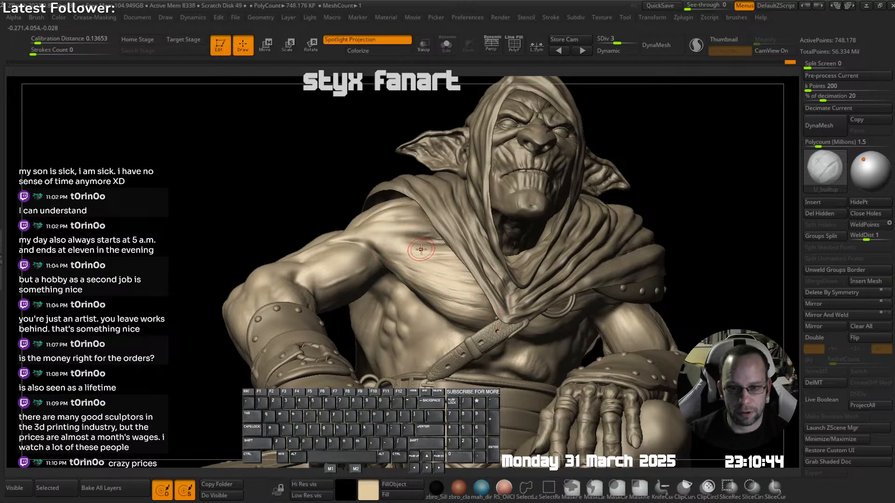
- Isolate the body, reshape the lower edge of the left chest muscle with the Move brush, and show the full figure again
mouse_move(421, 249)
alt+right_down()
mouse_move(417, 217)
mouse_move(443, 279)
mouse_move(494, 280)
mouse_move(443, 294)
mouse_move(492, 288)
mouse_move(451, 303)
mouse_move(455, 322)
mouse_move(461, 313)
alt+right_up()
key(shift+Tab)
click(456, 158)
click(446, 45)
drag(522, 337, 539, 330)
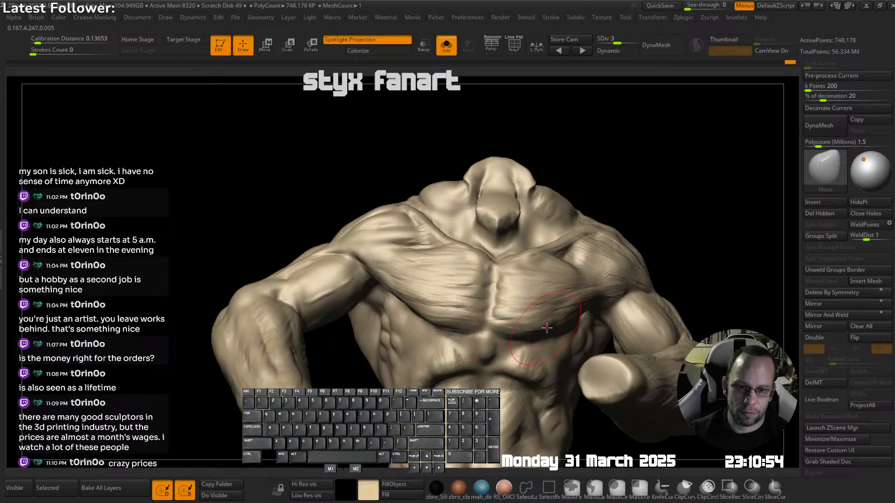
ctrl+right_drag(547, 329, 522, 284)
click(446, 46)
- Smooth the crease between the right deltoid and upper arm, continuing into the armpit transition on the isolated body
mouse_move(396, 282)
right_down()
mouse_move(446, 290)
mouse_move(443, 305)
mouse_move(445, 273)
mouse_move(410, 264)
mouse_move(434, 245)
mouse_move(422, 252)
mouse_move(438, 261)
mouse_move(440, 291)
mouse_move(433, 223)
mouse_move(436, 242)
mouse_move(394, 243)
right_up()
key(b)
key(d)
key(s)
shift+drag(394, 243, 403, 244)
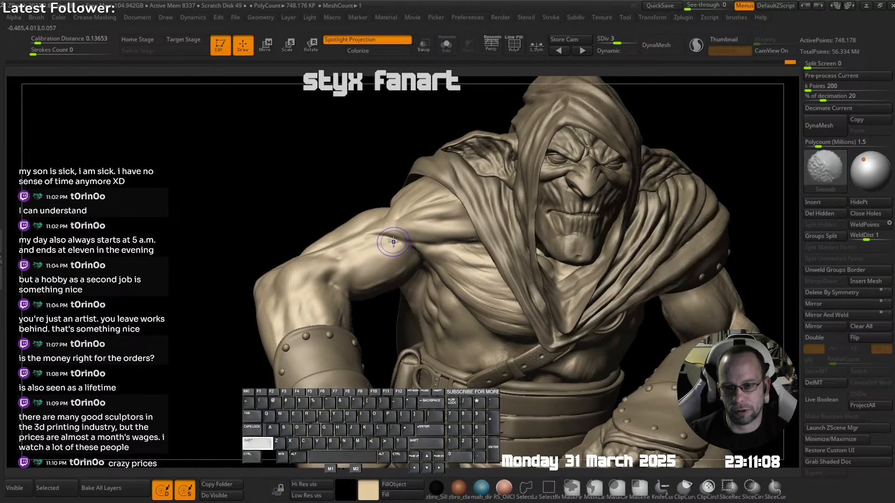
mouse_move(403, 244)
ctrl+right_down()
mouse_move(410, 205)
mouse_move(485, 224)
mouse_move(481, 245)
ctrl+right_up()
key(s)
mouse_move(431, 251)
mouse_down()
mouse_move(493, 224)
mouse_move(424, 252)
mouse_move(493, 230)
mouse_move(455, 243)
mouse_up()
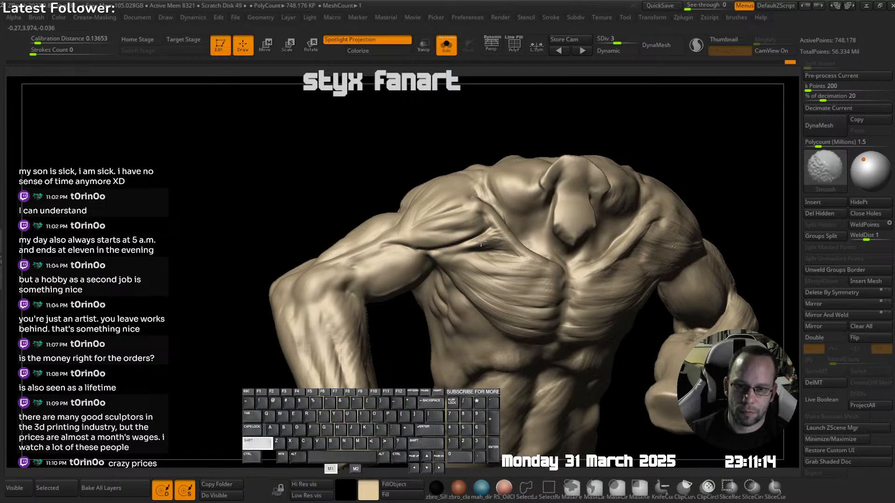
- Carve the hollow between the right deltoid, collarbone and upper chest using U_buildup in subtractive mode
mouse_move(466, 241)
ctrl+right_down()
mouse_move(489, 233)
mouse_move(512, 205)
ctrl+right_up()
key(space)
click(523, 266)
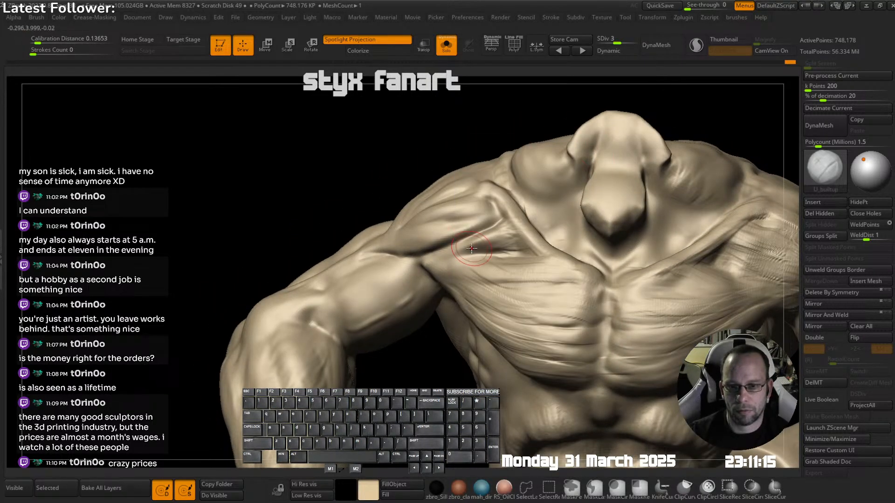
right_drag(461, 247, 487, 252)
mouse_move(490, 245)
alt+mouse_down()
mouse_move(475, 244)
mouse_move(489, 241)
alt+mouse_up()
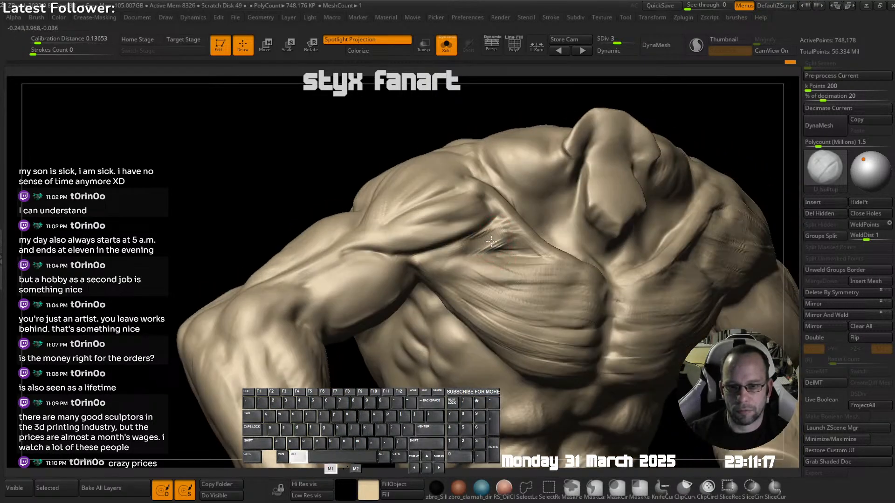
right_drag(494, 240, 471, 236)
alt+drag(500, 229, 472, 240)
right_drag(485, 198, 501, 219)
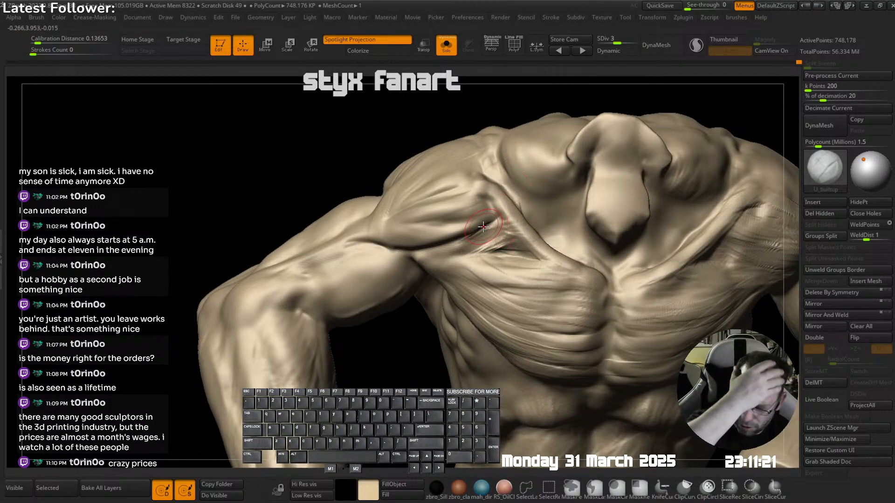
right_drag(513, 242, 506, 229)
mouse_move(507, 236)
alt+mouse_down()
mouse_move(494, 246)
mouse_move(495, 227)
mouse_move(495, 247)
mouse_move(502, 233)
mouse_move(508, 239)
alt+mouse_up()
- Smooth the hollow below the right collarbone and deepen the groove along the inner edge of the deltoid
key(s)
mouse_move(508, 233)
right_down()
mouse_move(536, 244)
mouse_move(527, 233)
right_up()
drag(432, 260, 491, 256)
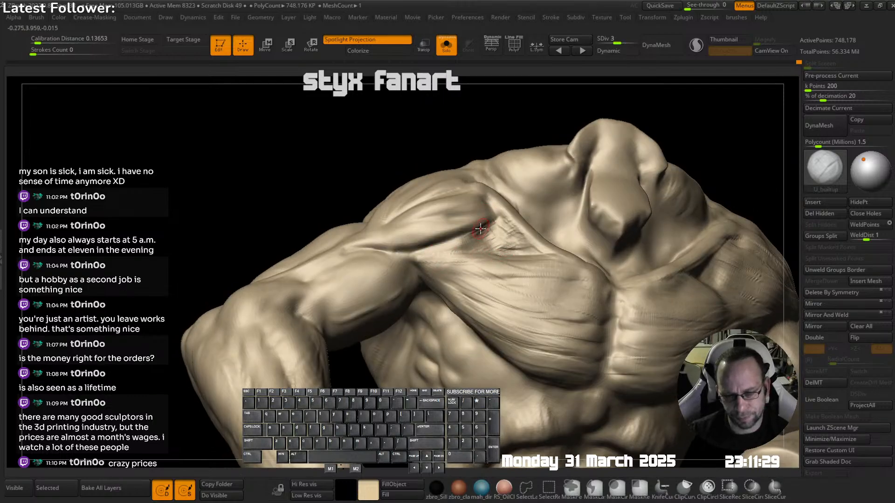
right_drag(480, 228, 475, 243)
shift+drag(494, 231, 504, 225)
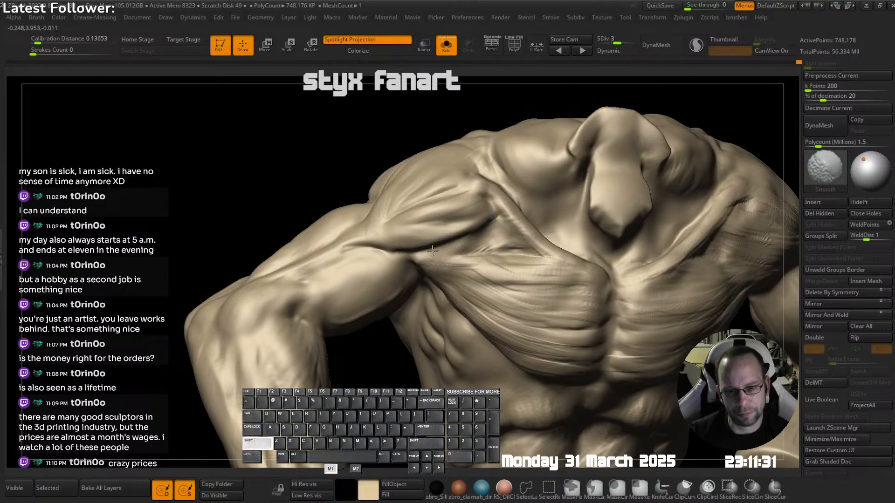
shift+drag(432, 251, 428, 252)
right_drag(433, 247, 447, 229)
alt+drag(445, 231, 487, 216)
- Adjust the U_buildup draw size and cut the recess between the right armpit and deltoid deeper
right_drag(412, 250, 415, 252)
key(s)
drag(414, 250, 425, 250)
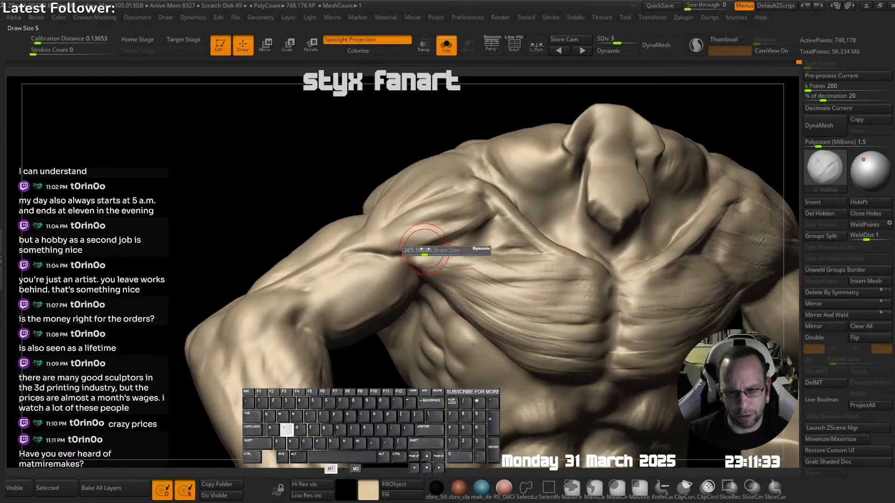
right_drag(442, 245, 450, 245)
alt+drag(433, 254, 455, 251)
right_drag(454, 249, 443, 260)
key(s)
drag(440, 262, 441, 262)
key(s)
mouse_move(420, 262)
alt+mouse_down()
mouse_move(450, 262)
mouse_move(434, 258)
alt+mouse_up()
key(s)
key(s)
key(s)
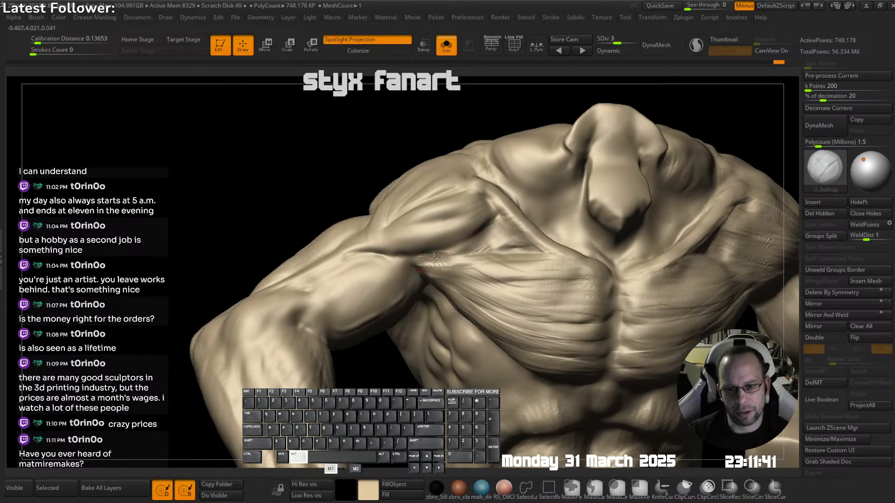
- Build up chest strands from the right armpit toward the collarbone and smooth the lower end of the deltoid
right_drag(423, 264, 429, 277)
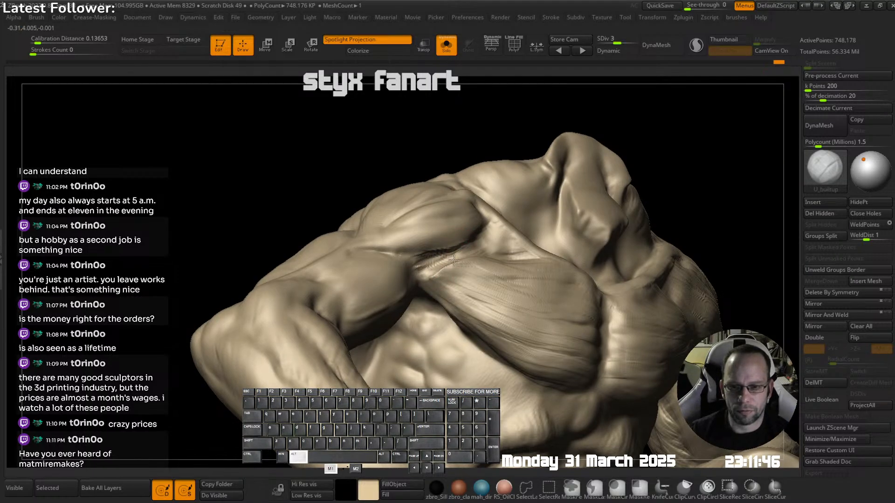
mouse_move(450, 270)
right_down()
mouse_move(484, 260)
mouse_move(501, 271)
right_up()
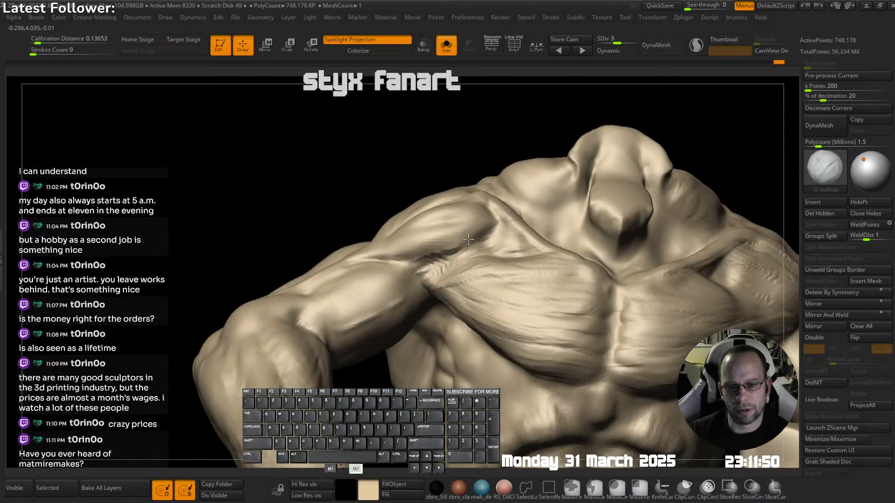
drag(483, 273, 522, 259)
mouse_move(523, 259)
right_down()
mouse_move(533, 260)
mouse_move(477, 266)
right_up()
drag(536, 222, 504, 246)
drag(545, 208, 497, 248)
right_drag(501, 245, 524, 198)
shift+drag(521, 233, 485, 258)
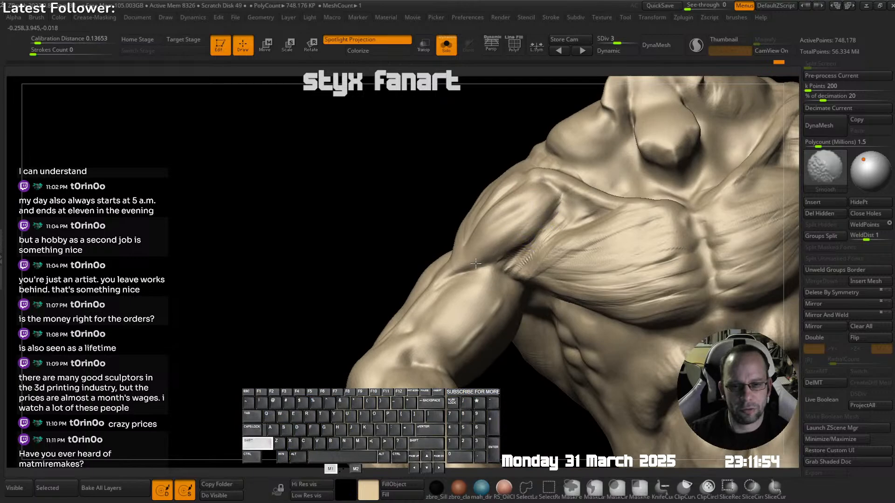
- Build up muscle fibre strands down the outer side of the right deltoid with a smaller U_buildup brush and smooth them
right_drag(489, 255, 538, 210)
mouse_move(434, 228)
right_down()
mouse_move(452, 267)
mouse_move(431, 264)
right_up()
key(s)
drag(431, 263, 435, 264)
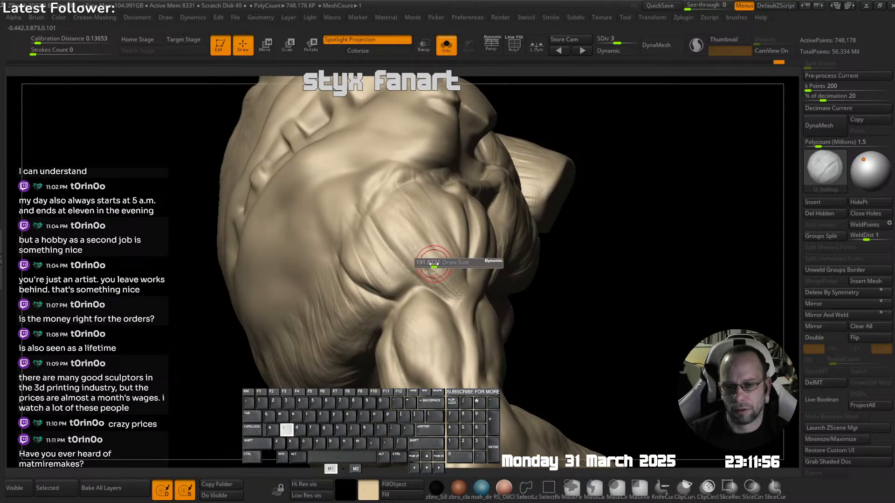
mouse_move(395, 237)
mouse_down()
mouse_move(385, 225)
mouse_move(402, 244)
mouse_up()
mouse_move(395, 205)
mouse_down()
mouse_move(373, 252)
mouse_move(391, 274)
mouse_move(431, 260)
mouse_up()
drag(396, 224, 427, 266)
mouse_move(406, 202)
mouse_down()
mouse_move(433, 271)
mouse_move(442, 270)
mouse_up()
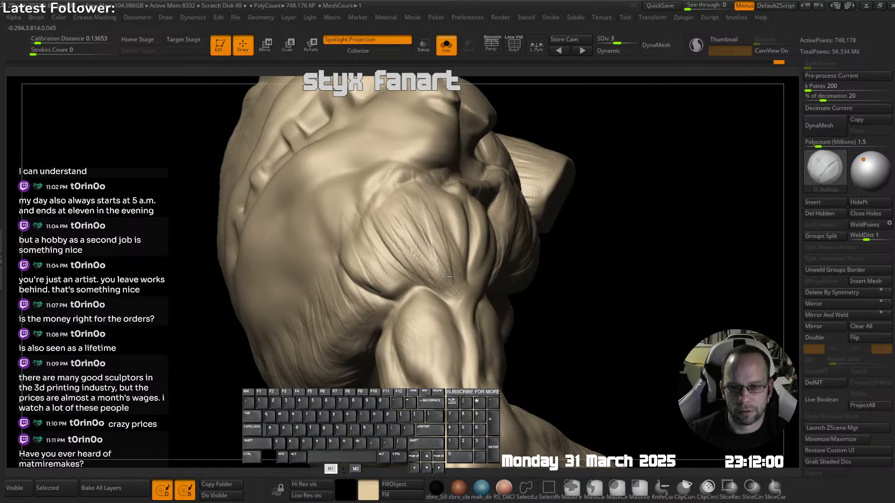
drag(436, 199, 448, 279)
mouse_move(412, 228)
shift+mouse_down()
mouse_move(400, 252)
mouse_move(416, 261)
mouse_move(423, 233)
shift+mouse_up()
right_drag(508, 235, 434, 228)
shift+drag(452, 238, 457, 217)
- Smooth the right upper chest, carve grooves across it from the armpit inward, and build up the front deltoid
mouse_move(457, 217)
right_down()
mouse_move(474, 230)
mouse_move(519, 208)
mouse_move(513, 196)
mouse_move(523, 177)
mouse_move(511, 166)
right_up()
shift+drag(478, 312, 508, 299)
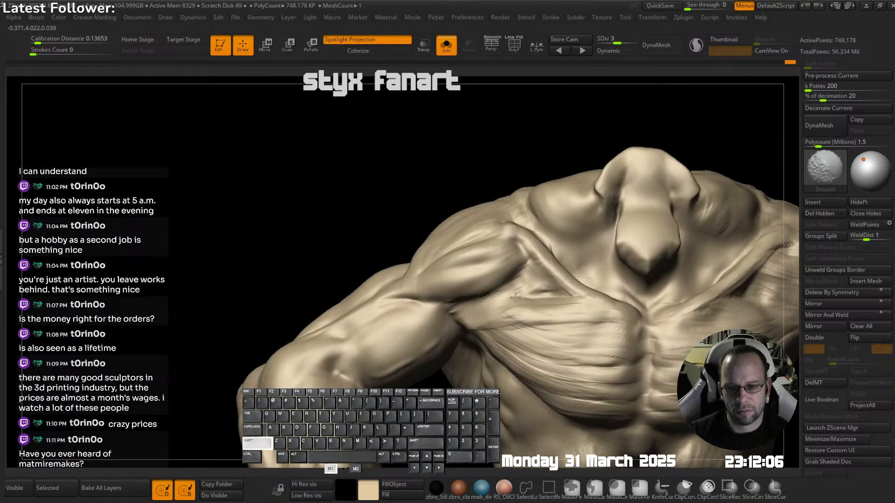
mouse_move(507, 297)
alt+right_down()
mouse_move(501, 264)
mouse_move(510, 266)
alt+right_up()
alt+drag(457, 284, 560, 286)
right_drag(520, 296, 531, 294)
alt+drag(447, 295, 540, 278)
drag(487, 282, 510, 278)
right_drag(505, 279, 516, 285)
drag(497, 233, 415, 273)
- Adjust the outer contour of the right chest muscle with the Move brush and check it on the full figure
key(shift)
mouse_move(420, 271)
ctrl+right_down()
mouse_move(426, 229)
mouse_move(518, 210)
mouse_move(515, 249)
mouse_move(471, 268)
mouse_move(507, 196)
mouse_move(471, 275)
mouse_move(491, 263)
ctrl+right_up()
key(shift)
key(b)
key(m)
key(v)
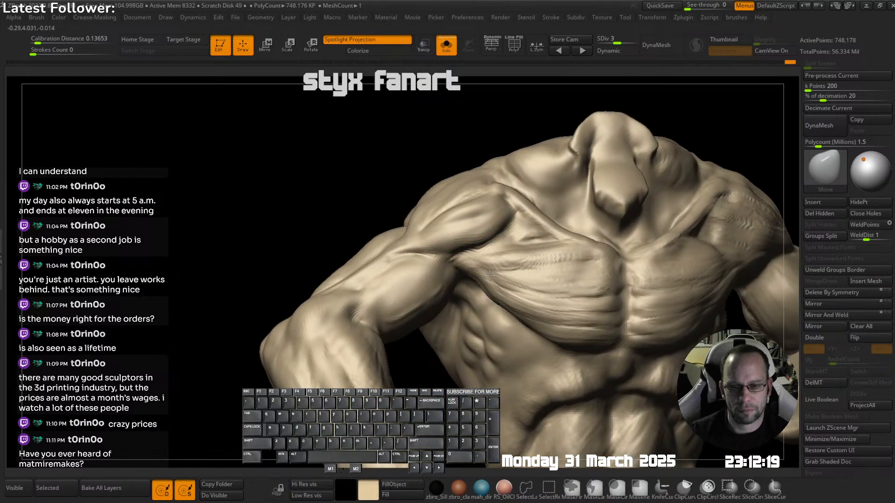
drag(488, 286, 492, 283)
ctrl+right_drag(492, 283, 550, 200)
shift+right_drag(550, 200, 572, 172)
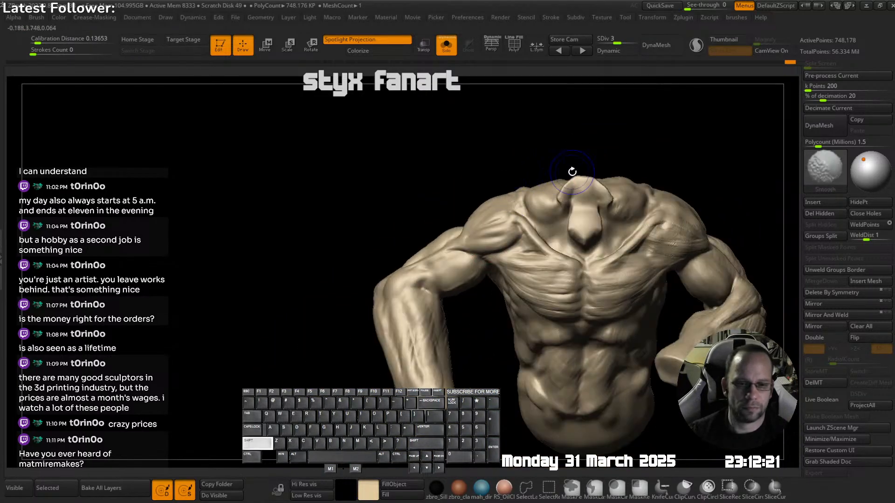
key(s)
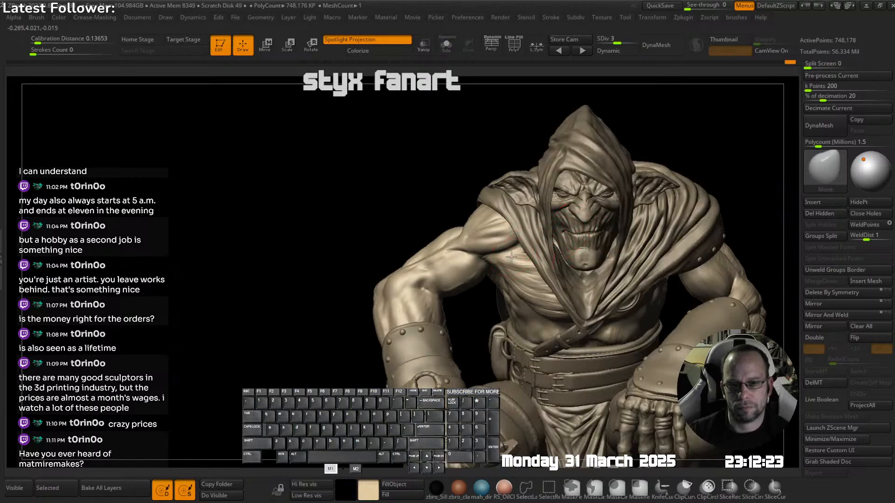
- Select the Standard brush for the right armpit and raise the body mesh to subdivision level 4
mouse_move(495, 263)
ctrl+right_down()
mouse_move(497, 280)
mouse_move(499, 230)
ctrl+right_up()
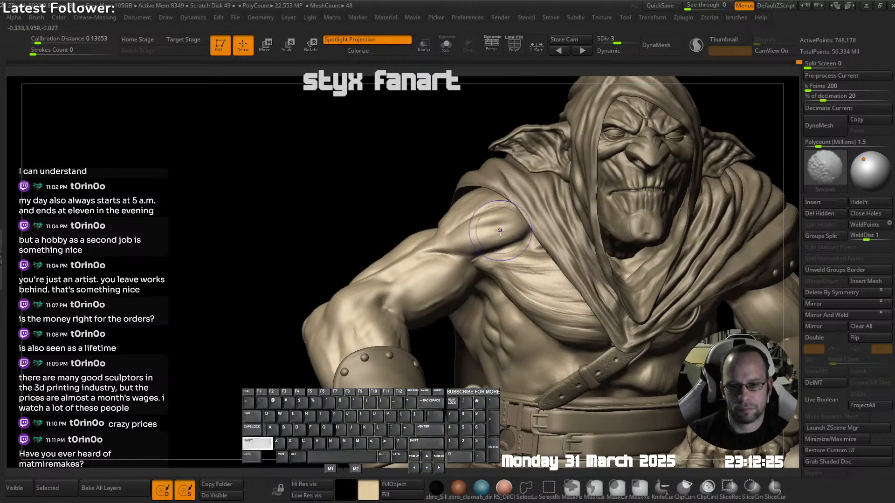
key(shift+space)
click(533, 161)
mouse_move(478, 259)
ctrl+right_down()
mouse_move(485, 291)
mouse_move(489, 250)
ctrl+right_up()
key(s)
drag(489, 249, 499, 250)
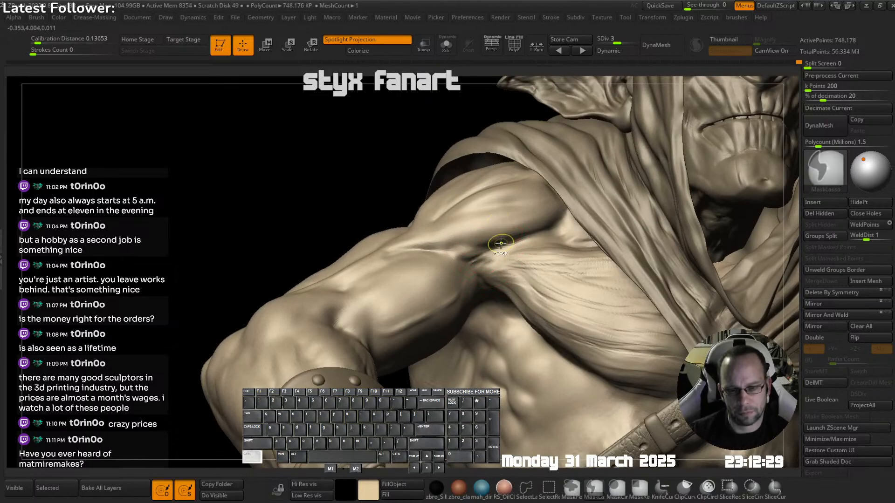
key(ctrl+z)
key(shift+d)
key(shift+d)
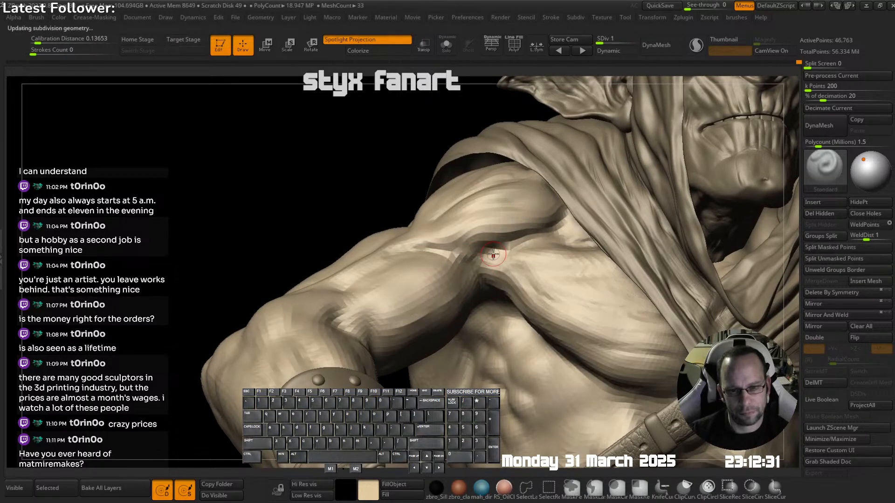
key(d)
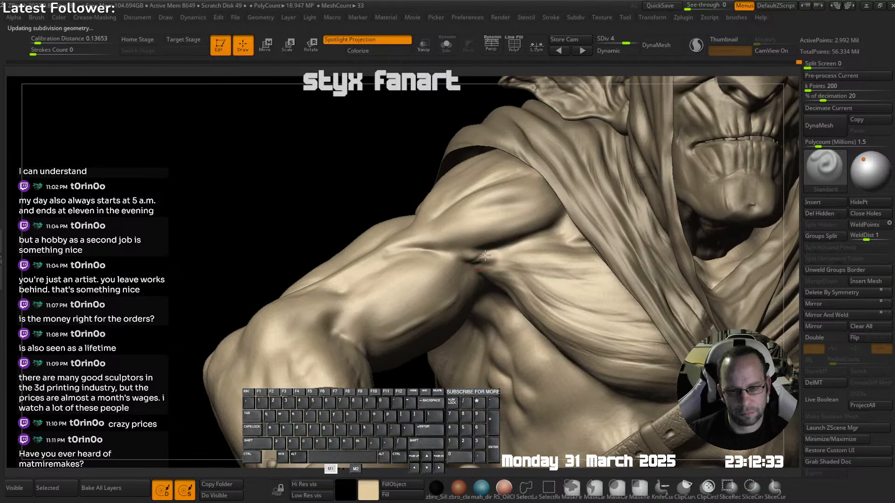
- Sculpt the junction of the right deltoid, biceps and chest at the armpit with the Standard brush and smooth it
drag(485, 256, 497, 256)
right_drag(451, 253, 489, 253)
shift+drag(490, 252, 487, 253)
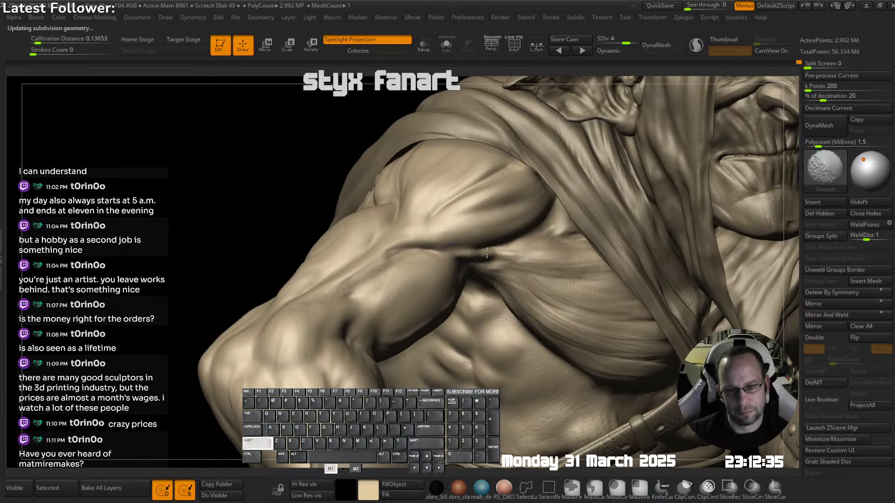
right_drag(489, 247, 443, 246)
mouse_move(441, 247)
alt+mouse_down()
mouse_move(518, 236)
mouse_move(457, 257)
alt+mouse_up()
right_drag(457, 256, 456, 249)
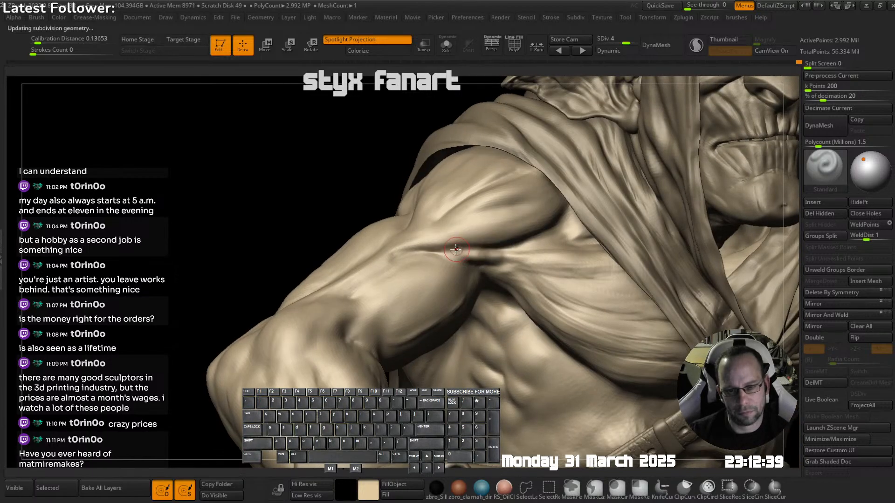
key(shift)
- Isolate the body and push the right armpit's front edge into shape from below with the Move brush
right_drag(519, 252, 491, 197)
key(alt+s)
key(b)
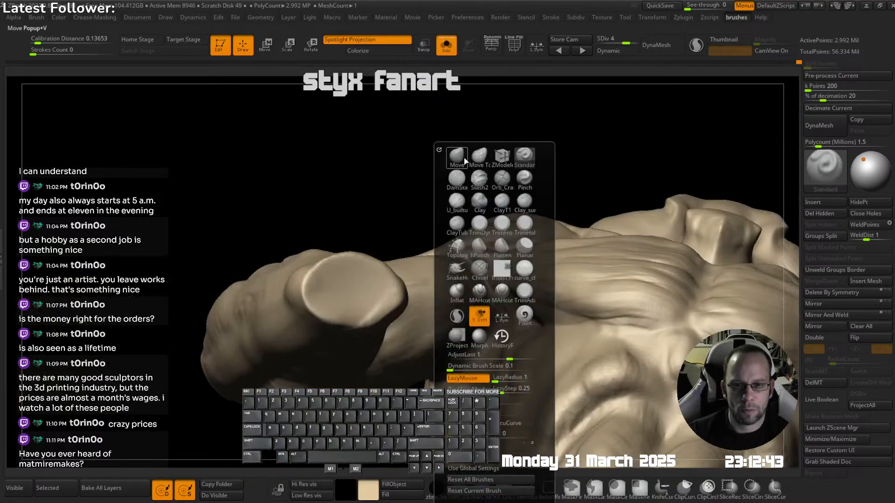
key(m)
key(v)
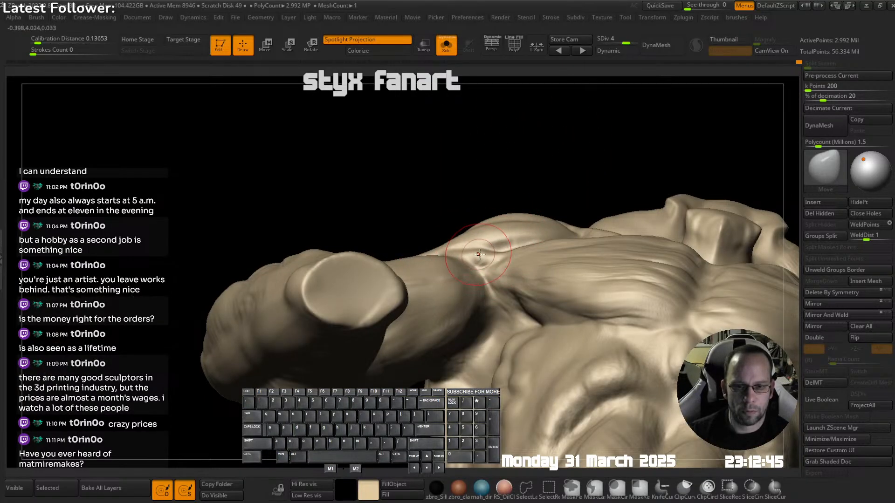
drag(480, 256, 482, 251)
mouse_move(492, 251)
mouse_down()
mouse_move(543, 240)
mouse_move(492, 246)
mouse_up()
mouse_move(489, 247)
ctrl+right_down()
mouse_move(503, 159)
mouse_move(571, 186)
ctrl+right_up()
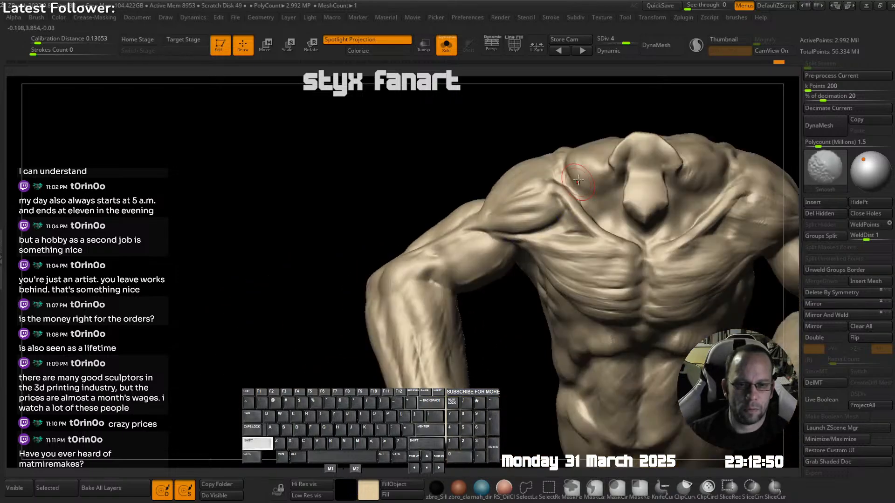
- Adjust the right shoulder with a resized Move brush and check its shape from the front and side with the cloak shown
alt+drag(588, 114, 571, 198)
key(s)
drag(434, 262, 491, 275)
right_drag(531, 238, 491, 228)
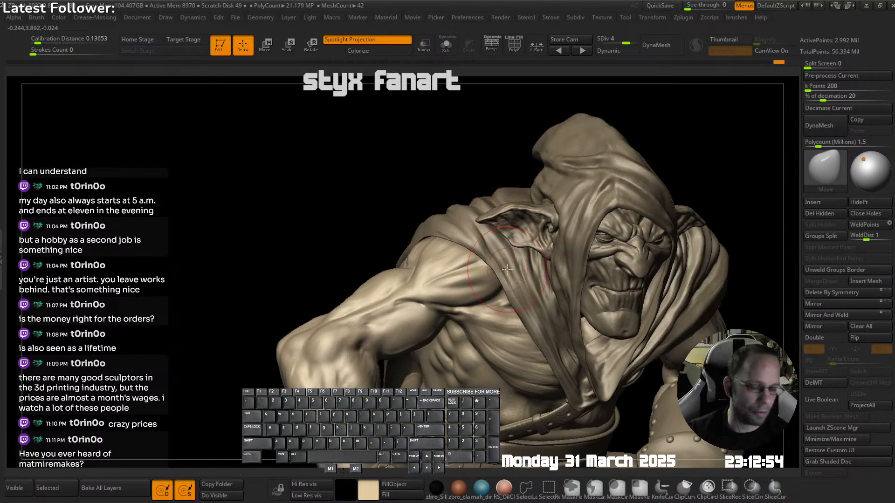
right_drag(507, 270, 461, 201)
alt+right_drag(462, 201, 505, 322)
mouse_move(359, 261)
alt+right_down()
mouse_move(399, 291)
mouse_move(440, 261)
mouse_move(411, 242)
mouse_move(393, 239)
mouse_move(405, 275)
mouse_move(432, 274)
mouse_move(475, 191)
alt+right_up()
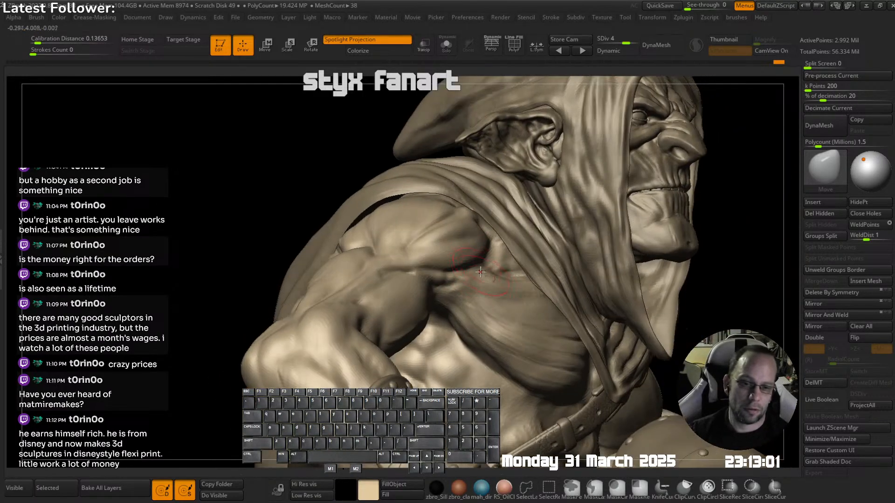
- Build up muscle strands from the right armpit toward the upper chest with a resized U_buildup brush
right_click(475, 191)
click(450, 204)
right_drag(492, 263, 461, 290)
key(s)
mouse_move(460, 291)
mouse_down()
mouse_move(433, 298)
mouse_move(487, 282)
mouse_up()
alt+right_drag(487, 283, 477, 230)
mouse_move(441, 260)
mouse_down()
mouse_move(541, 264)
mouse_move(555, 239)
mouse_up()
- Isolate the body and build up fine muscle fibres across the right chest up to the collarbone
key(alt+s)
right_drag(476, 247, 489, 283)
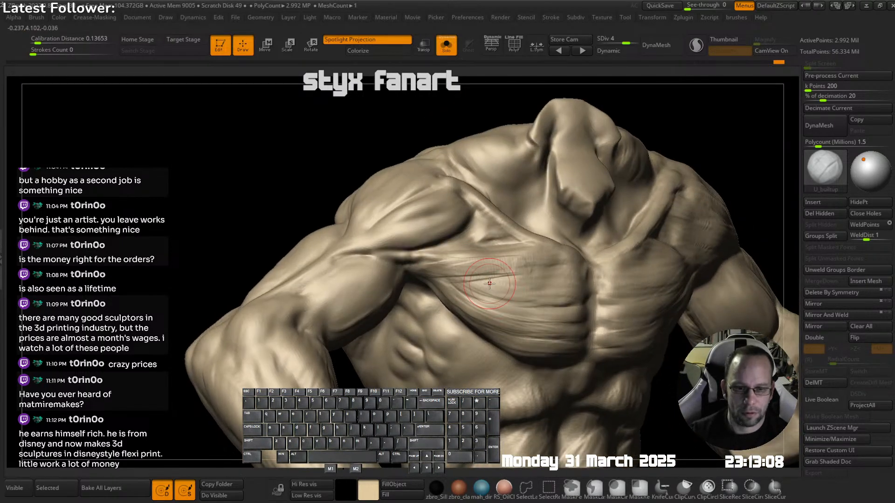
mouse_move(459, 268)
mouse_down()
mouse_move(523, 261)
mouse_move(455, 276)
mouse_up()
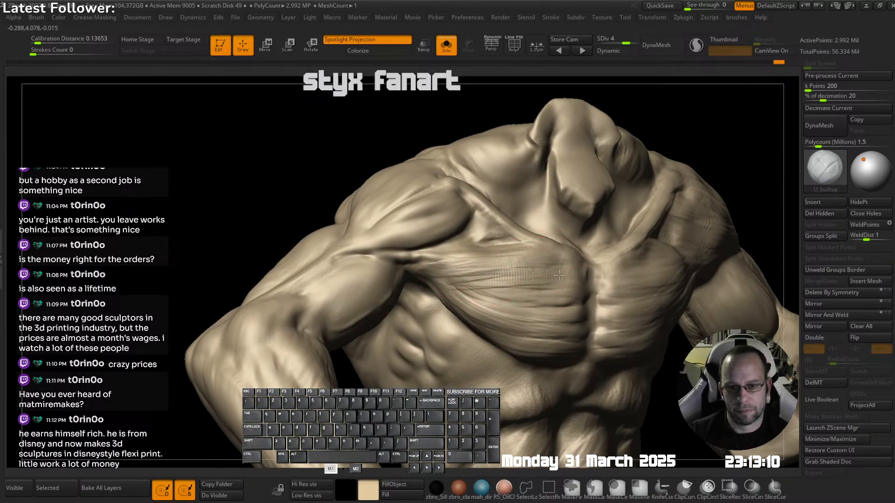
drag(558, 275, 562, 276)
right_drag(536, 279, 564, 286)
drag(462, 275, 508, 280)
right_drag(531, 287, 489, 284)
mouse_move(488, 284)
mouse_down()
mouse_move(457, 280)
mouse_move(557, 288)
mouse_up()
mouse_move(557, 288)
right_down()
mouse_move(473, 293)
mouse_move(435, 269)
right_up()
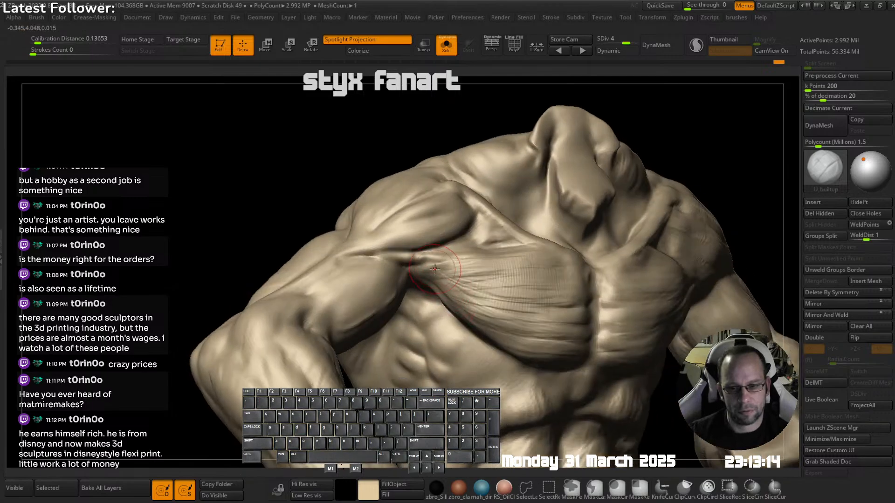
mouse_move(442, 262)
mouse_down()
mouse_move(467, 261)
mouse_move(438, 262)
mouse_move(486, 244)
mouse_move(460, 244)
mouse_move(493, 239)
mouse_up()
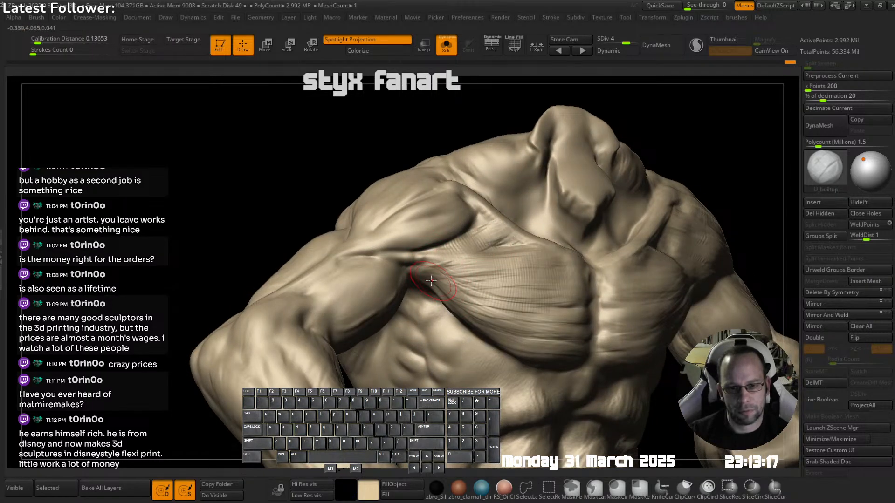
- Carve the crease at the right armpit, compare it with and without the clothing, and smooth the front deltoid
mouse_move(431, 281)
right_down()
mouse_move(510, 287)
mouse_move(493, 278)
right_up()
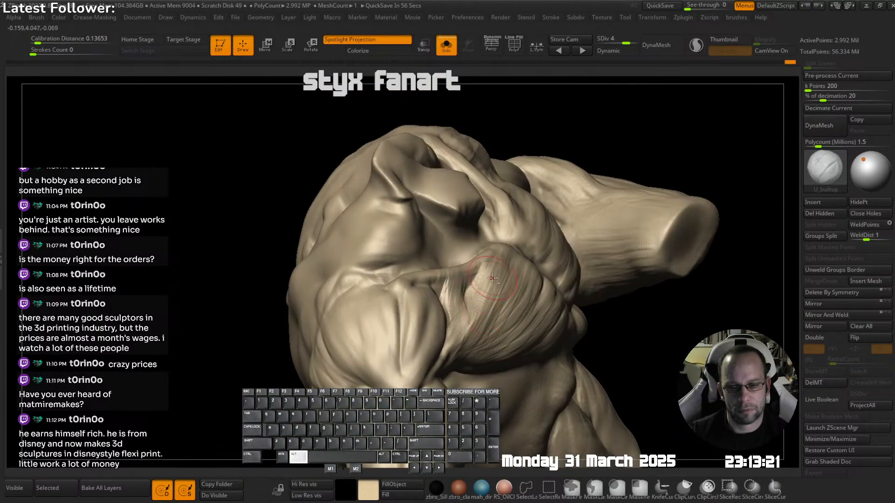
right_drag(493, 278, 379, 238)
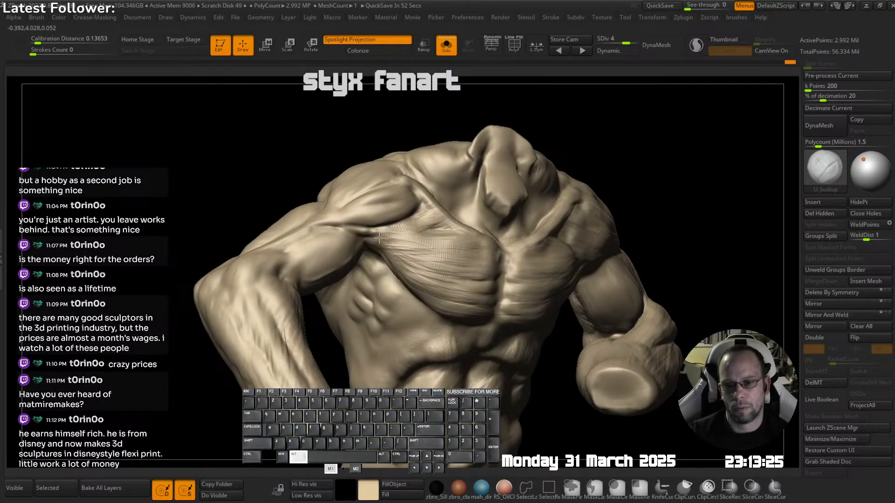
alt+drag(379, 237, 361, 236)
mouse_move(475, 236)
ctrl+right_down()
mouse_move(475, 196)
mouse_move(507, 196)
ctrl+right_up()
key(alt+s)
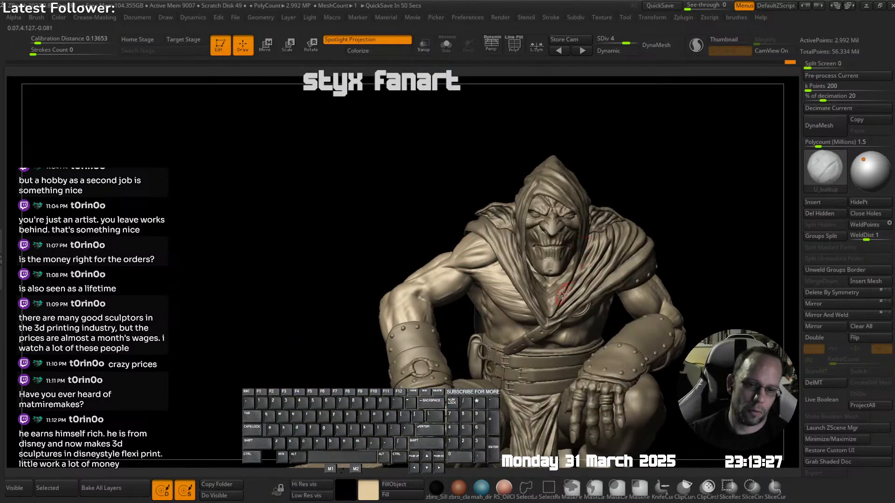
mouse_move(562, 294)
right_down()
mouse_move(553, 275)
mouse_move(552, 302)
mouse_move(566, 296)
right_up()
key(s)
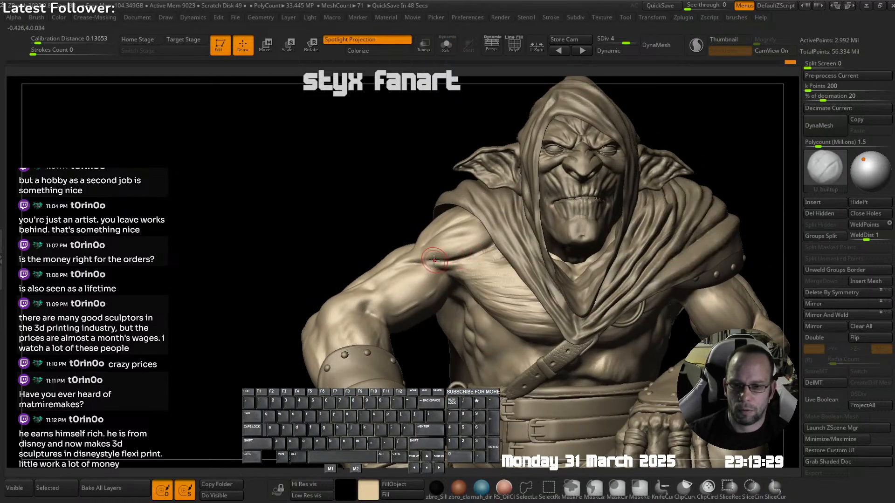
key(alt+s)
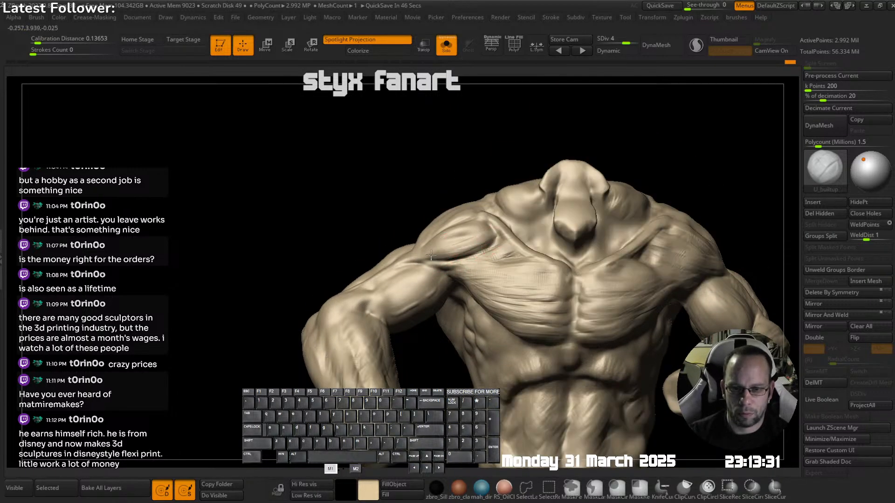
key(alt+s)
key(shift)
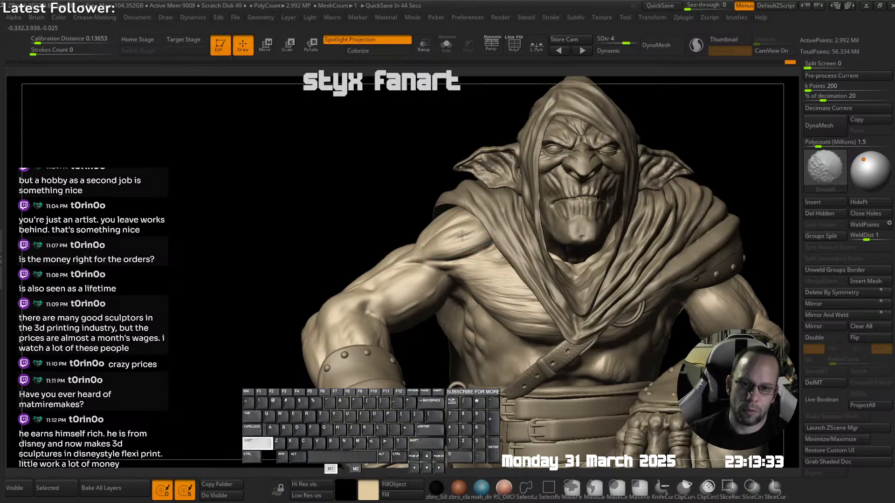
- Deepen the crease between the right deltoid and biceps with an inverted U_buildup stroke
mouse_move(434, 266)
ctrl+right_down()
mouse_move(445, 242)
mouse_move(512, 246)
mouse_move(511, 275)
mouse_move(509, 259)
ctrl+right_up()
key(ctrl)
ctrl+right_drag(413, 217, 410, 200)
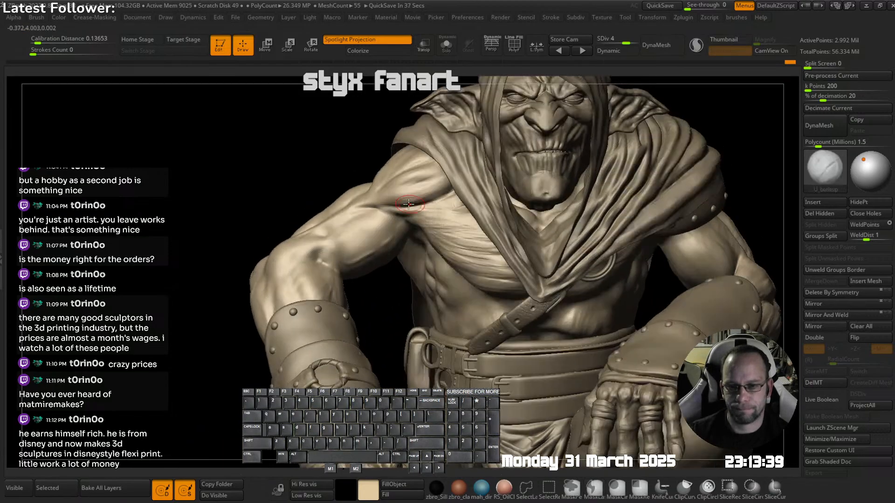
mouse_move(385, 211)
alt+mouse_down()
mouse_move(376, 212)
mouse_move(399, 212)
alt+mouse_up()
- Carve a sharp line from the right upper arm into the armpit with a resized DamStandard brush
key(ctrl+b)
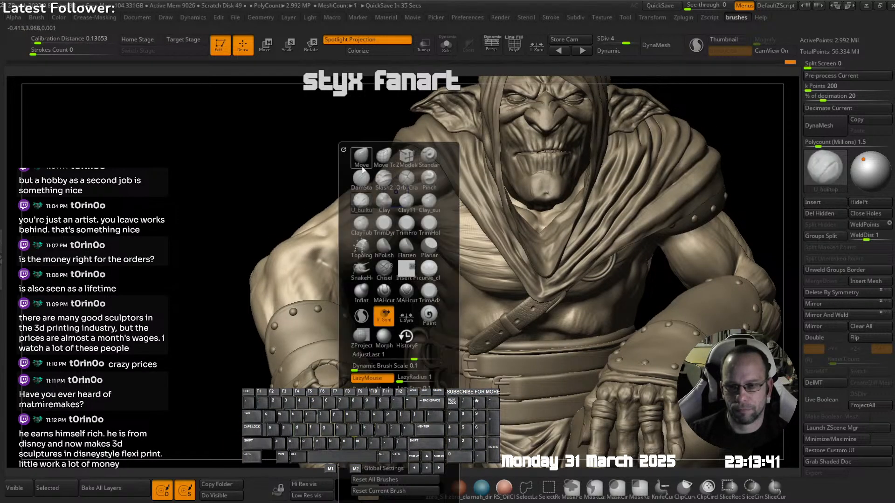
click(361, 181)
ctrl+right_drag(378, 224, 376, 208)
key(s)
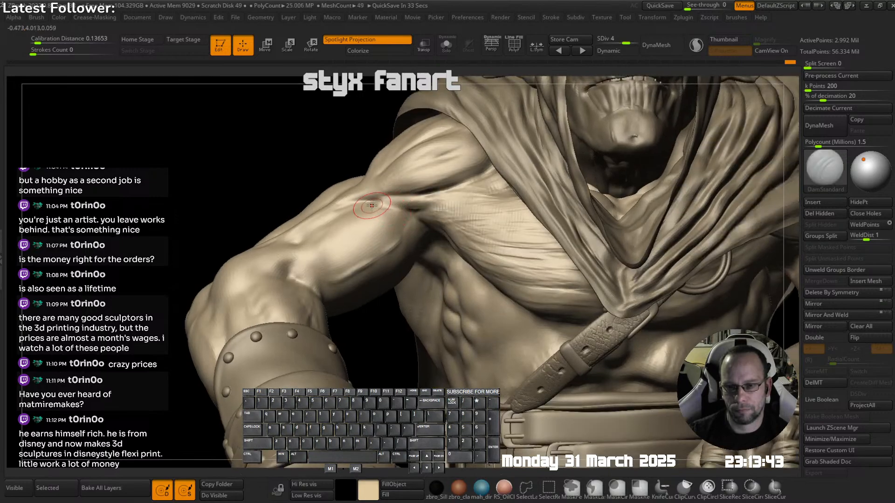
drag(373, 204, 427, 212)
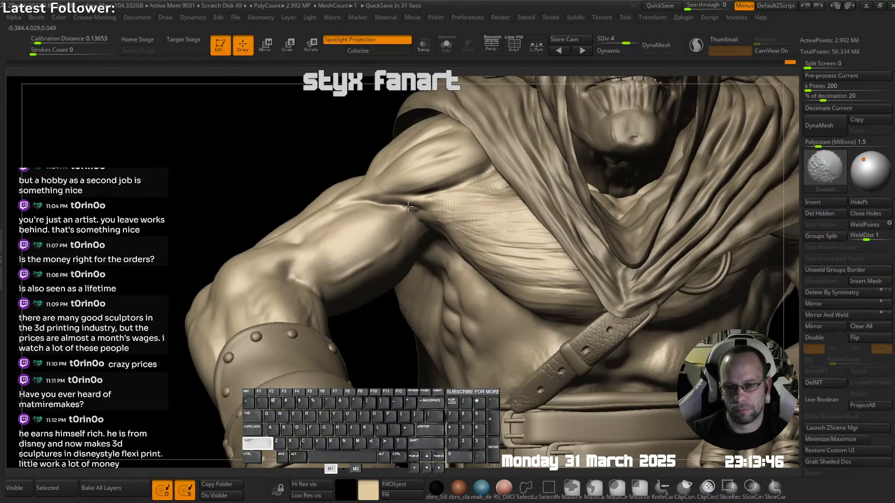
right_drag(422, 213, 448, 210)
key(ctrl+z)
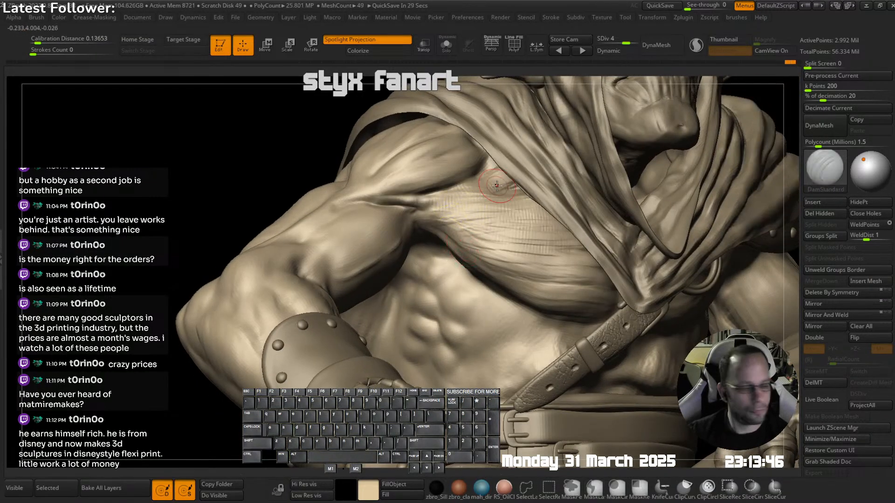
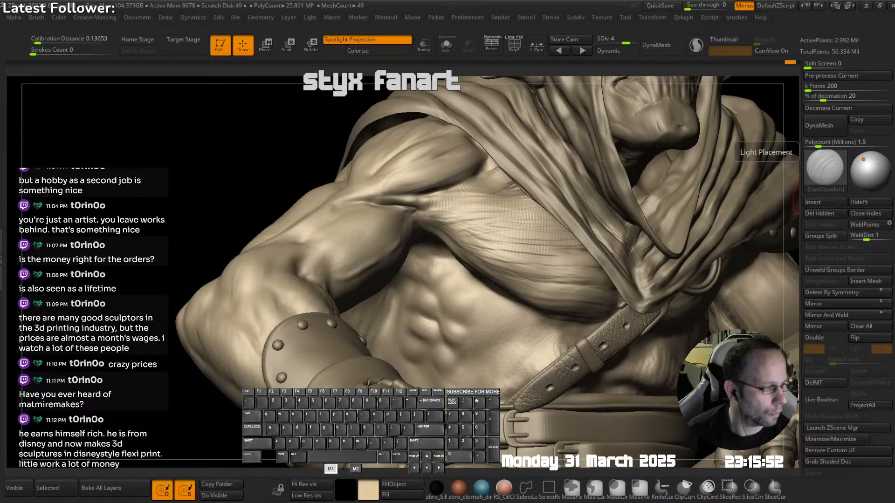
- Isolate the body, resize the DamStandard brush and carve the groove beneath the lower end of the right deltoid
right_drag(793, 198, 783, 197)
shift+right_drag(461, 169, 475, 185)
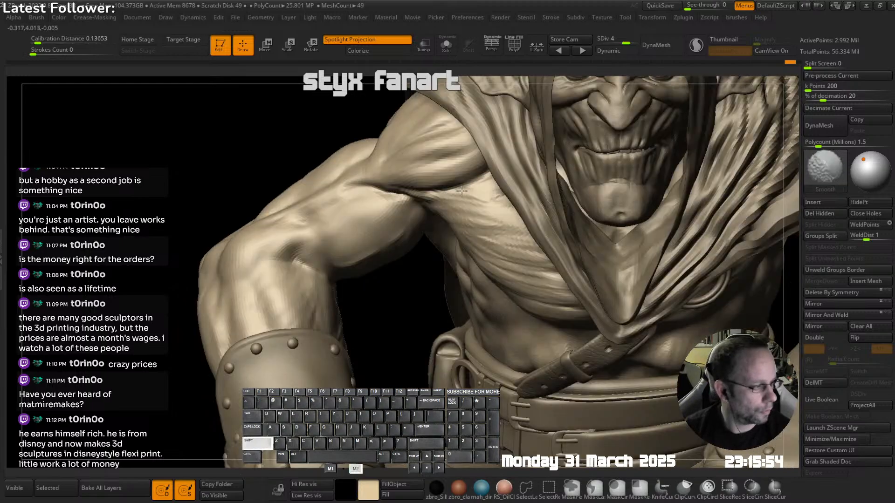
key(s)
mouse_move(414, 181)
right_down()
mouse_move(434, 199)
mouse_move(437, 187)
right_up()
key(s)
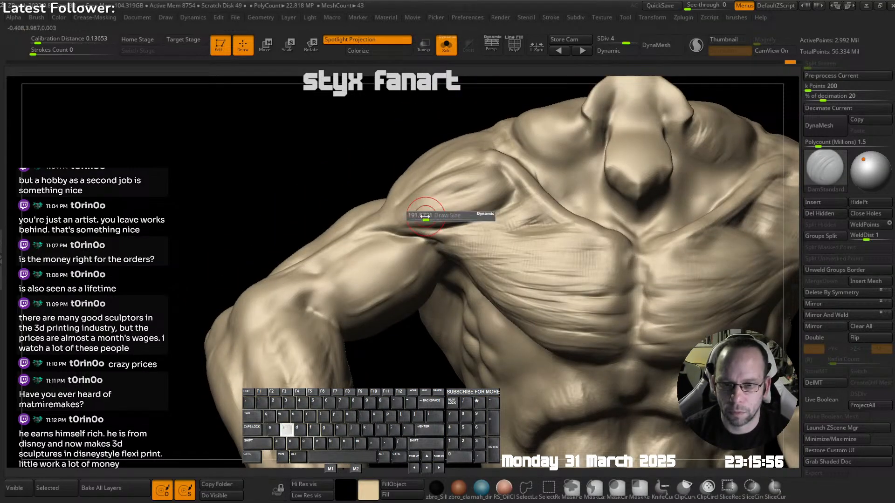
click(426, 216)
drag(412, 217, 379, 226)
- Build up the lower edge of the right front deltoid with U_buildup, smooth it and carve between its strands
key(shift+Tab)
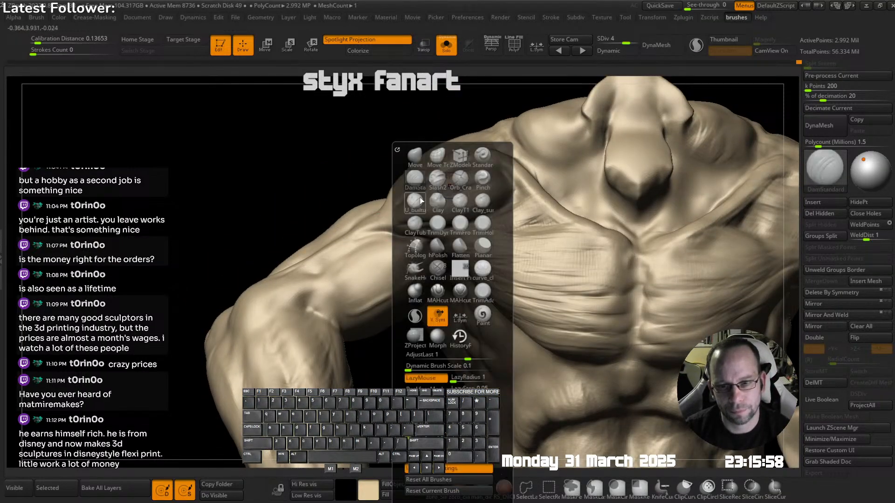
click(414, 200)
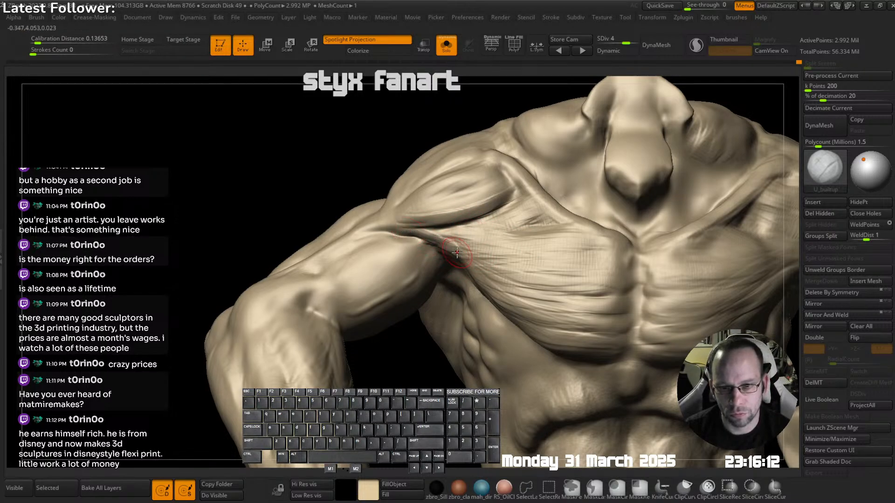
drag(422, 223, 404, 224)
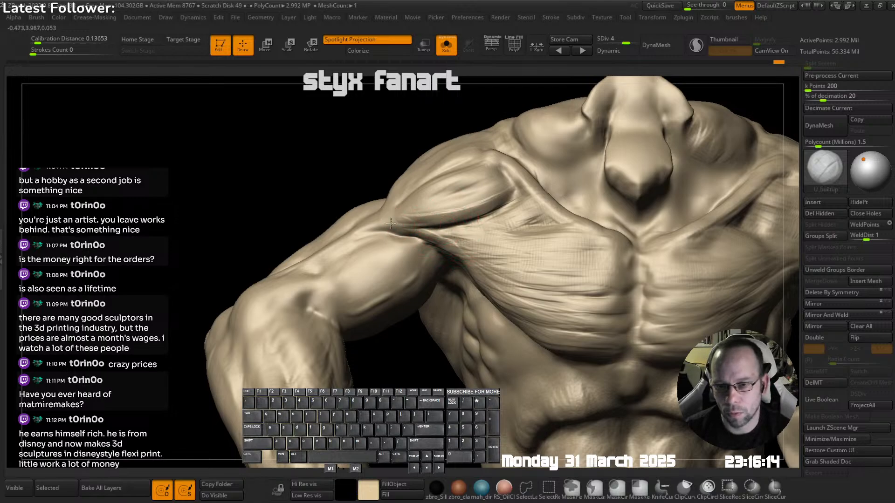
mouse_move(464, 214)
mouse_down()
mouse_move(409, 229)
mouse_move(471, 211)
mouse_up()
mouse_move(466, 209)
right_down()
mouse_move(450, 201)
mouse_move(440, 210)
right_up()
mouse_move(441, 210)
shift+mouse_down()
mouse_move(452, 205)
mouse_move(433, 217)
shift+mouse_up()
mouse_move(433, 216)
right_down()
mouse_move(483, 205)
mouse_move(466, 207)
right_up()
mouse_move(431, 225)
alt+mouse_down()
mouse_move(480, 201)
mouse_move(411, 227)
mouse_move(442, 216)
alt+mouse_up()
mouse_move(464, 200)
alt+right_down()
mouse_move(459, 237)
mouse_move(467, 190)
alt+right_up()
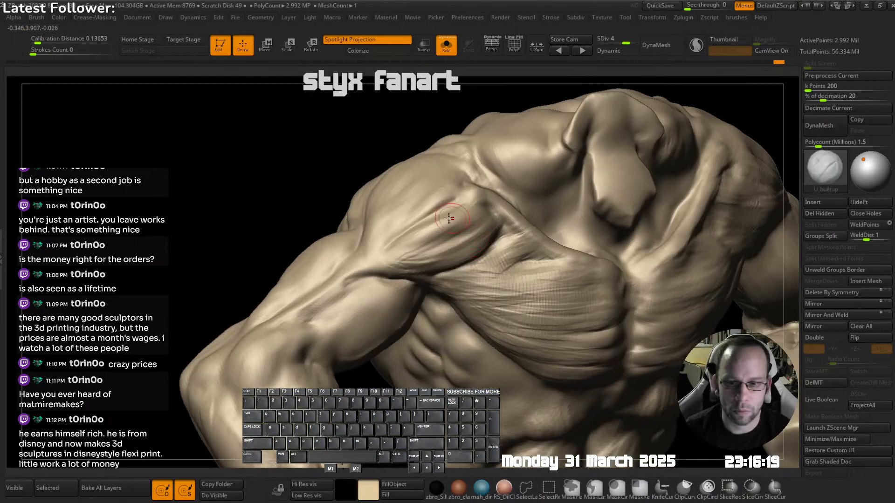
- Add fine muscle-fibre strokes down the front of the right deltoid with U_buildup
right_drag(405, 205, 412, 181)
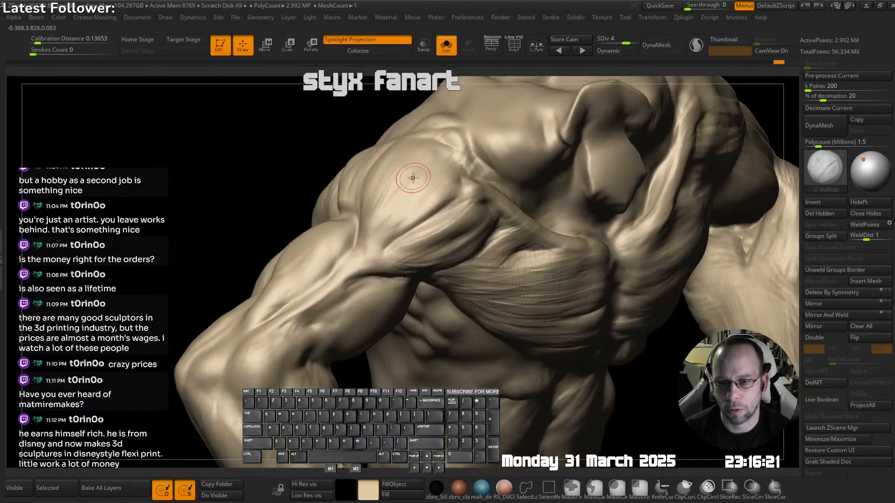
mouse_move(405, 162)
mouse_down()
mouse_move(376, 205)
mouse_move(376, 227)
mouse_up()
drag(424, 179, 389, 234)
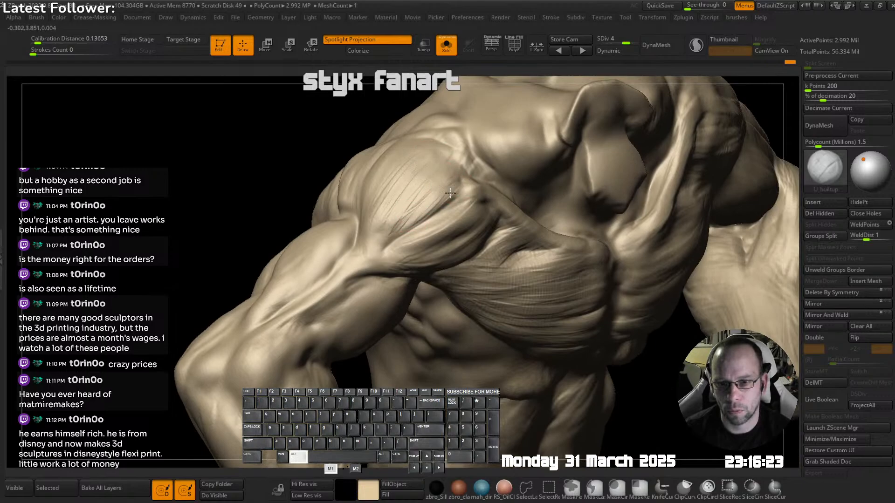
right_drag(411, 216, 437, 229)
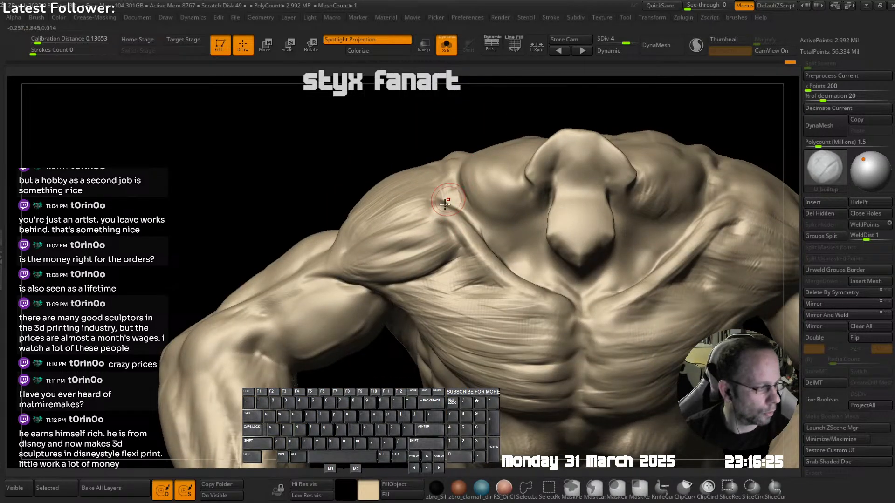
- Build up long vertical fibre strokes along the outer side of the right deltoid
mouse_move(393, 247)
right_down()
mouse_move(406, 192)
mouse_move(333, 233)
mouse_move(308, 233)
right_up()
drag(307, 221, 310, 291)
mouse_move(310, 291)
alt+right_down()
mouse_move(432, 219)
mouse_move(428, 245)
mouse_move(423, 236)
mouse_move(438, 264)
alt+right_up()
mouse_move(438, 264)
alt+right_down()
mouse_move(418, 256)
mouse_move(396, 277)
alt+right_up()
mouse_move(435, 225)
right_down()
mouse_move(438, 252)
mouse_move(448, 252)
mouse_move(307, 224)
right_up()
drag(344, 219, 342, 280)
right_drag(433, 275, 339, 233)
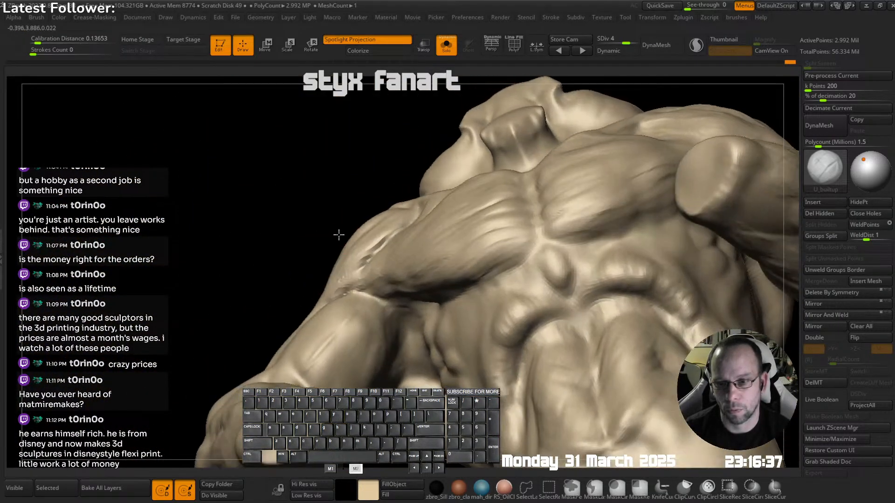
- Carve the groove between the right deltoid and the chest and add a stroke on the deltoid's side
alt+drag(390, 227, 392, 215)
right_drag(358, 262, 389, 233)
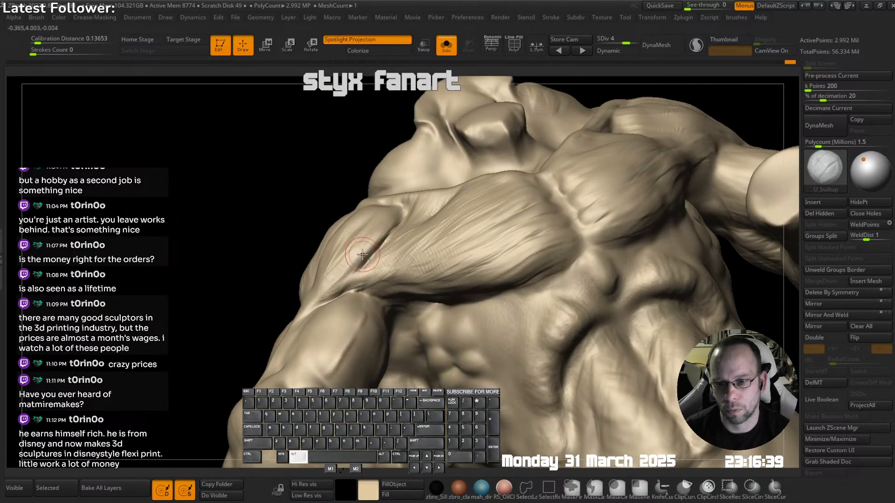
alt+drag(362, 251, 393, 219)
mouse_move(327, 231)
right_down()
mouse_move(443, 236)
mouse_move(411, 194)
mouse_move(367, 280)
right_up()
drag(367, 280, 344, 266)
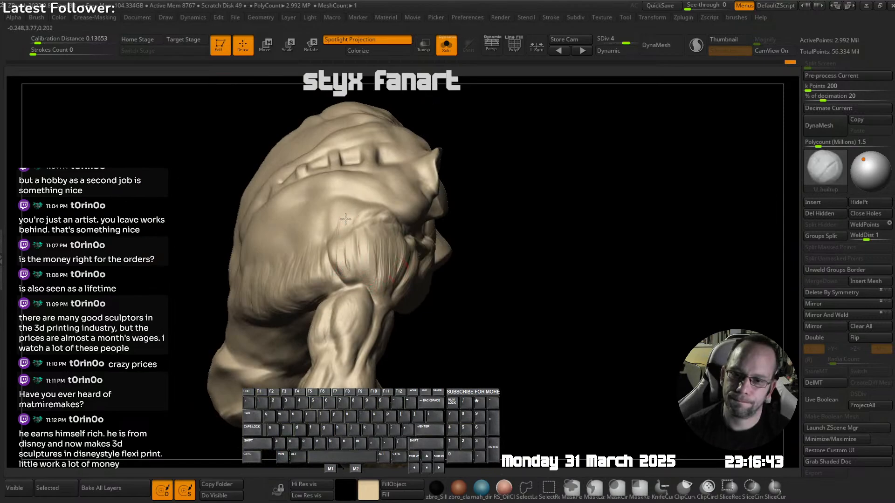
- Build up and carve muscle fibres across the left front deltoid beside the chest
mouse_move(385, 248)
right_down()
mouse_move(380, 242)
mouse_move(368, 280)
mouse_move(392, 191)
mouse_move(400, 220)
mouse_move(348, 192)
right_up()
right_drag(455, 252, 410, 255)
drag(542, 269, 566, 271)
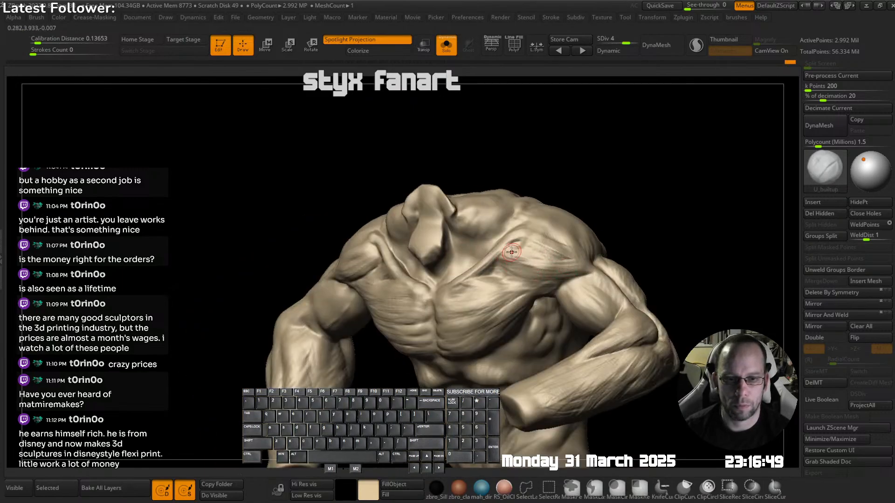
drag(513, 251, 569, 262)
alt+drag(516, 251, 591, 263)
right_drag(590, 264, 578, 180)
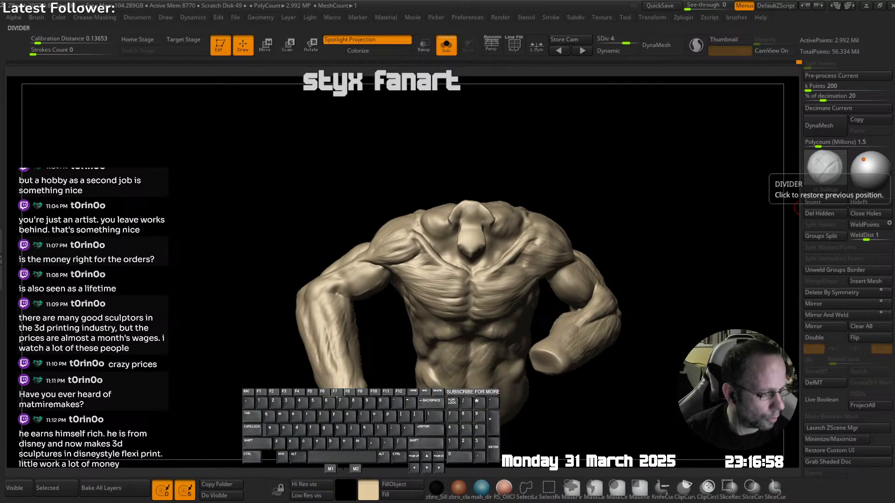
- Carve between the left front deltoid strands and add fibre strokes down the side of the left deltoid
click(797, 208)
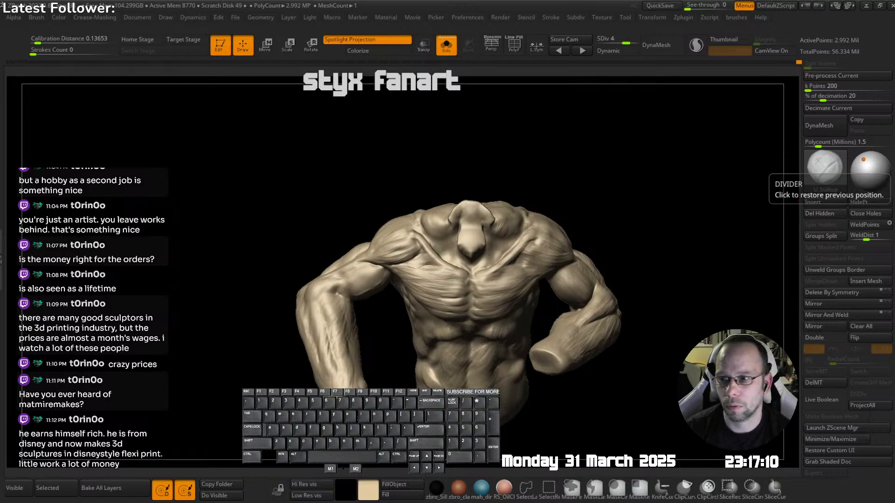
shift+drag(488, 187, 515, 191)
alt+drag(607, 246, 485, 249)
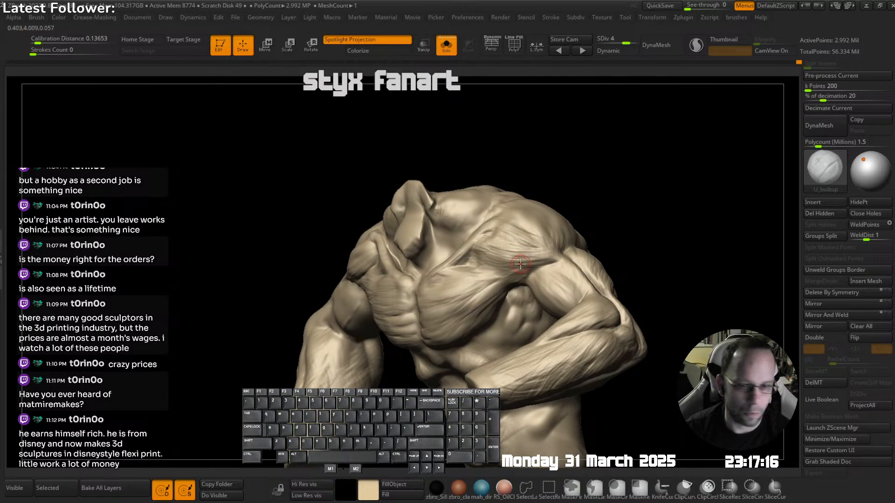
right_drag(536, 254, 544, 259)
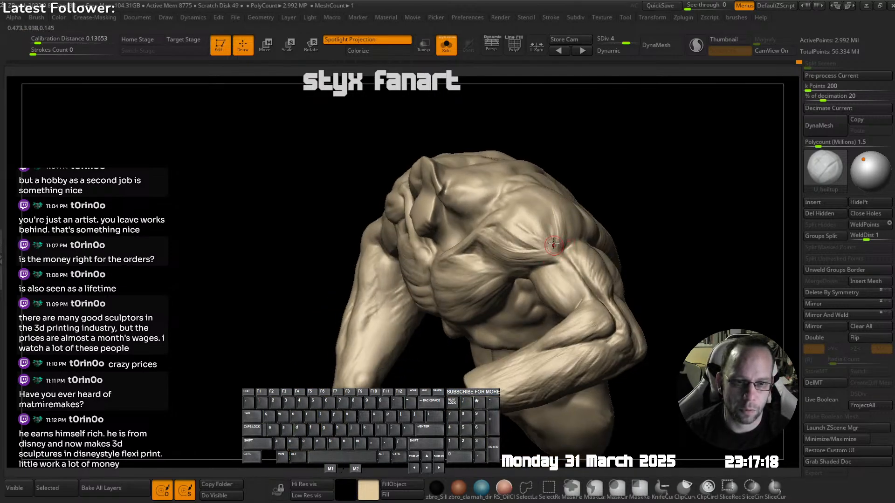
right_drag(554, 211, 565, 220)
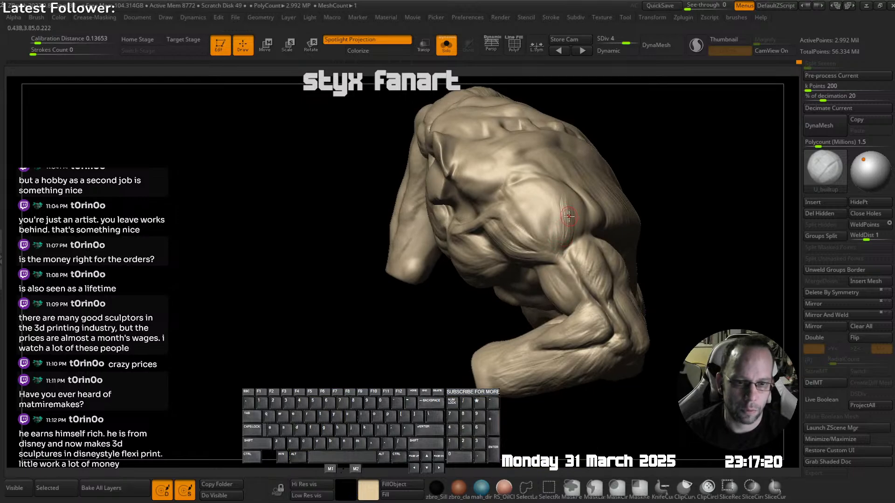
drag(548, 192, 544, 248)
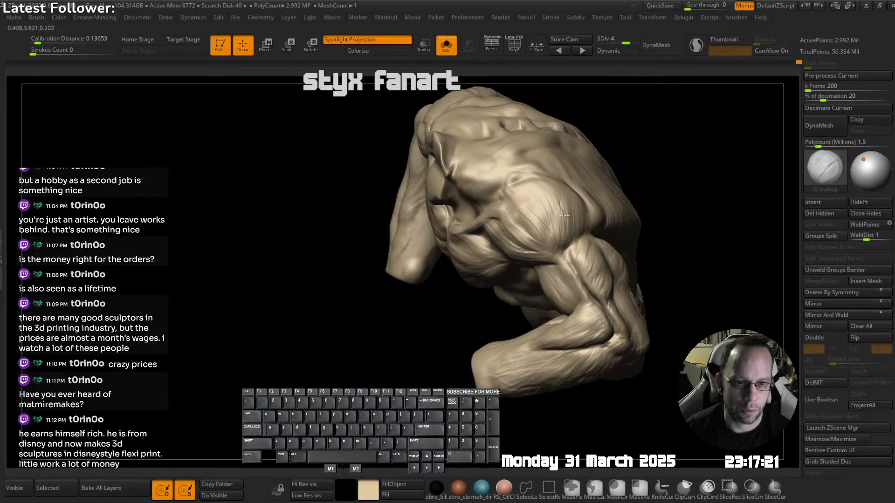
right_drag(564, 215, 571, 211)
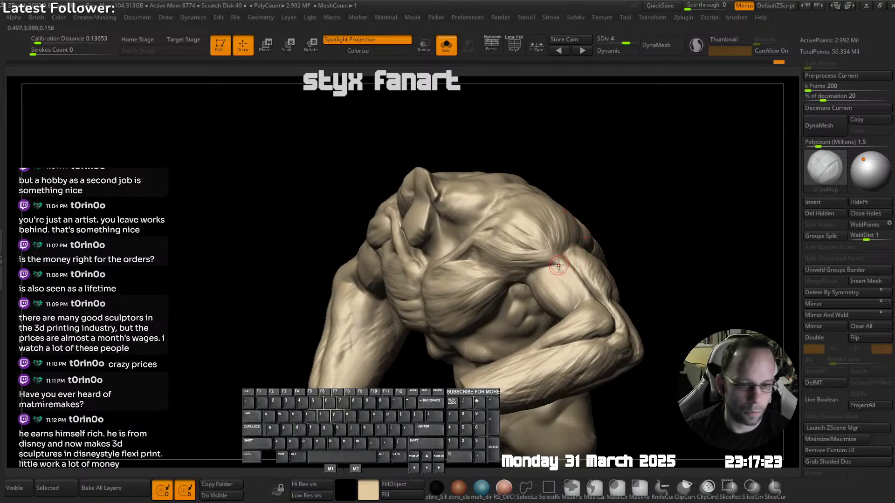
mouse_move(554, 254)
right_down()
mouse_move(575, 263)
mouse_move(566, 265)
mouse_move(569, 246)
mouse_move(577, 254)
right_up()
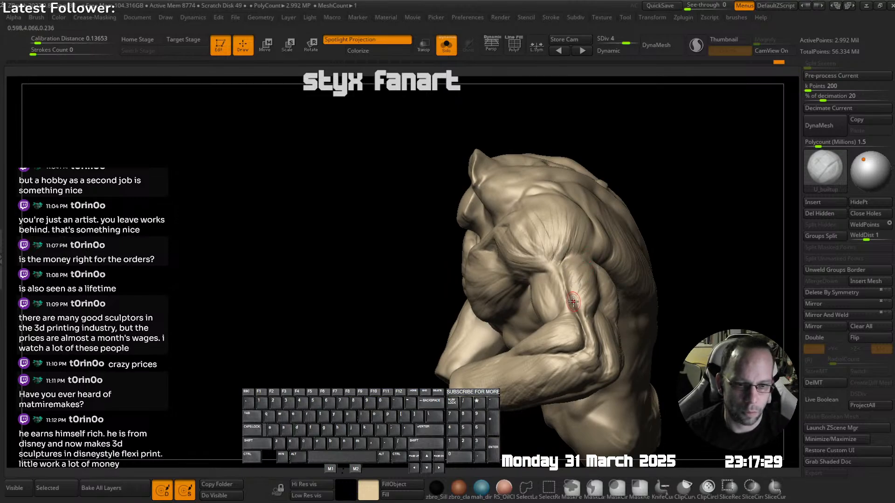
mouse_move(573, 301)
right_down()
mouse_move(606, 295)
mouse_move(571, 315)
mouse_move(585, 340)
mouse_move(596, 336)
mouse_move(585, 286)
mouse_move(622, 264)
right_up()
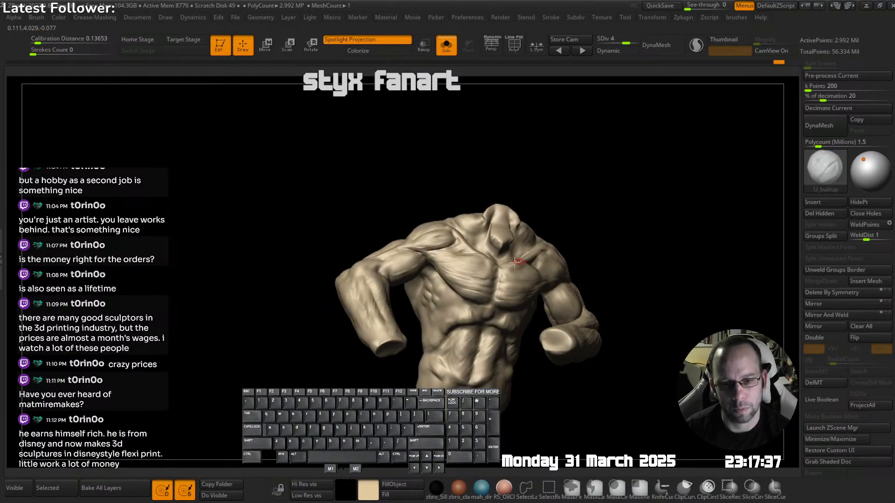
- Add U_buildup strokes around the right elbow and upper forearm, checking them with all subtools shown
shift+right_drag(524, 255, 538, 254)
mouse_move(455, 254)
ctrl+right_down()
mouse_move(450, 295)
mouse_move(410, 230)
ctrl+right_up()
drag(393, 261, 418, 250)
mouse_move(390, 289)
right_down()
mouse_move(342, 281)
mouse_move(412, 292)
right_up()
drag(409, 277, 405, 307)
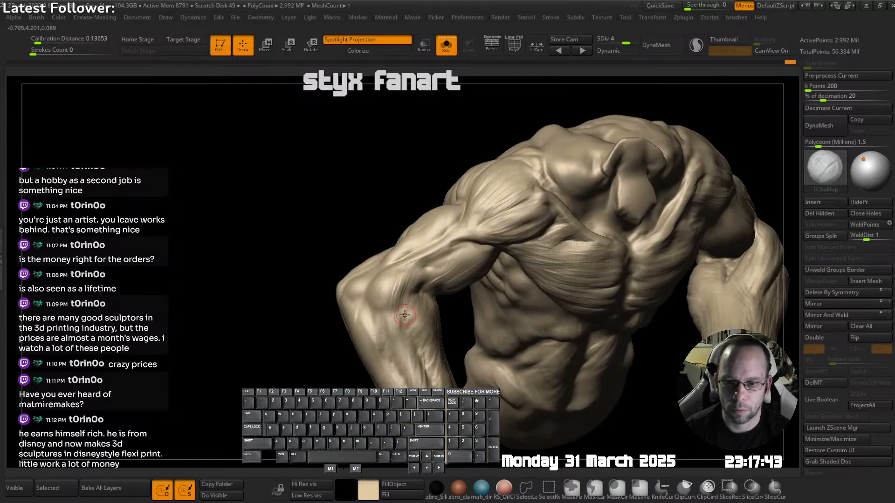
key(shift+s)
drag(412, 274, 403, 272)
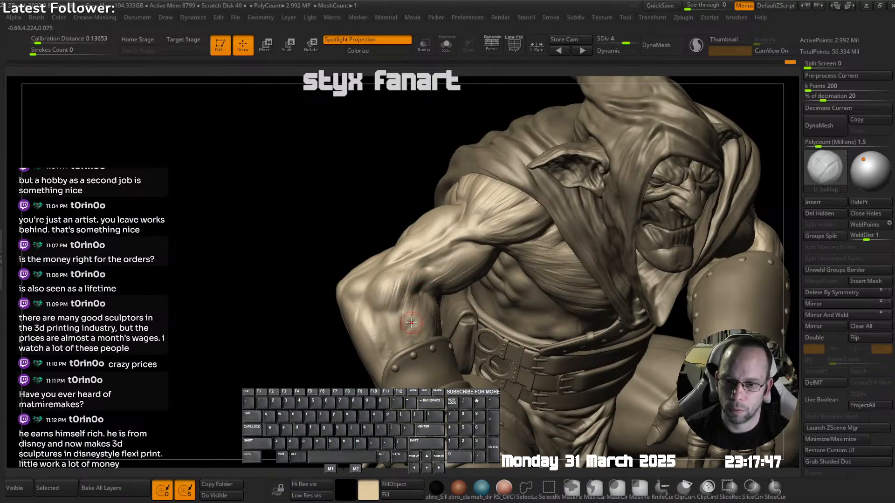
mouse_move(411, 322)
right_down()
mouse_move(434, 261)
mouse_move(504, 223)
mouse_move(537, 183)
right_up()
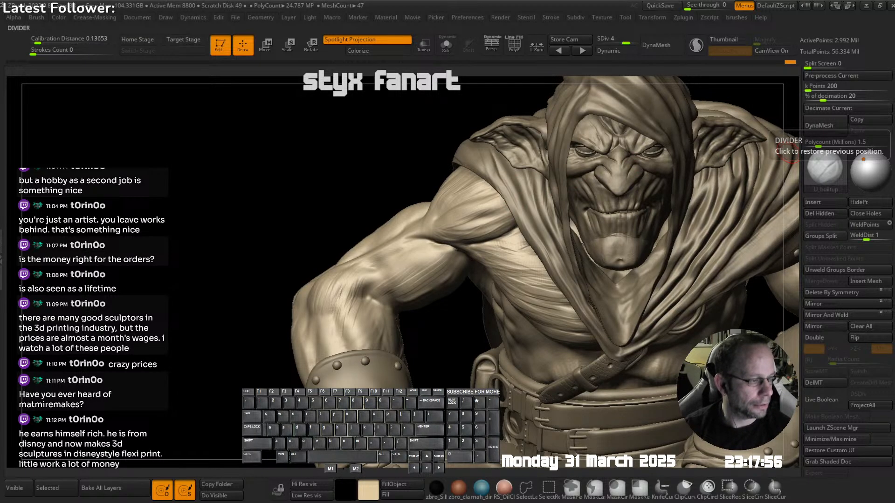
- Isolate the body and carve fibre lines down the outer part of the right deltoid
mouse_move(448, 268)
right_down()
mouse_move(436, 229)
mouse_move(420, 268)
mouse_move(415, 257)
mouse_move(394, 259)
right_up()
alt+drag(398, 251, 391, 269)
right_drag(390, 269, 399, 257)
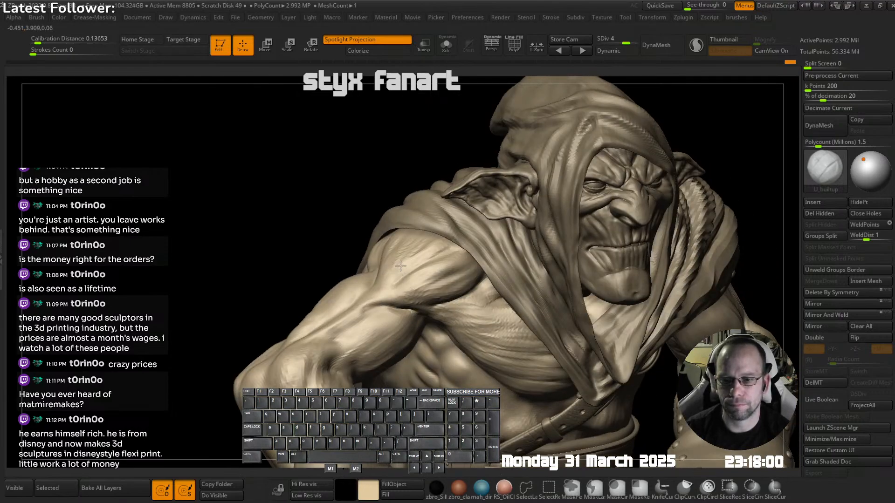
key(shift+s)
alt+drag(408, 238, 374, 282)
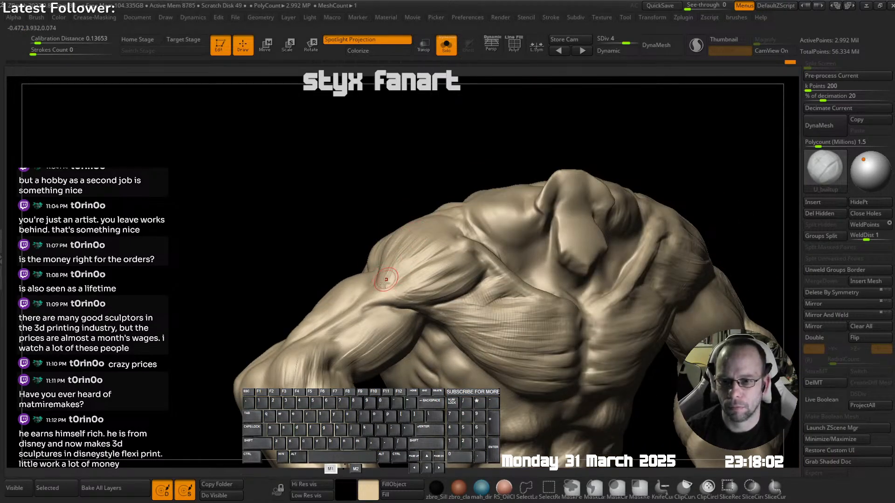
- Carve the upper end of the right front deltoid where it meets the collarbone
mouse_move(417, 240)
right_down()
mouse_move(455, 212)
mouse_move(489, 211)
right_up()
mouse_move(492, 246)
right_down()
mouse_move(531, 248)
mouse_move(453, 254)
mouse_move(484, 264)
right_up()
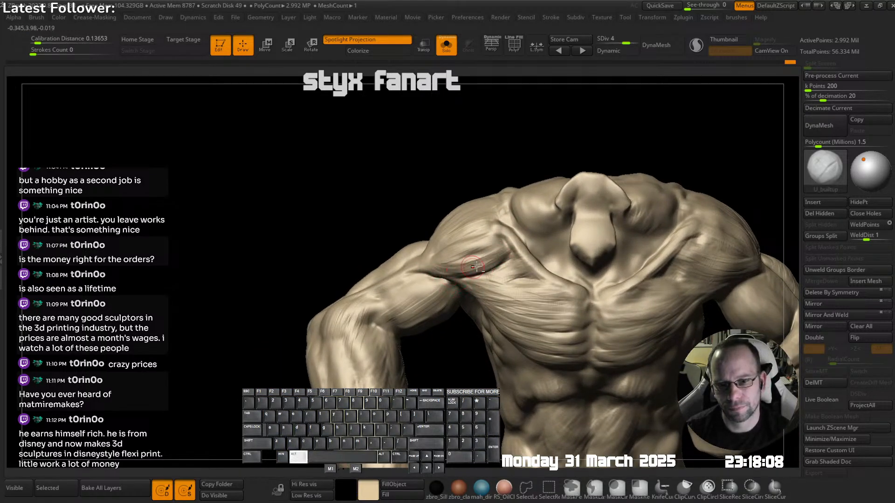
mouse_move(524, 249)
right_down()
mouse_move(509, 240)
mouse_move(508, 220)
right_up()
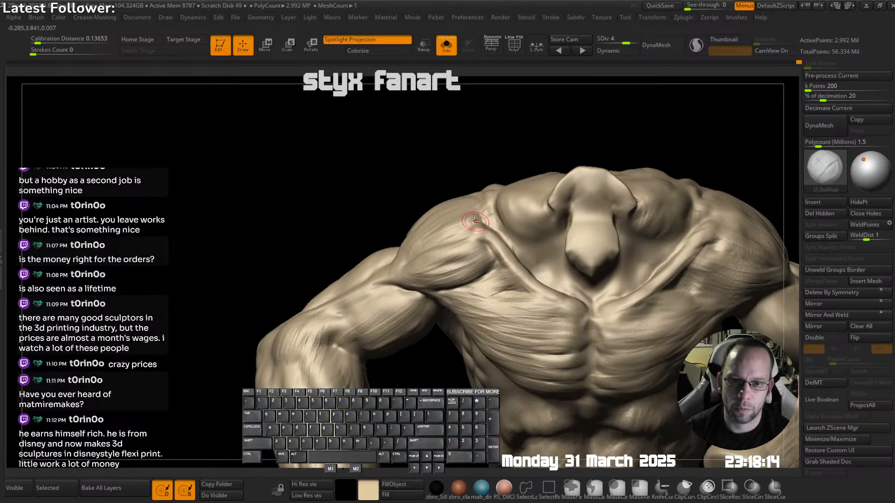
alt+drag(476, 232, 473, 229)
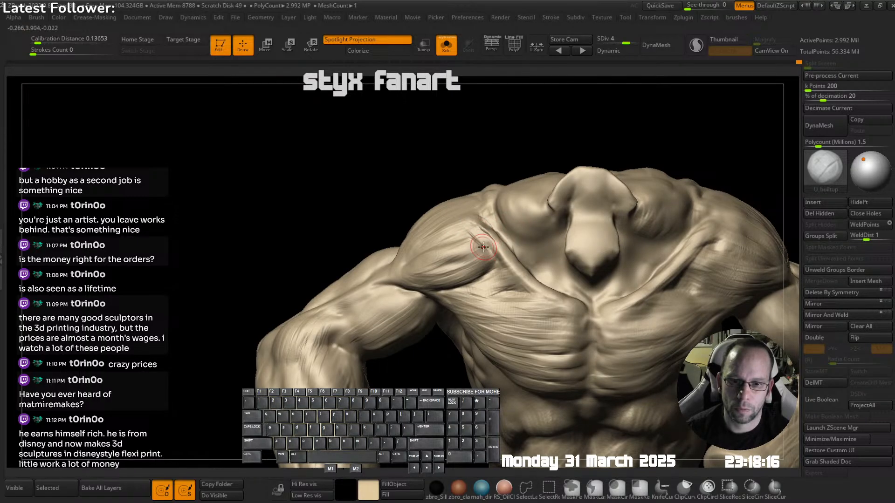
key(ctrl)
- Show all subtools, check the whole figure and add strokes to the right shoulder beside the cloak
mouse_move(495, 238)
right_down()
mouse_move(419, 260)
mouse_move(373, 236)
mouse_move(534, 187)
right_up()
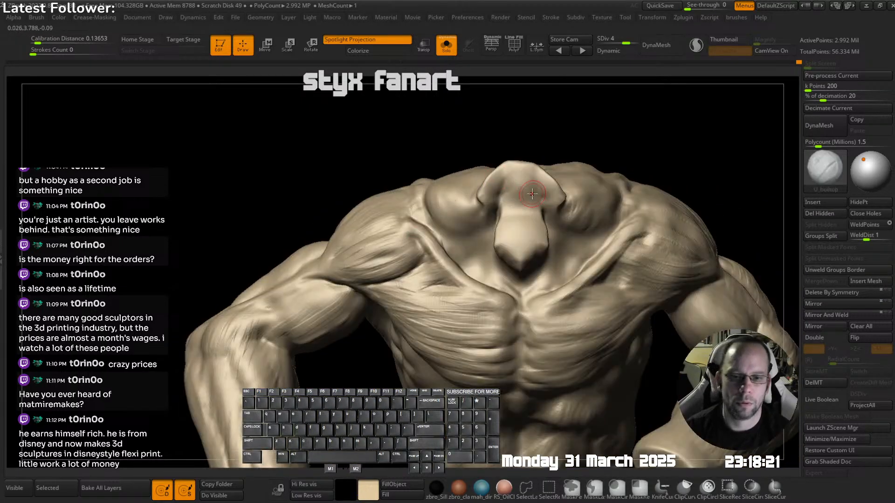
key(alt+s)
ctrl+right_drag(530, 236, 480, 201)
alt+right_drag(481, 200, 472, 221)
alt+right_drag(535, 247, 494, 233)
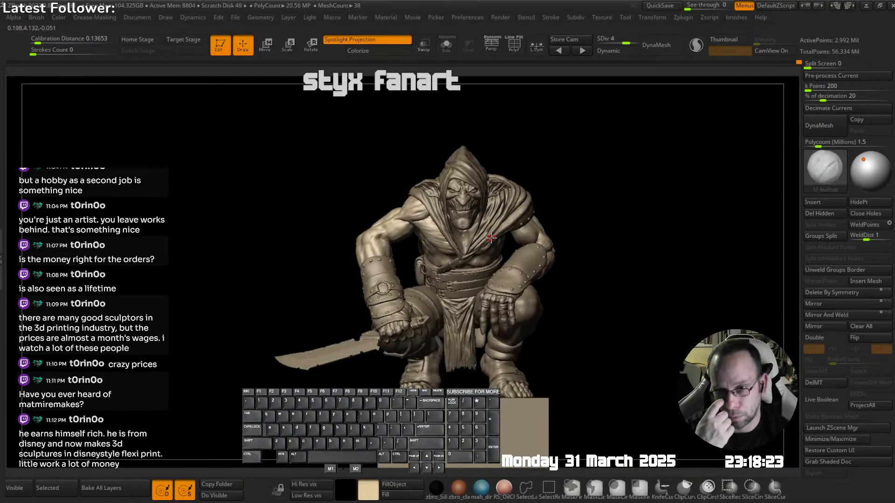
mouse_move(394, 222)
ctrl+right_down()
mouse_move(416, 249)
mouse_move(467, 228)
ctrl+right_up()
mouse_move(407, 227)
mouse_down()
mouse_move(454, 218)
mouse_move(447, 224)
mouse_up()
right_drag(431, 228, 471, 231)
drag(421, 236, 448, 233)
right_drag(448, 233, 396, 235)
- Isolate the body, stroke fibres from the chest to the right armpit and compare with all subtools shown
key(shift+alt+s)
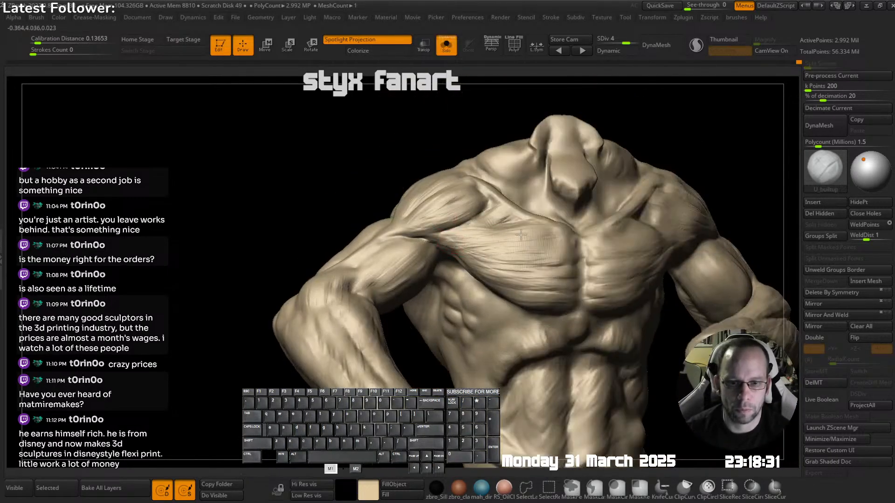
drag(433, 244, 424, 242)
drag(559, 257, 447, 244)
mouse_move(503, 265)
ctrl+right_down()
mouse_move(493, 236)
mouse_move(545, 224)
mouse_move(523, 205)
mouse_move(497, 226)
ctrl+right_up()
key(shift+alt+s)
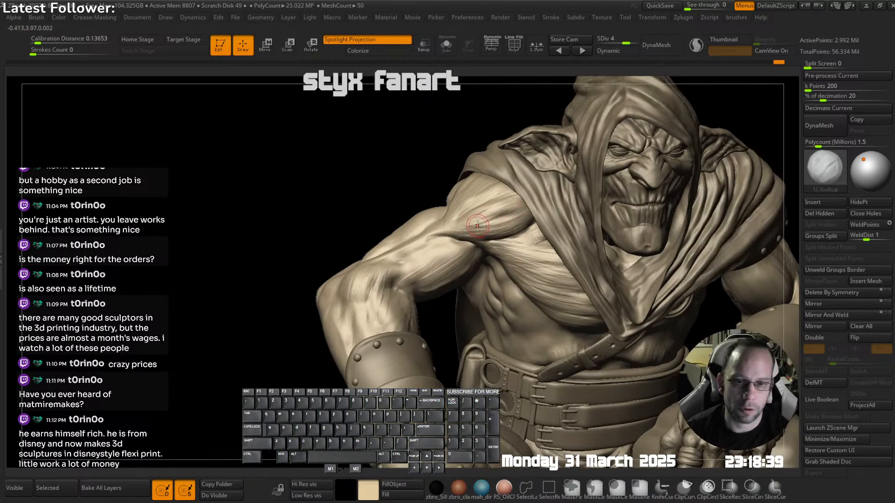
right_drag(527, 203, 518, 200)
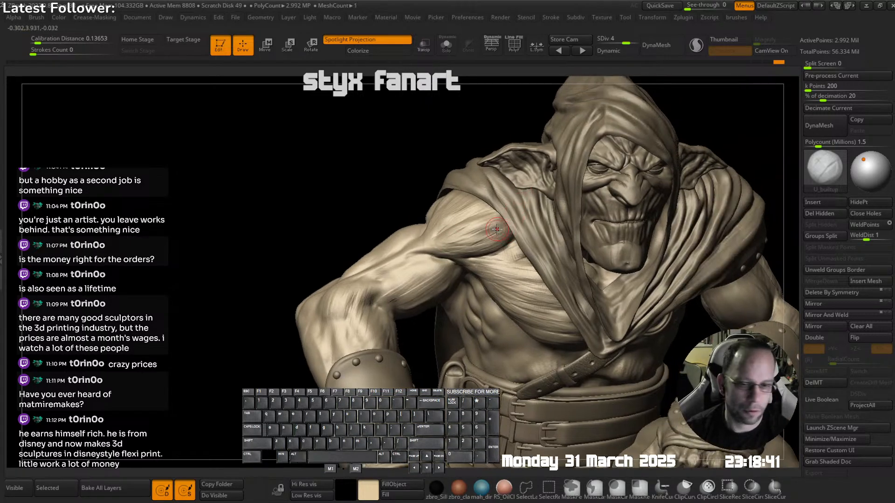
right_drag(497, 228, 525, 219)
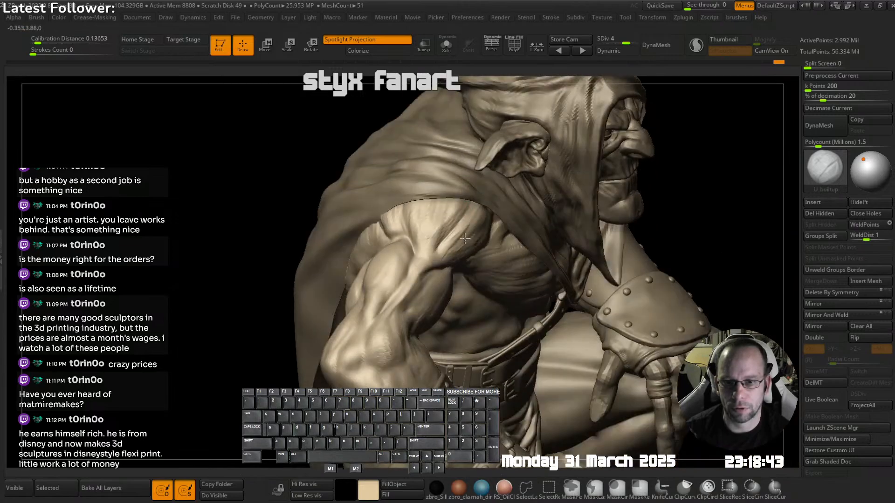
- Isolate the body and build up fibre strokes on the side and rear of the right deltoid
key(alt+s)
drag(439, 188, 427, 244)
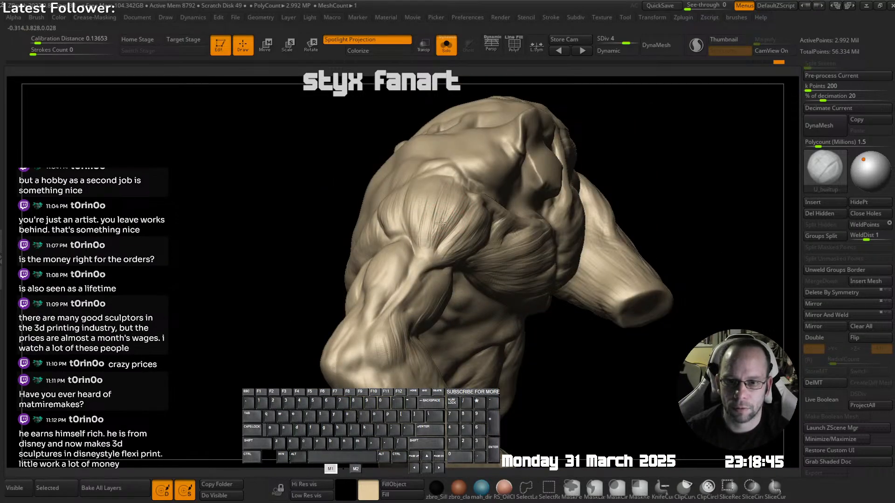
right_drag(455, 213, 419, 217)
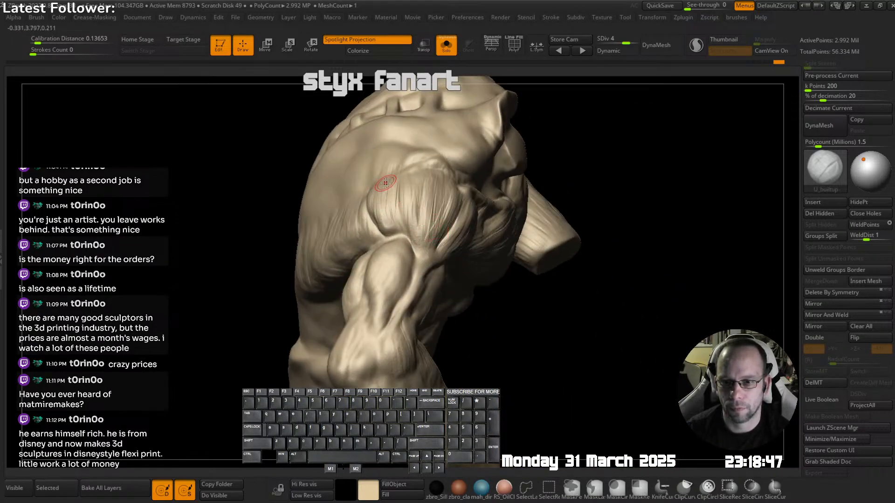
drag(387, 186, 435, 243)
- Show all subtools, select the left leg, and carve and smooth a hollow on the outer thigh near the hip
key(alt+s)
mouse_move(476, 224)
ctrl+right_down()
mouse_move(495, 181)
mouse_move(451, 173)
mouse_move(517, 177)
mouse_move(530, 257)
mouse_move(490, 254)
mouse_move(657, 287)
mouse_move(615, 252)
mouse_move(595, 262)
mouse_move(624, 278)
ctrl+right_up()
alt+click(600, 263)
right_drag(624, 278, 603, 271)
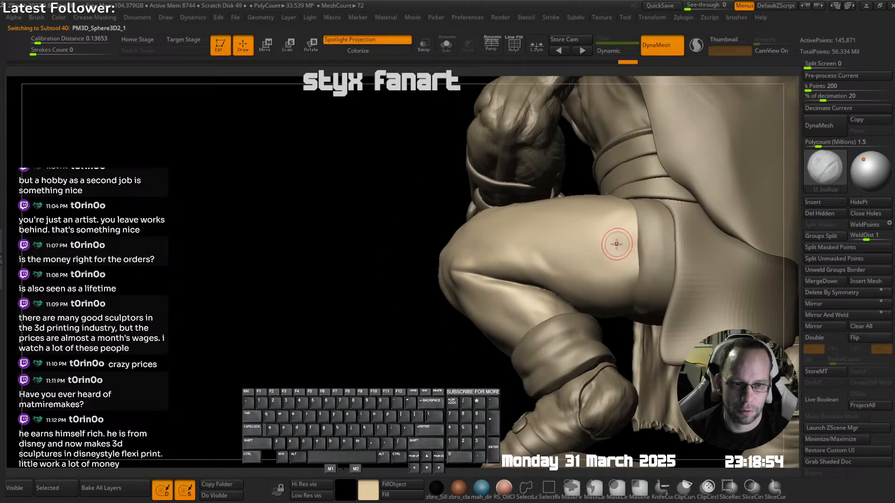
mouse_move(616, 244)
alt+mouse_down()
mouse_move(623, 239)
mouse_move(625, 257)
alt+mouse_up()
shift+drag(624, 257, 609, 248)
right_drag(622, 244, 624, 233)
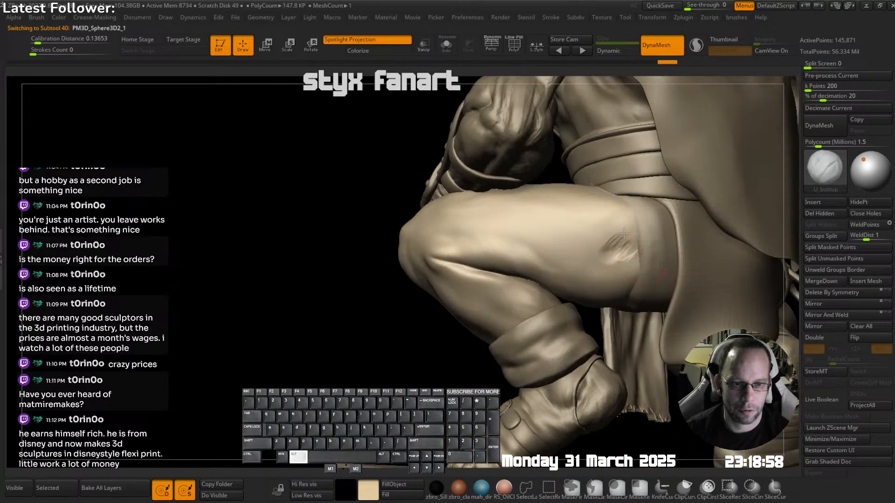
alt+drag(624, 233, 627, 254)
- Stroke muscle fibres along the top of the left thigh and smooth them
mouse_move(627, 255)
ctrl+right_down()
mouse_move(581, 230)
mouse_move(602, 231)
mouse_move(559, 240)
mouse_move(566, 261)
ctrl+right_up()
right_drag(566, 261, 536, 263)
mouse_move(512, 240)
mouse_down()
mouse_move(502, 243)
mouse_move(545, 223)
mouse_up()
right_drag(604, 216, 576, 208)
key(shift)
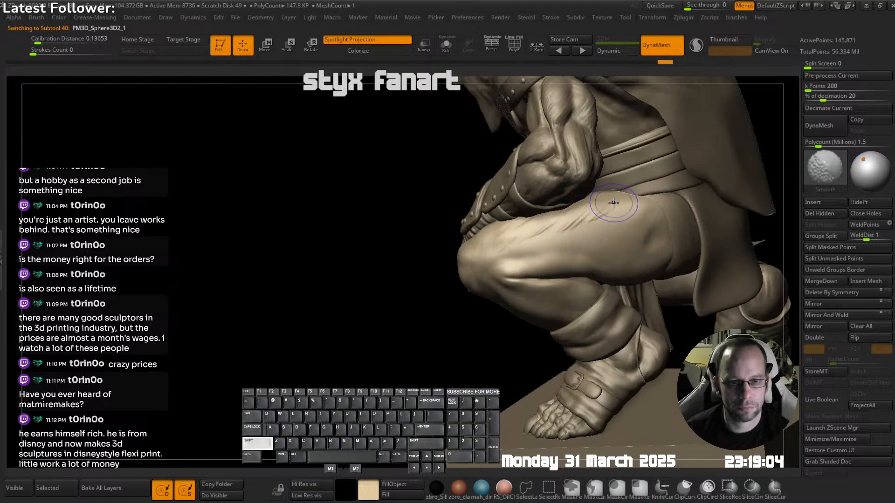
shift+drag(566, 215, 594, 210)
- Stroke long muscle fibres along the outer left calf below the knee fold and soften them with Smooth
mouse_move(448, 262)
ctrl+right_down()
mouse_move(436, 223)
mouse_move(494, 219)
mouse_move(429, 228)
ctrl+right_up()
ctrl+right_drag(544, 240, 592, 275)
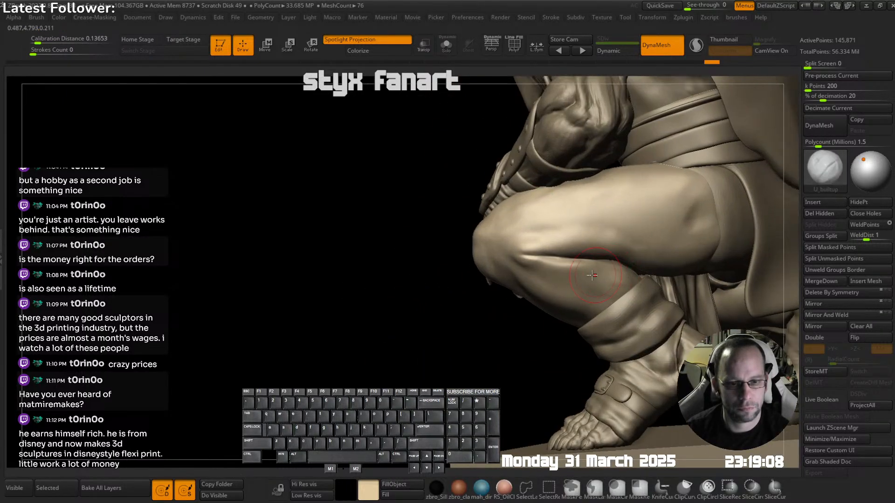
drag(603, 274, 543, 263)
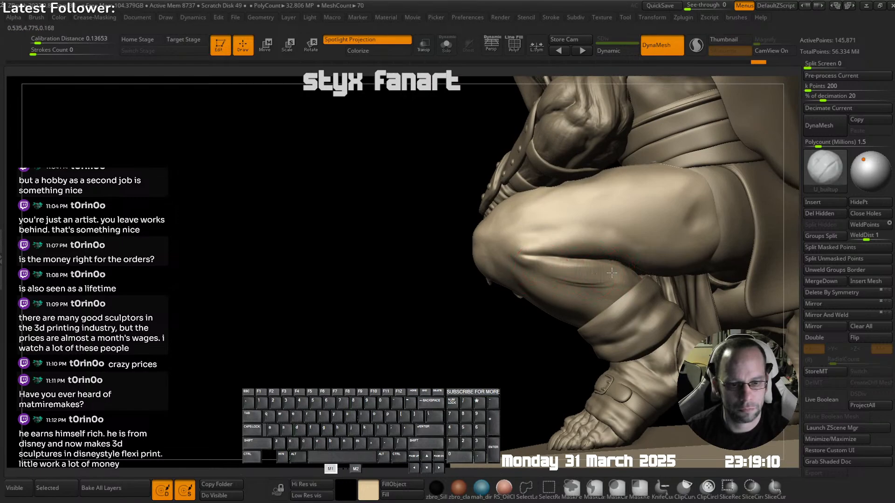
mouse_move(612, 273)
mouse_down()
mouse_move(546, 274)
mouse_move(543, 262)
mouse_up()
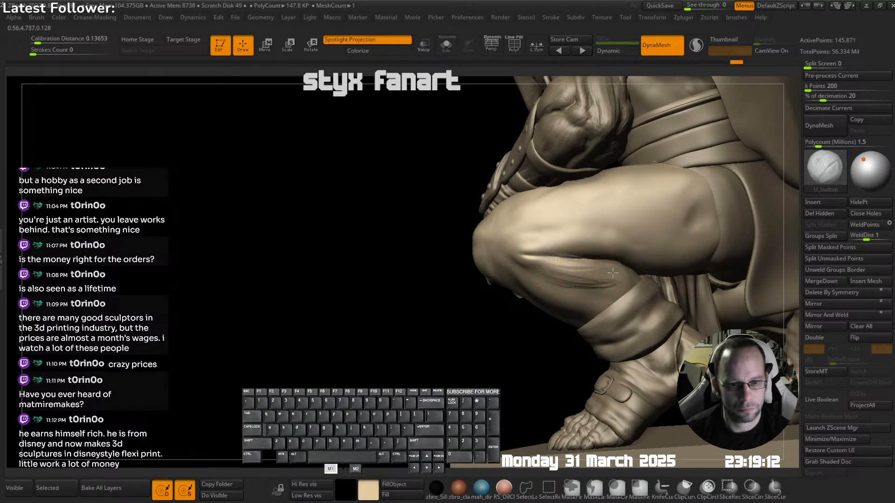
drag(618, 275, 618, 284)
key(shift)
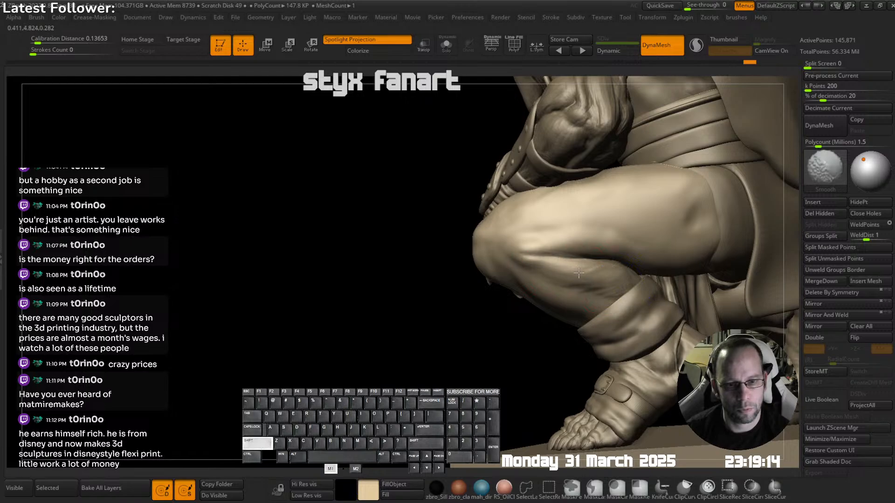
- Isolate the left leg and stroke and smooth the inner calf just below the knee
right_drag(579, 273, 541, 297)
key(alt+s)
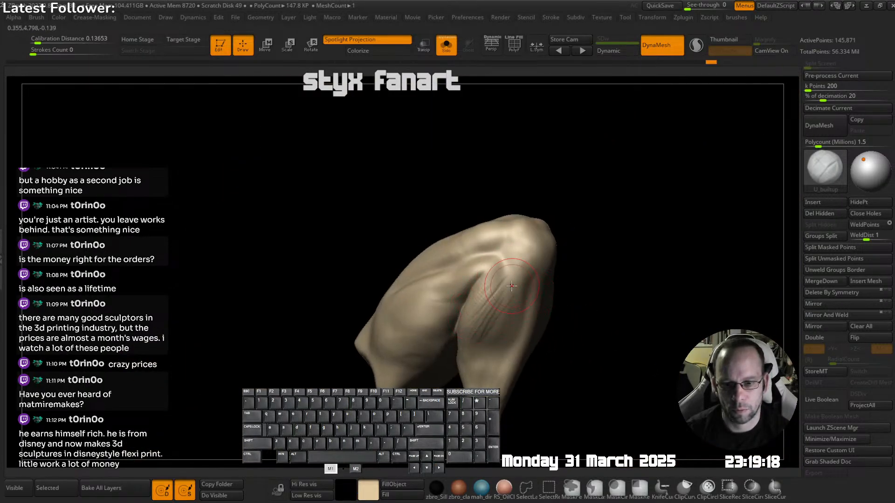
key(shift)
mouse_move(498, 346)
right_down()
mouse_move(523, 262)
mouse_move(529, 273)
right_up()
drag(512, 290, 510, 293)
shift+drag(511, 285, 526, 271)
right_drag(553, 298, 528, 283)
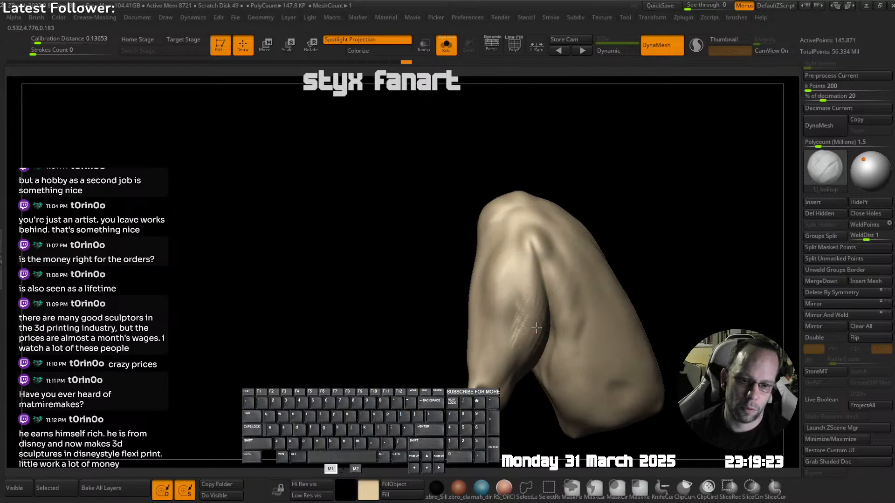
- Build up and smooth fibre strokes on the back of the left calf where it meets the thigh
drag(536, 328, 534, 335)
mouse_move(520, 341)
shift+mouse_down()
mouse_move(540, 308)
mouse_move(523, 362)
shift+mouse_up()
right_drag(536, 367, 538, 303)
mouse_move(536, 368)
mouse_down()
mouse_move(534, 316)
mouse_move(533, 361)
mouse_up()
right_drag(539, 333, 534, 364)
mouse_move(534, 358)
shift+mouse_down()
mouse_move(513, 356)
mouse_move(518, 364)
shift+mouse_up()
mouse_move(523, 357)
right_down()
mouse_move(530, 308)
mouse_move(529, 317)
mouse_move(510, 293)
right_up()
- Compare the leg with all subtools shown, isolate it again and adjust the inner calf behind the knee with the Move brush
key(alt+s)
right_drag(443, 317, 429, 298)
key(alt+s)
right_drag(391, 338, 453, 295)
key(b)
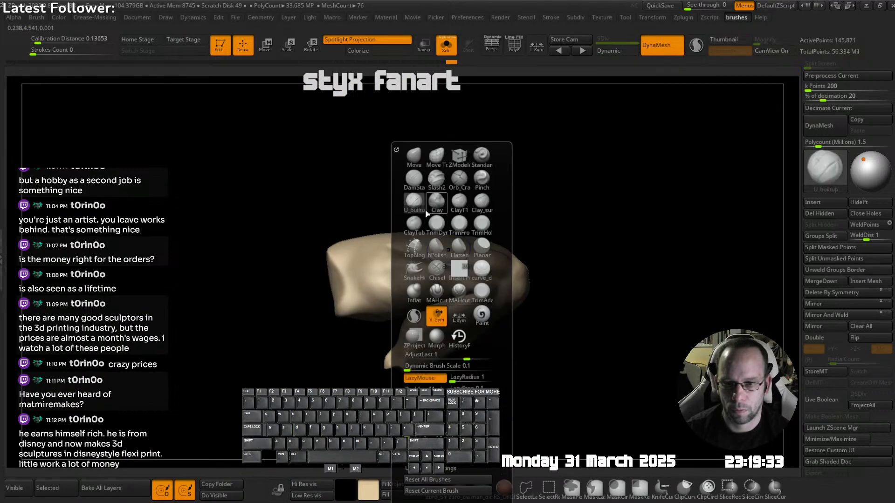
key(m)
key(v)
mouse_move(458, 303)
mouse_down()
mouse_move(449, 290)
mouse_move(434, 301)
mouse_up()
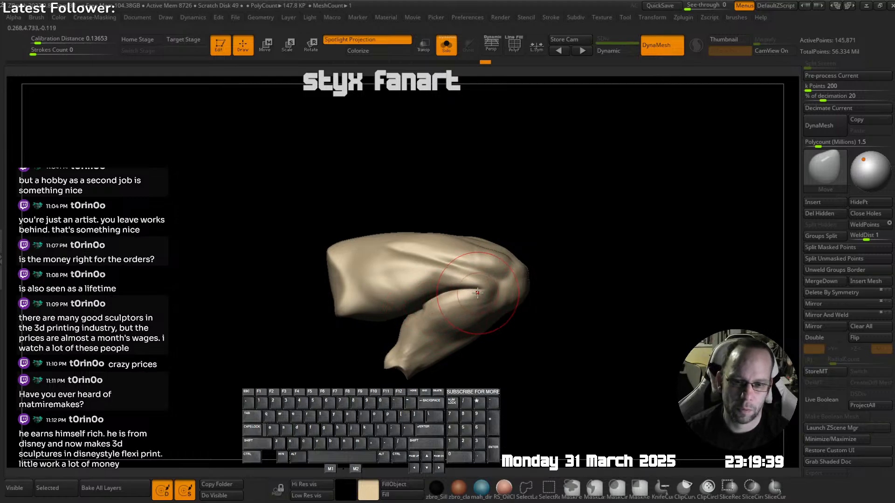
- Show all subtools and reshape the outer left thigh beside the hip cloth with the Move brush, adjusting the brush size
key(alt+s)
mouse_move(485, 282)
right_down()
mouse_move(424, 273)
mouse_move(448, 268)
mouse_move(435, 226)
mouse_move(594, 233)
mouse_move(613, 251)
right_up()
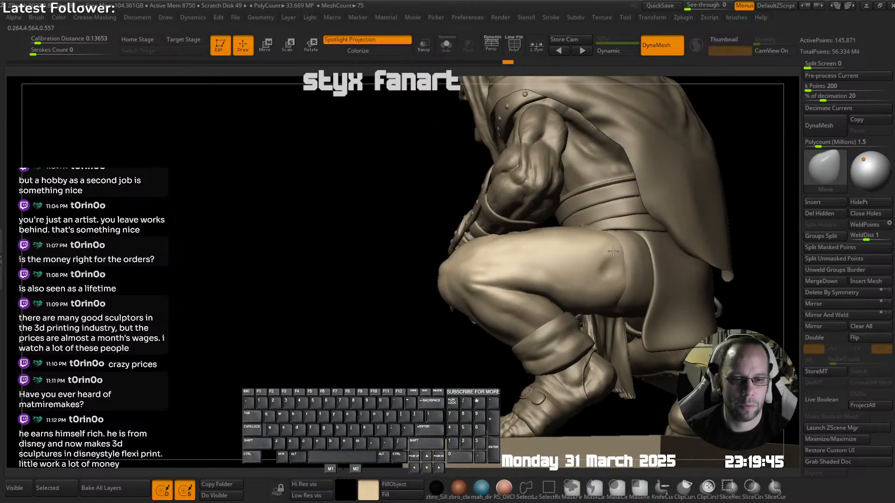
drag(625, 274, 633, 277)
right_drag(666, 274, 643, 271)
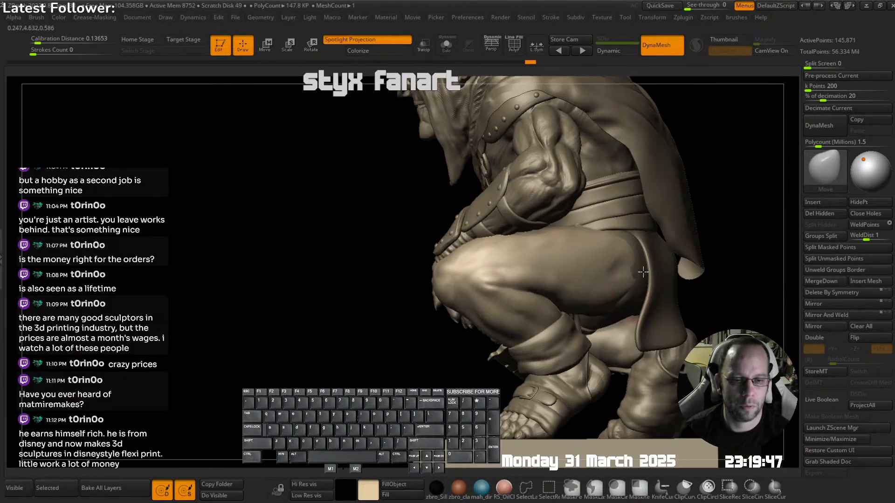
key(s)
drag(644, 268, 639, 268)
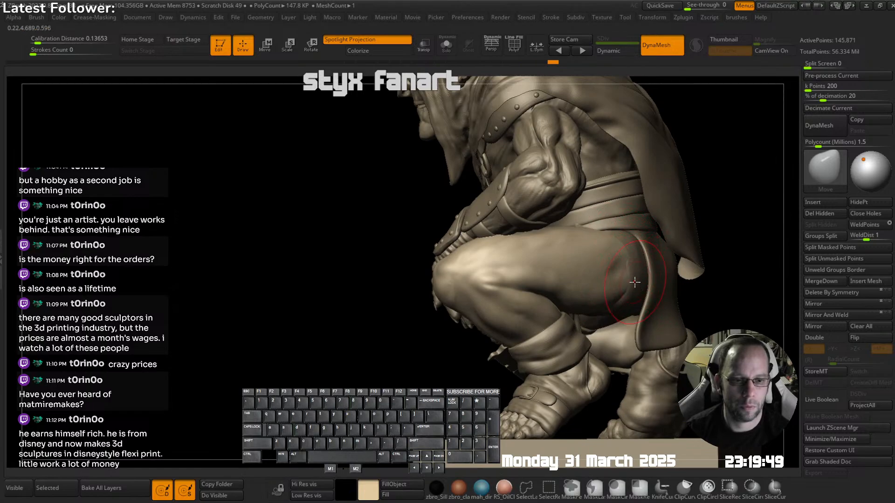
- Select the waist belt band and check it both isolated and with all subtools shown
right_drag(616, 263, 568, 235)
mouse_move(585, 196)
right_down()
mouse_move(550, 228)
mouse_move(559, 230)
mouse_move(510, 234)
mouse_move(590, 255)
mouse_move(597, 246)
mouse_move(585, 264)
mouse_move(608, 211)
right_up()
alt+click(584, 258)
key(alt+s)
key(alt+s)
right_drag(527, 260, 539, 257)
key(s)
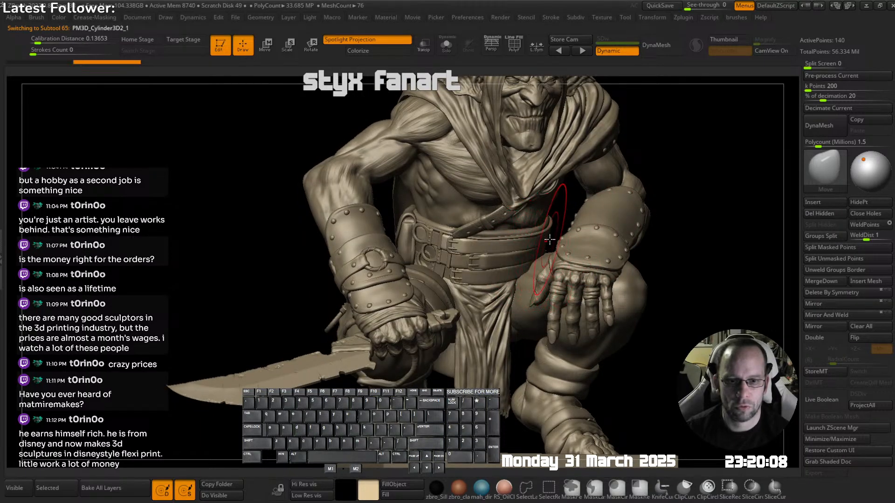
- Select the upper trim of the waist belt from the side and nudge its edge with the Move brush
right_drag(554, 235, 459, 234)
mouse_move(606, 211)
ctrl+right_down()
mouse_move(609, 232)
mouse_move(561, 231)
mouse_move(572, 229)
mouse_move(581, 205)
ctrl+right_up()
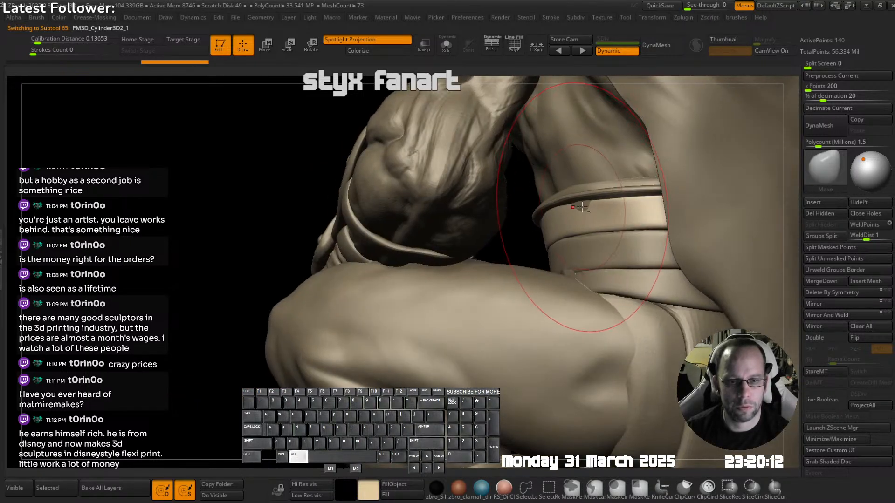
alt+click(575, 195)
drag(570, 199, 573, 205)
alt+click(573, 198)
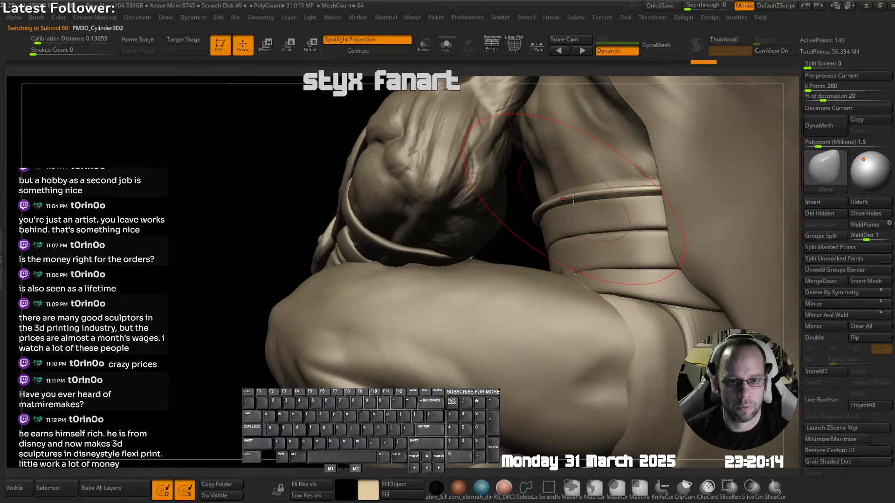
ctrl+right_drag(564, 223, 558, 192)
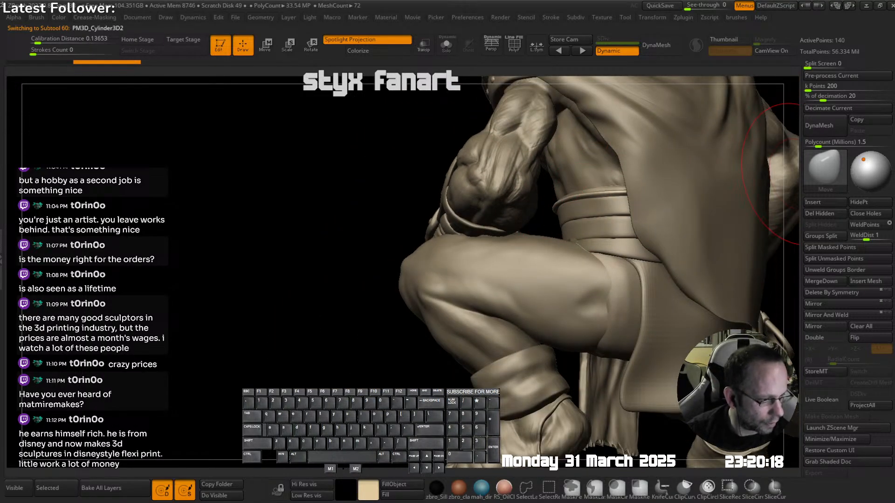
click(796, 174)
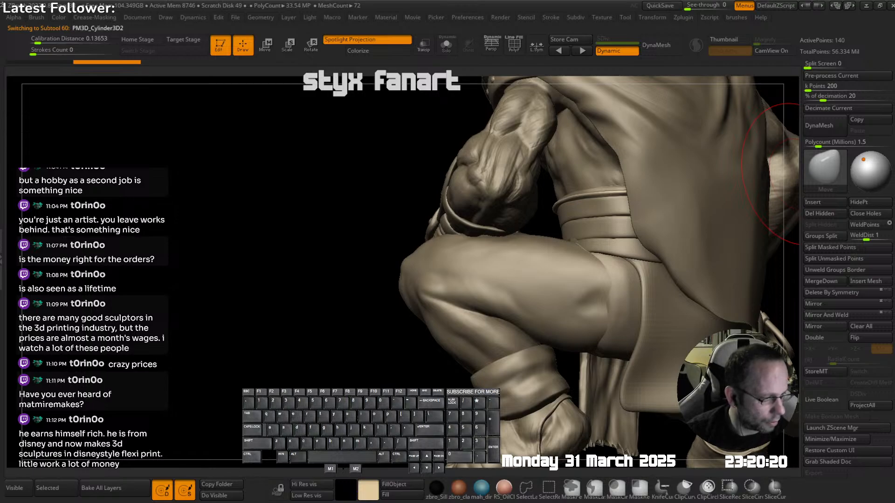